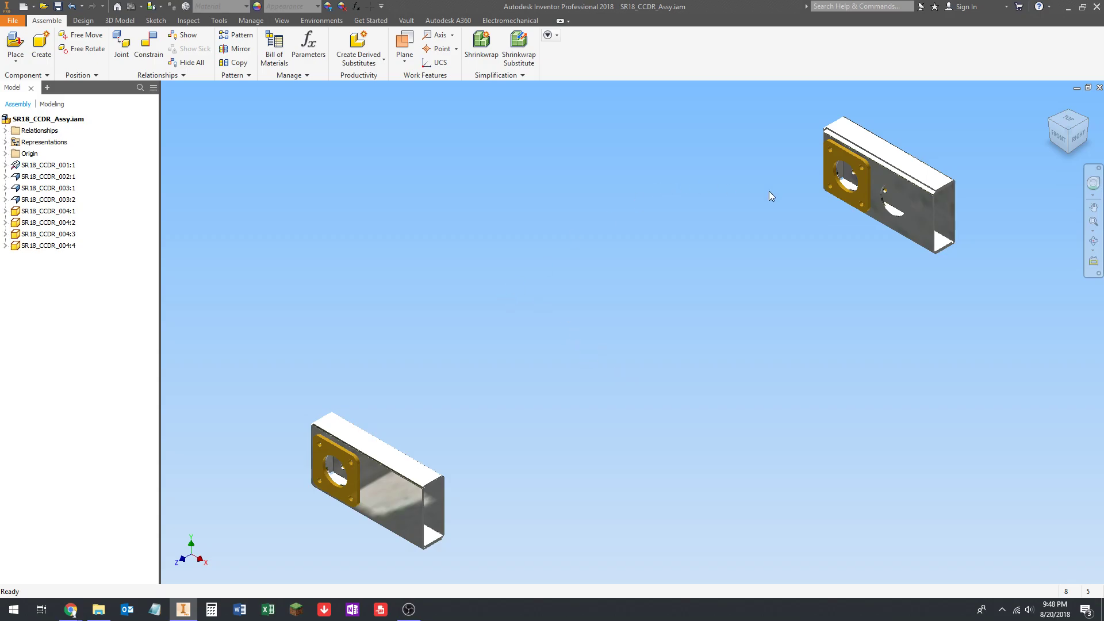
Examine the two box-tube rails and their mounted SR18_CCDR_004 plates in the assembly from several angles
scroll(700, 226, "up", 2)
middle_click_drag(710, 220, 689, 233)
scroll(689, 233, "down", 3)
scroll(789, 213, "up", 1)
middle_click_drag(790, 213, 786, 214)
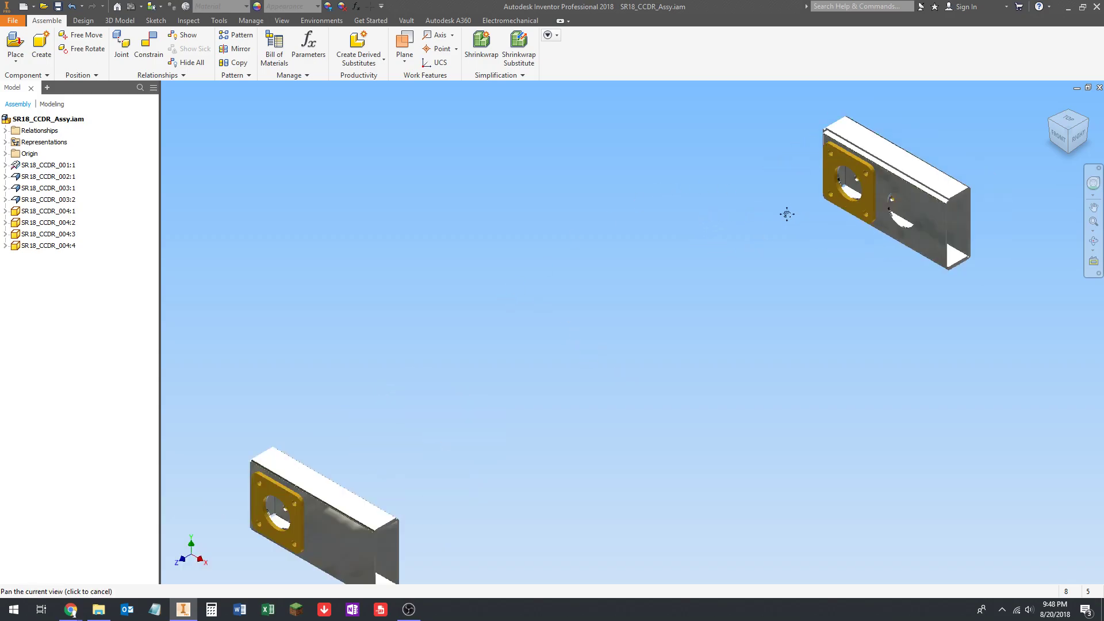
scroll(802, 223, "up", 5)
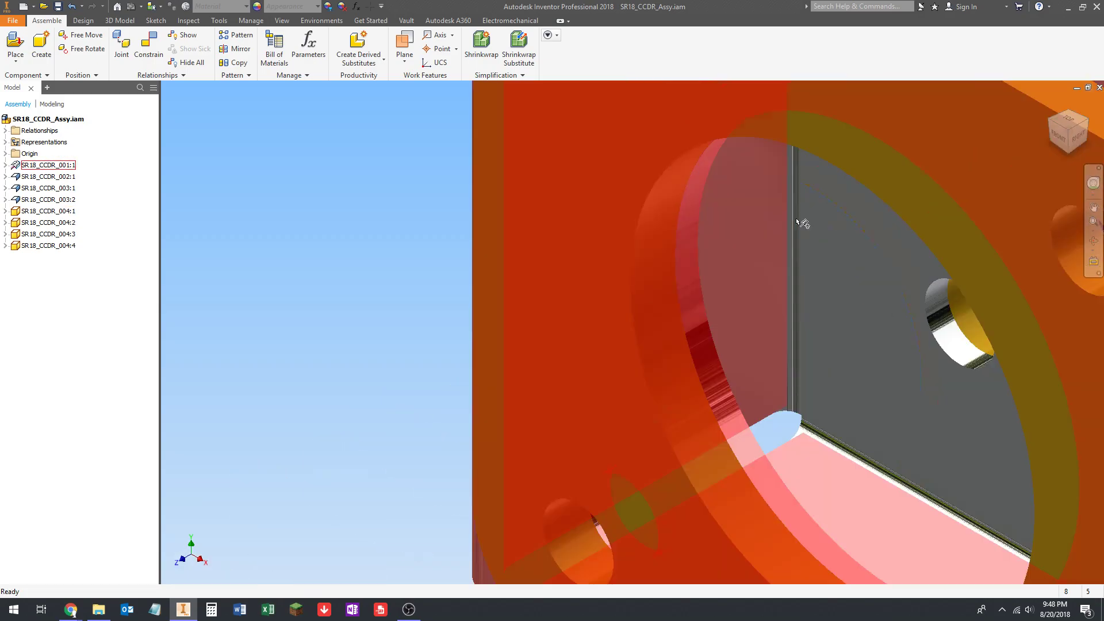
scroll(695, 257, "down", 5)
key("F2")
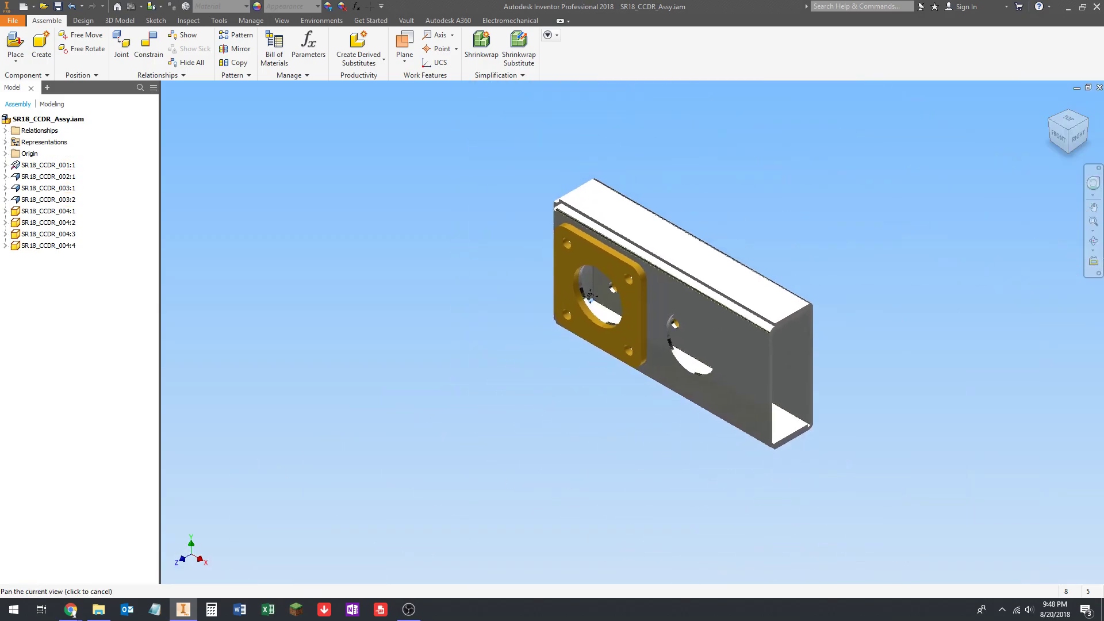
middle_click_drag(590, 296, 624, 270)
scroll(601, 273, "down", 4)
middle_click_drag(674, 227, 637, 275, "shift")
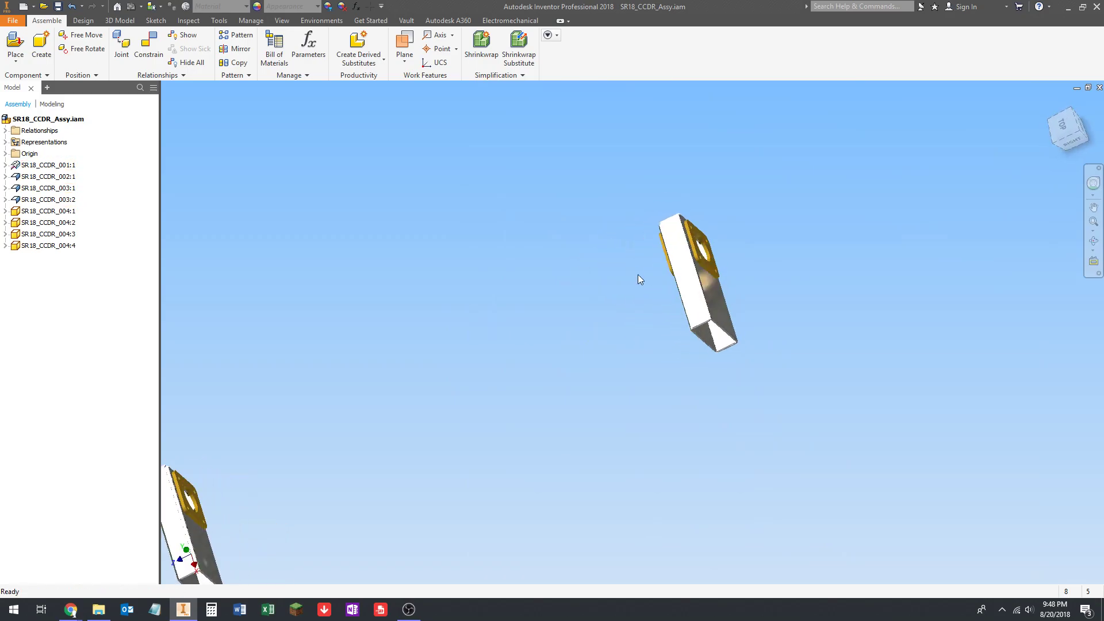
scroll(550, 312, "down", 2)
scroll(527, 336, "up", 4)
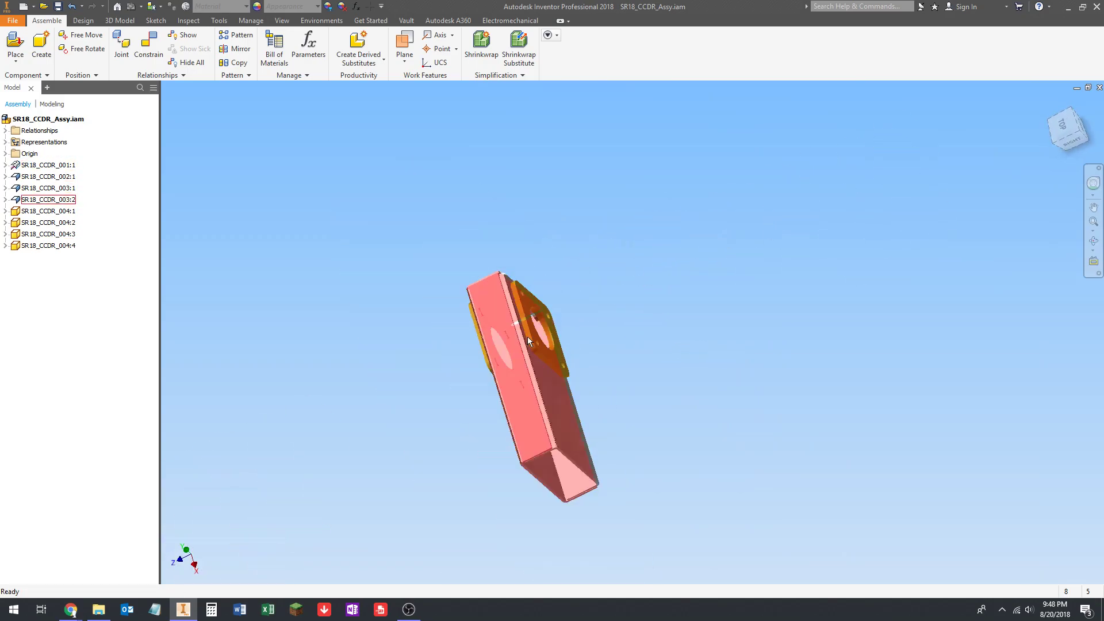
scroll(528, 339, "down", 5)
middle_click_drag(528, 339, 501, 348, "shift")
scroll(557, 321, "up", 5)
scroll(502, 348, "down", 2)
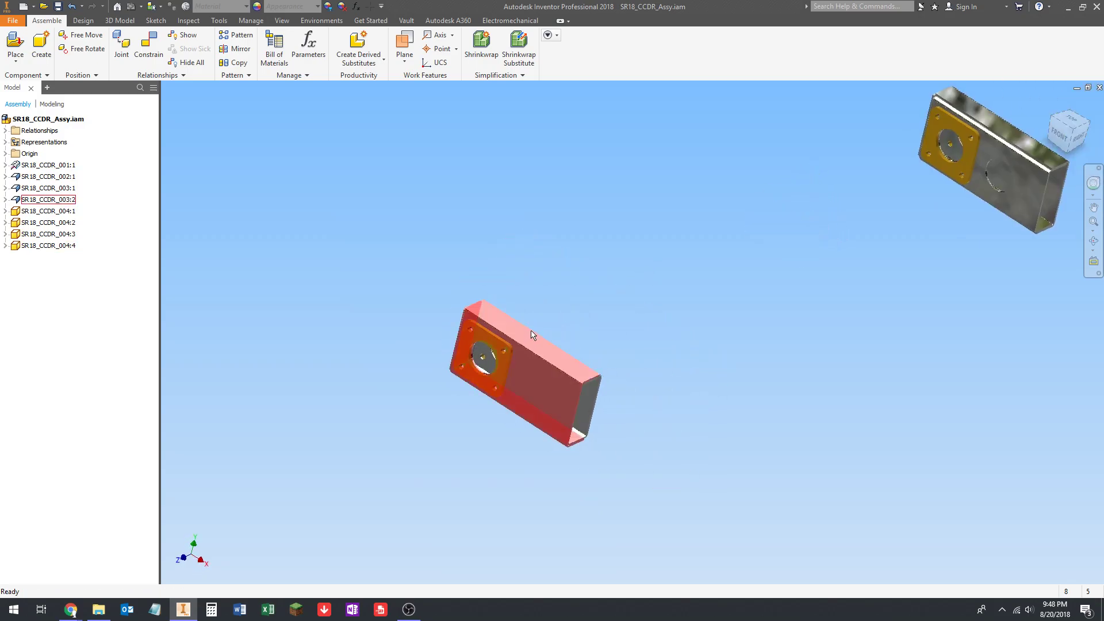
scroll(725, 280, "down", 3)
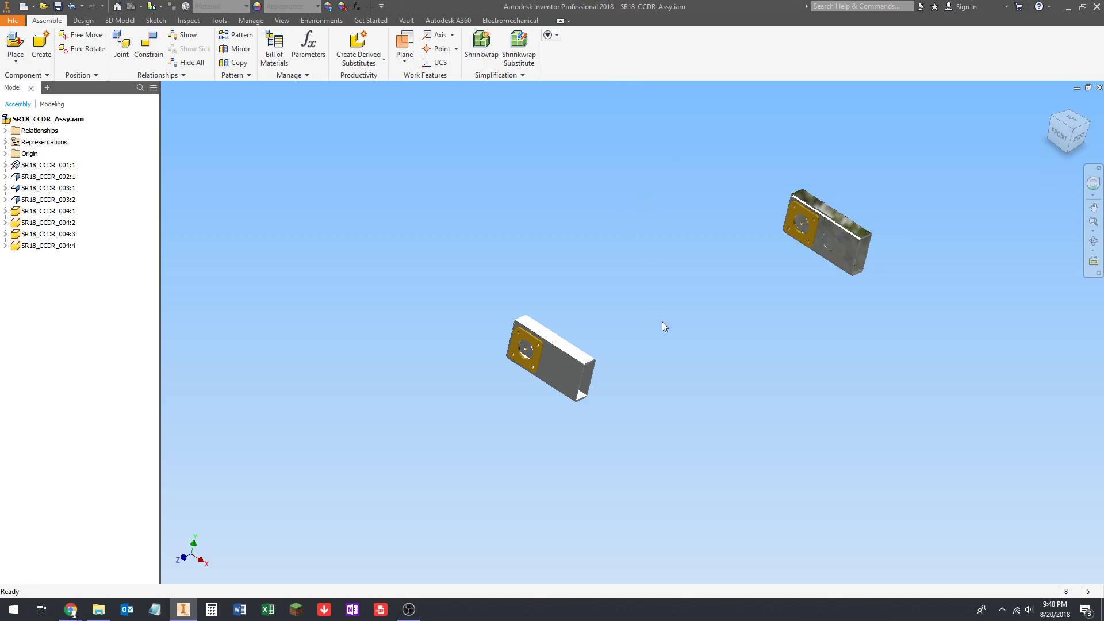
middle_click_drag(660, 323, 719, 277, "shift")
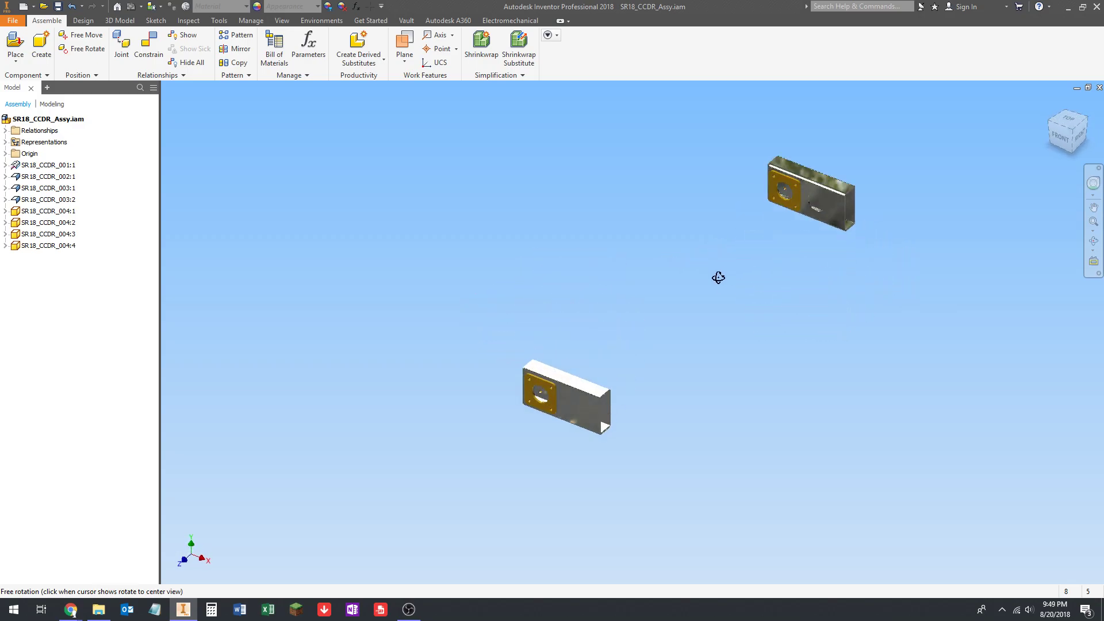
scroll(809, 173, "down", 5)
scroll(553, 260, "up", 5)
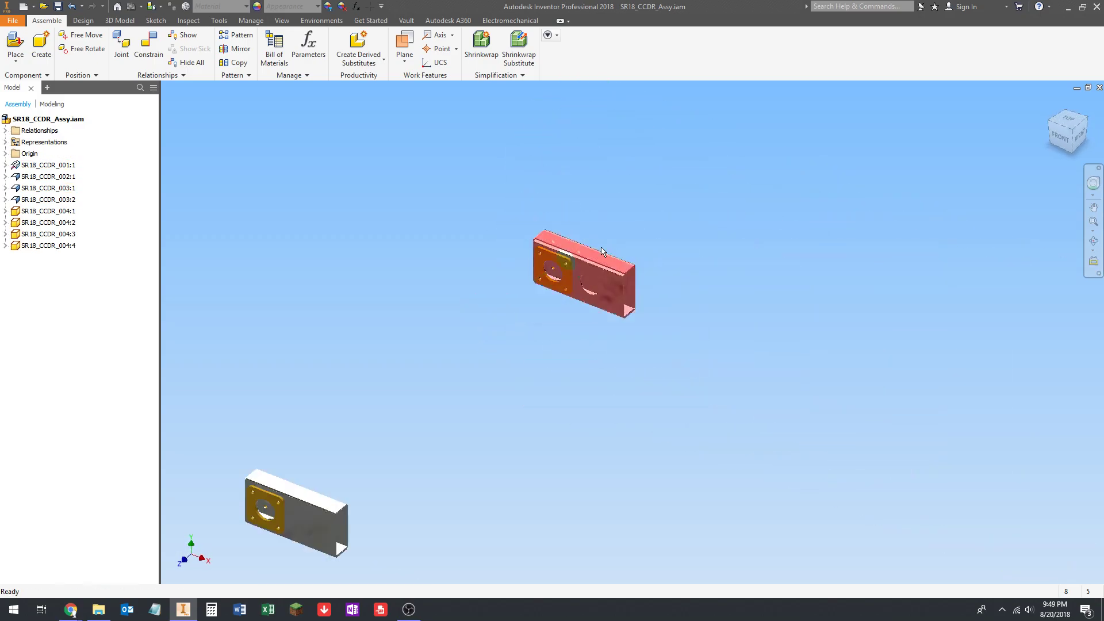
middle_click_drag(599, 250, 537, 292, "shift")
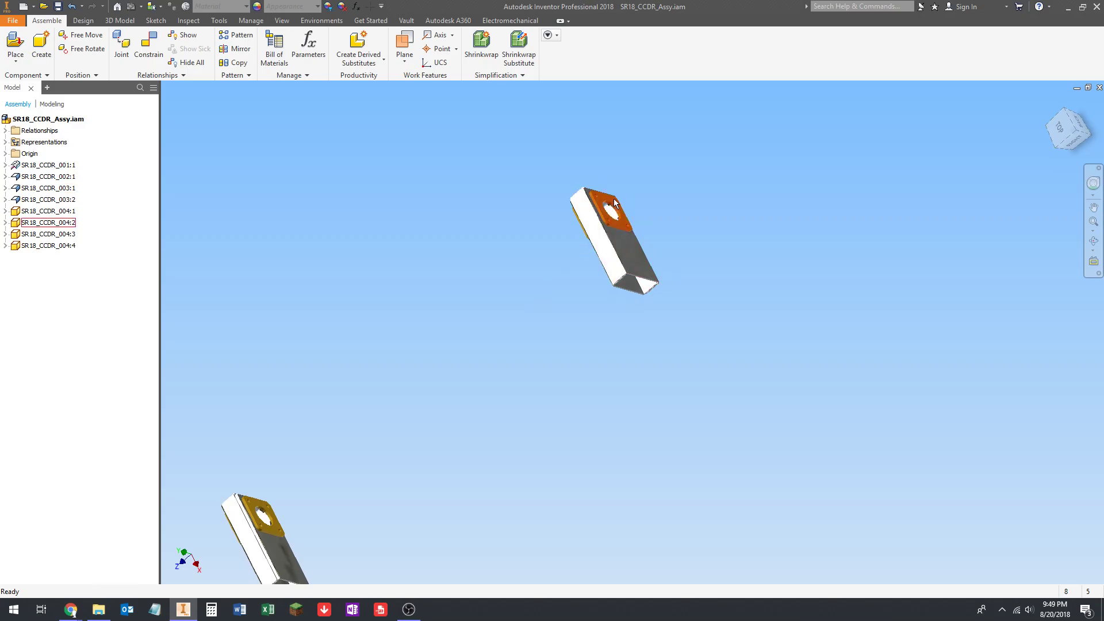
middle_click_drag(611, 217, 594, 370, "shift")
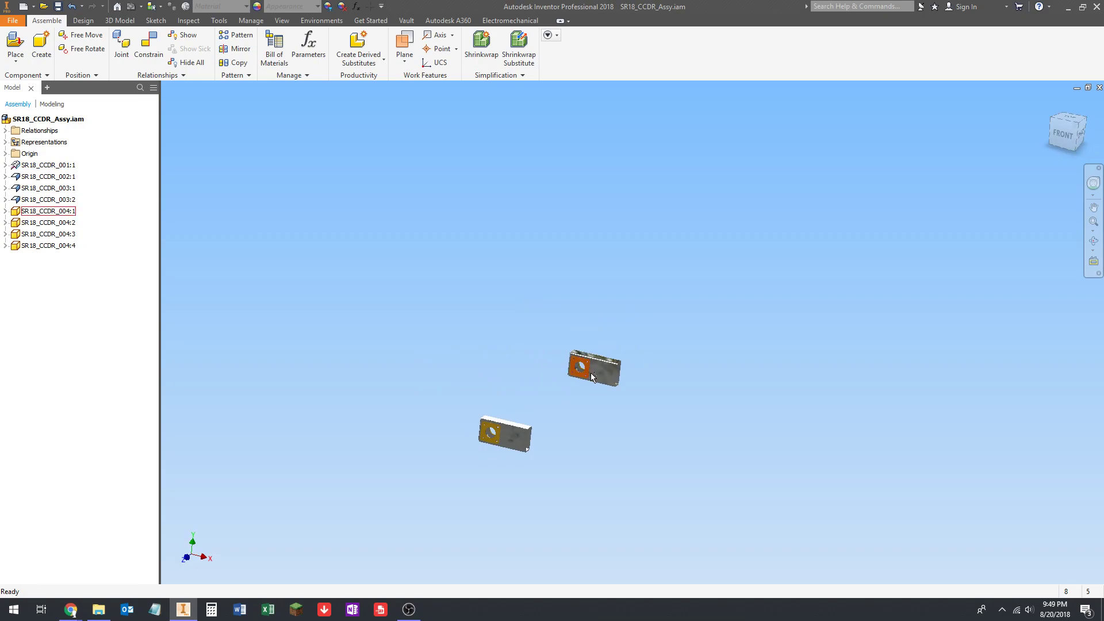
key("F6")
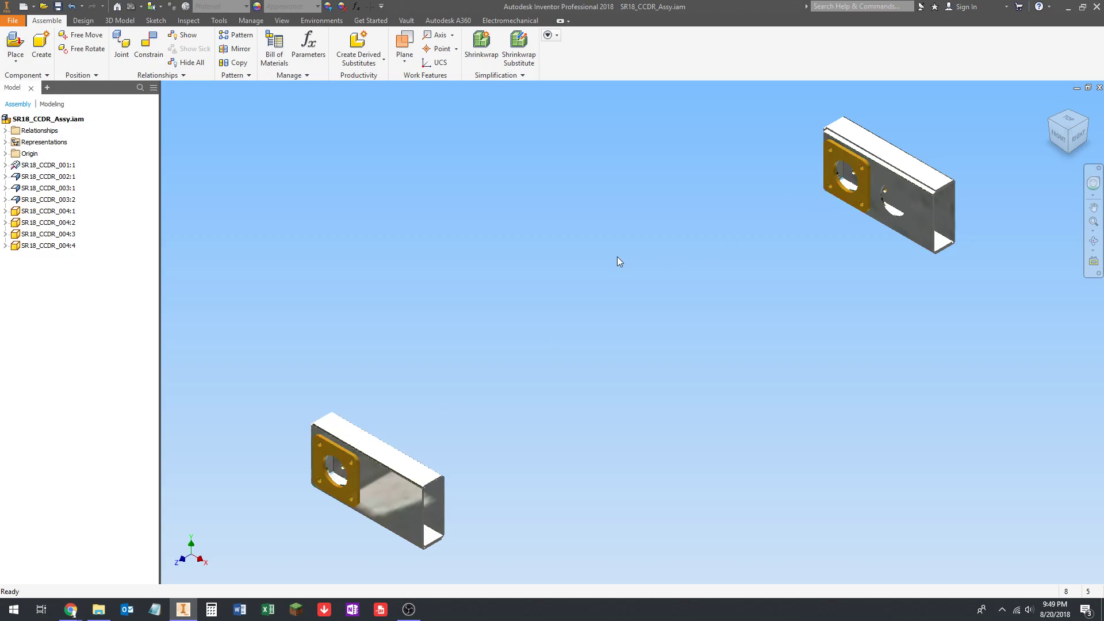
scroll(666, 243, "down", 3)
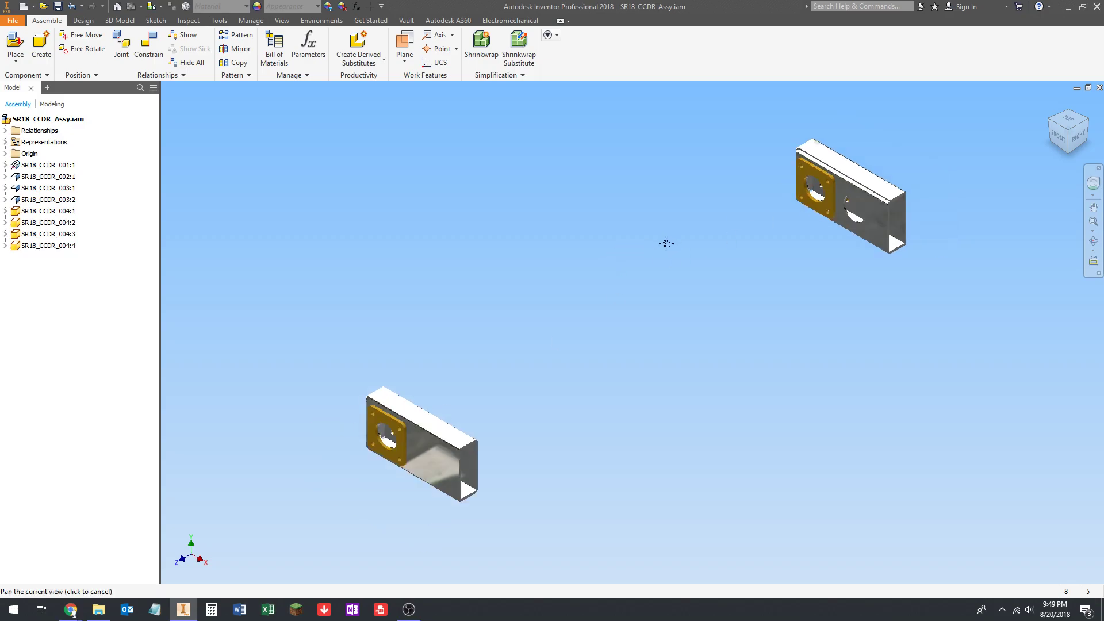
scroll(675, 246, "up", 4)
scroll(665, 251, "down", 2)
scroll(665, 252, "down", 2)
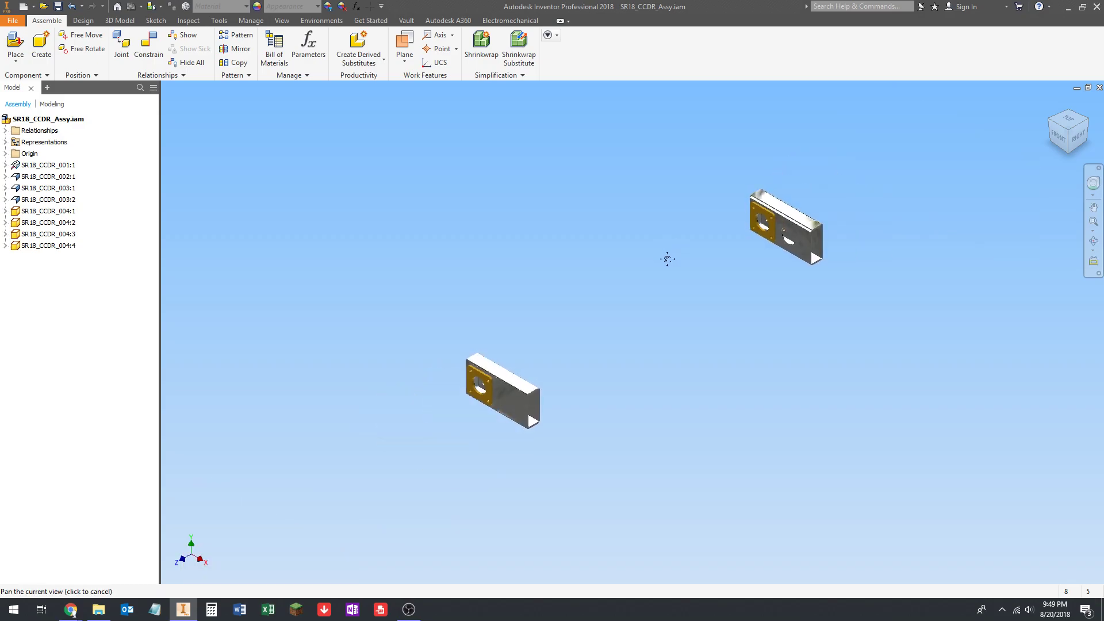
middle_click_drag(658, 272, 632, 294)
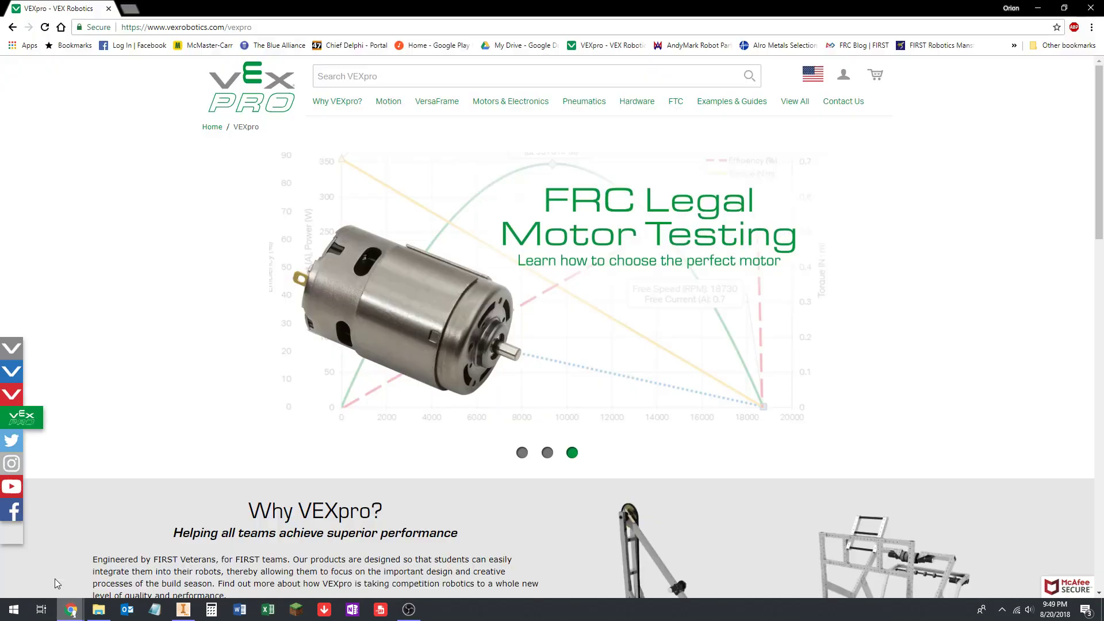
Switch to Chrome and browse the VEXpro hardware Bearings page to the CAD files for flanged bearings
left_click(71, 610)
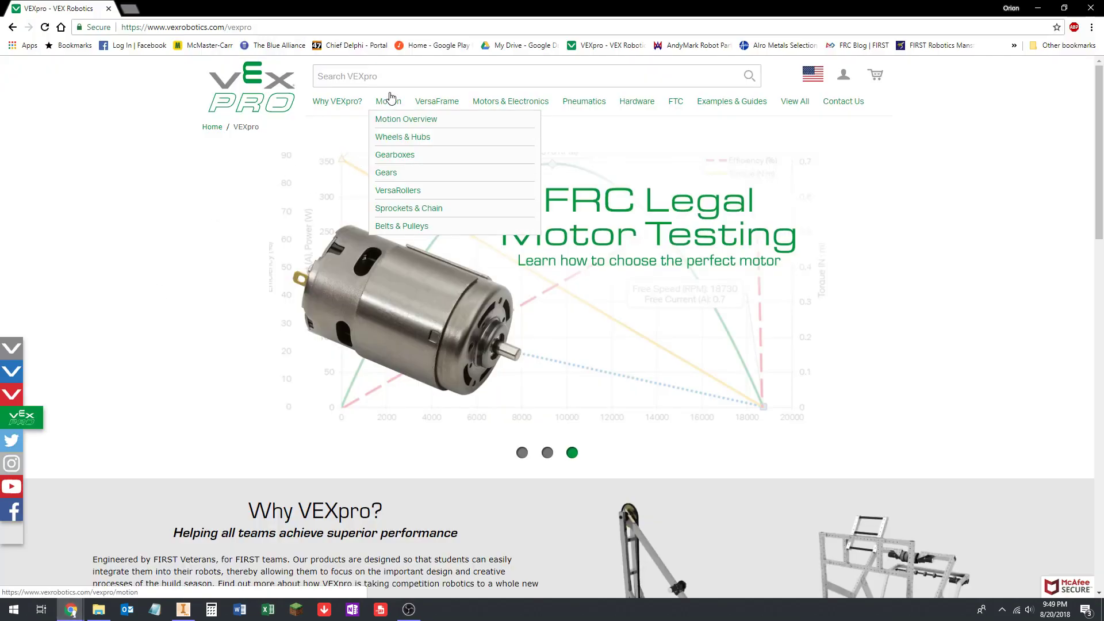
mouse_move(630, 93)
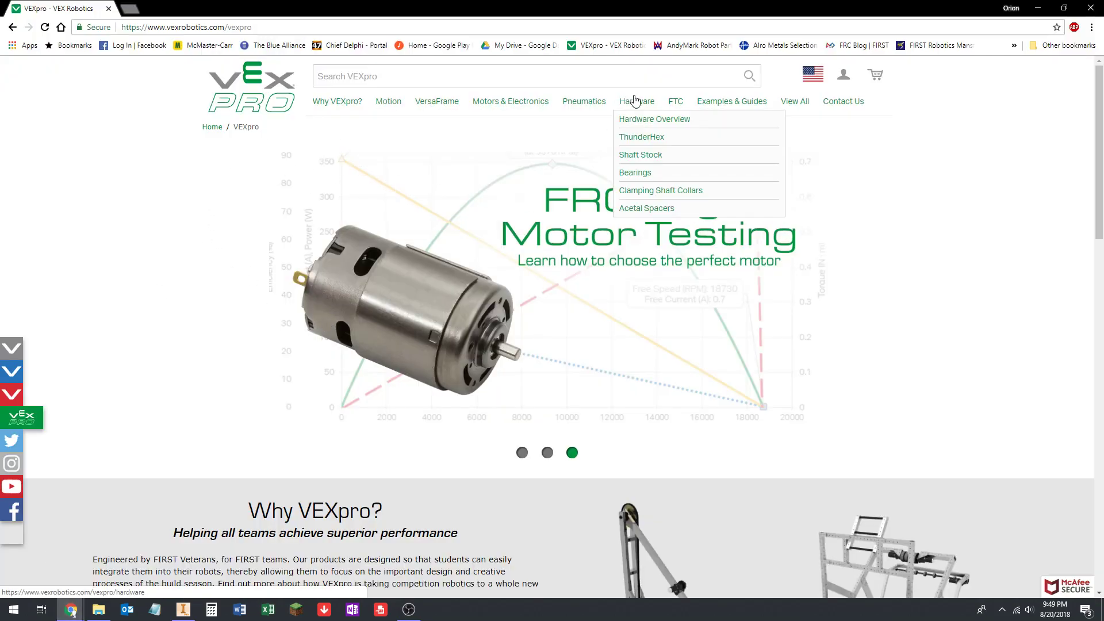
left_click(635, 173)
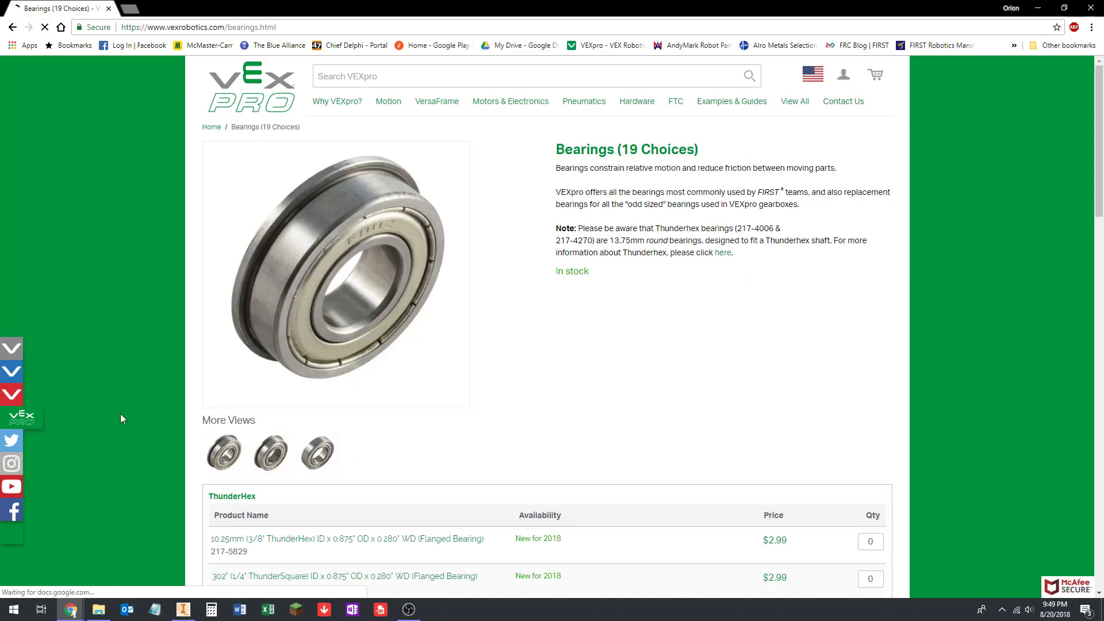
scroll(121, 412, "down", 20)
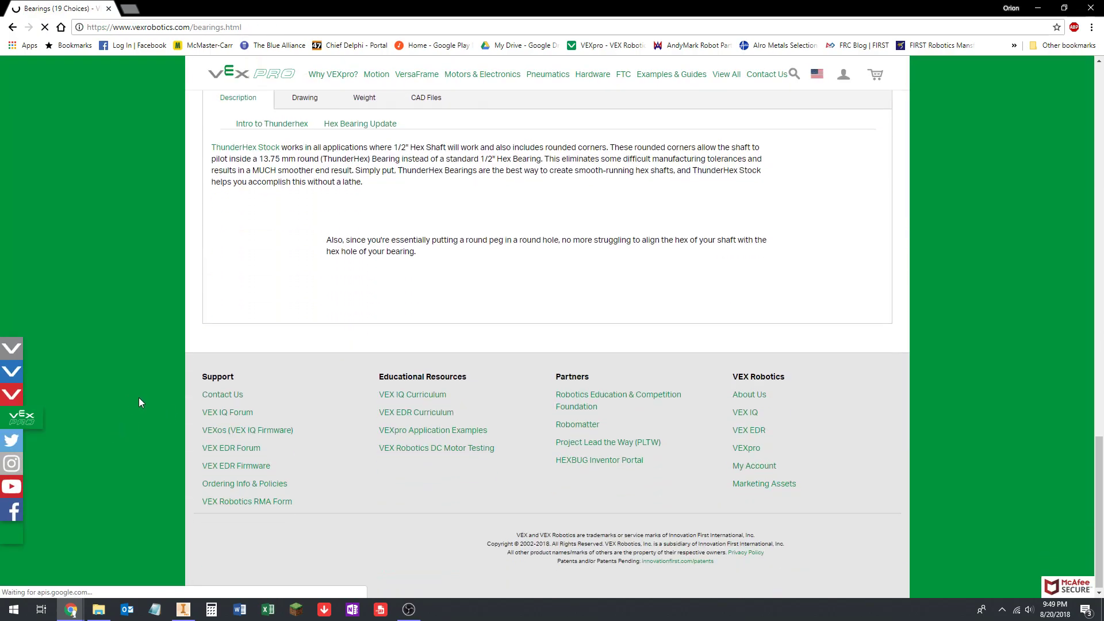
scroll(461, 205, "up", 2)
left_click(459, 207)
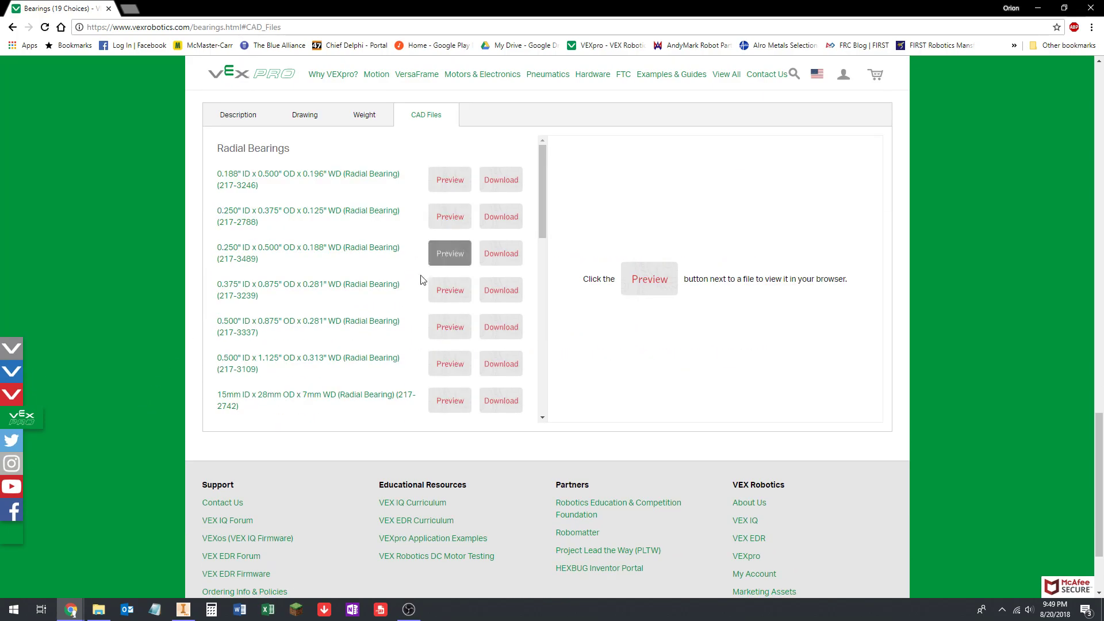
scroll(291, 192, "down", 6)
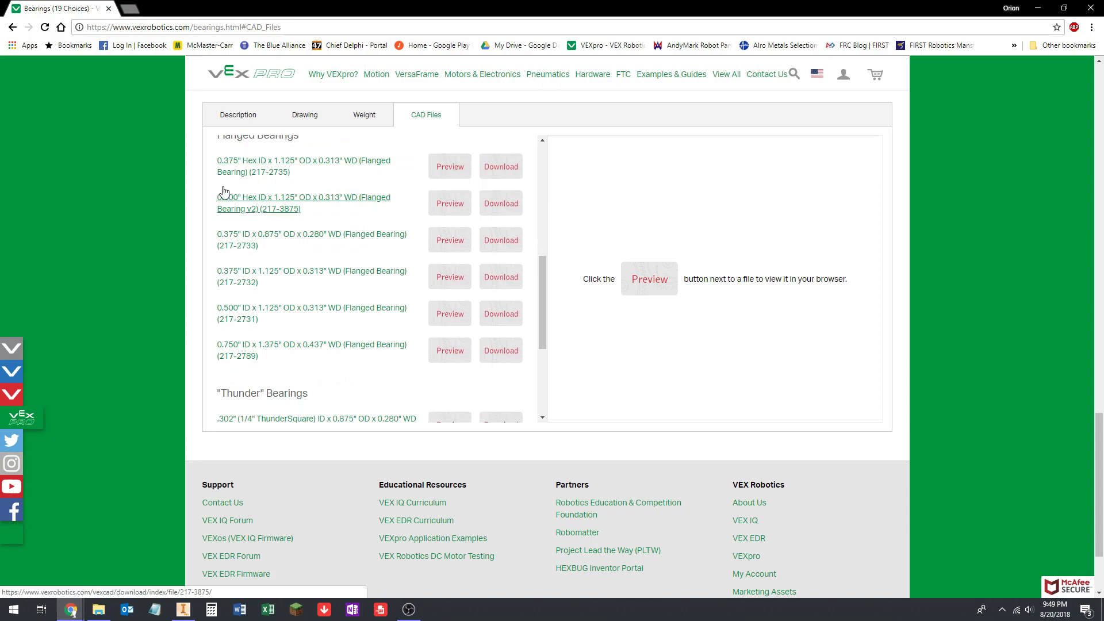
left_click(184, 610)
left_click(43, 6)
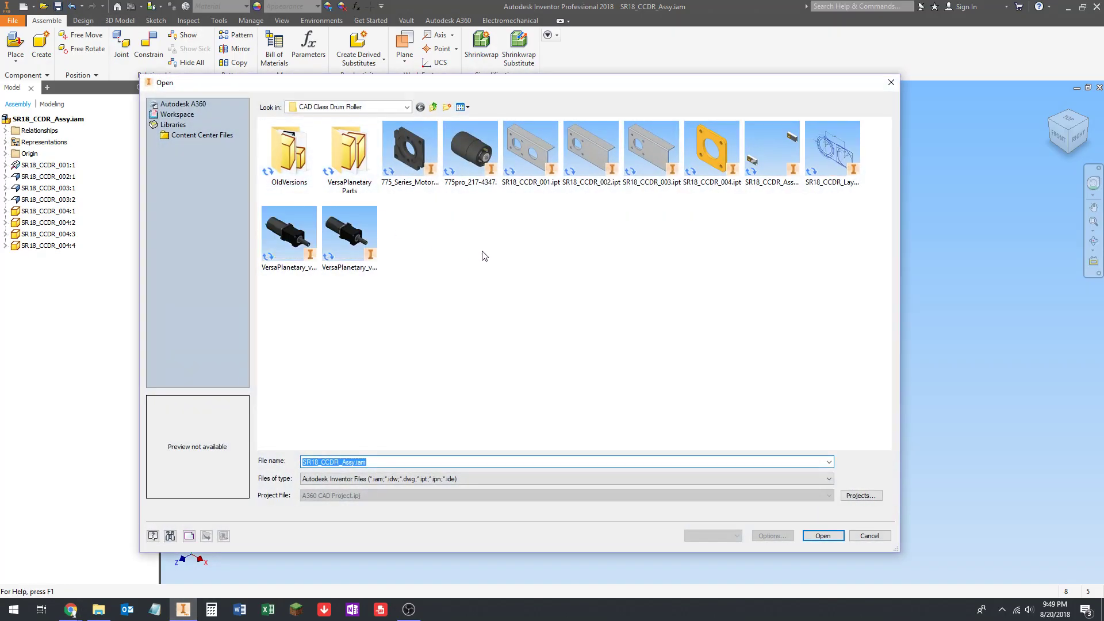
left_click(891, 83)
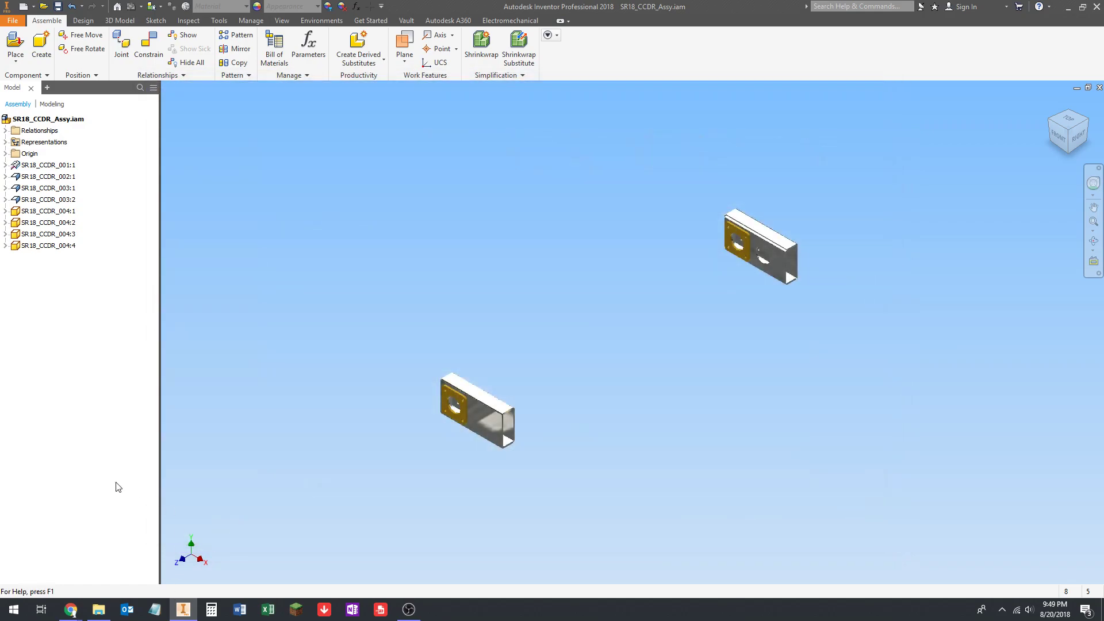
mouse_move(71, 610)
left_click(63, 566)
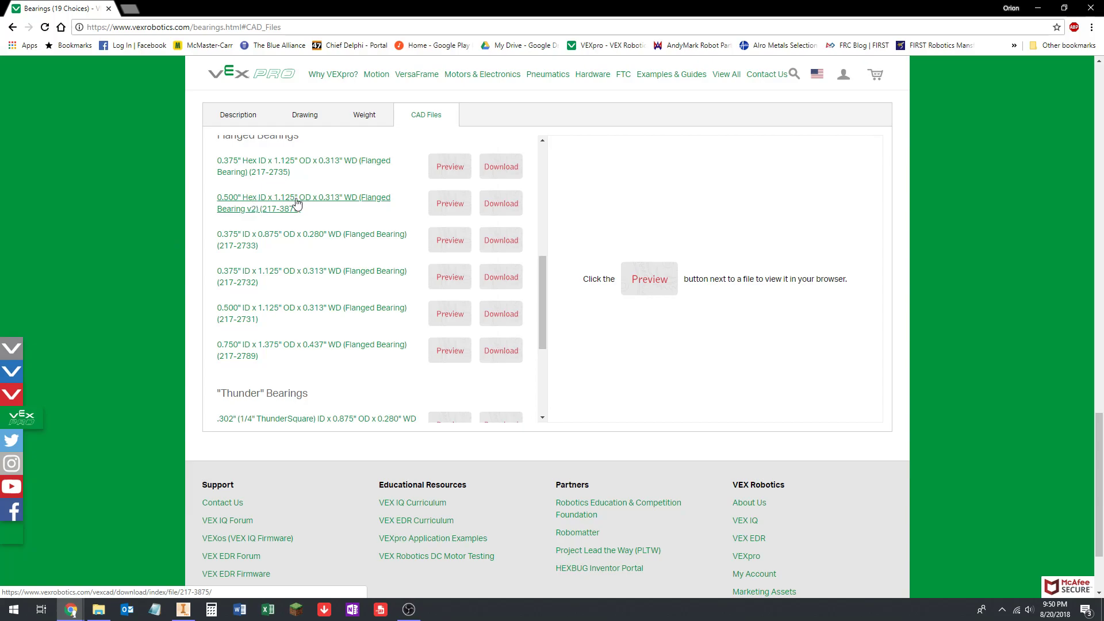
Download the CAD file of the 0.500" Hex ID x 1.125" OD flanged bearing v2 (217-3875) and show it in its folder
left_click(512, 206)
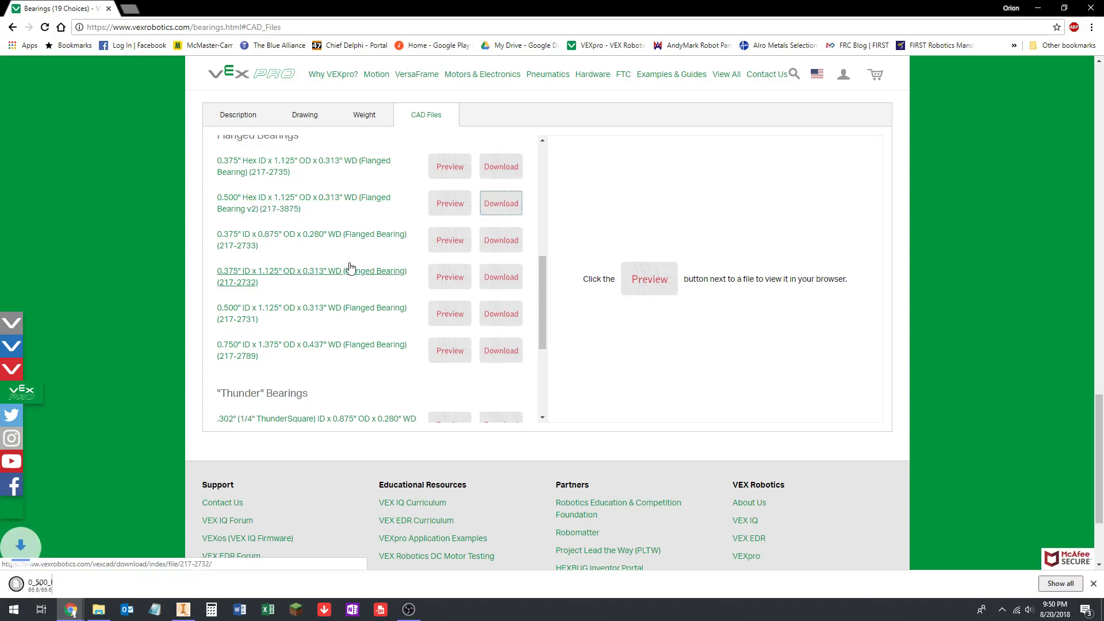
right_click(73, 583)
left_click(86, 554)
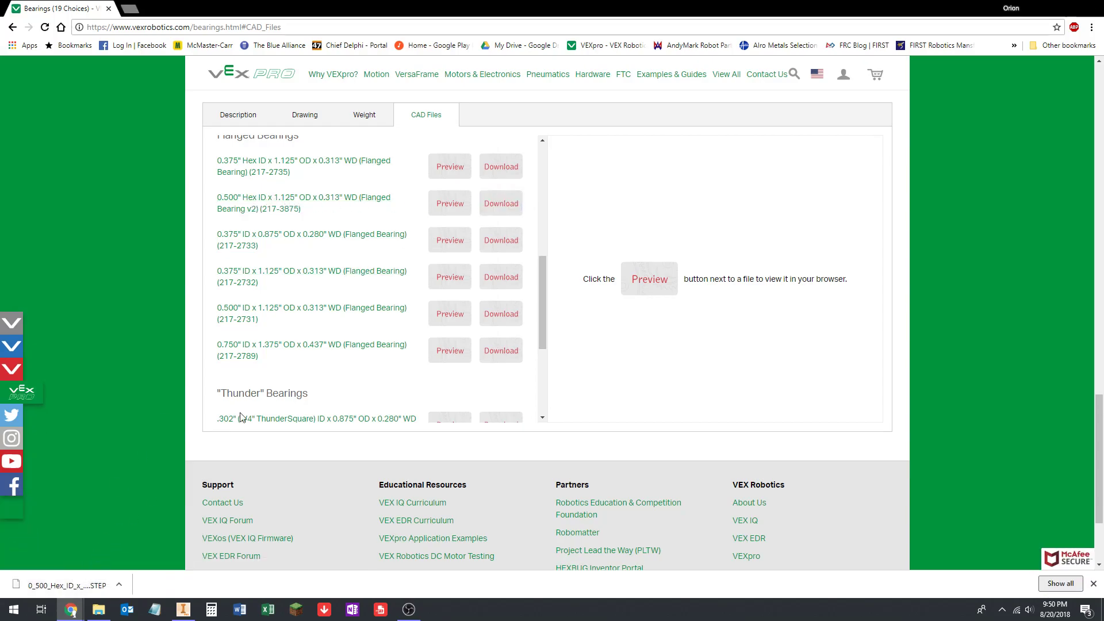
Move the downloaded flanged bearing STEP file from Downloads into the Google Drive folder CAD\2018 Fall\CAD Class Drum Roller
right_click(280, 78)
left_click(305, 201)
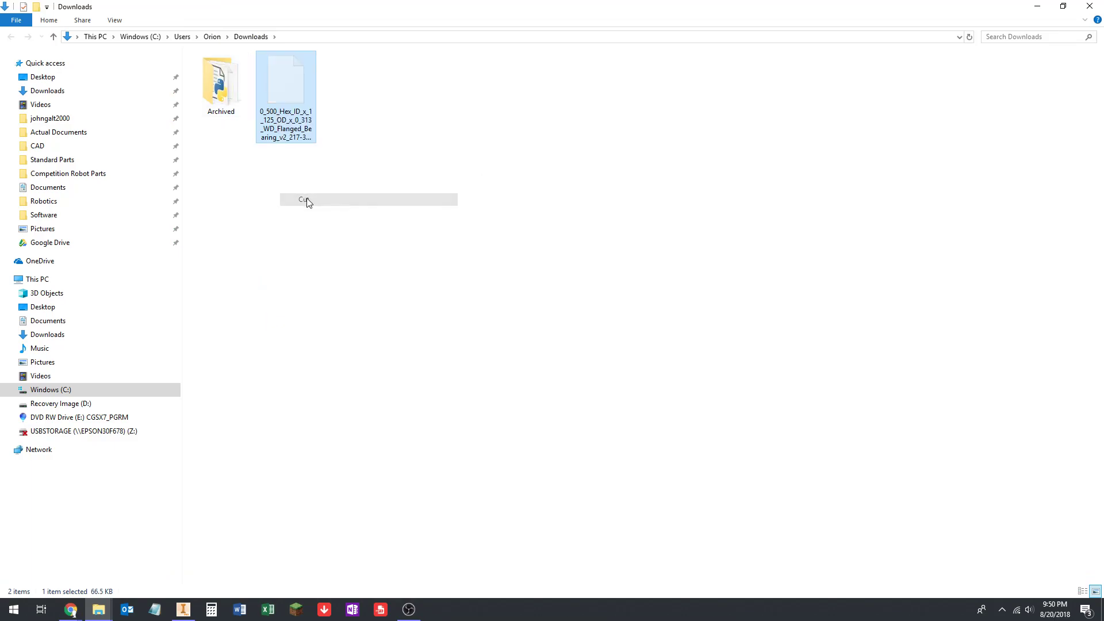
left_click(1089, 6)
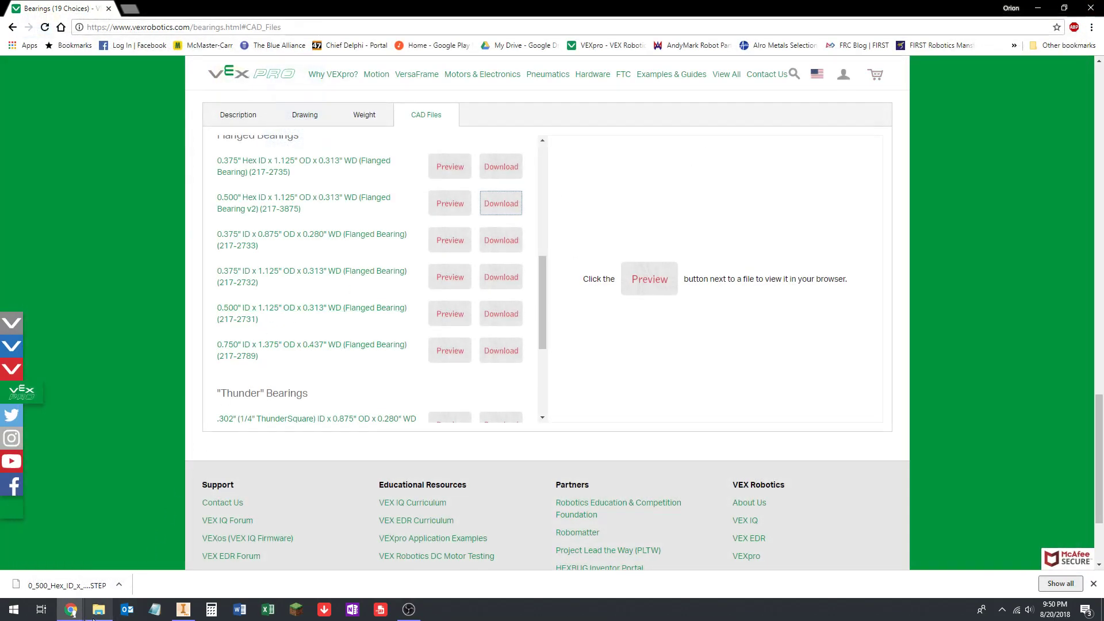
key("super+e")
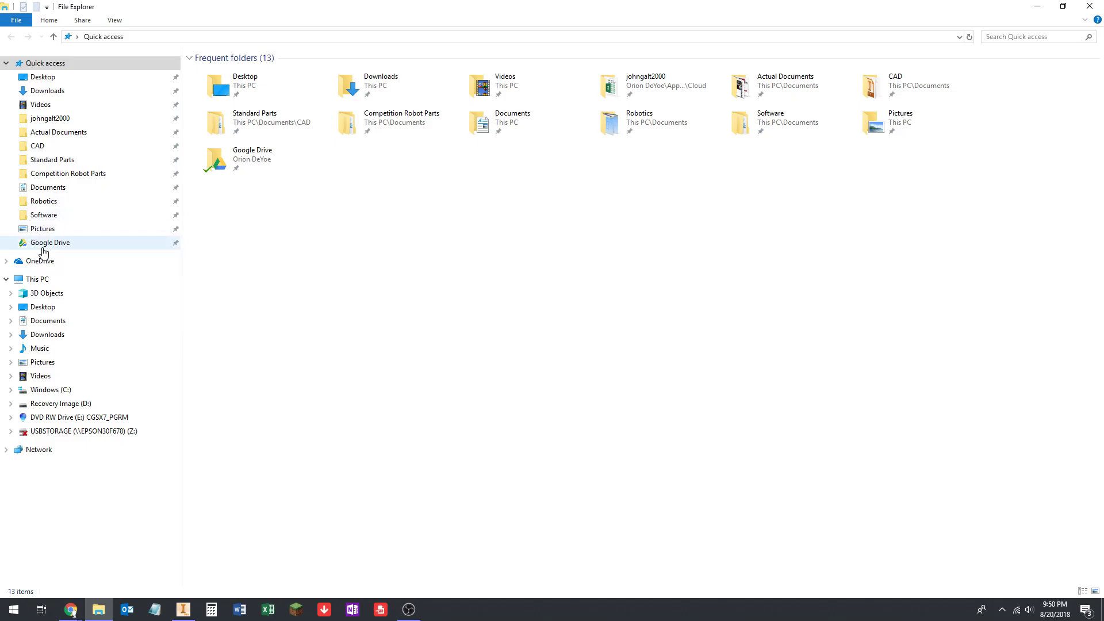
left_click(69, 242)
double_click(224, 87)
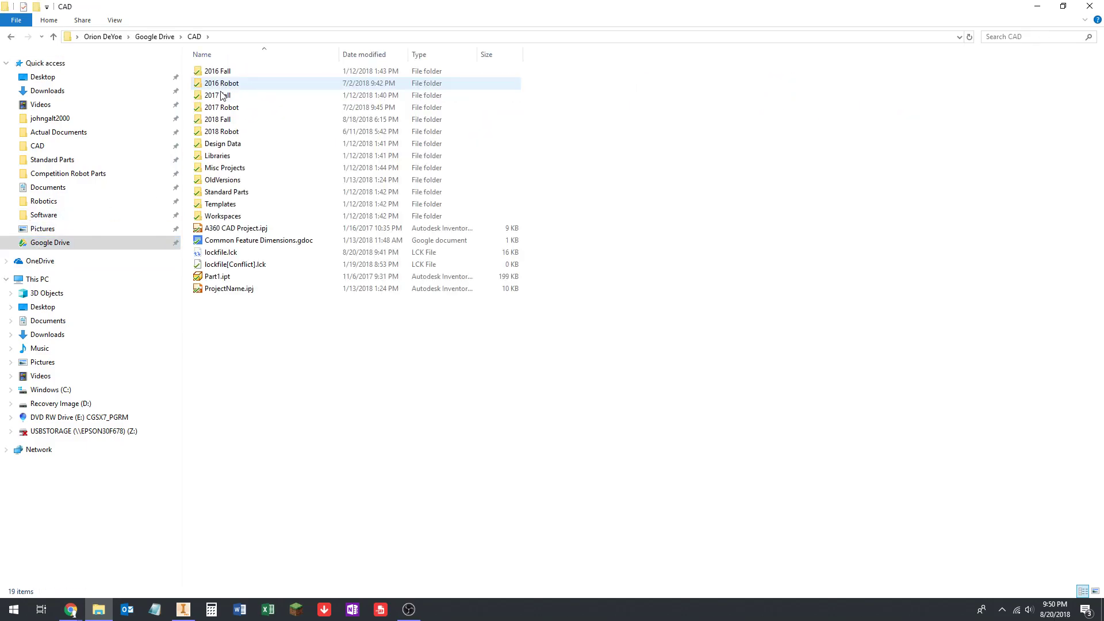
double_click(219, 121)
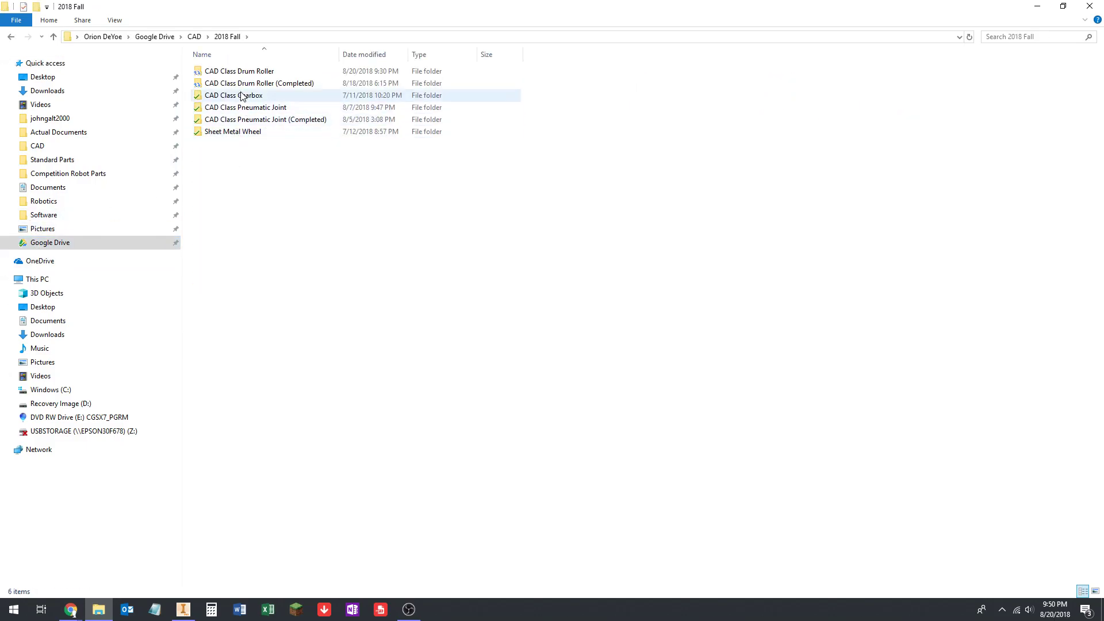
double_click(240, 71)
right_click(411, 274)
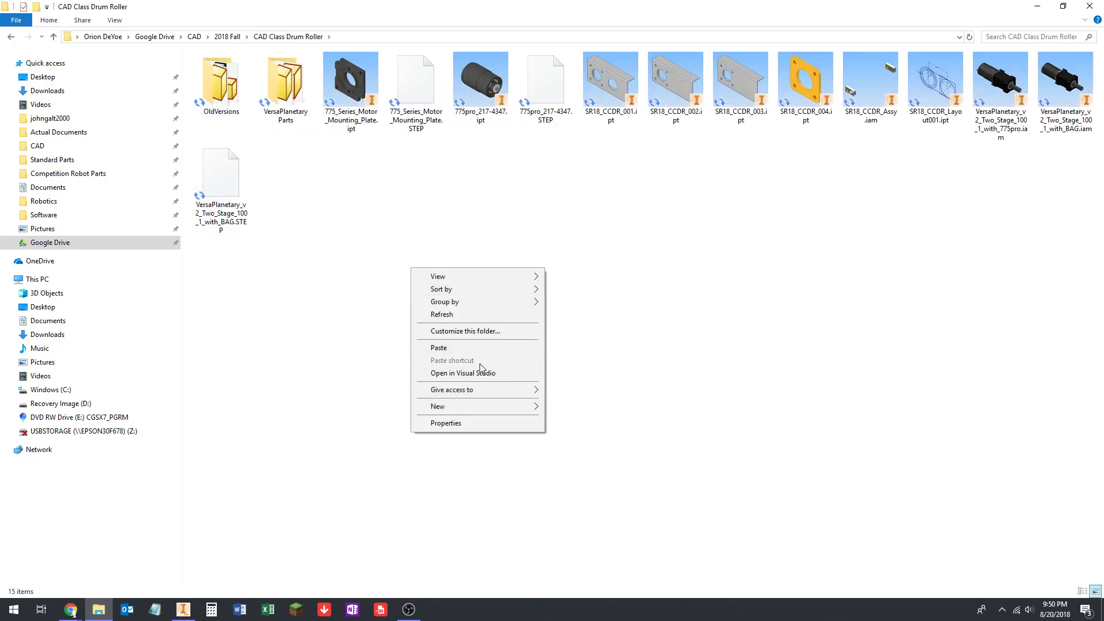
left_click(457, 346)
left_click(248, 286)
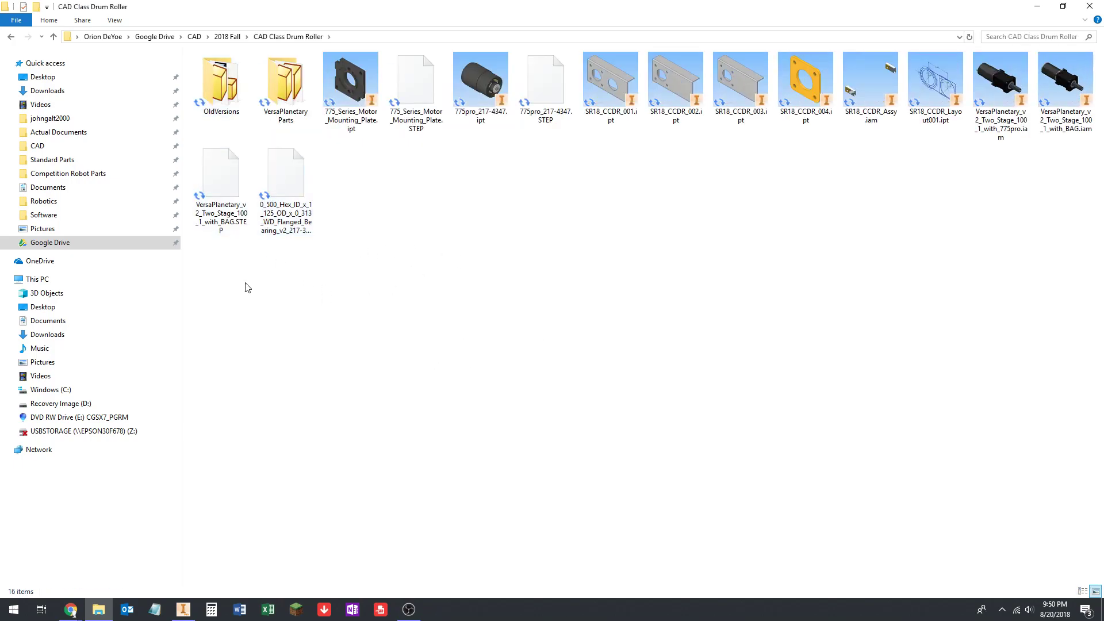
Delete the STEP files of the VersaPlanetary gearbox, the 775 series motor mounting plate and the 775pro motor
left_click(217, 196)
left_click(442, 106, "ctrl")
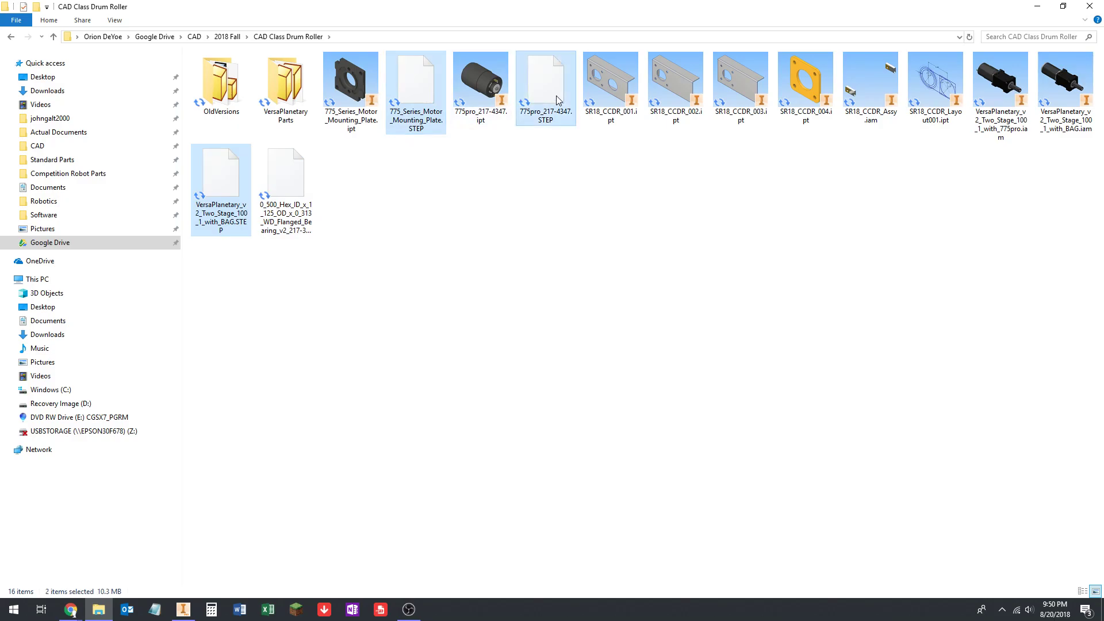
key("Delete")
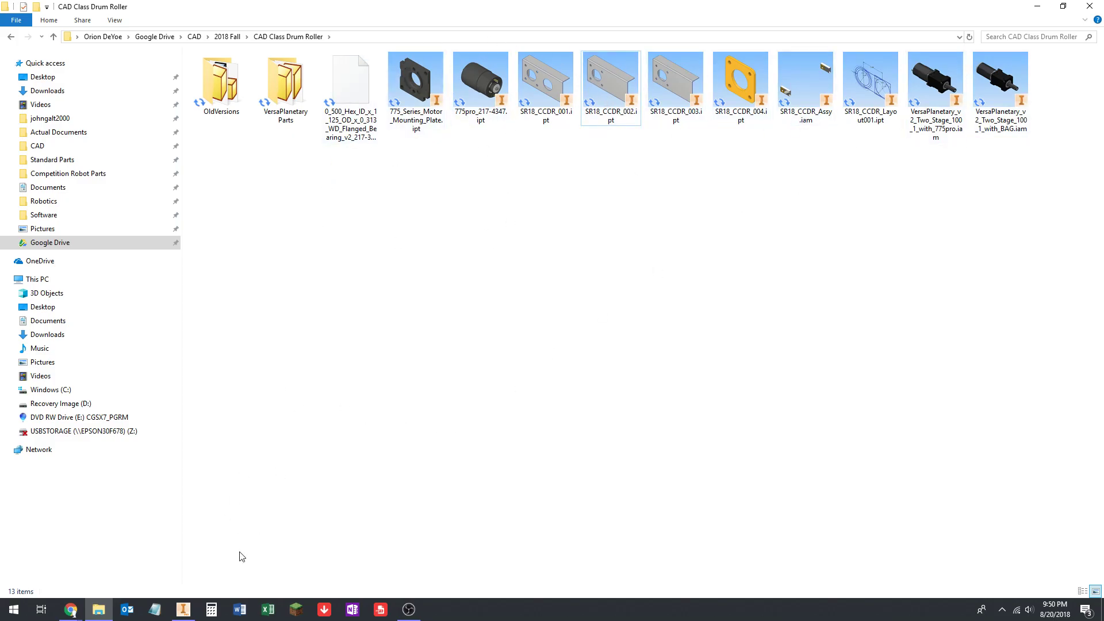
Switch to Inventor and import 0_500_Hex_ID_x_1_125_OD_x_0_313_WD_Flanged_Bearing_v2_217-3875.STEP from the drum roller folder as a converted model
left_click(183, 610)
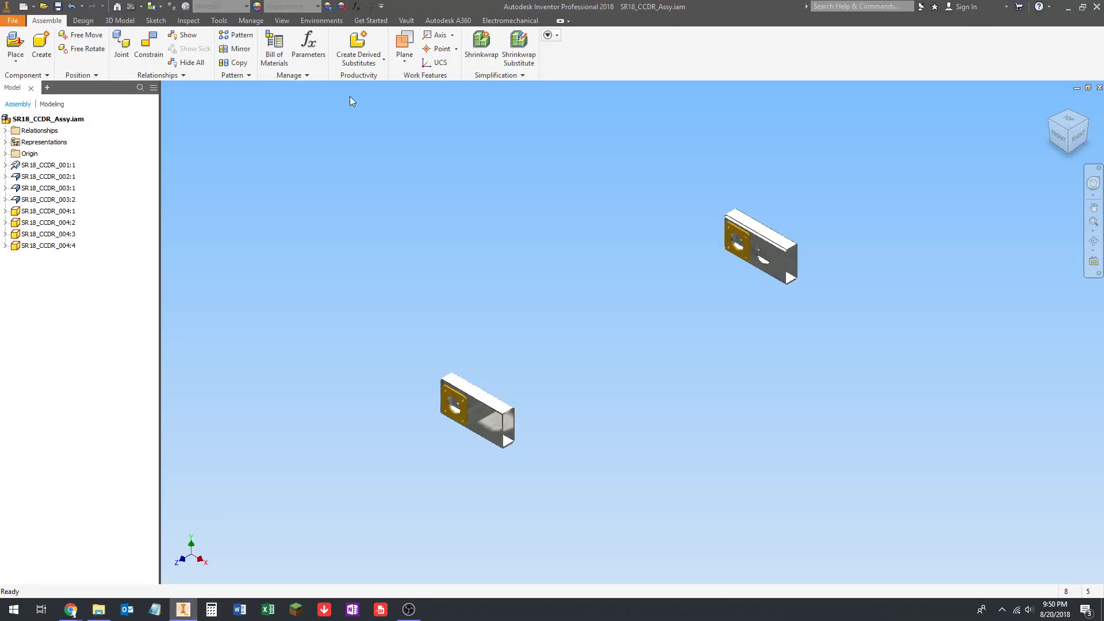
left_click(44, 6)
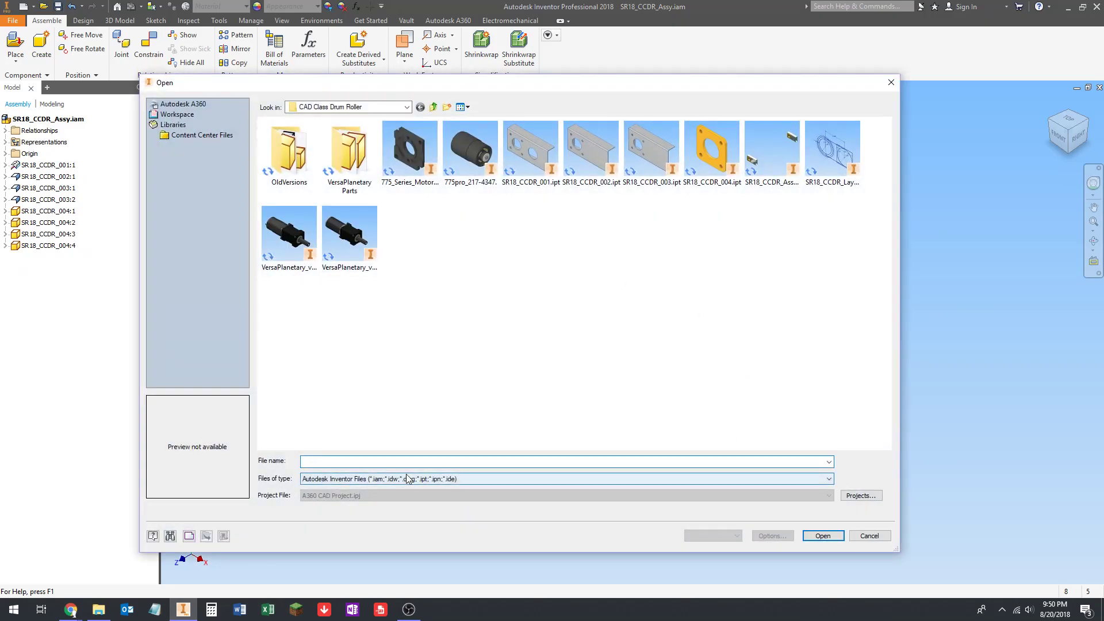
left_click(364, 479)
left_click(310, 470)
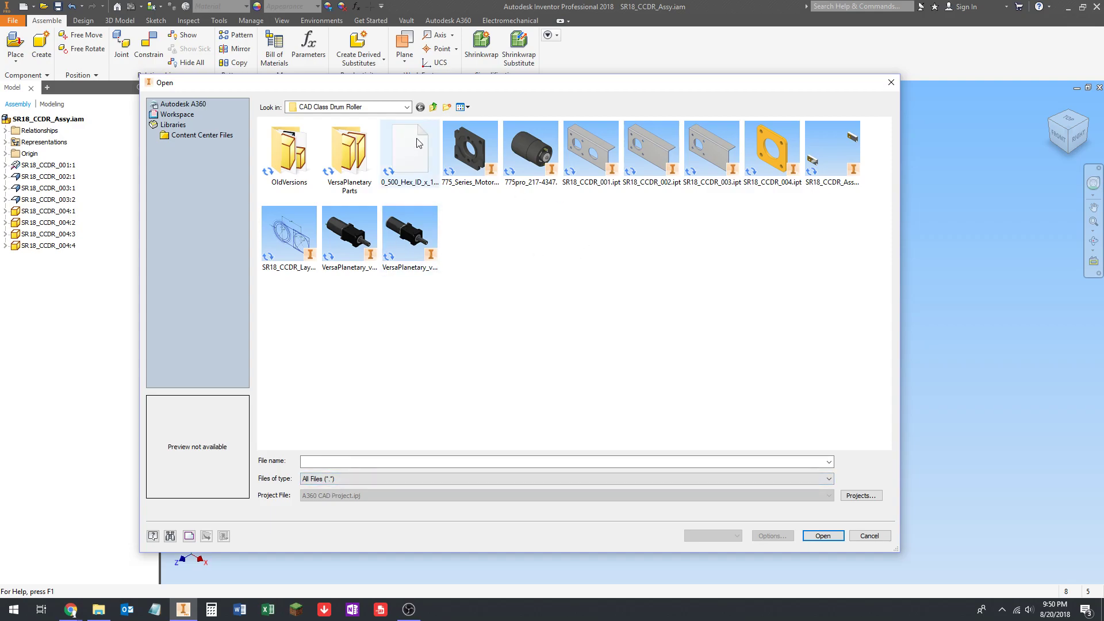
left_click(409, 151)
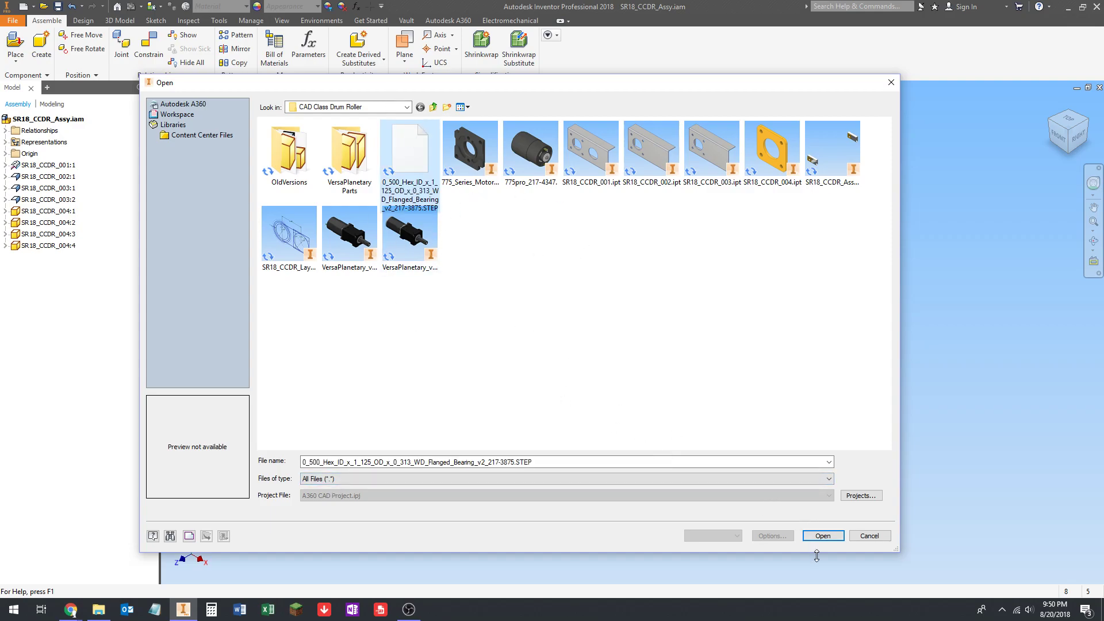
left_click(821, 535)
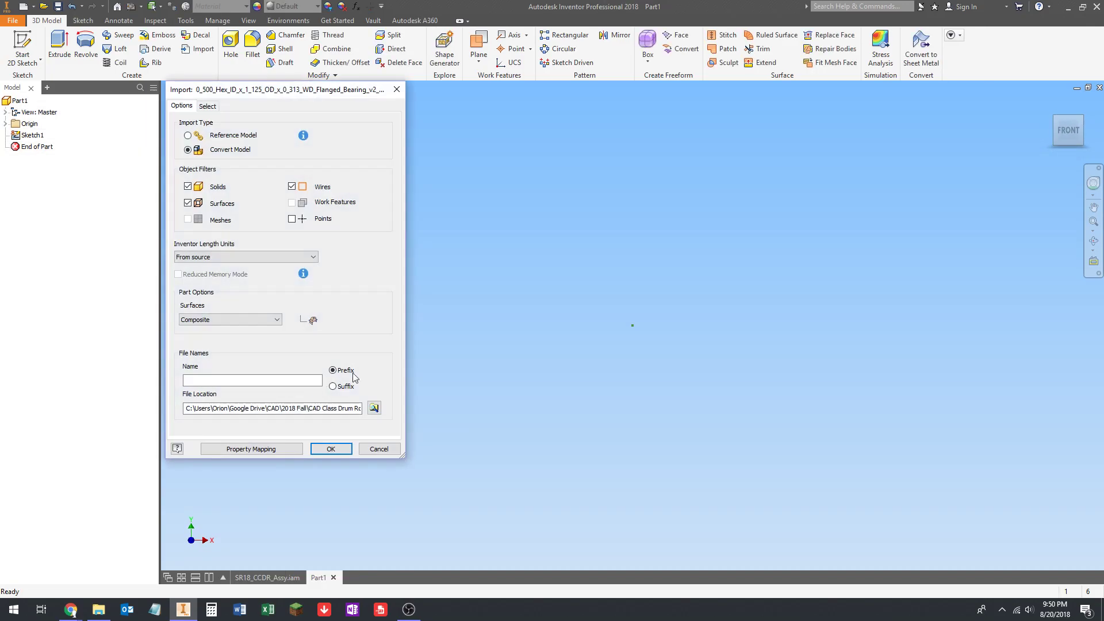
left_click(333, 449)
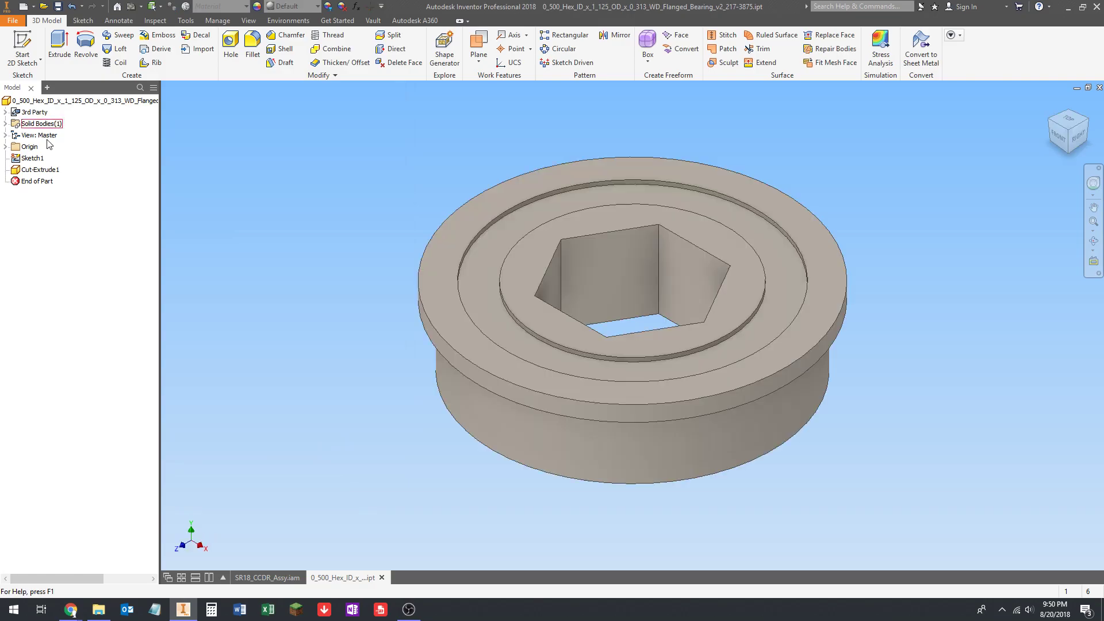
Delete the leftover Sketch1 from the imported bearing and set the part's material to Steel
right_click(34, 163)
left_click(55, 193)
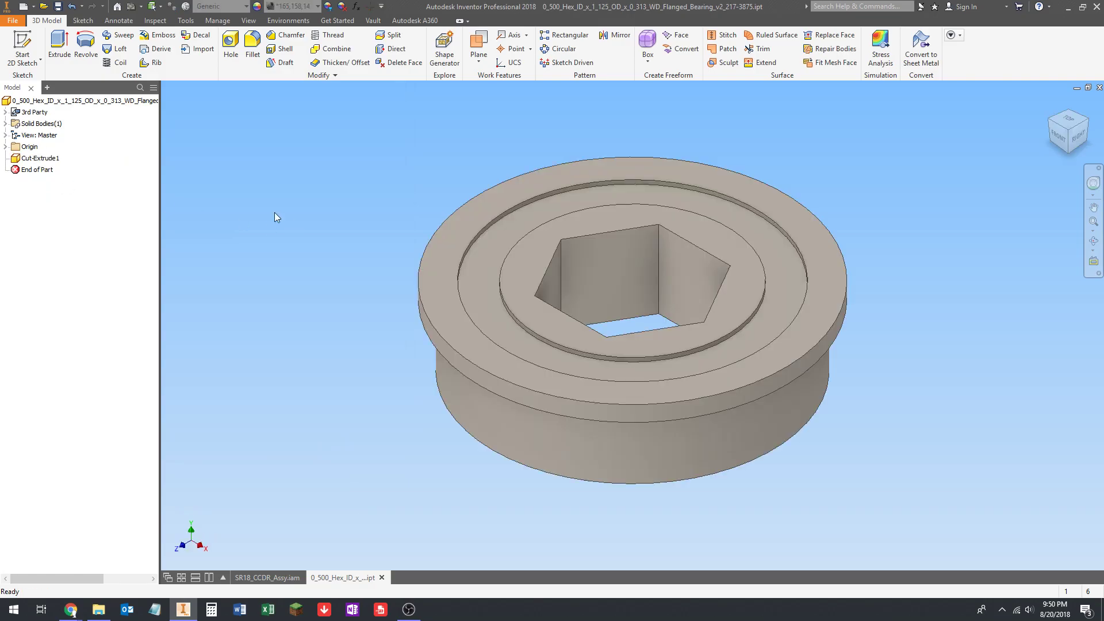
left_click(206, 6)
scroll(230, 247, "down", 12)
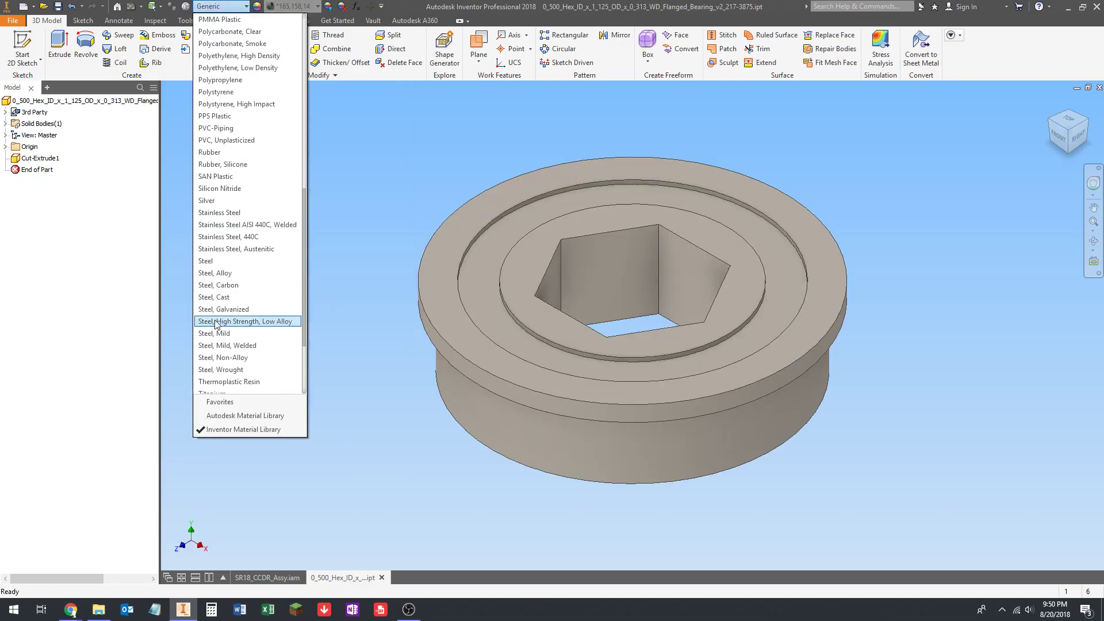
left_click(212, 260)
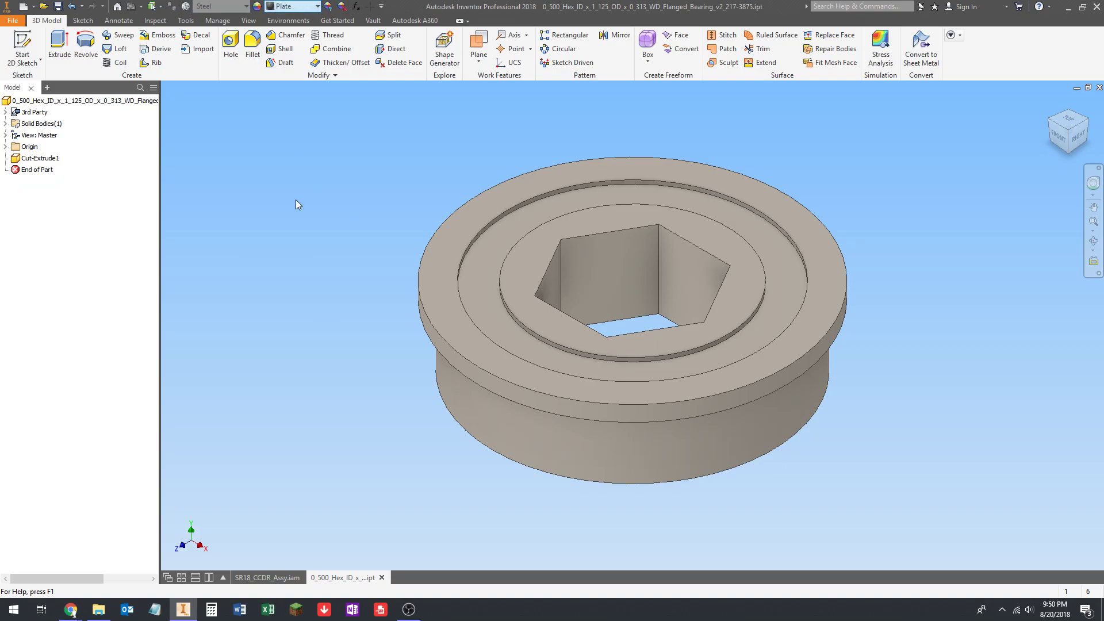
Set the bearing part's appearance to Semi-Polished and create a work axis through its outer cylindrical face
left_click(294, 6)
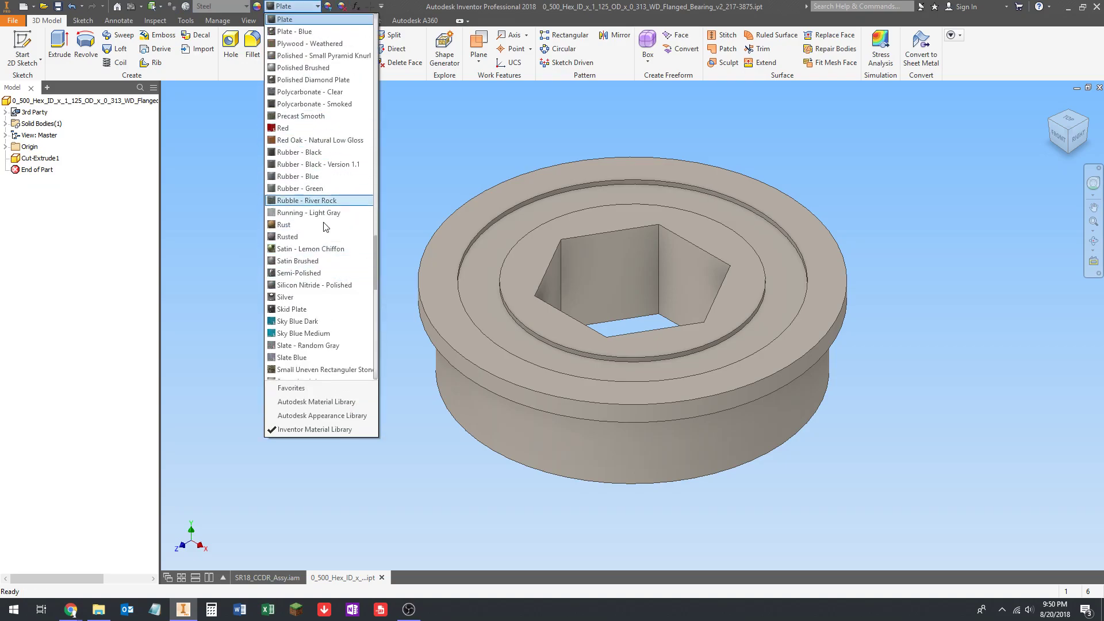
left_click(299, 200)
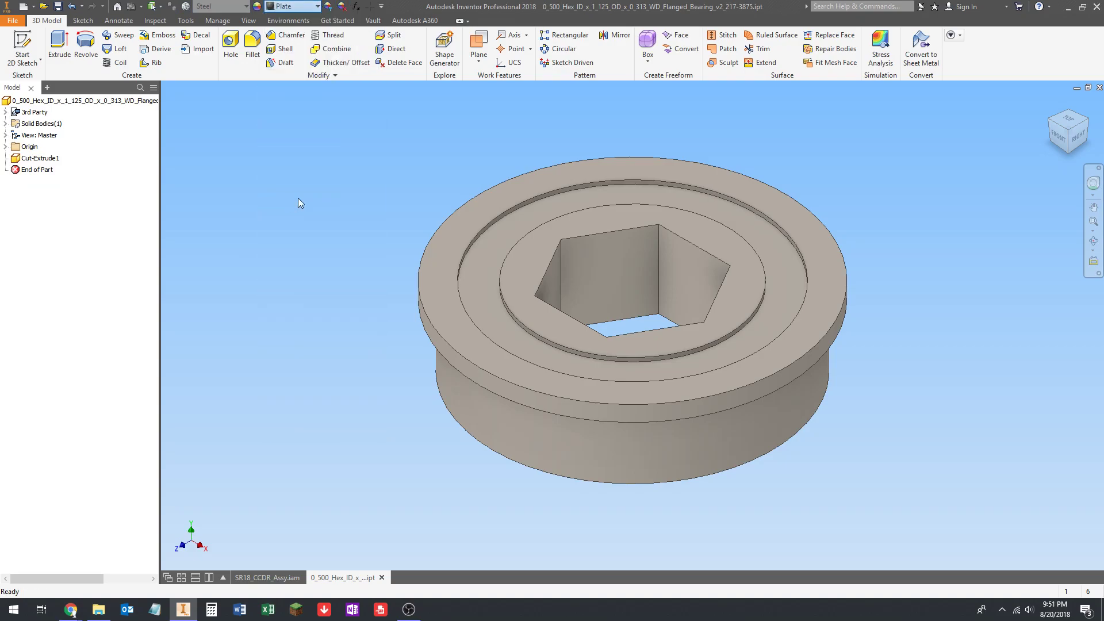
left_click(511, 35)
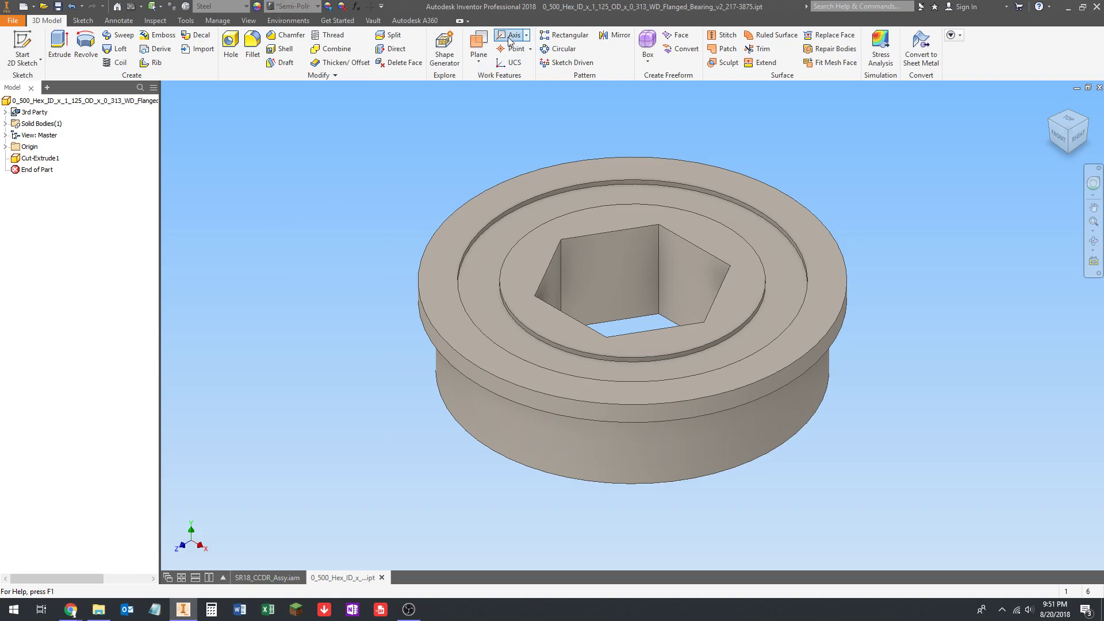
left_click(532, 443)
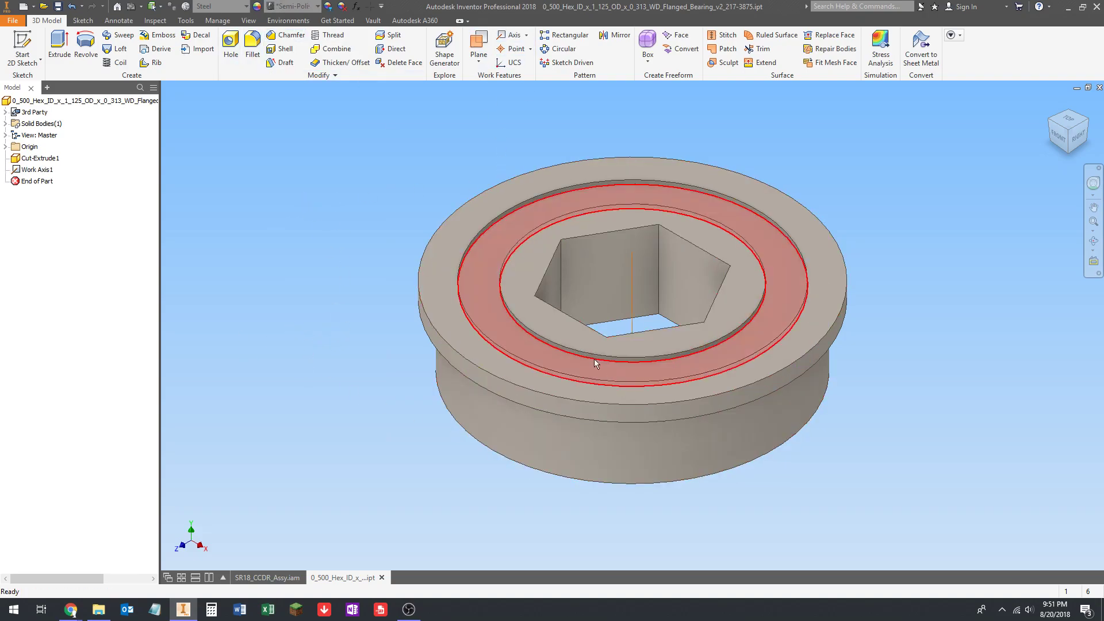
Set the solid body's appearance to As Part with all overrides cleared, and save and close the bearing part
left_click(5, 124)
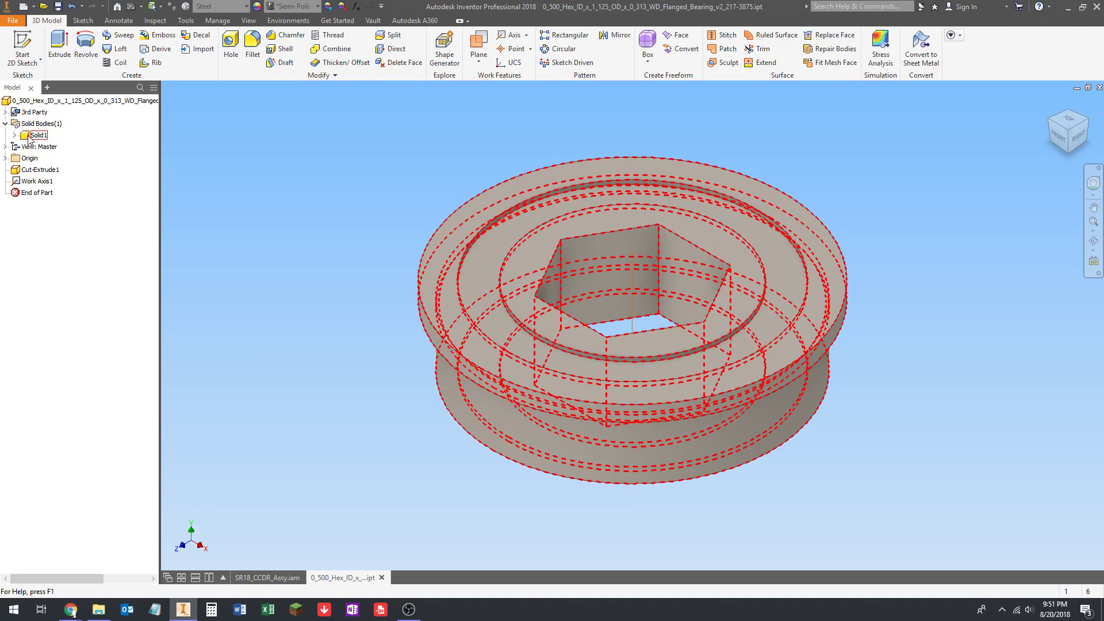
right_click(28, 137)
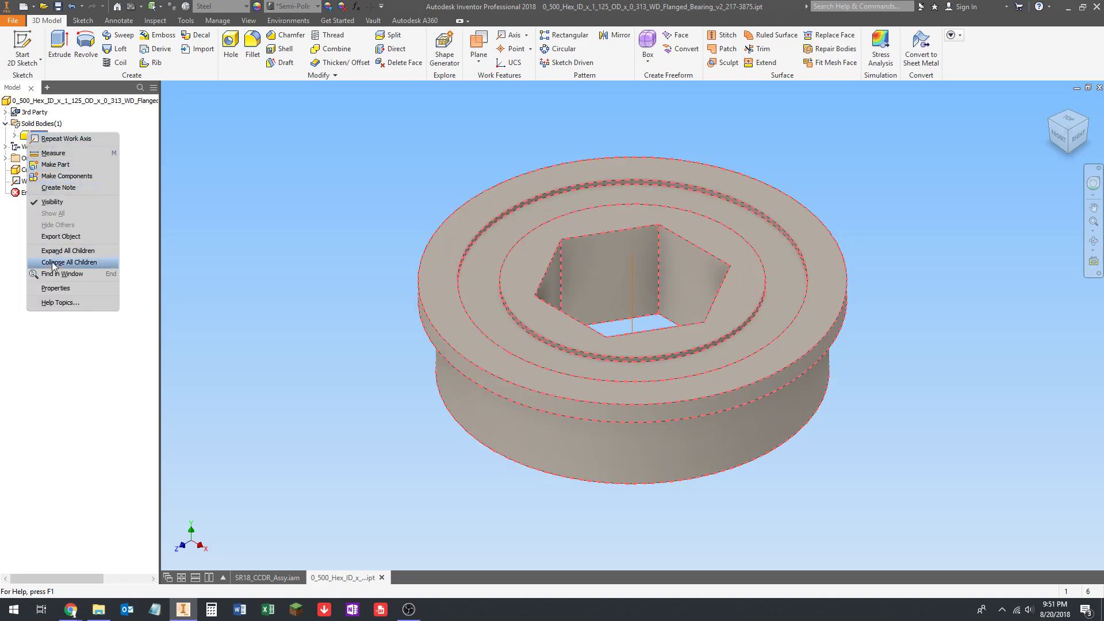
left_click(53, 294)
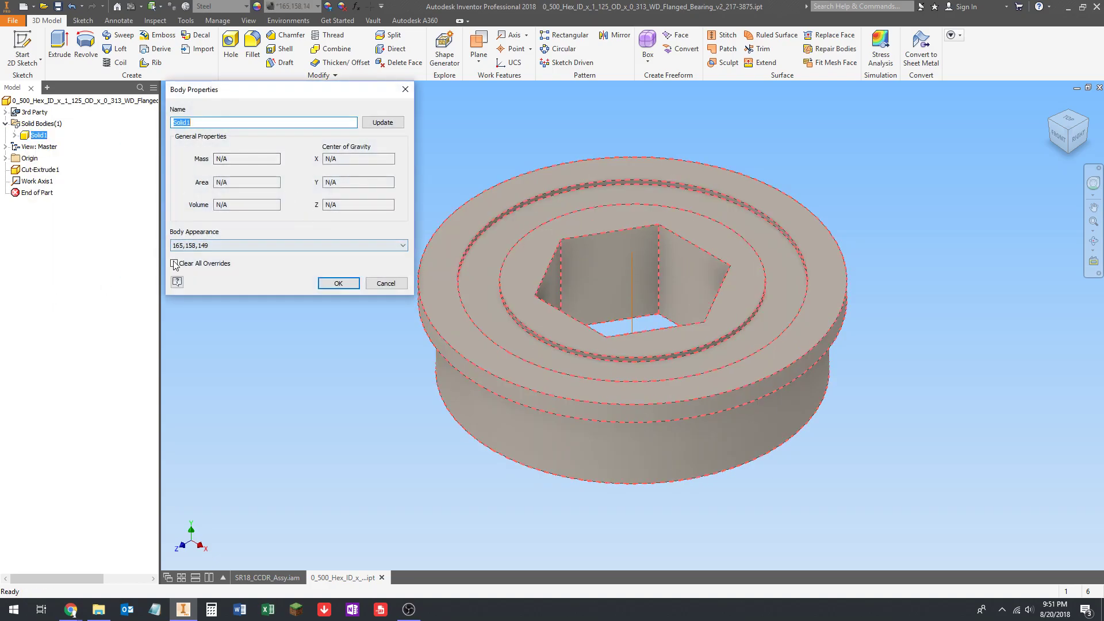
left_click(194, 246)
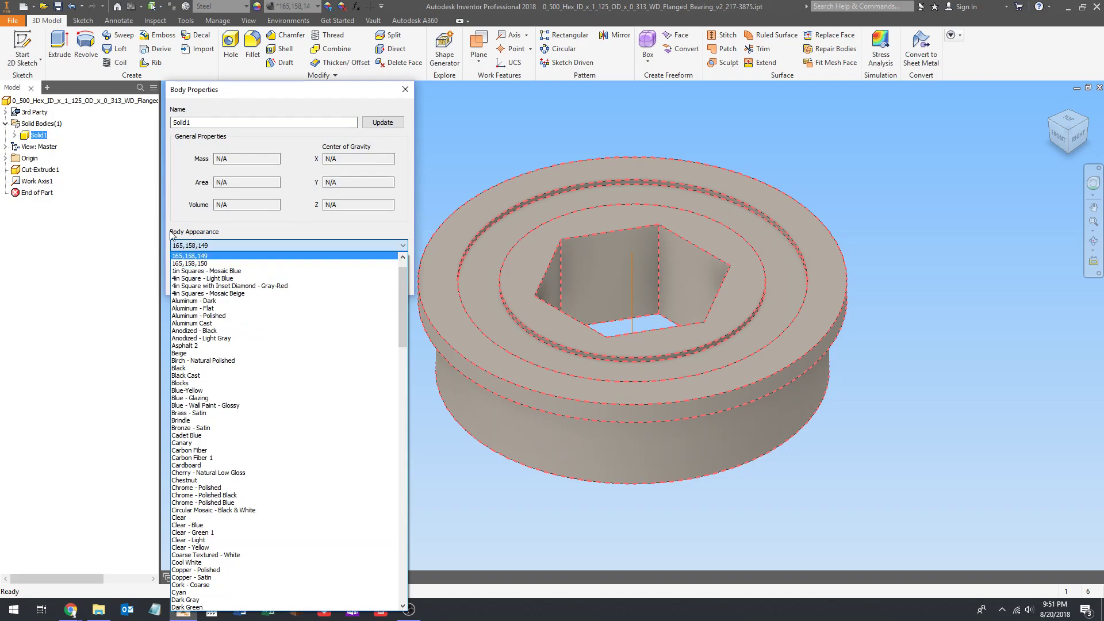
scroll(193, 290, "up", 1)
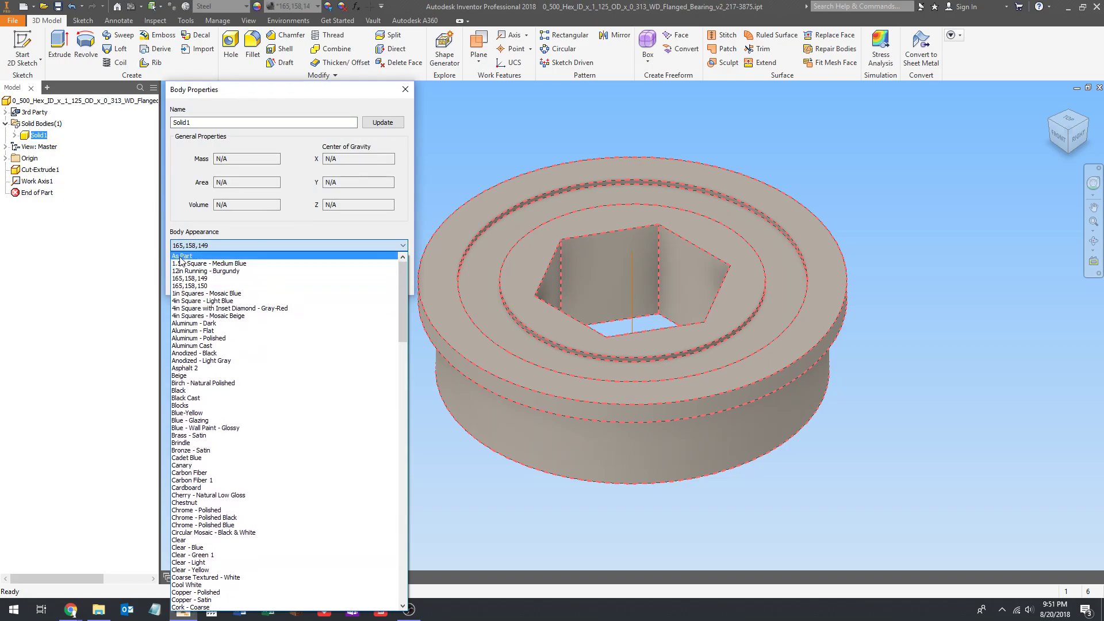
left_click(180, 257)
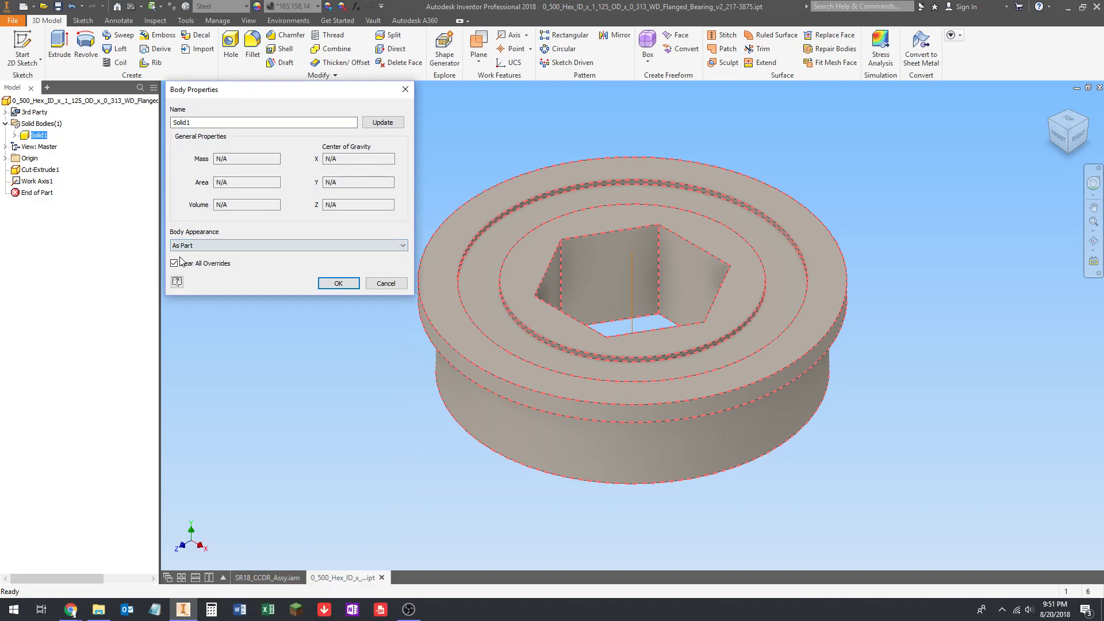
left_click(339, 284)
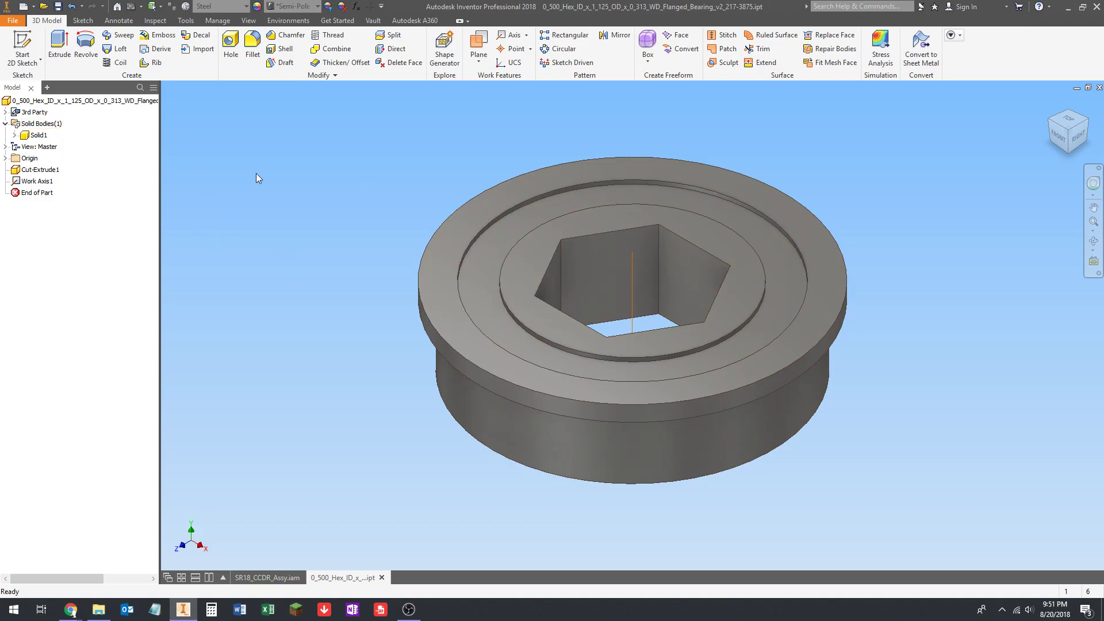
left_click(5, 123)
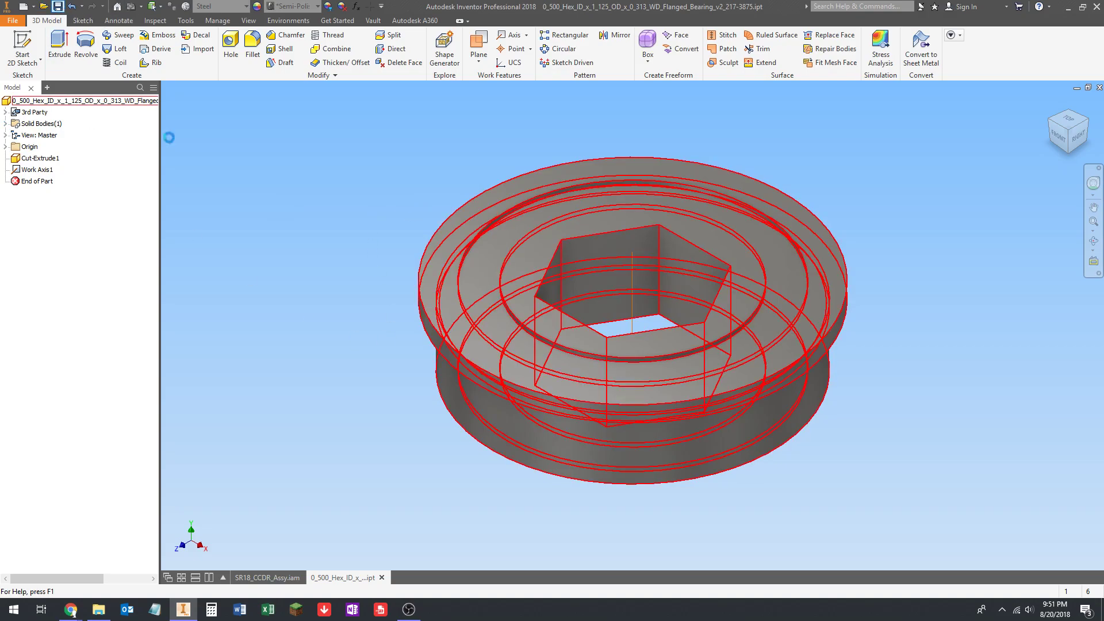
left_click(381, 578)
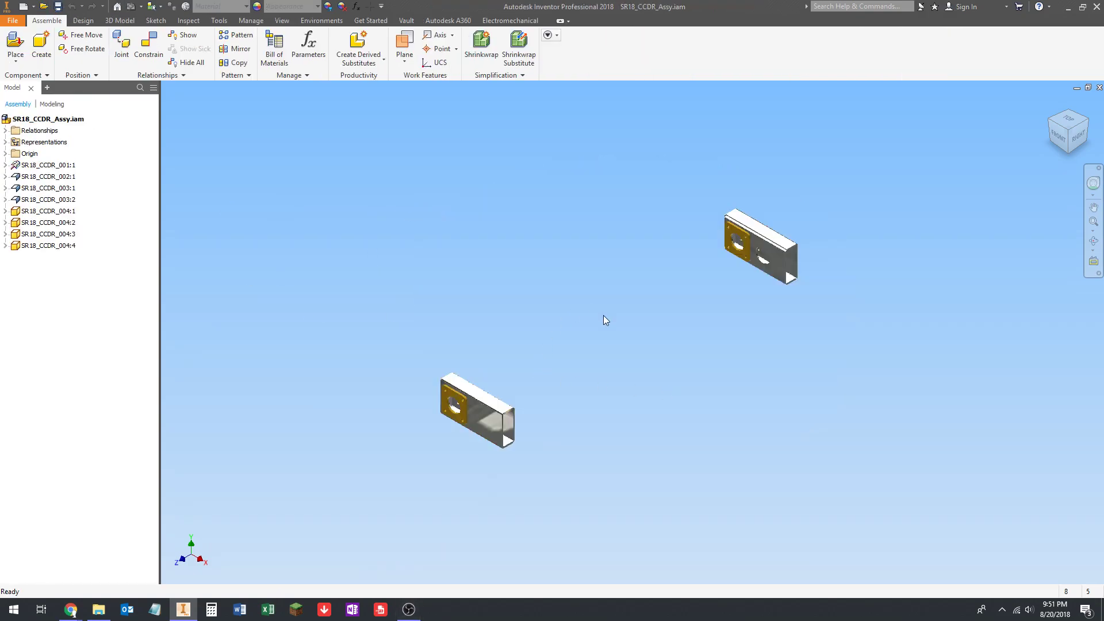
Load the 0_500_Hex_ID flanged bearing part for placement into the SR18_CCDR_Assy assembly
scroll(640, 350, "up", 3)
middle_click_drag(641, 350, 706, 314)
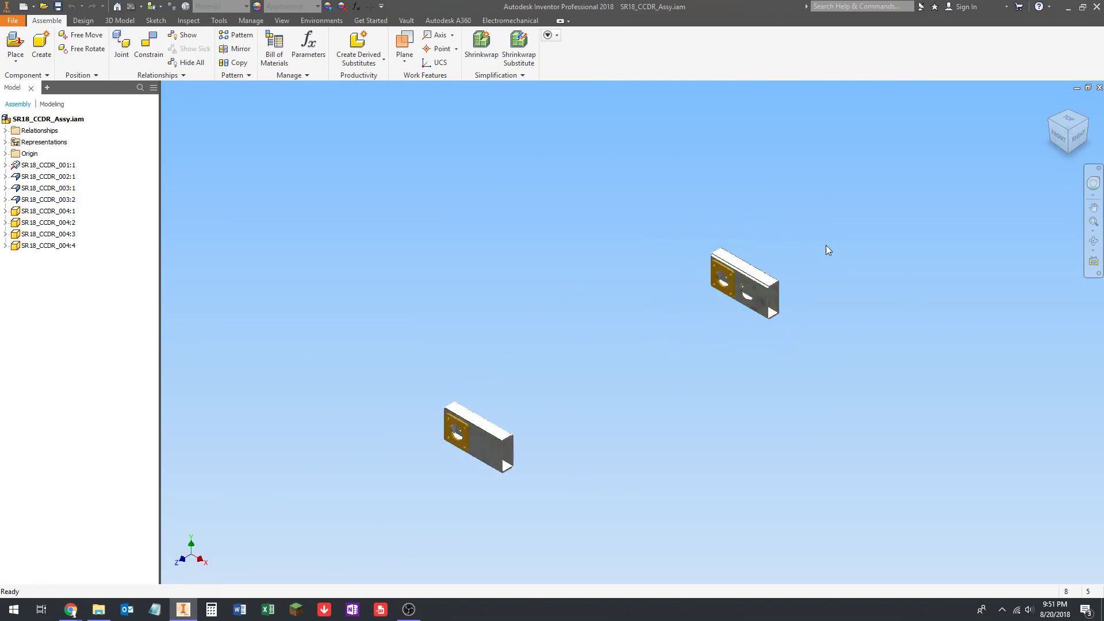
scroll(808, 246, "down", 5)
scroll(604, 293, "up", 2)
middle_click_drag(604, 292, 511, 300)
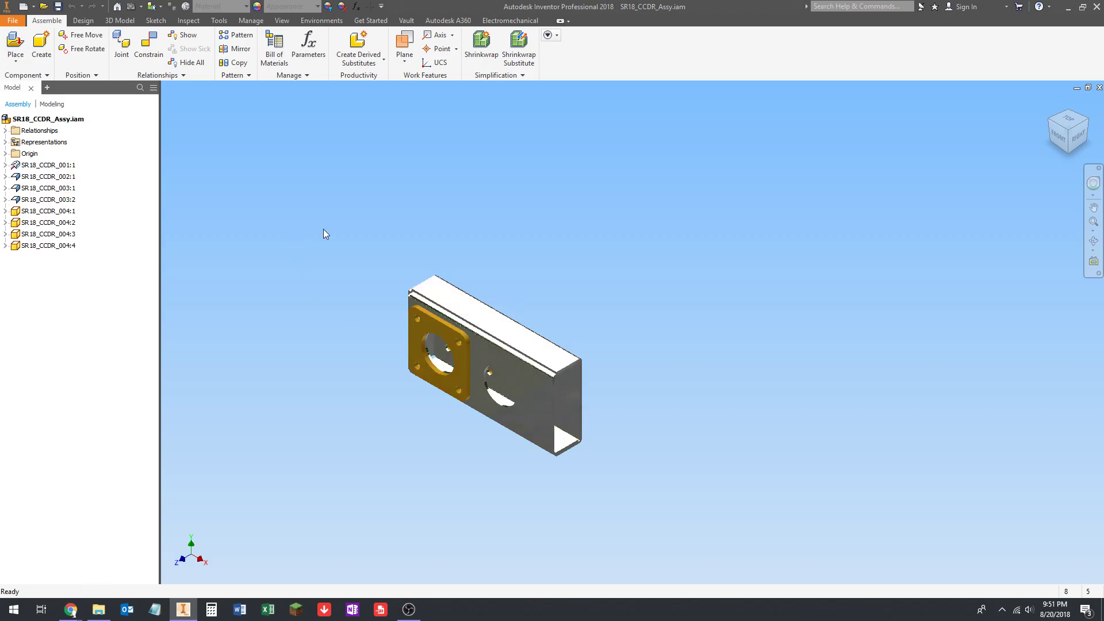
scroll(418, 282, "up", 2)
key("p")
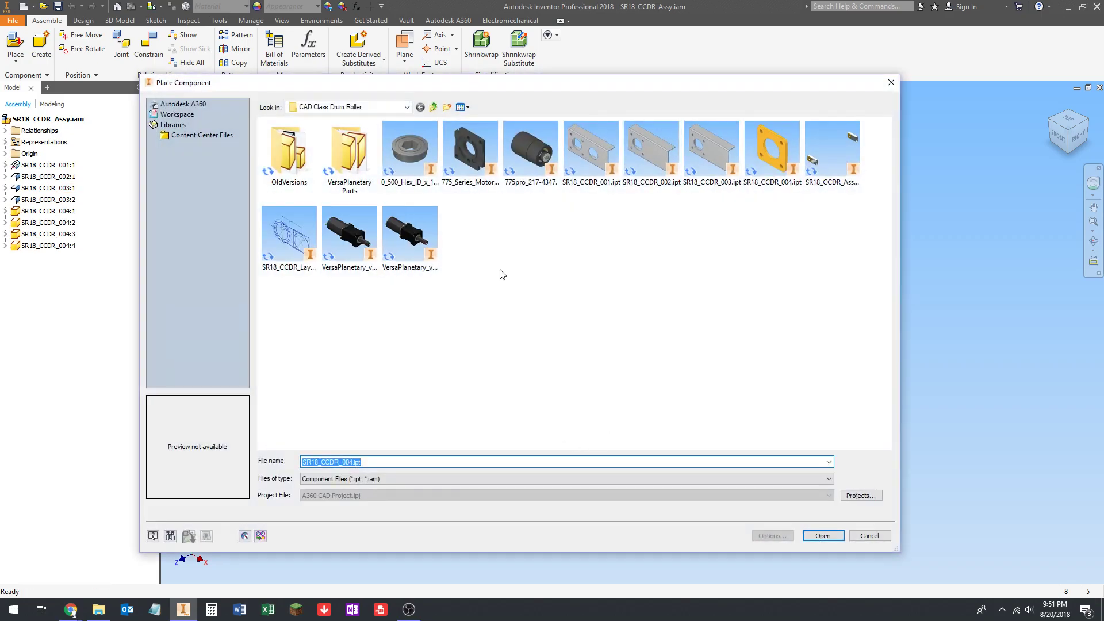
left_click(409, 167)
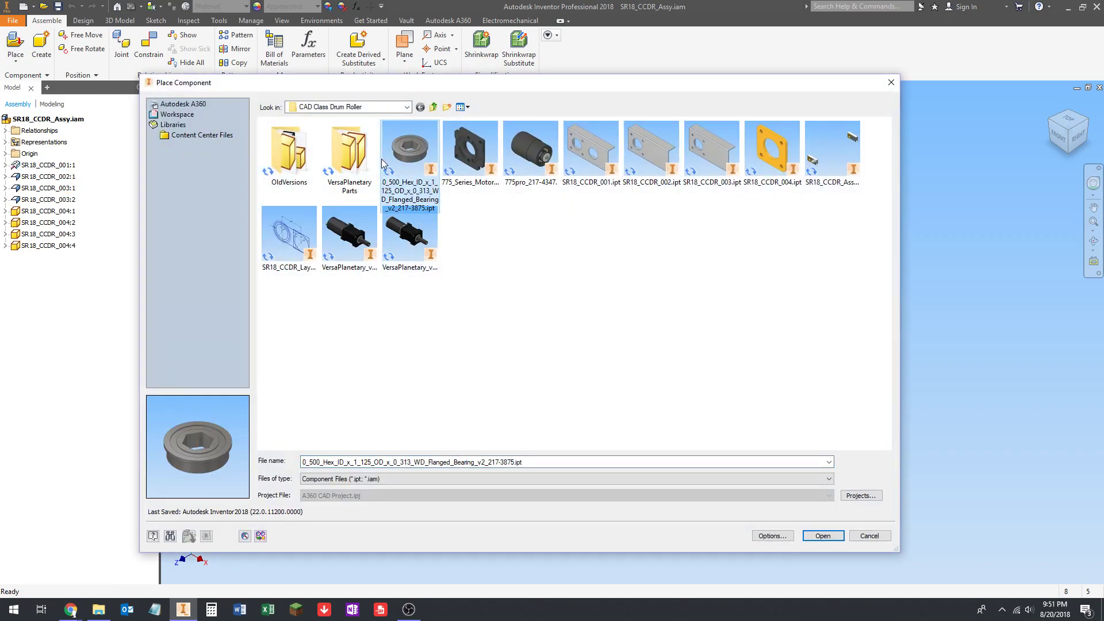
left_click(822, 532)
Rotate the bearing preview about its X axis in 90° increments until its bore lines up with the tube holes and its Z axis points up
scroll(578, 279, "down", 4)
scroll(541, 260, "up", 3)
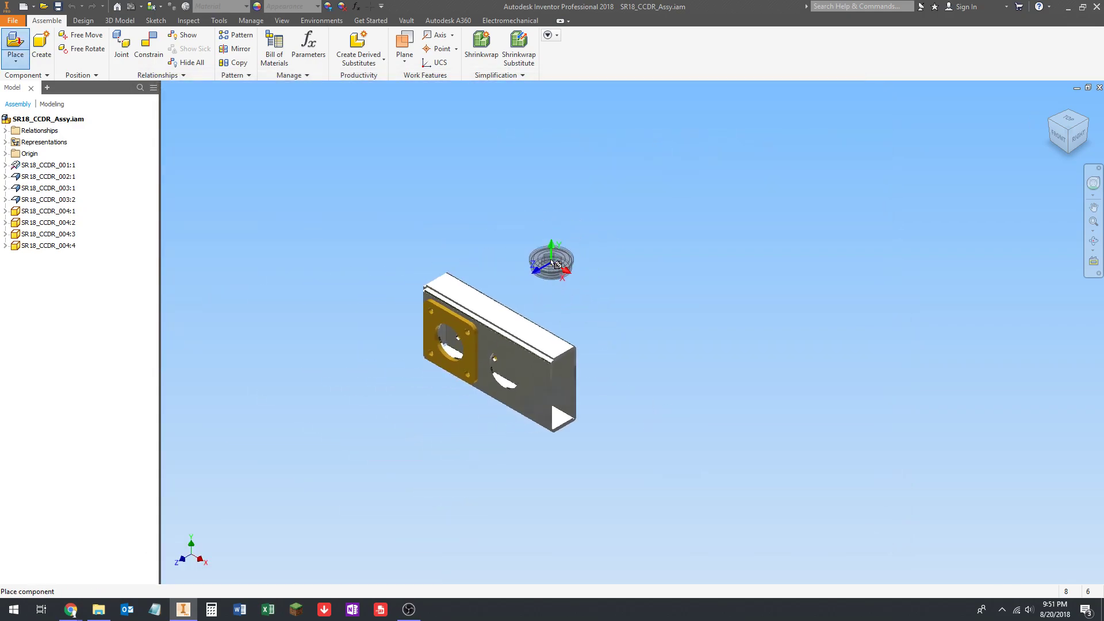
scroll(478, 286, "up", 2)
middle_click_drag(494, 278, 667, 197)
scroll(670, 195, "up", 3)
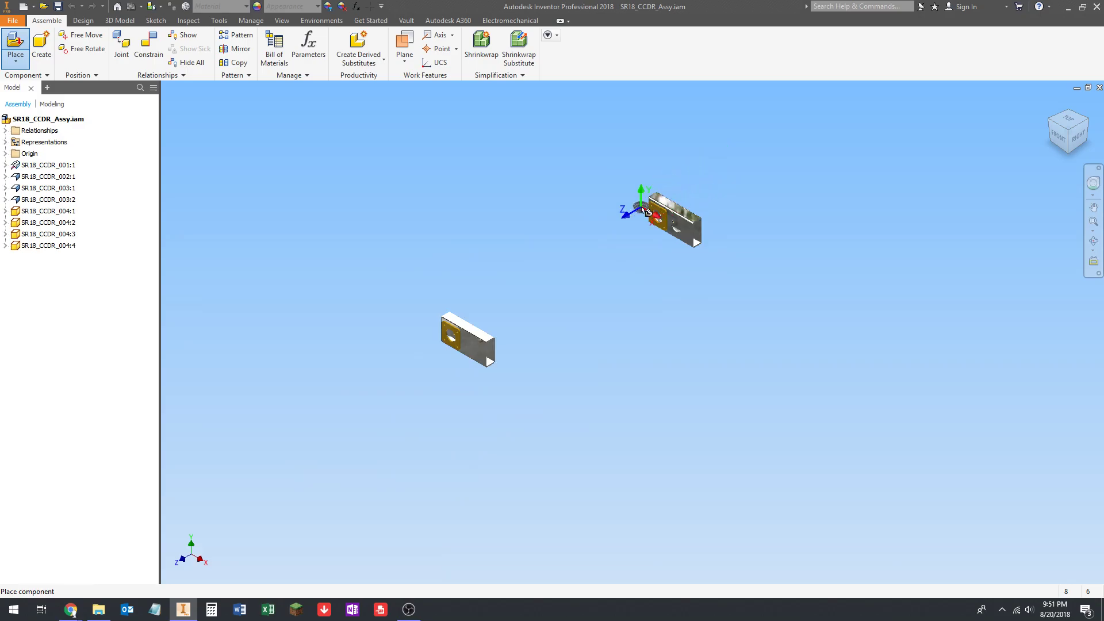
scroll(654, 202, "down", 5)
scroll(681, 196, "up", 2)
mouse_move(680, 195)
middle_mouse_down()
mouse_move(700, 217)
mouse_move(677, 213)
middle_mouse_up()
scroll(700, 216, "up", 1)
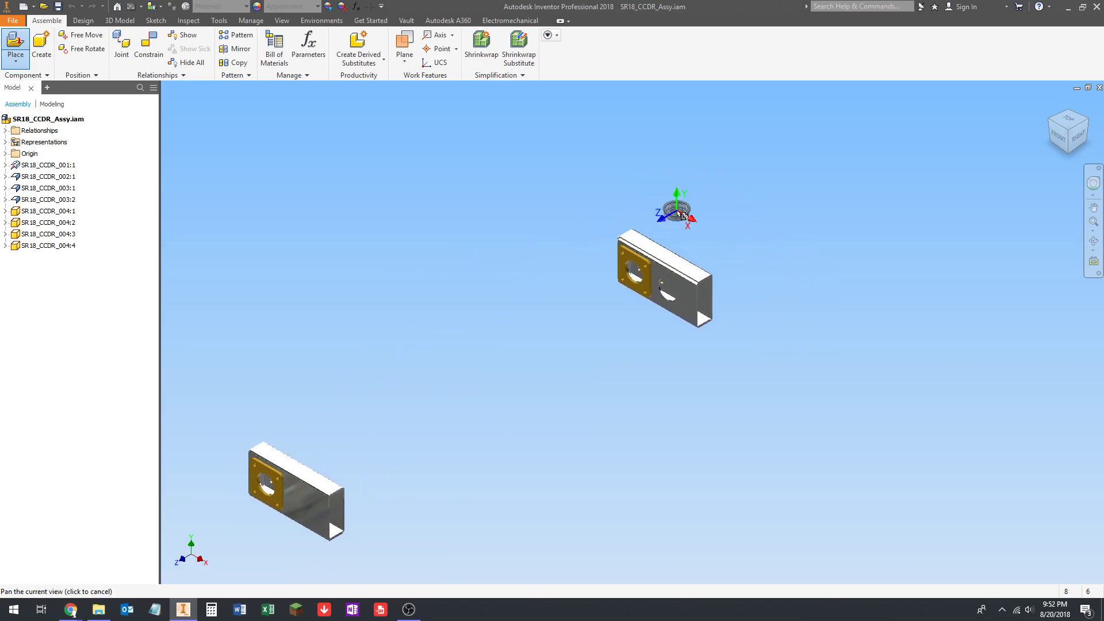
scroll(682, 215, "up", 2)
scroll(678, 233, "up", 3)
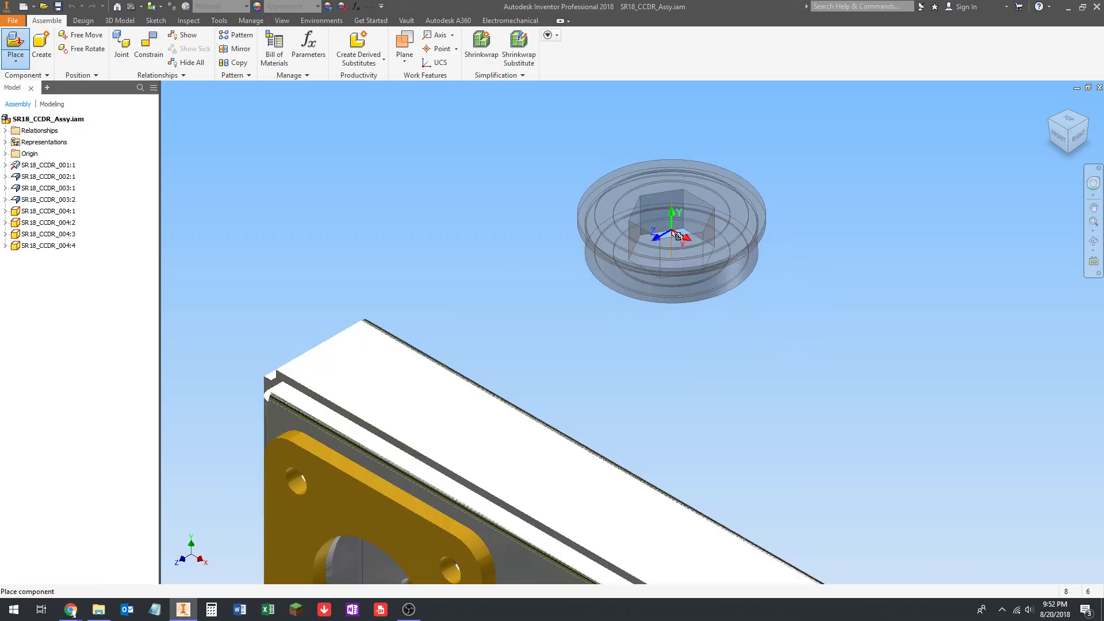
right_click(674, 238)
left_click(649, 217)
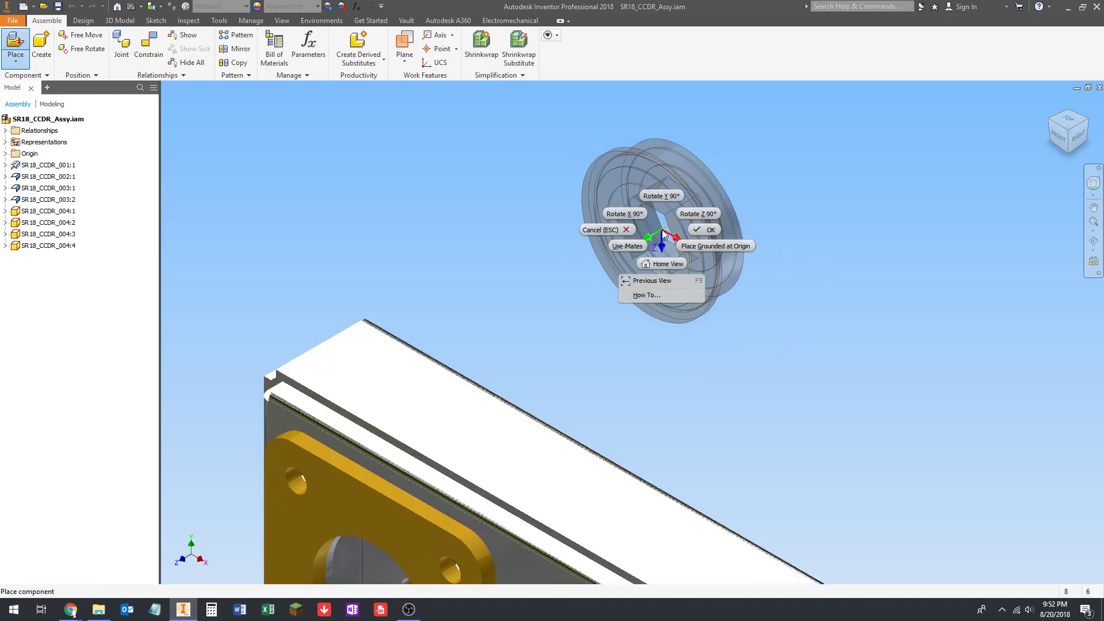
left_click(635, 214)
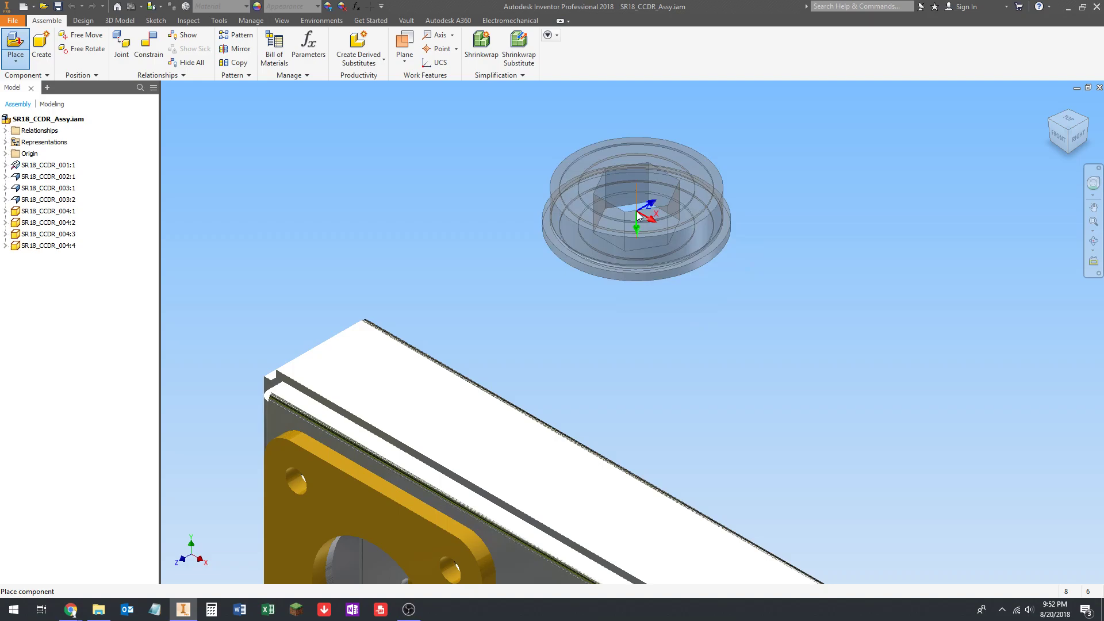
scroll(641, 238, "down", 5)
scroll(643, 239, "up", 4)
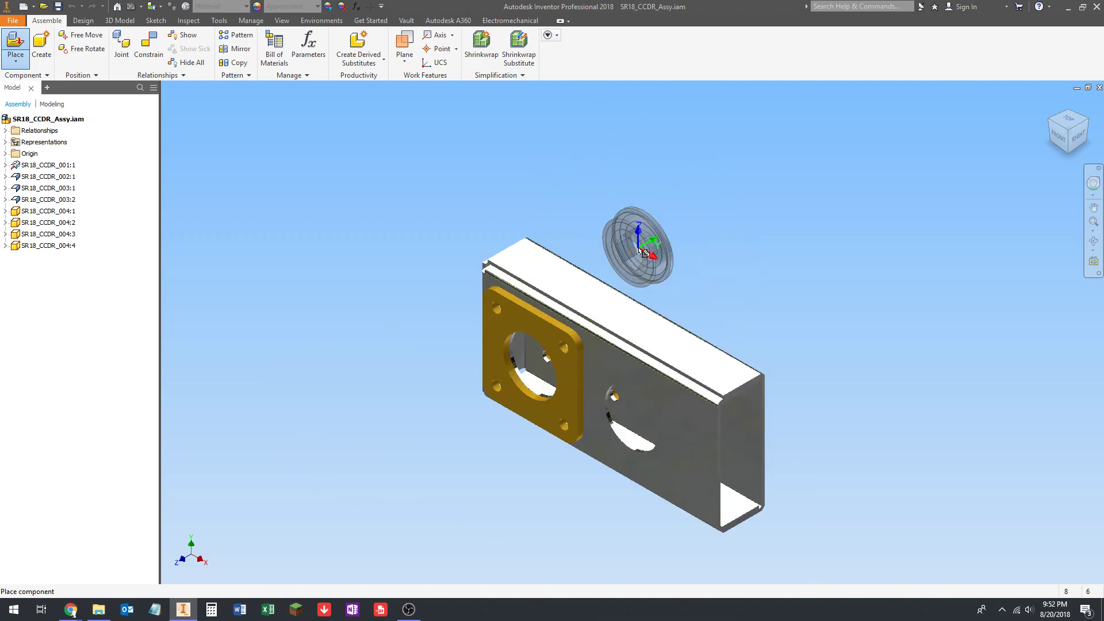
Examine both tubes, their yellow plates and the bearing preview's orientation relative to the holes from several angles
scroll(643, 239, "down", 4)
scroll(647, 233, "up", 5)
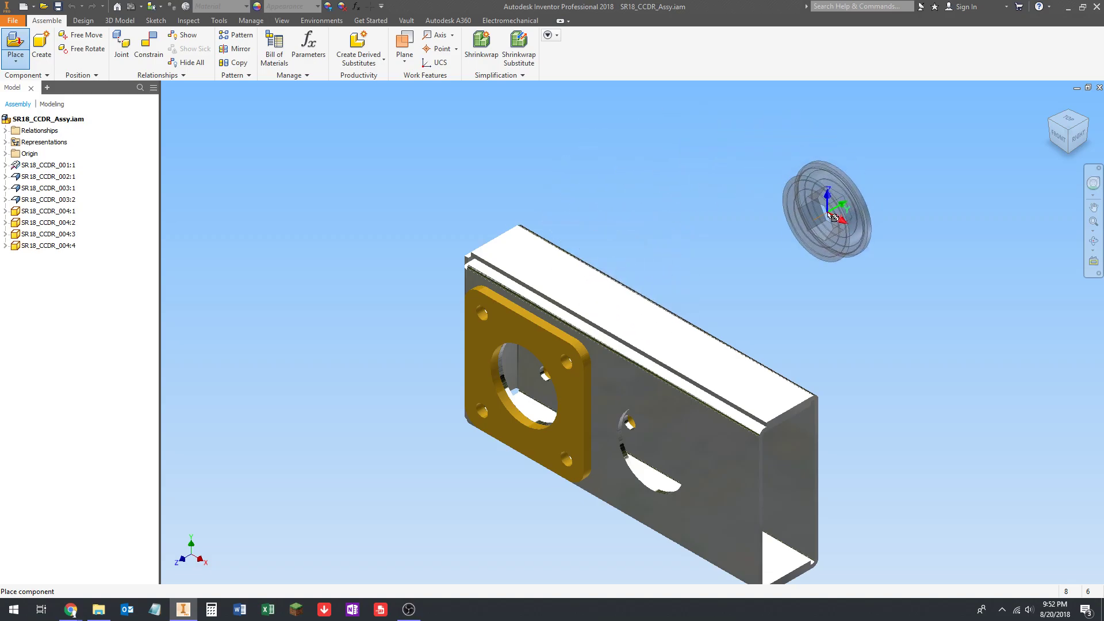
scroll(751, 216, "down", 2)
middle_click_drag(750, 216, 778, 264)
scroll(845, 239, "down", 3)
scroll(794, 288, "up", 6)
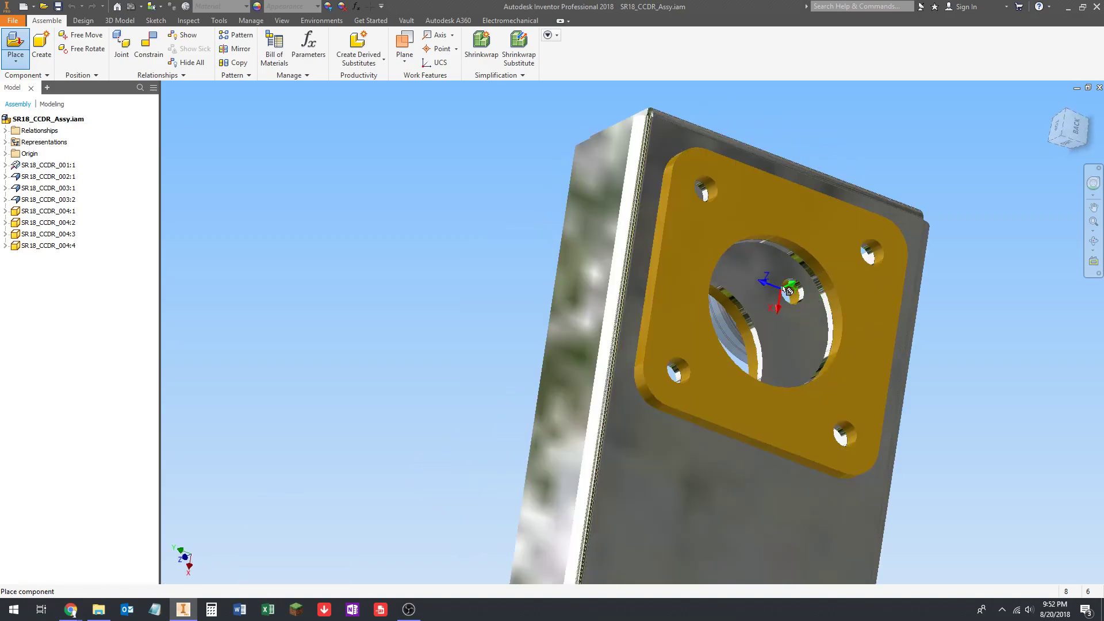
scroll(822, 320, "down", 6)
middle_click_drag(865, 286, 828, 315, "shift")
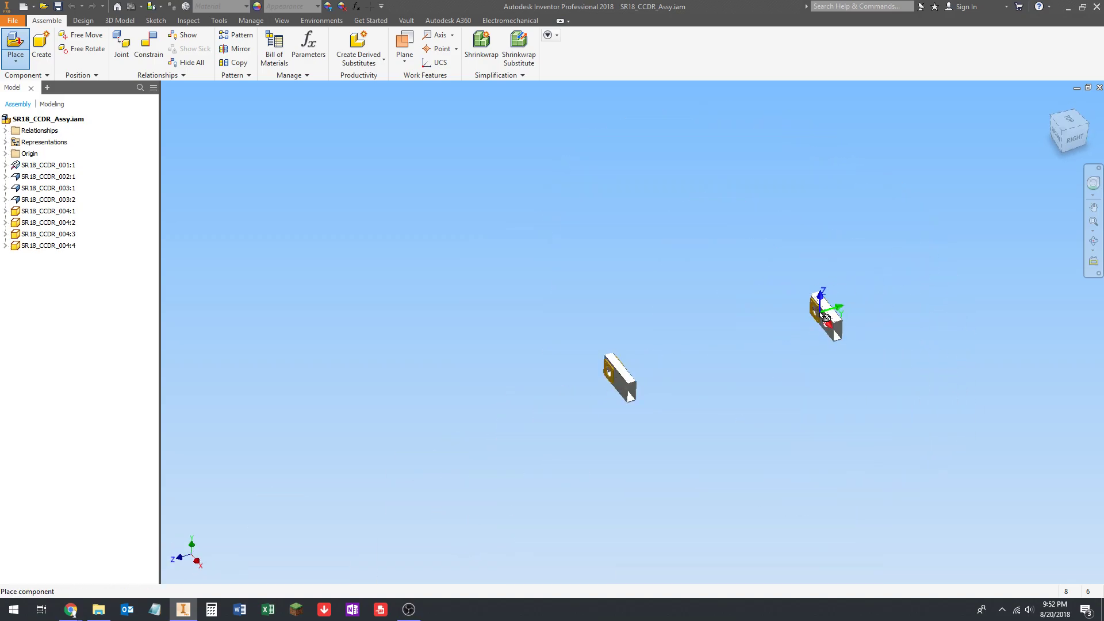
scroll(845, 289, "up", 3)
scroll(891, 257, "down", 5)
middle_click_drag(890, 253, 770, 193, "shift")
scroll(770, 193, "up", 5)
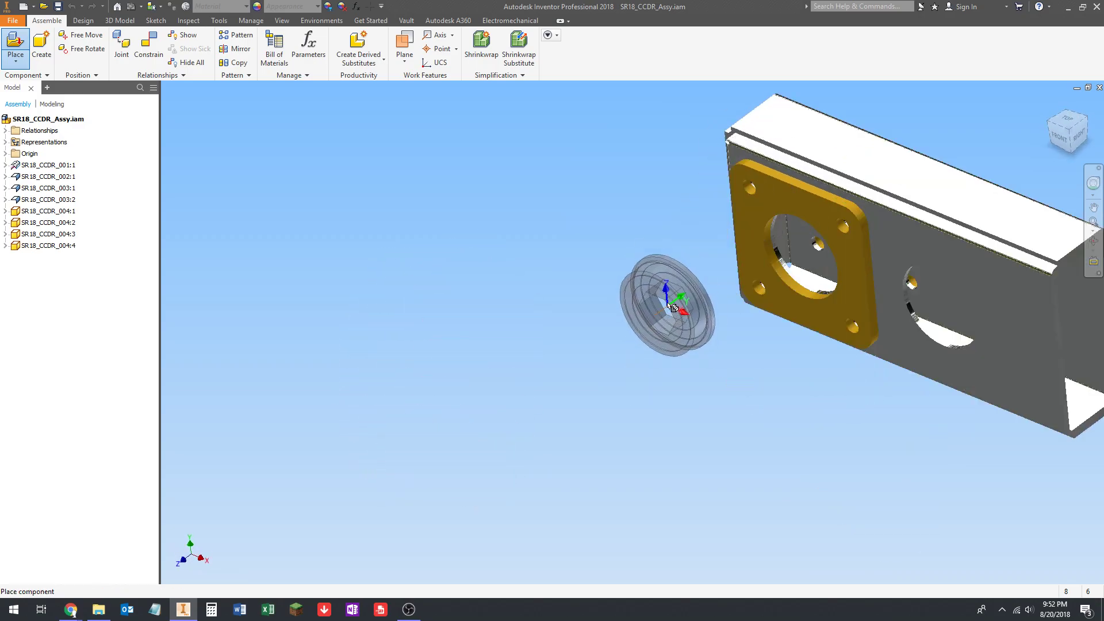
scroll(719, 242, "down", 5)
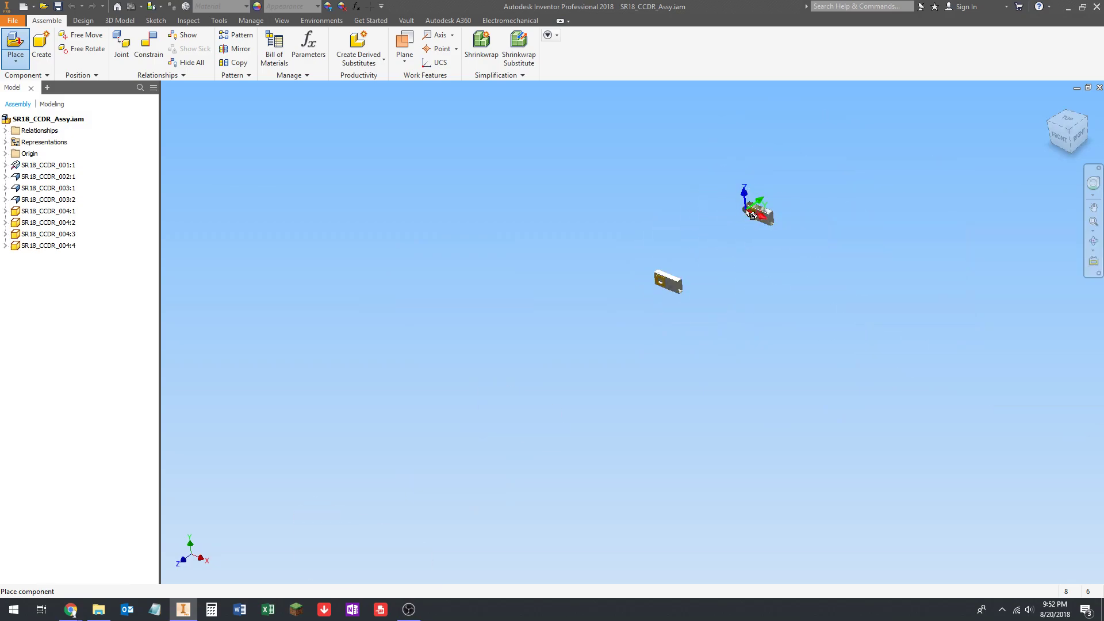
scroll(656, 276, "up", 5)
scroll(657, 275, "down", 3)
mouse_move(657, 275)
middle_mouse_down("shift")
mouse_move(664, 309)
mouse_move(655, 290)
middle_mouse_up("shift")
scroll(656, 289, "up", 6)
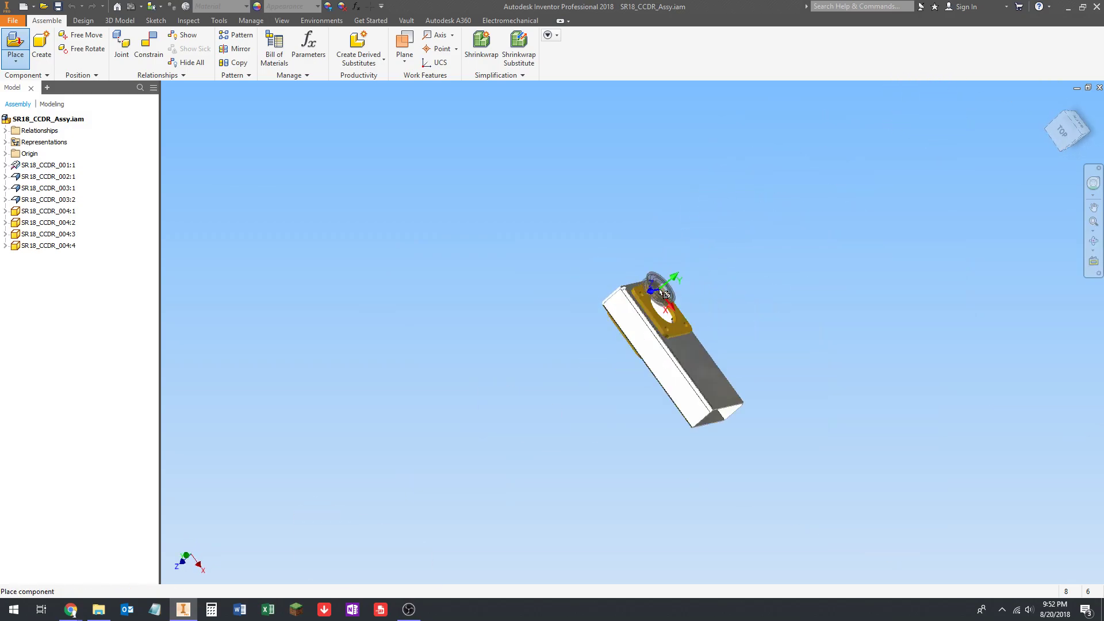
key("F6")
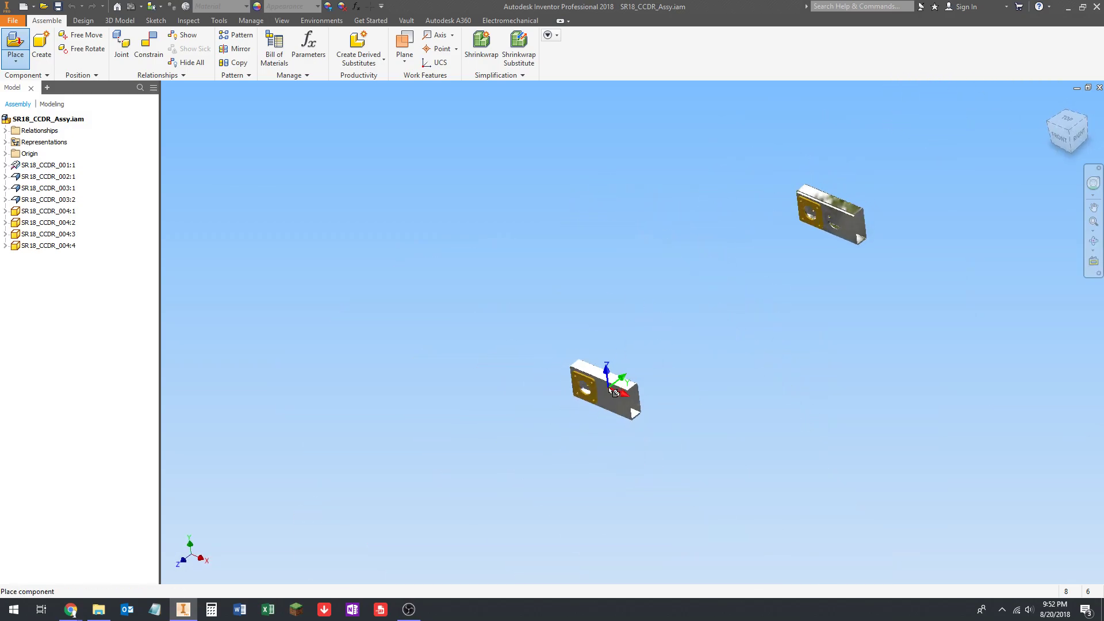
scroll(493, 357, "up", 4)
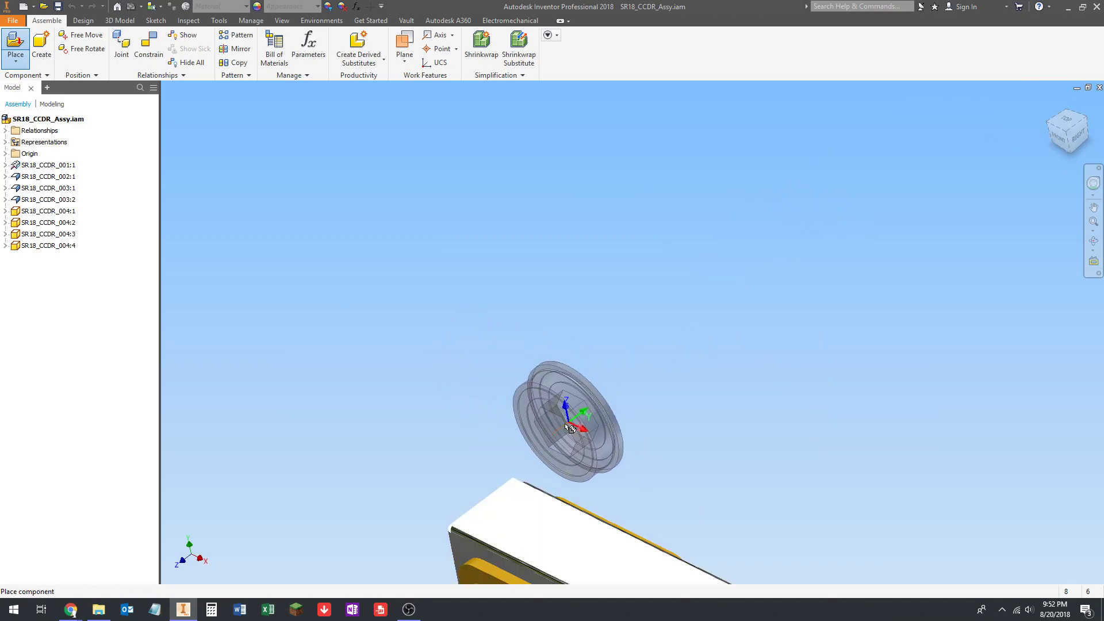
scroll(567, 407, "down", 6)
scroll(627, 368, "up", 4)
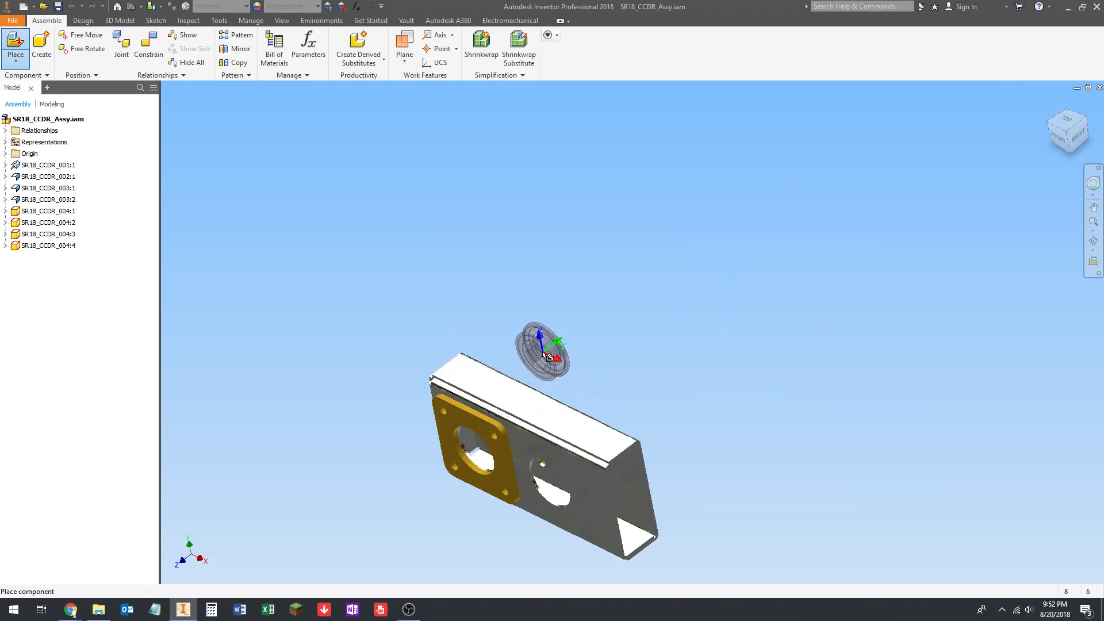
scroll(543, 363, "up", 3)
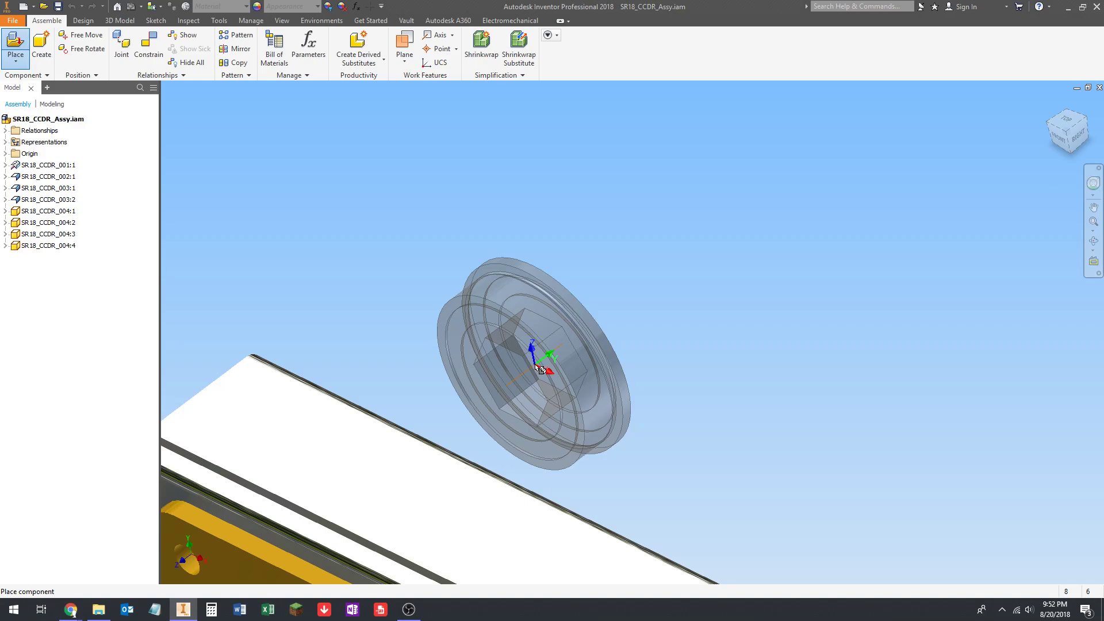
scroll(643, 311, "down", 5)
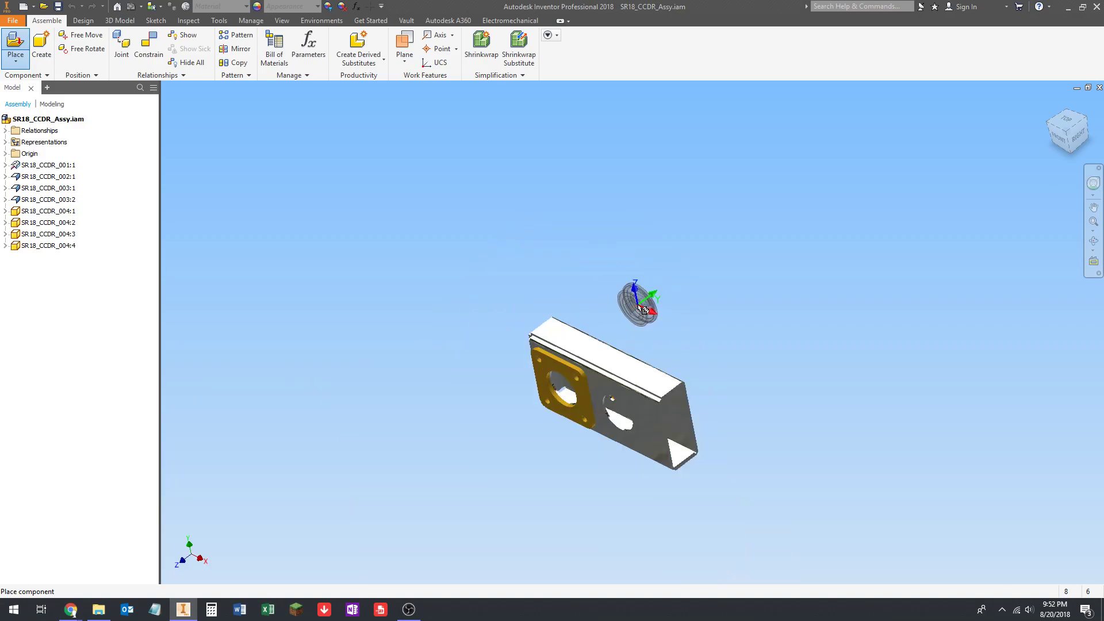
scroll(641, 311, "down", 2)
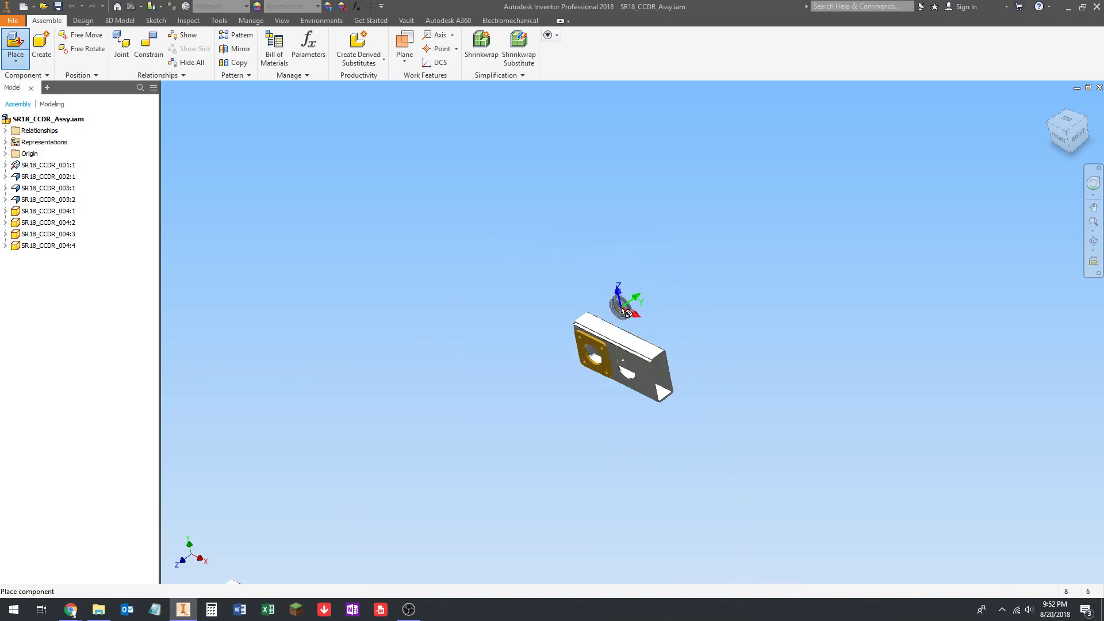
scroll(633, 314, "up", 4)
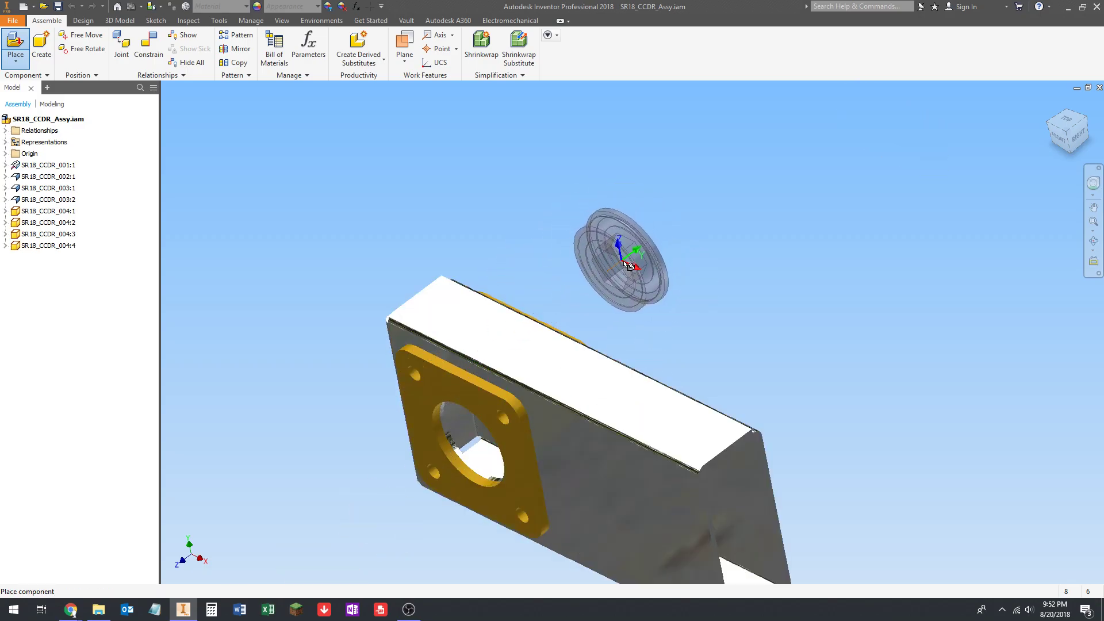
scroll(619, 249, "down", 4)
middle_click_drag(618, 249, 498, 372)
middle_click_drag(705, 291, 634, 331)
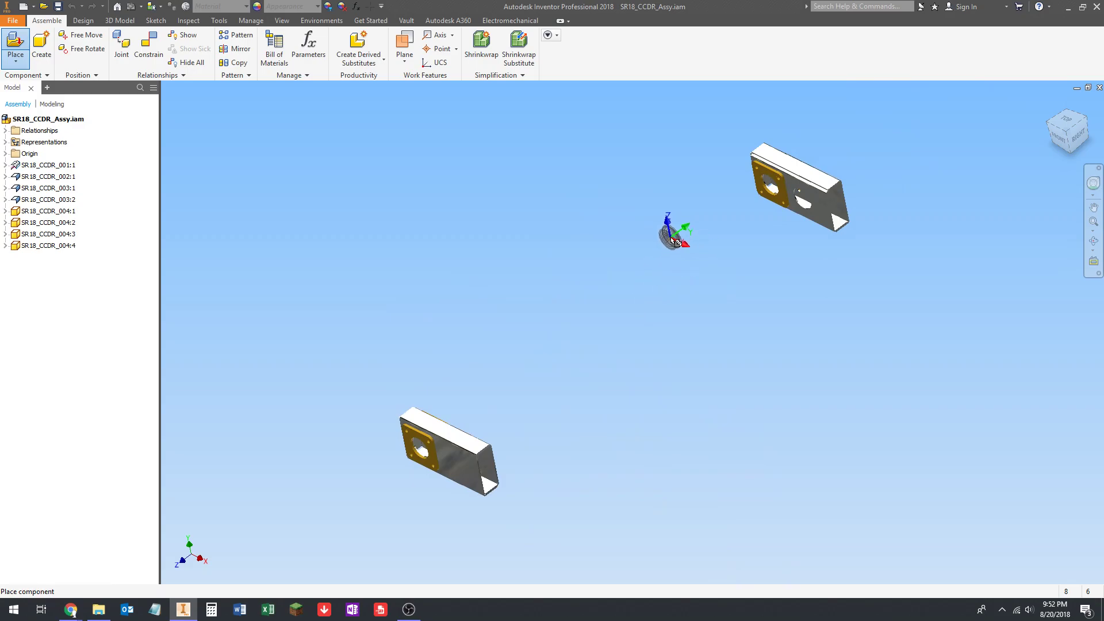
middle_click_drag(688, 266, 658, 303, "shift")
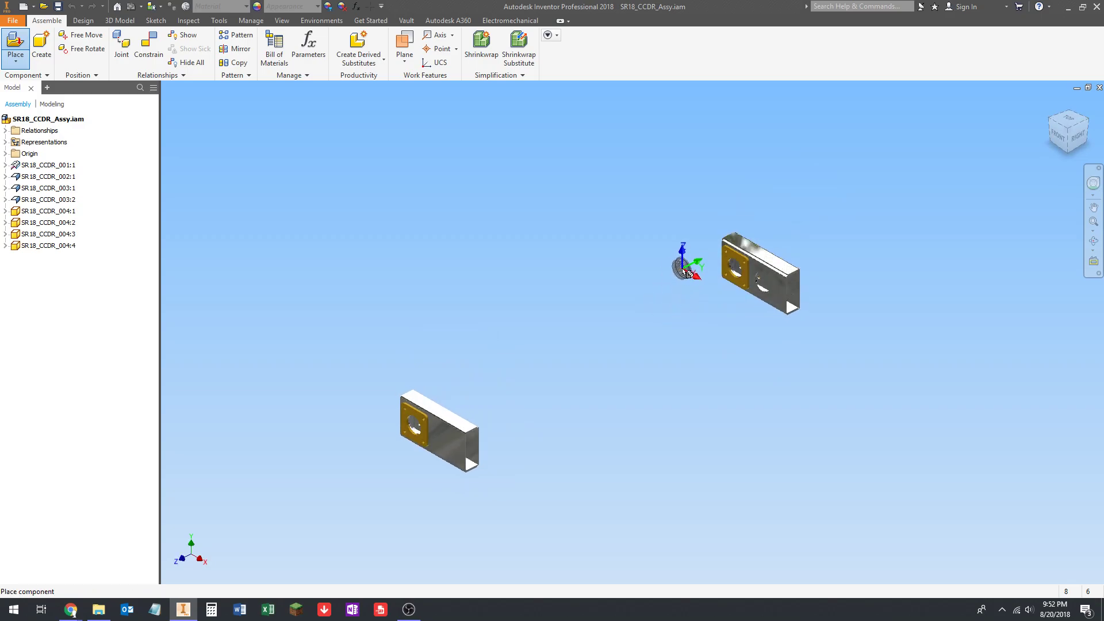
scroll(765, 229, "up", 3)
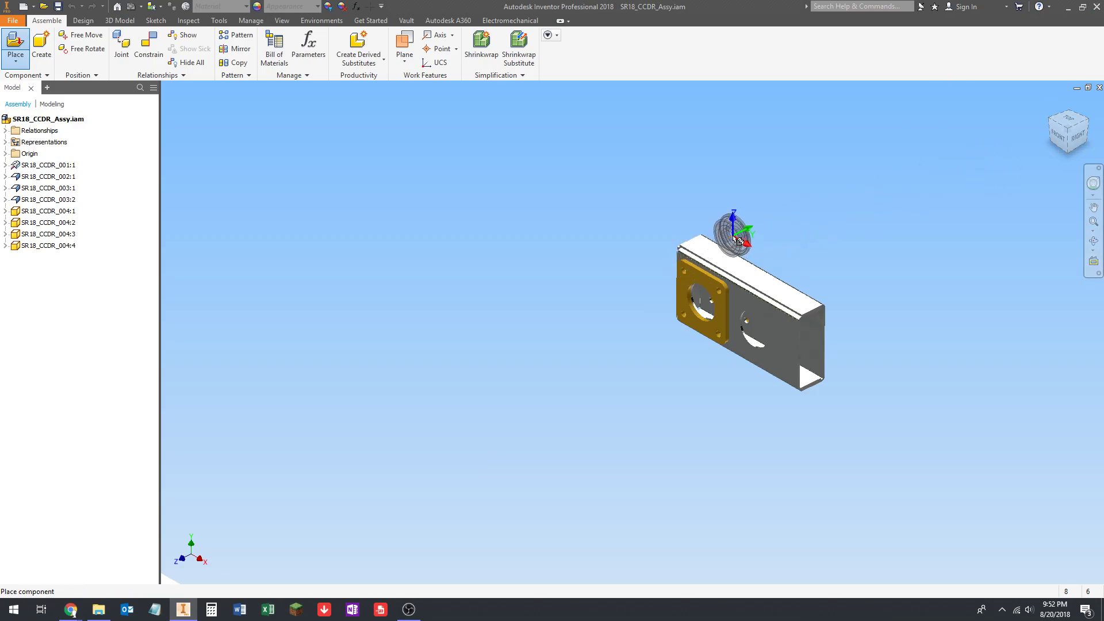
scroll(739, 240, "down", 4)
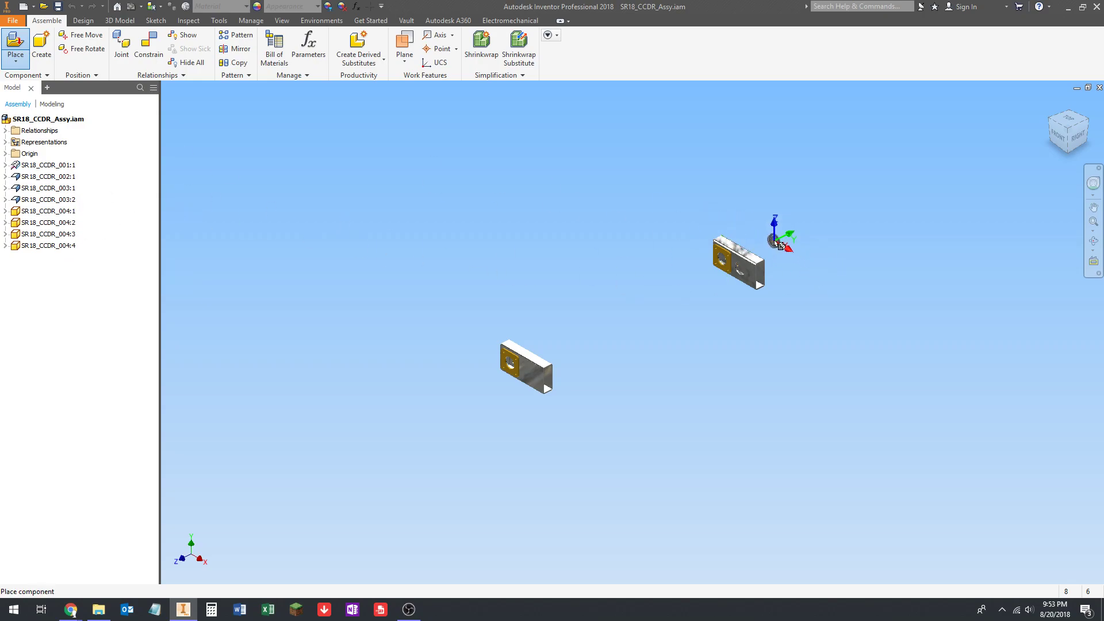
Place the first flanged bearing in free space above the far tube
left_click(716, 251)
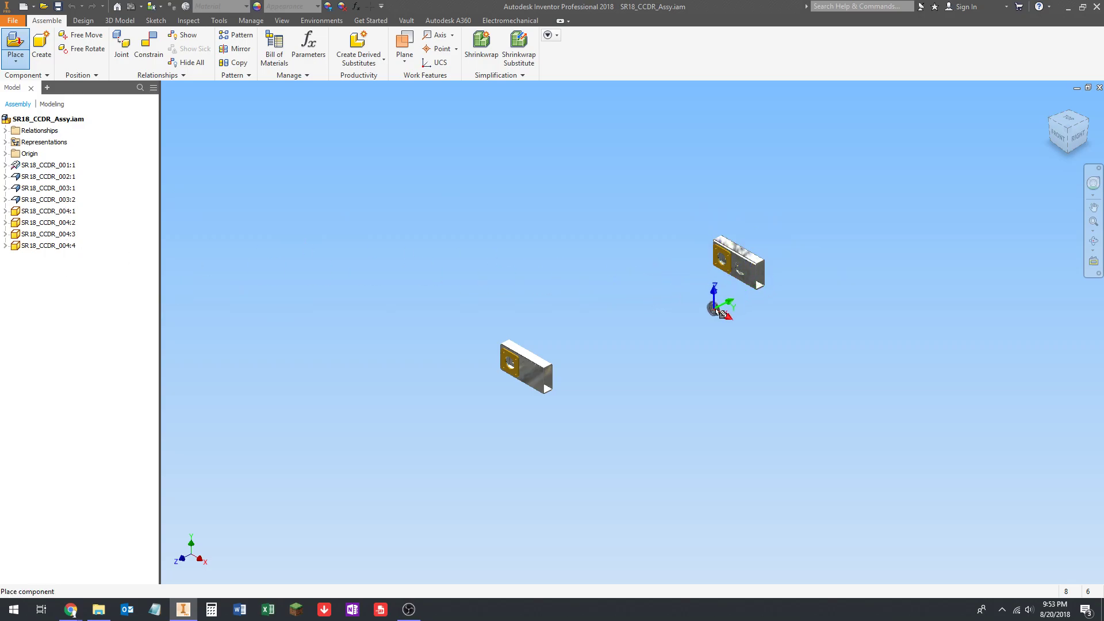
scroll(716, 308, "down", 4)
scroll(690, 233, "up", 2)
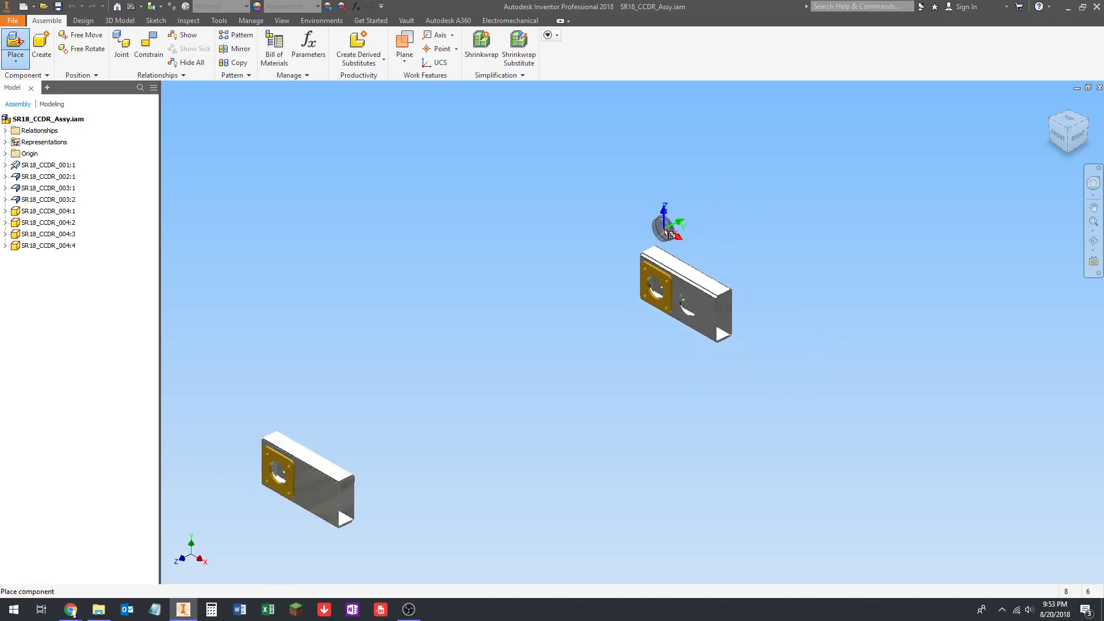
middle_click_drag(669, 233, 775, 201)
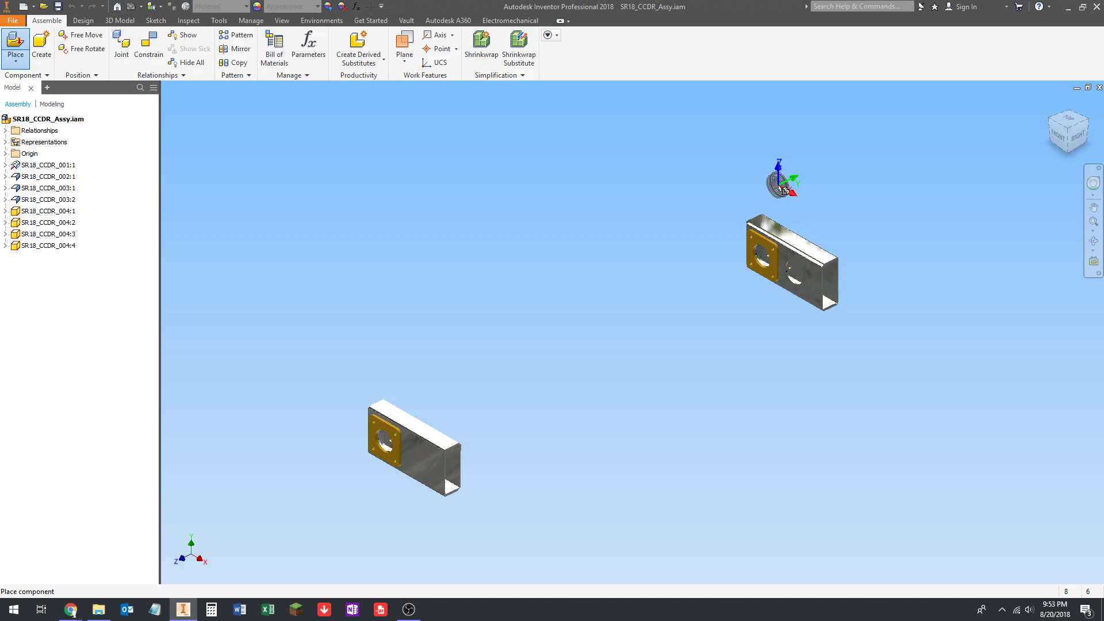
scroll(783, 191, "down", 5)
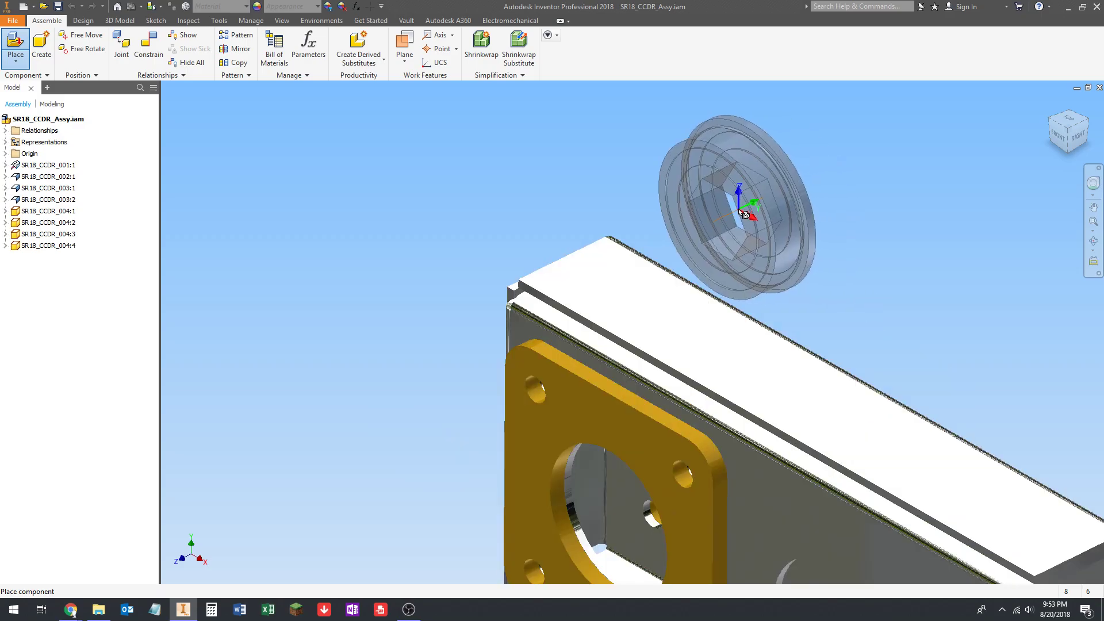
scroll(729, 219, "up", 5)
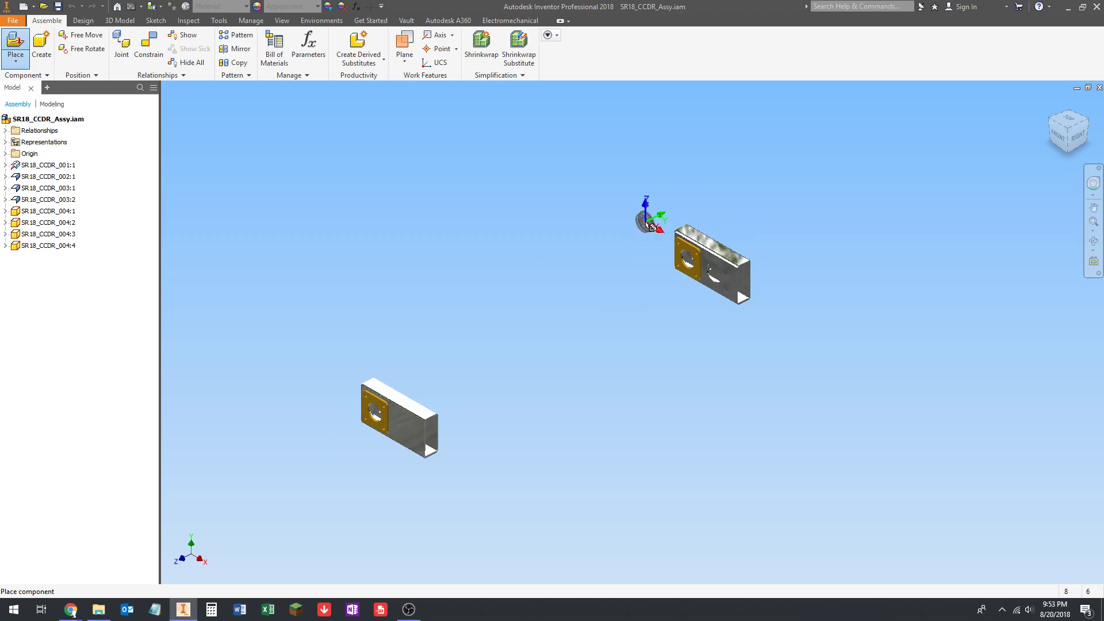
scroll(653, 224, "down", 5)
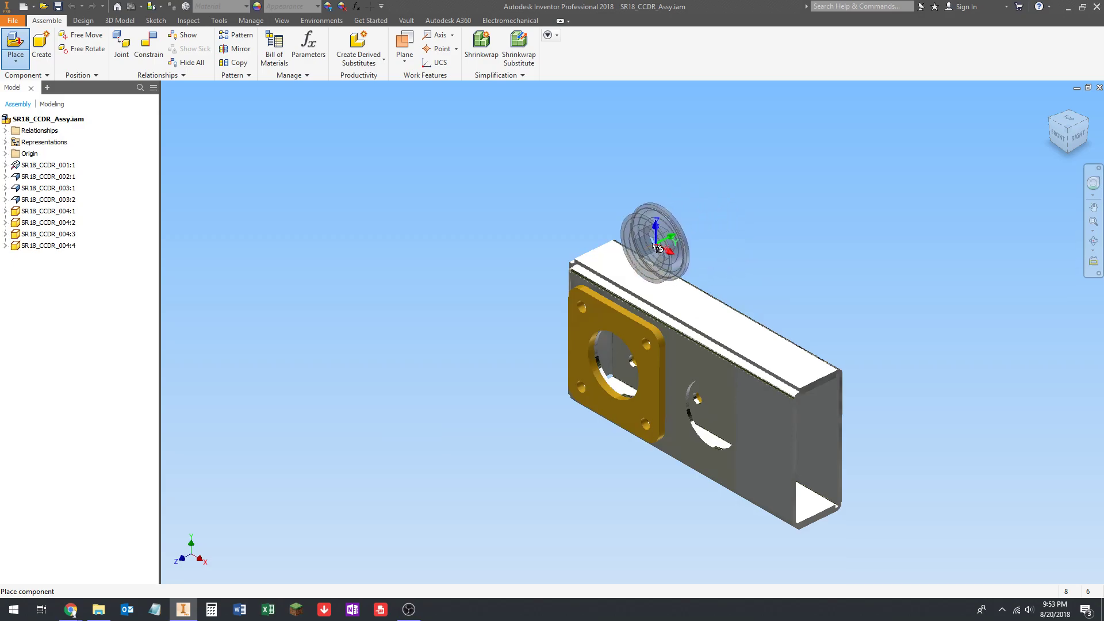
scroll(655, 247, "up", 5)
scroll(633, 246, "down", 5)
scroll(610, 244, "up", 5)
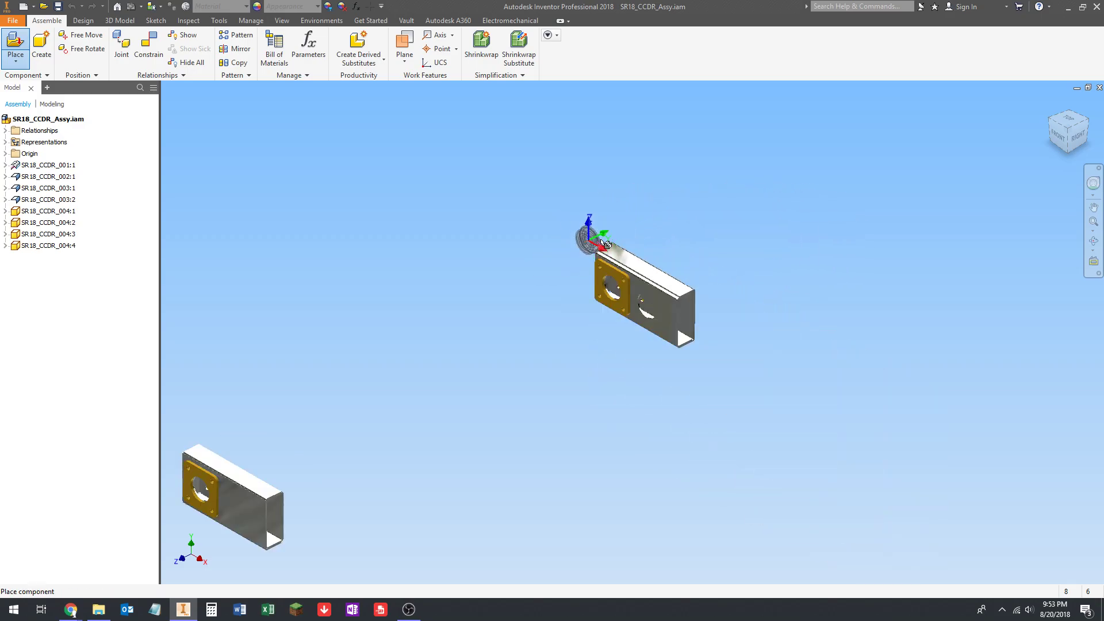
middle_click_drag(555, 308, 633, 277)
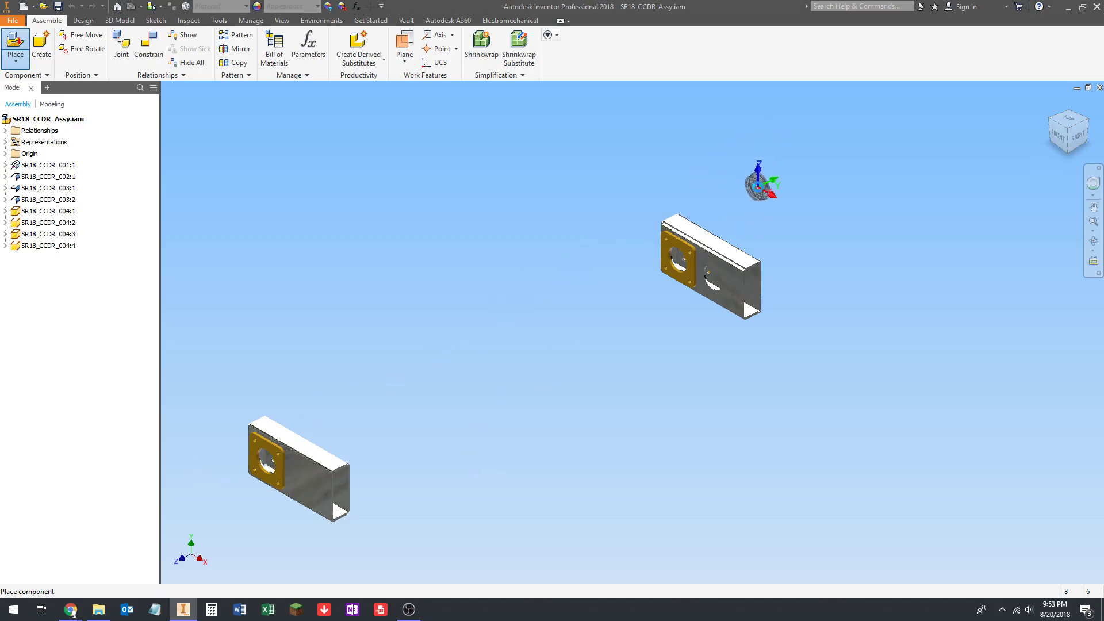
left_click(759, 185)
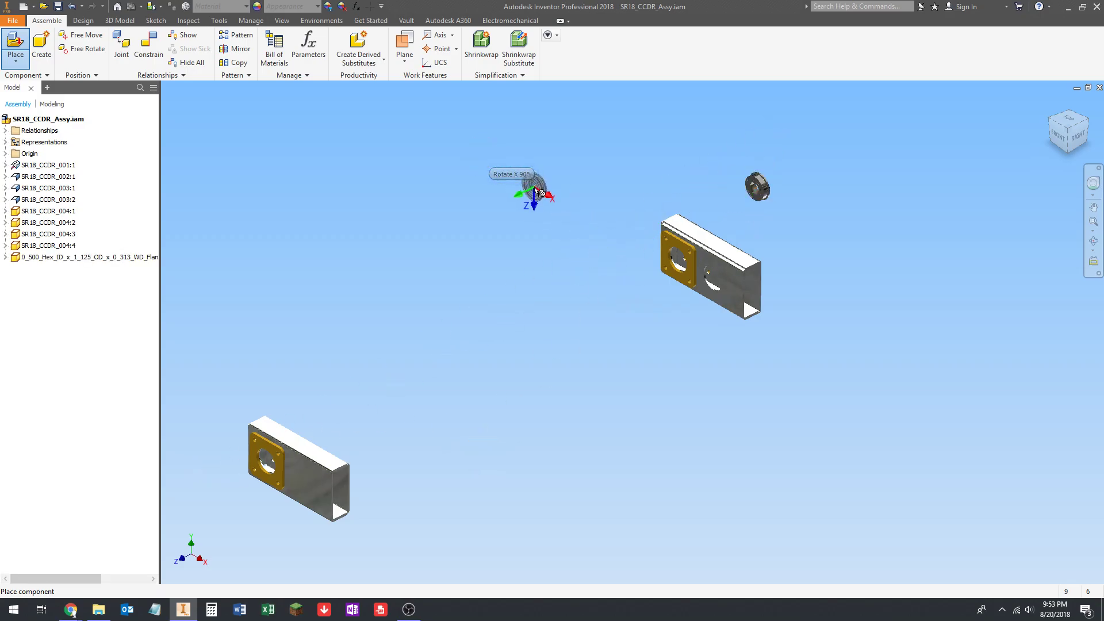
Turn the second bearing 180° about X so it faces the opposite way, and place it in front of the far tube's yellow plate
right_click(561, 208)
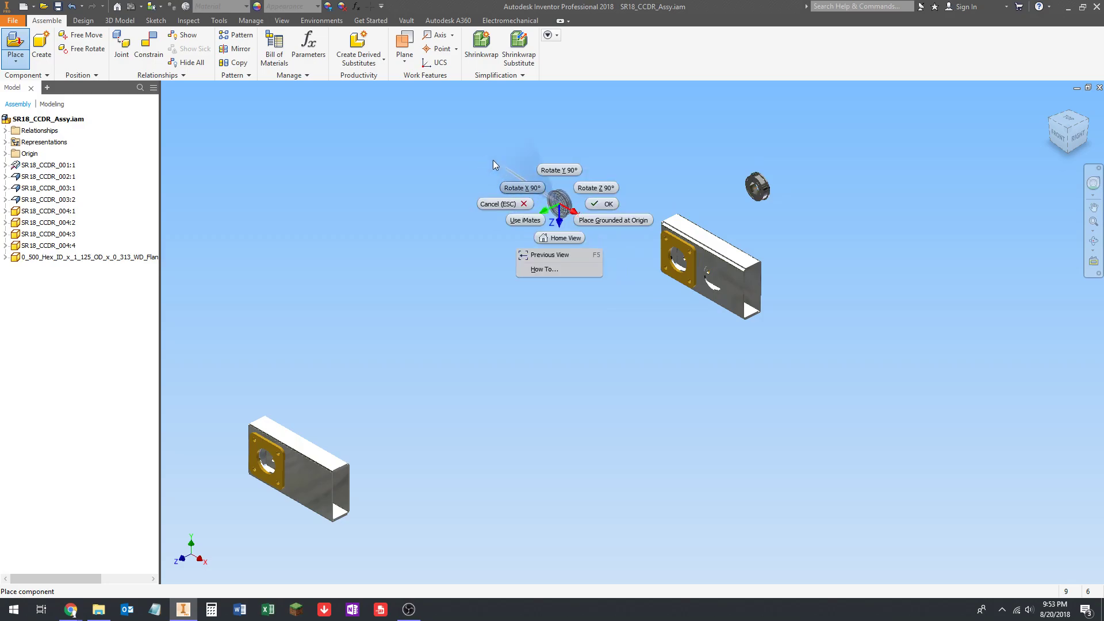
left_click(560, 208)
left_click(635, 256)
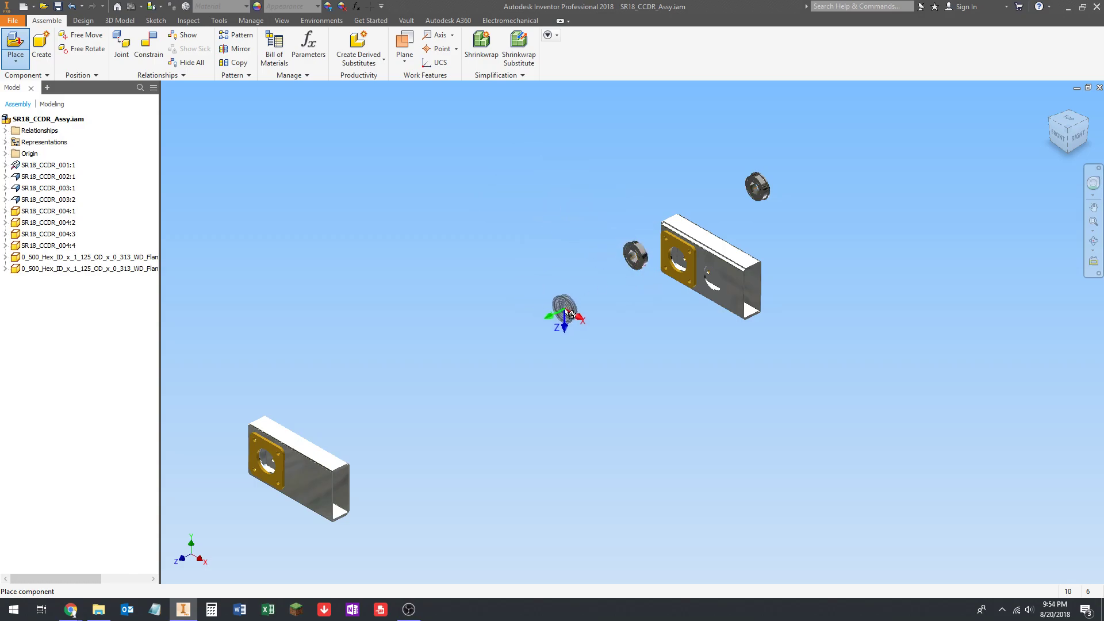
Turn the third bearing 180° about X in 90° increments and place it above the near tube
right_click(561, 309)
left_click(530, 288)
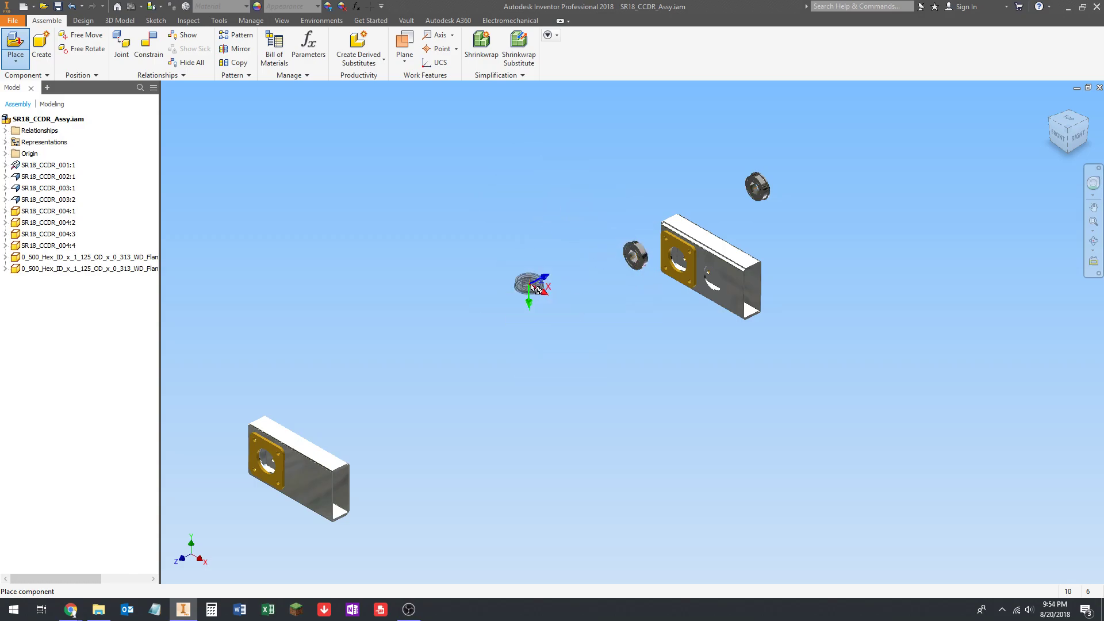
right_click_drag(502, 257, 451, 201)
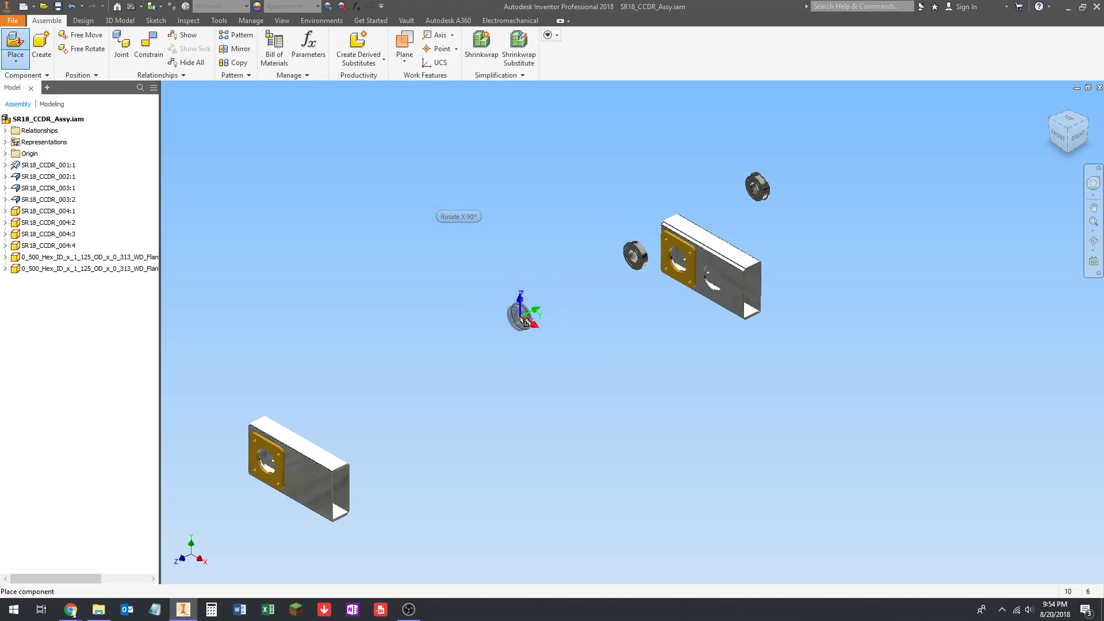
middle_click_drag(436, 348, 579, 252)
scroll(579, 252, "down", 3)
scroll(486, 315, "up", 5)
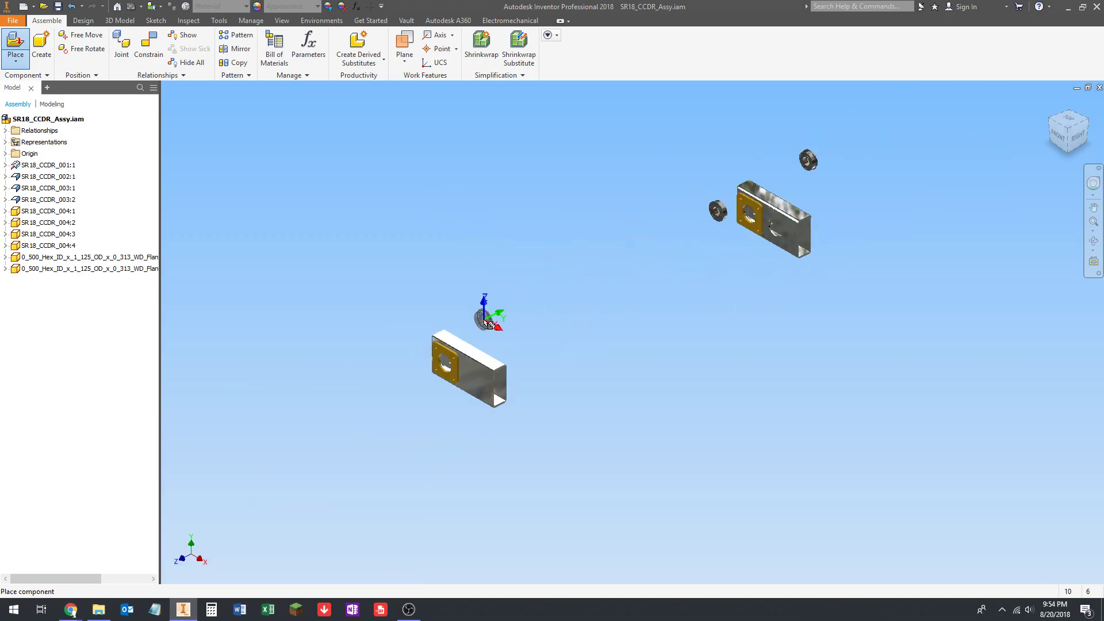
left_click(486, 317)
Turn the fourth bearing 180° about X, place it in front of the near tube's yellow plate, and end the placement
right_click_drag(627, 275, 494, 172)
left_click(395, 375)
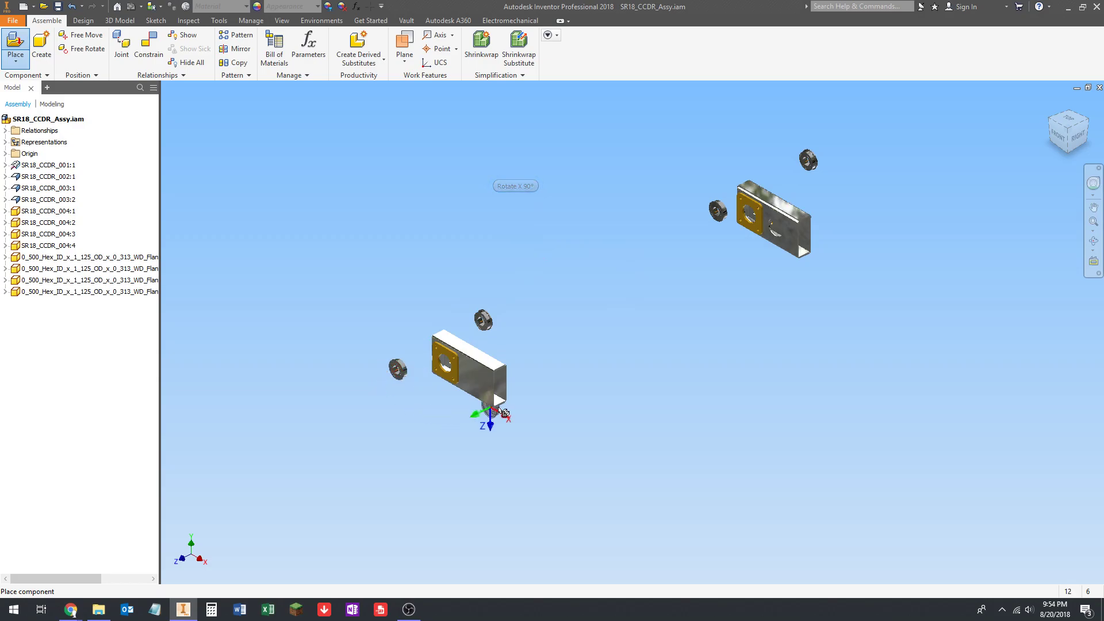
scroll(491, 313, "down", 3)
scroll(535, 312, "up", 4)
scroll(702, 185, "down", 3)
scroll(604, 209, "up", 5)
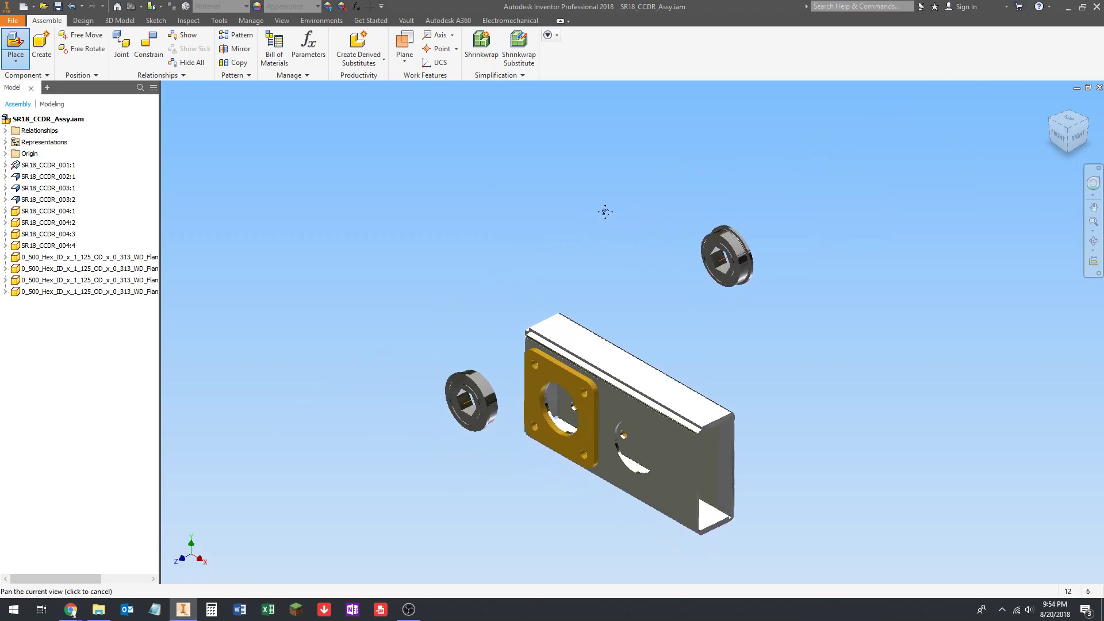
scroll(650, 200, "down", 6)
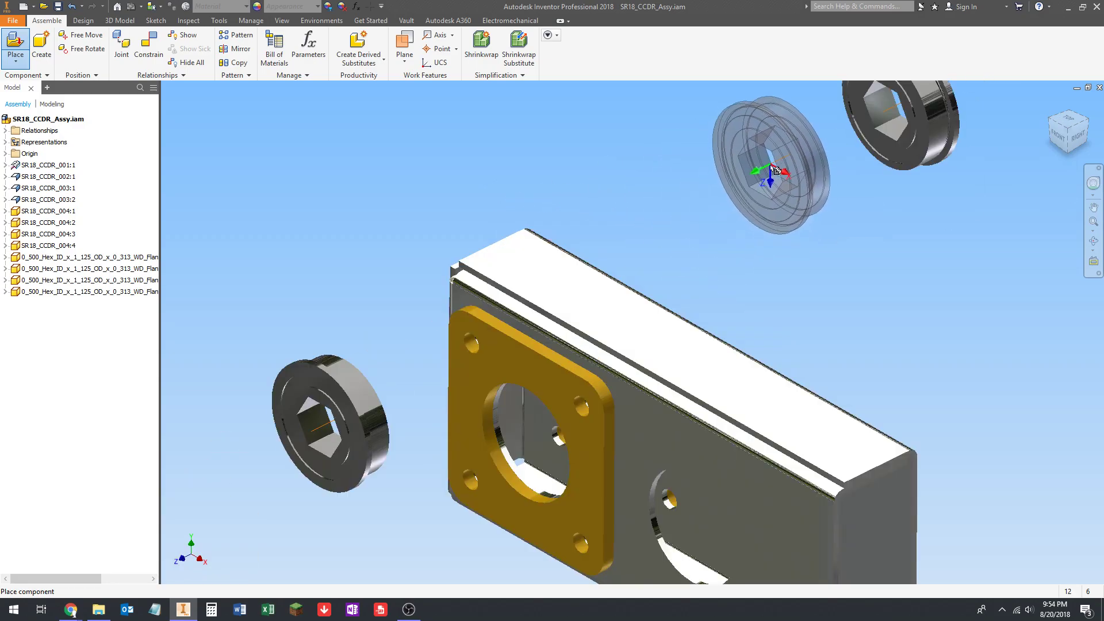
scroll(695, 263, "up", 2)
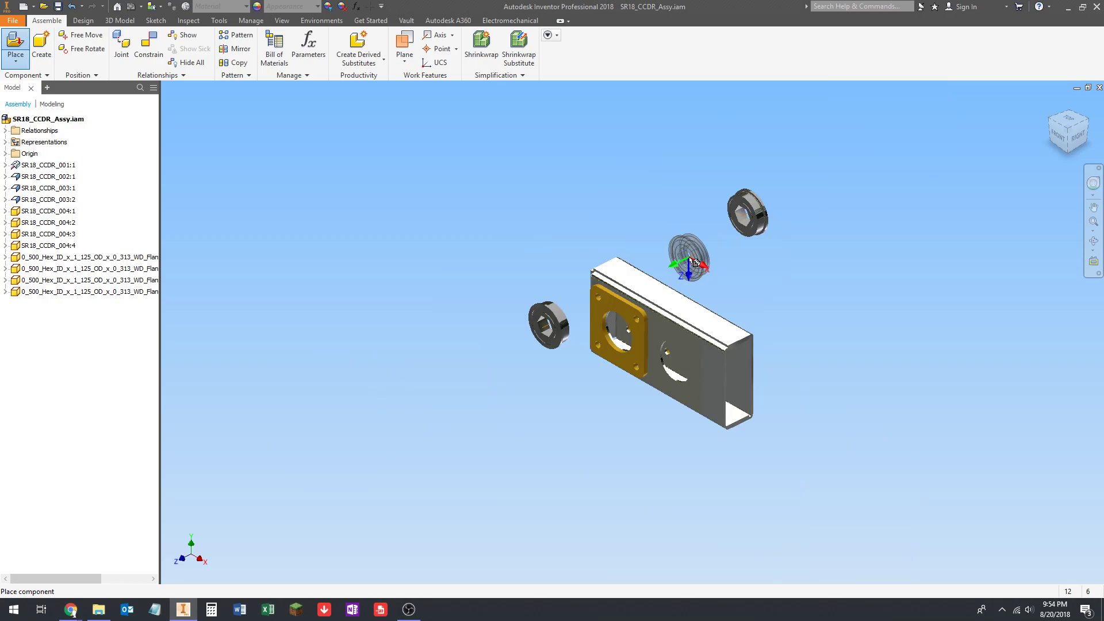
key("Escape")
Seat the bearing behind the far tube in the hole of its rear yellow plate with an Insert constraint on the flange's inner edge
scroll(722, 178, "down", 5)
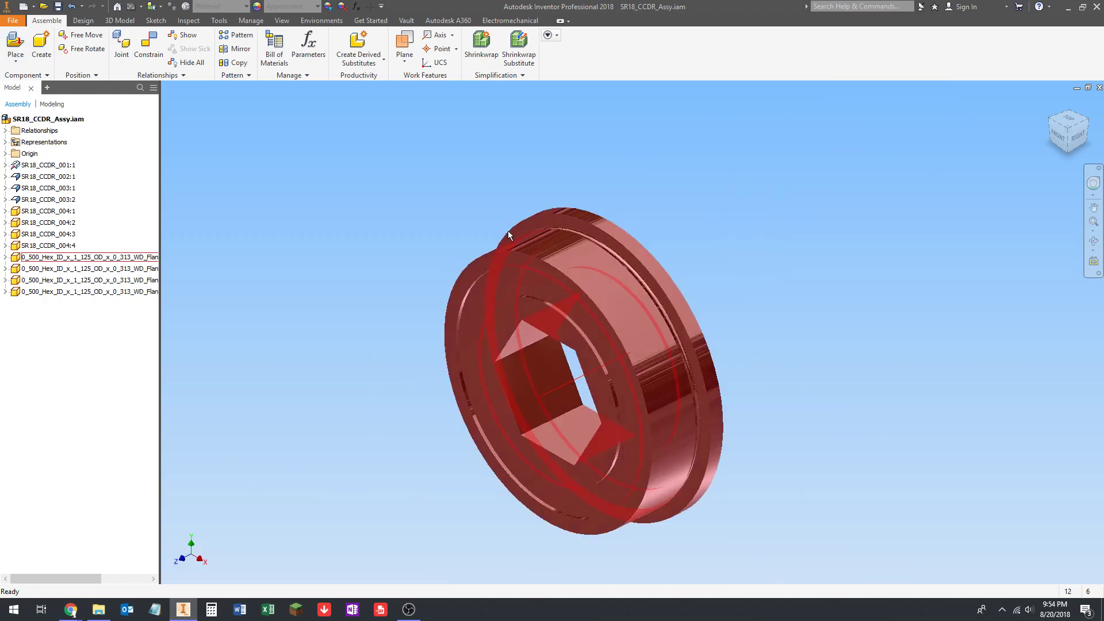
scroll(622, 187, "up", 4)
scroll(567, 209, "up", 6)
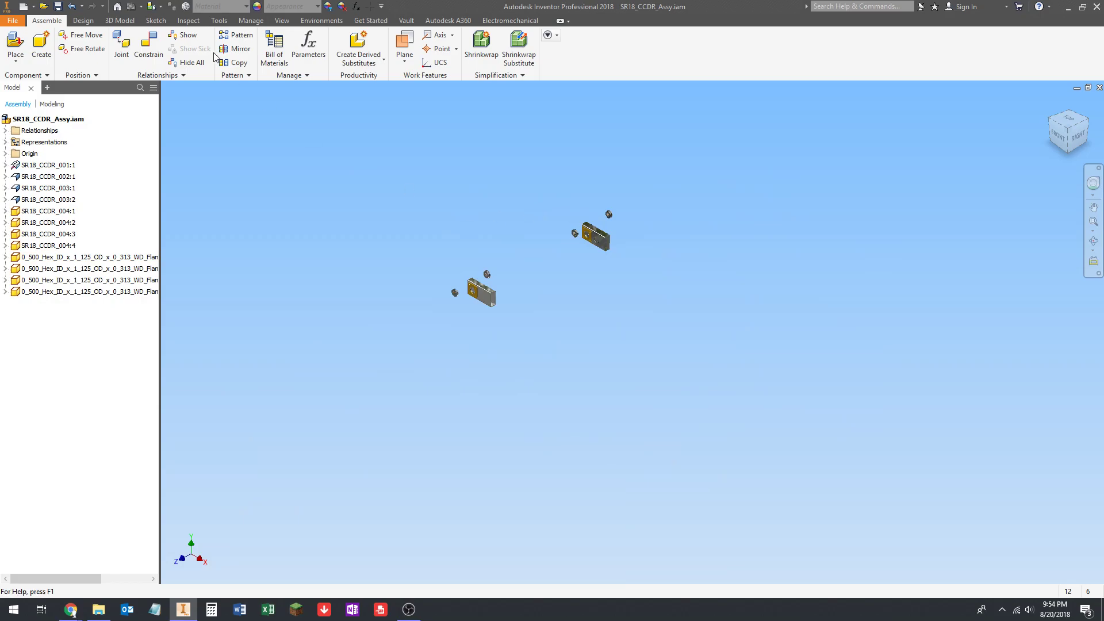
left_click(141, 57)
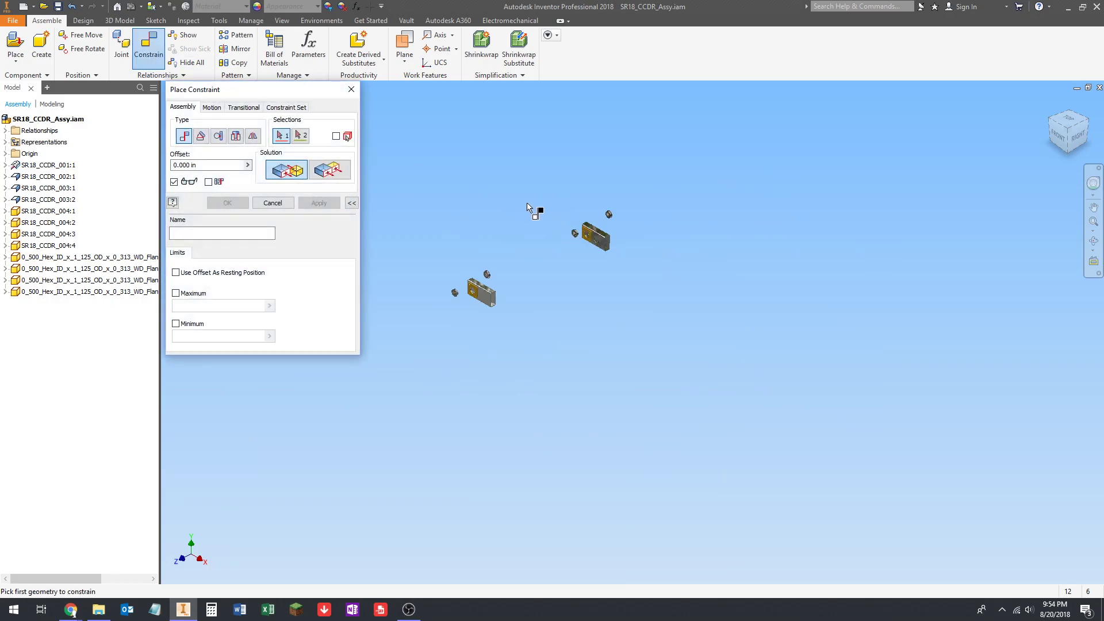
scroll(518, 224, "down", 5)
left_click(237, 135)
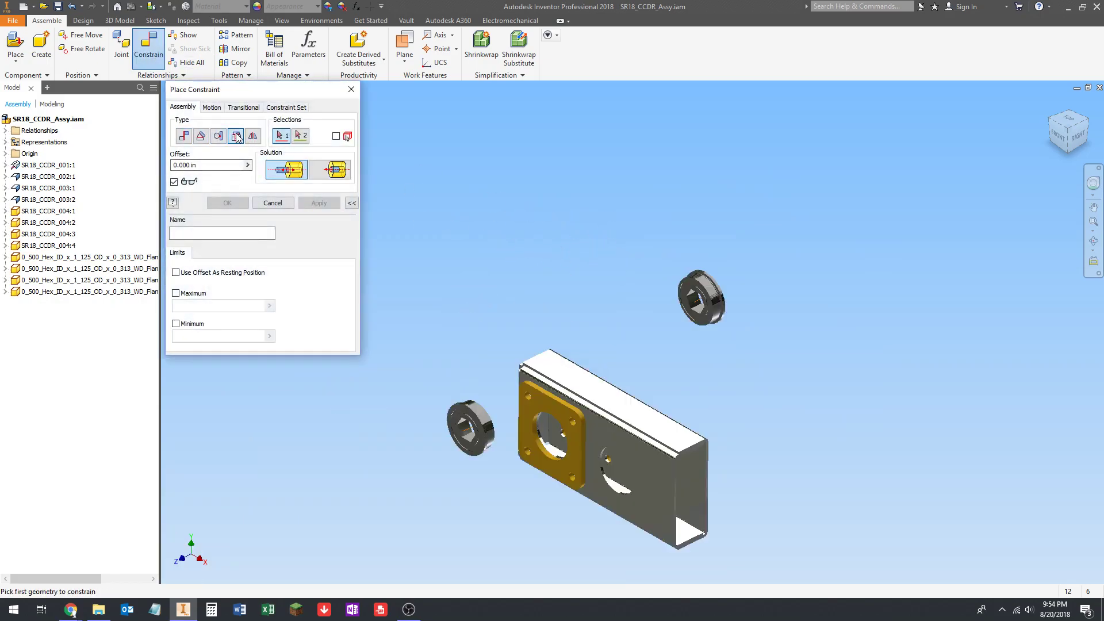
scroll(657, 233, "down", 5)
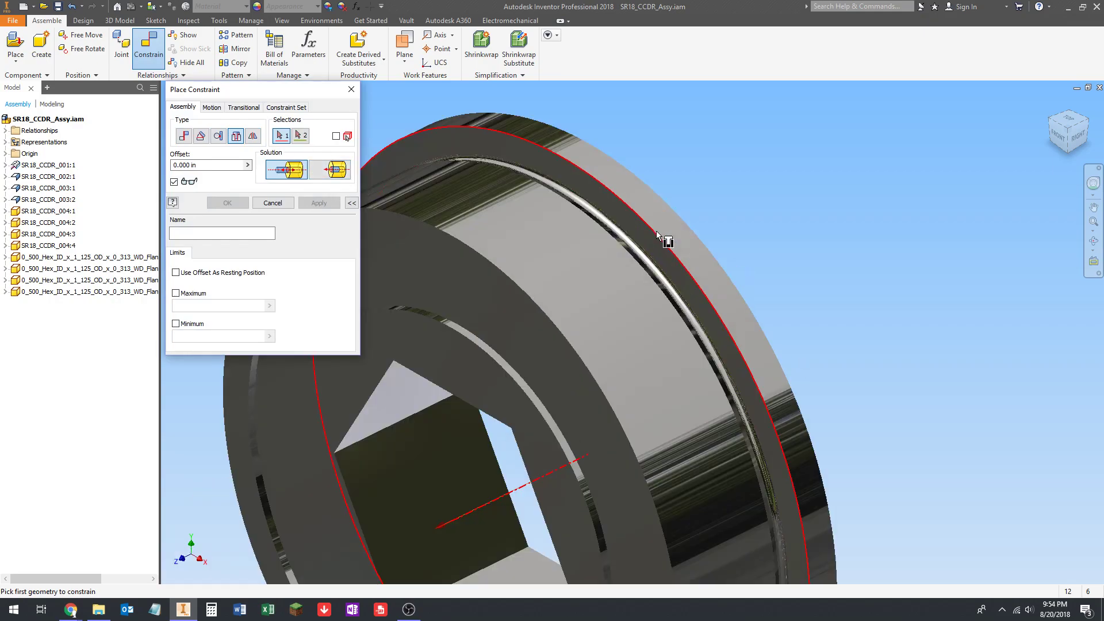
left_click(634, 217)
scroll(654, 201, "up", 8)
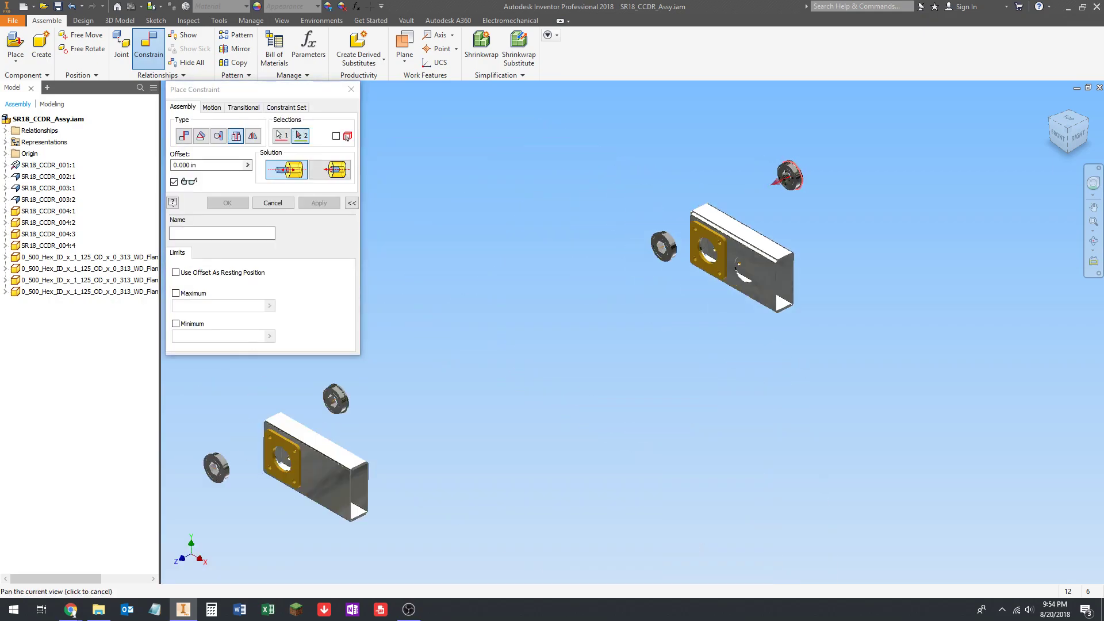
middle_click_drag(654, 201, 761, 177, "shift")
scroll(760, 177, "down", 3)
left_click(744, 251)
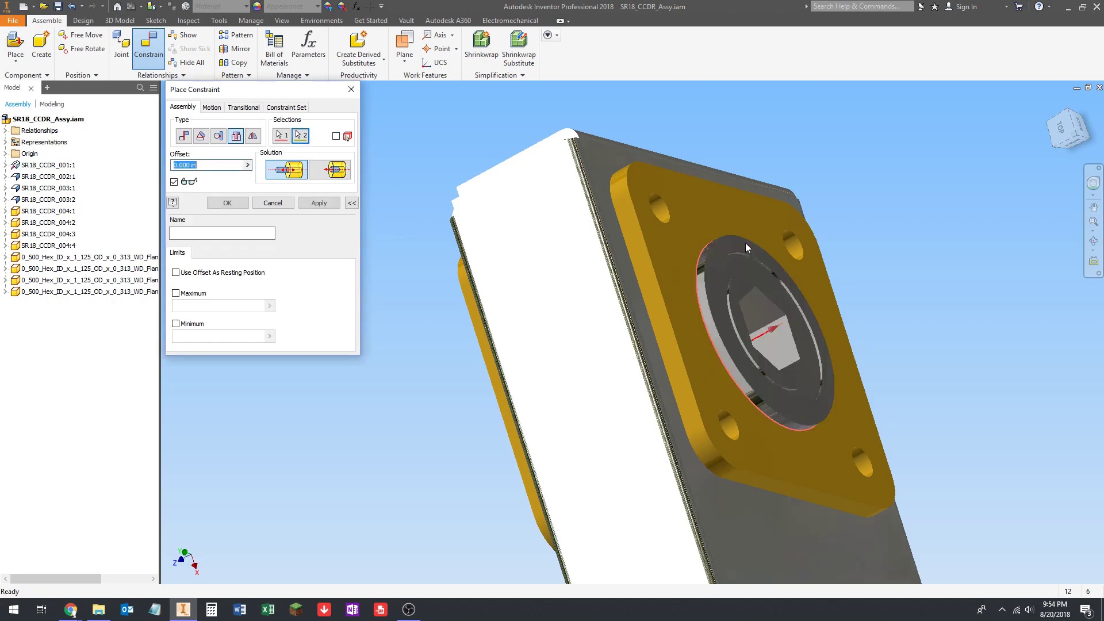
key("Return")
Seat the bearing in front of the far tube in its front yellow plate's hole with an Insert constraint on the flange edge
scroll(650, 227, "up", 5)
middle_click_drag(649, 227, 693, 230, "shift")
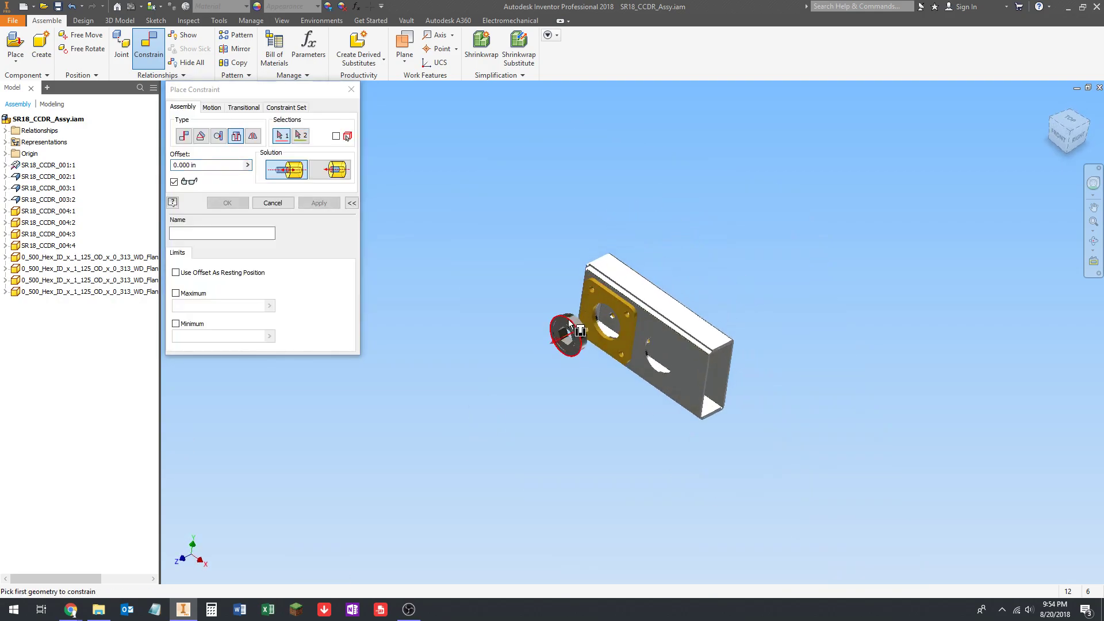
scroll(569, 320, "down", 4)
scroll(569, 318, "up", 3)
middle_click_drag(574, 315, 521, 319, "shift")
scroll(524, 320, "down", 6)
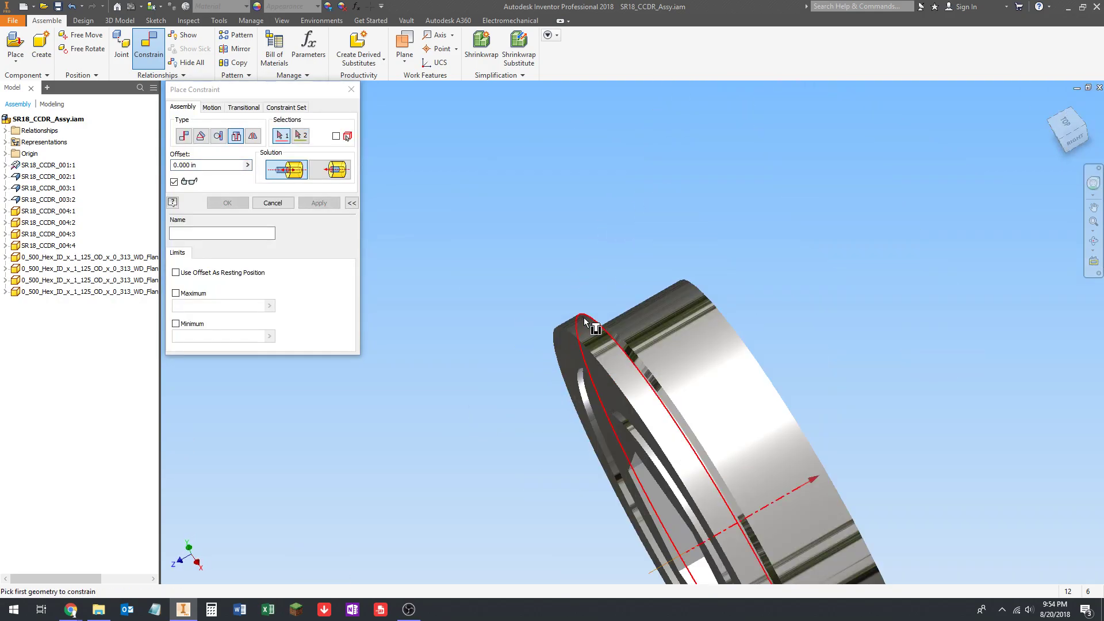
left_click(575, 317)
scroll(575, 317, "down", 5)
scroll(749, 280, "up", 5)
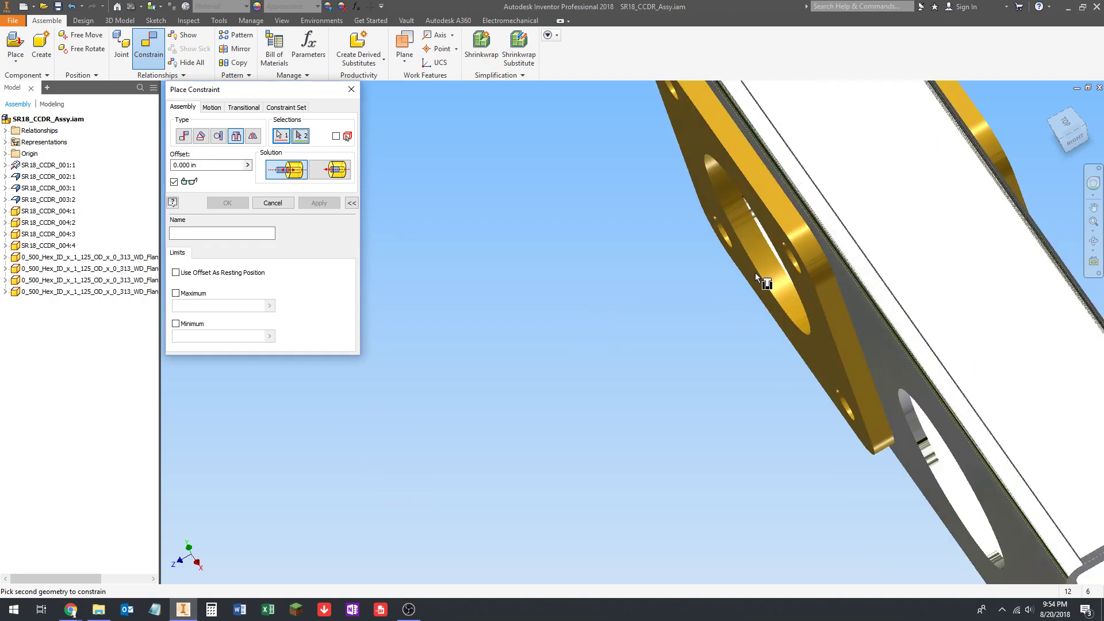
left_click(756, 272)
scroll(654, 209, "down", 5)
Insert-constrain the flange edge of the bearing behind the near tube to the large hole of that tube's rear yellow plate
scroll(547, 293, "up", 7)
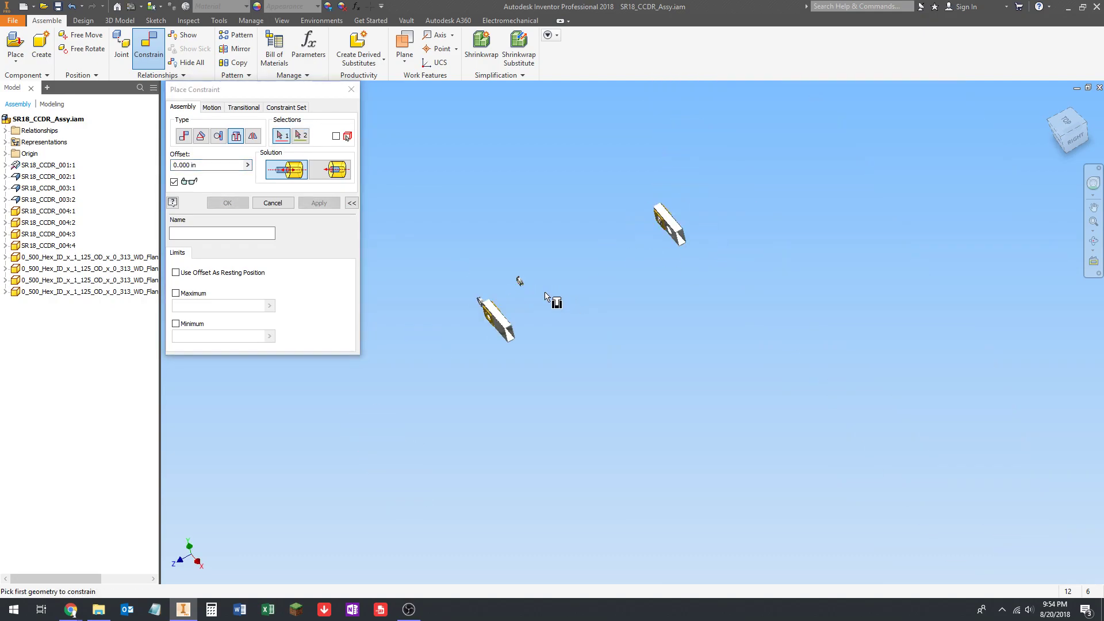
scroll(446, 323, "down", 2)
middle_click_drag(445, 323, 661, 242)
scroll(624, 197, "up", 2)
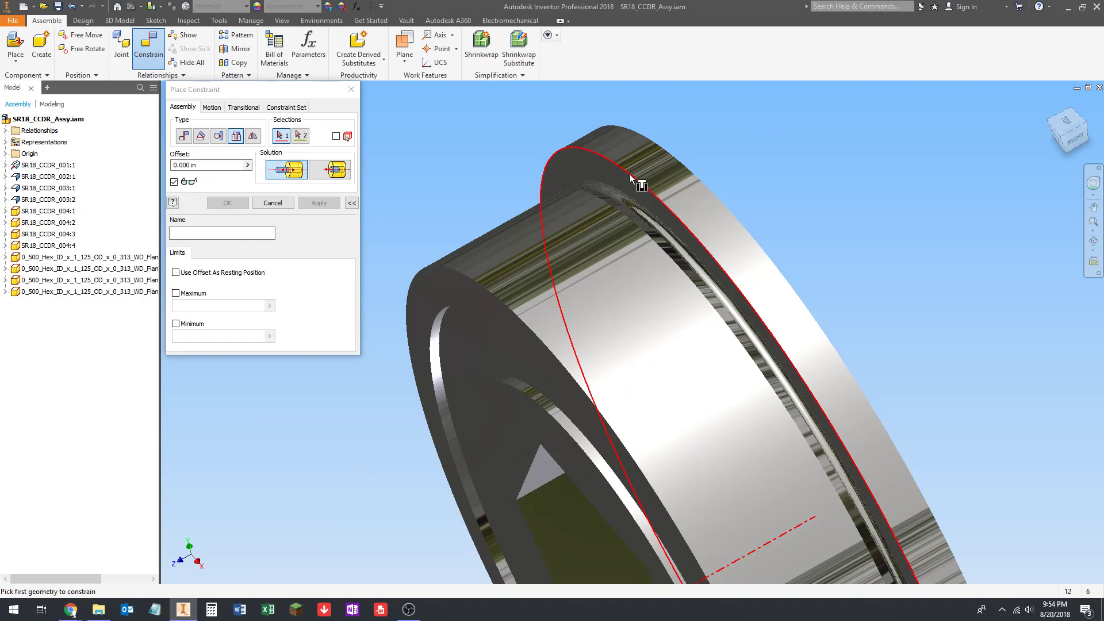
left_click(630, 174)
scroll(583, 170, "down", 5)
scroll(557, 221, "up", 6)
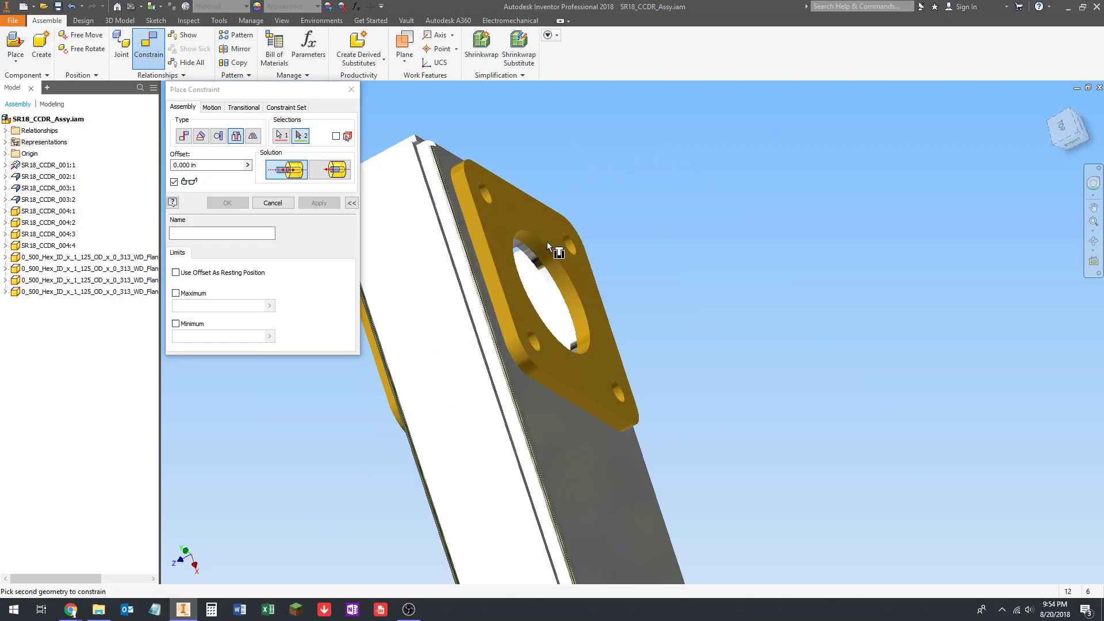
scroll(567, 274, "down", 6)
middle_click_drag(569, 273, 532, 282, "shift")
scroll(528, 285, "up", 5)
left_click(522, 304)
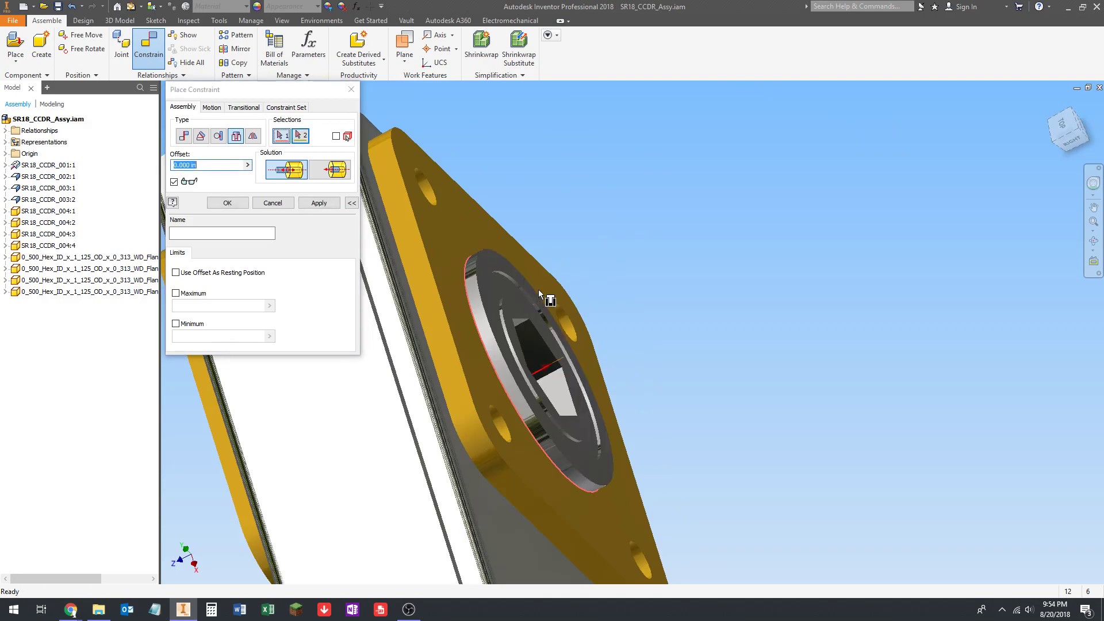
Insert-constrain the last bearing's flange edge to the large hole of the near tube's front yellow plate and finish constraining
scroll(538, 289, "down", 5)
scroll(622, 146, "up", 5)
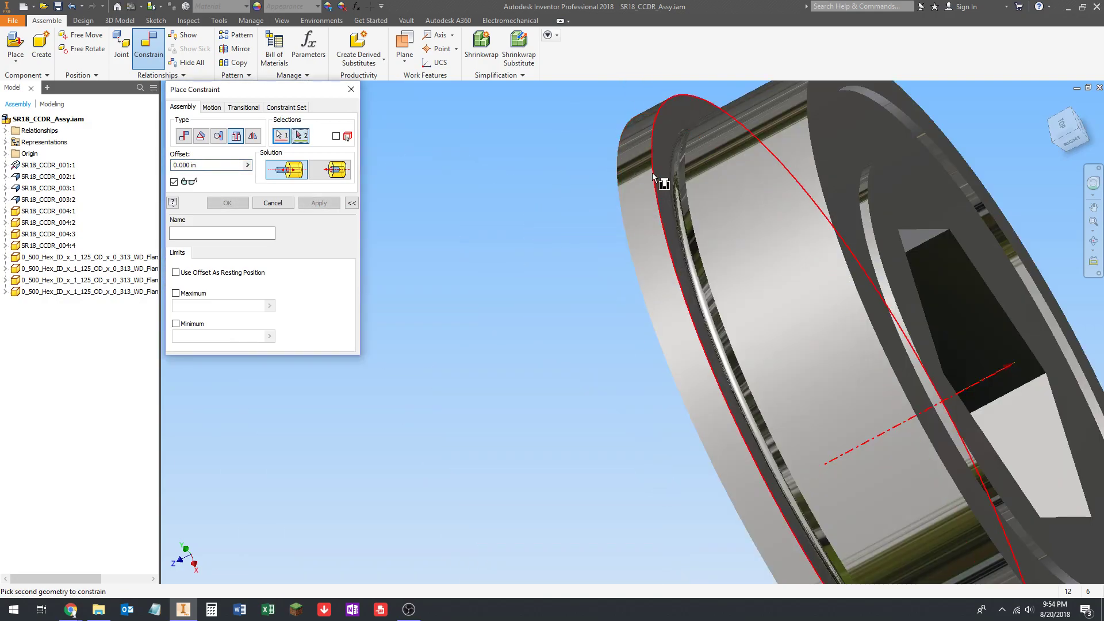
left_click(653, 172)
scroll(652, 173, "down", 5)
scroll(575, 402, "up", 5)
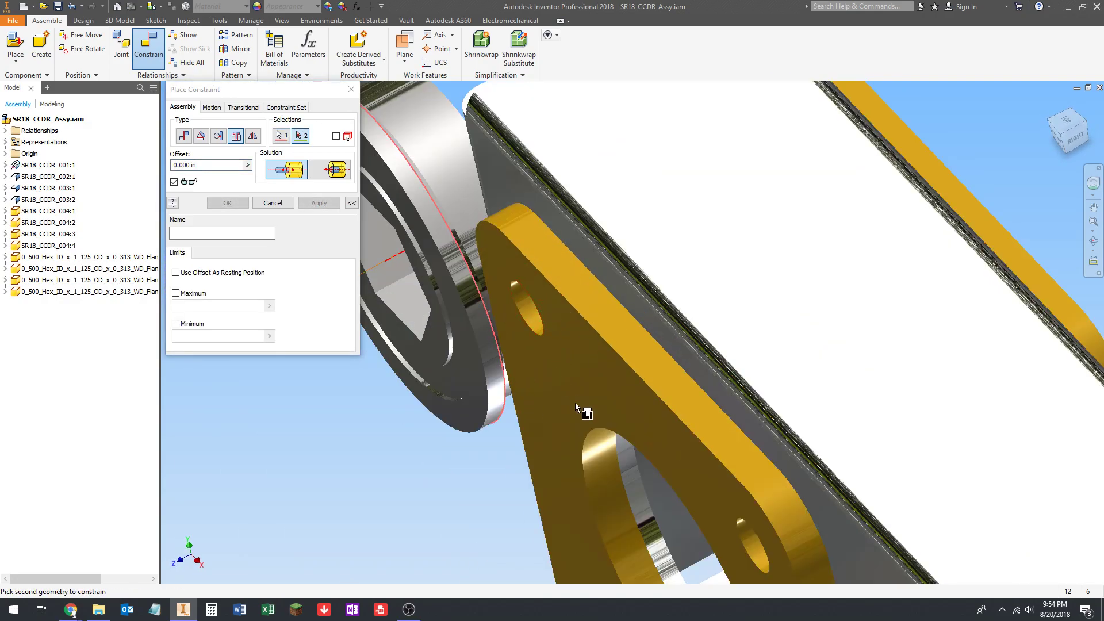
left_click(598, 426)
scroll(598, 426, "down", 5)
middle_click_drag(949, 134, 790, 247)
scroll(789, 248, "up", 4)
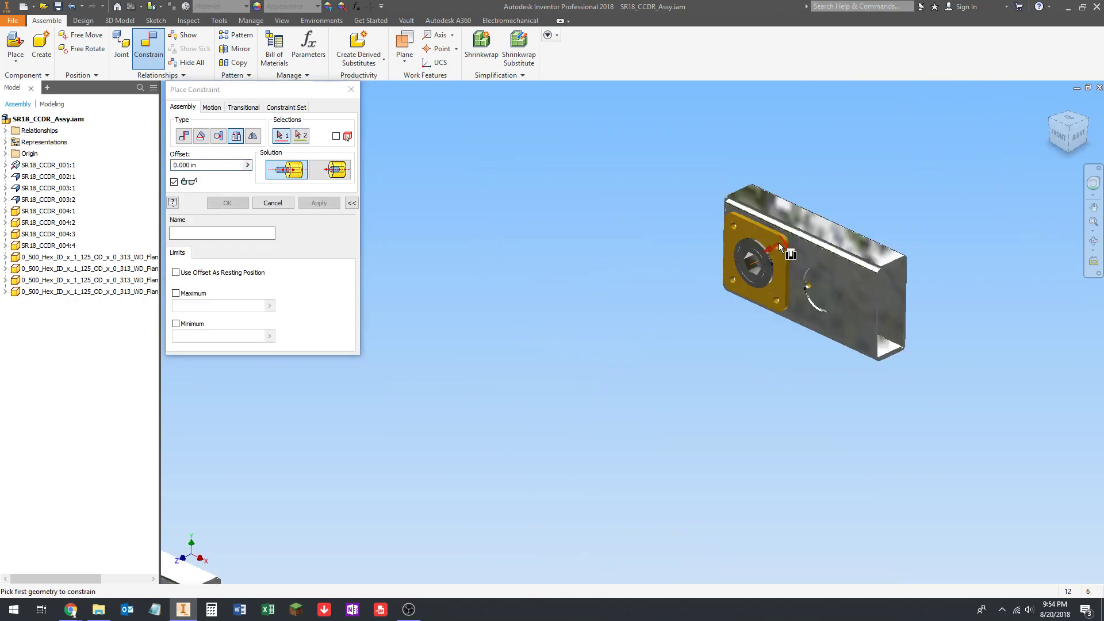
scroll(788, 249, "down", 2)
middle_click_drag(723, 241, 678, 290)
scroll(678, 289, "down", 1)
key("Escape")
Measure the distance between the outward-facing inner-ring faces of the near tube's front bearing and the far tube's rear bearing
middle_click_drag(609, 287, 571, 313)
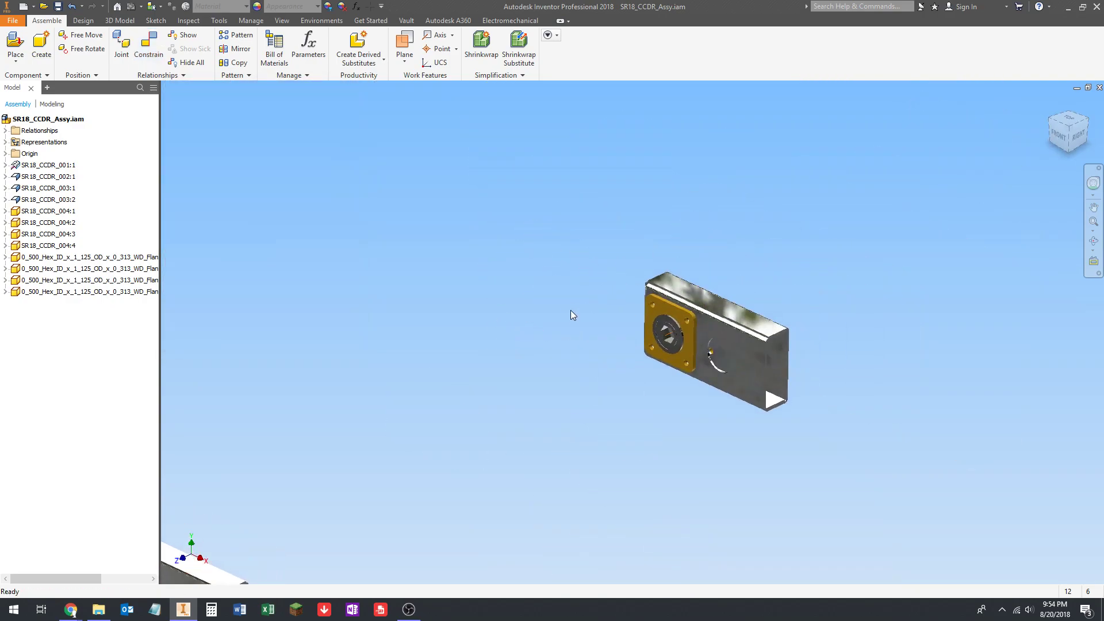
key("F6")
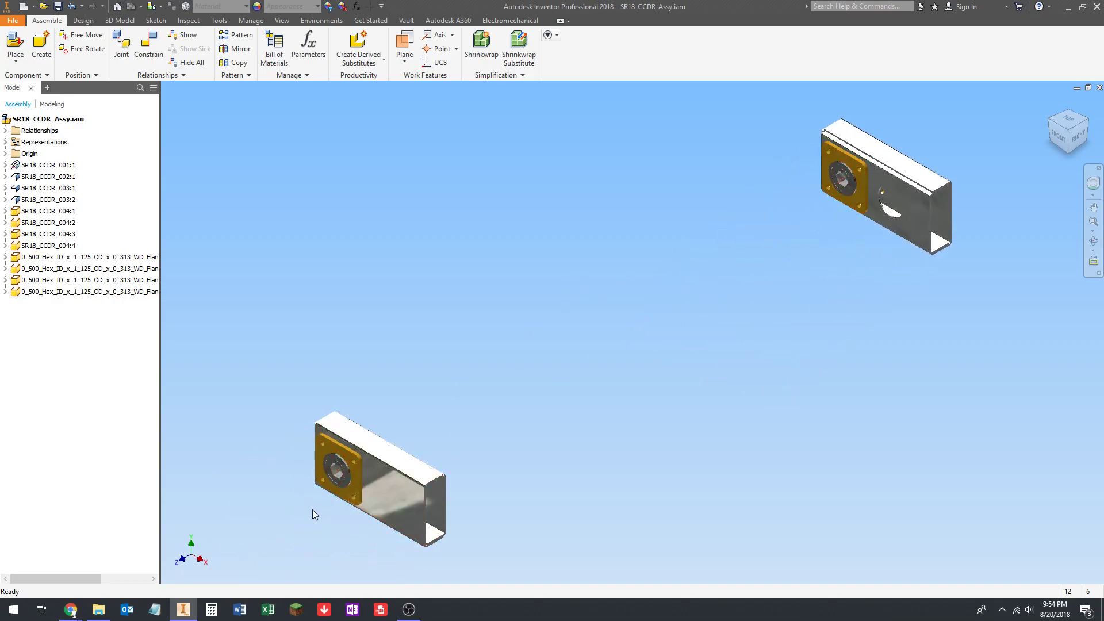
key("m")
scroll(328, 495, "up", 5)
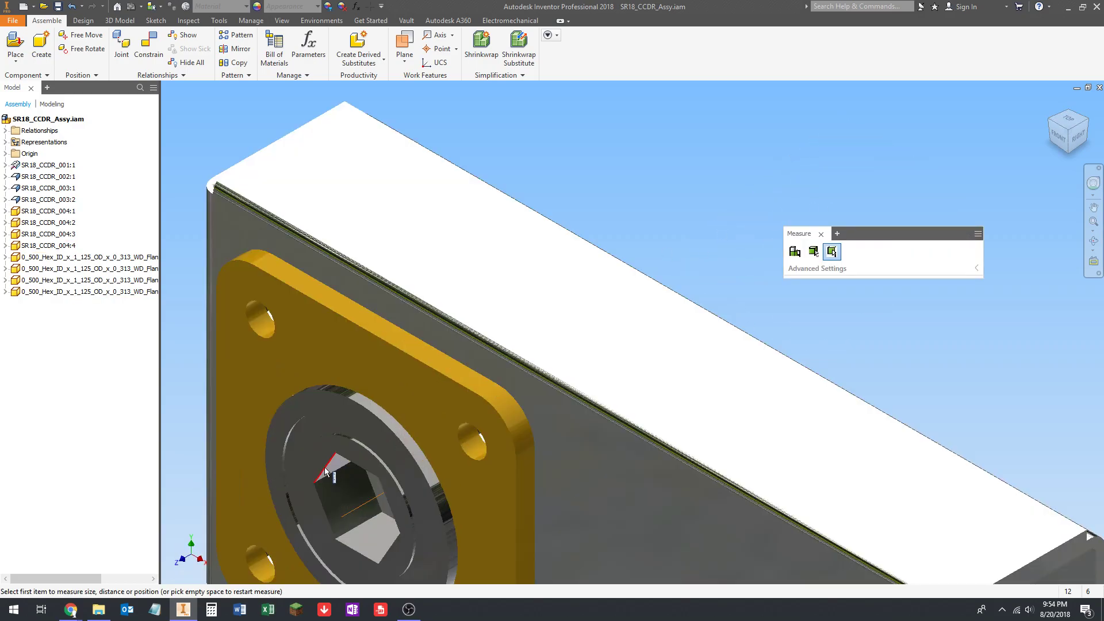
left_click(328, 446)
scroll(299, 446, "down", 5)
middle_click_drag(481, 284, 618, 232, "shift")
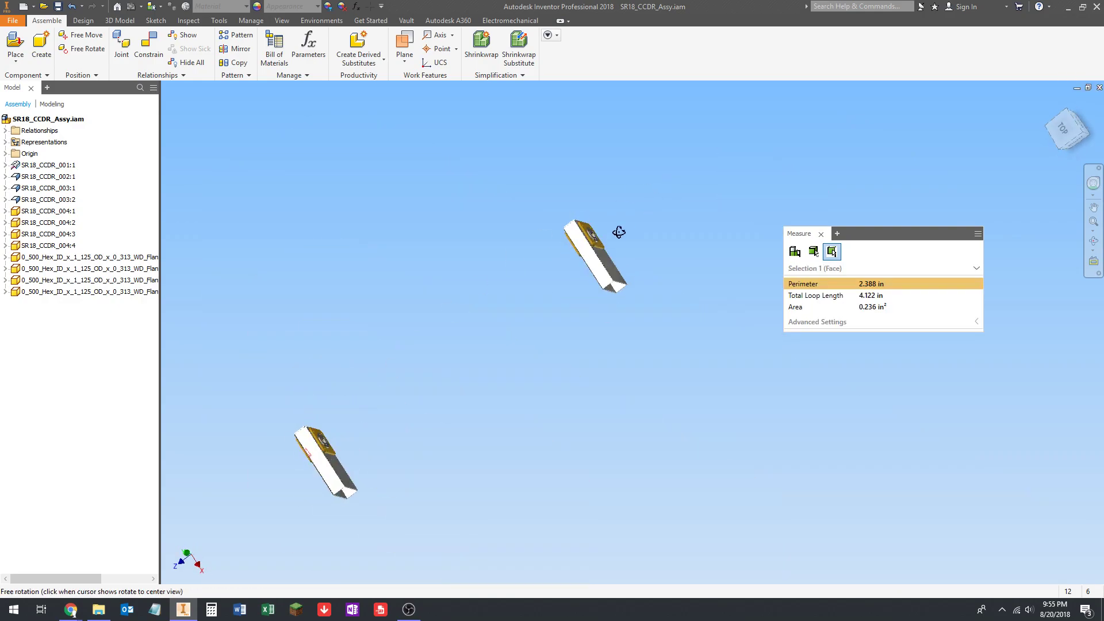
scroll(592, 235, "up", 5)
left_click(554, 260)
scroll(553, 260, "down", 2)
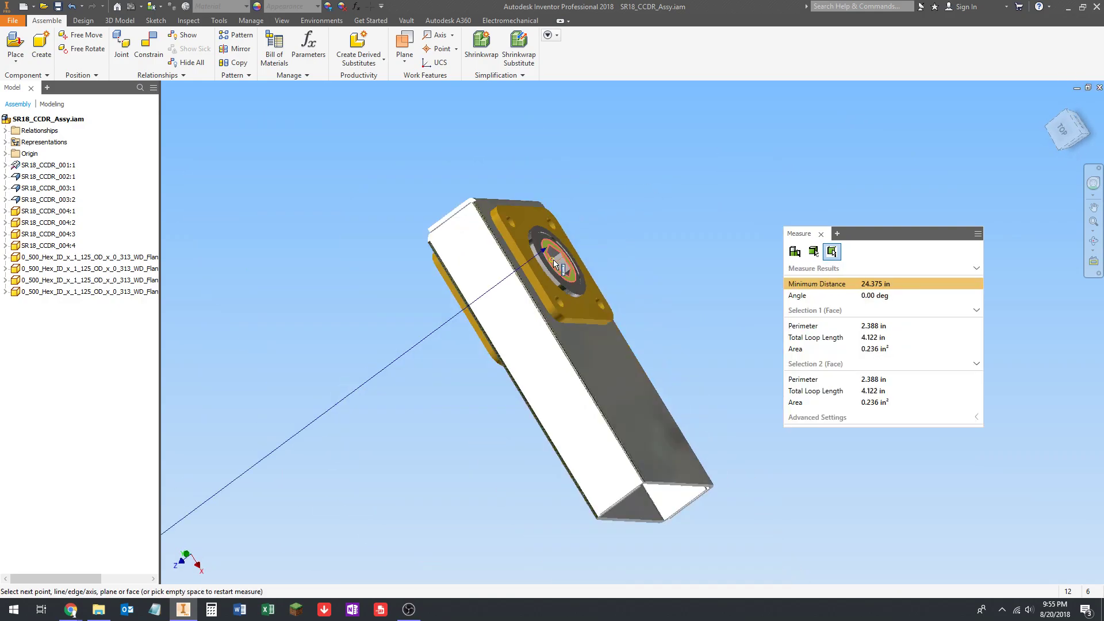
scroll(553, 263, "down", 3)
middle_click_drag(551, 266, 514, 336, "shift")
scroll(447, 330, "up", 4)
scroll(510, 331, "down", 2)
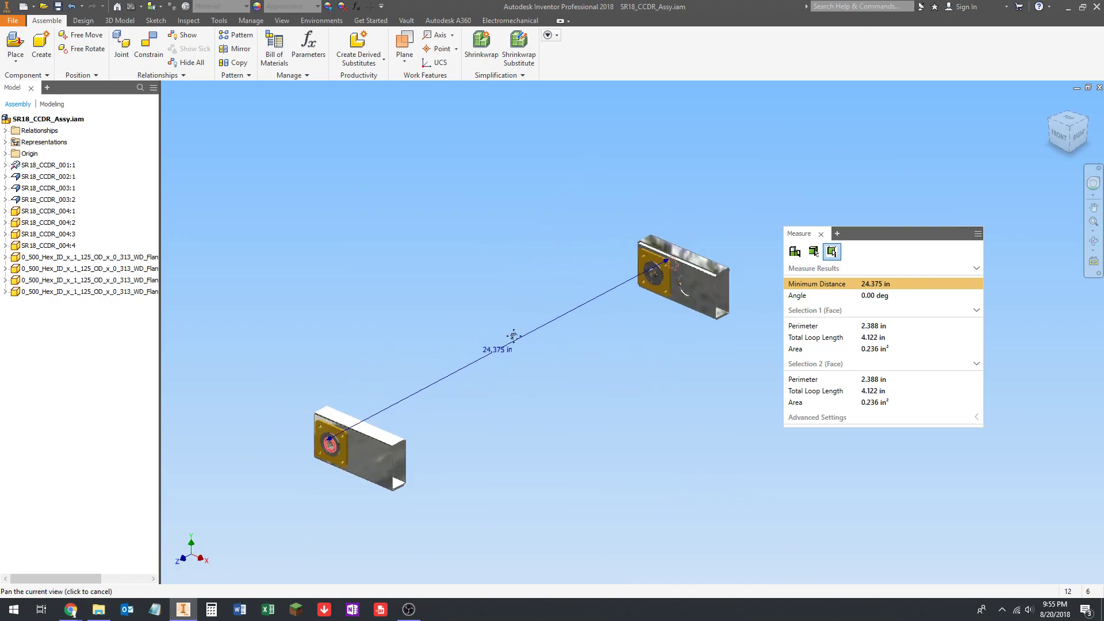
key("Escape")
scroll(350, 417, "up", 5)
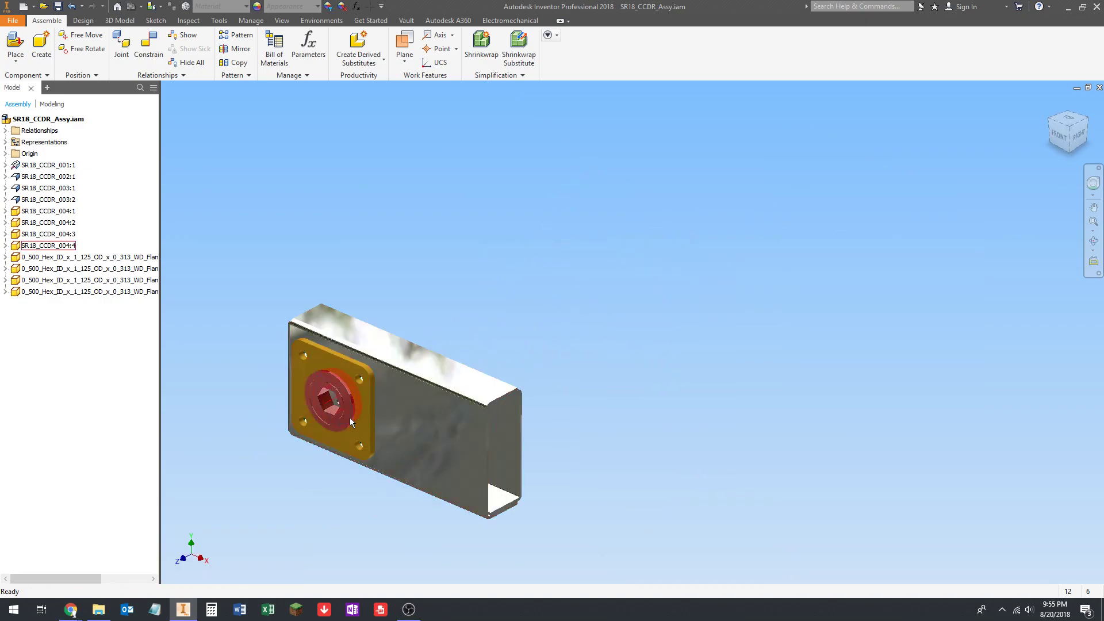
scroll(349, 418, "up", 2)
scroll(303, 399, "down", 5)
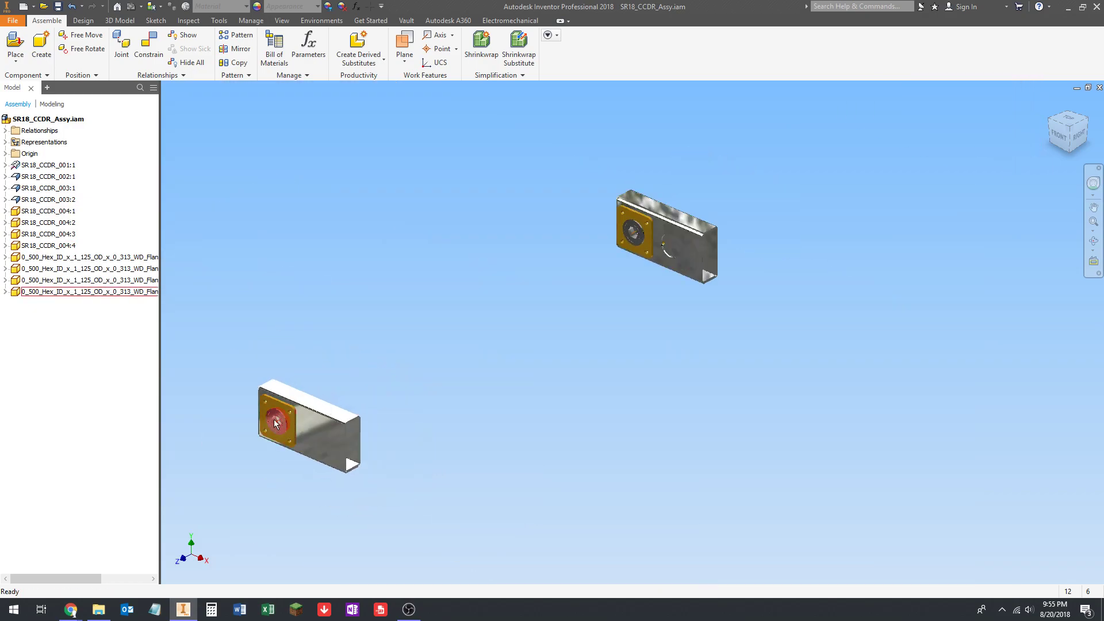
scroll(483, 342, "down", 1)
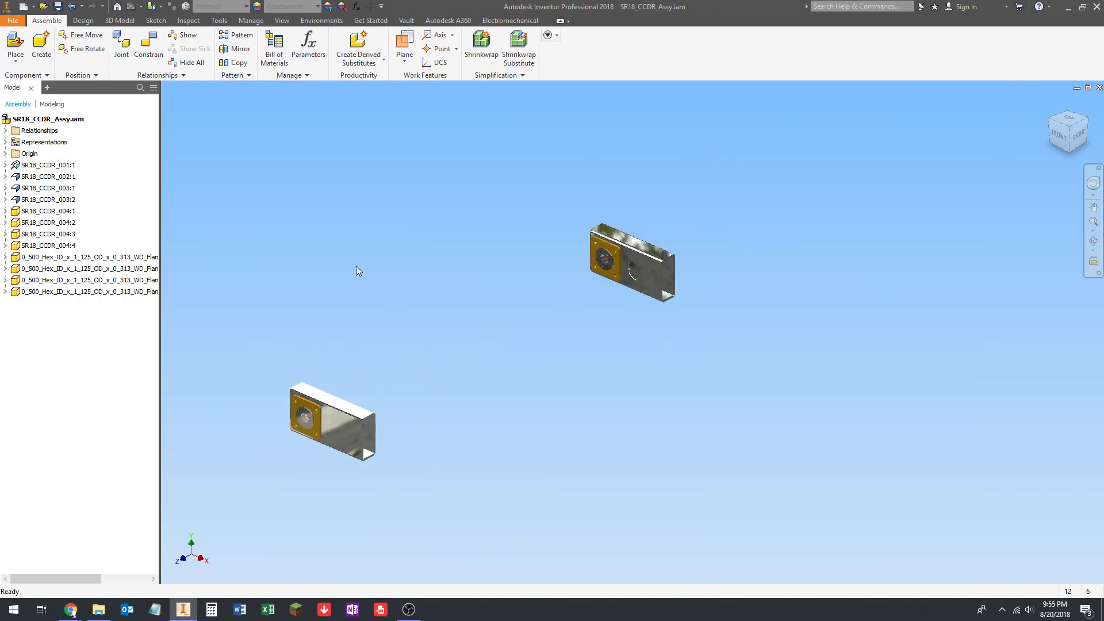
Create a new part file from the Standard.ipt template
left_click(23, 6)
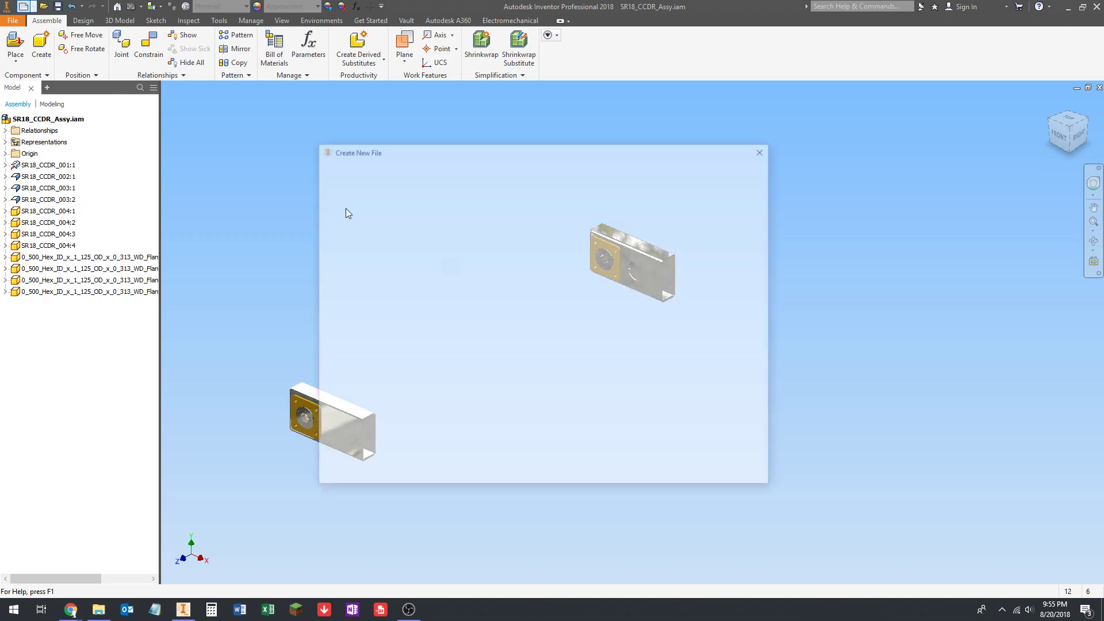
left_click(544, 214)
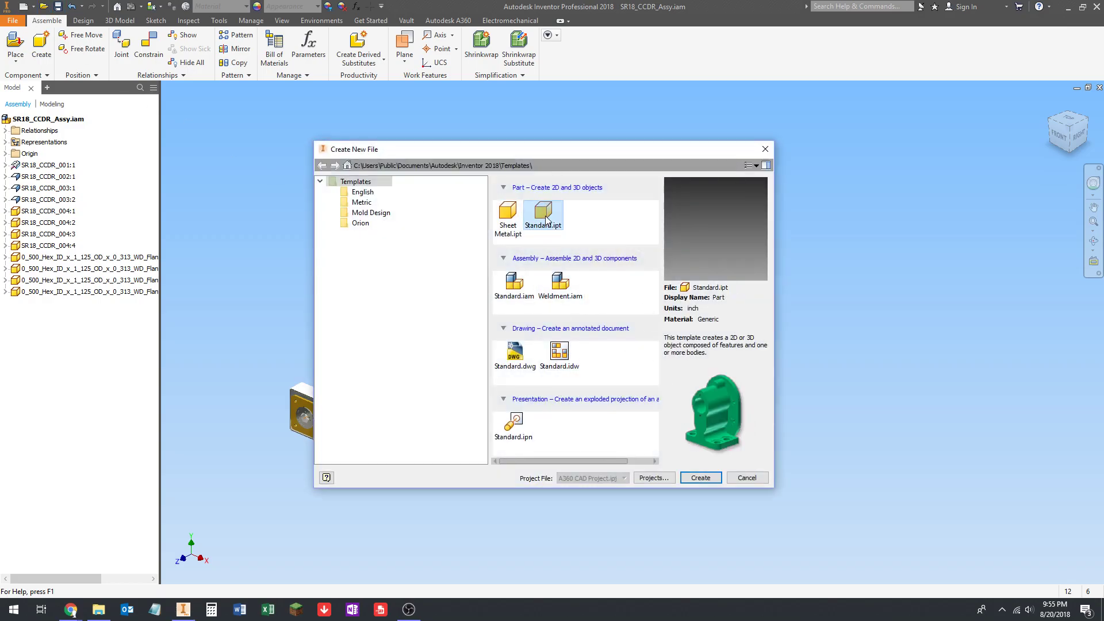
left_click(701, 478)
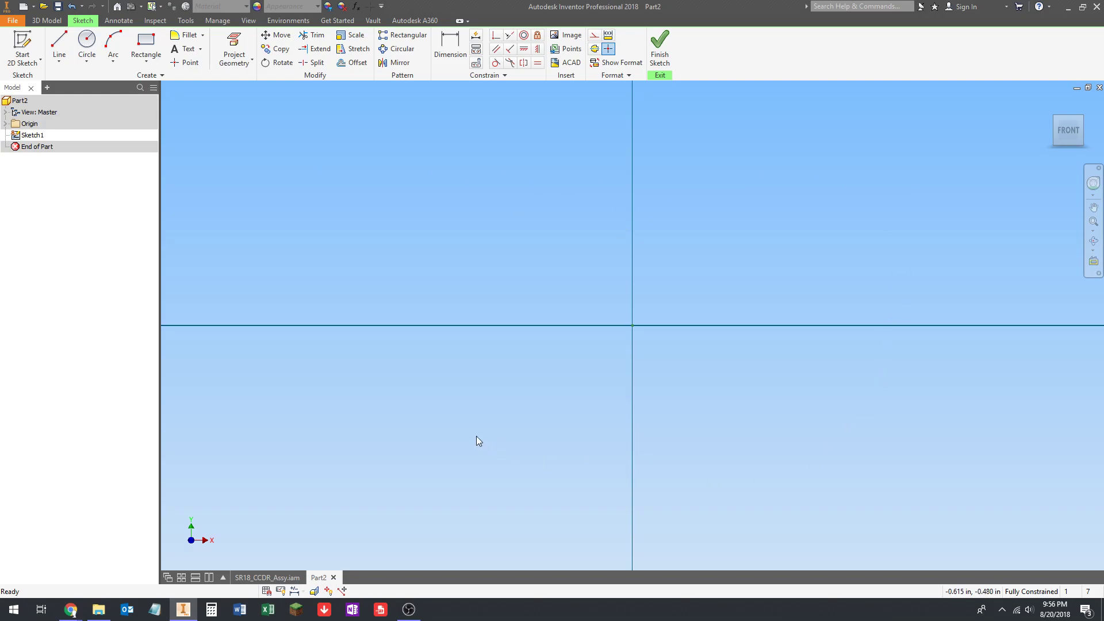
Look over the bearing layout in the SR18_CCDR_Assy assembly and return to the new part's sketch
left_click(268, 577)
right_click(479, 230)
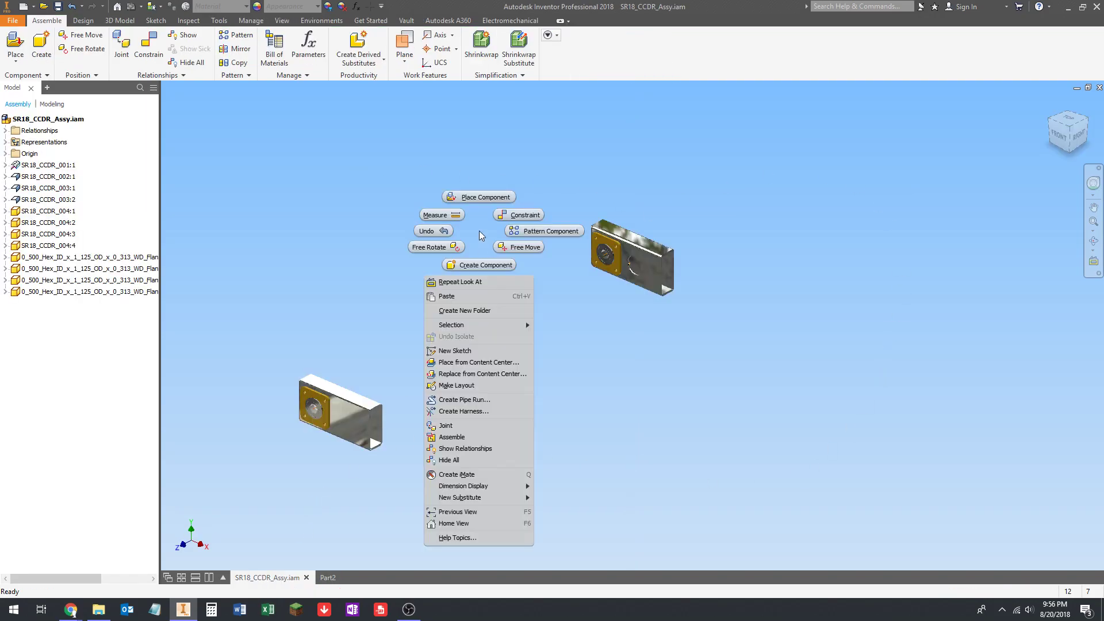
left_click(478, 229)
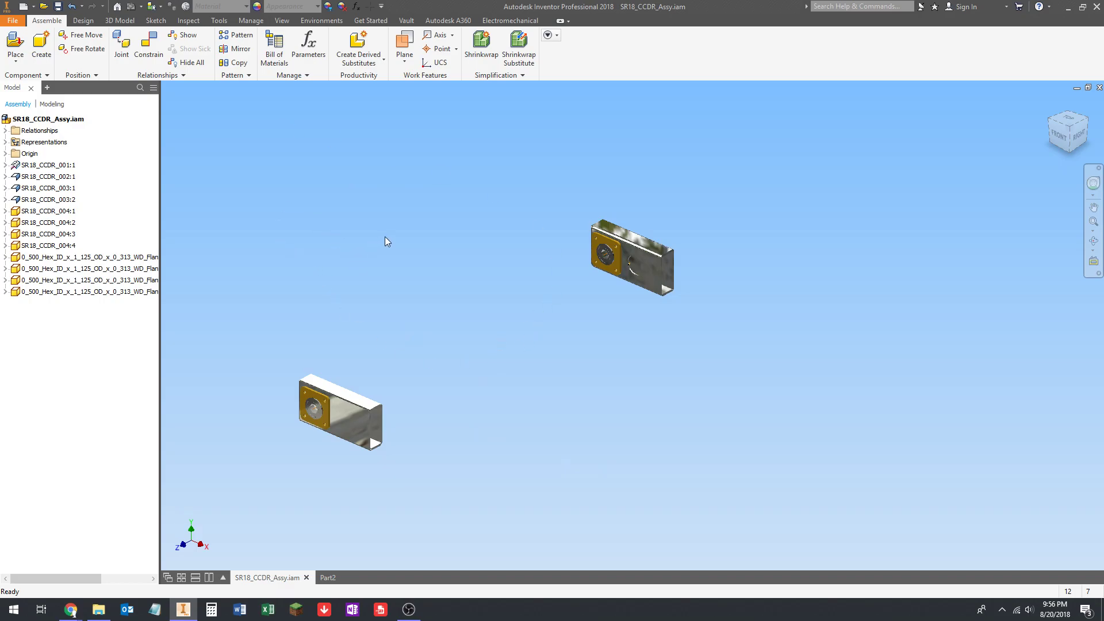
left_click(331, 577)
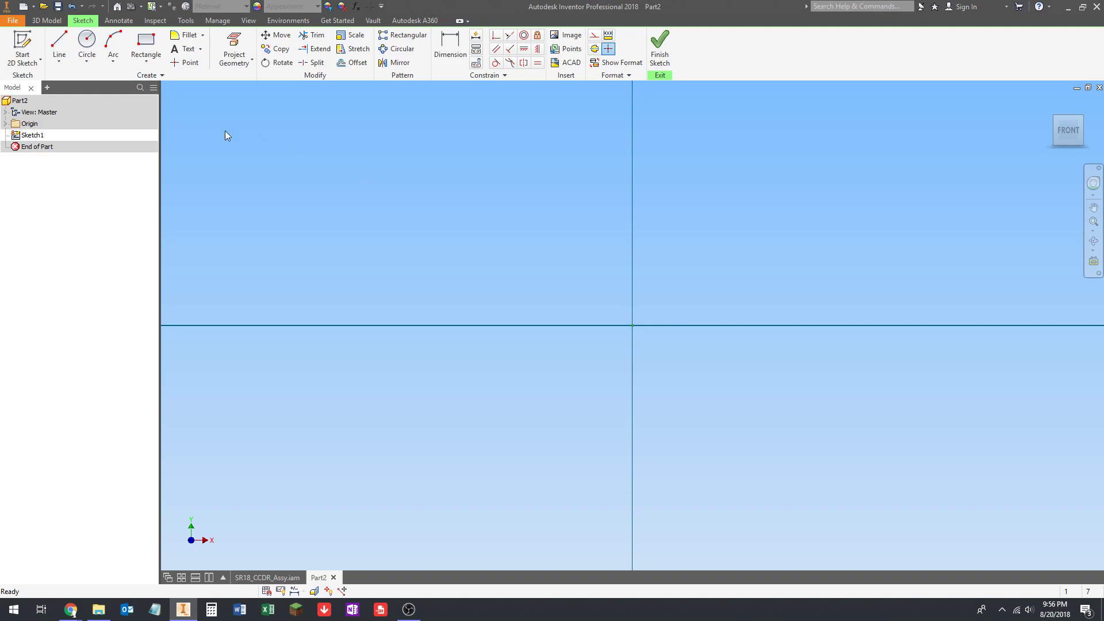
Sketch a six-sided polygon centred on the sketch origin
left_click(146, 64)
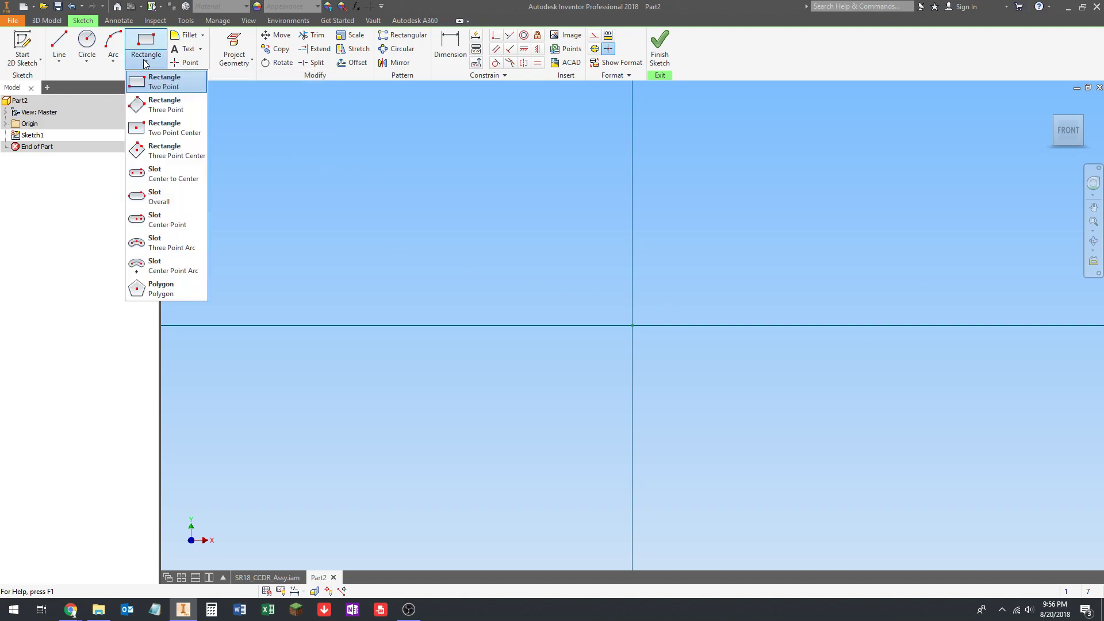
left_click(151, 290)
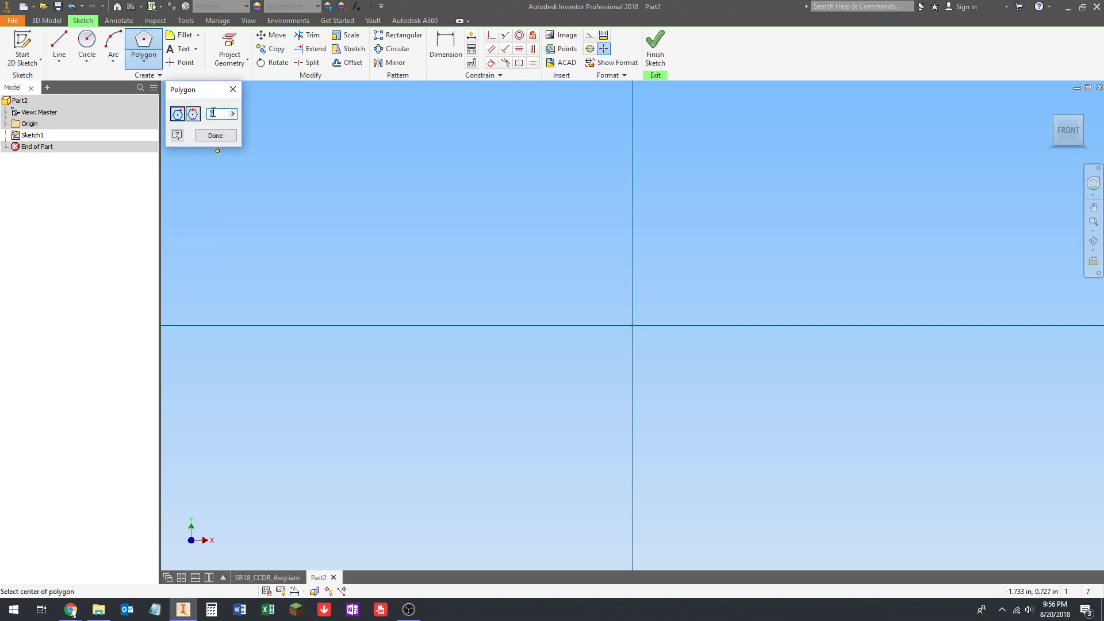
left_click(632, 325)
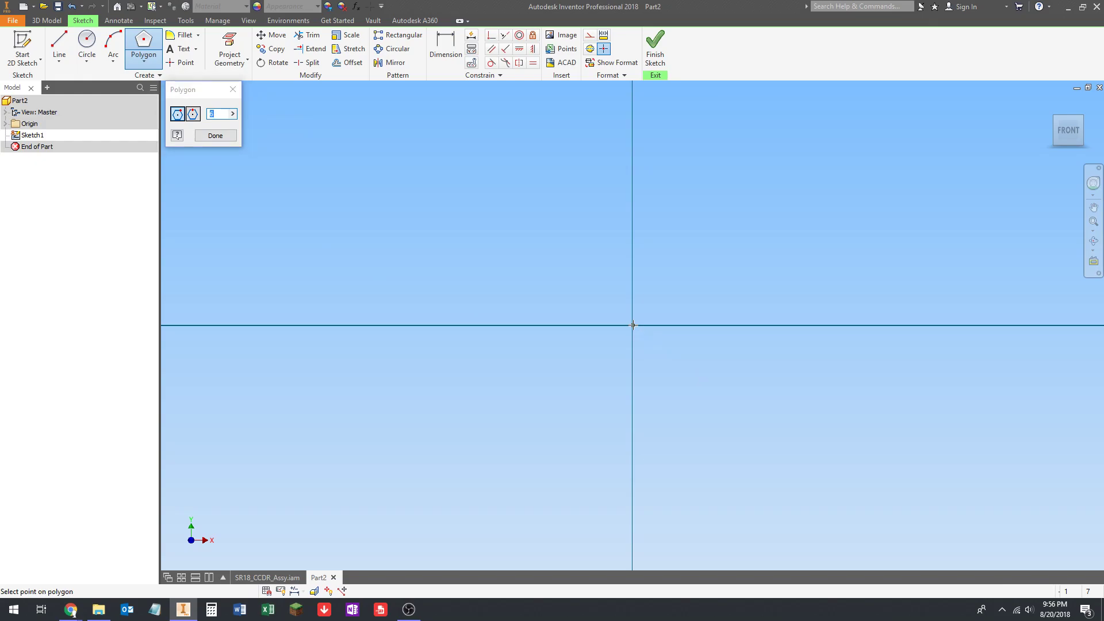
left_click(623, 162)
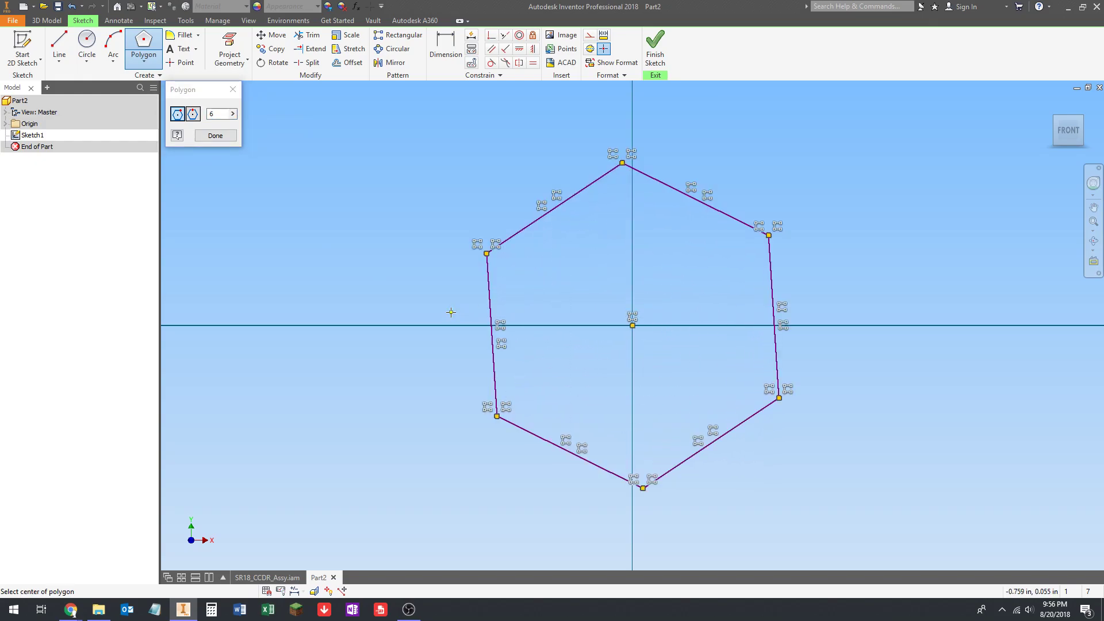
key("Escape")
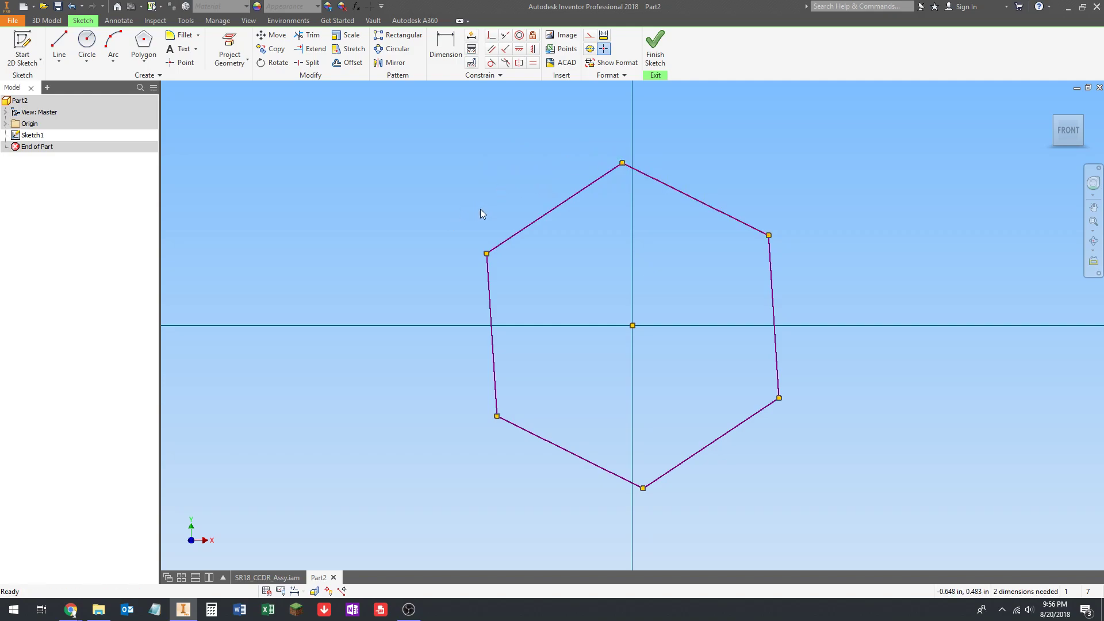
Hide the constraint symbols and constrain one side of the hexagon vertical, testing its remaining freedom by pulling a corner
key("F9")
left_click_drag(625, 166, 500, 131)
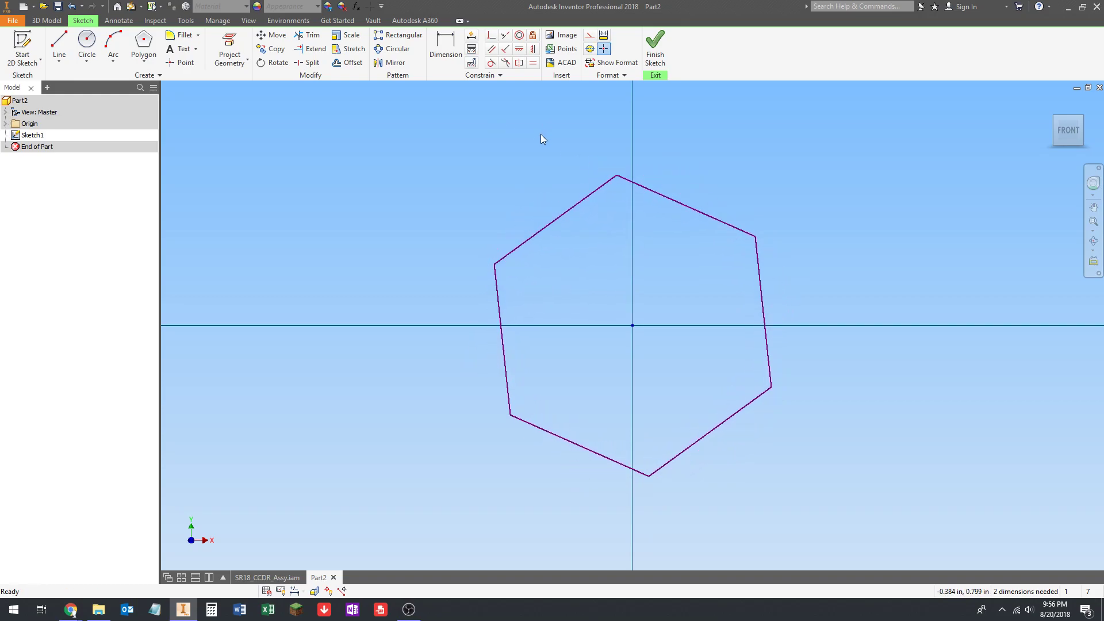
left_click(534, 48)
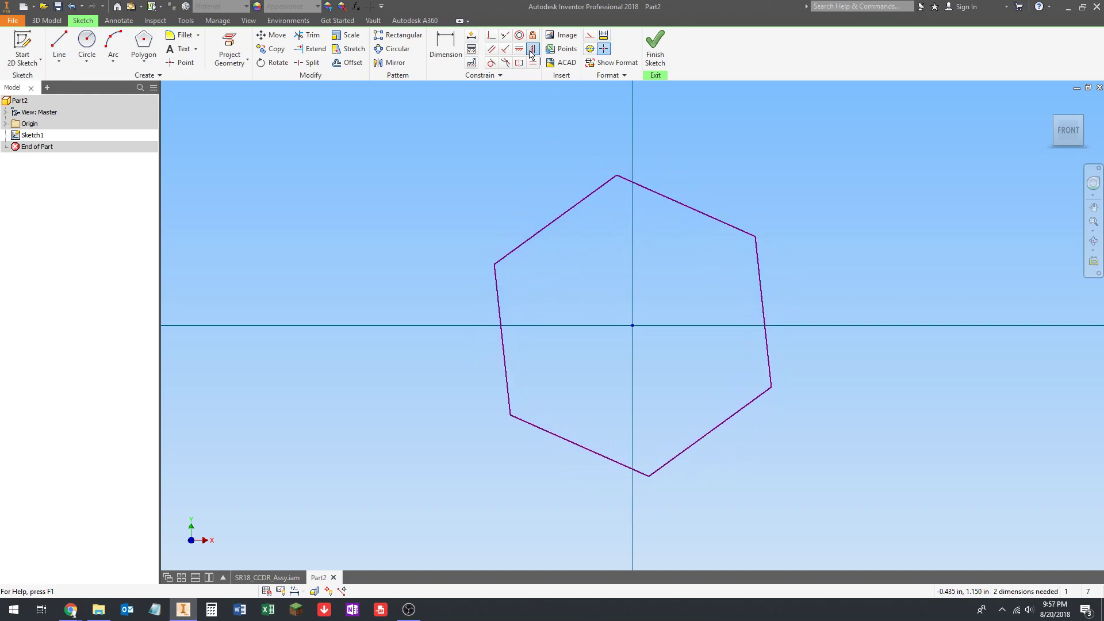
left_click(758, 261)
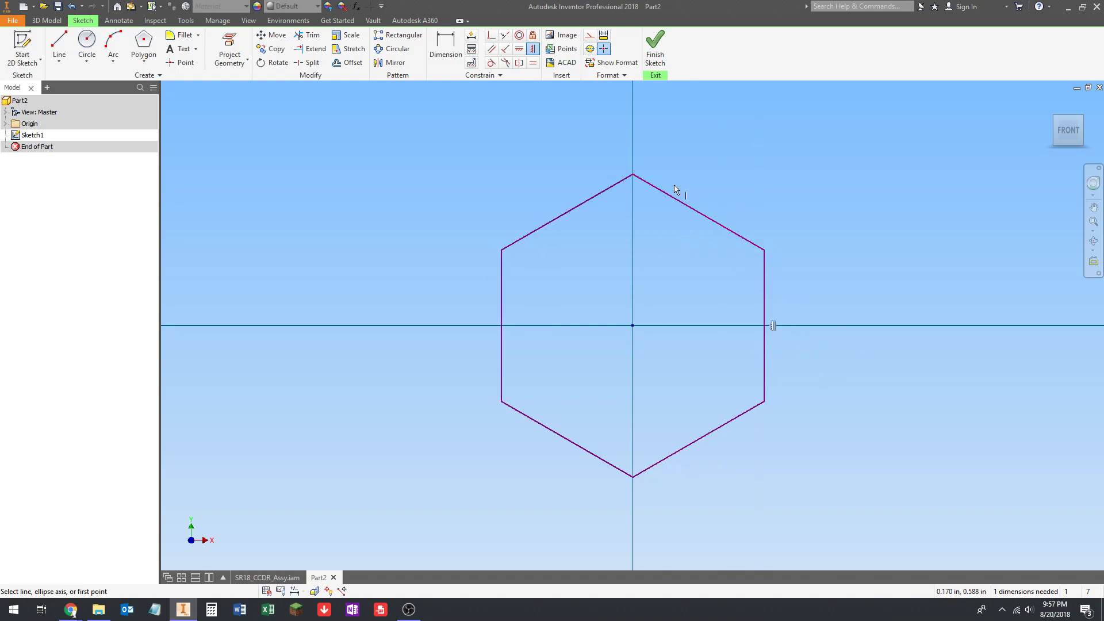
key("Escape")
left_click_drag(635, 177, 666, 168)
key("Escape")
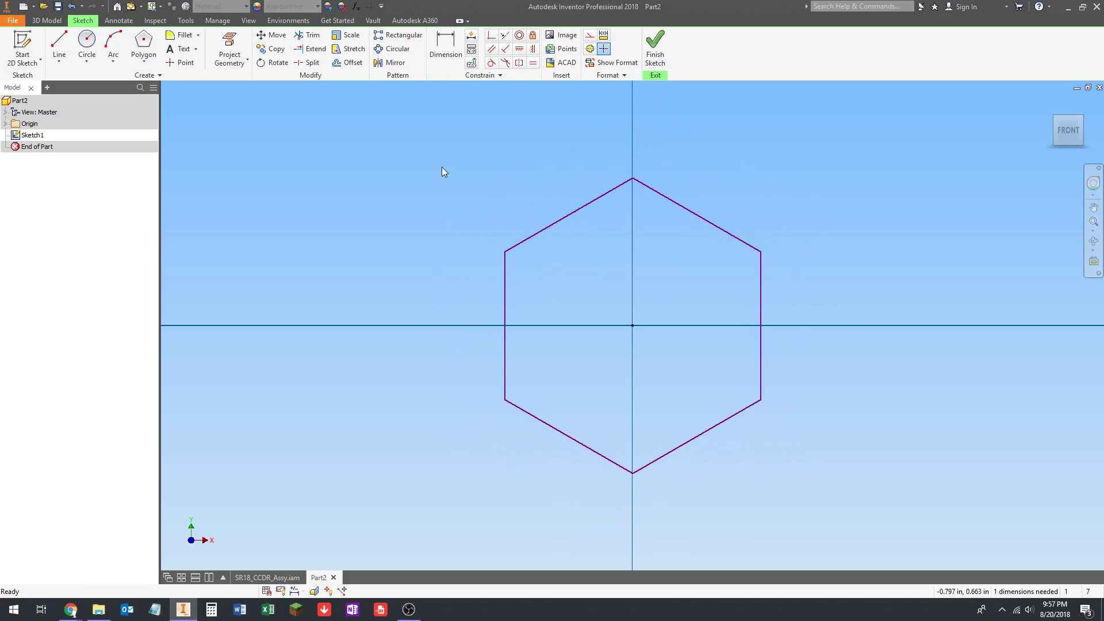
Dimension the hexagon across its two vertical flats at .5 in and finish the sketch
scroll(357, 184, "down", 3)
left_click(444, 47)
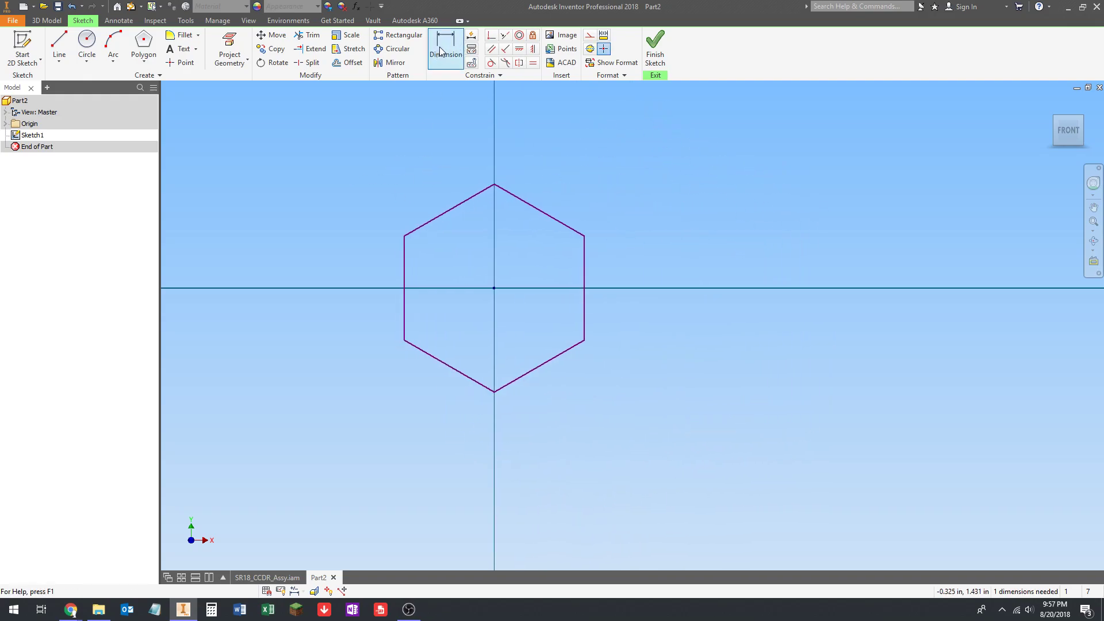
left_click(404, 259)
left_click(584, 279)
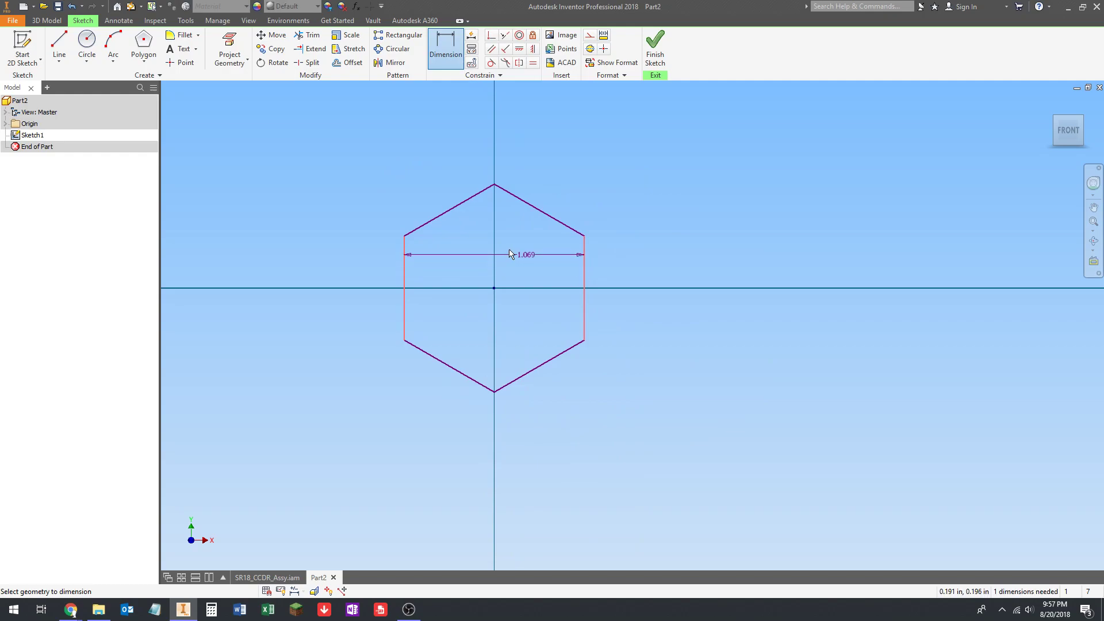
left_click(529, 260)
type(".5")
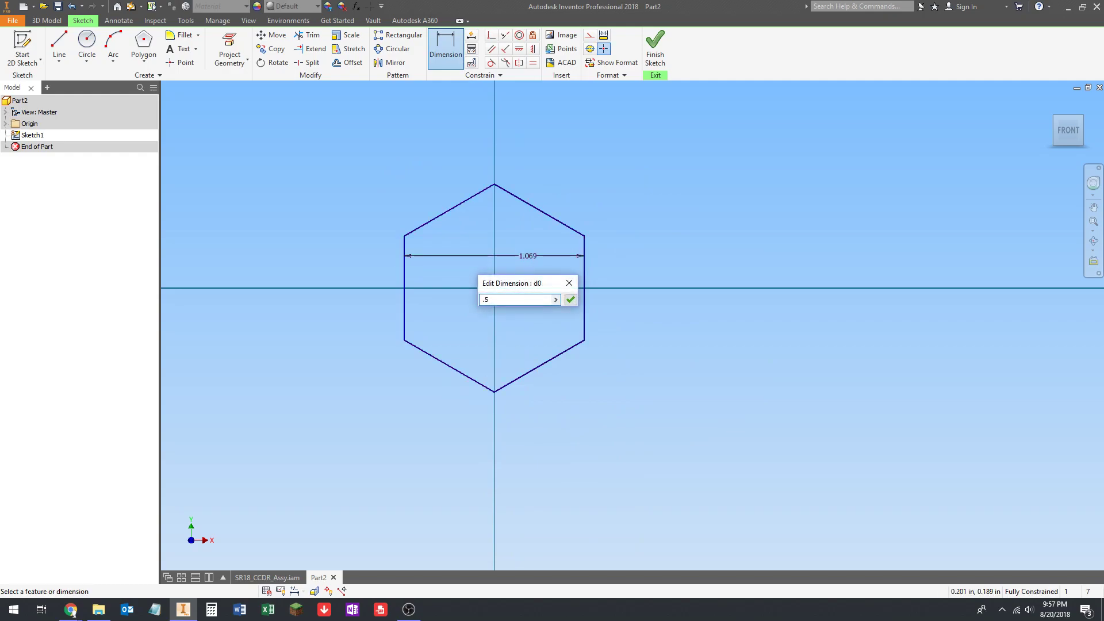
key("Return")
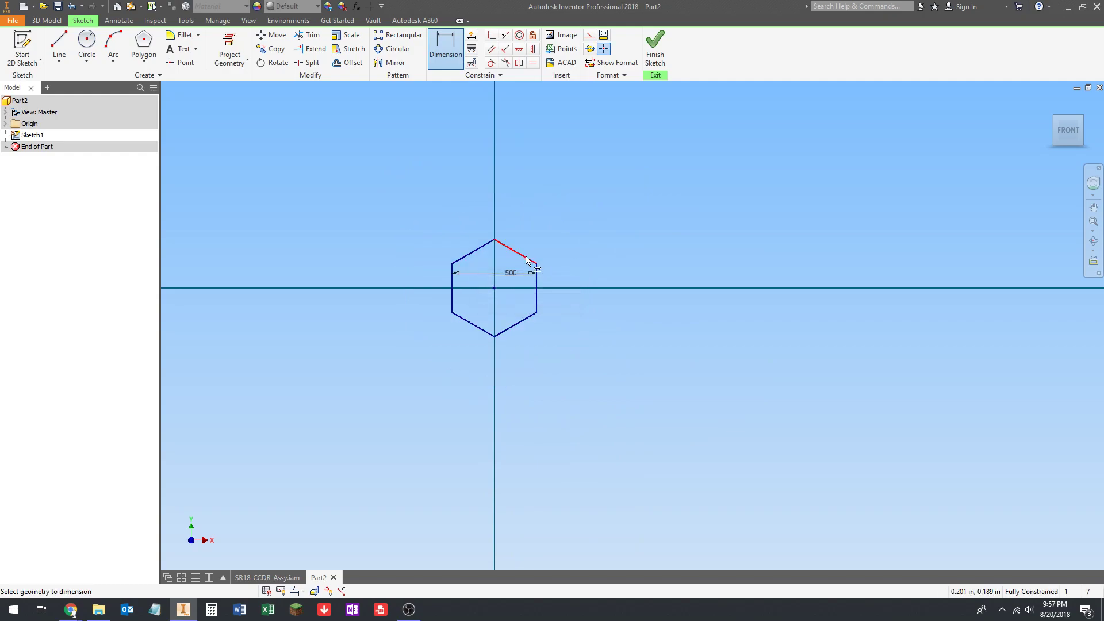
left_click(655, 46)
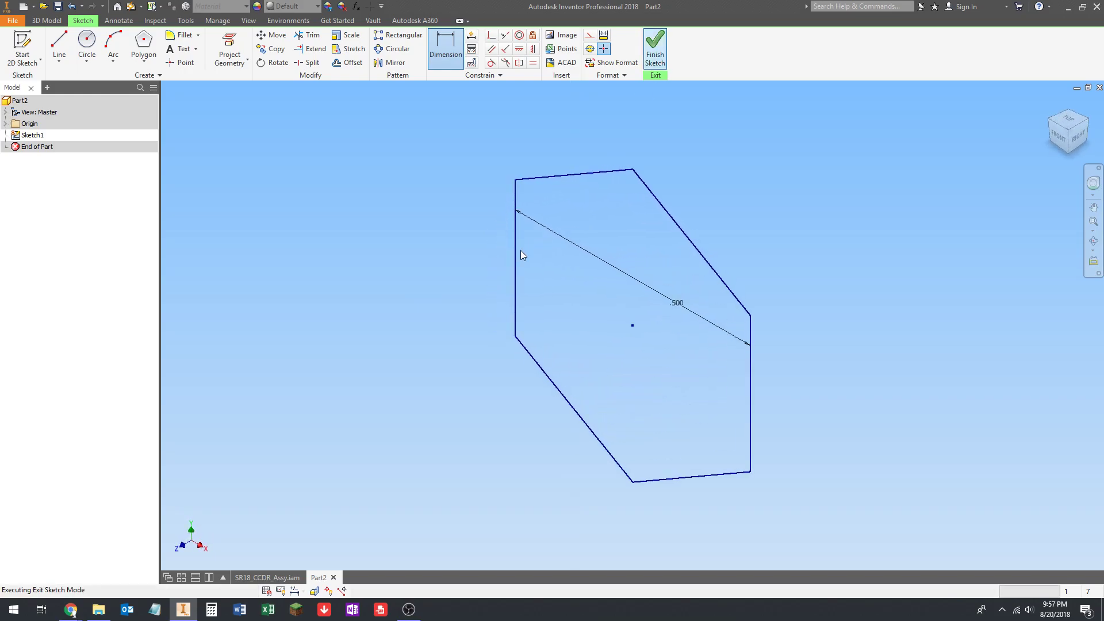
Start extruding the hexagon profile as a solid with a distance of 24.375 in
scroll(521, 244, "up", 4)
key("e")
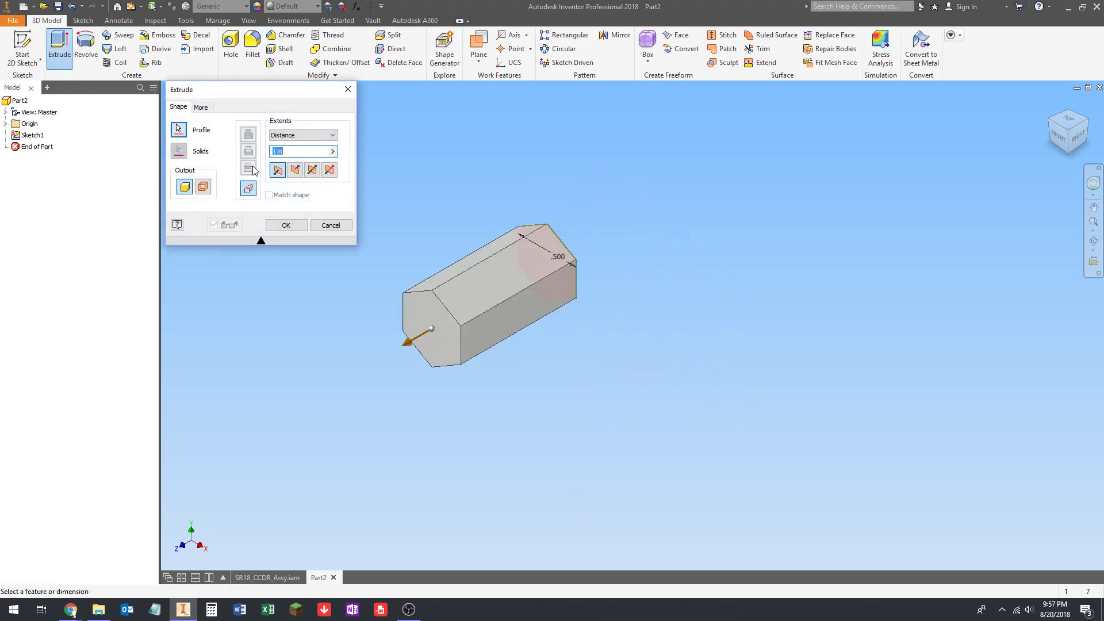
type("24.375")
scroll(535, 216, "up", 4)
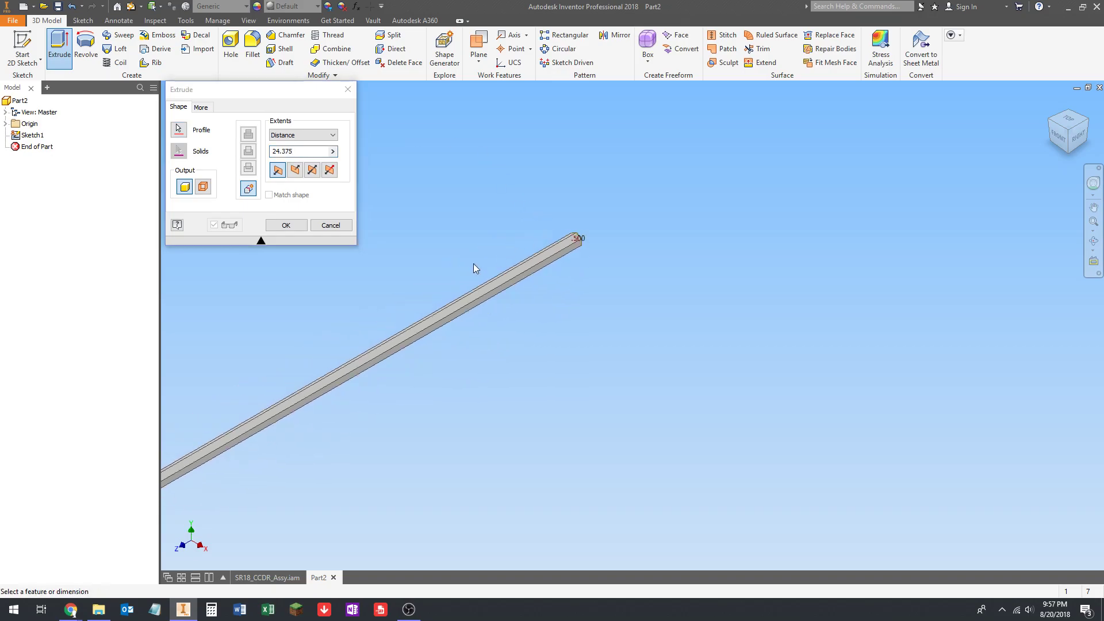
middle_click_drag(476, 266, 582, 233)
scroll(582, 233, "up", 2)
scroll(581, 238, "up", 2)
scroll(598, 241, "down", 3)
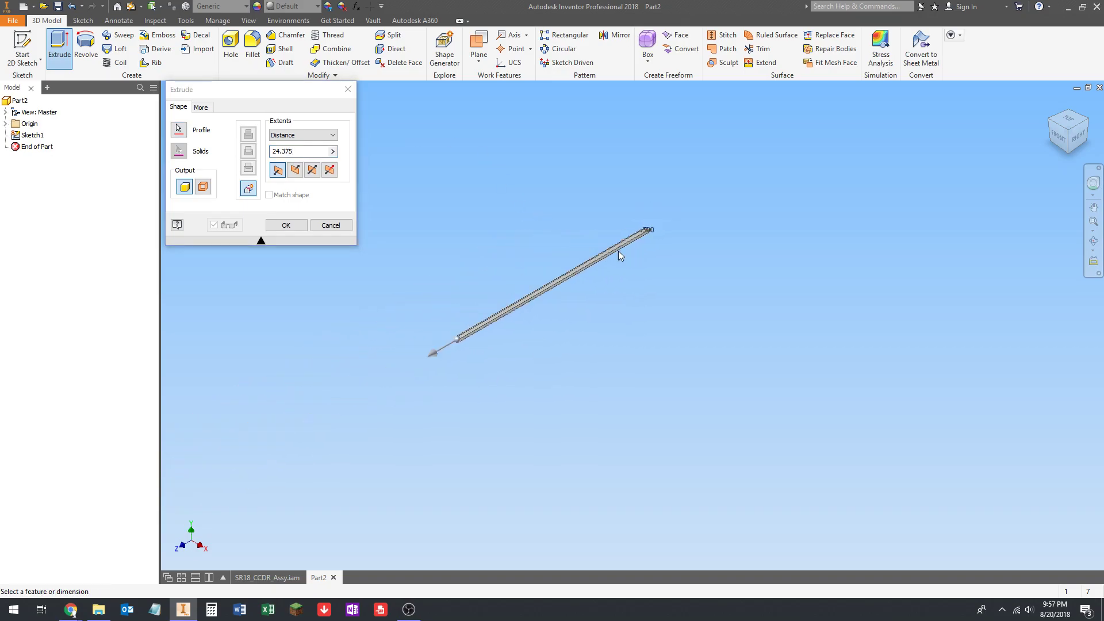
Make the extrusion symmetric about the sketch plane, inspect the preview along its length, and create the hex shaft
left_click(312, 171)
scroll(661, 239, "up", 5)
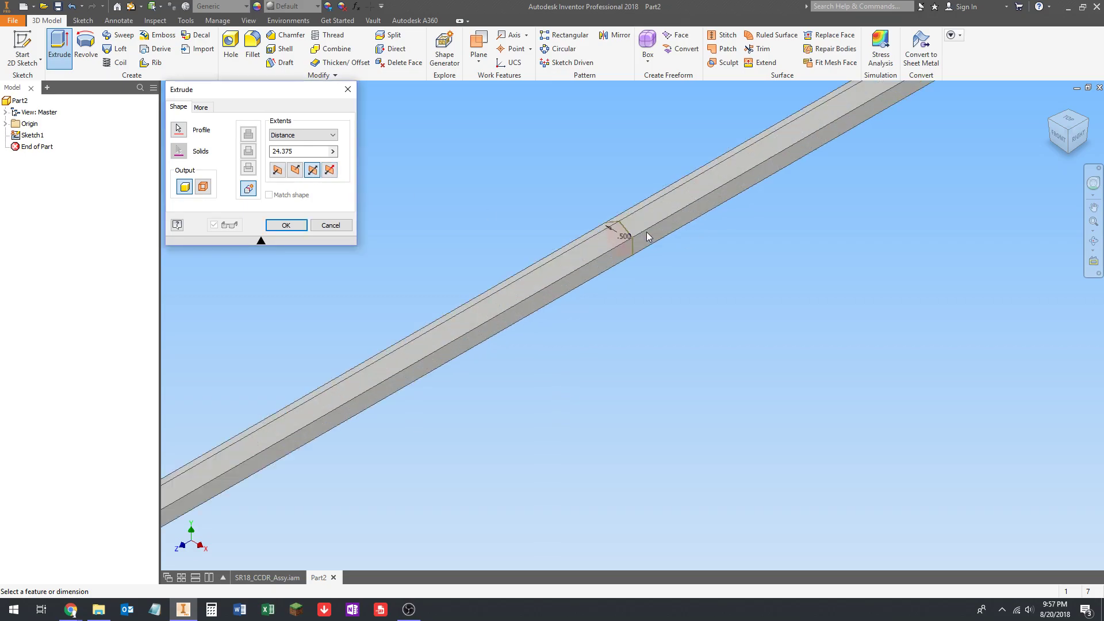
scroll(625, 232, "down", 5)
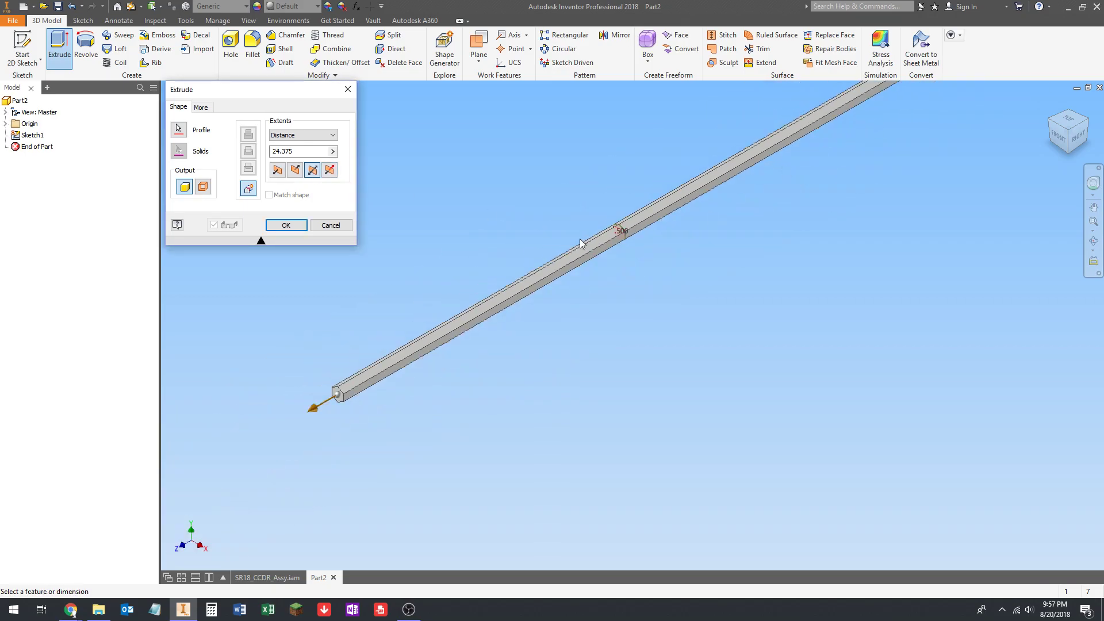
scroll(609, 271, "down", 2)
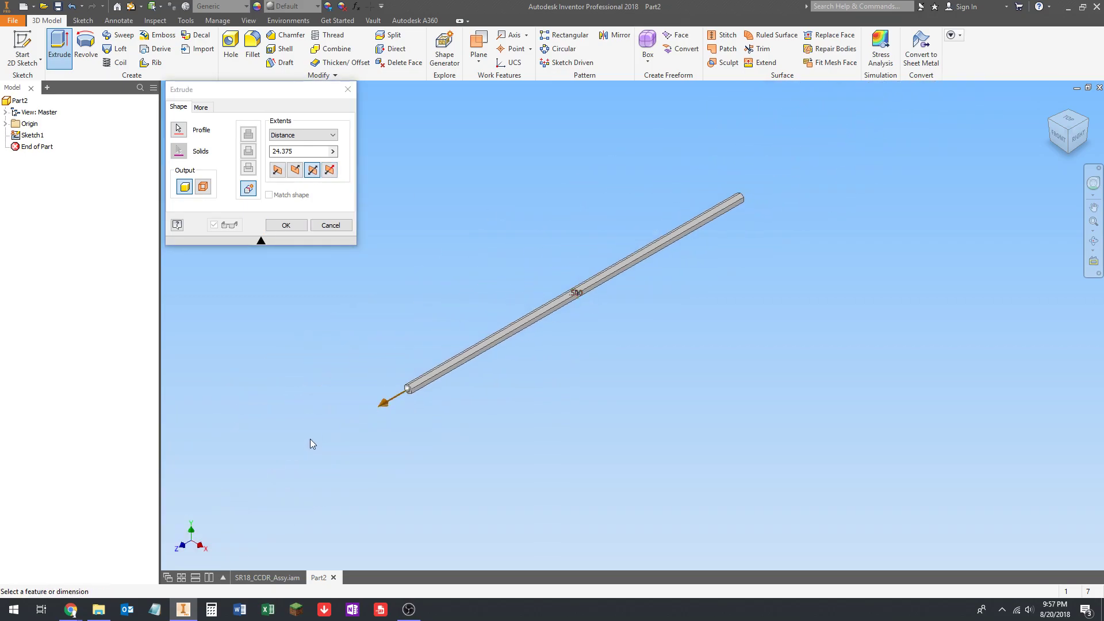
scroll(585, 282, "up", 5)
scroll(502, 419, "down", 3)
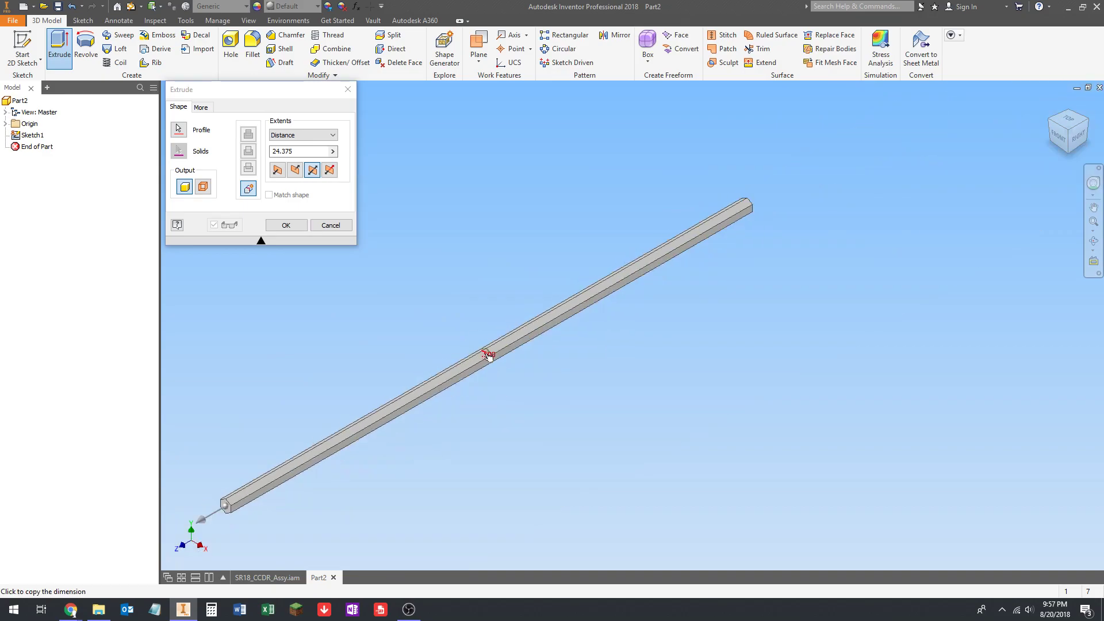
scroll(584, 273, "down", 2)
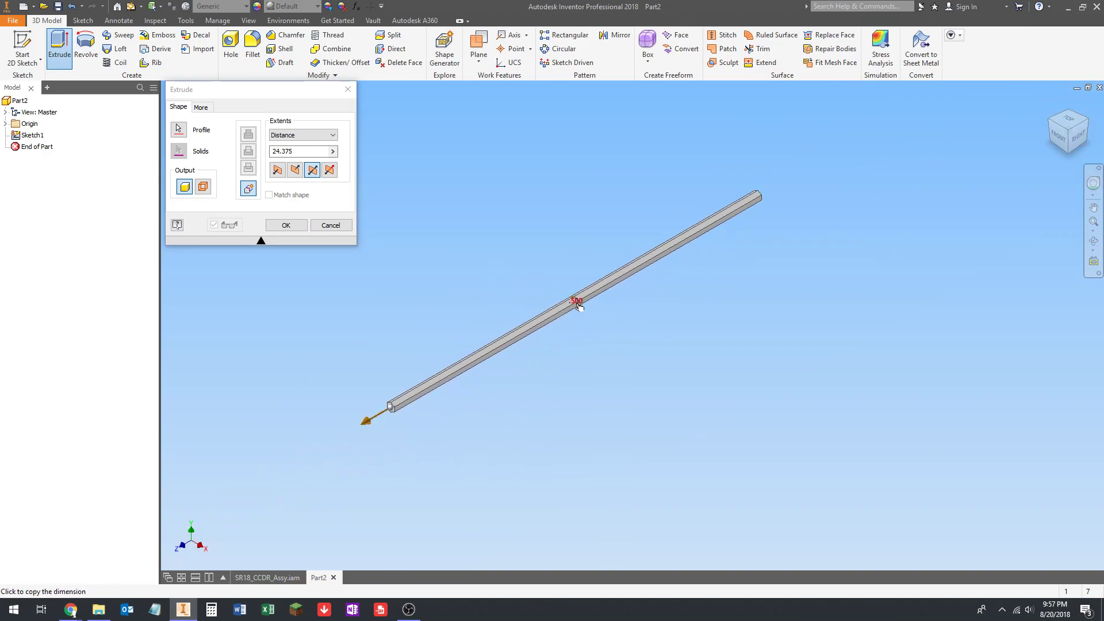
scroll(570, 322, "up", 5)
scroll(542, 354, "down", 5)
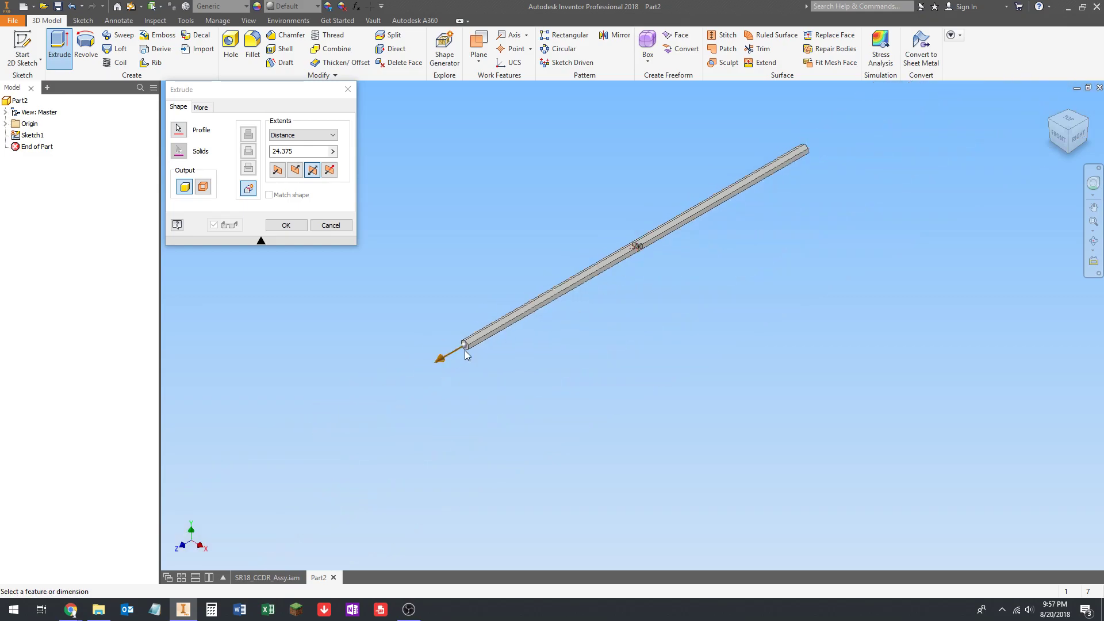
scroll(537, 224, "up", 5)
scroll(481, 287, "down", 6)
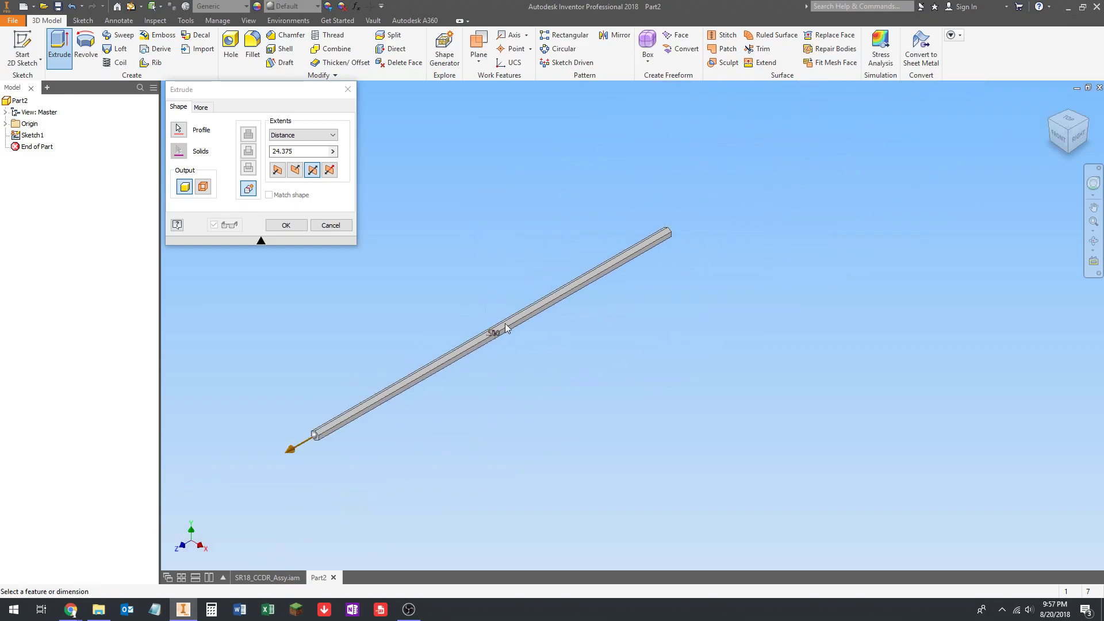
scroll(506, 327, "up", 5)
scroll(544, 363, "down", 5)
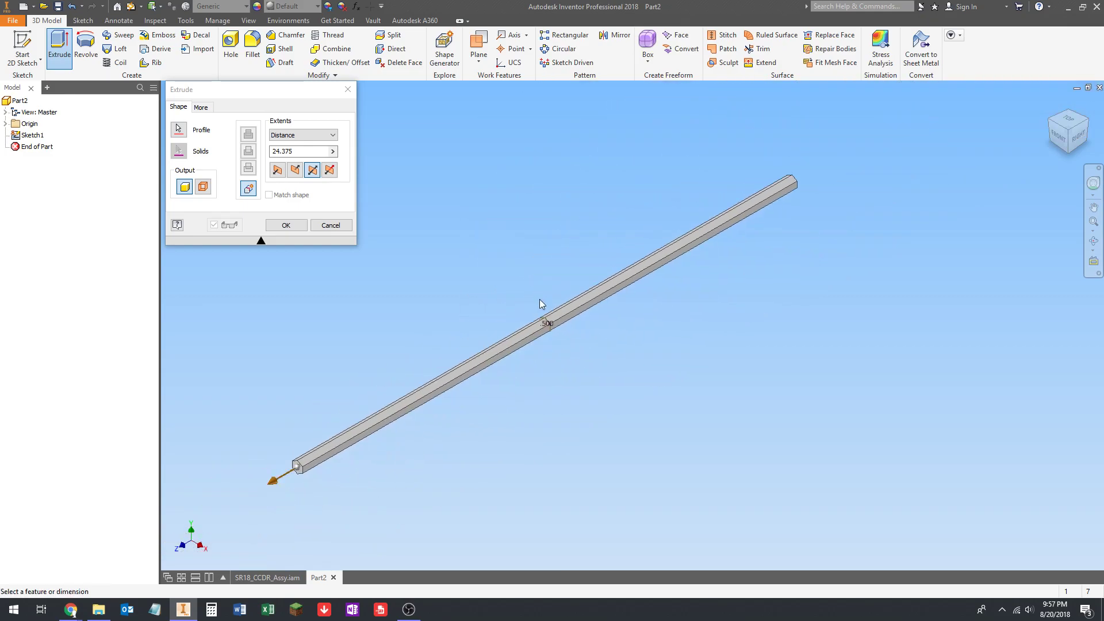
left_click(287, 225)
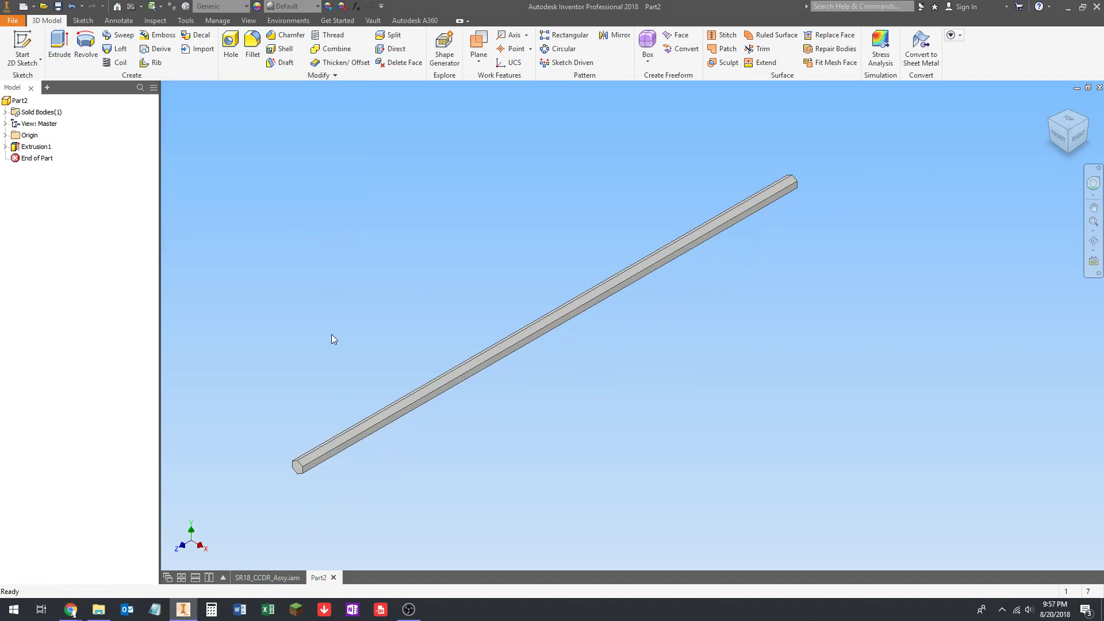
Assign Aluminum 7075 from the Autodesk Material Library as the hex shaft's material
left_click(221, 6)
scroll(245, 385, "down", 1)
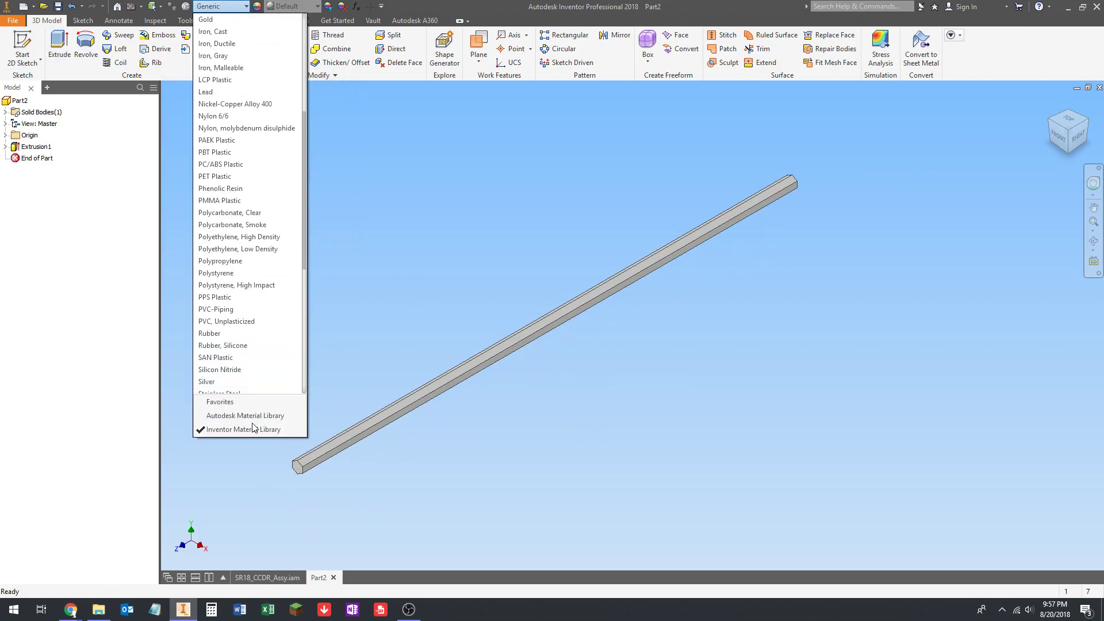
scroll(219, 345, "down", 6)
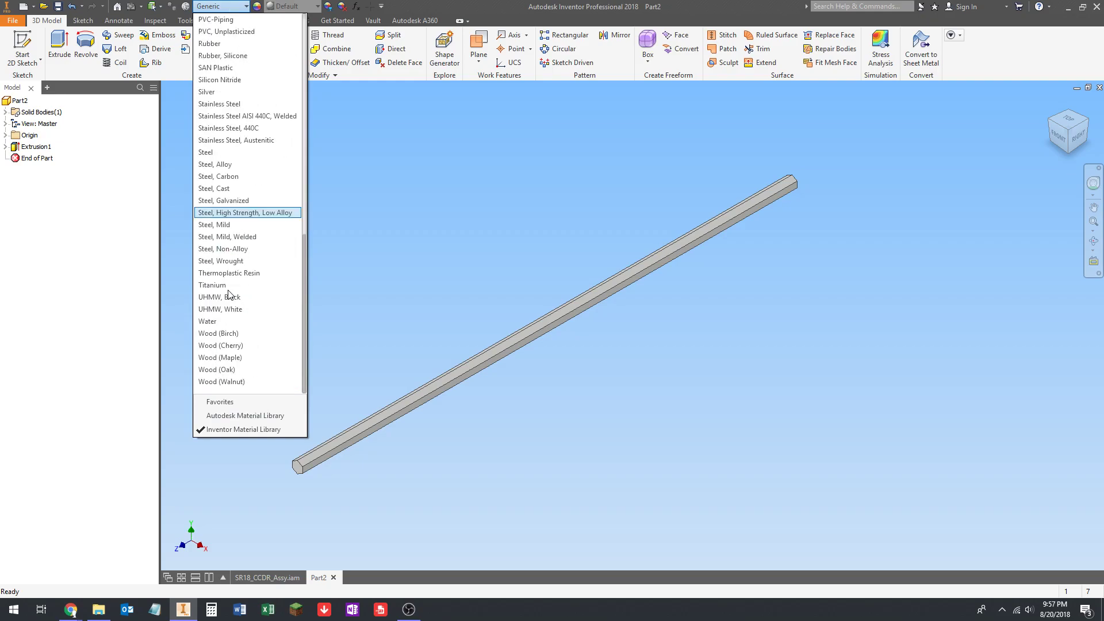
scroll(217, 382, "down", 1)
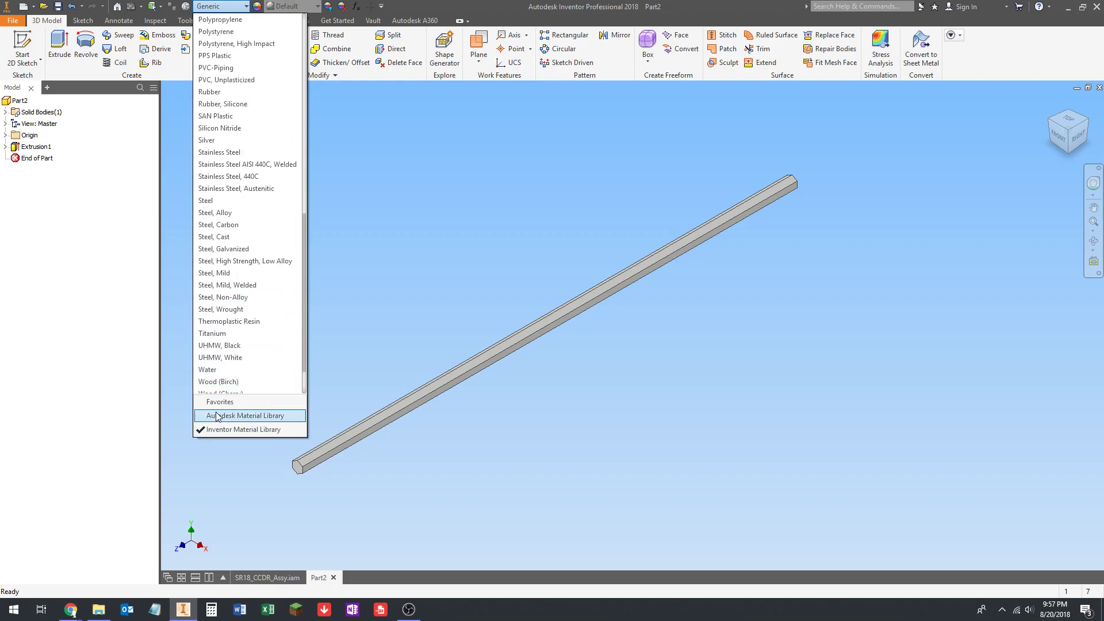
left_click(246, 6)
scroll(246, 316, "down", 17)
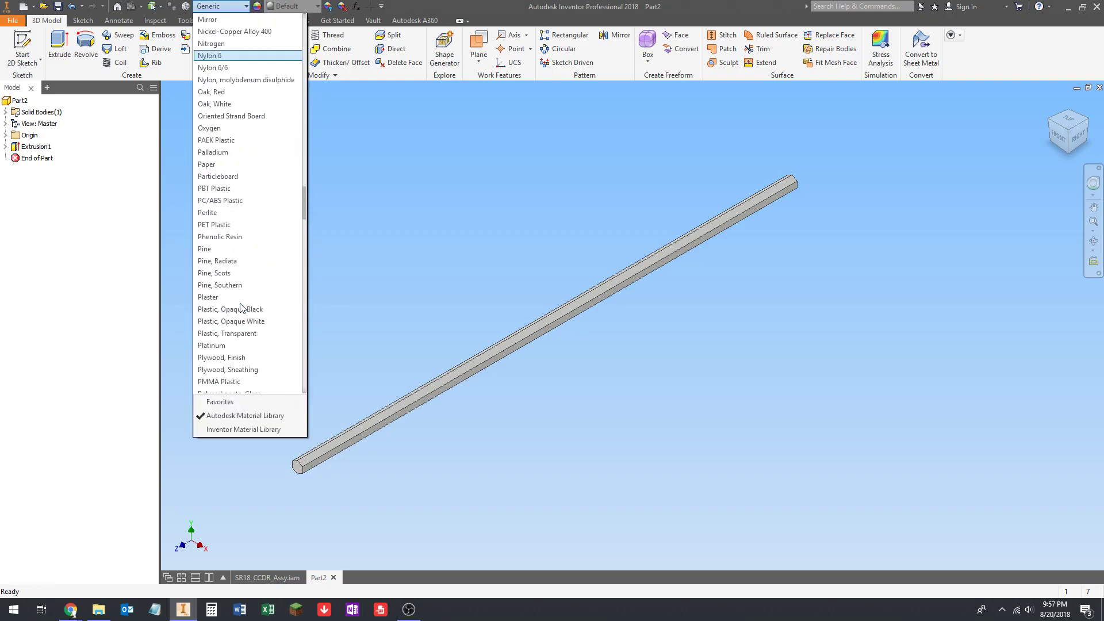
scroll(255, 279, "up", 9)
left_click_drag(300, 192, 306, 41)
scroll(260, 279, "down", 3)
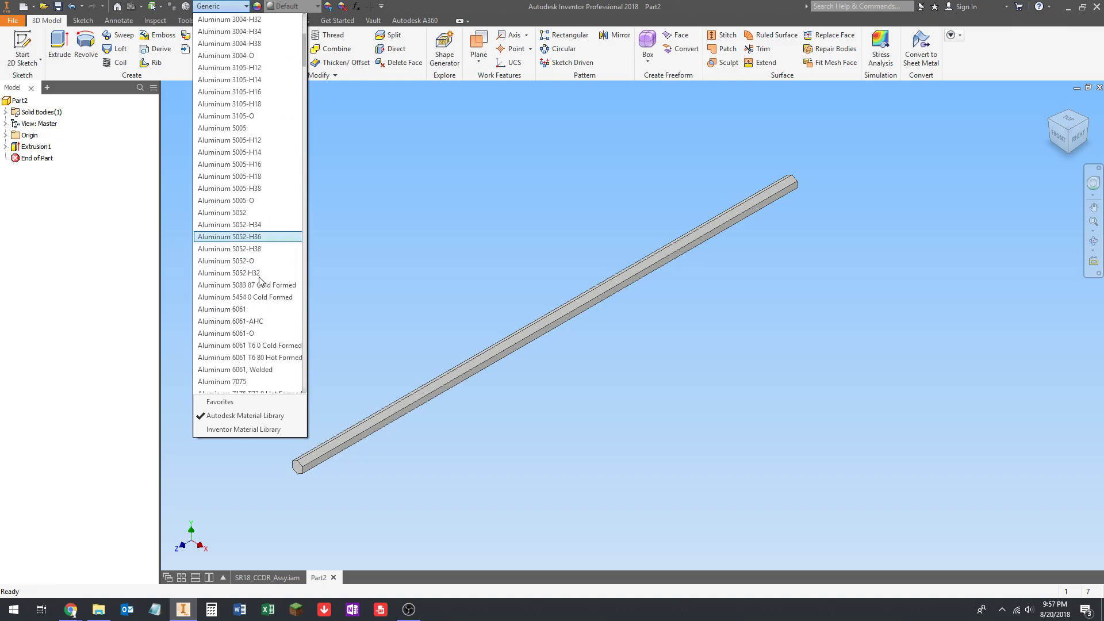
left_click(260, 315)
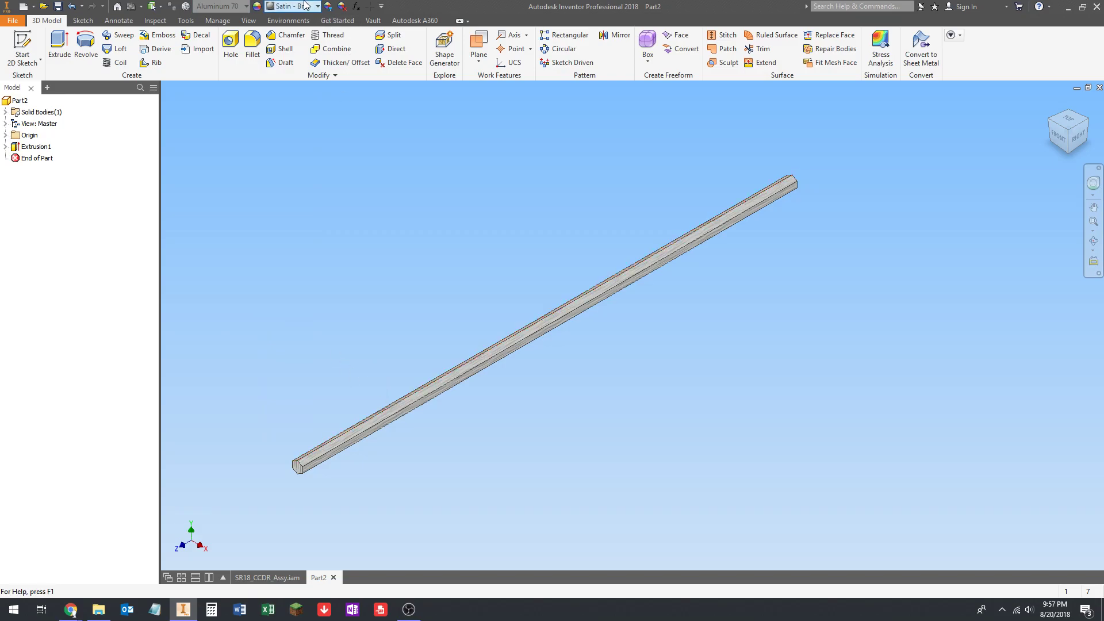
Set the hex shaft's appearance to Aluminum - Flat from the Inventor Material Library
left_click(306, 6)
scroll(316, 107, "up", 15)
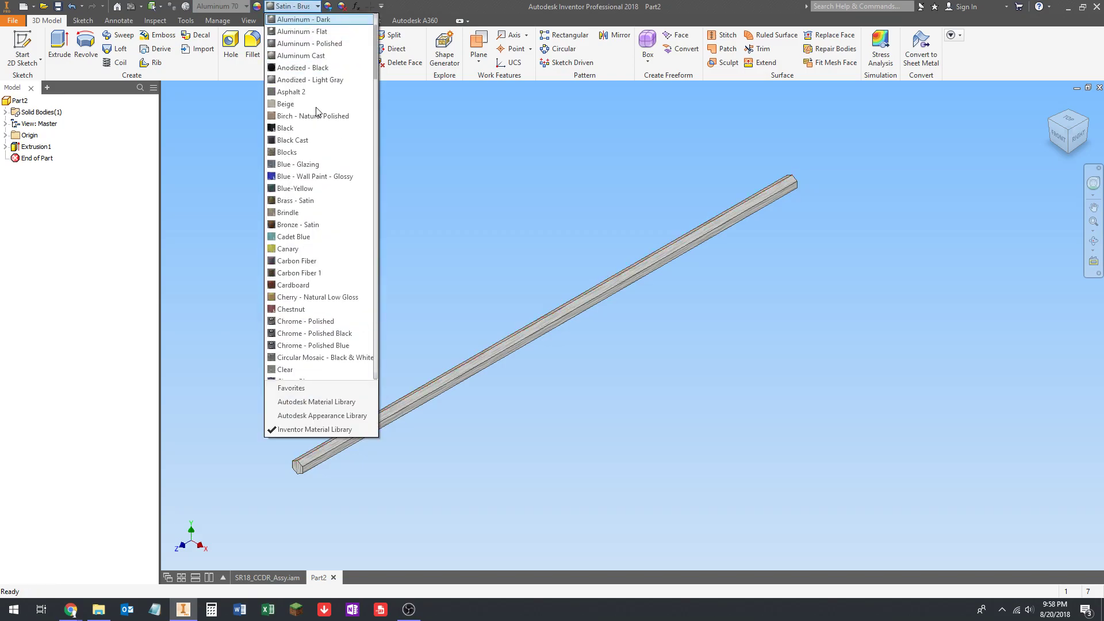
left_click(315, 32)
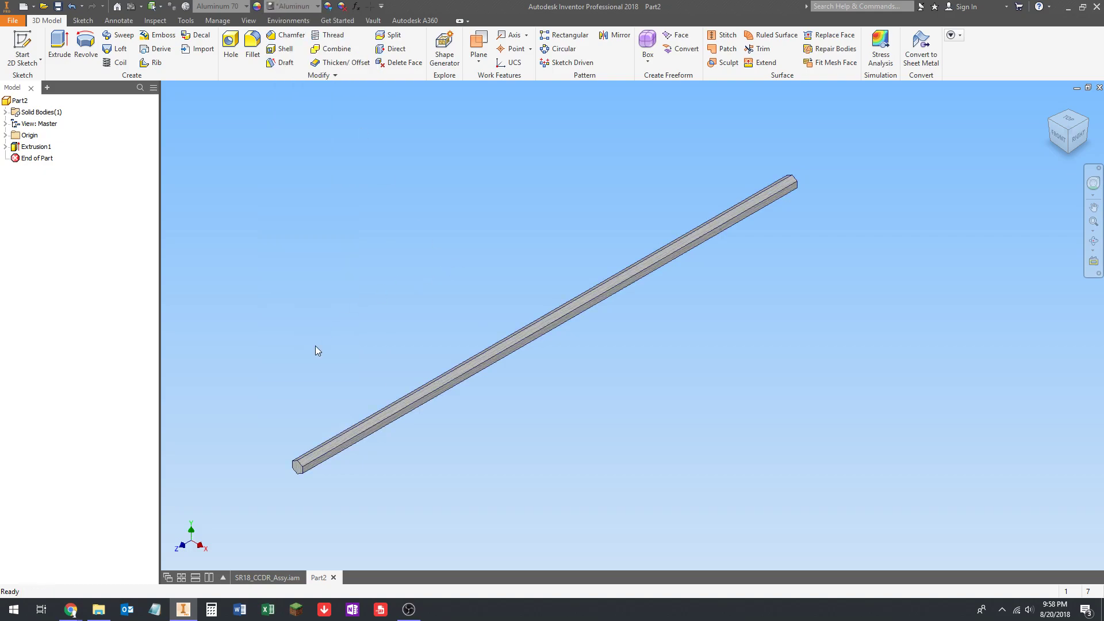
Turn on the visibility of the origin Z axis along the hex shaft and inspect it at the end face
middle_click_drag(288, 333, 363, 280)
middle_click_drag(506, 257, 480, 301)
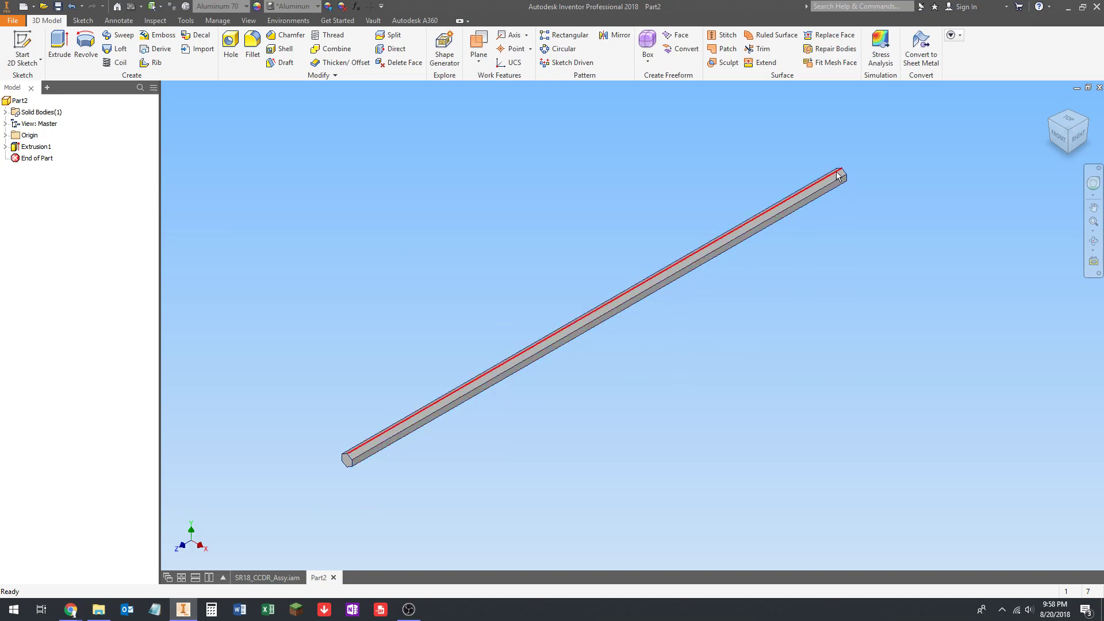
mouse_move(836, 173)
left_click(6, 136)
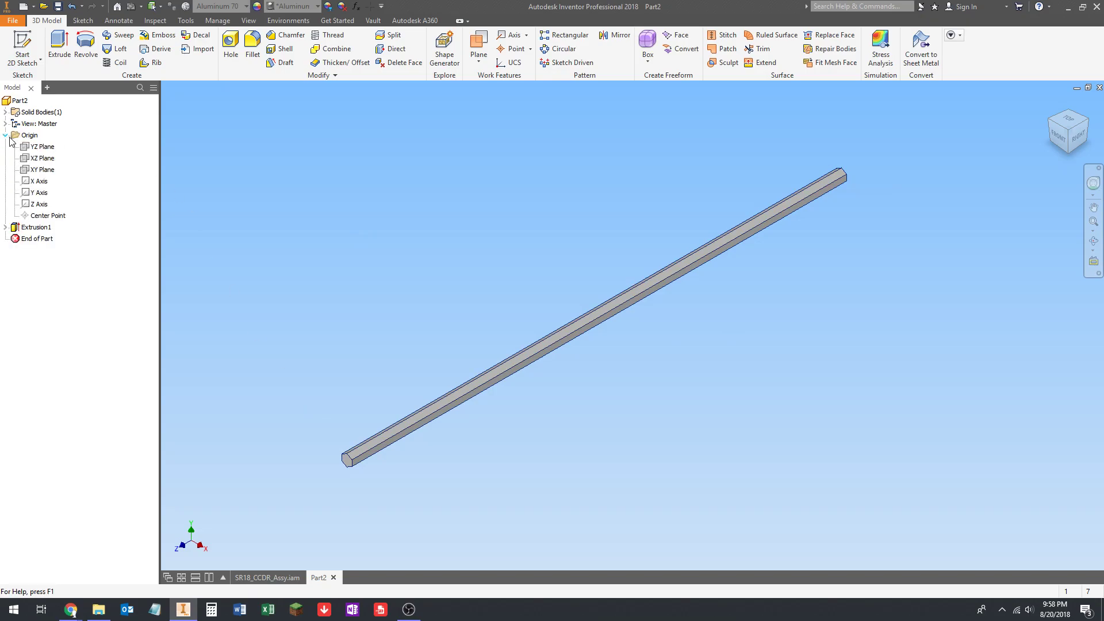
right_click(42, 204)
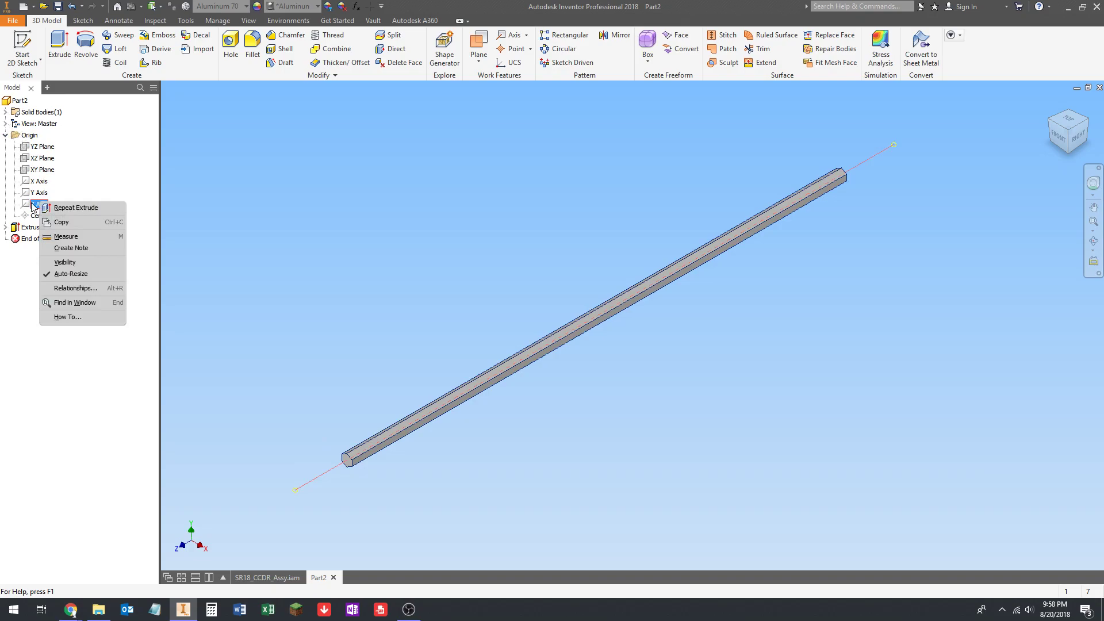
left_click(56, 264)
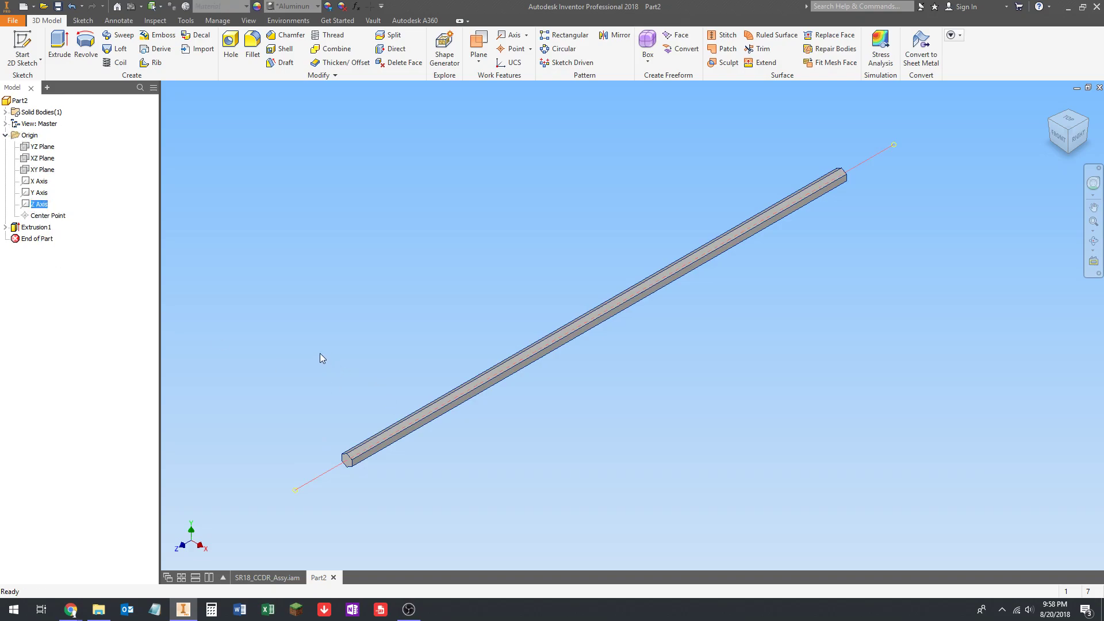
right_click(38, 204)
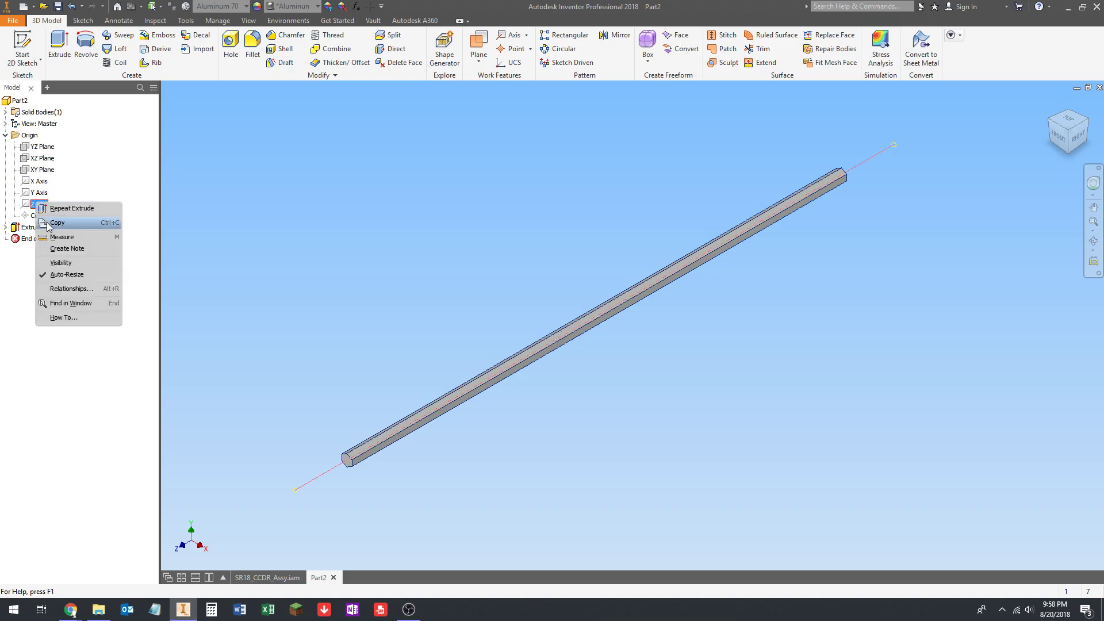
left_click(50, 265)
scroll(345, 457, "up", 5)
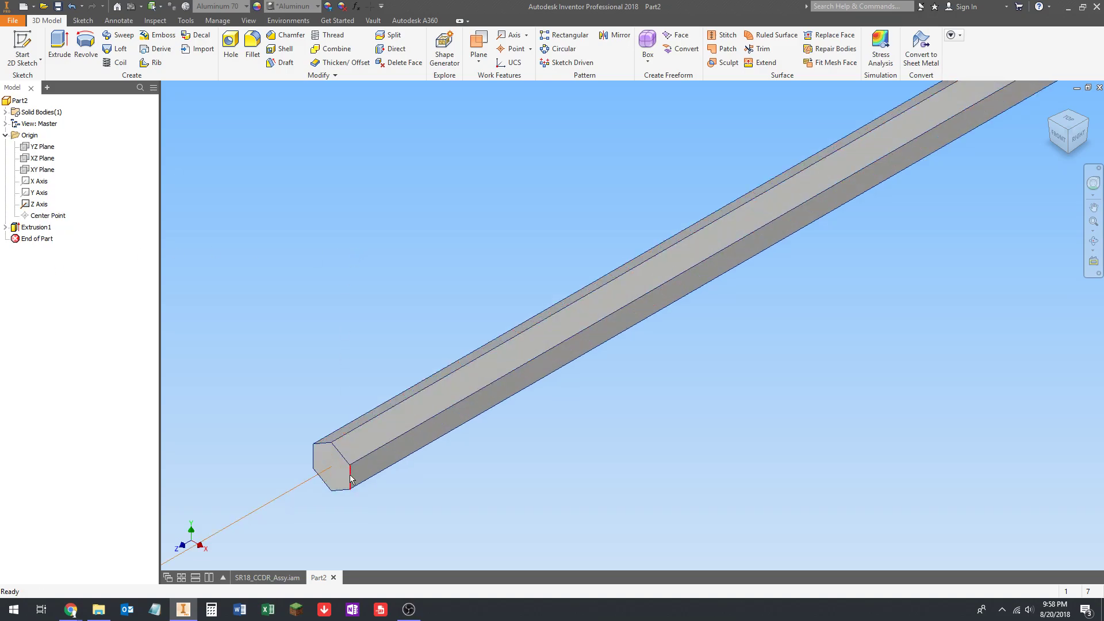
scroll(423, 365, "up", 3)
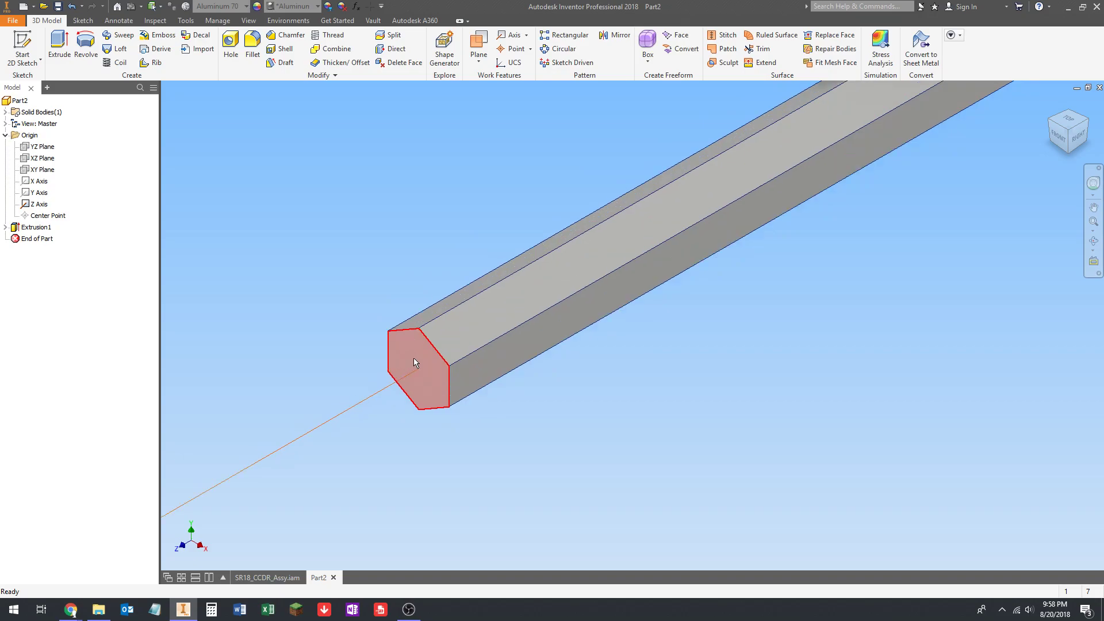
Reopen the hexagon's sketch, examine how the Z axis passes through its center point from several angles, and finish the sketch
left_click(5, 227)
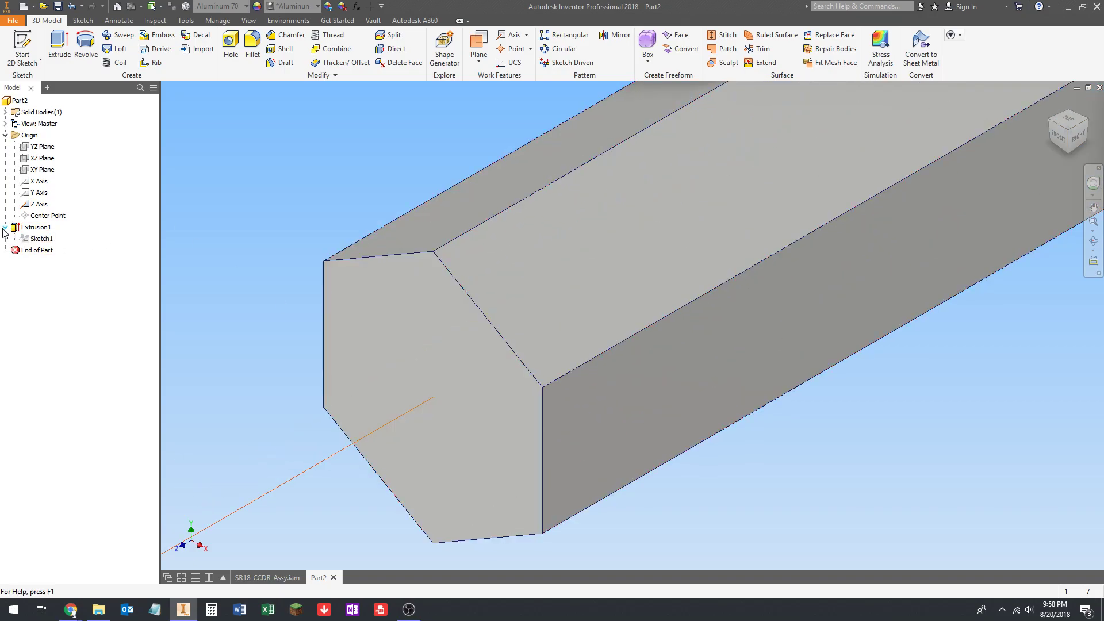
double_click(36, 240)
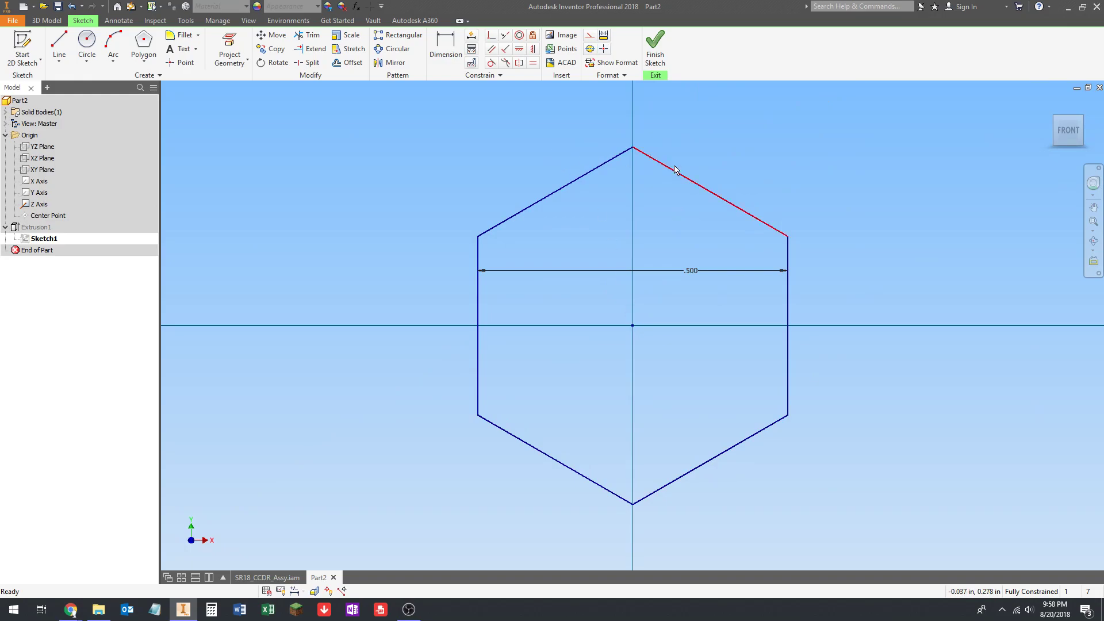
left_click(633, 328)
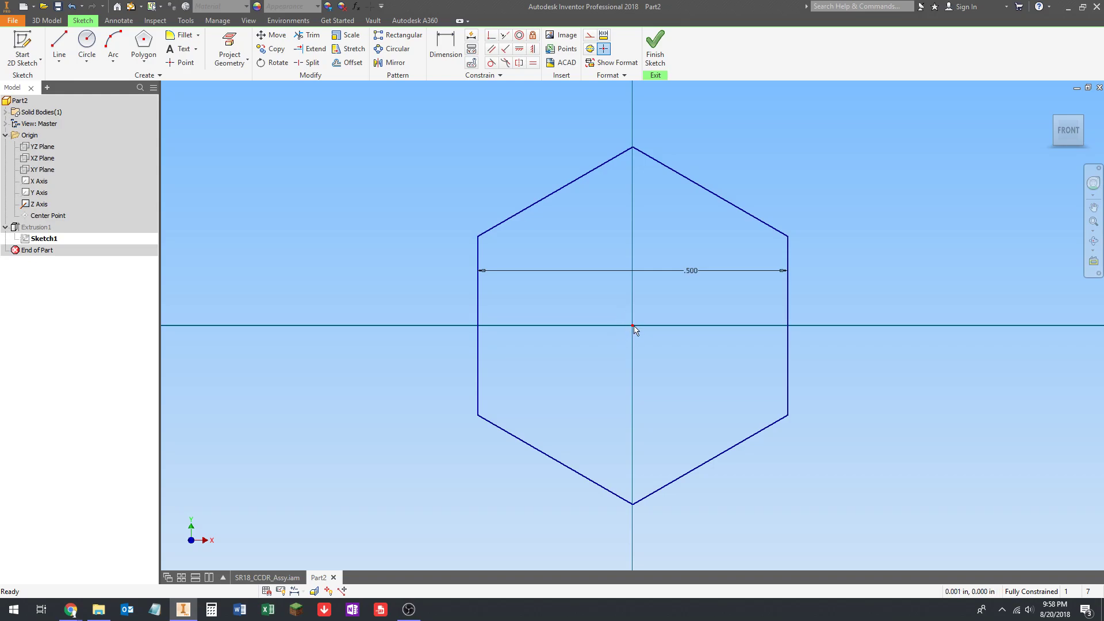
scroll(641, 254, "up", 3)
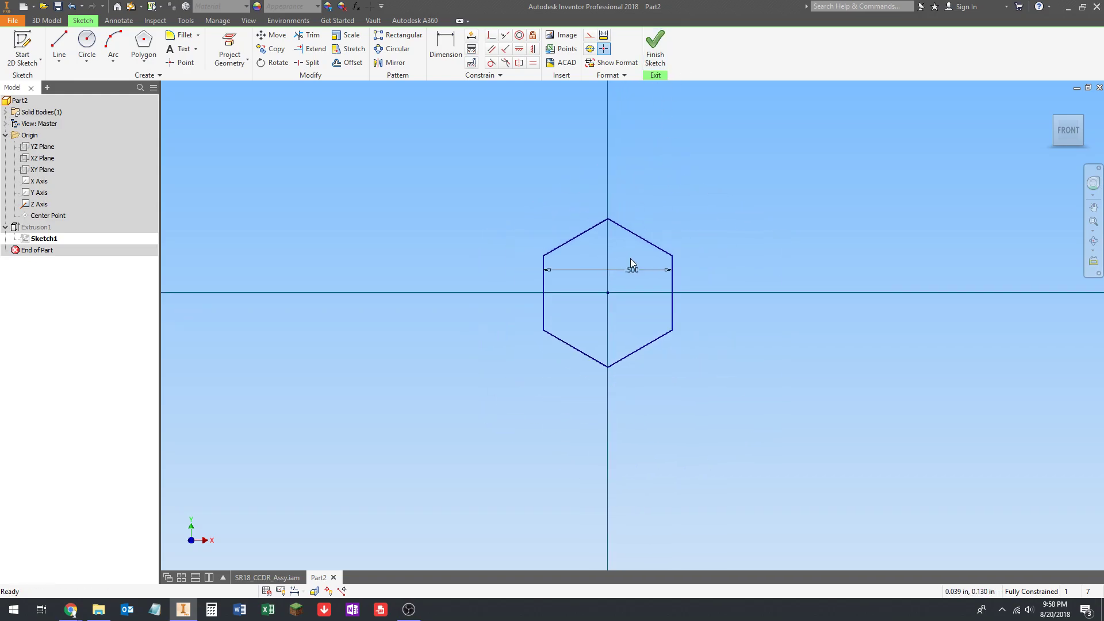
middle_click_drag(633, 263, 654, 174, "shift")
scroll(661, 207, "up", 5)
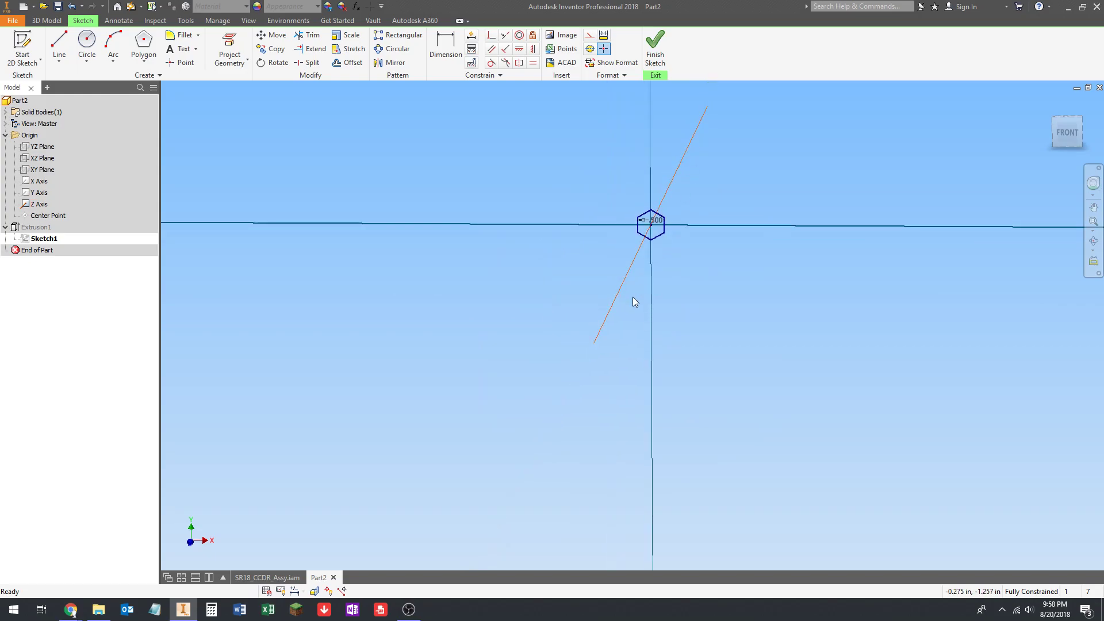
scroll(652, 232, "down", 10)
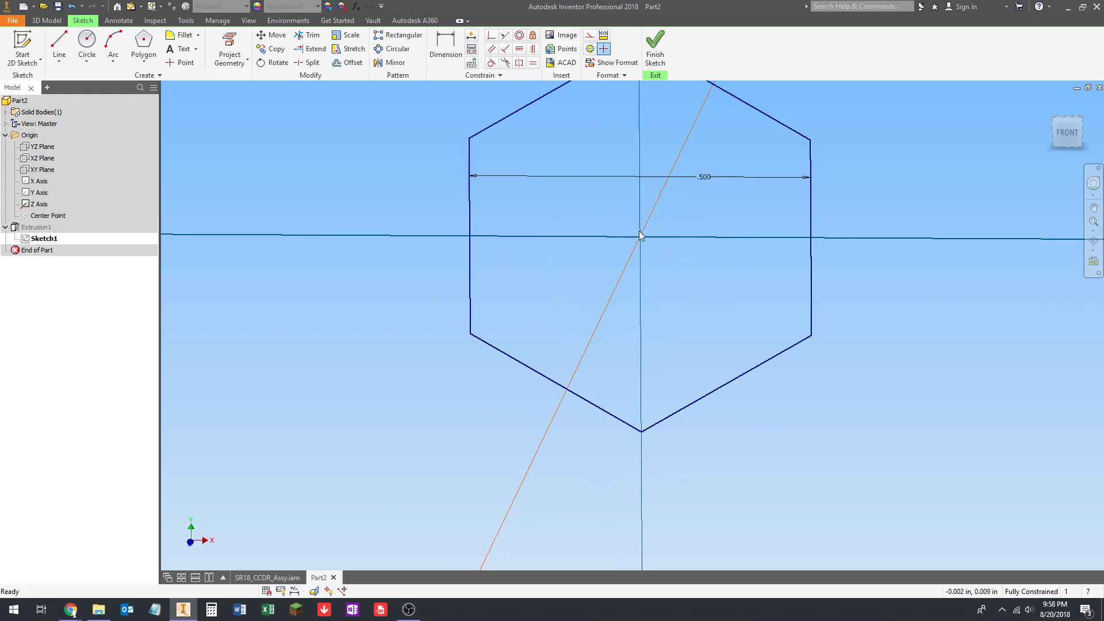
scroll(584, 284, "up", 2)
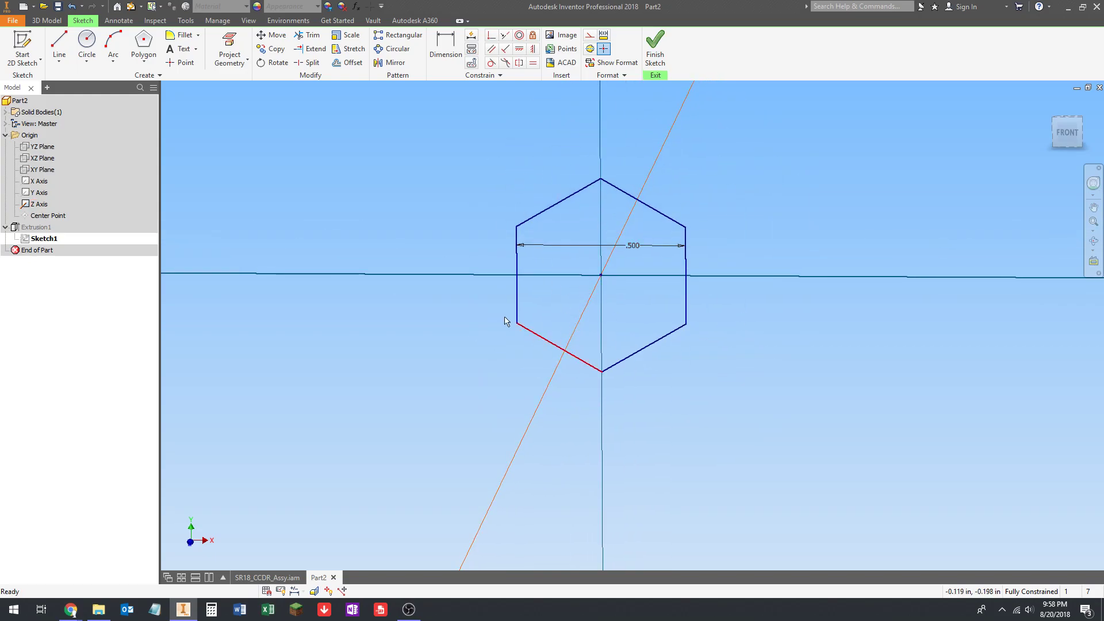
scroll(601, 267, "up", 4)
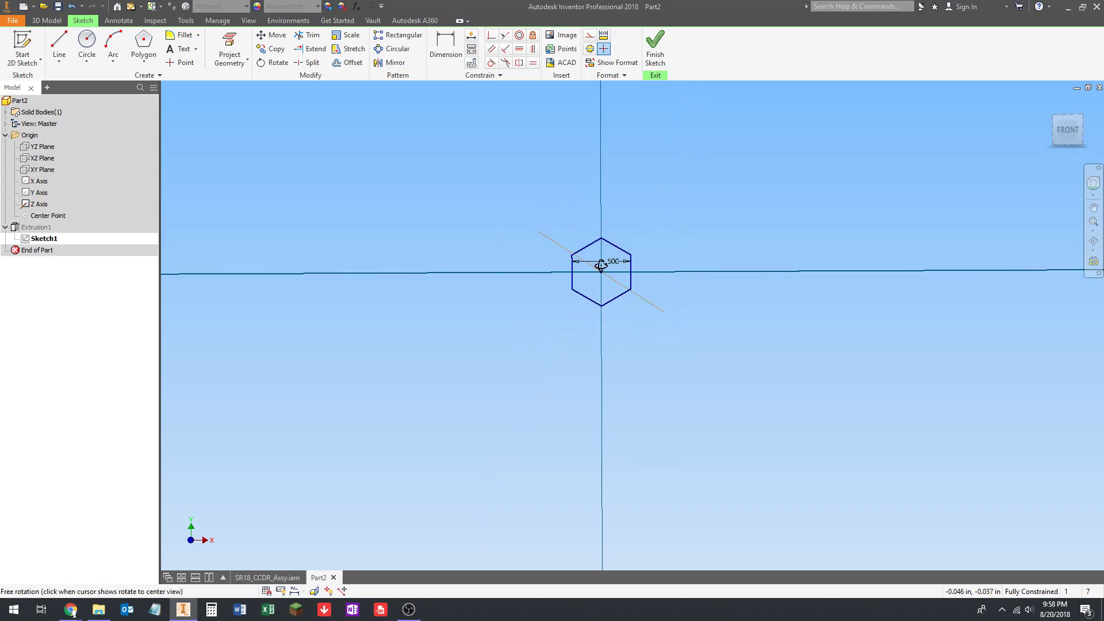
scroll(609, 264, "down", 5)
scroll(609, 261, "up", 3)
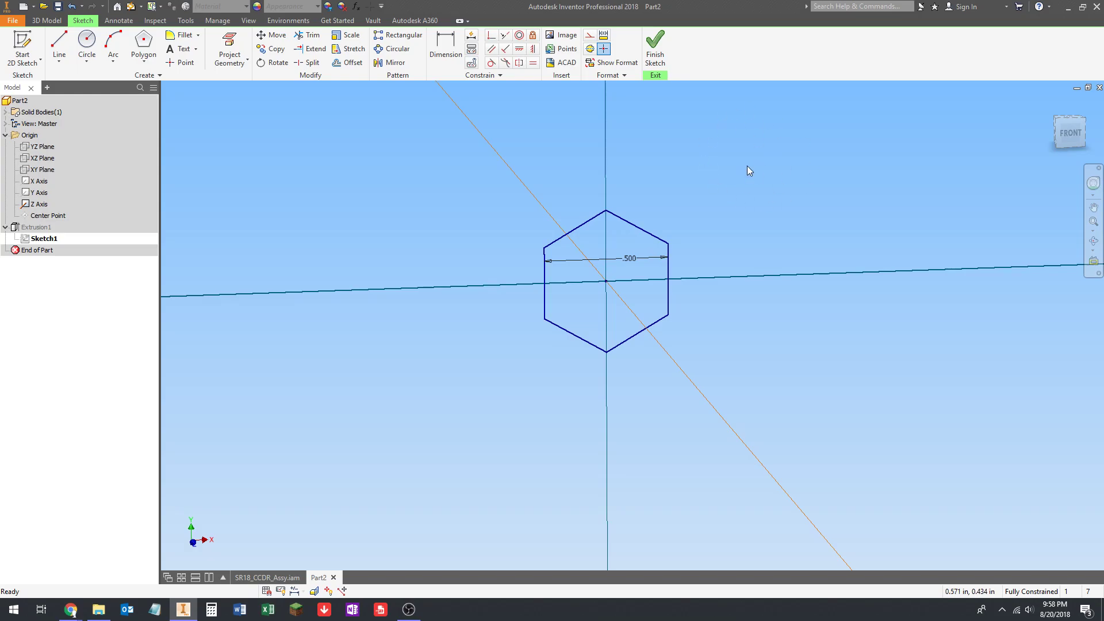
scroll(724, 178, "up", 2)
left_click(645, 61)
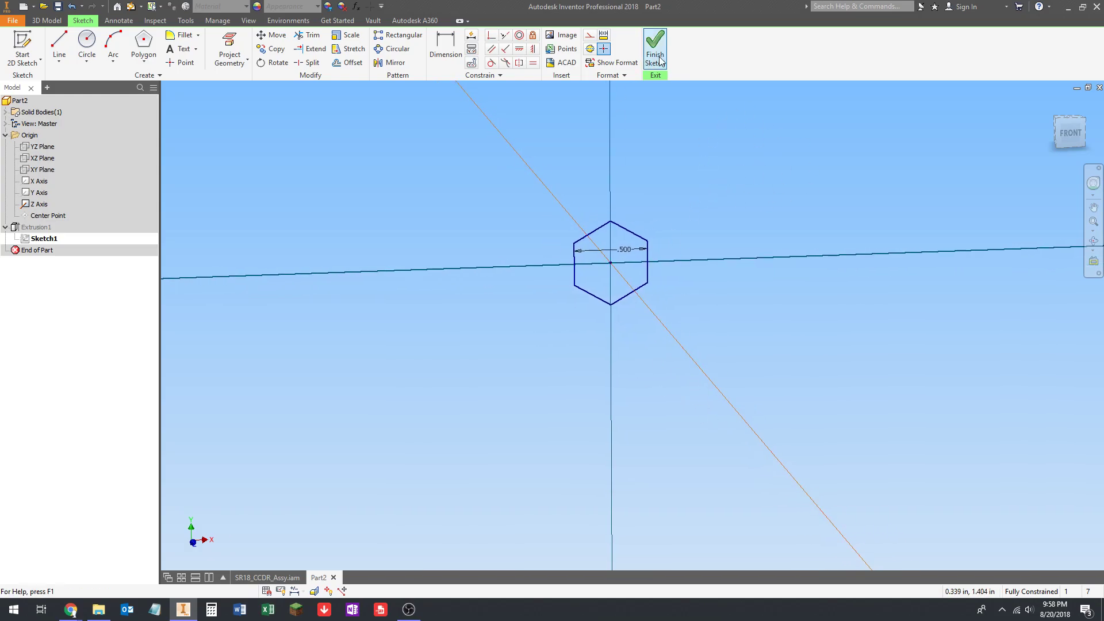
Examine the Z axis at the shaft's end face and review the available methods for creating a work axis
middle_click_drag(652, 382, 529, 365, "shift")
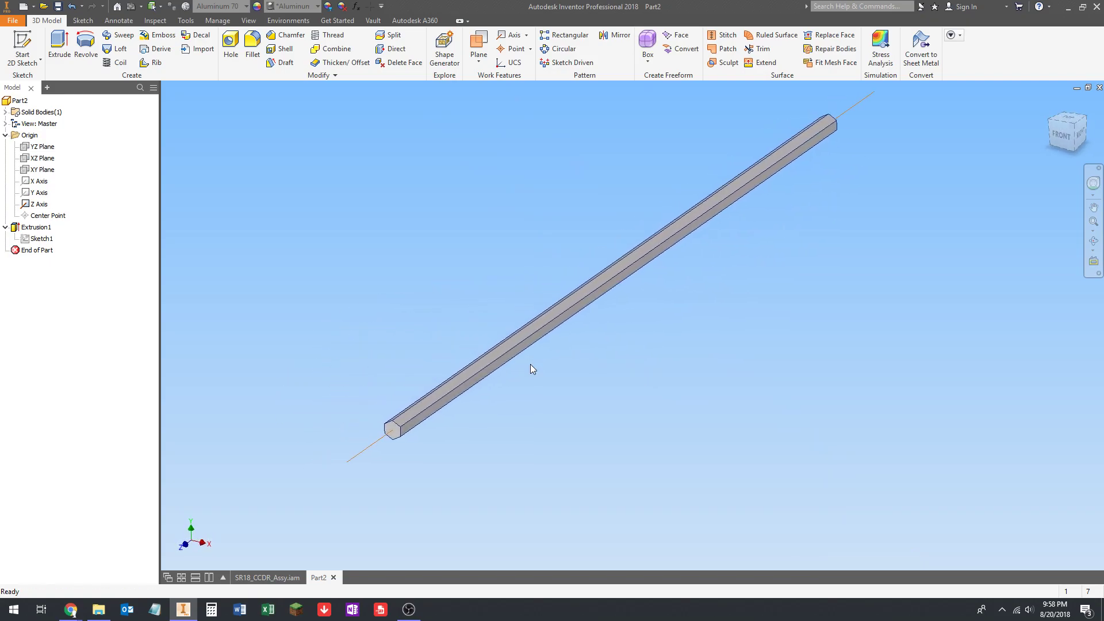
scroll(392, 429, "down", 10)
scroll(373, 414, "up", 5)
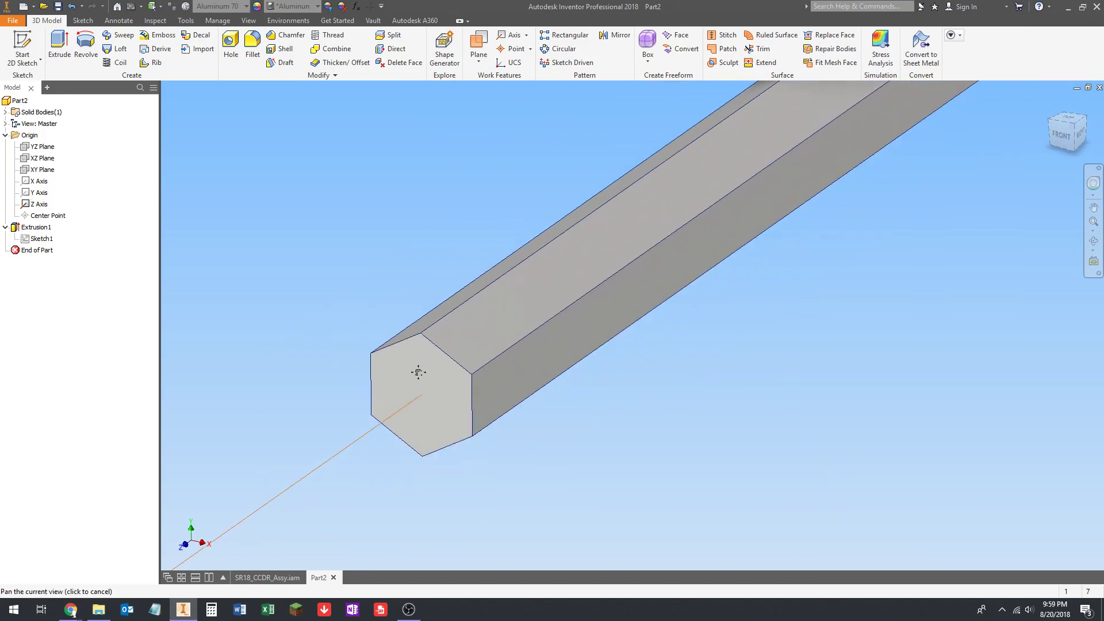
scroll(373, 272, "up", 3)
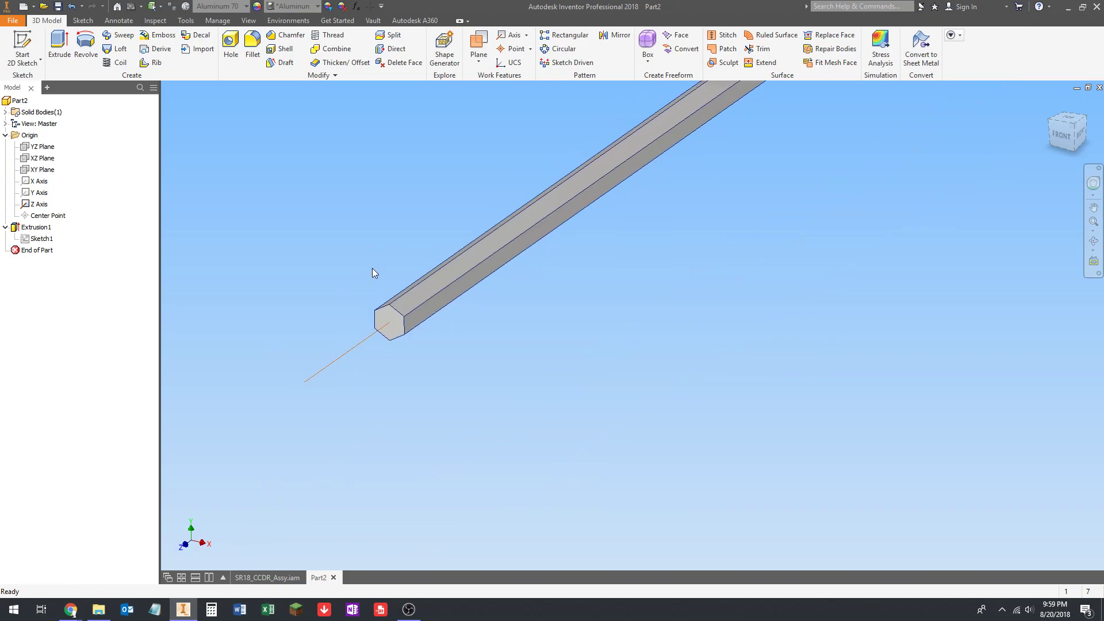
left_click(527, 36)
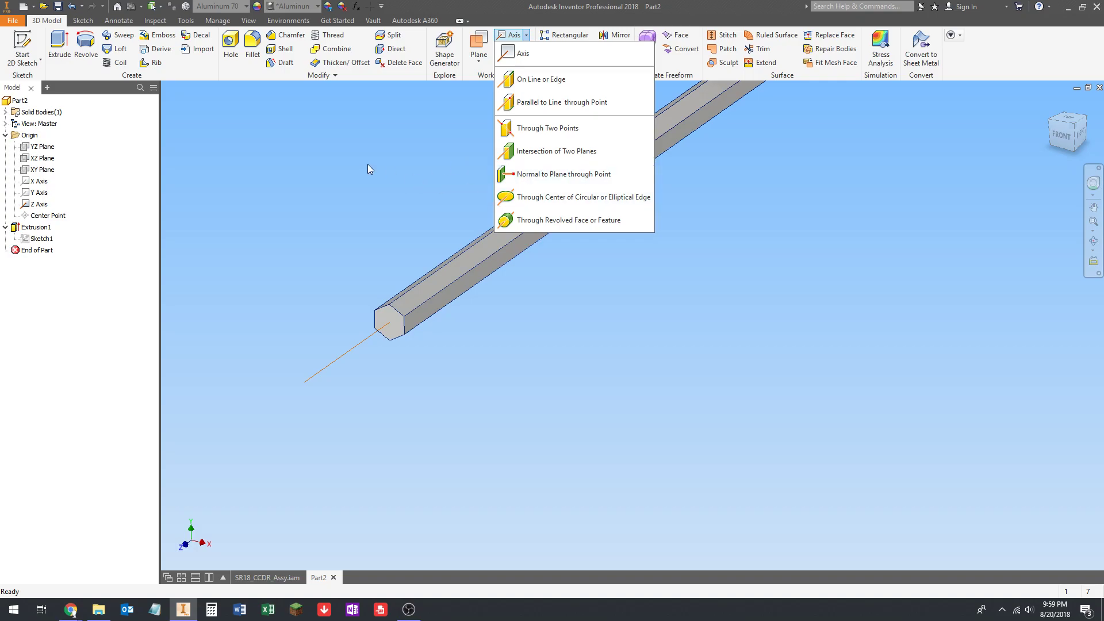
left_click(436, 175)
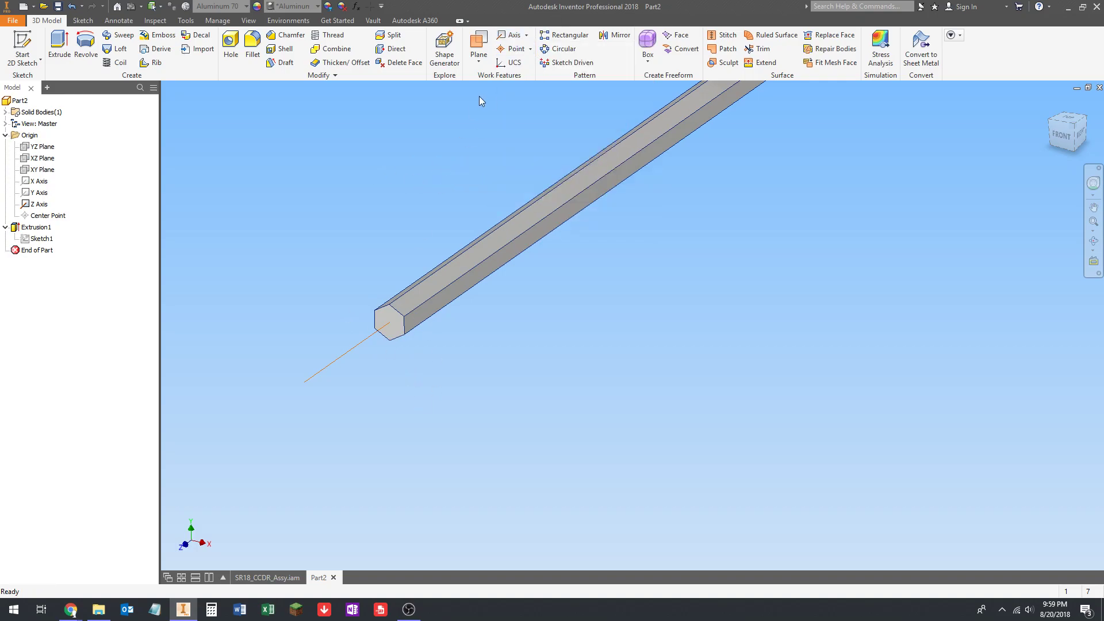
Restore the home view, collapse the origin and extrusion entries, and save the part as SR18_CCDR_005 in the CAD Class Drum Roller folder
middle_click_drag(374, 375, 450, 363)
key("F6")
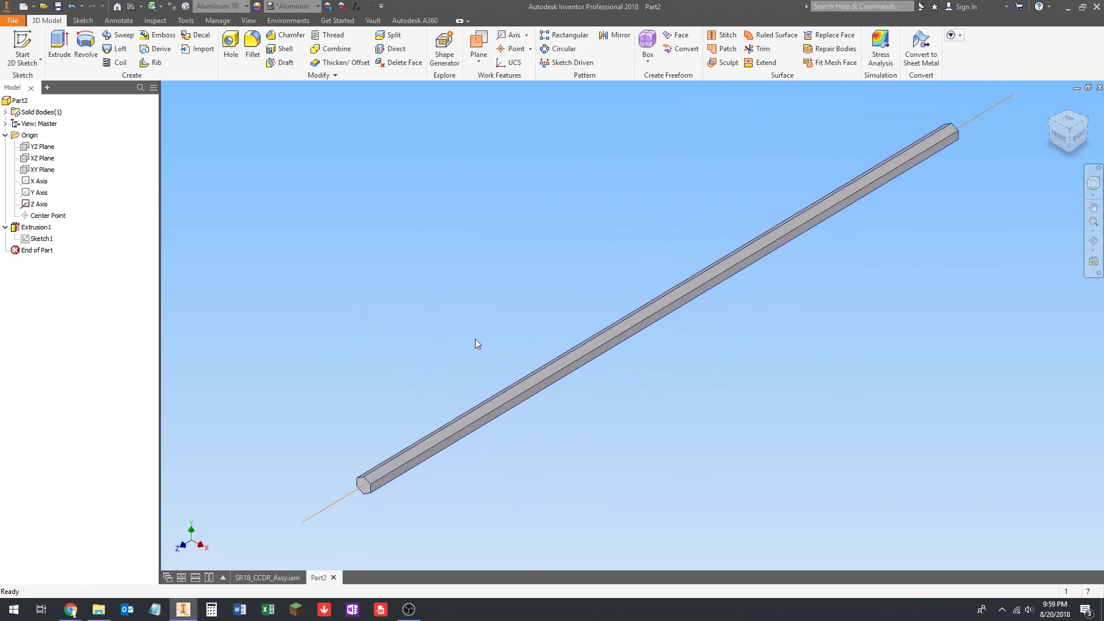
left_click(6, 135)
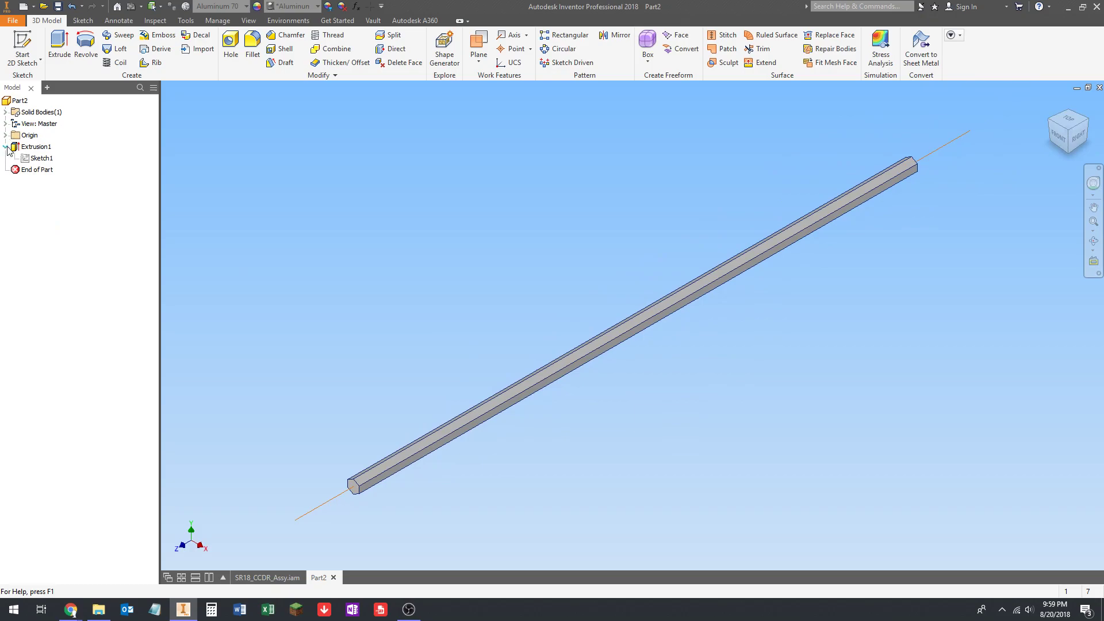
left_click(57, 7)
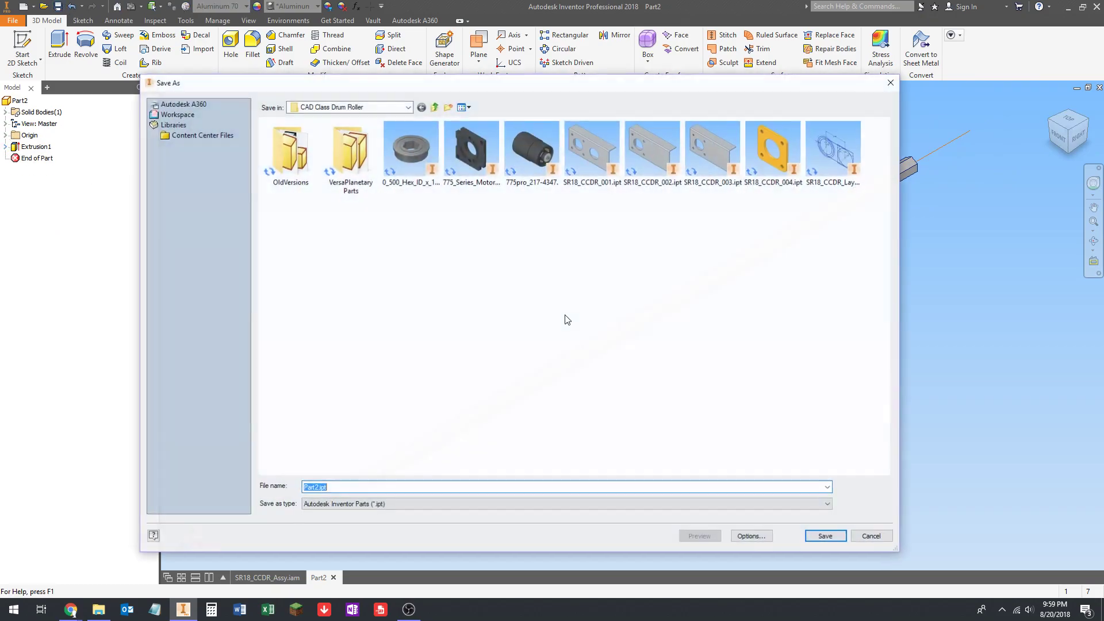
double_click(349, 488)
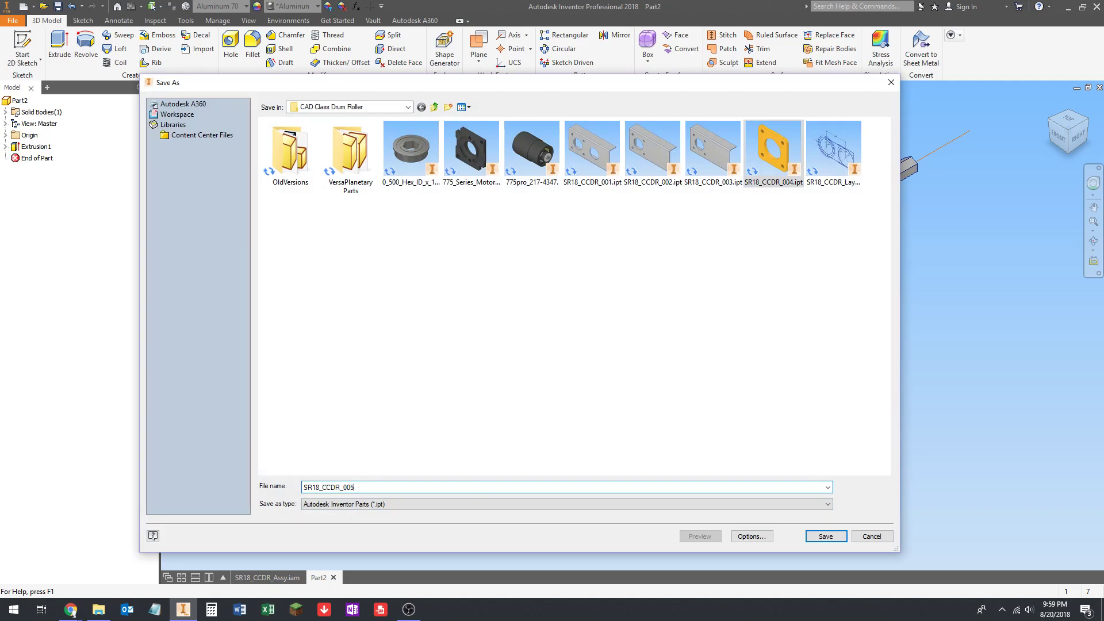
type("SR18_CCDR_005")
key("Return")
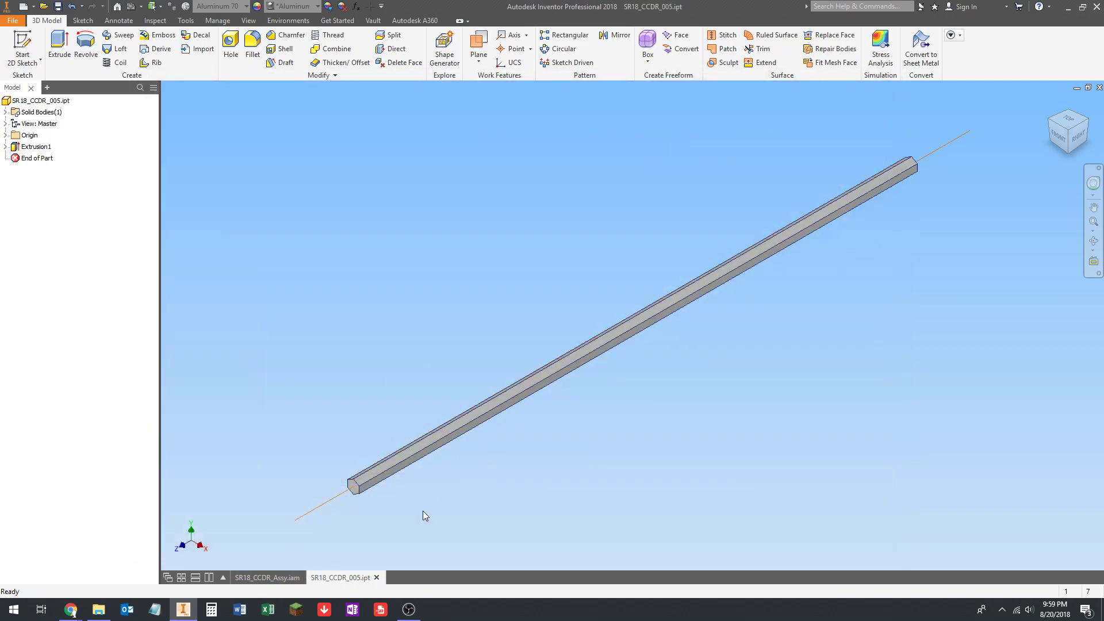
Place one instance of SR18_CCDR_005 in the SR18_CCDR_Assy assembly, in open space above the two tubes
left_click(268, 577)
middle_click_drag(499, 286, 571, 302)
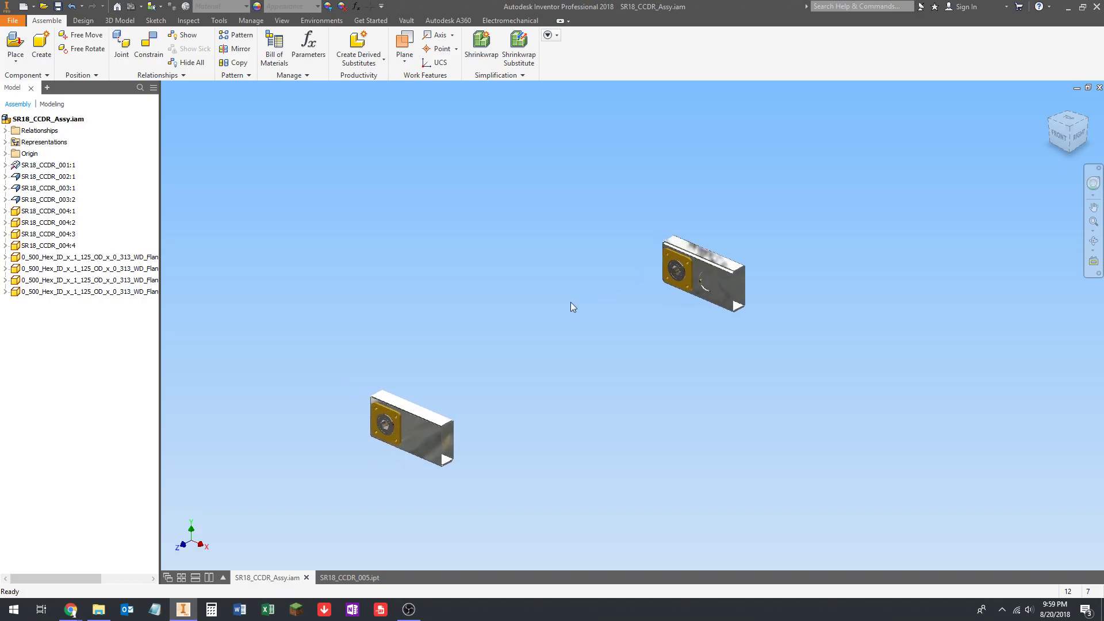
middle_click_drag(513, 365, 552, 330)
right_click_drag(573, 174, 574, 151)
right_click_drag(586, 253, 589, 244)
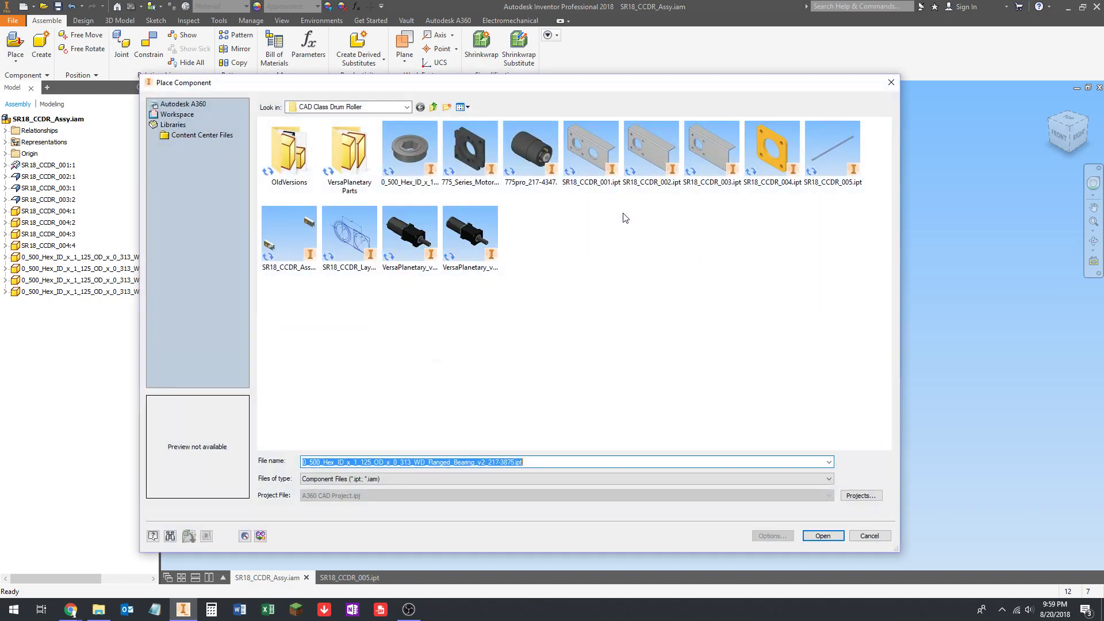
left_click(853, 164)
left_click(823, 538)
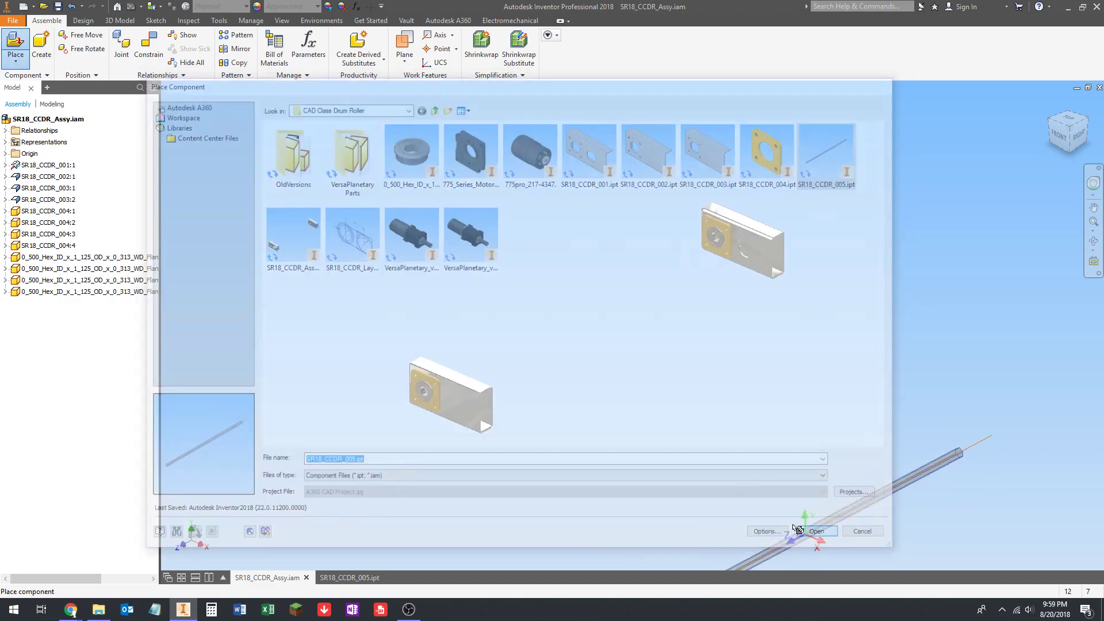
left_click(546, 214)
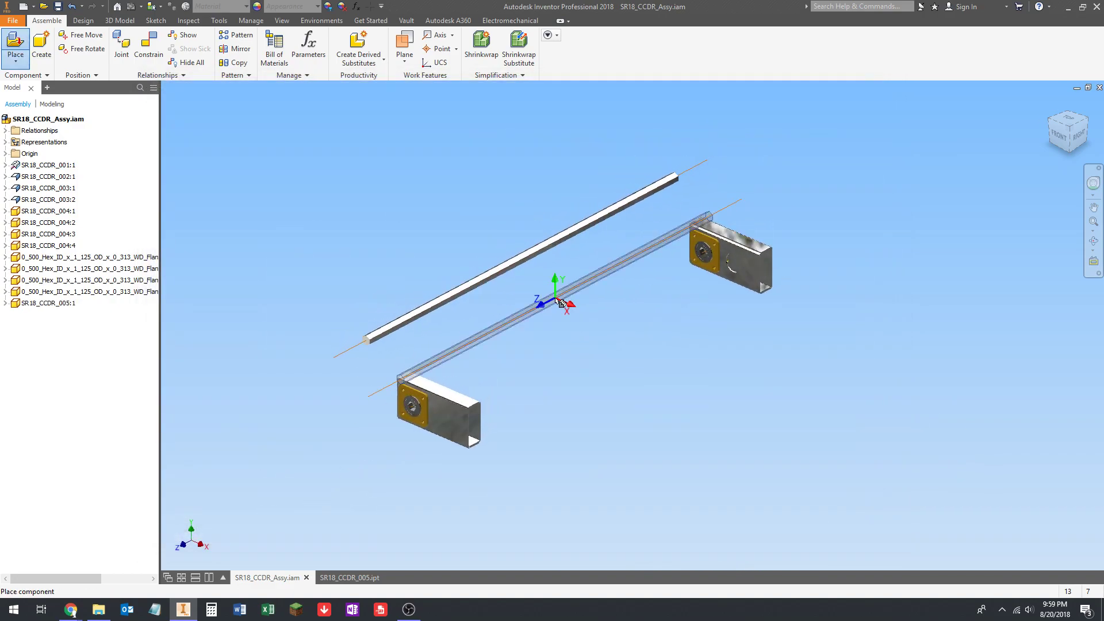
key("Escape")
Mate the hex shaft's center axis to the axis of the outer hex bearing on the front tube, with a 0.000 in offset
left_click(149, 47)
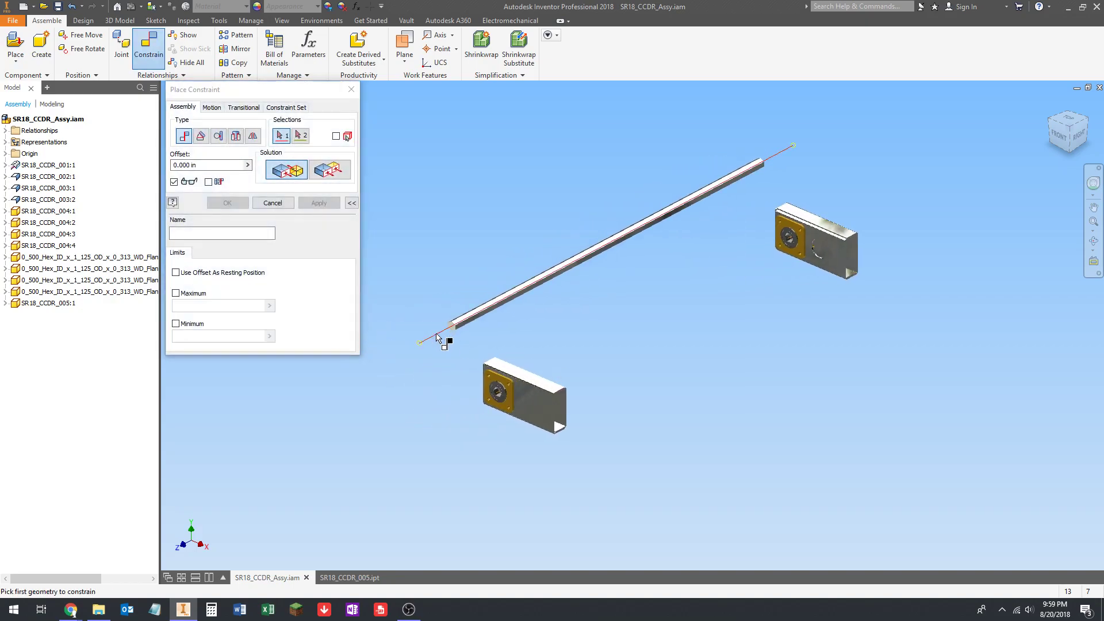
left_click(437, 338)
scroll(498, 395, "up", 5)
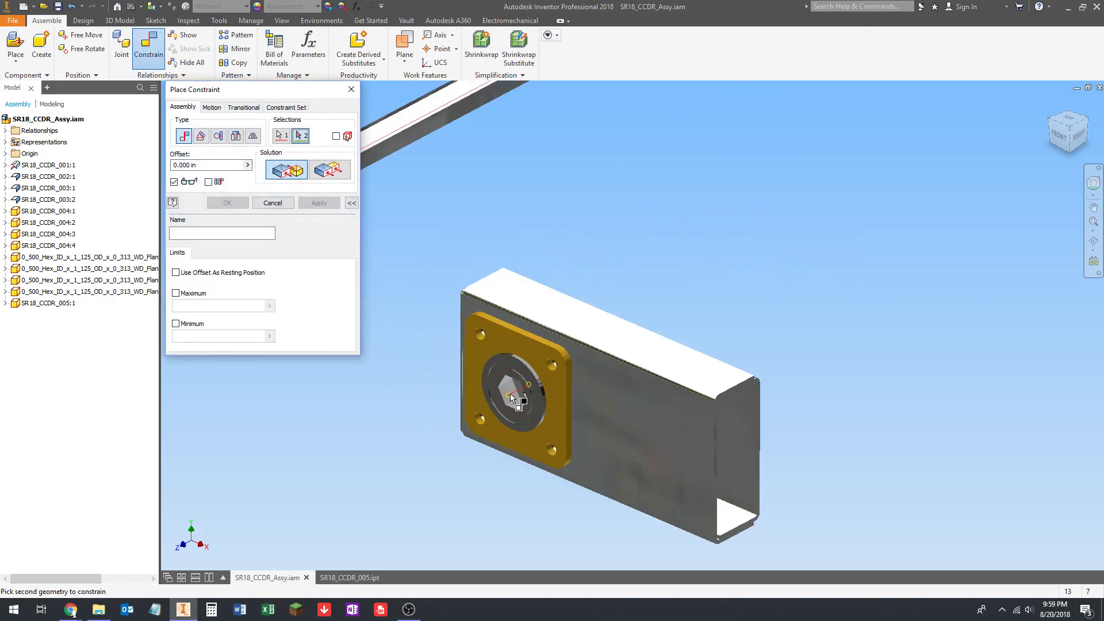
left_click(511, 397)
left_click(319, 203)
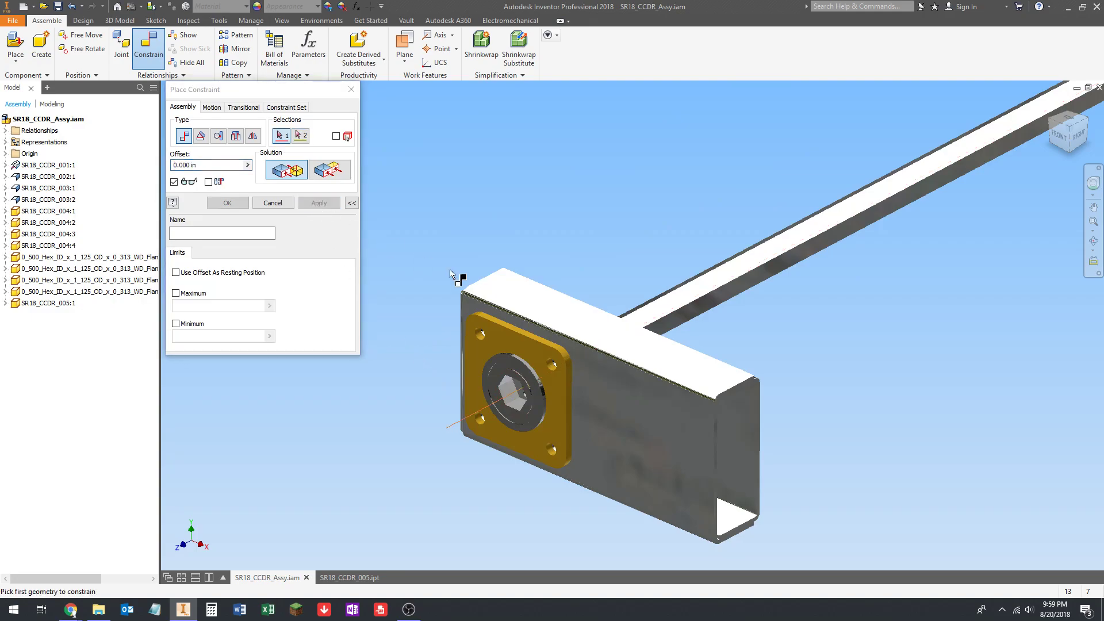
middle_click_drag(451, 276, 526, 310, "shift")
scroll(555, 328, "down", 3)
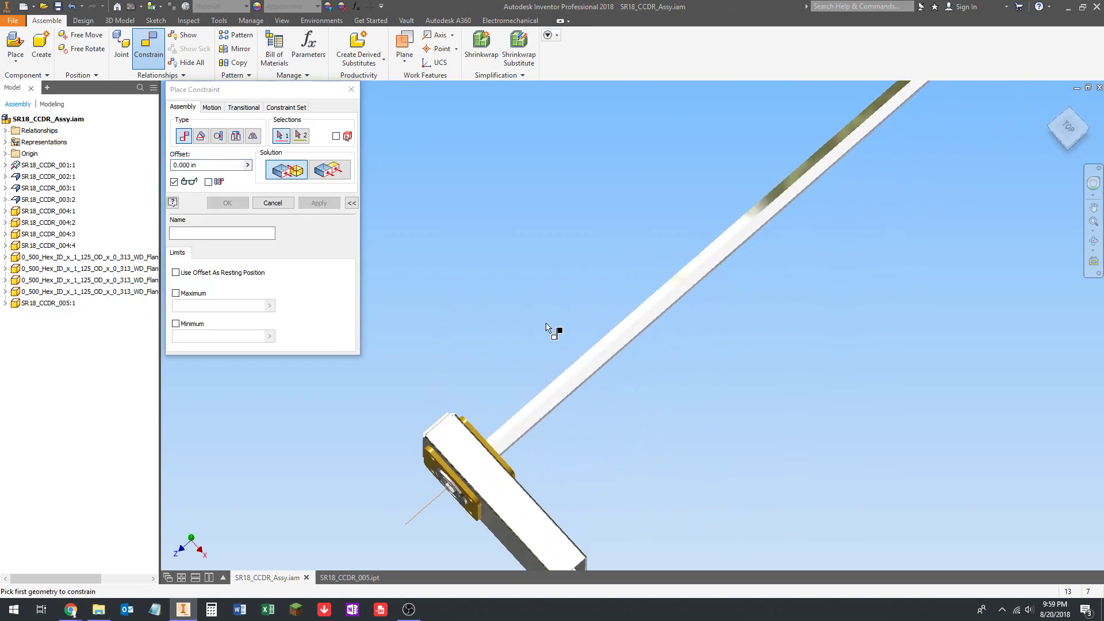
Slide the hex shaft along its axis until its end protrudes through the front tube's outer bearing
key("Escape")
left_click_drag(545, 356, 446, 373)
left_click(445, 373)
scroll(445, 373, "down", 2)
mouse_move(445, 373)
middle_mouse_down()
mouse_move(438, 414)
mouse_move(442, 379)
middle_mouse_up()
scroll(458, 371, "up", 6)
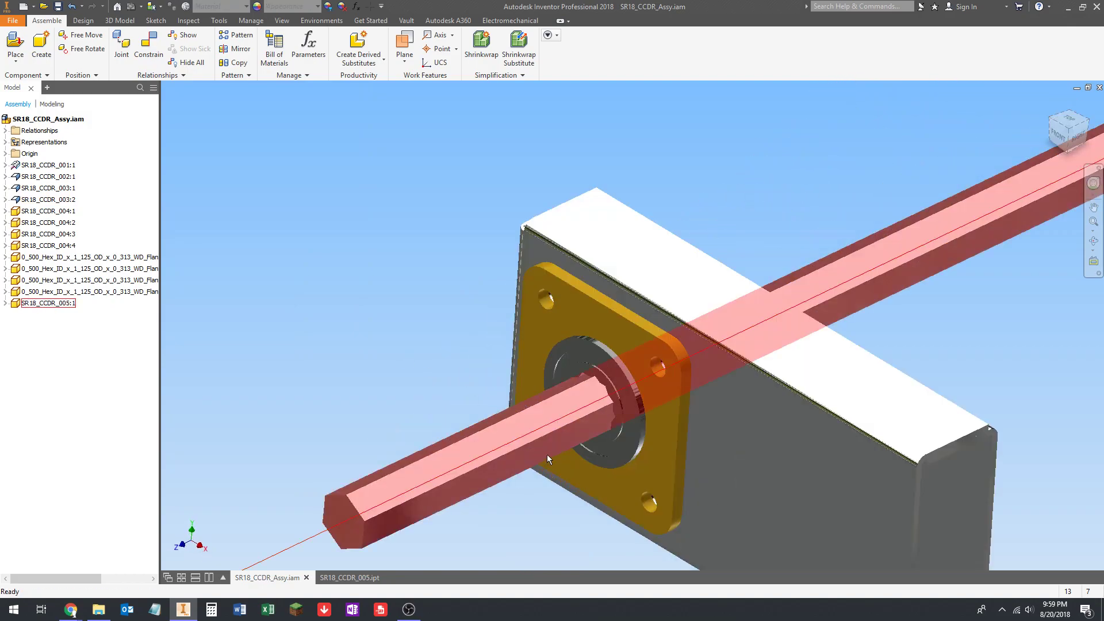
Examine the alignment of the shaft's hex profile with the front bearing's hex bore up close and from farther away
scroll(578, 374, "up", 5)
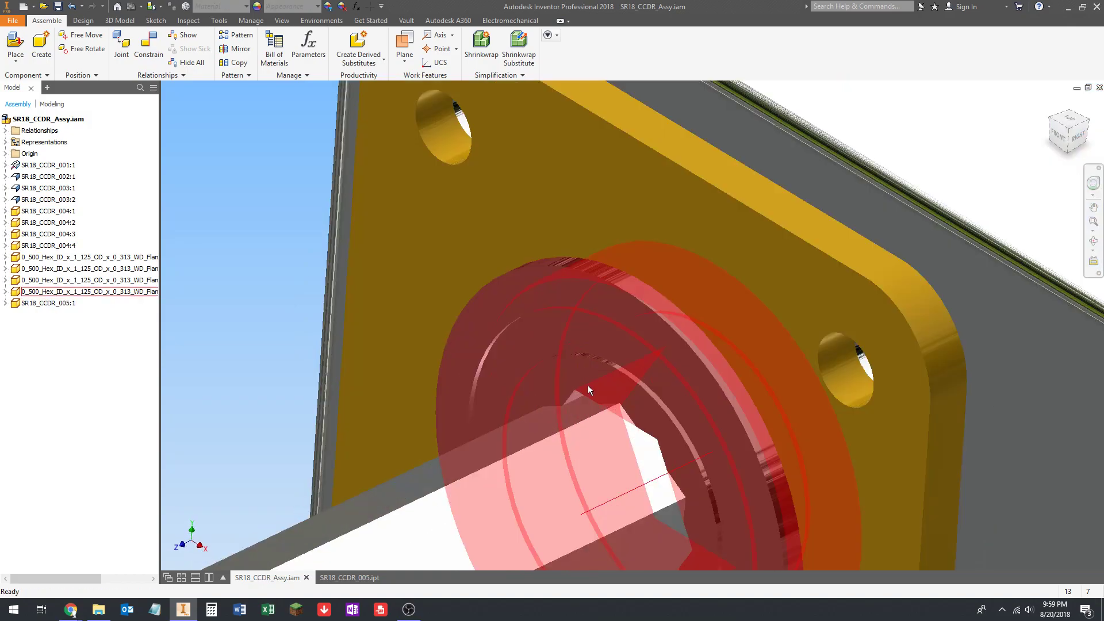
scroll(481, 388, "down", 8)
middle_click_drag(850, 271, 575, 420, "shift")
scroll(806, 267, "up", 5)
scroll(719, 319, "down", 7)
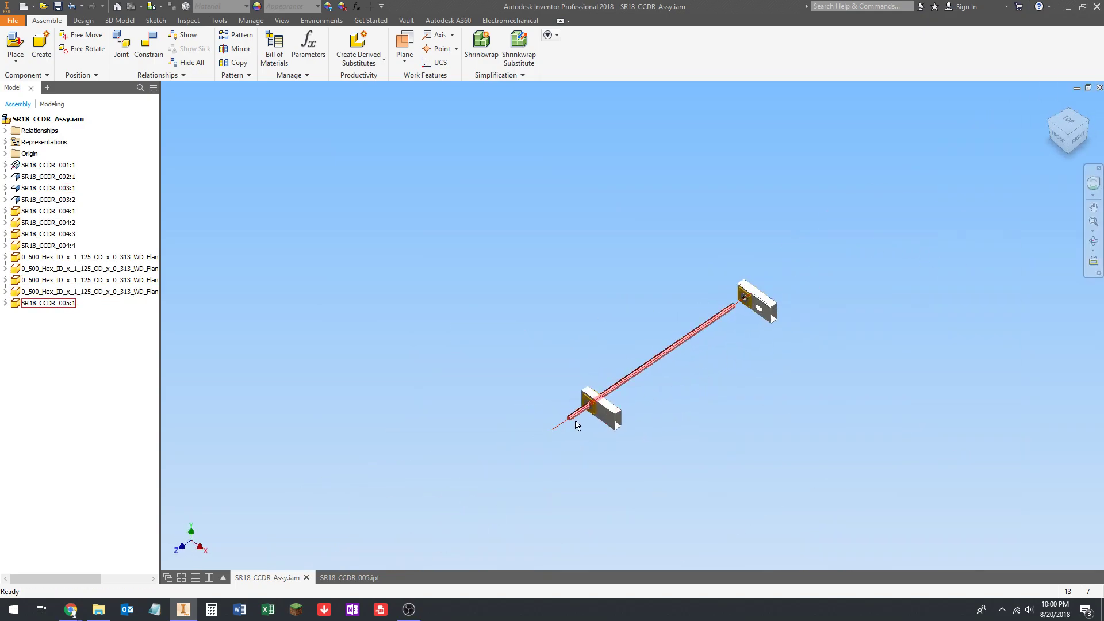
scroll(574, 418, "up", 4)
scroll(512, 446, "up", 3)
scroll(513, 434, "down", 5)
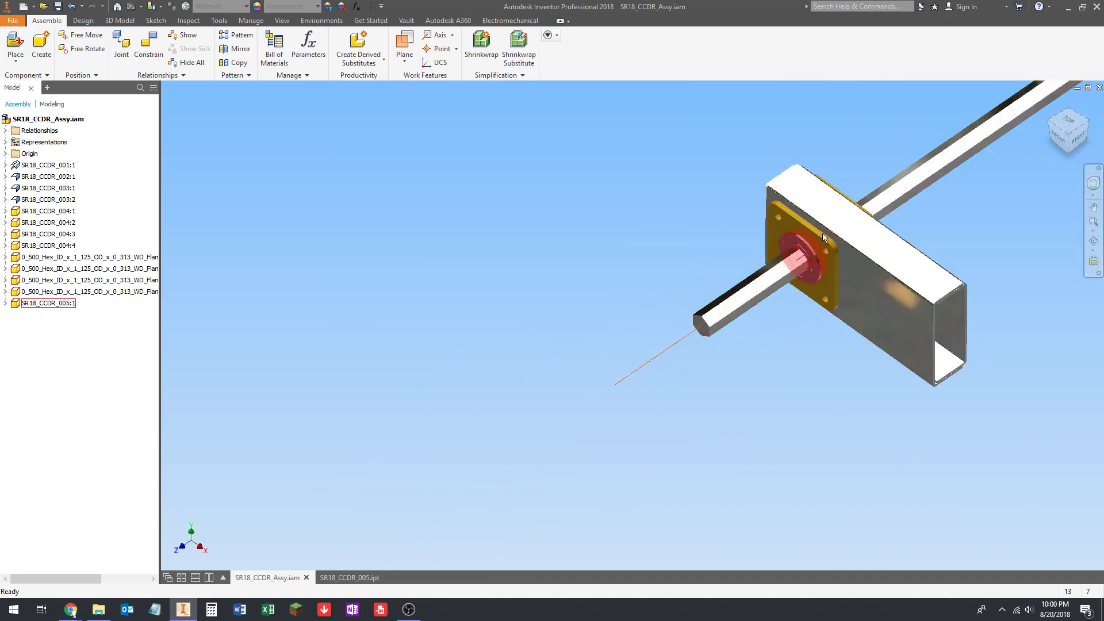
scroll(804, 235, "up", 5)
scroll(804, 235, "down", 8)
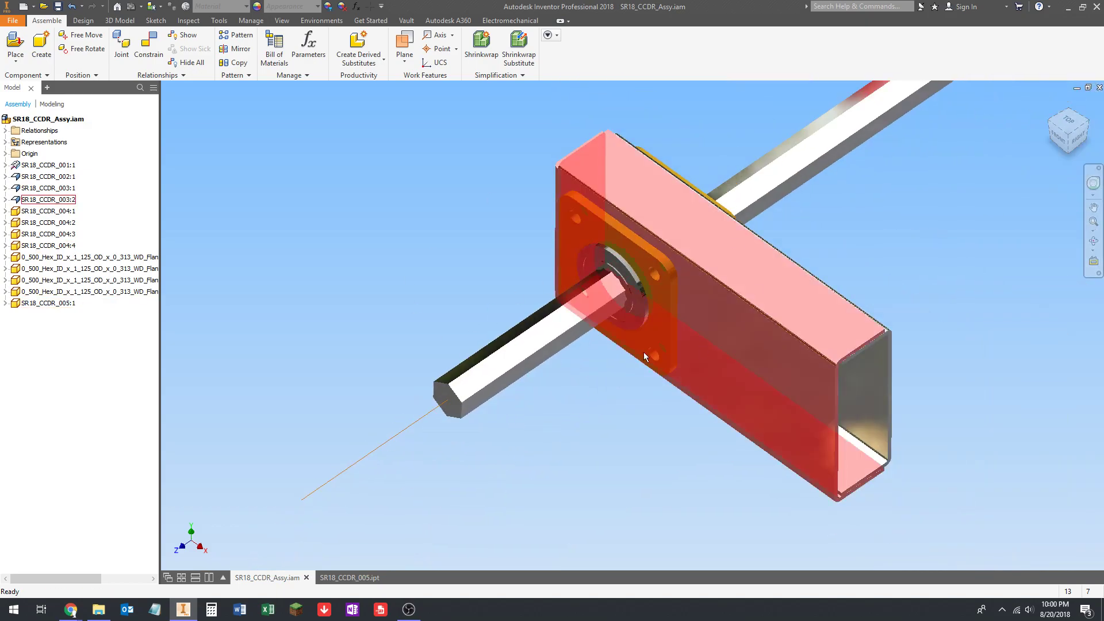
key("F2")
middle_click_drag(494, 349, 460, 370)
scroll(460, 370, "down", 3)
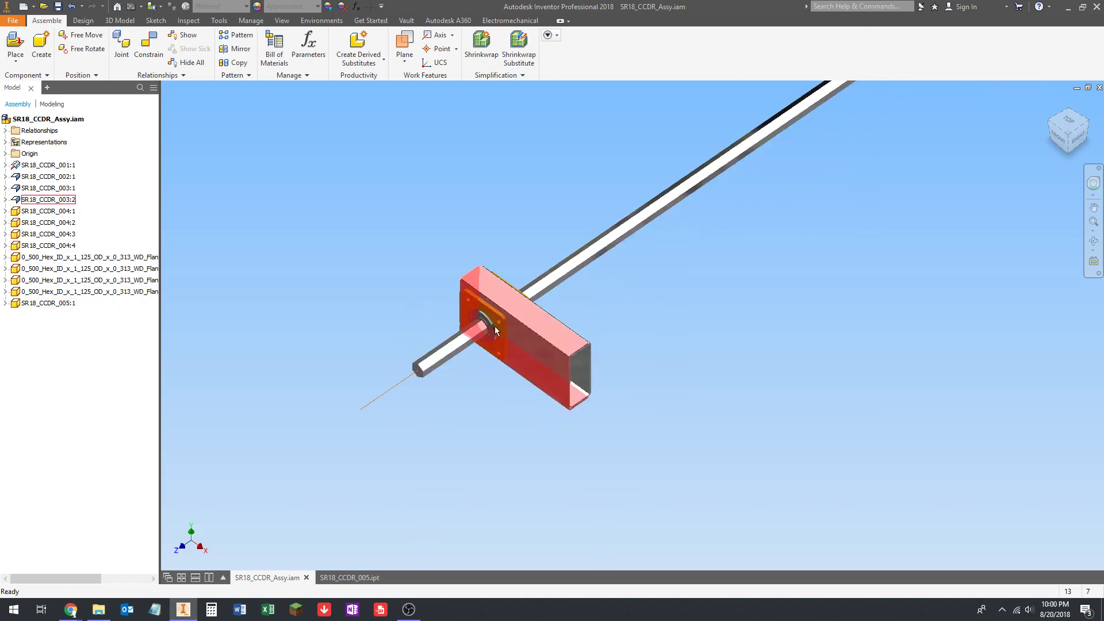
scroll(438, 325, "up", 5)
scroll(527, 330, "down", 3)
scroll(370, 266, "down", 3)
middle_click_drag(370, 267, 338, 331)
scroll(350, 339, "up", 3)
Constrain the shaft's end face flush with the outer face of the front hex bearing at a 0.000 in offset
left_click(149, 46)
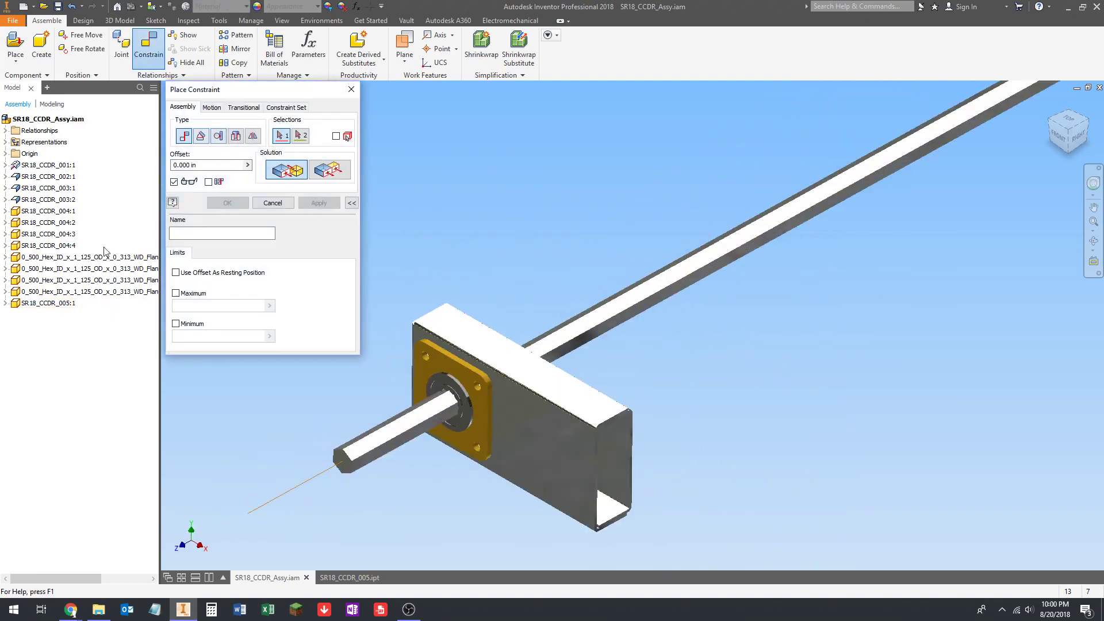
left_click(325, 173)
scroll(357, 415, "up", 5)
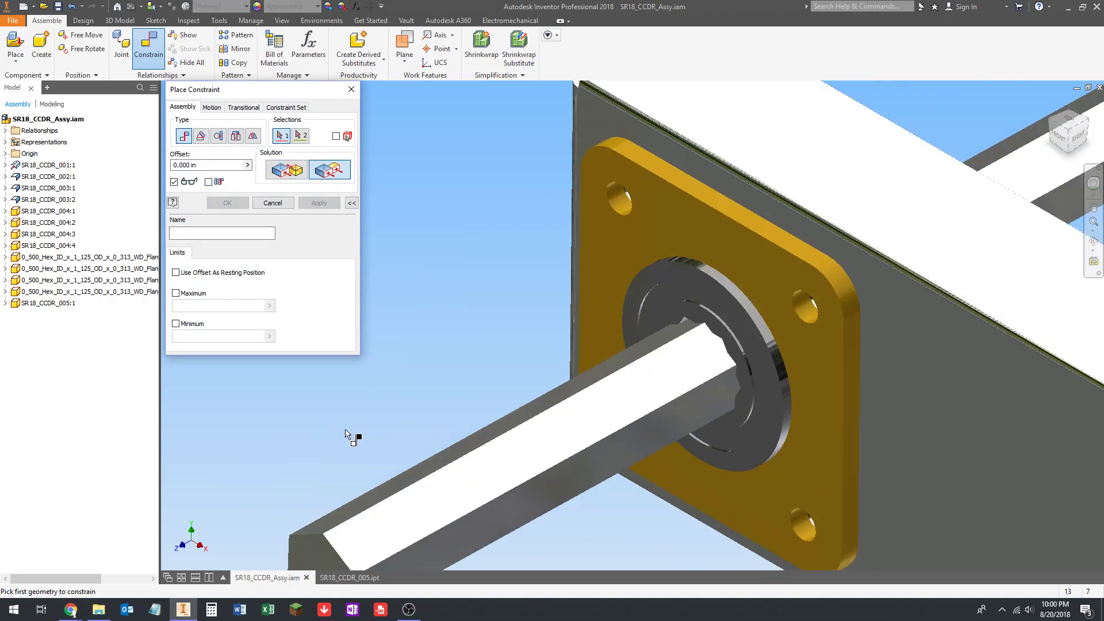
left_click(323, 553)
scroll(440, 402, "down", 1)
middle_click_drag(440, 402, 581, 295)
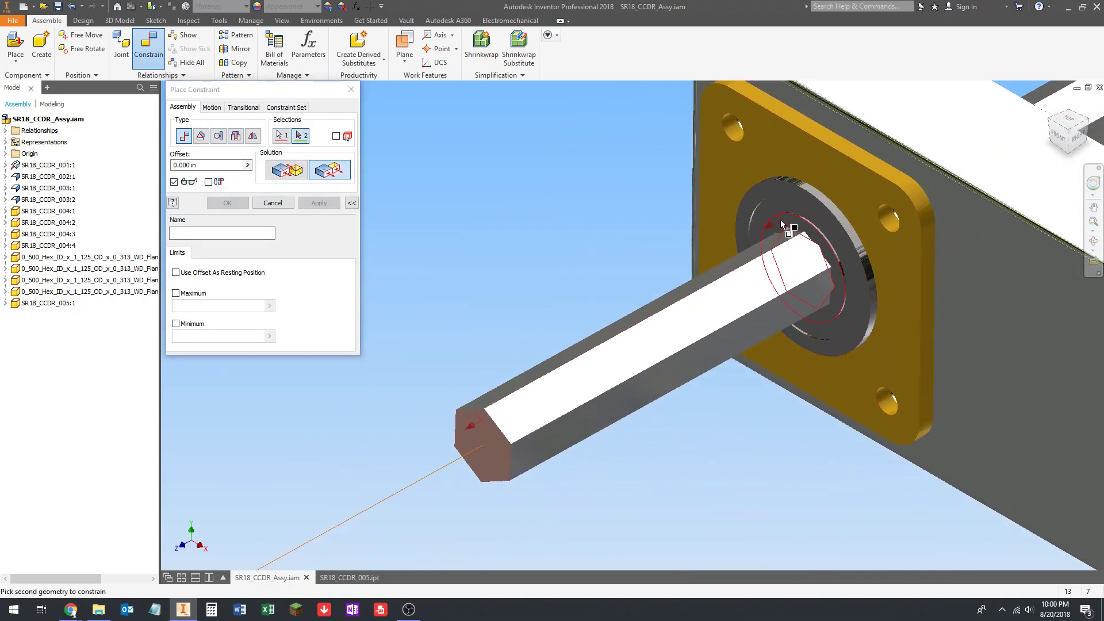
left_click(781, 221)
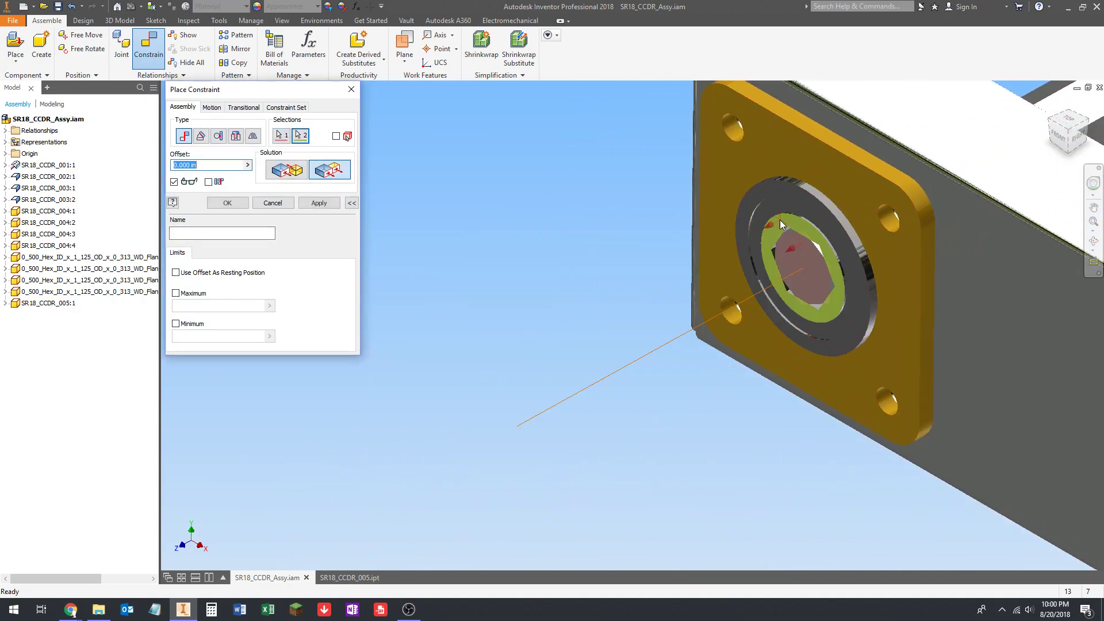
left_click(320, 205)
scroll(654, 232, "down", 2)
key("Escape")
Turn the shaft slightly inside the front bearing and examine how its hex corners sit against the hex bore
scroll(653, 231, "down", 2)
middle_click_drag(654, 232, 530, 271)
scroll(530, 271, "down", 2)
scroll(580, 275, "up", 4)
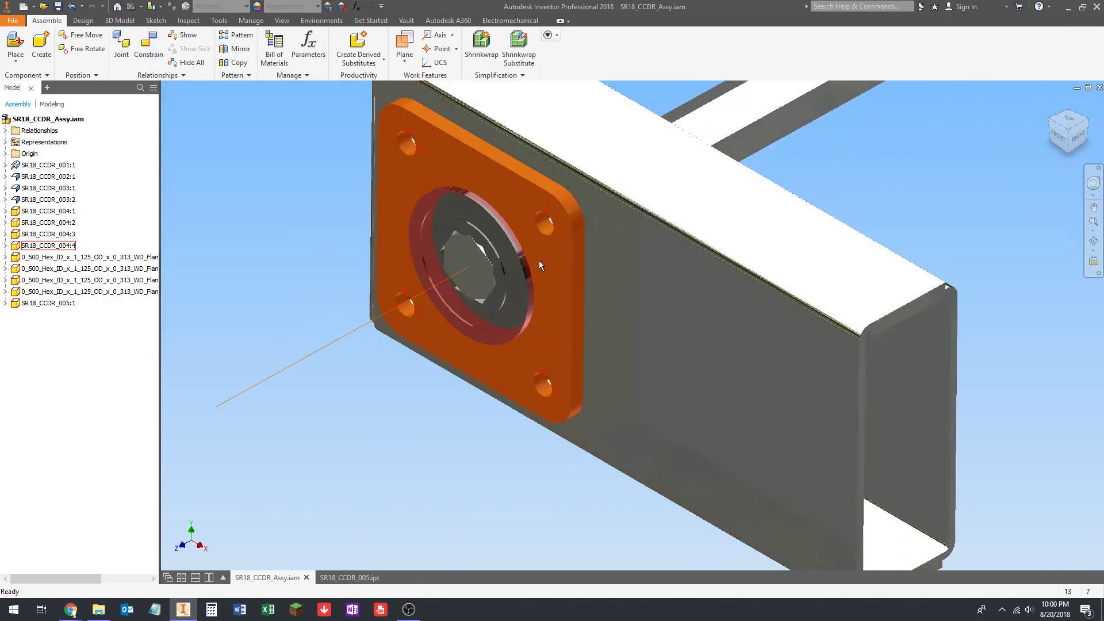
scroll(539, 260, "up", 5)
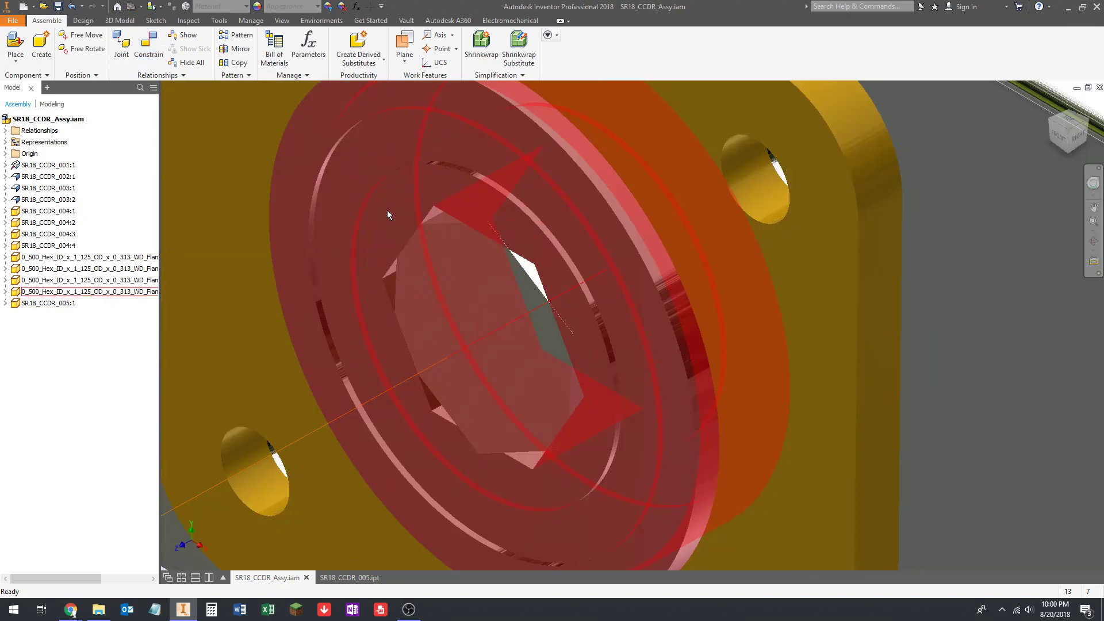
left_click(477, 243)
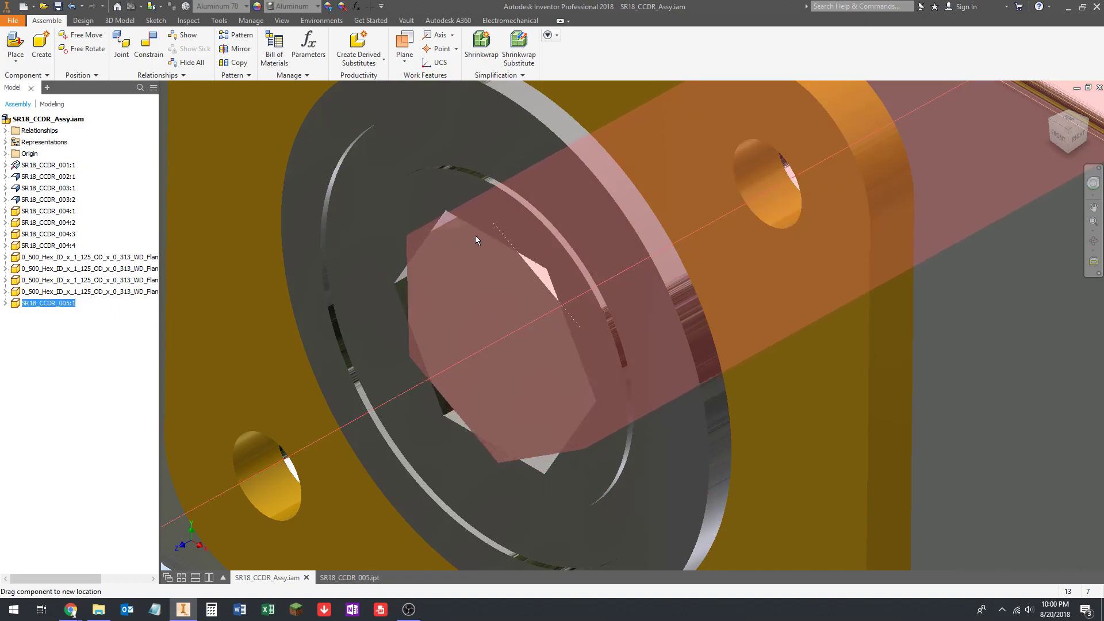
left_click_drag(475, 236, 512, 229)
scroll(498, 251, "down", 4)
middle_click_drag(462, 251, 455, 251)
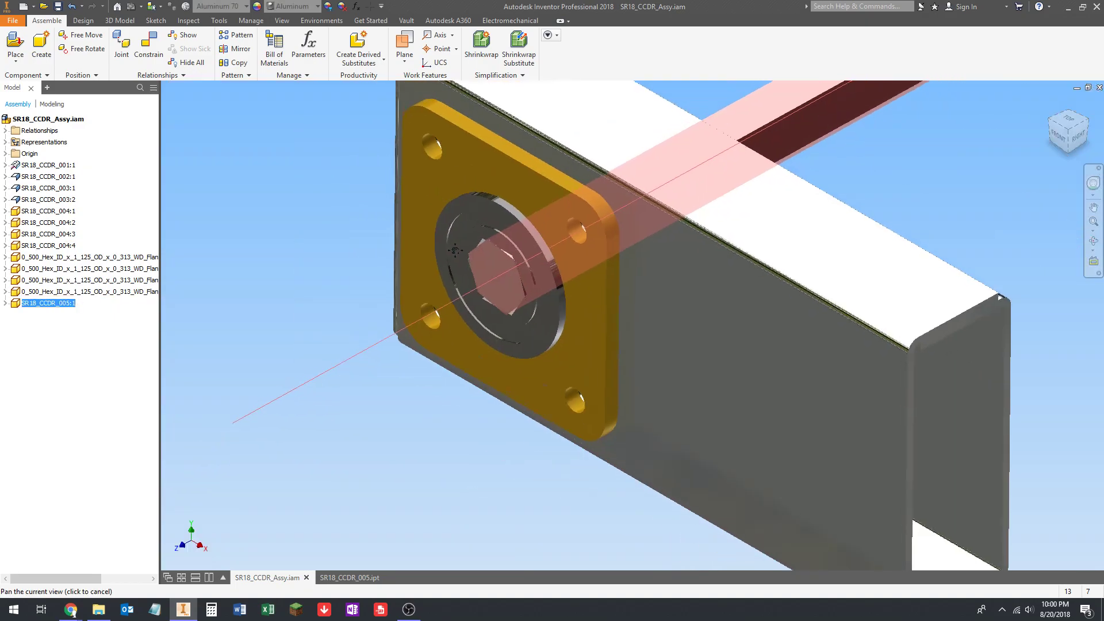
scroll(411, 202, "down", 5)
scroll(499, 264, "up", 8)
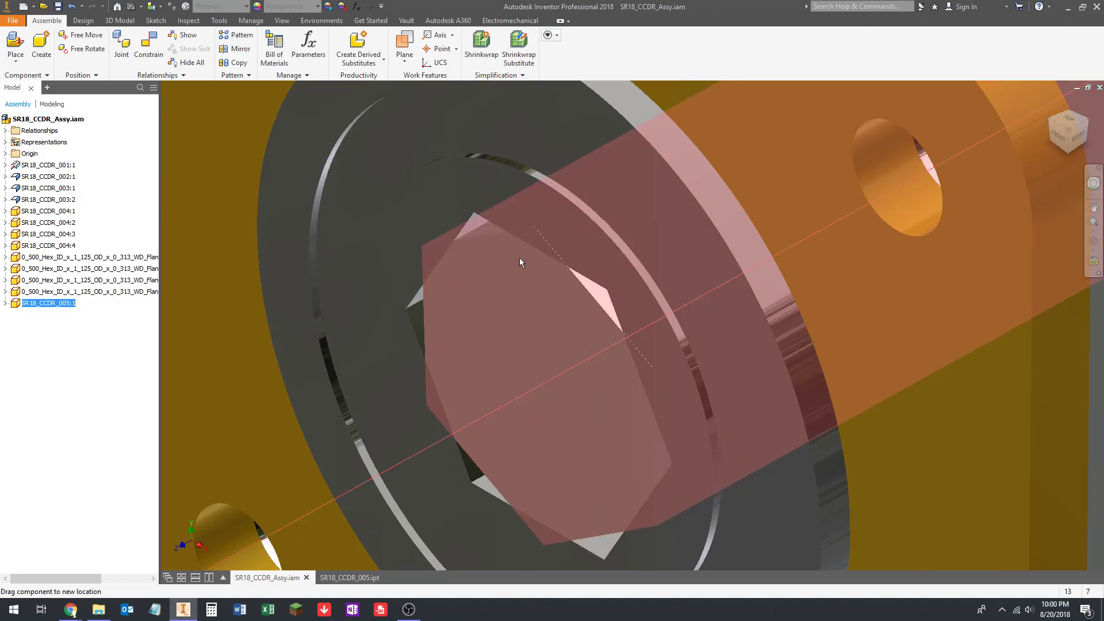
scroll(477, 230, "down", 5)
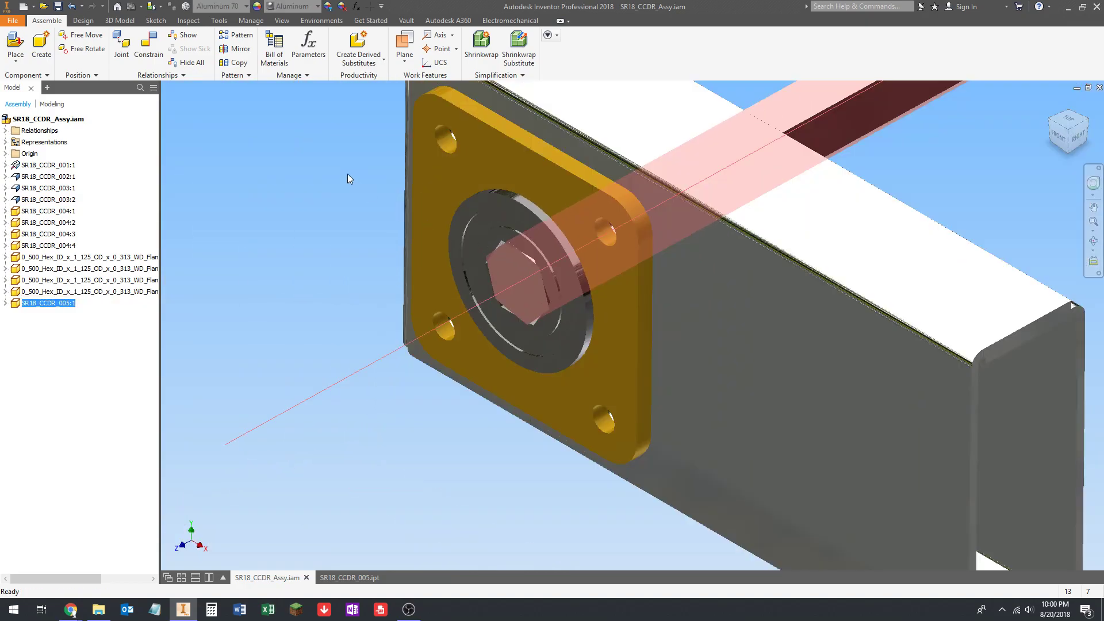
Rotate the shaft again by its exposed length behind the front tube and check its hex end in the bearing
left_click(347, 174)
scroll(381, 181, "down", 5)
scroll(405, 253, "up", 8)
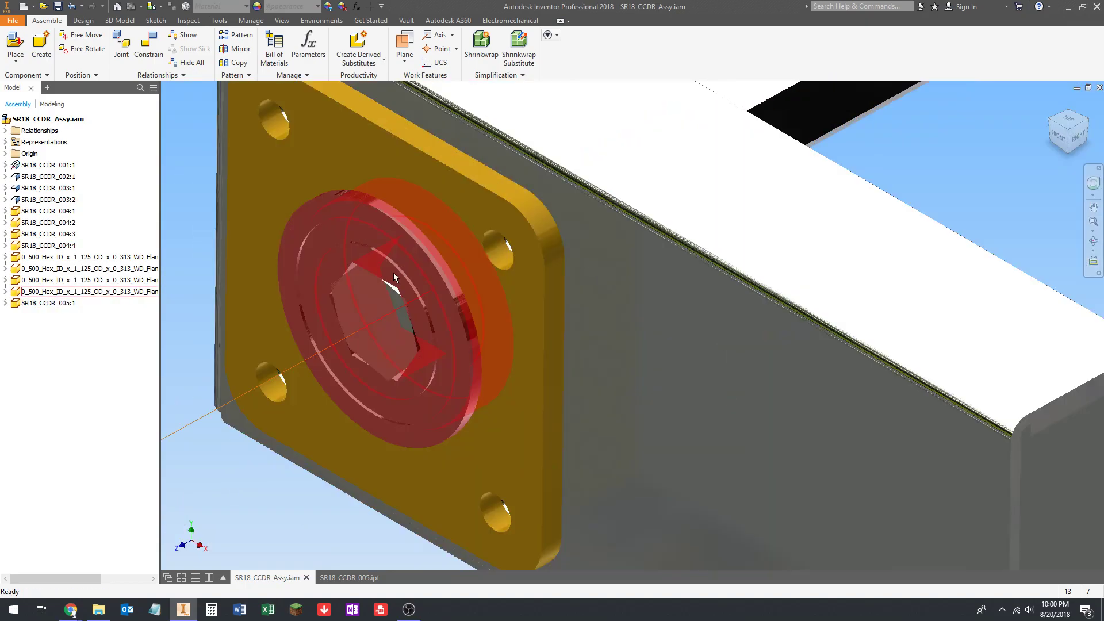
scroll(394, 323, "down", 2)
left_click_drag(706, 175, 727, 153)
scroll(374, 320, "up", 6)
scroll(454, 264, "down", 5)
middle_click_drag(460, 265, 495, 279)
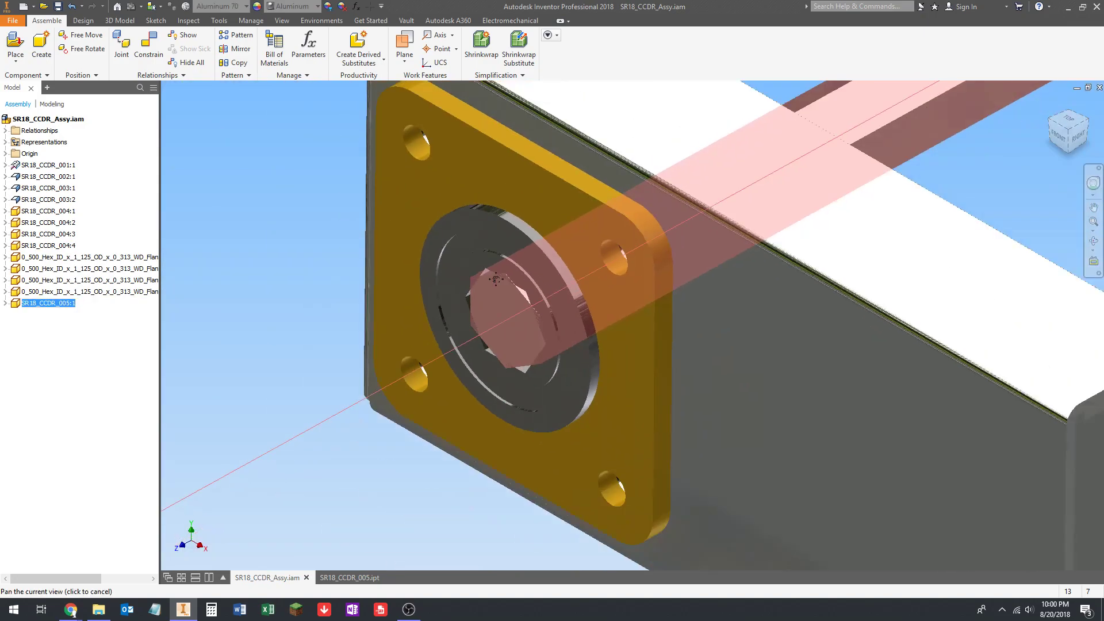
left_click(294, 161)
Inspect the shaft's fit and hex alignment in the bearings of both the rear and front tubes from several angles
scroll(302, 162, "down", 3)
middle_click_drag(305, 162, 330, 216)
scroll(566, 196, "down", 2)
middle_click_drag(566, 197, 469, 308)
scroll(469, 309, "down", 1)
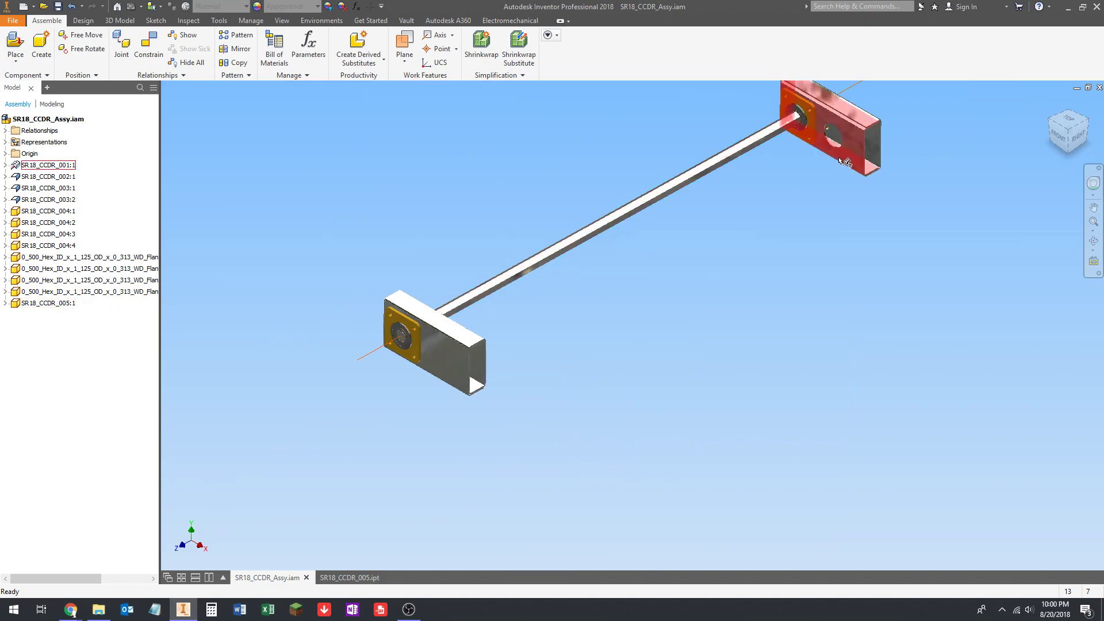
middle_click_drag(839, 160, 774, 214)
middle_click_drag(828, 135, 732, 187, "shift")
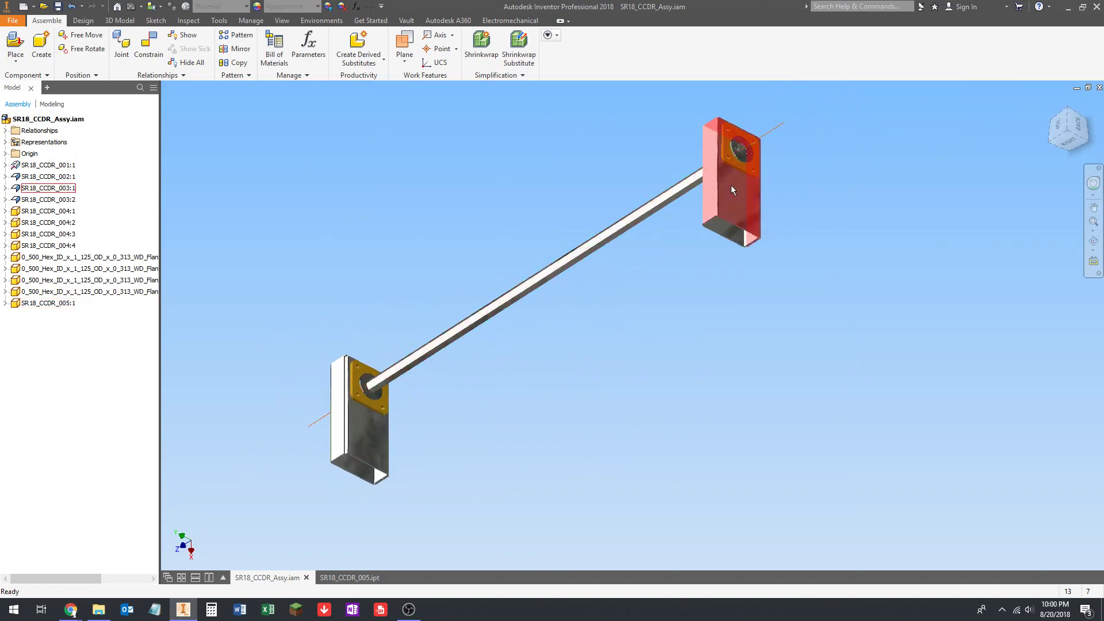
scroll(732, 190, "up", 10)
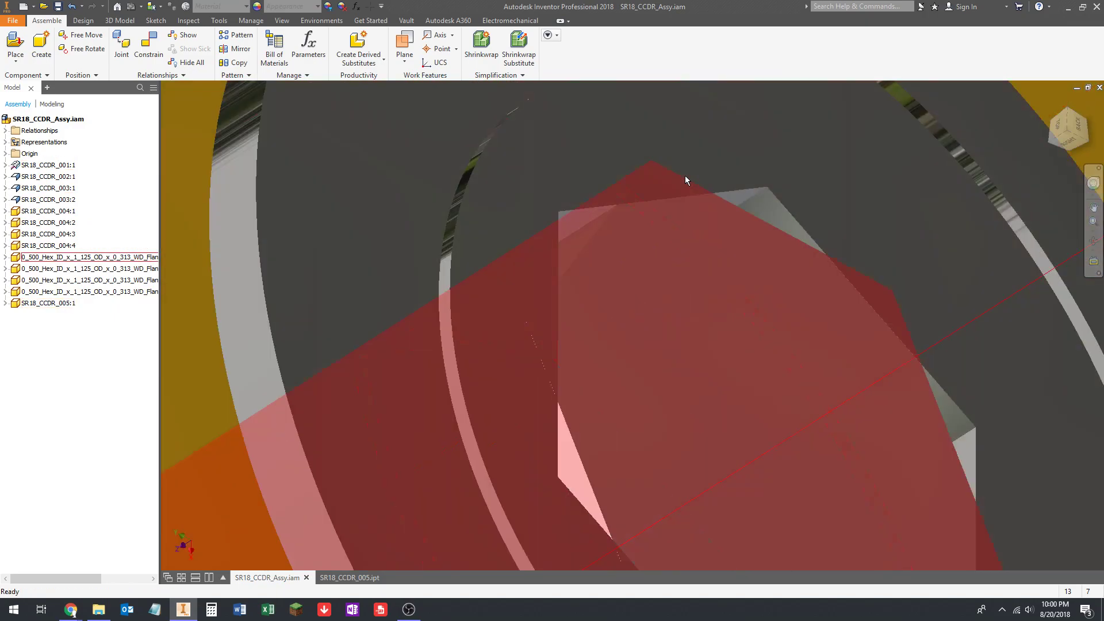
scroll(685, 175, "down", 10)
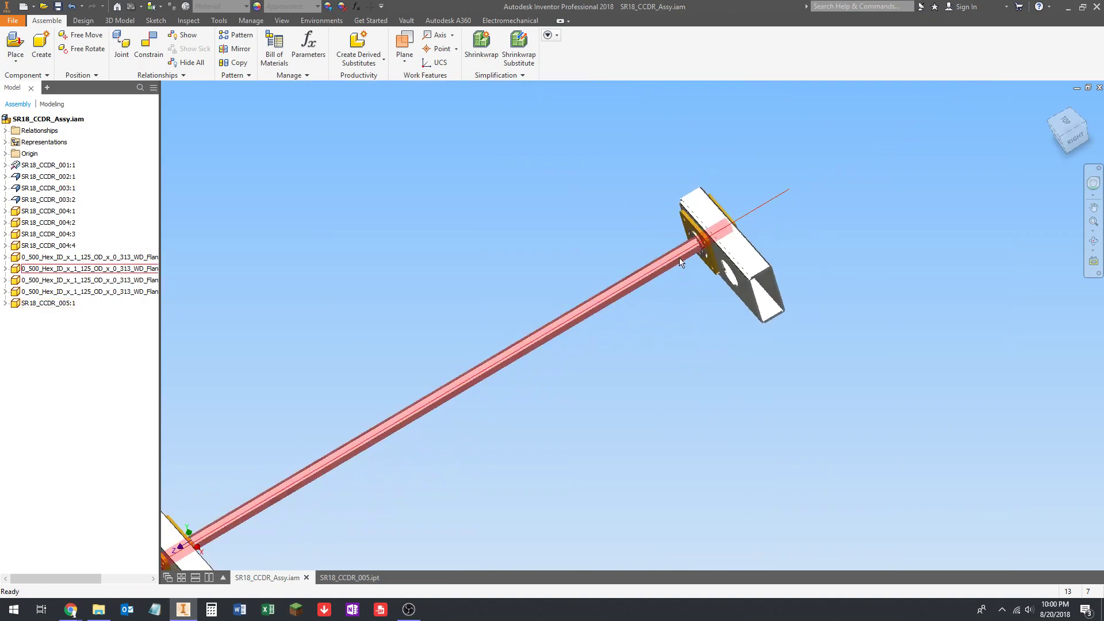
scroll(679, 257, "down", 5)
scroll(429, 365, "up", 4)
middle_click_drag(525, 315, 457, 347, "shift")
scroll(371, 415, "up", 10)
scroll(456, 347, "down", 8)
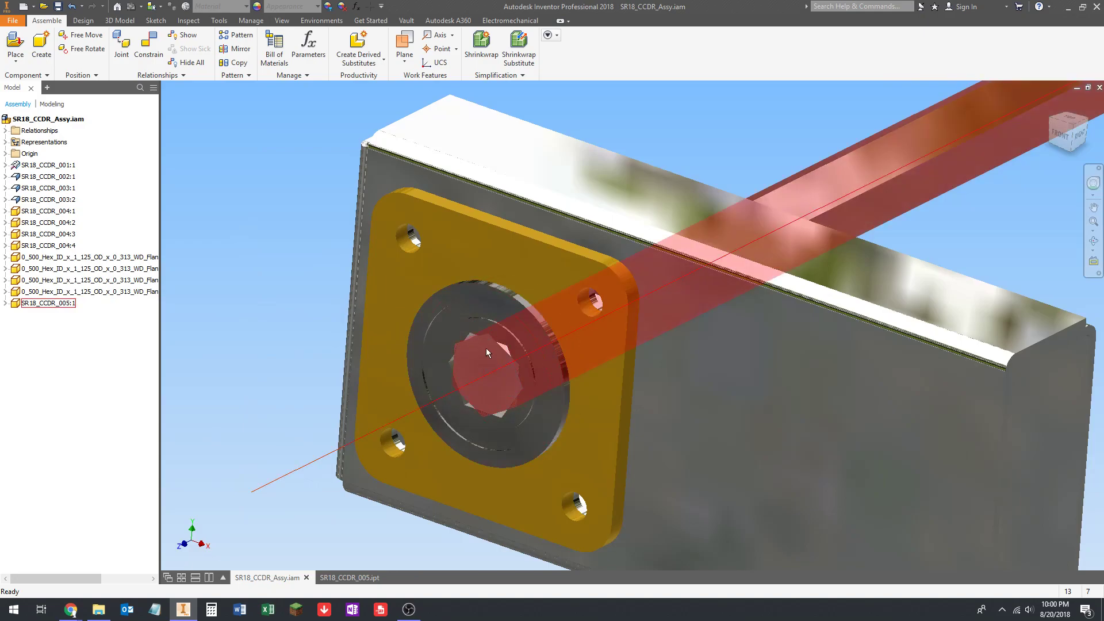
Rotate the shaft by hand so its hex flats line up with the front bearing's hex bore
scroll(466, 340, "down", 5)
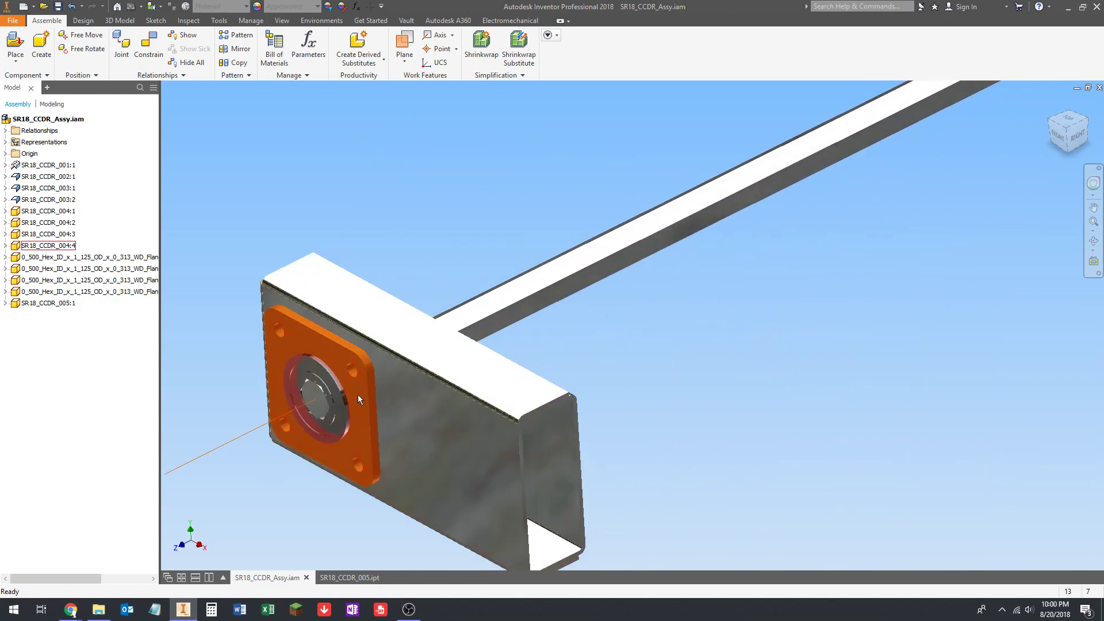
scroll(357, 394, "up", 8)
left_click(368, 353)
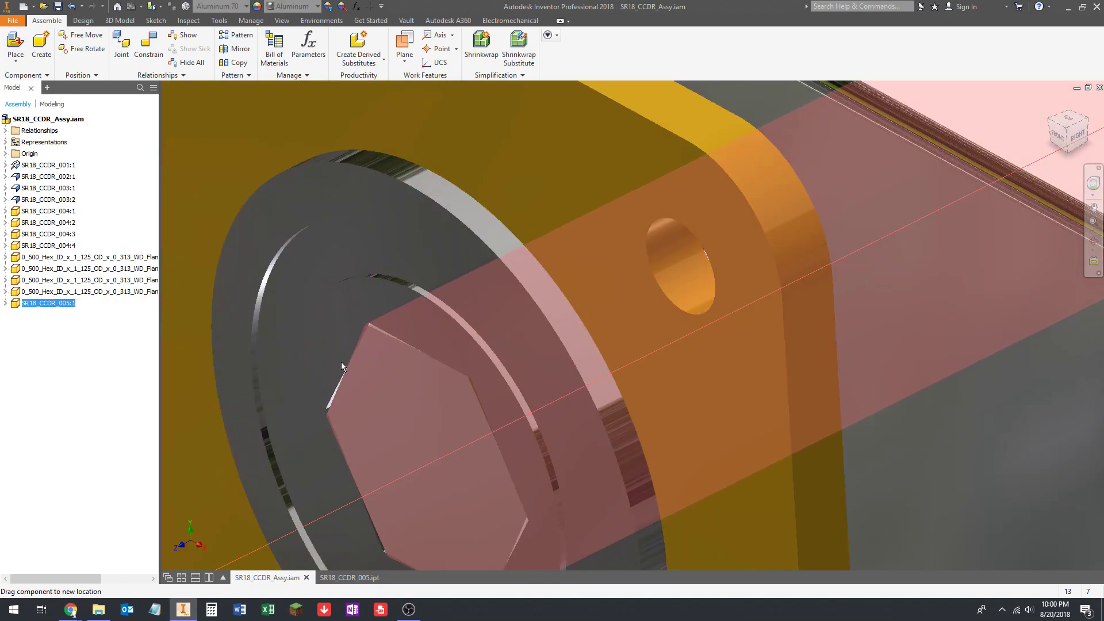
left_click(344, 359)
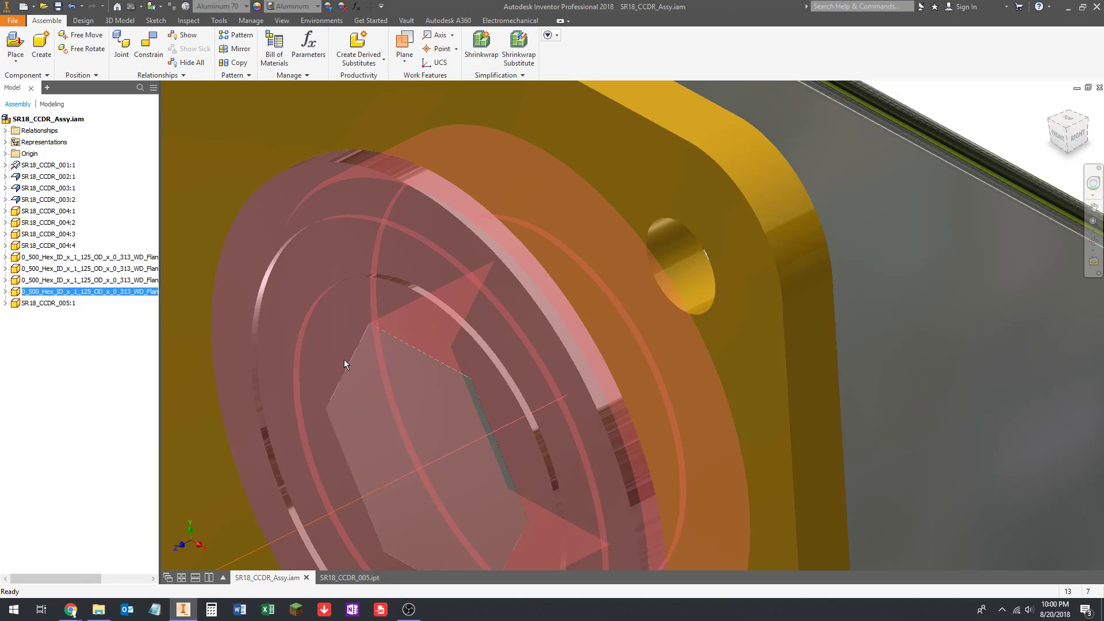
scroll(477, 345, "down", 4)
left_click(299, 327)
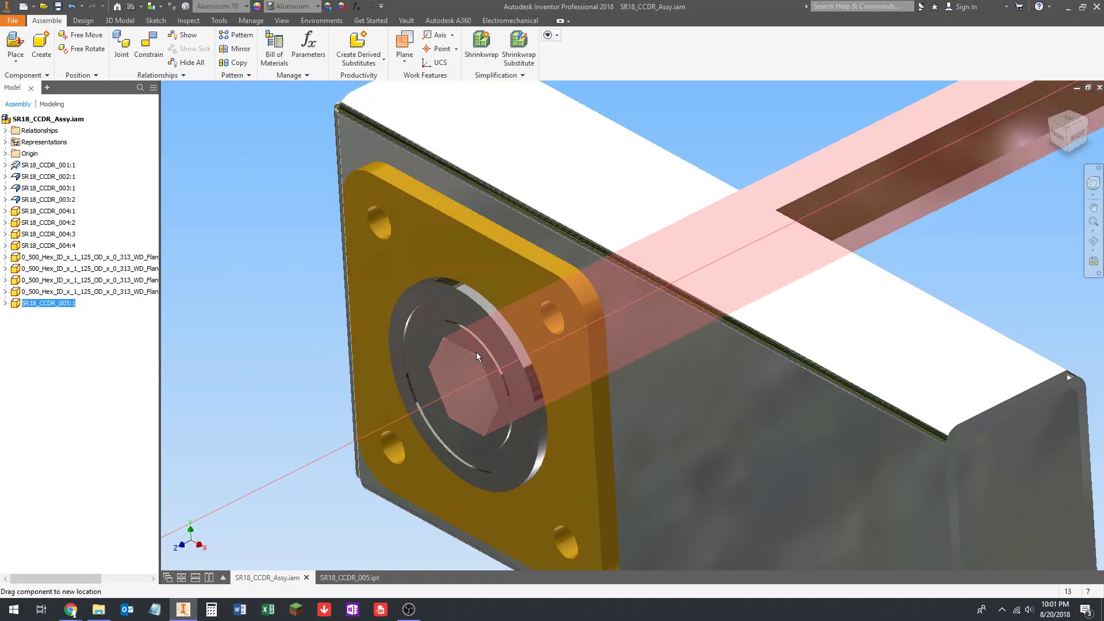
Rotate the hex shaft about its axis until its corners line up with the front bearing's hex bore
scroll(347, 385, "down", 6)
middle_click_drag(347, 384, 406, 374, "shift")
scroll(471, 357, "up", 8)
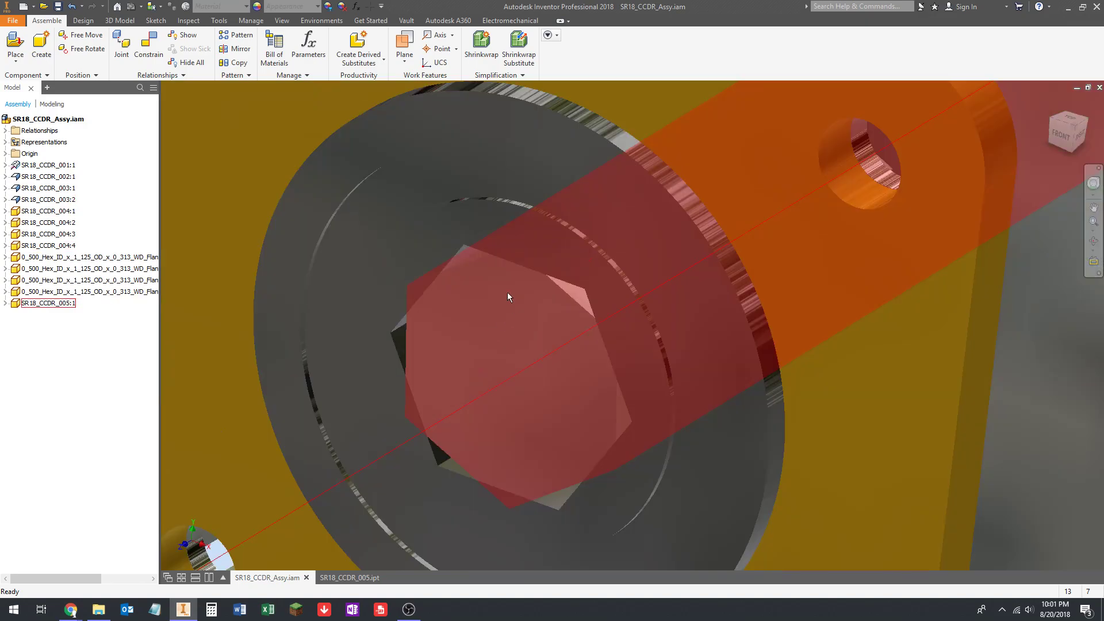
scroll(482, 299, "down", 6)
scroll(480, 303, "up", 7)
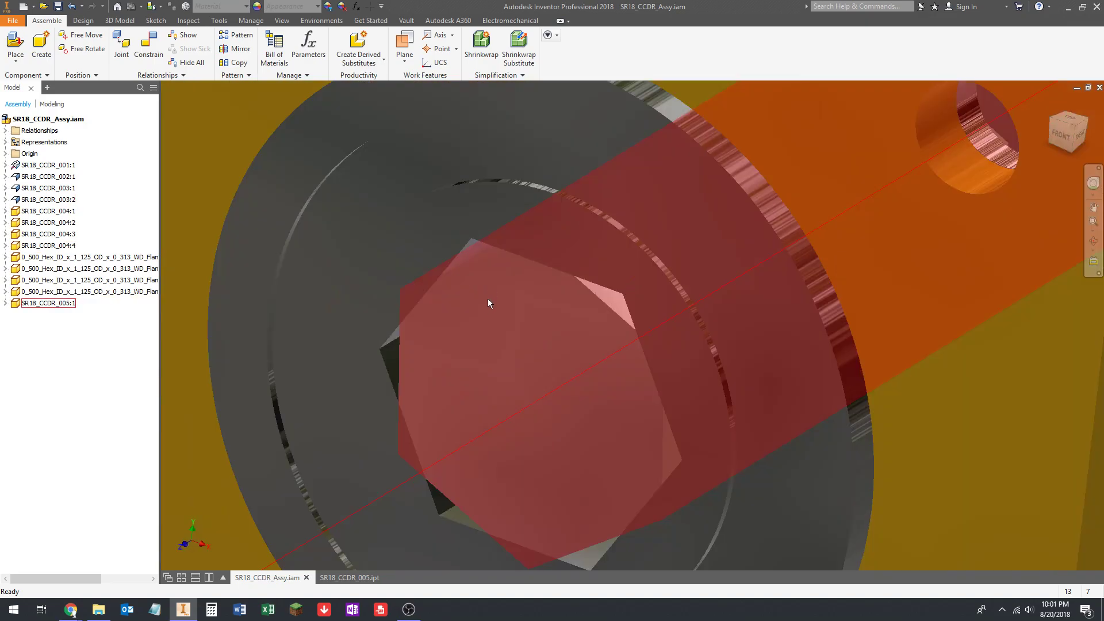
left_click_drag(488, 299, 446, 294)
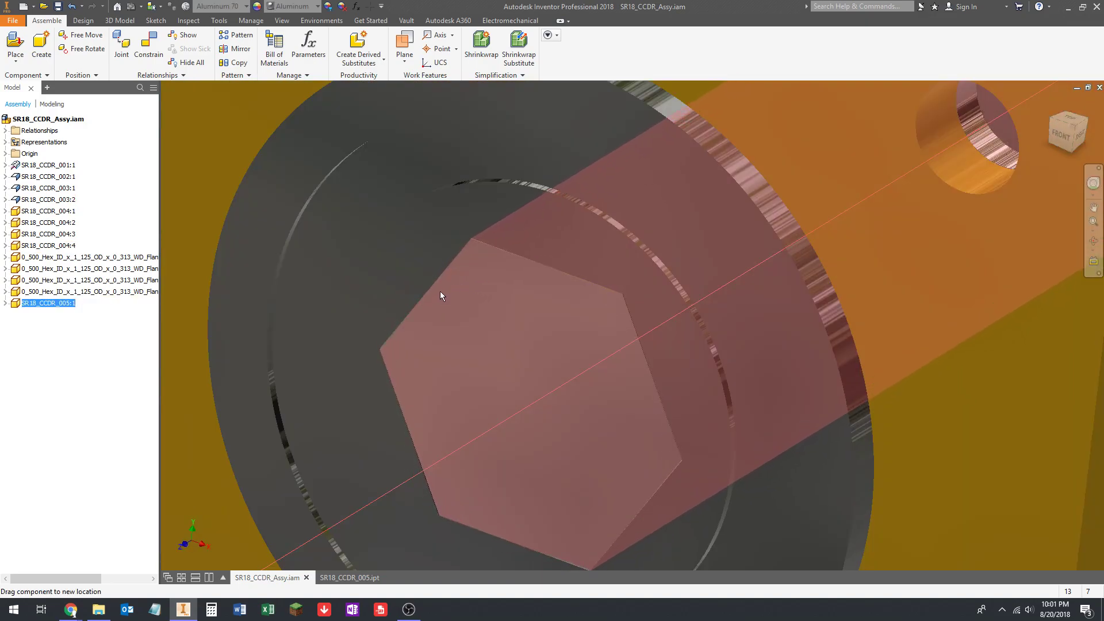
scroll(361, 315, "up", 3)
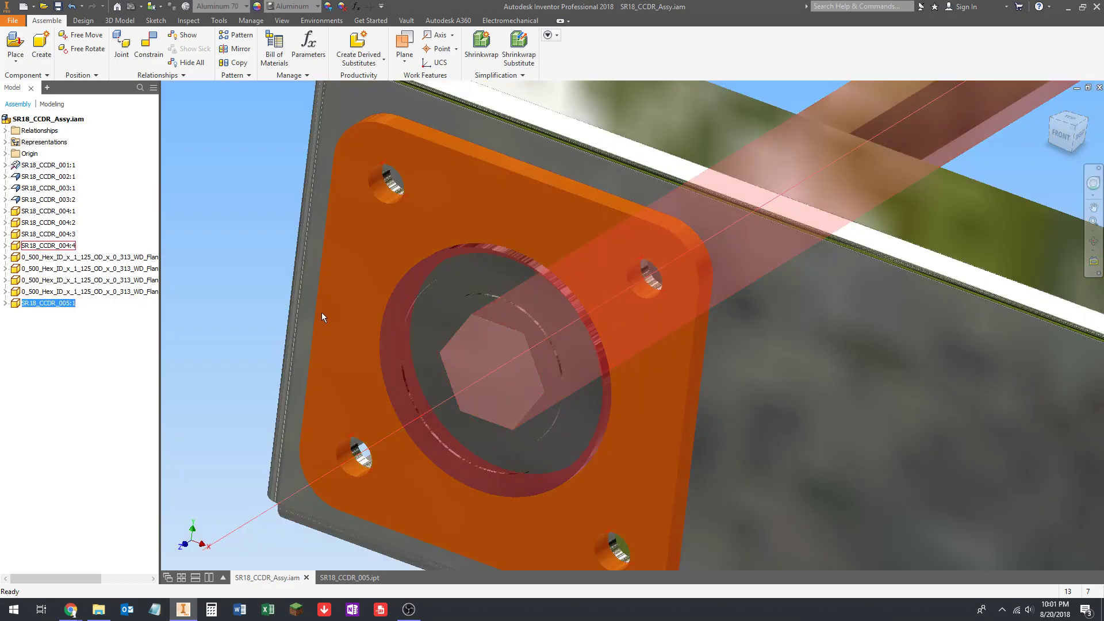
key("Escape")
Review the whole tube-and-shaft assembly from several angles, including the shaft's end inside the front bearing
scroll(604, 370, "up", 3)
scroll(604, 370, "down", 6)
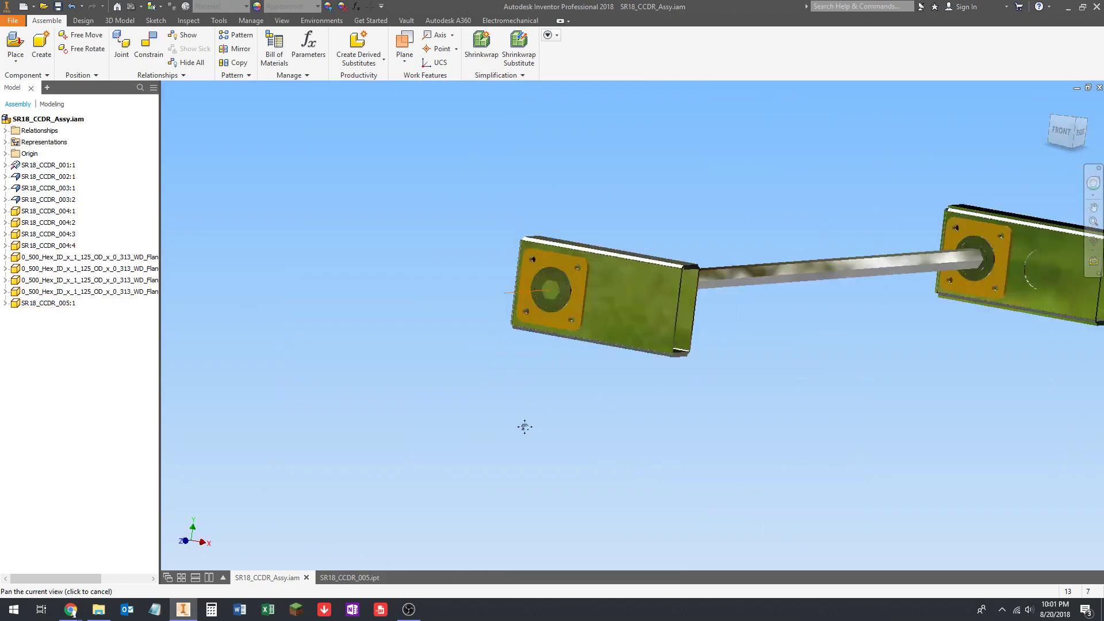
middle_click_drag(523, 426, 676, 386, "shift")
scroll(557, 410, "up", 5)
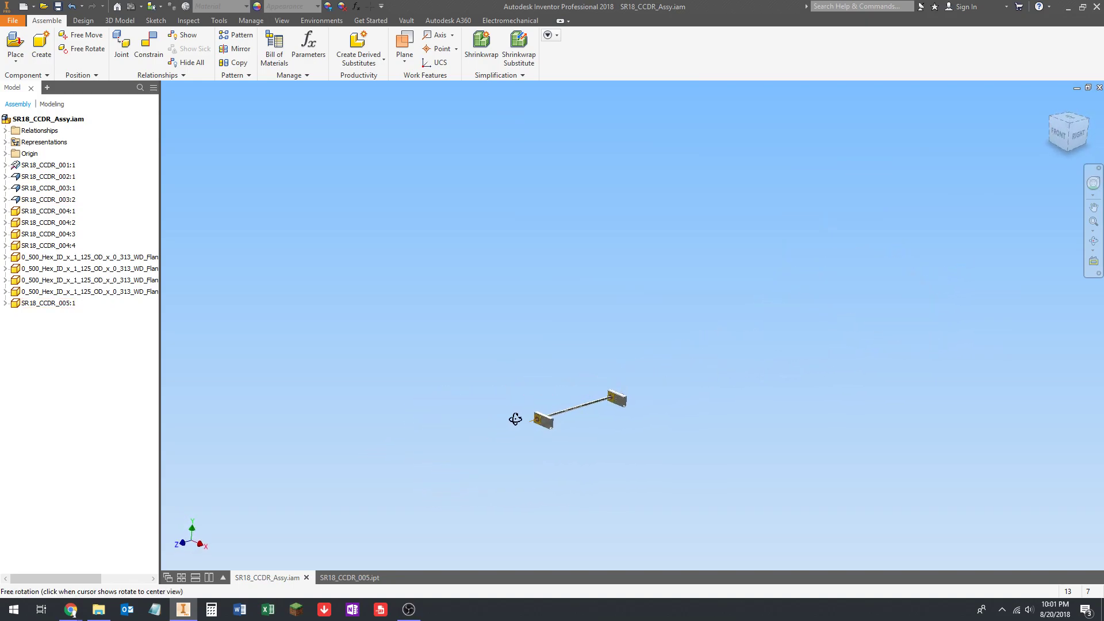
middle_click_drag(515, 419, 657, 276, "shift")
scroll(607, 382, "down", 8)
scroll(630, 329, "up", 4)
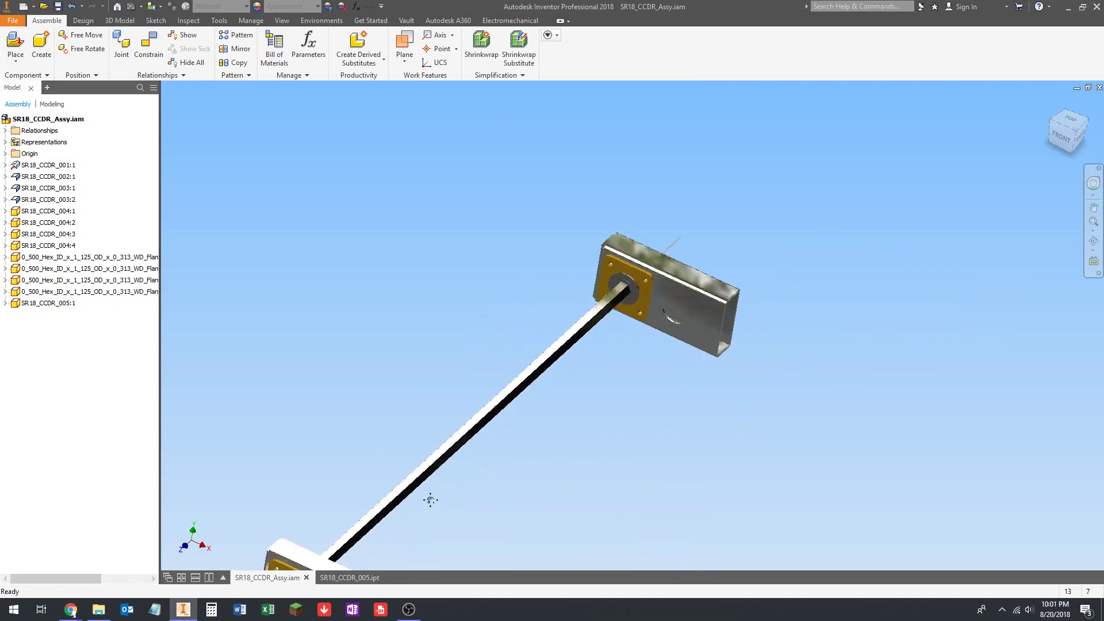
middle_click_drag(384, 525, 507, 345)
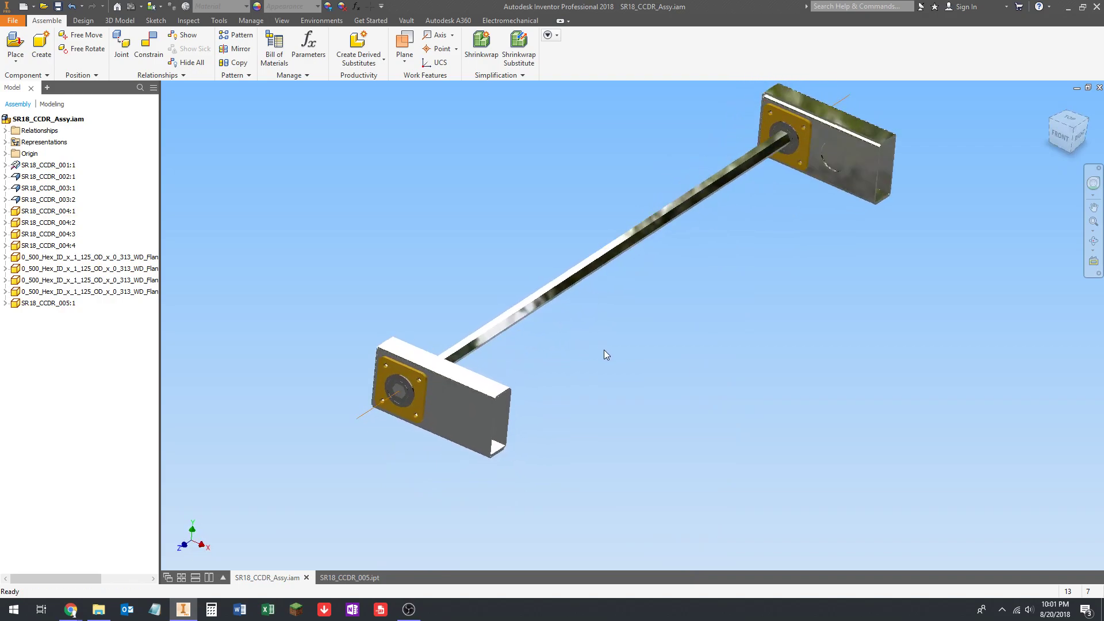
middle_click_drag(604, 350, 440, 419, "shift")
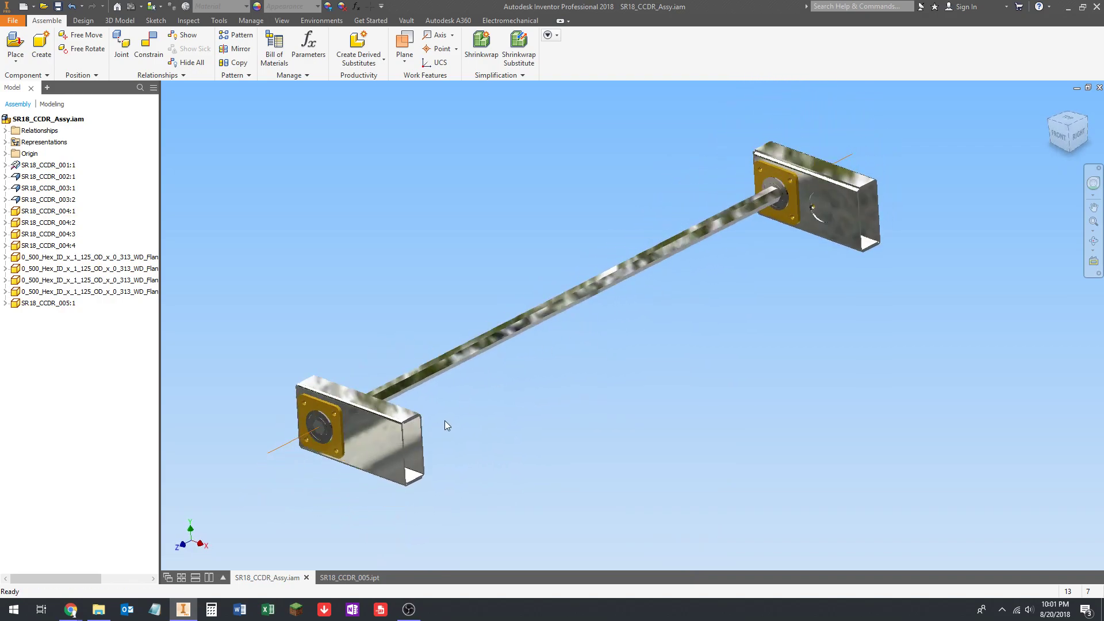
mouse_move(487, 364)
middle_mouse_down("shift")
mouse_move(500, 362)
mouse_move(475, 372)
mouse_move(493, 374)
middle_mouse_up("shift")
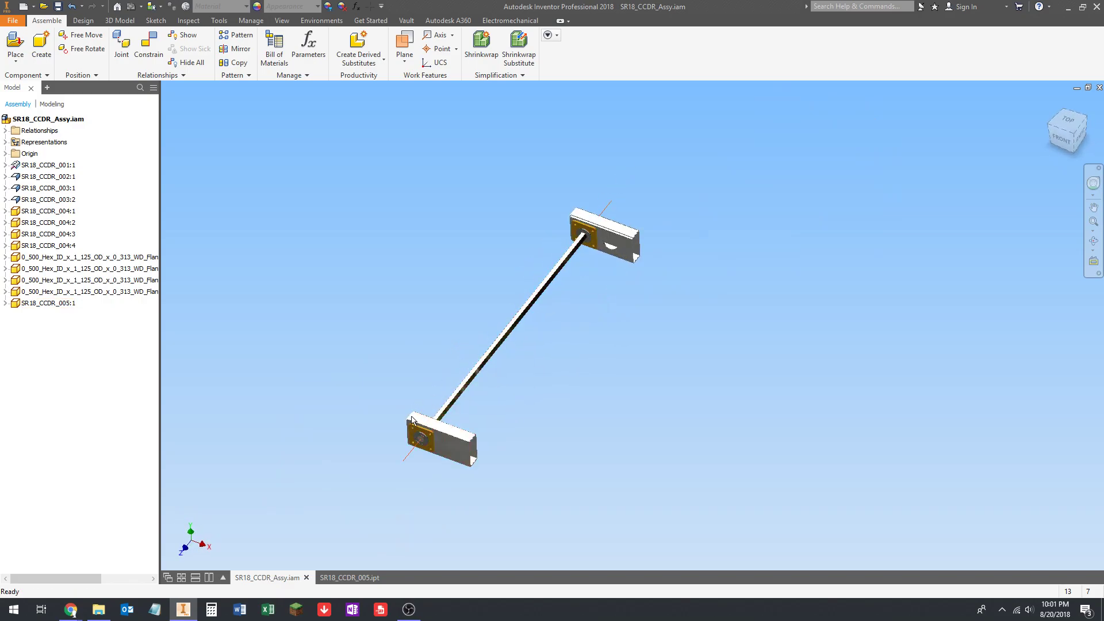
middle_click_drag(572, 370, 475, 433, "shift")
scroll(435, 370, "down", 6)
scroll(438, 364, "down", 6)
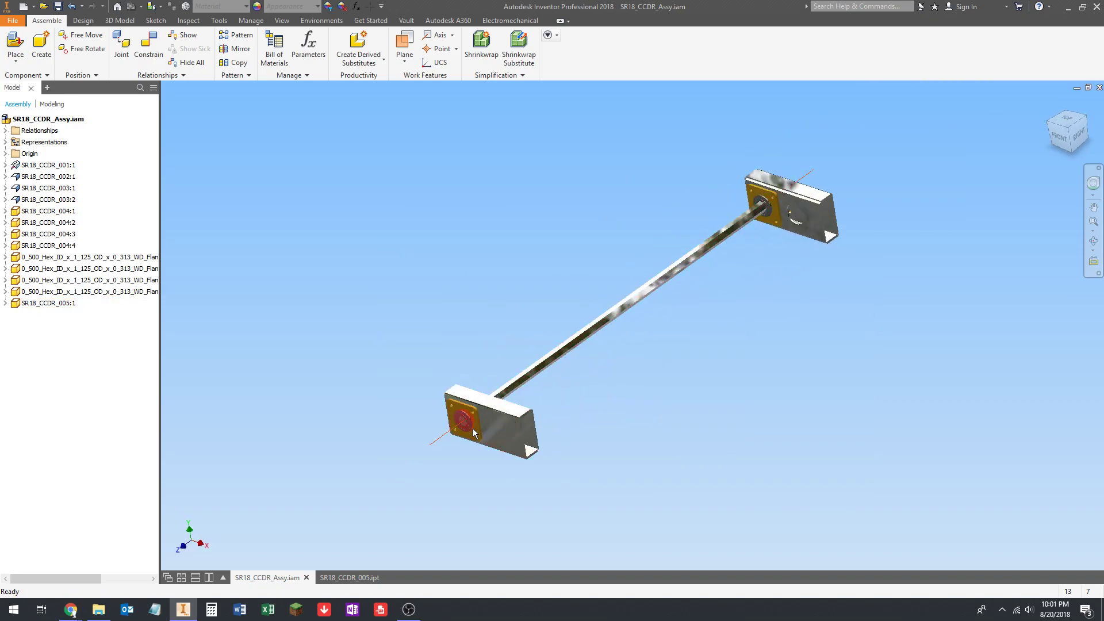
scroll(475, 433, "up", 5)
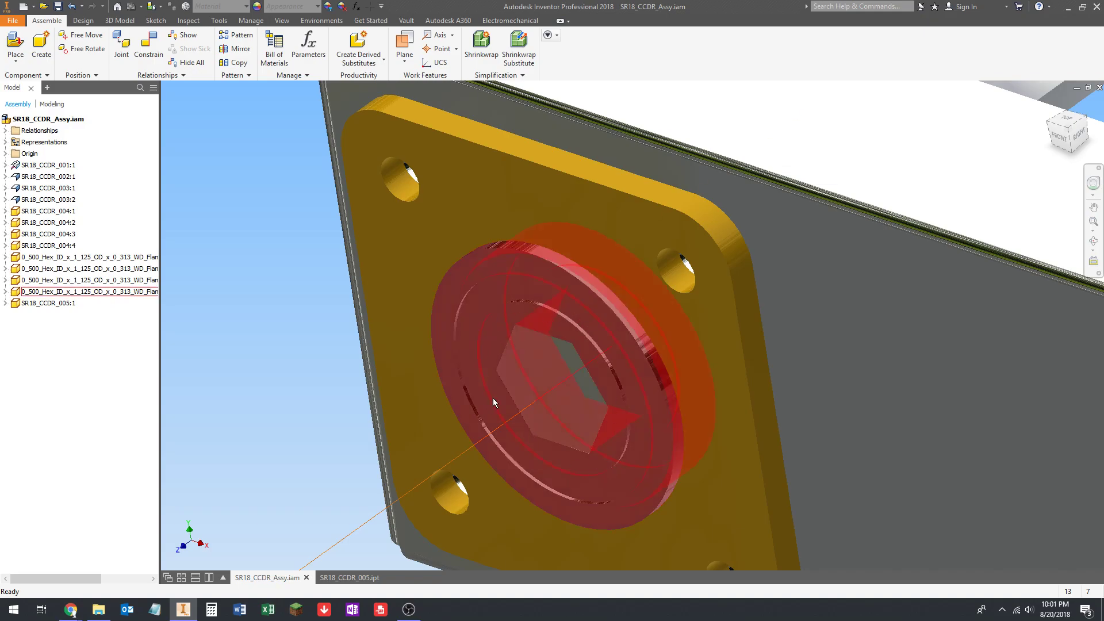
scroll(498, 373, "down", 8)
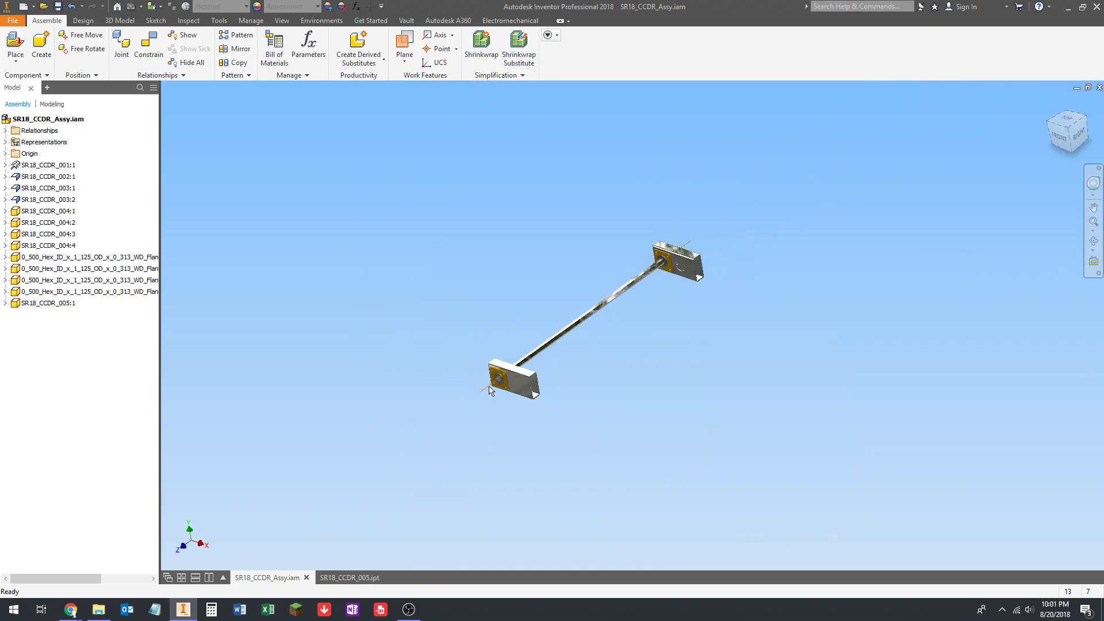
Examine how the shaft's ends sit in the outer bearings of the front and rear tubes
middle_click_drag(690, 253, 537, 443, "shift")
scroll(700, 211, "up", 4)
scroll(623, 306, "up", 3)
scroll(662, 285, "down", 8)
scroll(582, 359, "down", 3)
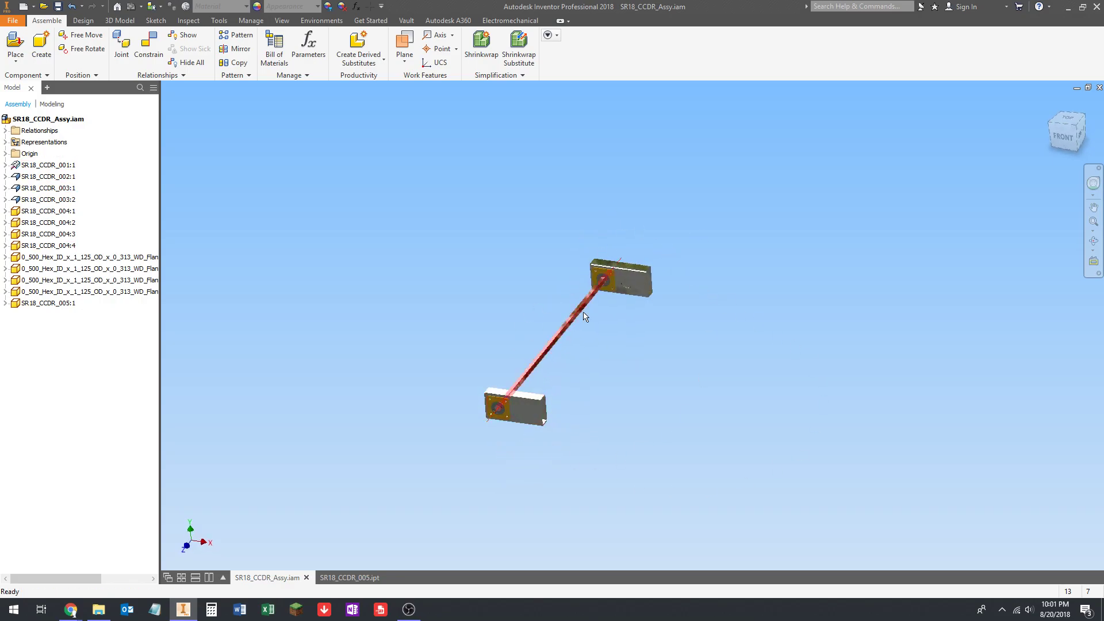
middle_click_drag(584, 315, 472, 426, "shift")
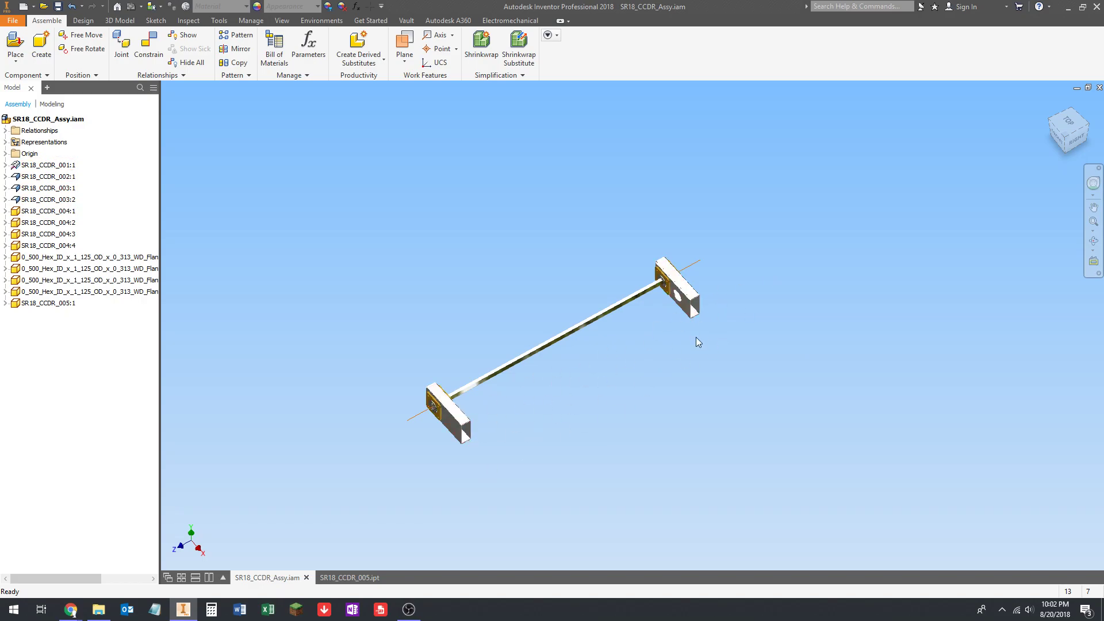
middle_click_drag(696, 338, 644, 374, "shift")
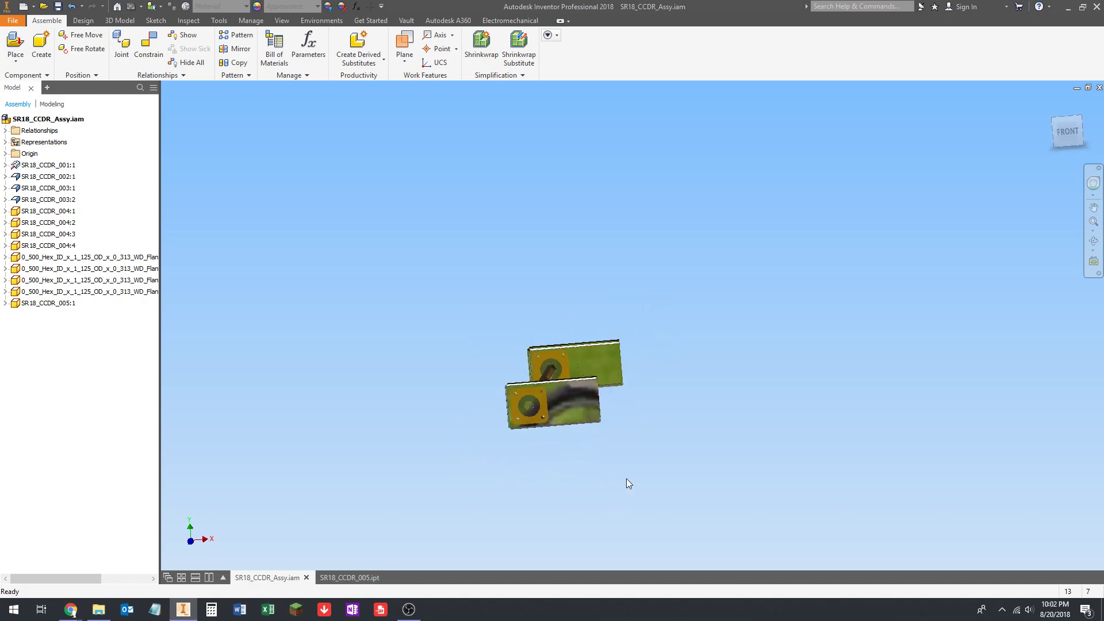
middle_click_drag(629, 483, 530, 296, "shift")
left_click(471, 336)
scroll(374, 433, "down", 6)
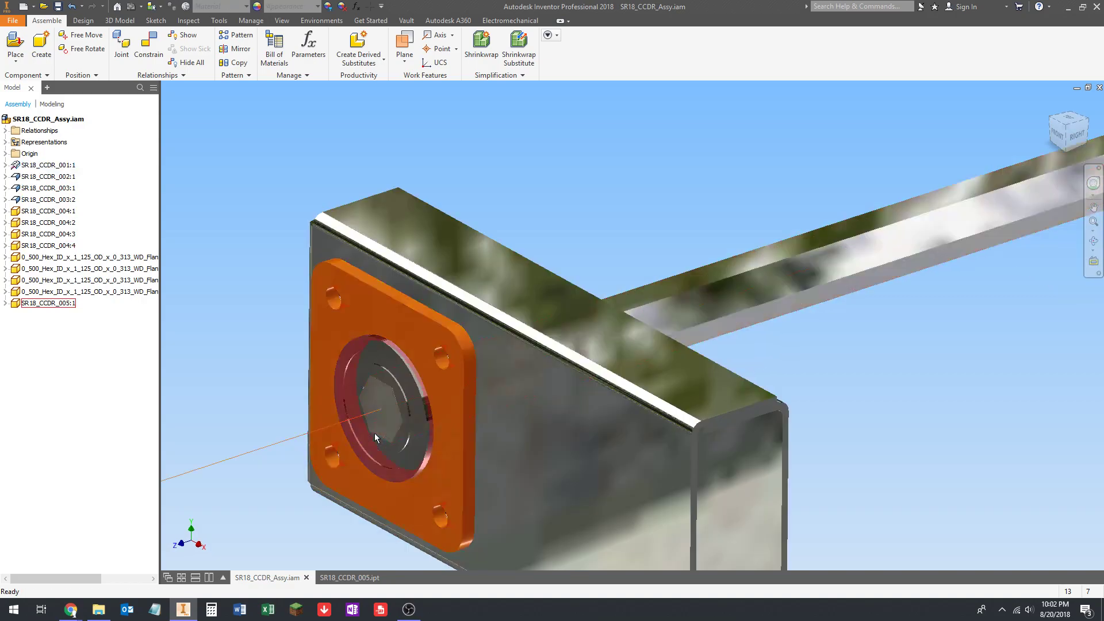
scroll(374, 433, "up", 8)
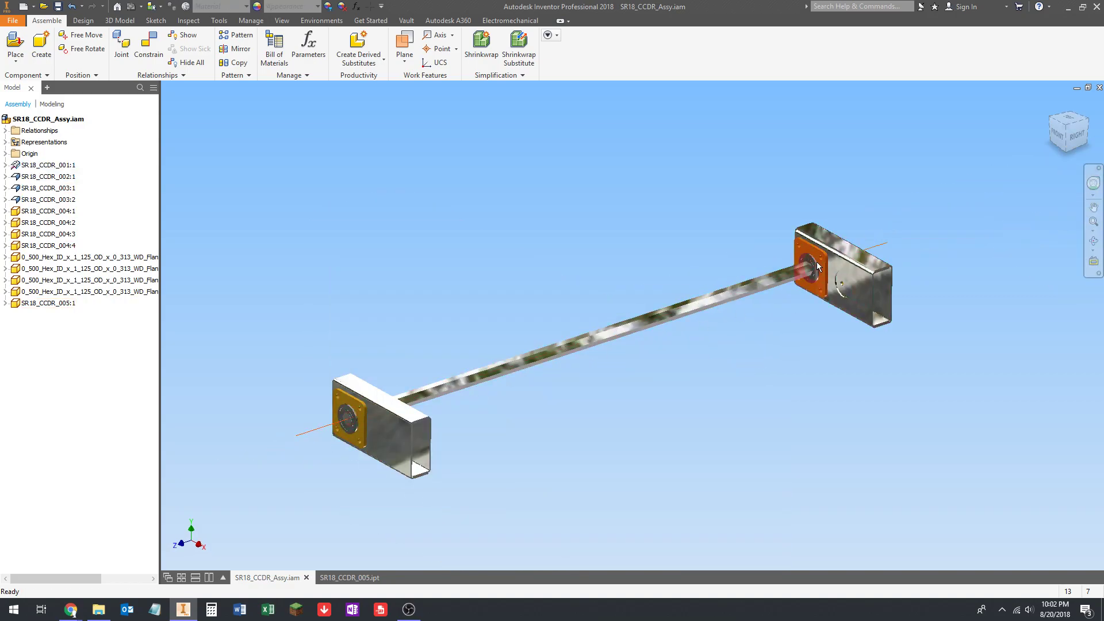
scroll(767, 298, "up", 1)
middle_click_drag(817, 265, 757, 295)
scroll(822, 278, "down", 9)
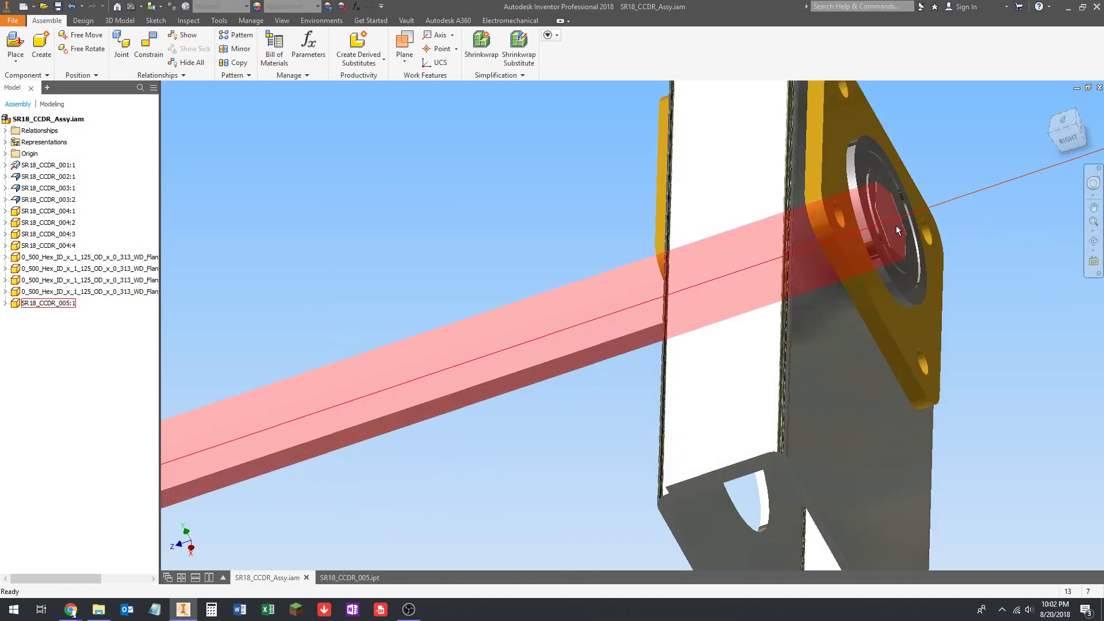
scroll(896, 231, "up", 8)
middle_click_drag(762, 343, 695, 369, "shift")
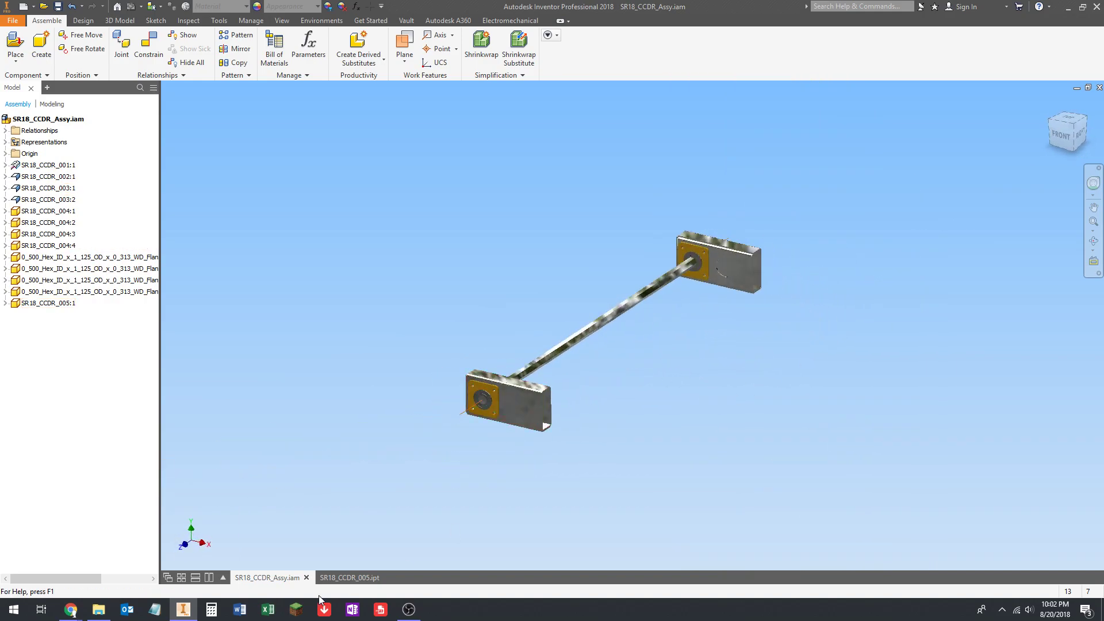
In the SR18_CCDR_005 part, sketch a center point at the origin of the shaft's front hex end face
left_click(346, 578)
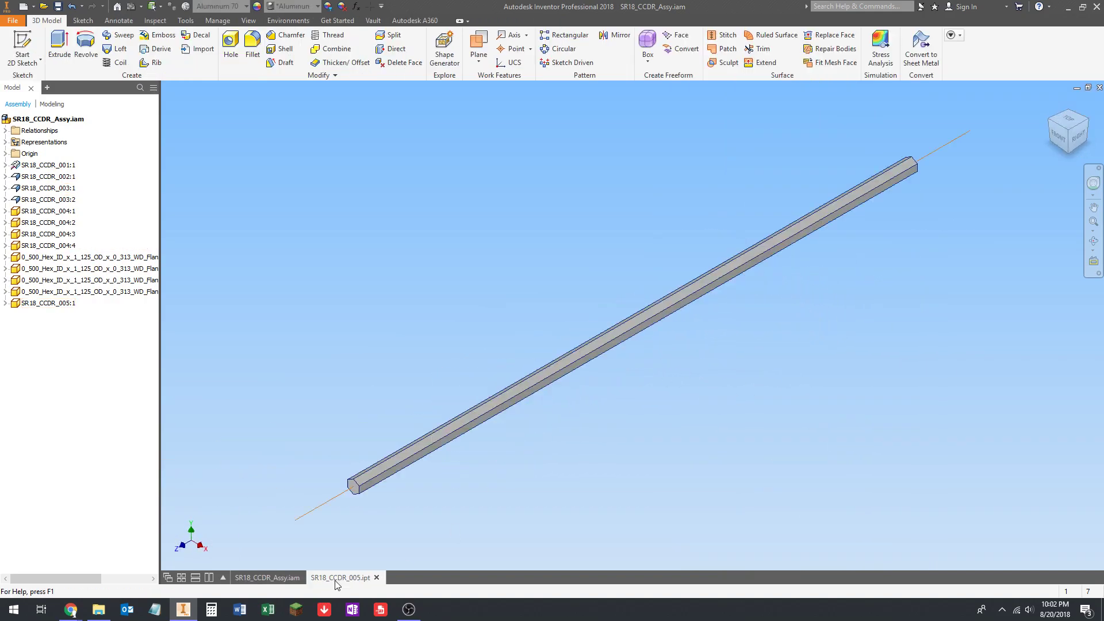
left_click(29, 45)
scroll(368, 506, "down", 5)
left_click(267, 340)
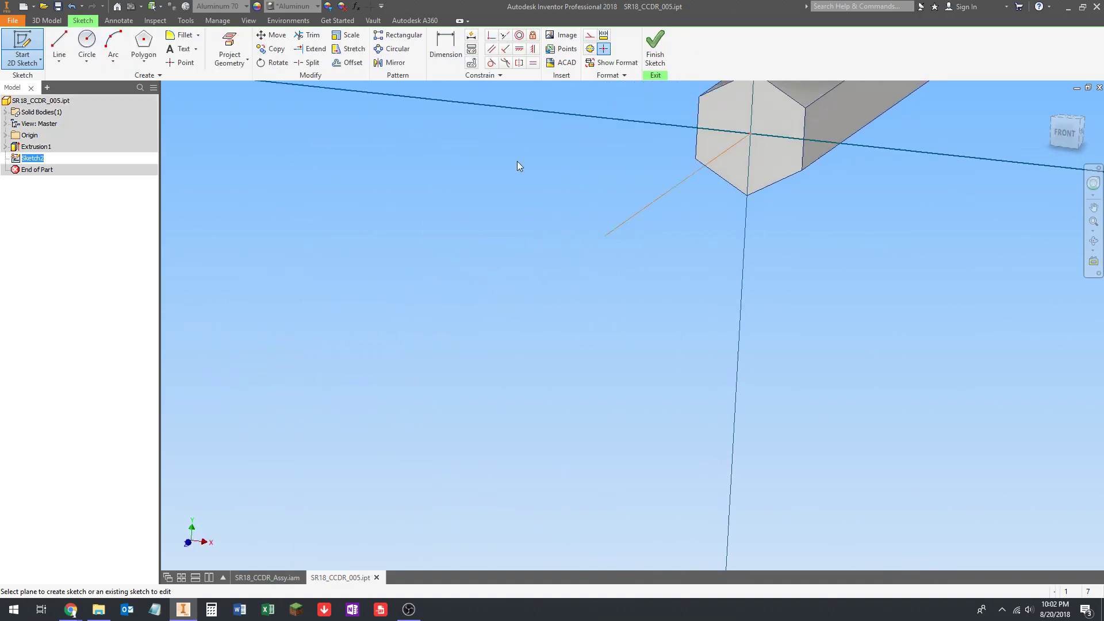
left_click(181, 62)
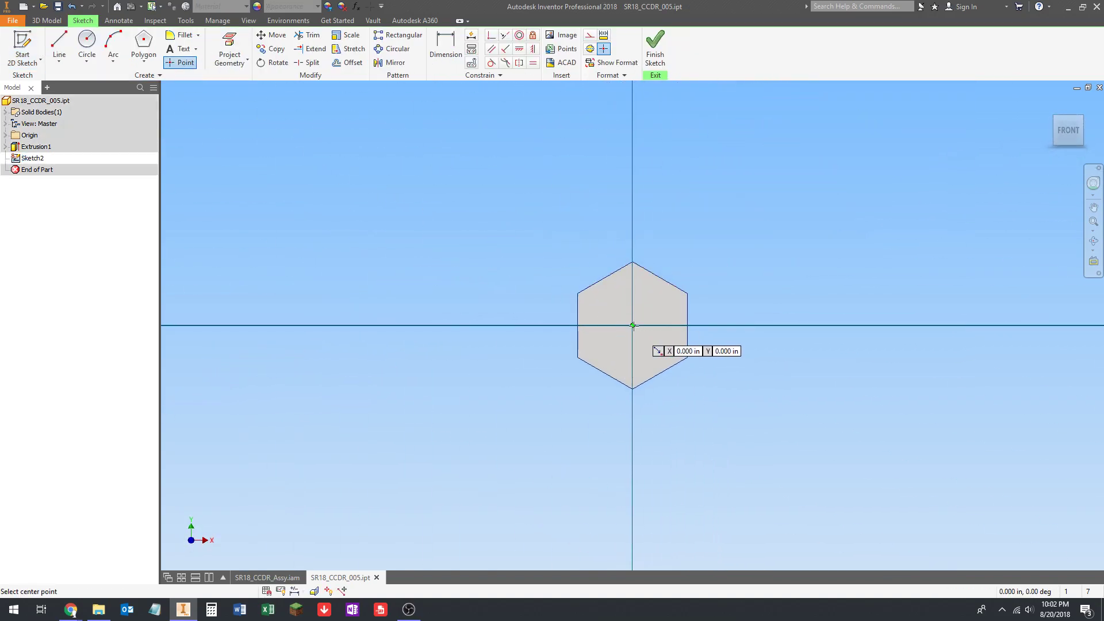
left_click(633, 326)
left_click(655, 50)
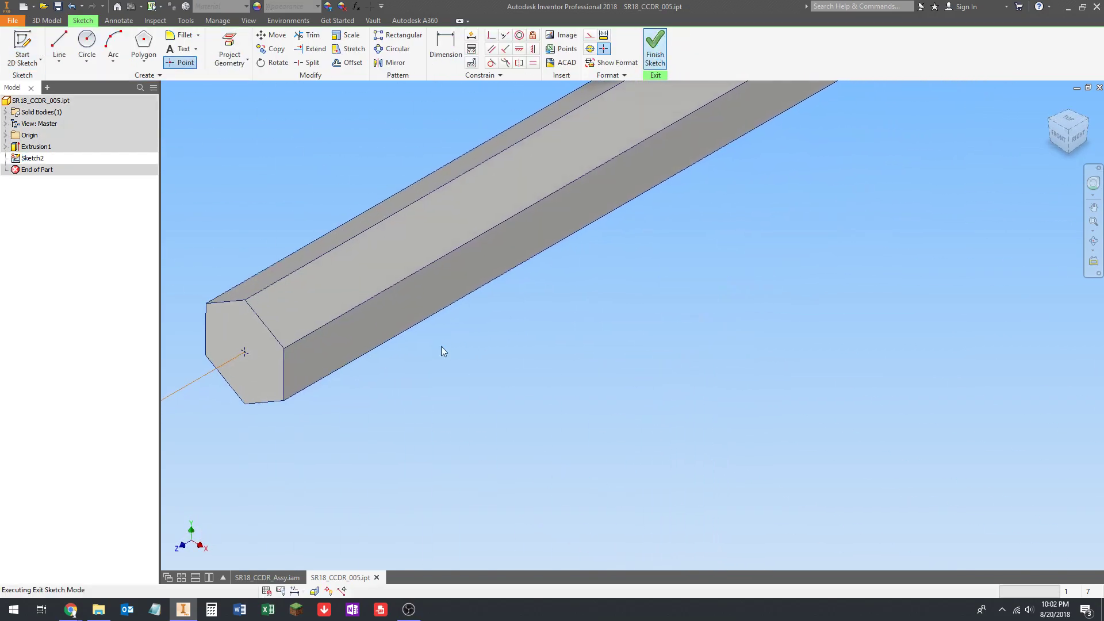
Set up a tapped hole on the end face's sketched center point with a full-depth, right-hand ANSI Unified 1/4-20 UNC thread
scroll(529, 406, "up", 4)
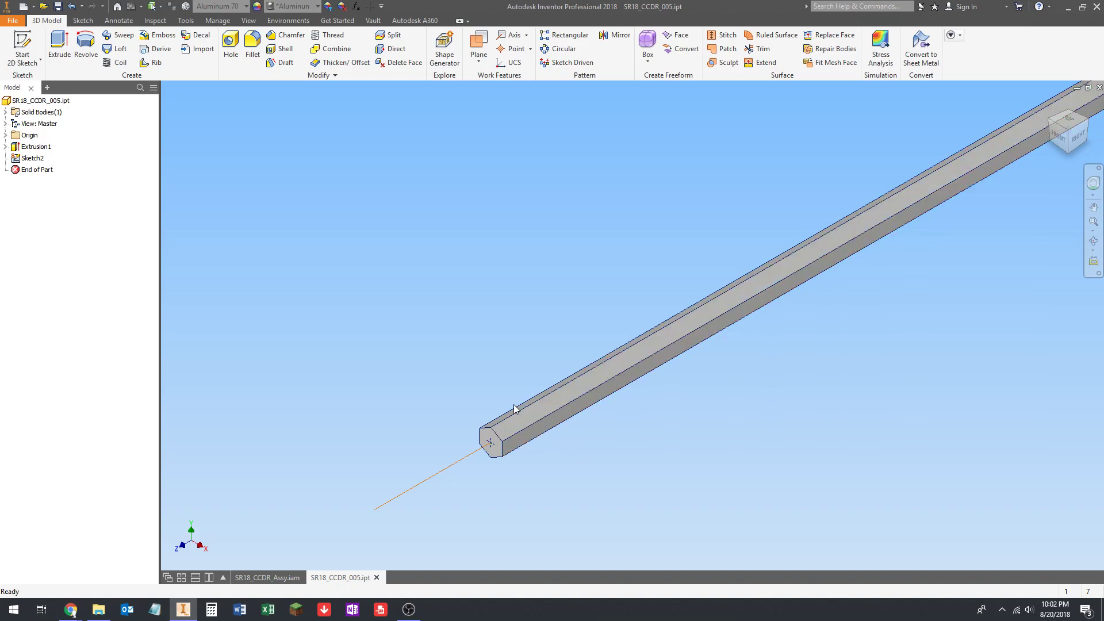
scroll(477, 335, "up", 2)
middle_click_drag(480, 335, 406, 337)
scroll(406, 425, "down", 7)
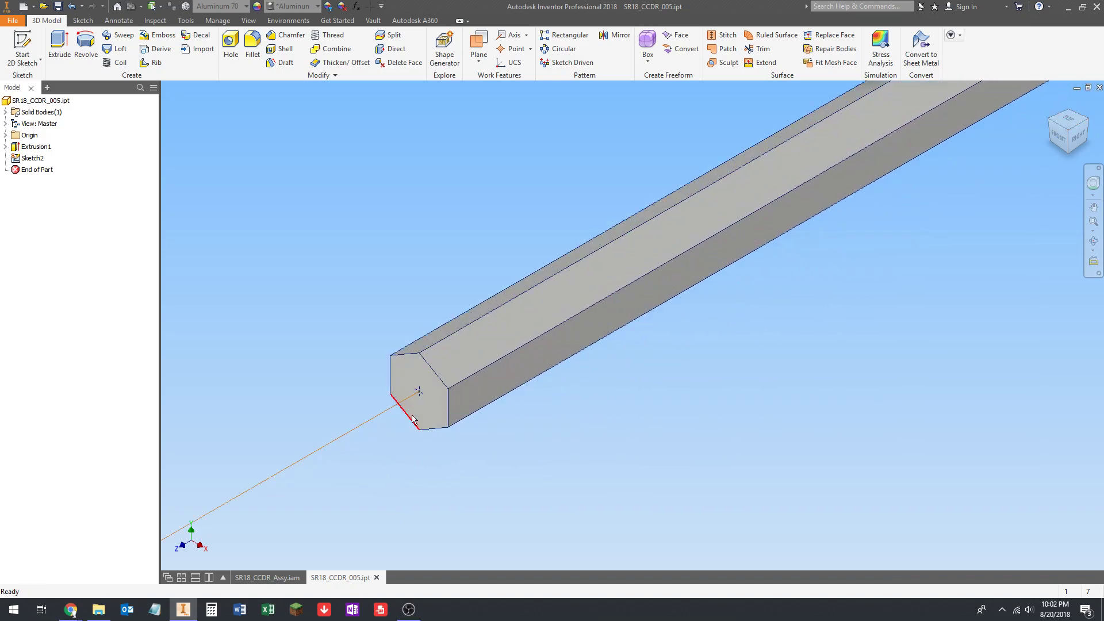
scroll(561, 497, "up", 3)
middle_click_drag(561, 498, 527, 483)
scroll(523, 482, "up", 1)
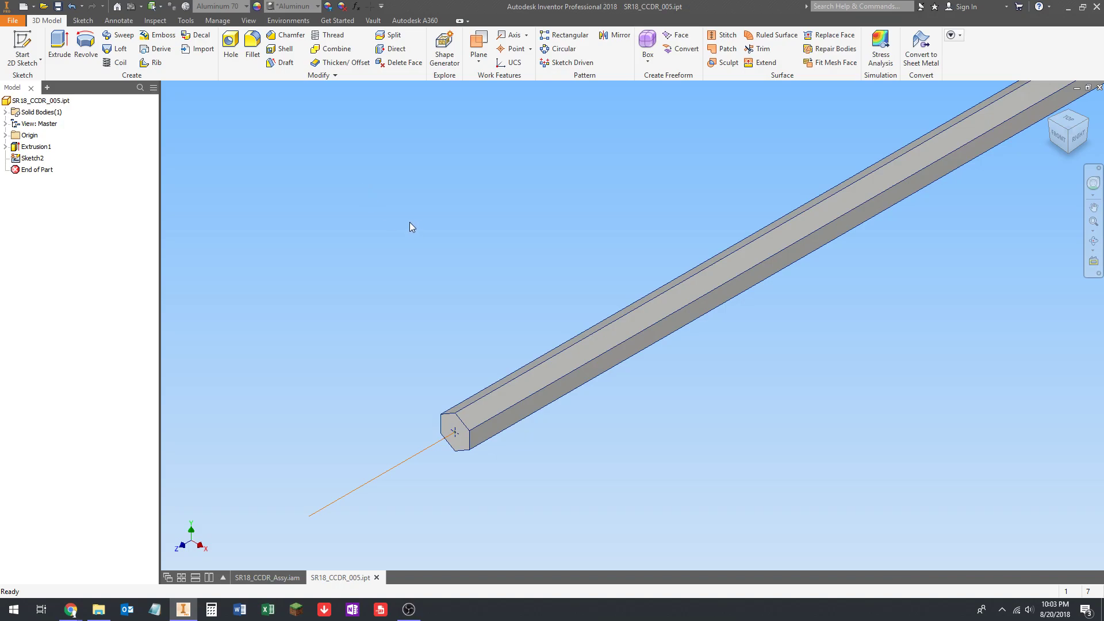
left_click(230, 58)
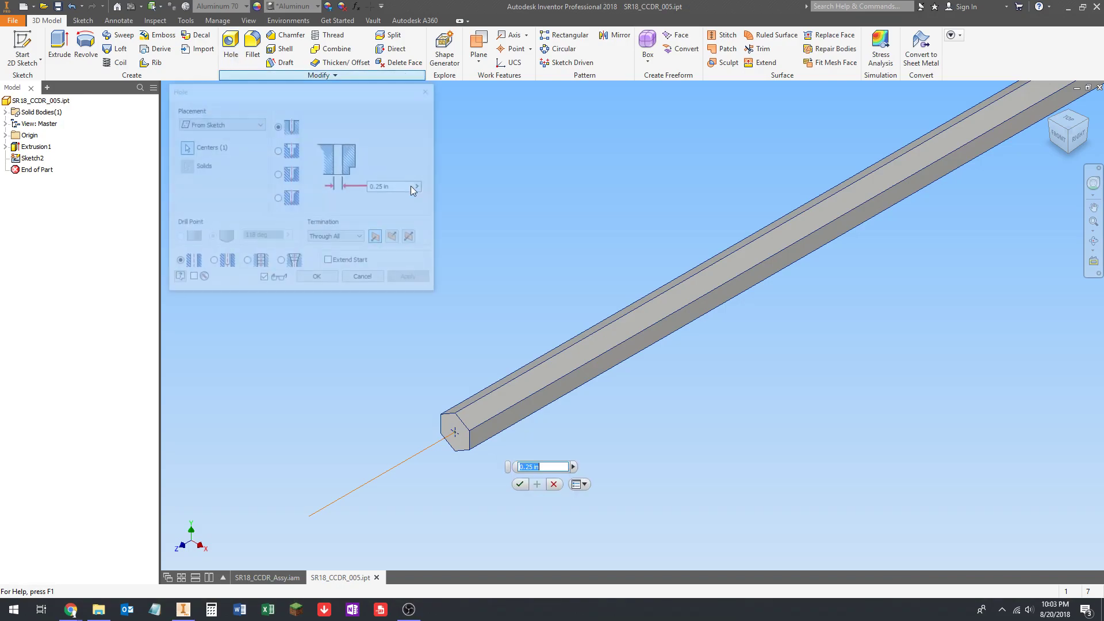
middle_click_drag(564, 219, 621, 219)
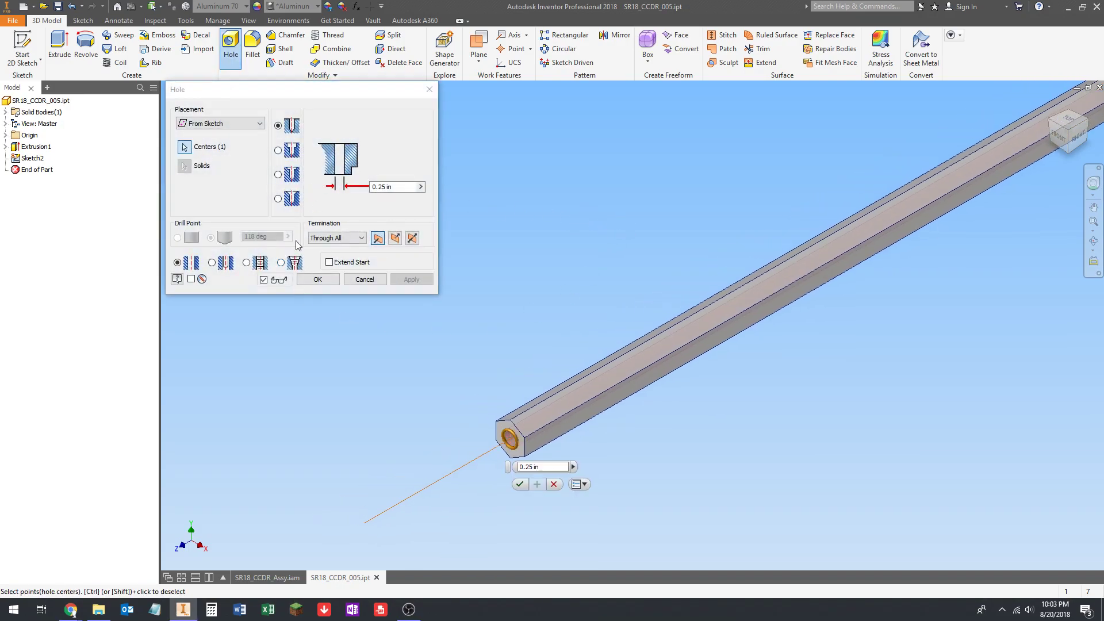
left_click(249, 262)
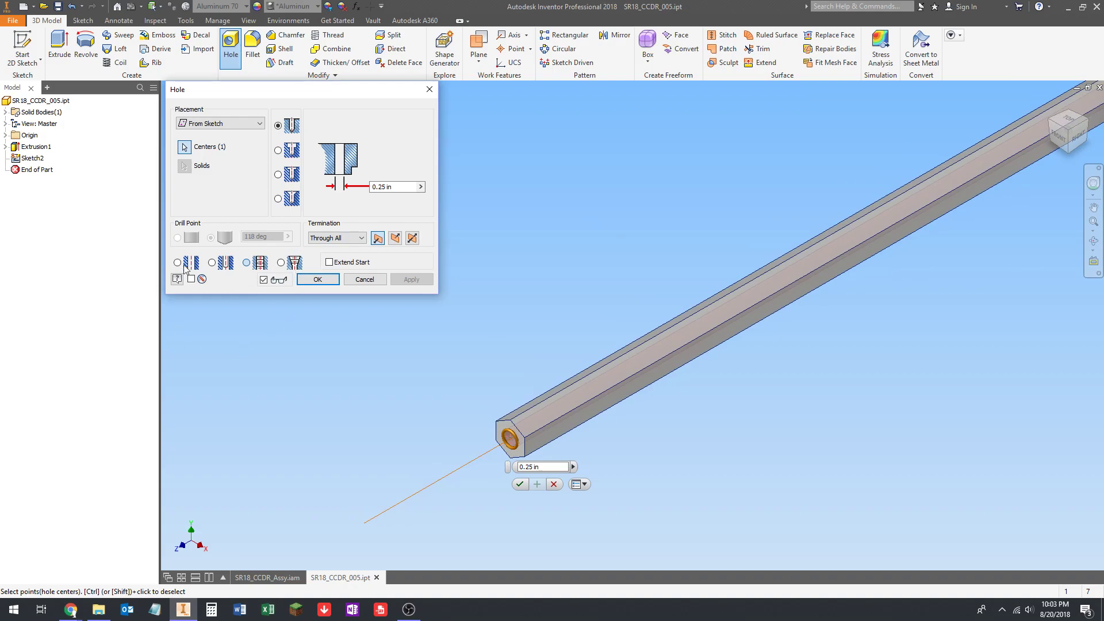
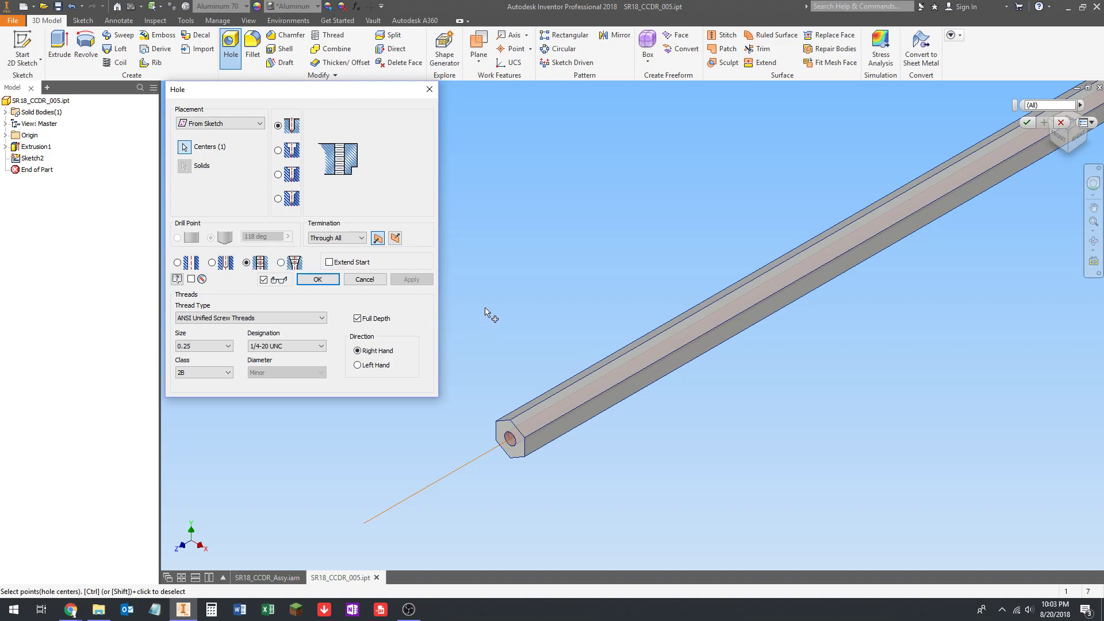
Set the tapped hole's termination to Distance with a depth of 0.750 in and create the hole
left_click(326, 239)
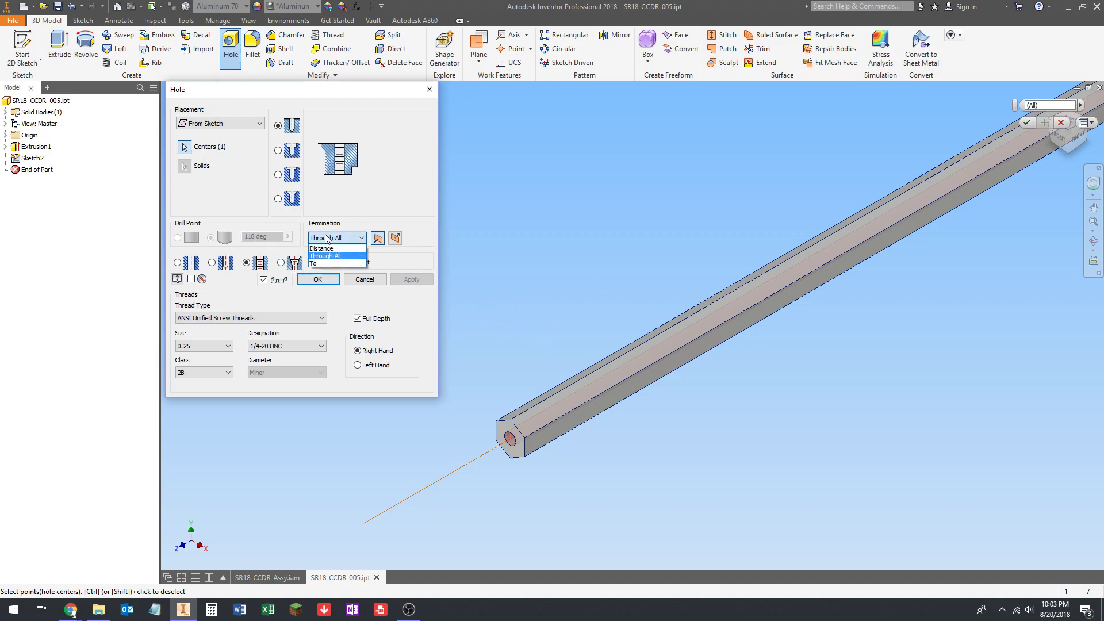
left_click(326, 246)
left_click(178, 349)
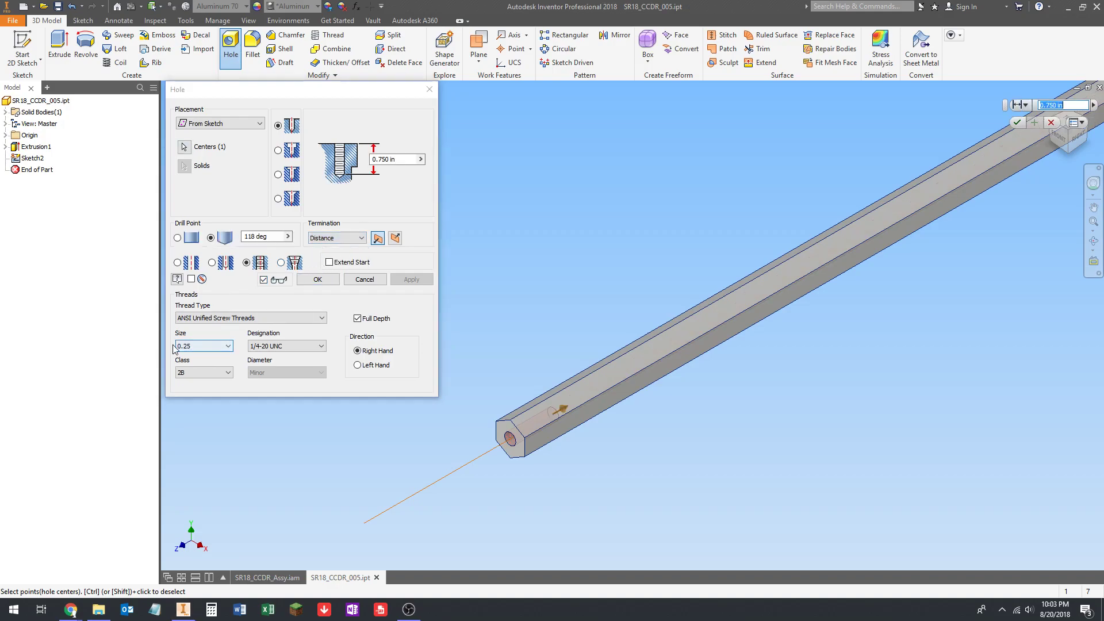
key("Tab")
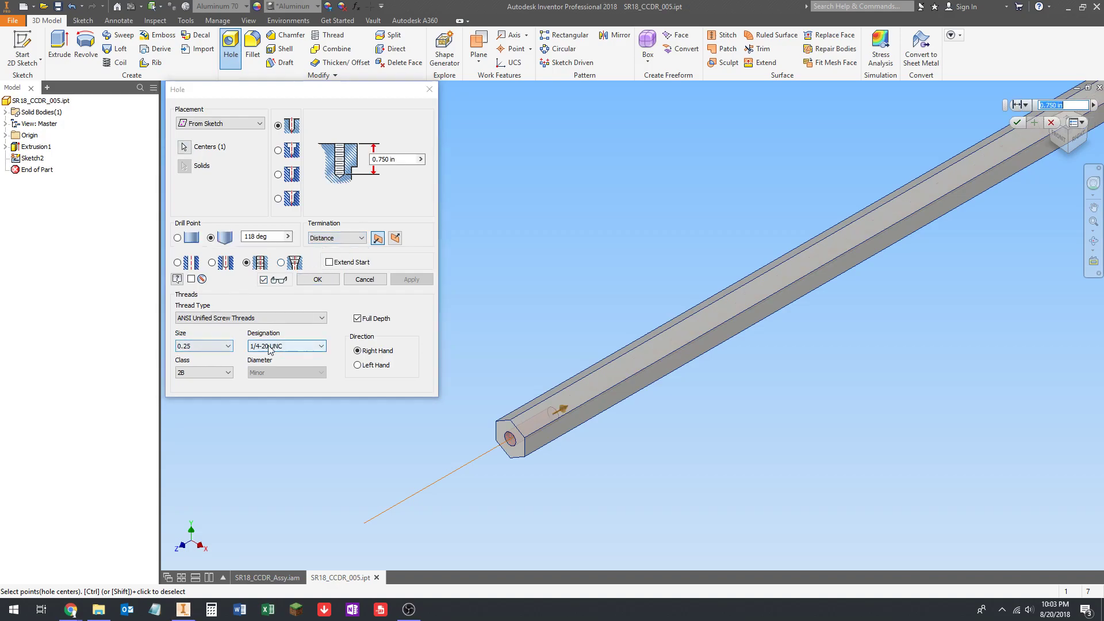
left_click(317, 280)
Sketch a center point at the origin of the shaft's back hex end face and finish the sketch
scroll(459, 389, "down", 5)
scroll(433, 385, "down", 5)
middle_click_drag(424, 386, 580, 350, "shift")
scroll(535, 374, "up", 10)
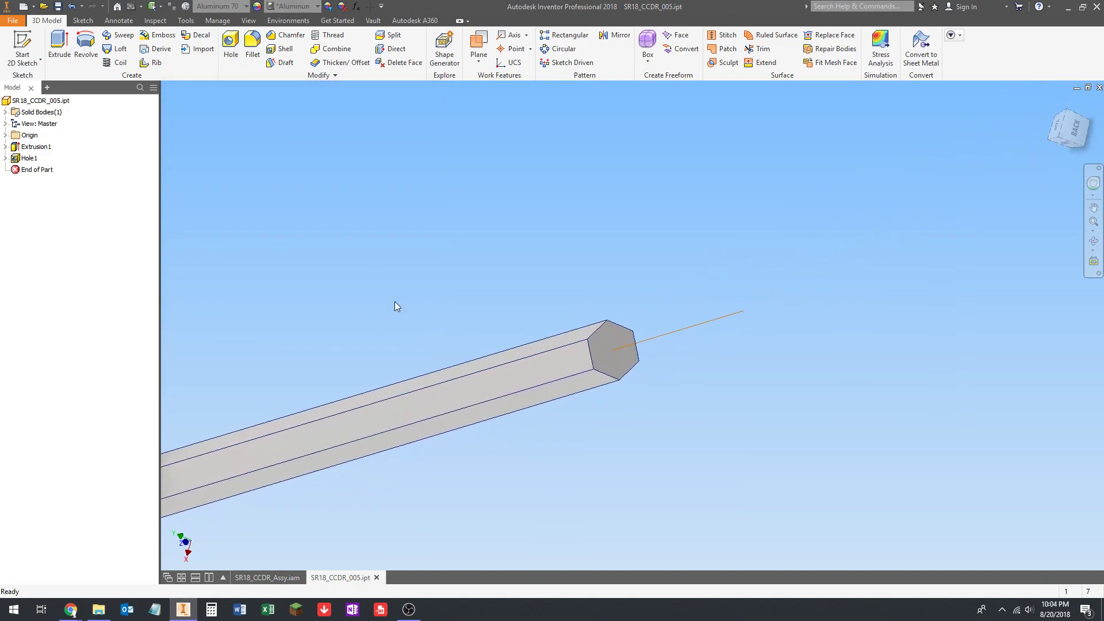
key("s")
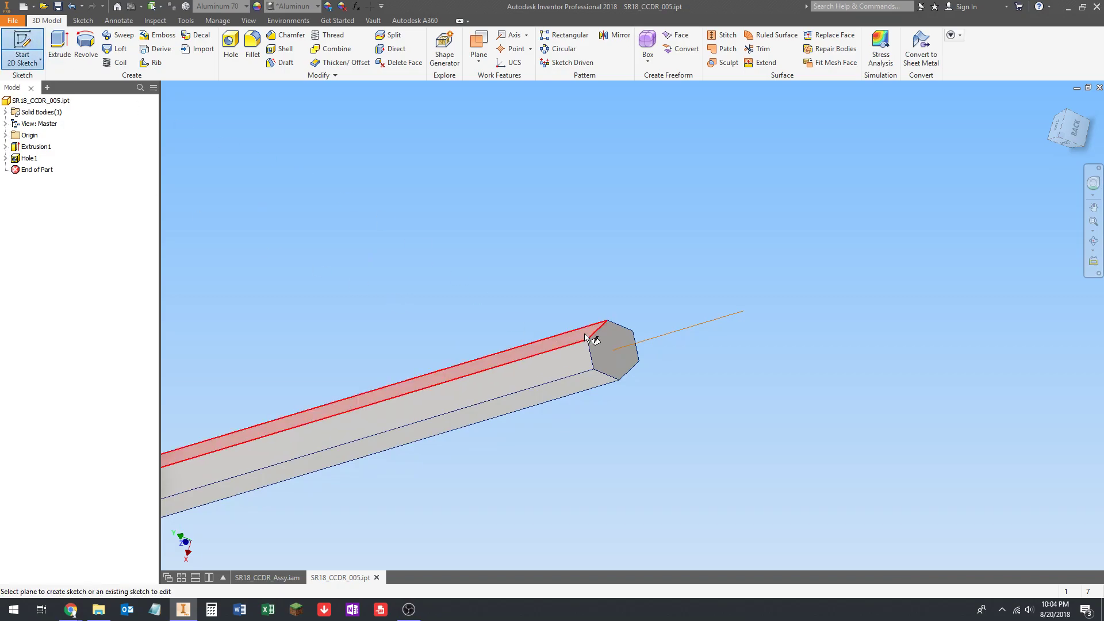
left_click(621, 340)
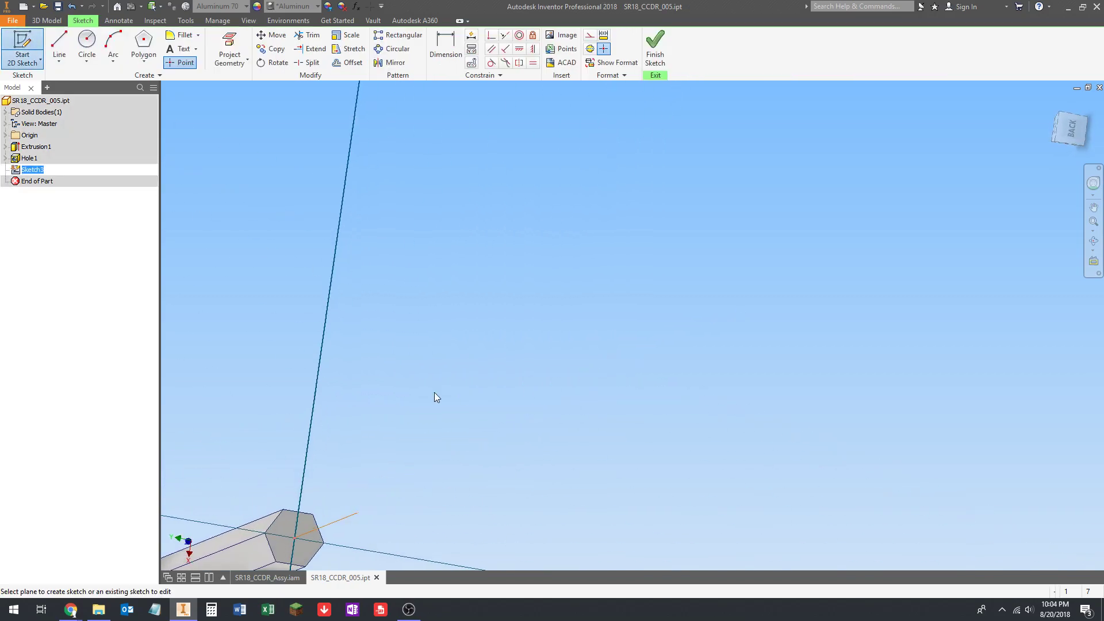
scroll(654, 333, "down", 3)
left_click(185, 62)
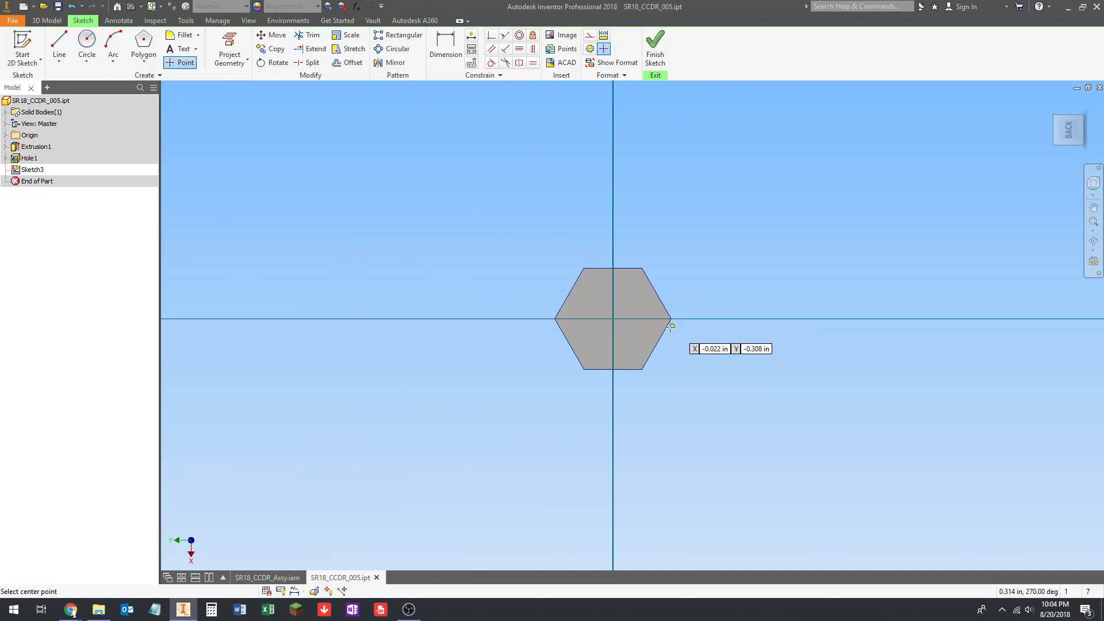
left_click(613, 319)
left_click(655, 52)
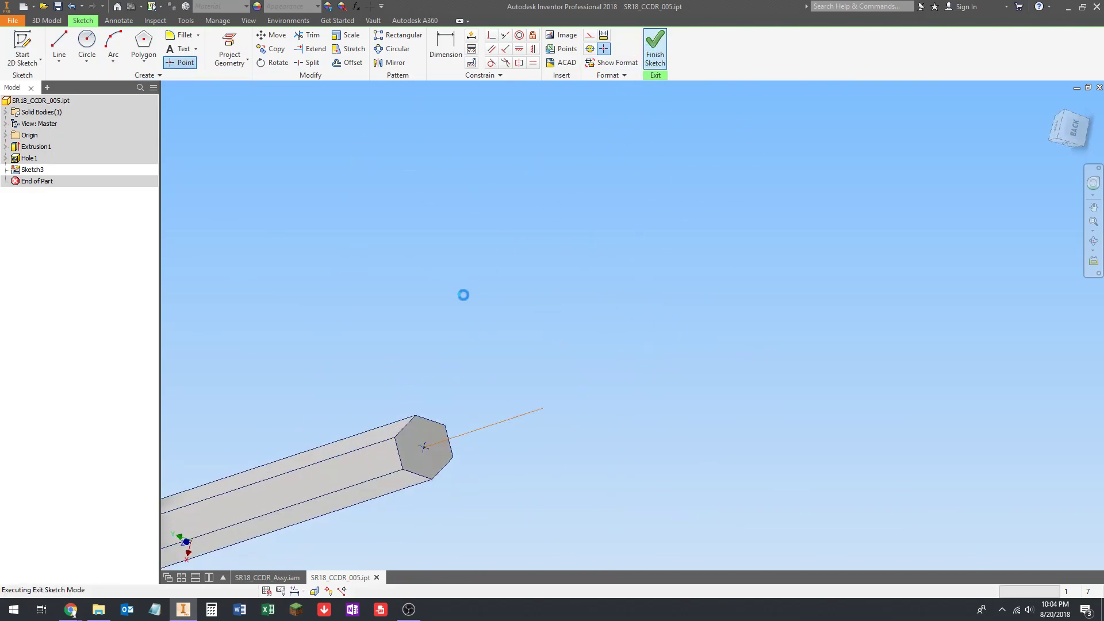
Create a 0.750 in deep 1/4-20 UNC full-depth tapped hole at the back end face's sketched point and save the part
key("h")
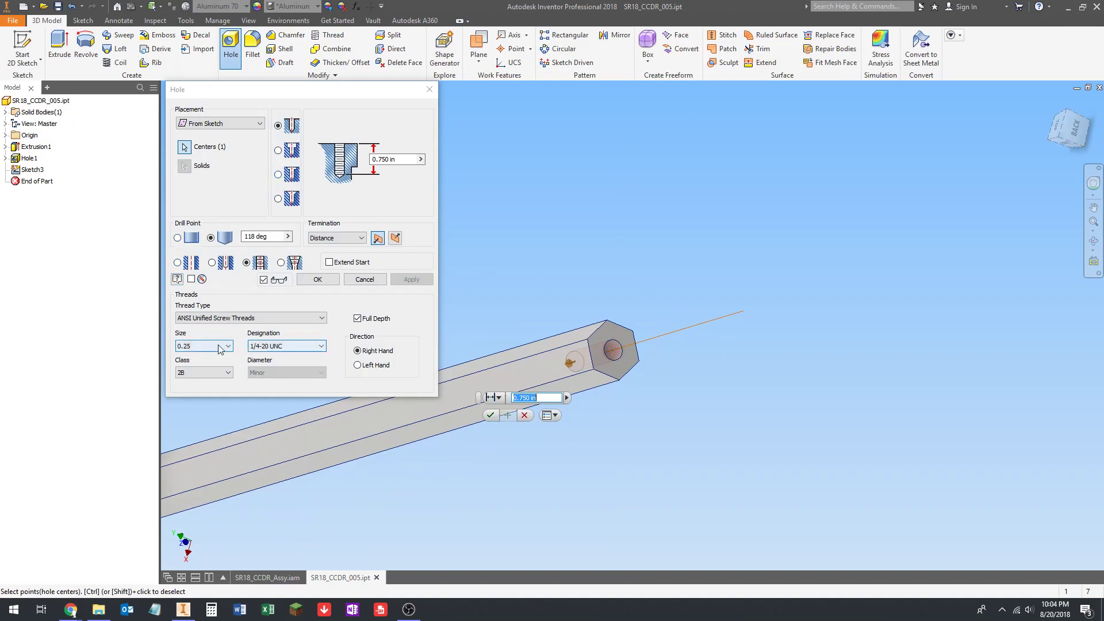
left_click(317, 279)
scroll(623, 281, "down", 3)
middle_click_drag(623, 281, 613, 373)
key("F6")
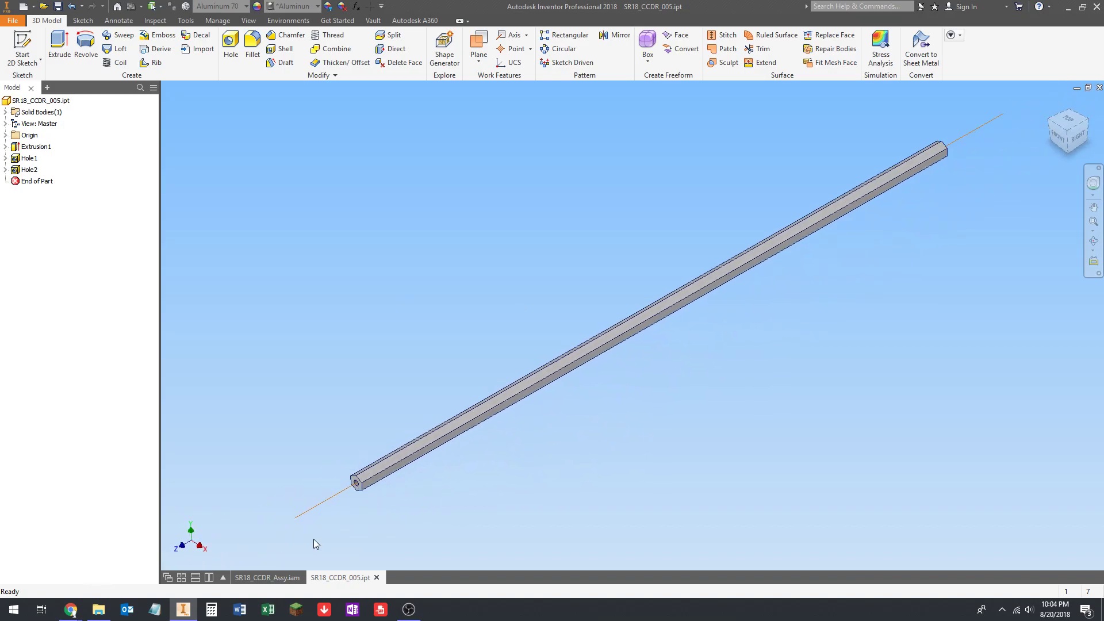
left_click(57, 7)
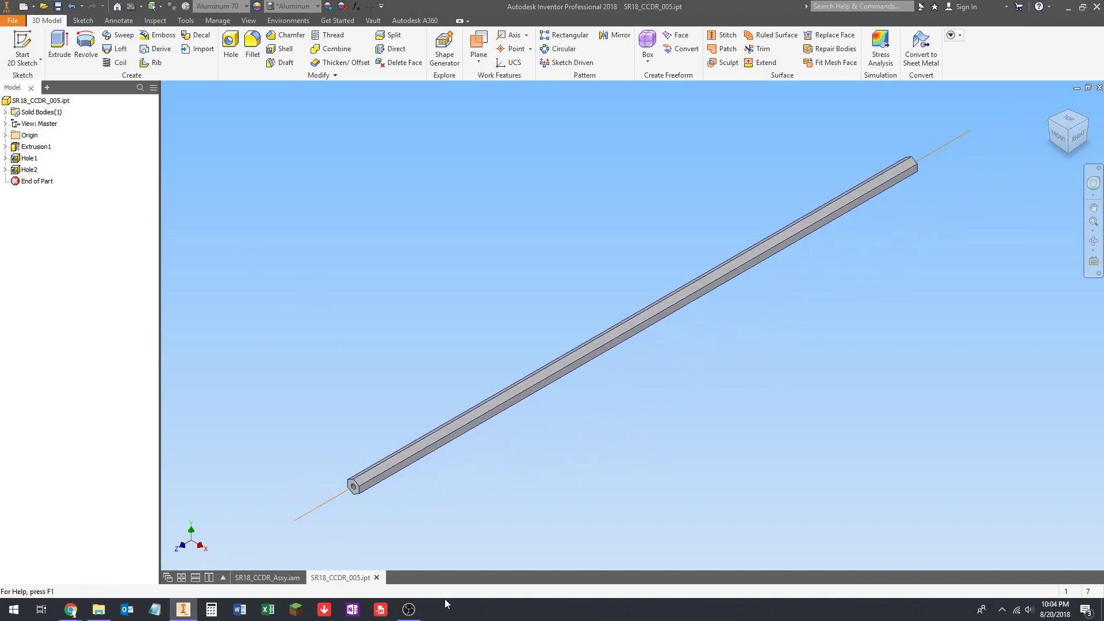
Close the SR18_CCDR_005 part and inspect the hex shaft's tapped end at the front bearing in the assembly
left_click(377, 577)
scroll(492, 460, "up", 8)
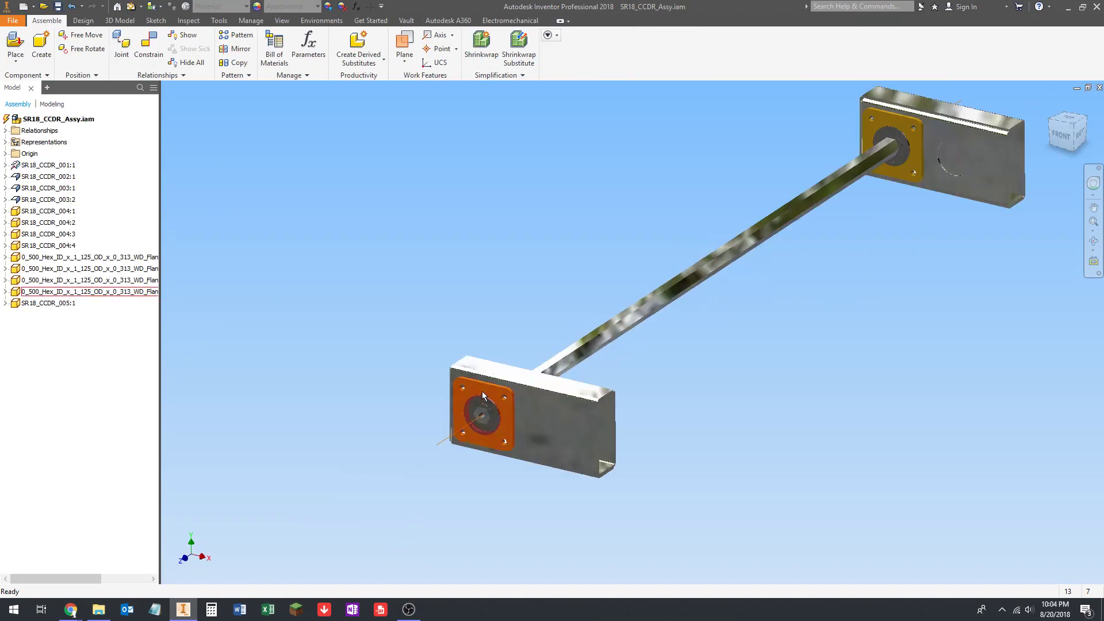
scroll(481, 481, "down", 10)
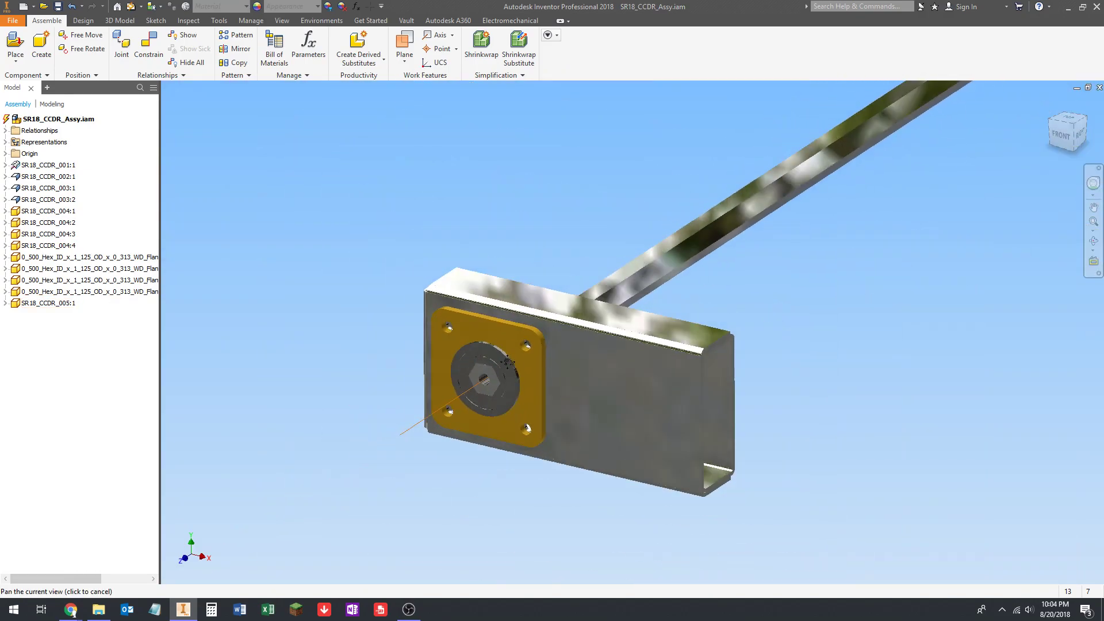
scroll(454, 347, "down", 5)
middle_click_drag(636, 361, 683, 352, "shift")
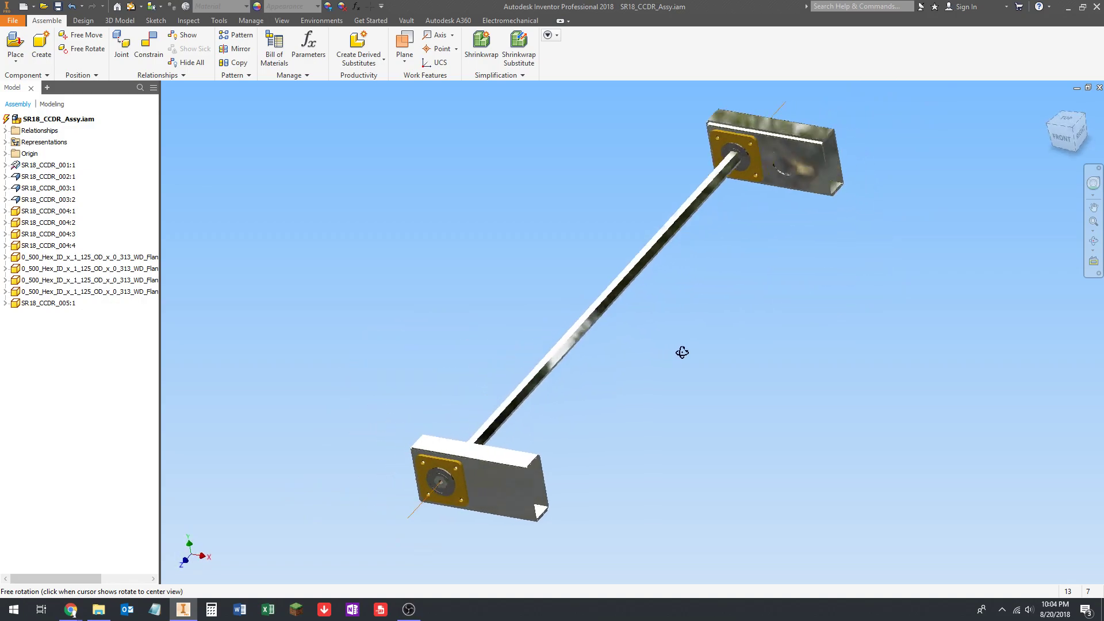
scroll(436, 481, "up", 6)
scroll(436, 481, "up", 3)
scroll(493, 499, "up", 5)
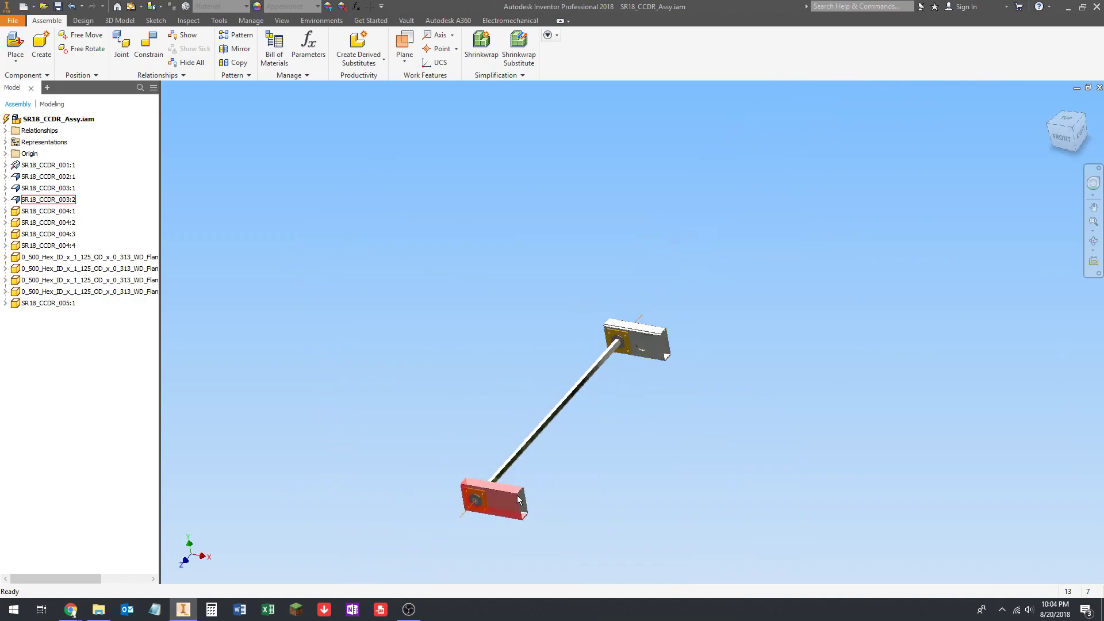
middle_click_drag(493, 499, 454, 474, "shift")
scroll(454, 474, "down", 5)
scroll(600, 429, "down", 4)
scroll(601, 430, "down", 8)
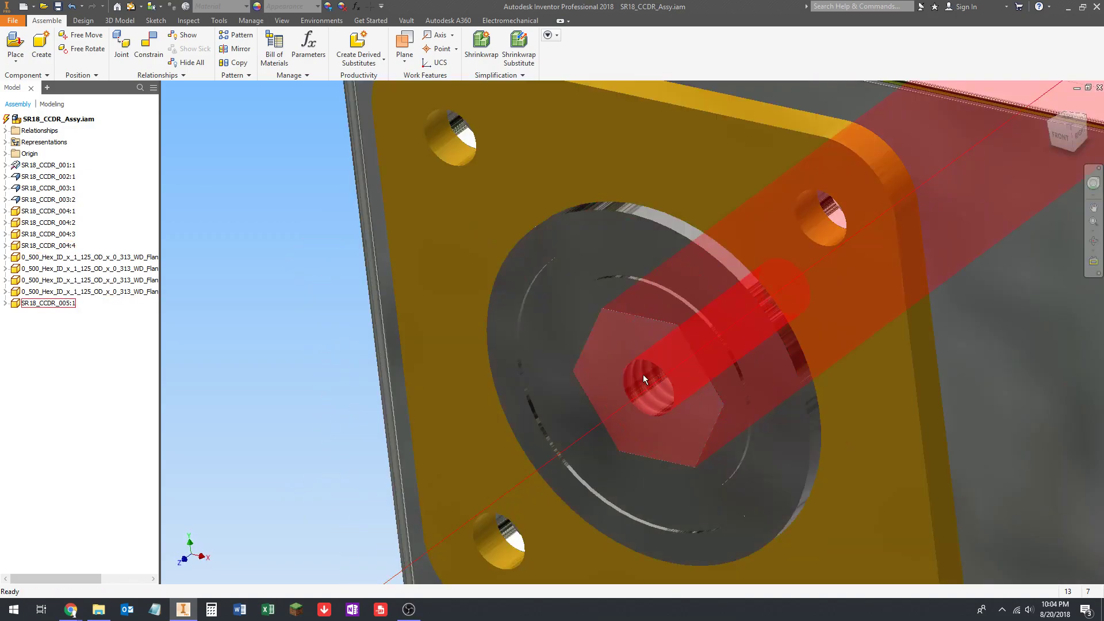
Examine the hex shaft, bearings and bearing plates across the whole assembly between both side tubes
mouse_move(499, 483)
middle_mouse_down("shift")
mouse_move(461, 466)
mouse_move(500, 483)
middle_mouse_up("shift")
scroll(566, 483, "down", 5)
scroll(612, 389, "up", 3)
middle_click_drag(561, 440, 474, 517)
scroll(560, 483, "down", 2)
middle_click_drag(474, 517, 452, 450)
scroll(453, 431, "up", 5)
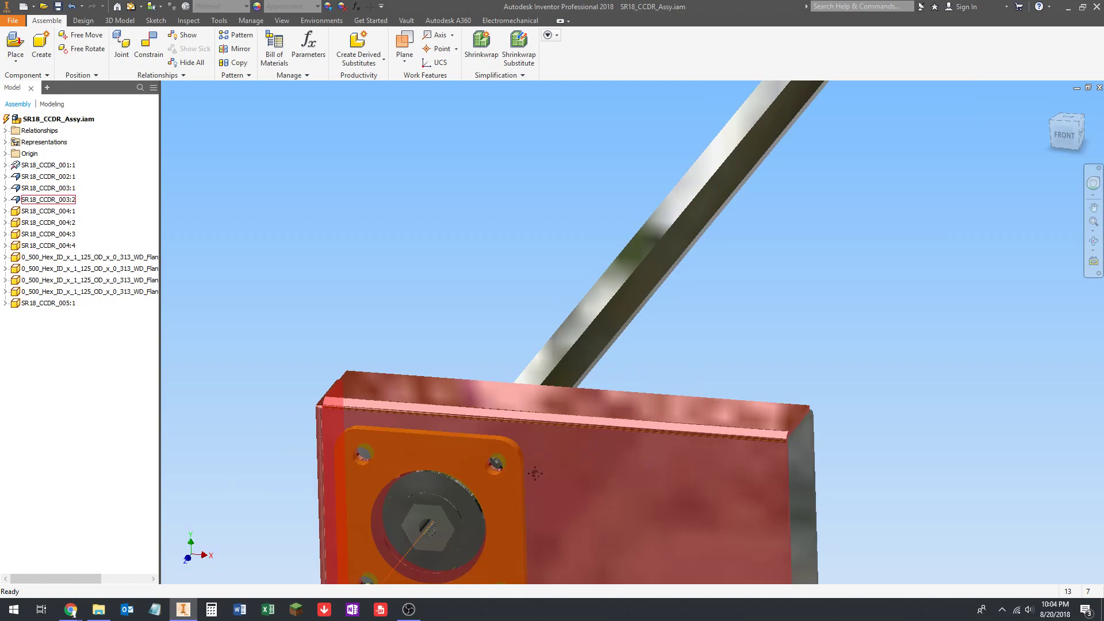
scroll(453, 430, "down", 5)
middle_click_drag(584, 448, 484, 473, "shift")
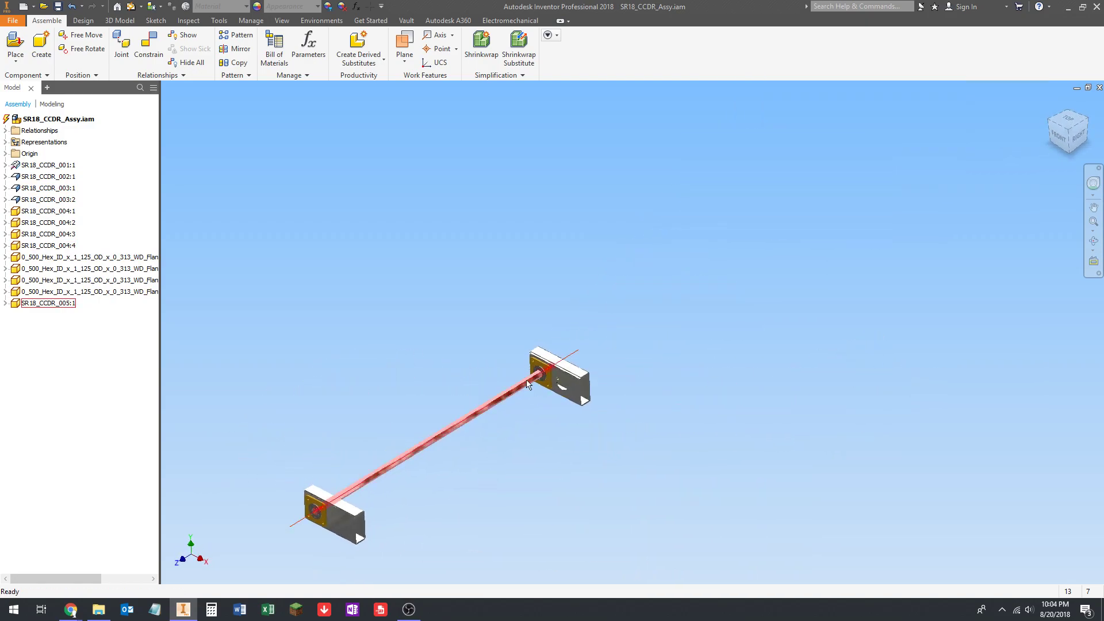
scroll(535, 380, "up", 4)
scroll(537, 405, "down", 2)
middle_click_drag(549, 432, 502, 482)
scroll(502, 482, "up", 5)
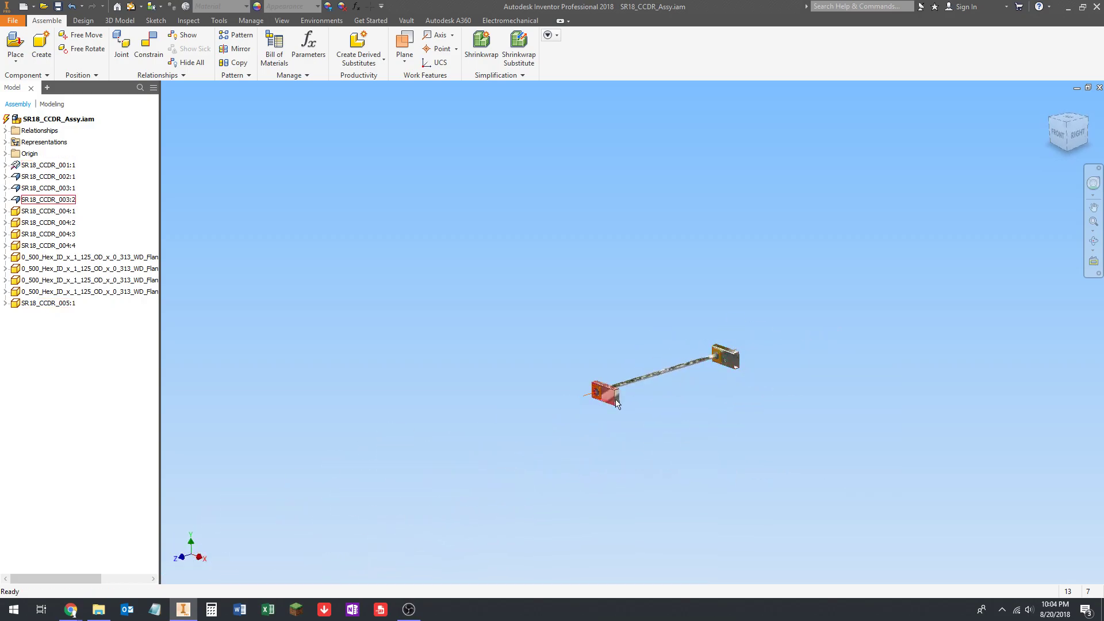
scroll(644, 377, "down", 4)
middle_click_drag(656, 381, 741, 267)
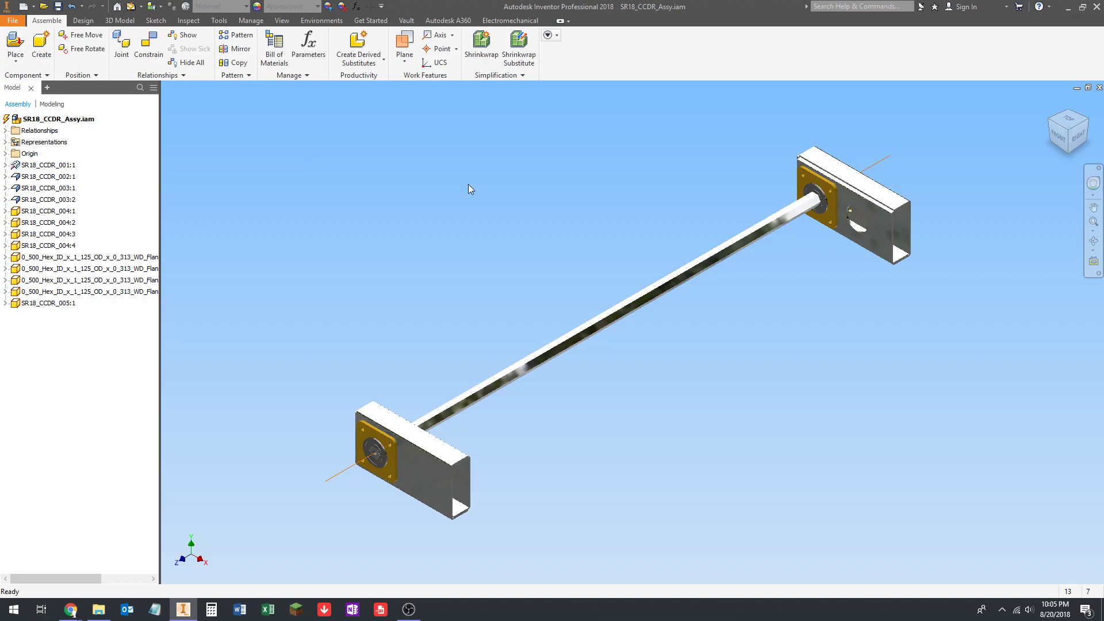
Switch to Chrome and open competitionrobotparts.com in a new browser tab
mouse_move(70, 610)
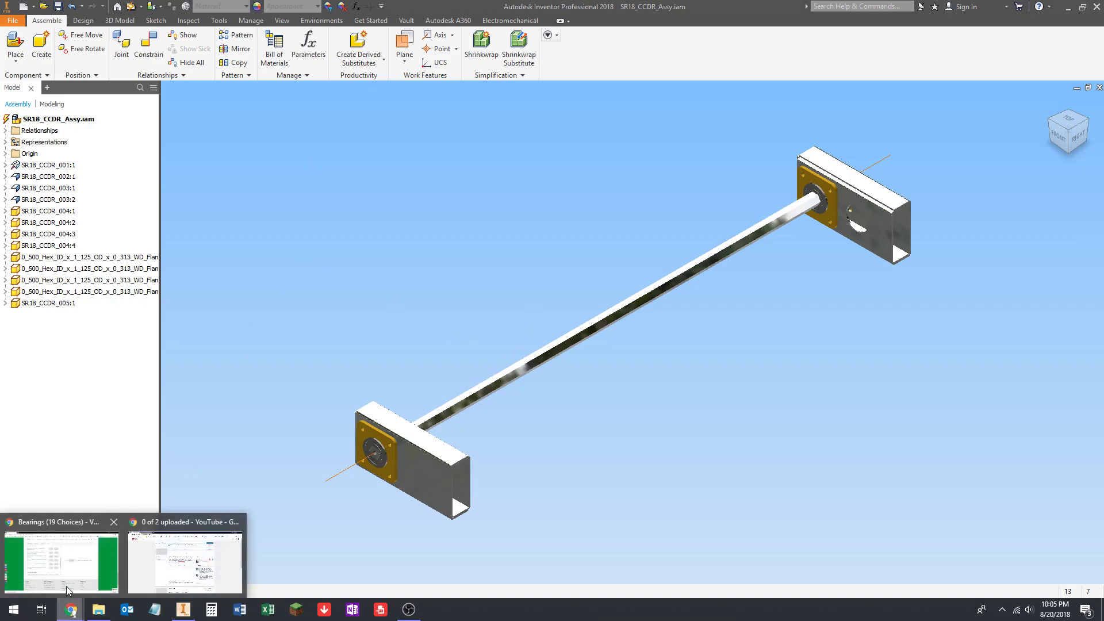
left_click(61, 569)
left_click(131, 7)
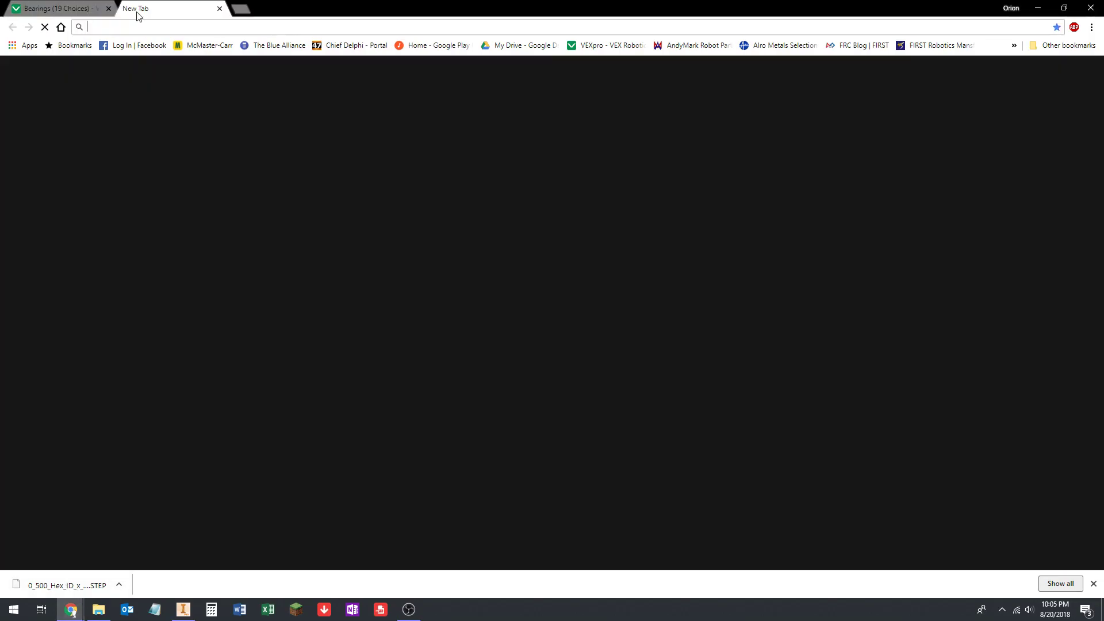
type("comp")
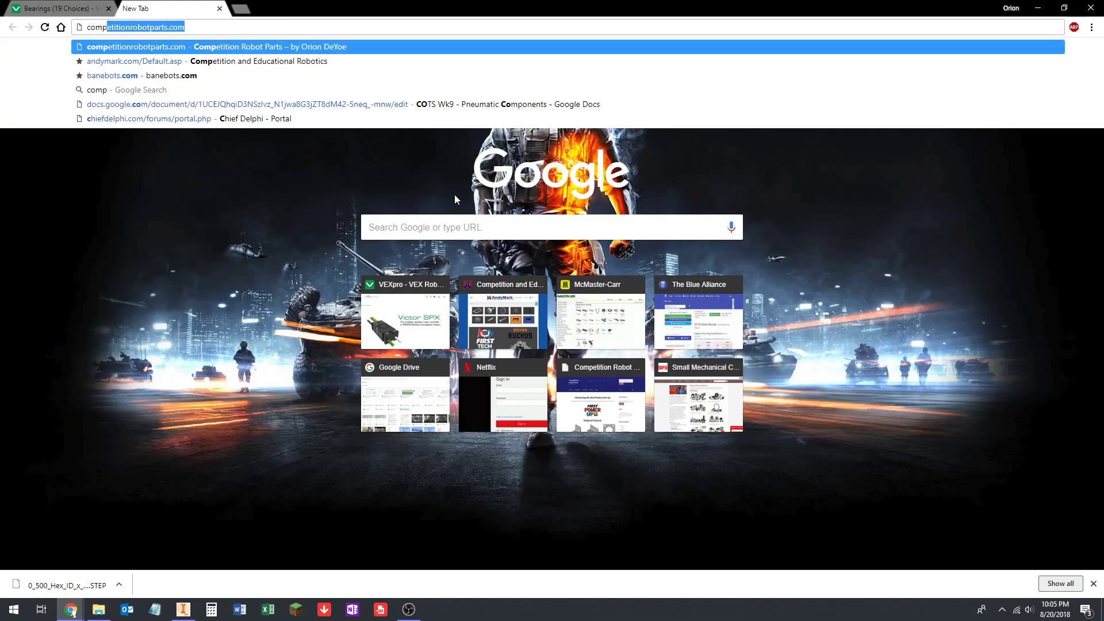
key("Return")
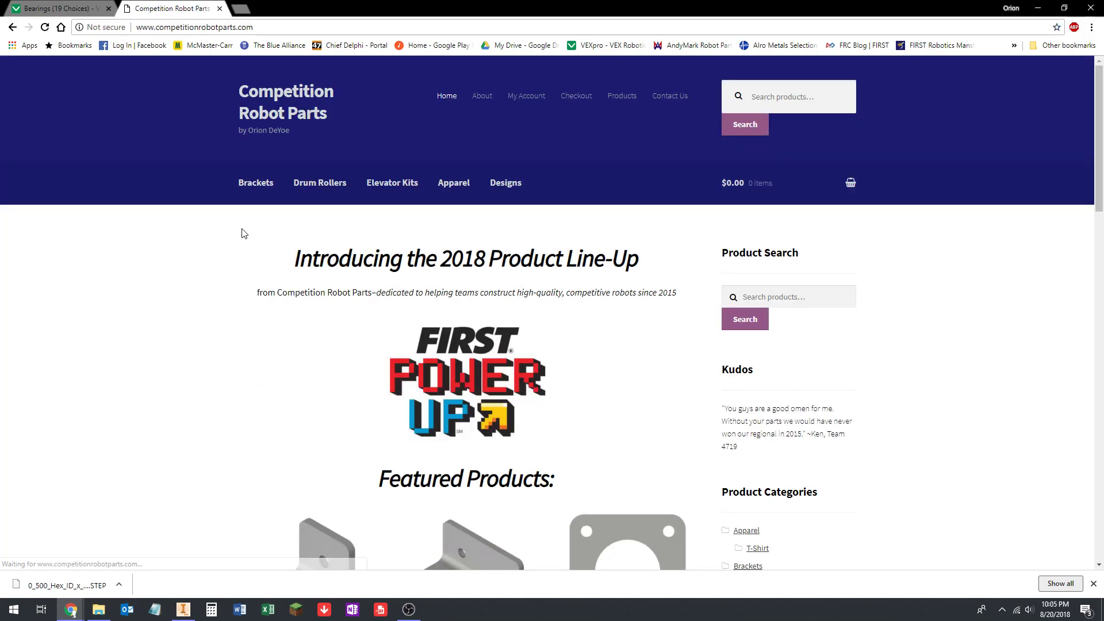
Open the 1.25in Diameter Roller End Cap product page and download its CAD file
scroll(368, 224, "down", 10)
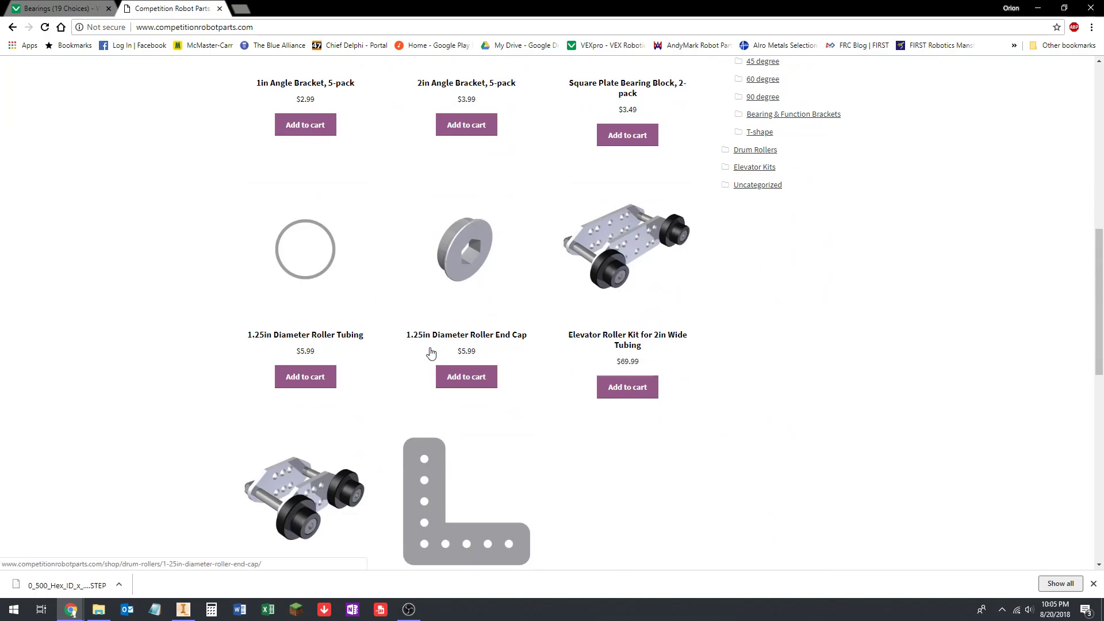
left_click(449, 257)
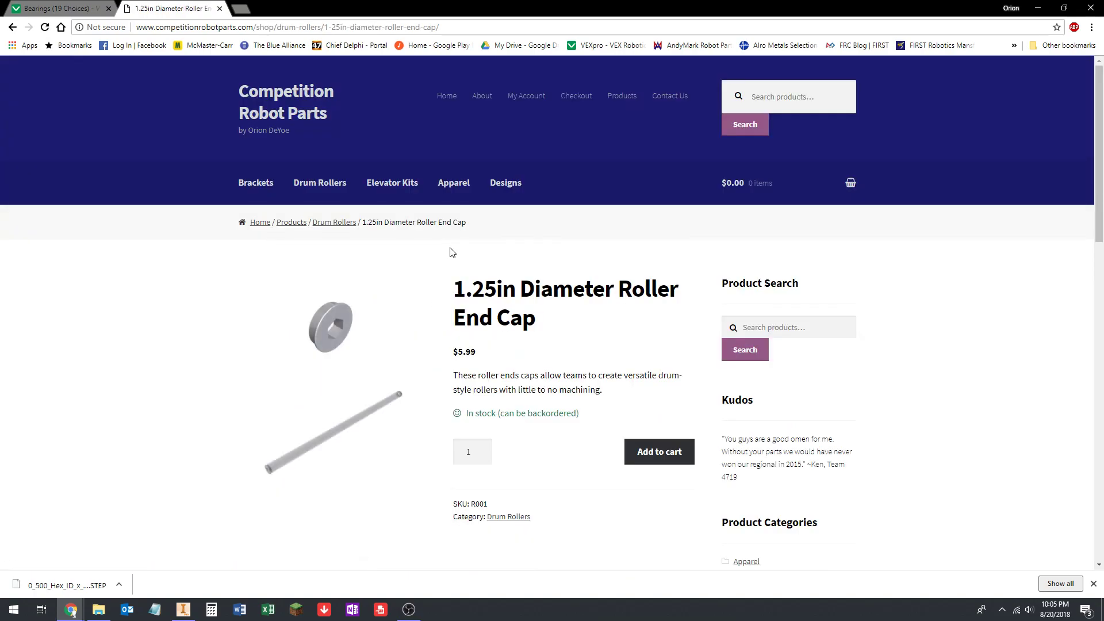
scroll(451, 252, "down", 7)
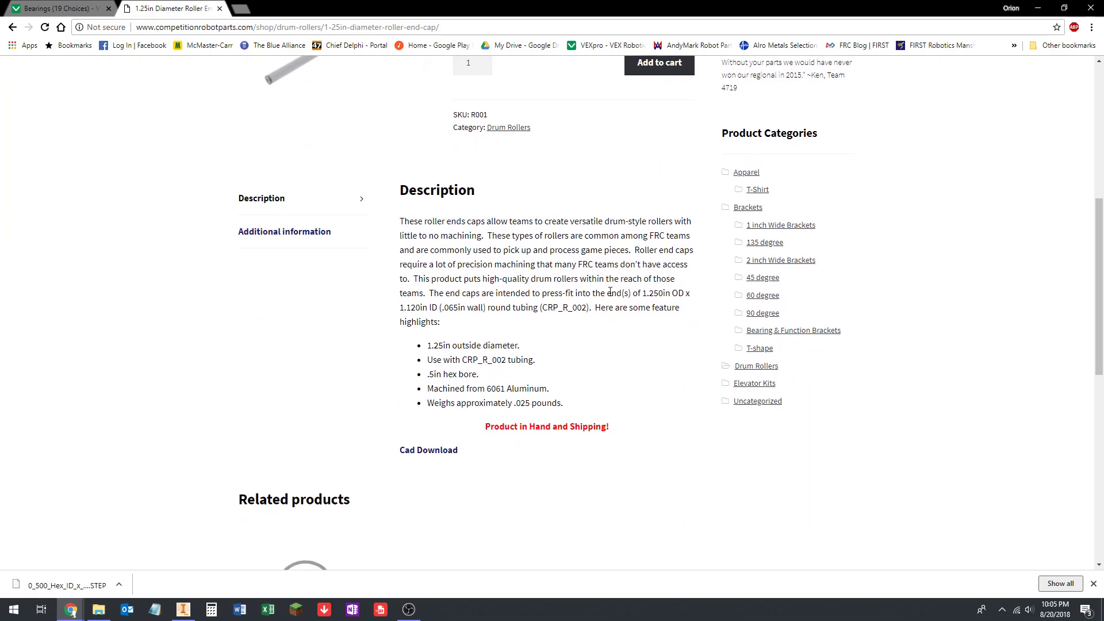
left_click(410, 441)
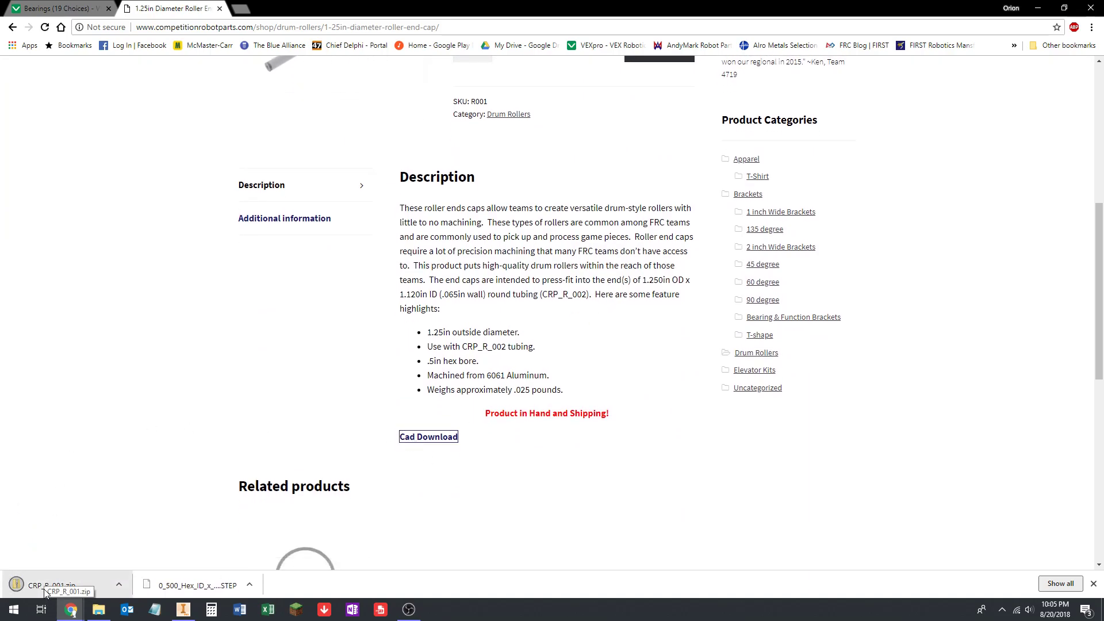
Show CRP_R_001.zip in the Downloads folder and extract it to Downloads\CRP_R_001
right_click(46, 589)
left_click(54, 556)
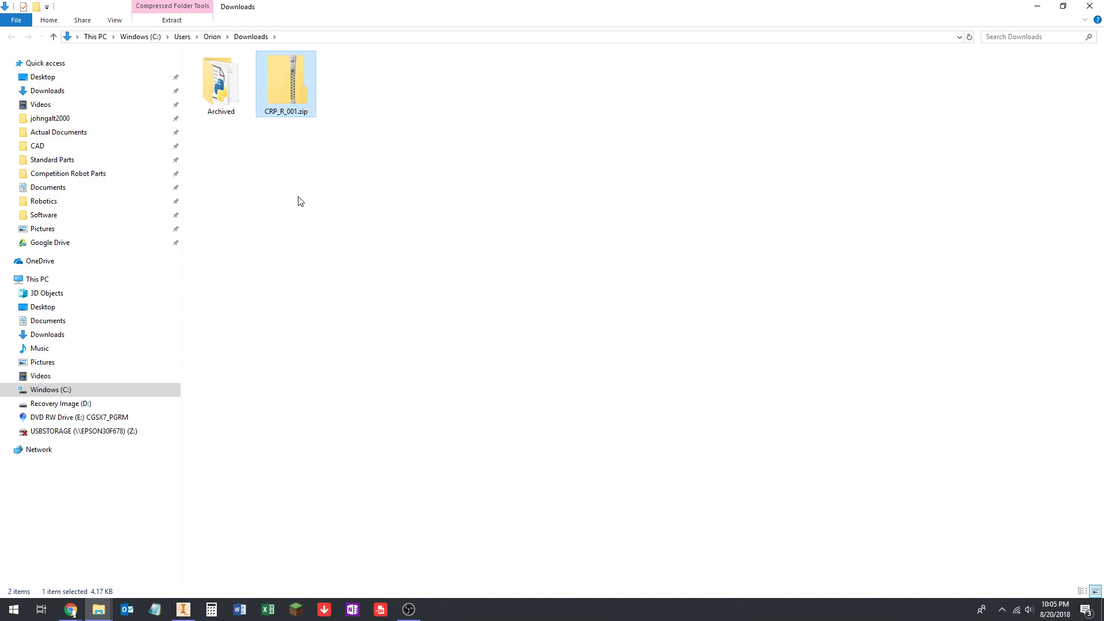
right_click(291, 95)
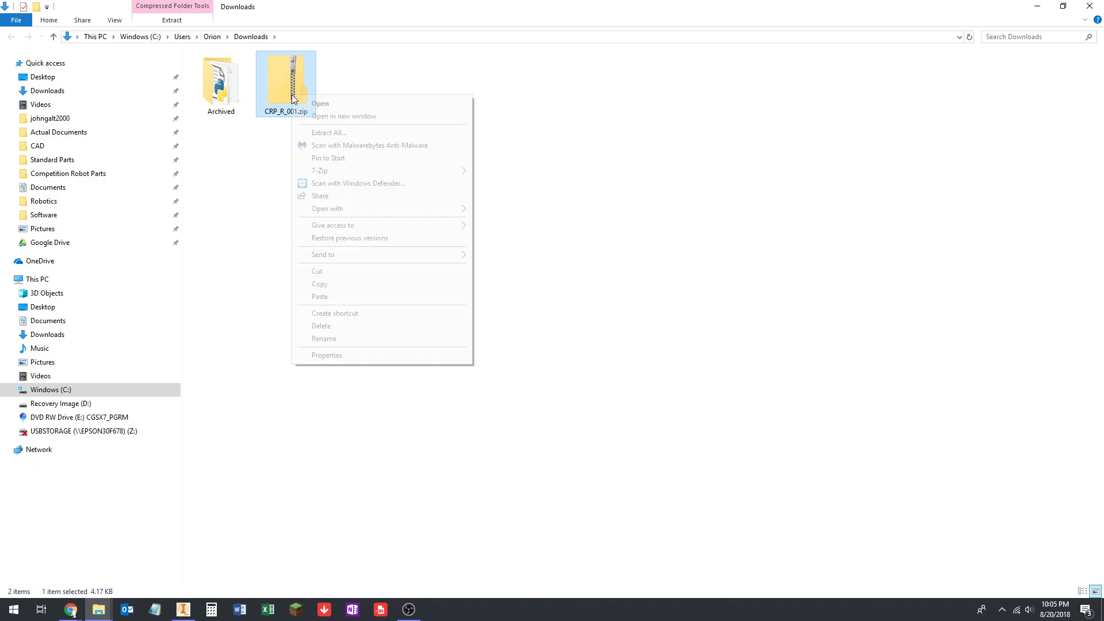
left_click(315, 132)
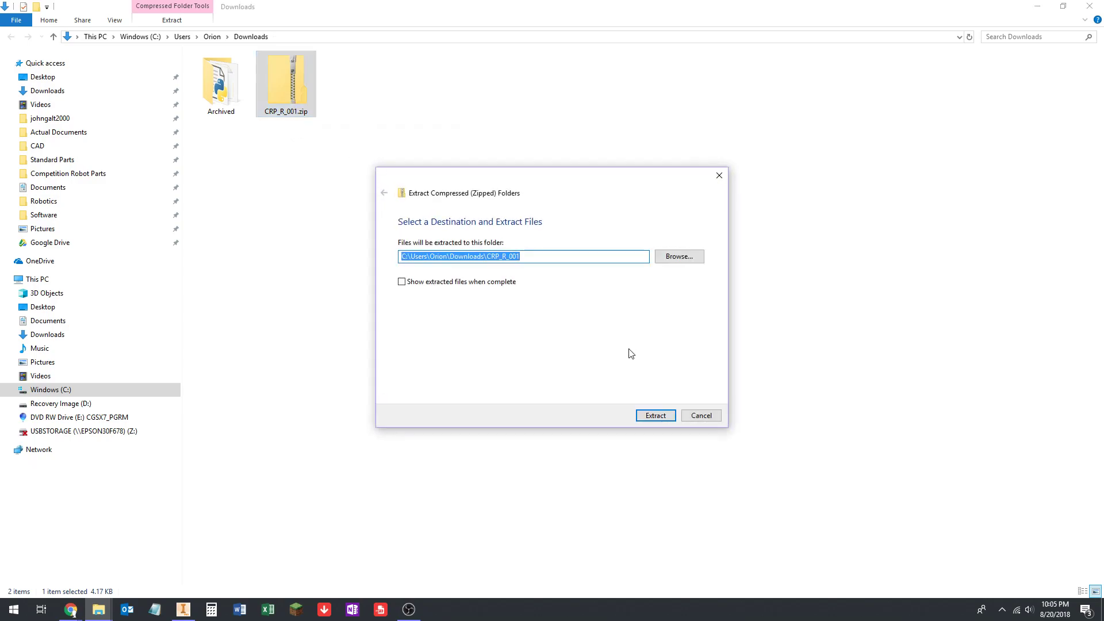
left_click(654, 418)
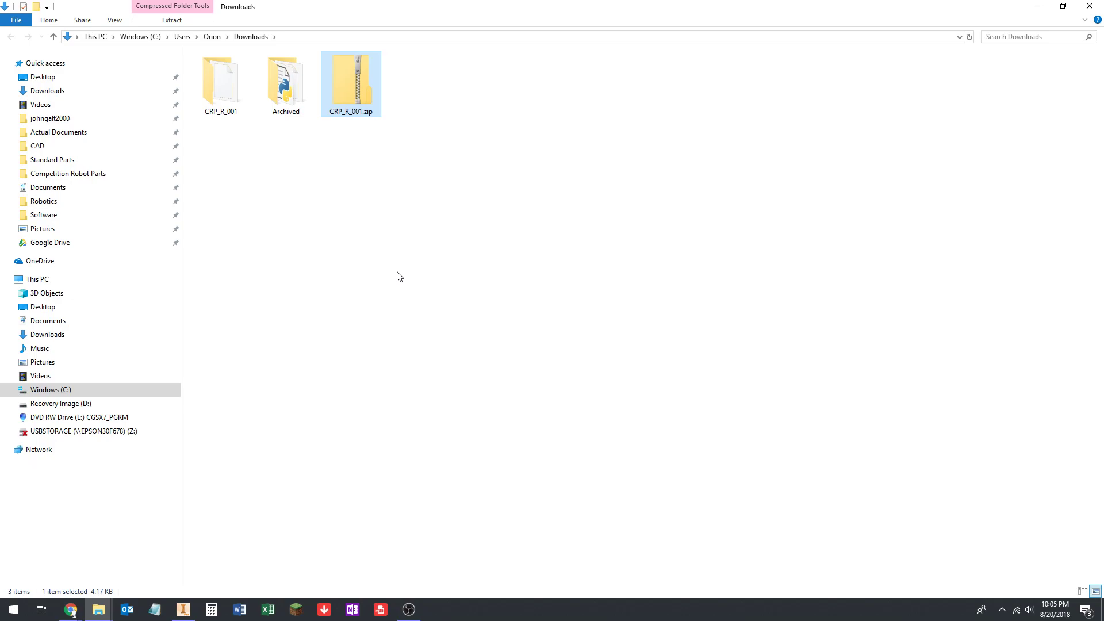
Open the extracted CRP_R_001 folder and copy the CRP_R_001.stp file
left_click(240, 102)
left_click(342, 91)
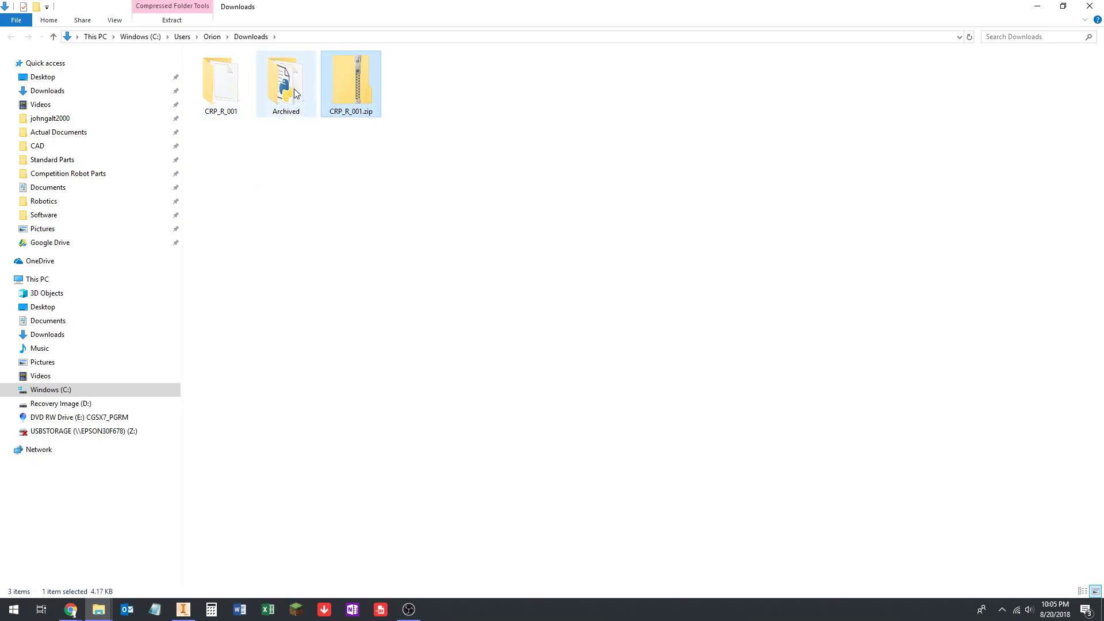
double_click(212, 88)
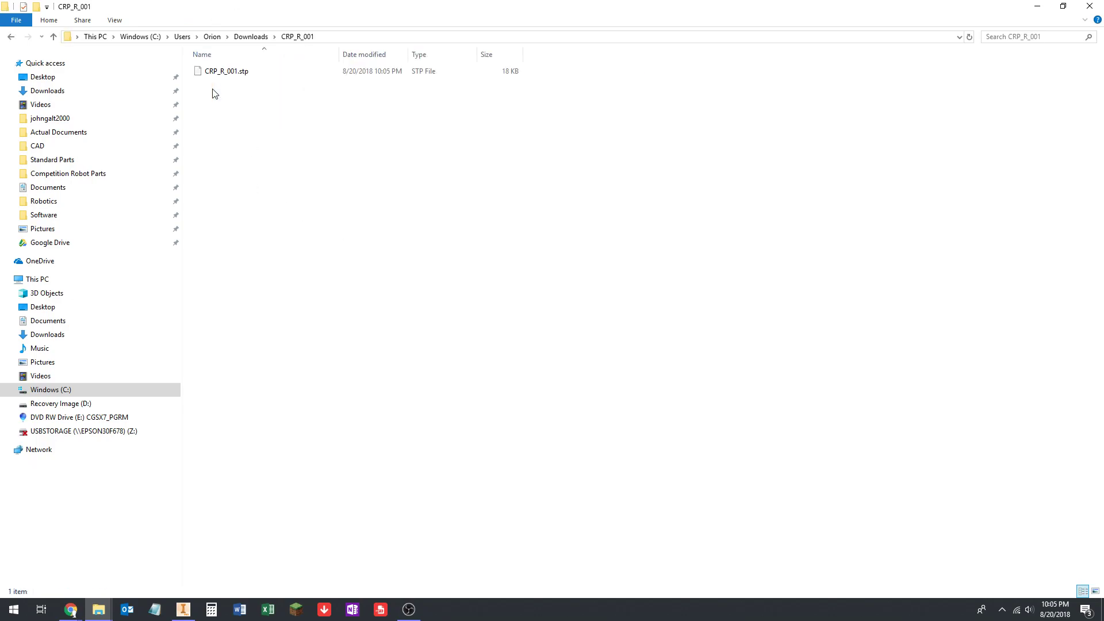
right_click(239, 76)
left_click(271, 194)
Delete CRP_R_001.zip and the extracted CRP_R_001 folder from Downloads
left_click(251, 36)
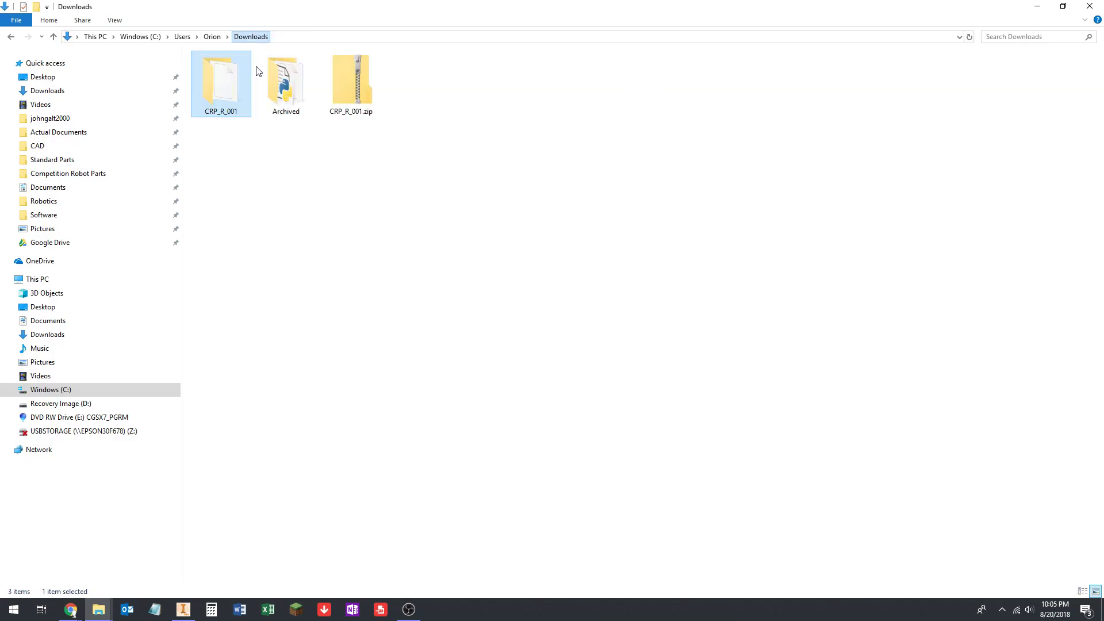
left_click(339, 108)
key("Delete")
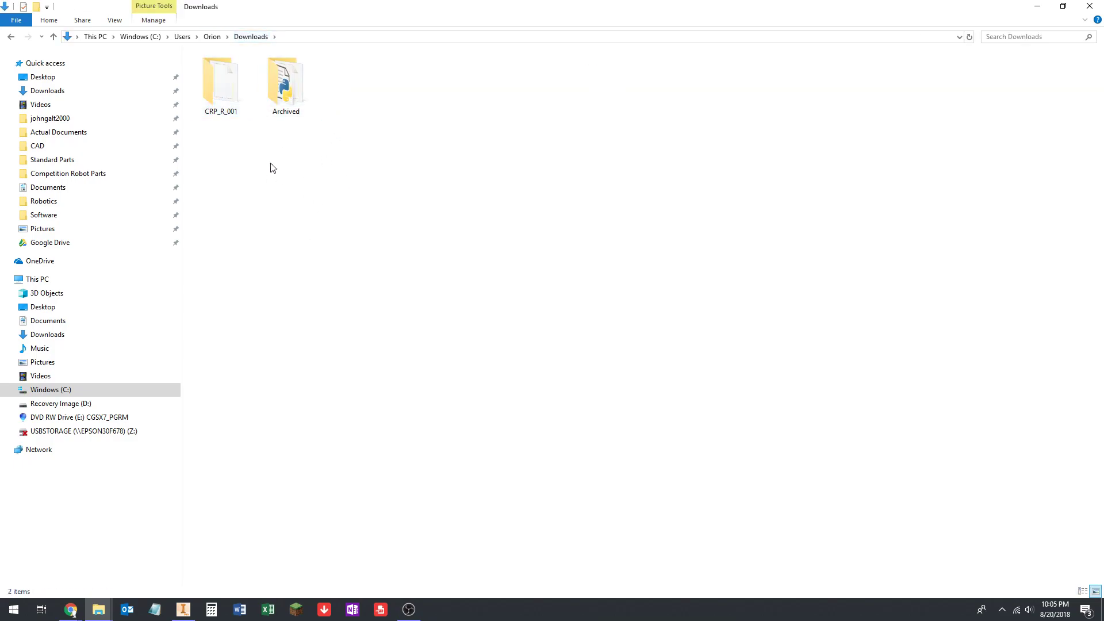
left_click(227, 101)
key("Delete")
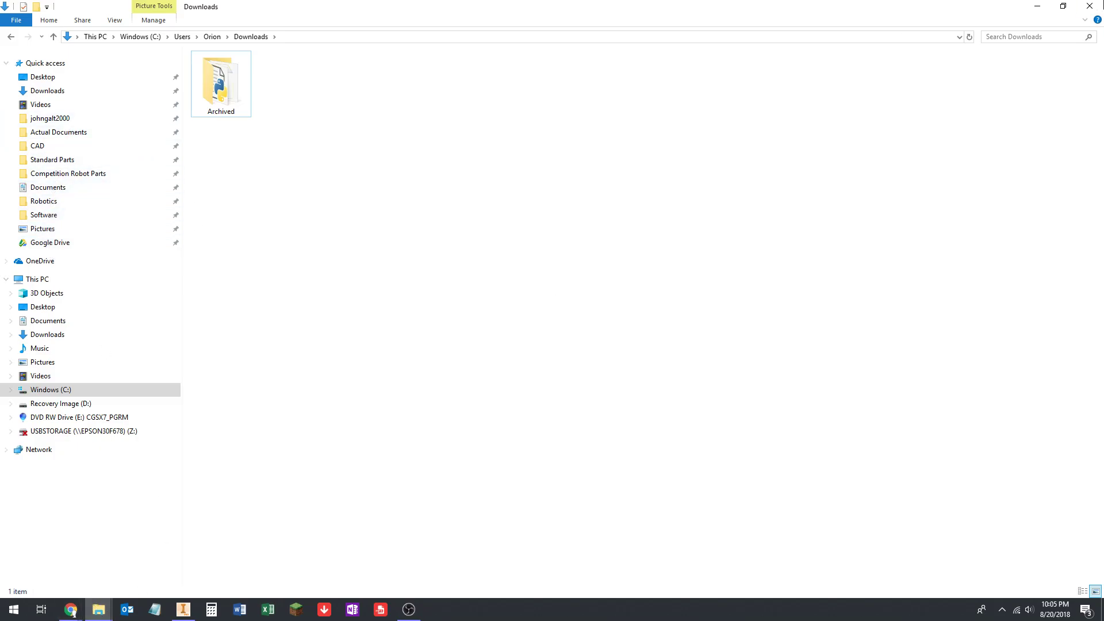
Try to paste the copied CRP_R_001.stp into the CAD Class Drum Roller folder
left_click(70, 610)
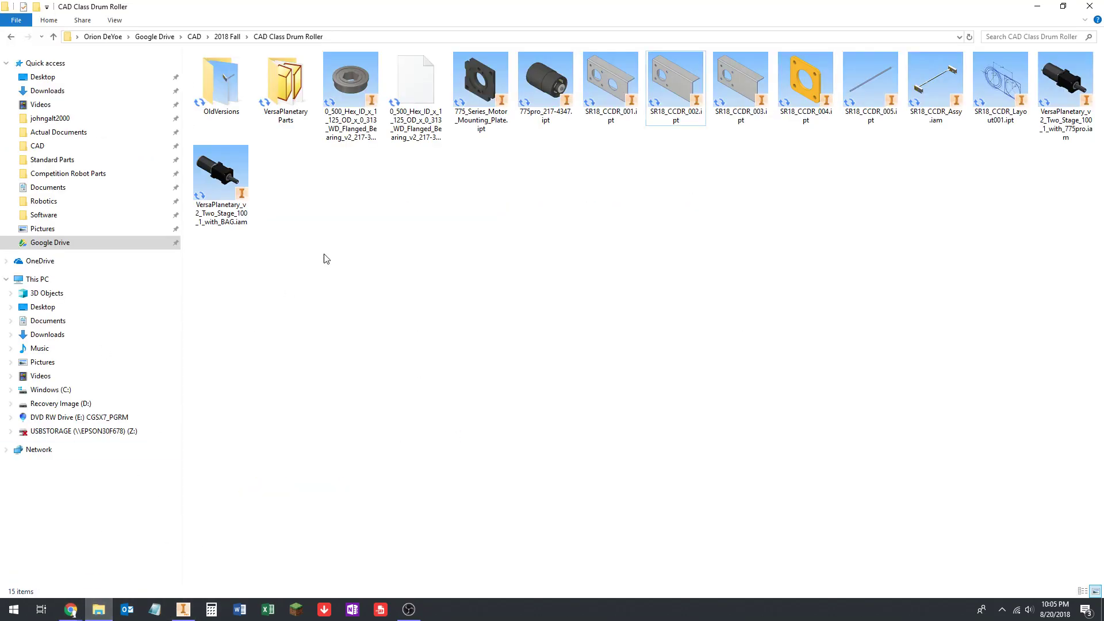
right_click(461, 173)
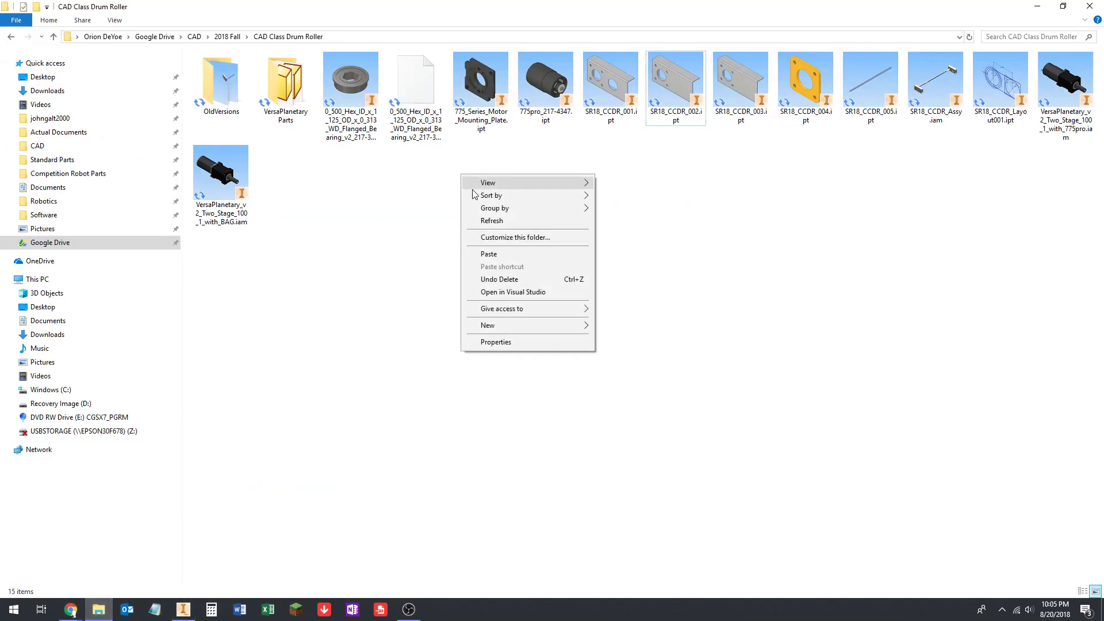
left_click(490, 254)
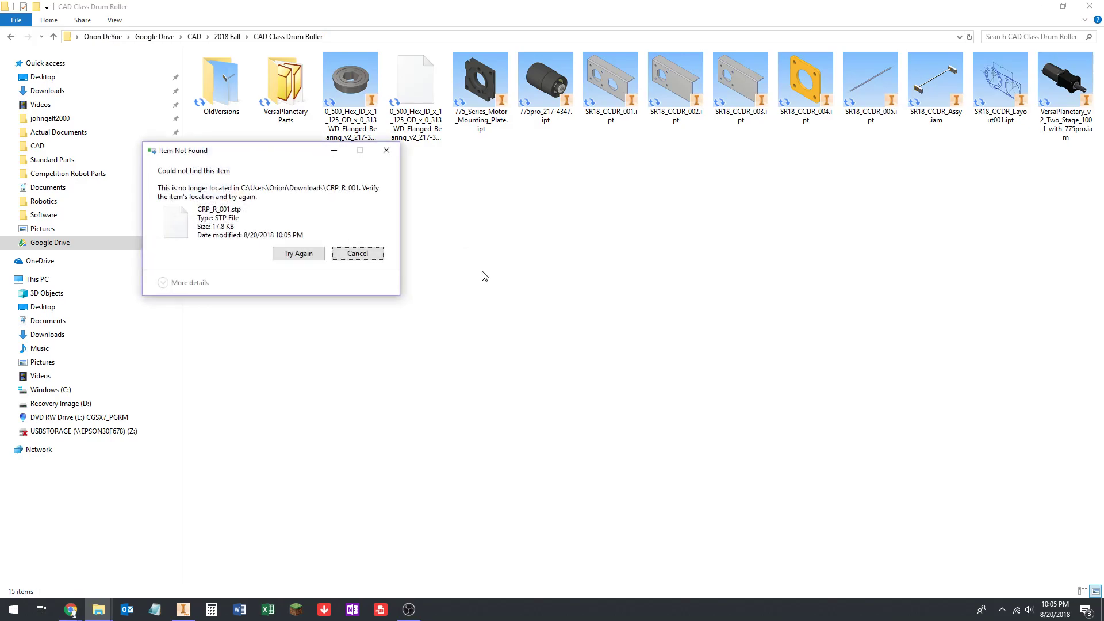
left_click(298, 253)
left_click(329, 250)
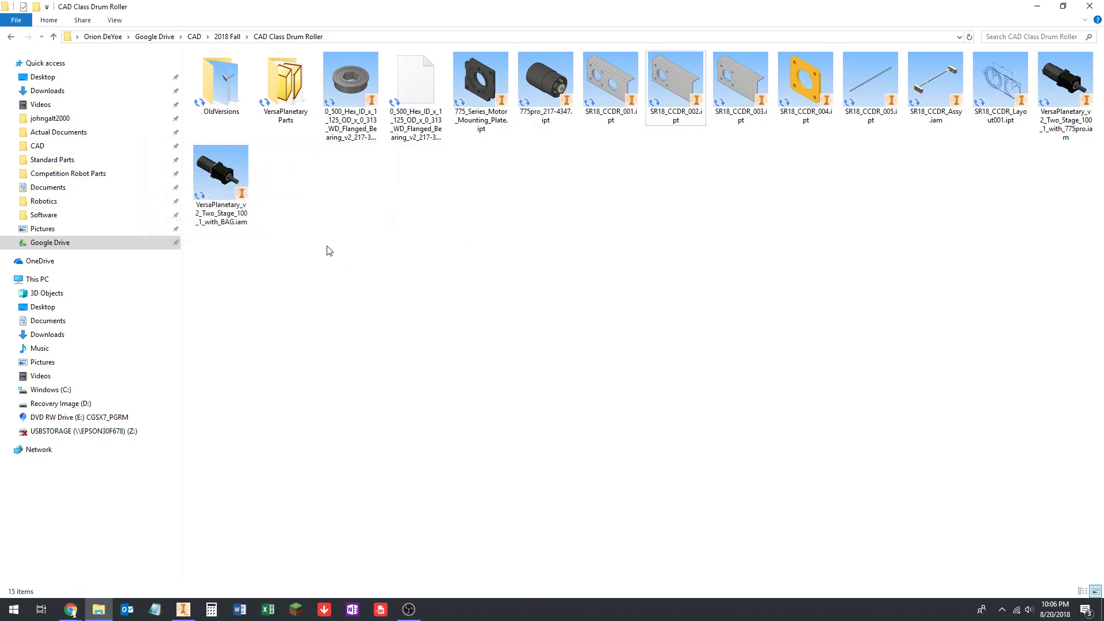
Show the downloaded CRP_R_001.zip in its folder from Chrome and extract it to Downloads\CRP_R_001
mouse_move(70, 610)
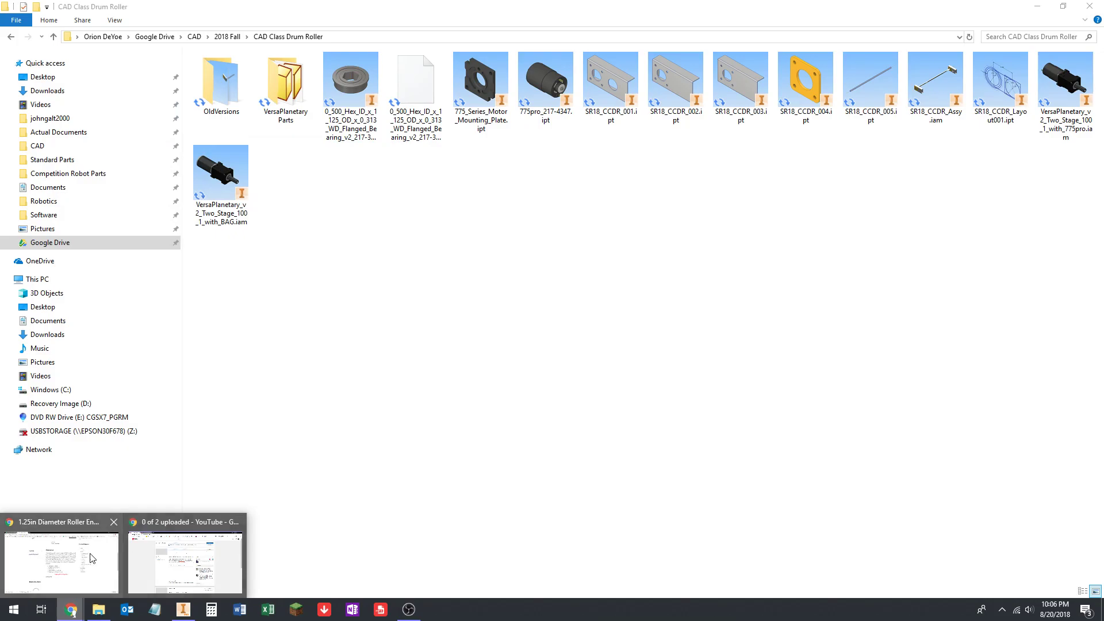
left_click(185, 558)
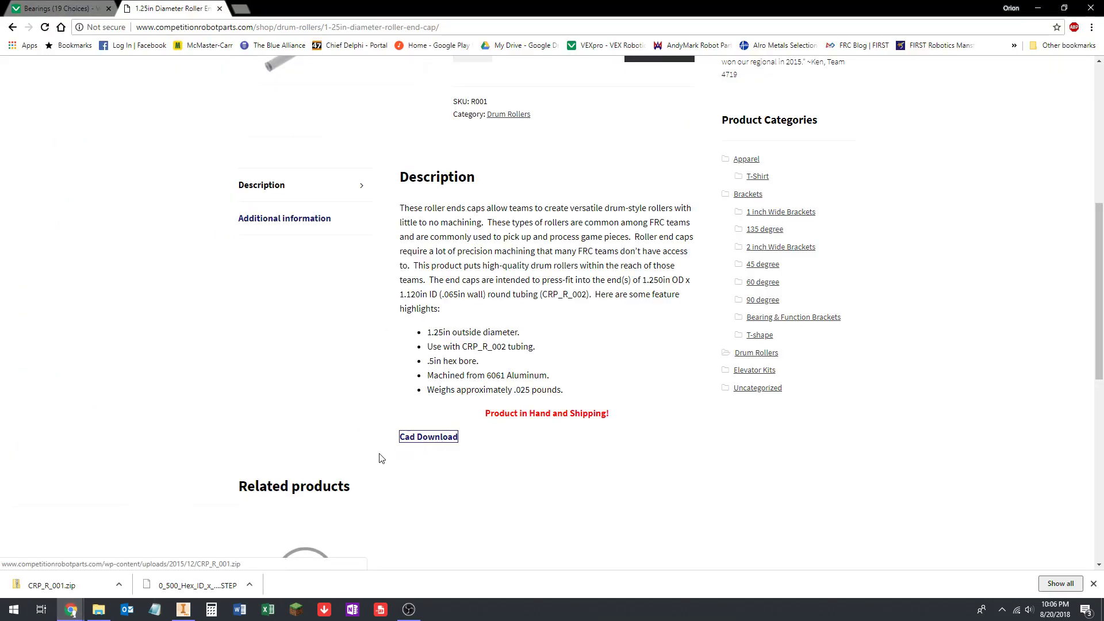
right_click(45, 584)
left_click(80, 551)
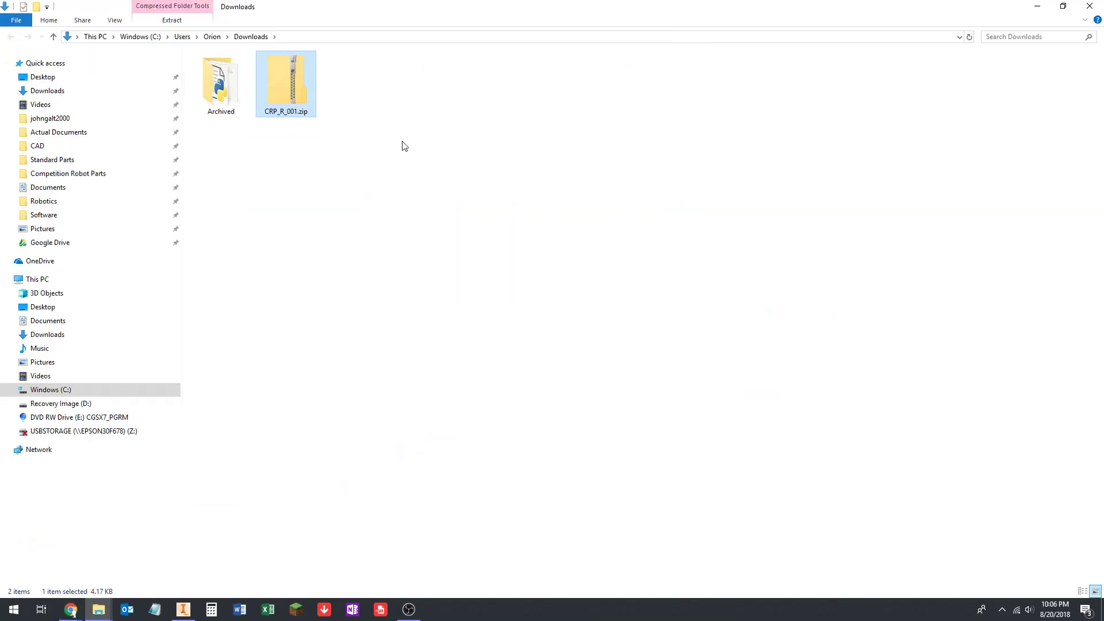
right_click(300, 87)
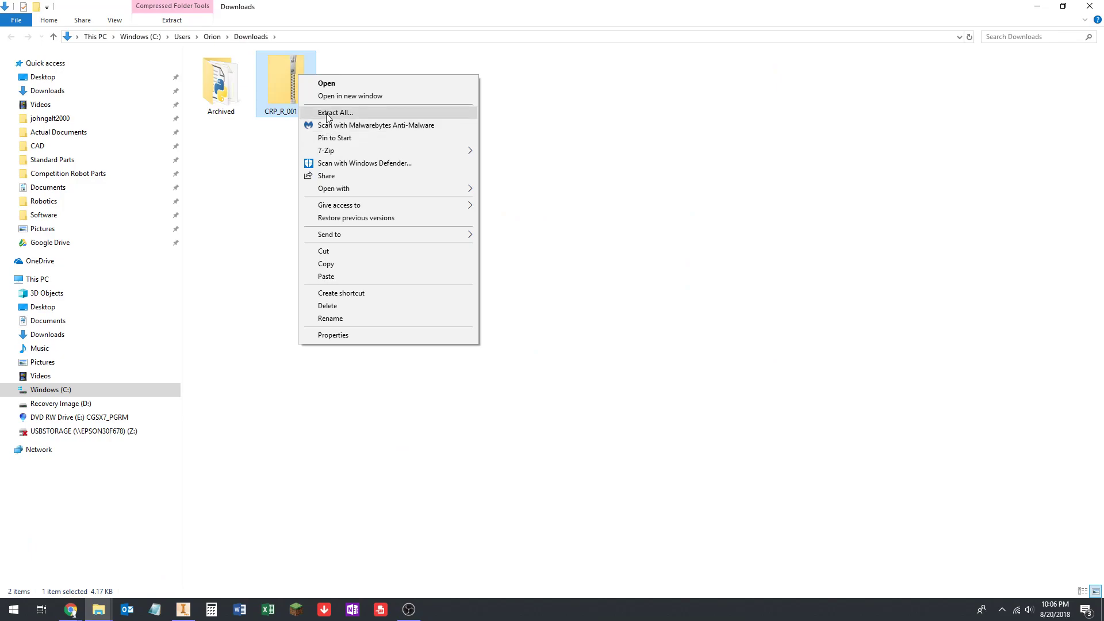
left_click(329, 113)
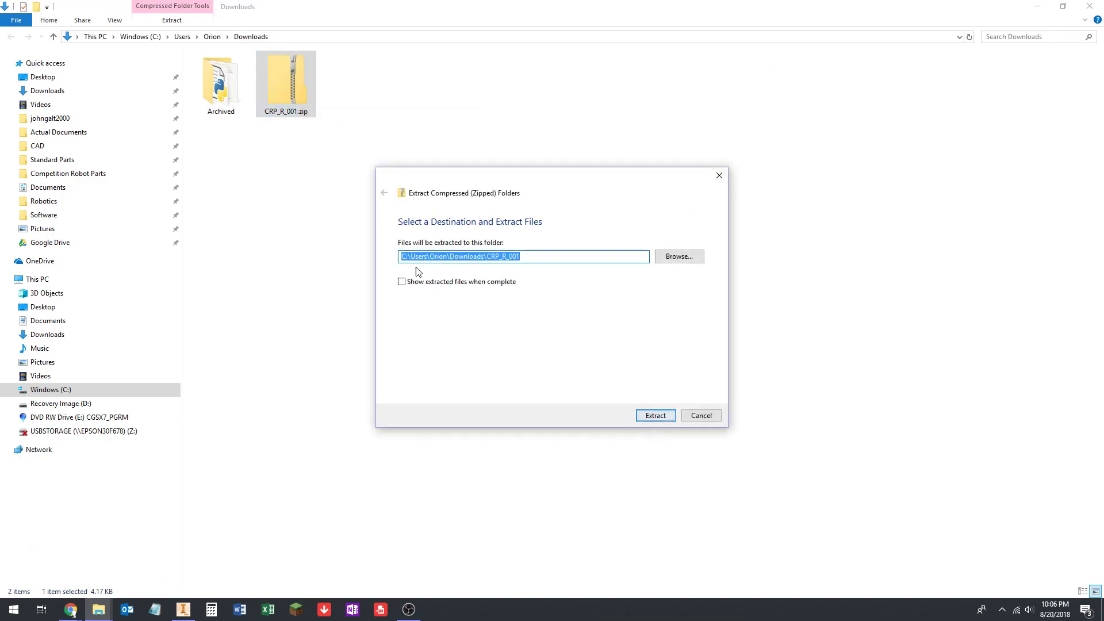
left_click(656, 415)
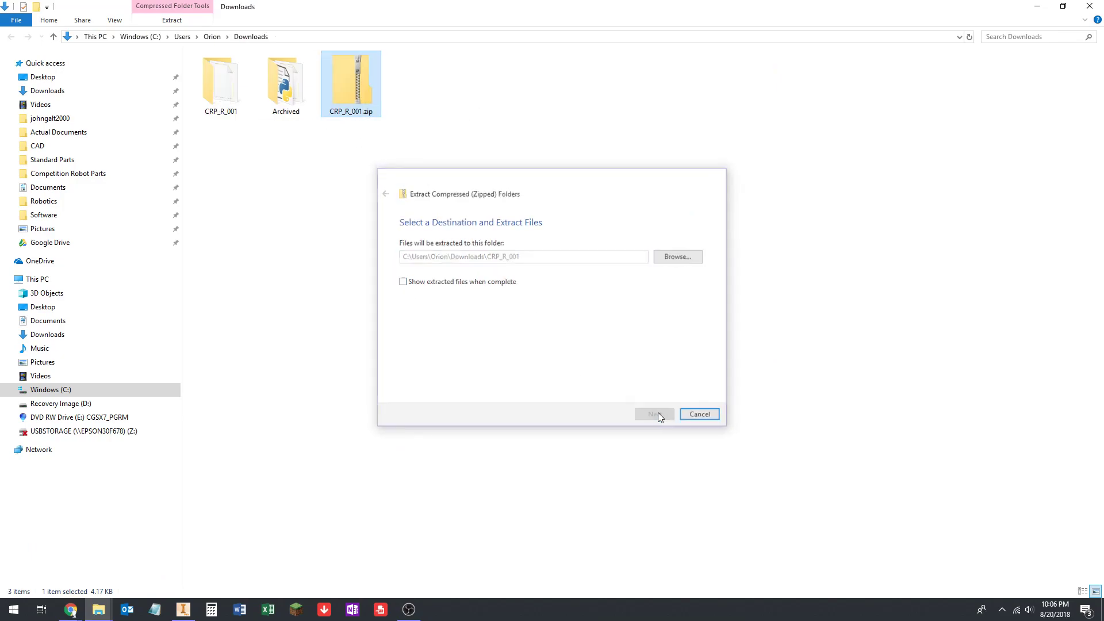
Move CRP_R_001.stp from the extracted CRP_R_001 folder into the CAD Class Drum Roller folder
double_click(229, 97)
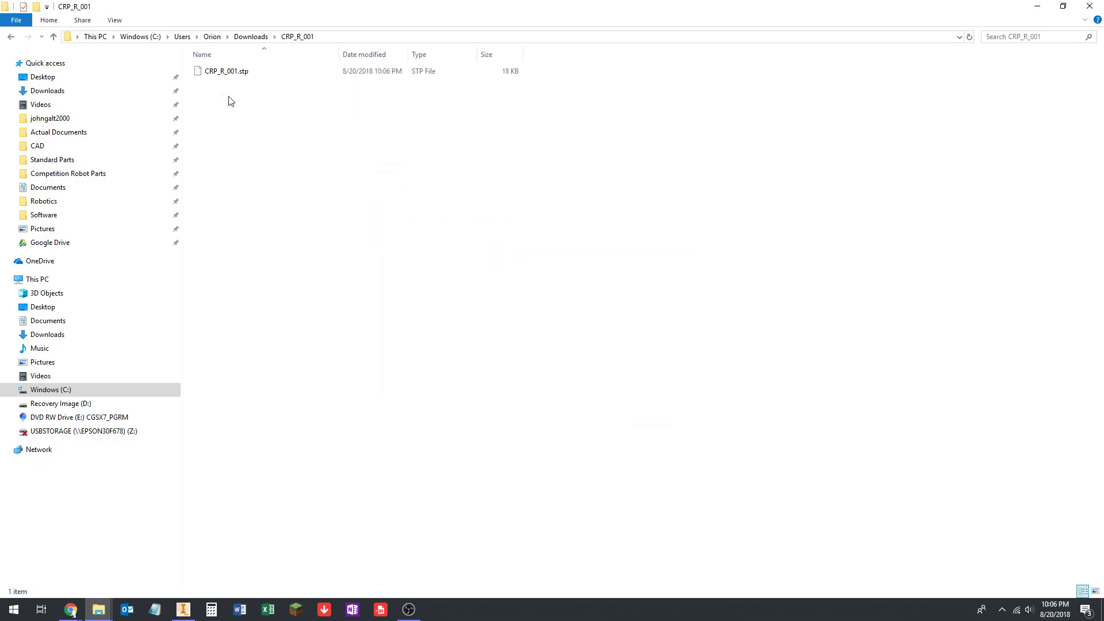
right_click(229, 73)
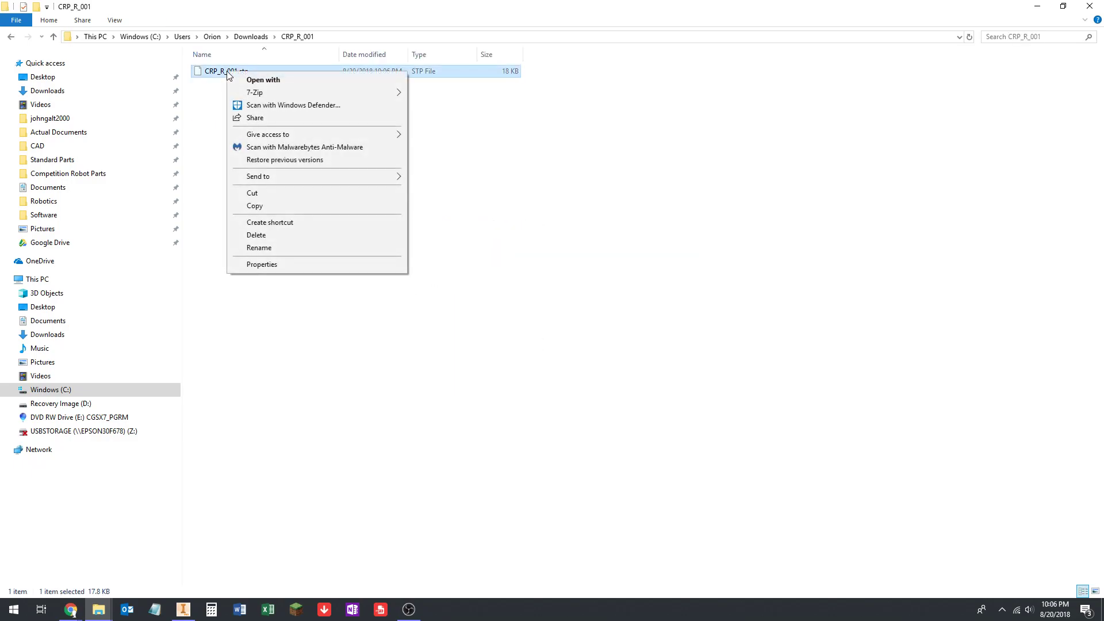
left_click(257, 194)
left_click(100, 609)
left_click(79, 571)
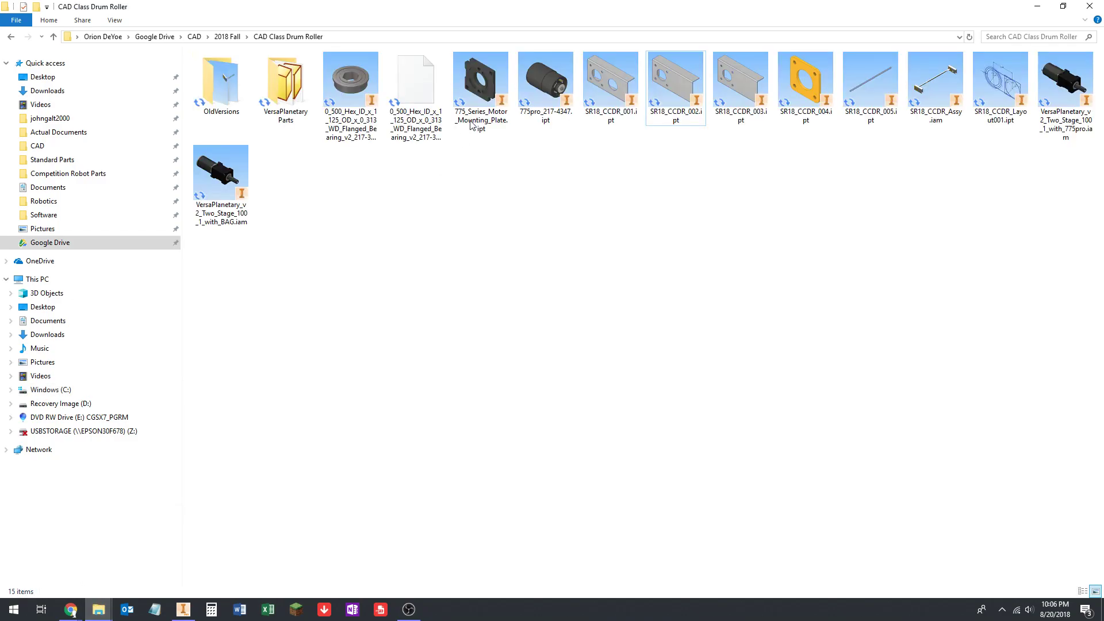
right_click(401, 208)
left_click(442, 283)
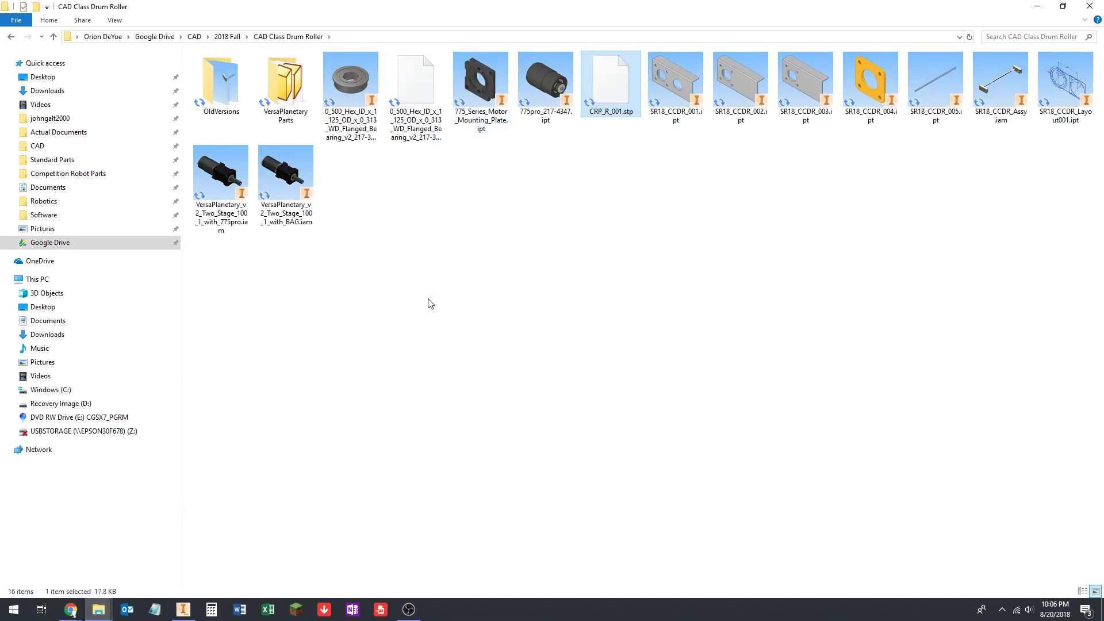
Return to Downloads and delete both the CRP_R_001 folder and CRP_R_001.zip
left_click(99, 609)
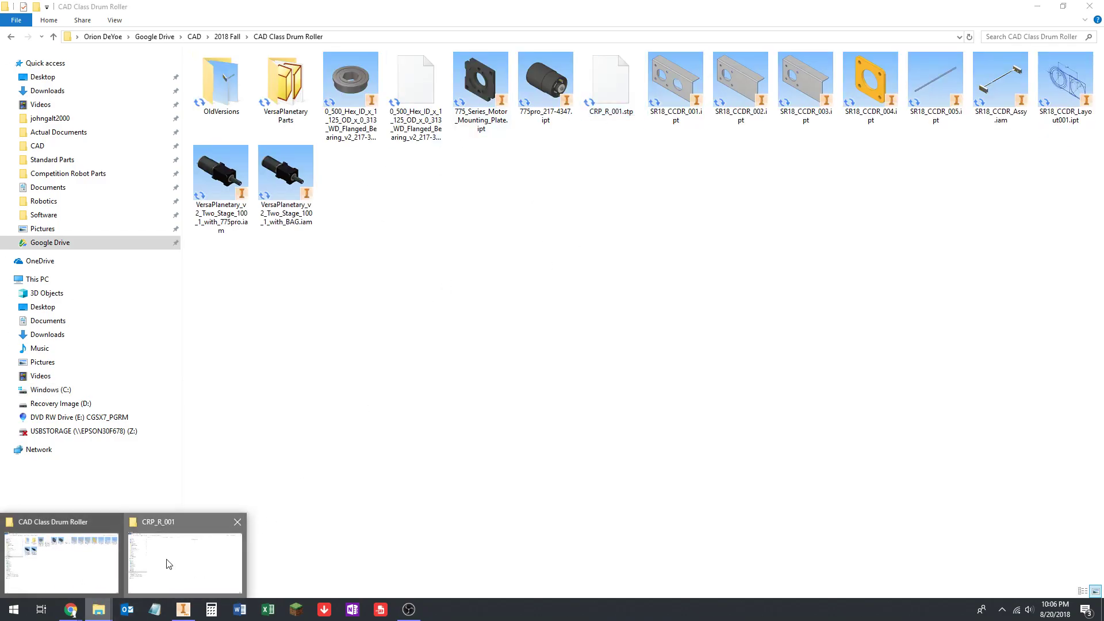
left_click(167, 563)
left_click(251, 36)
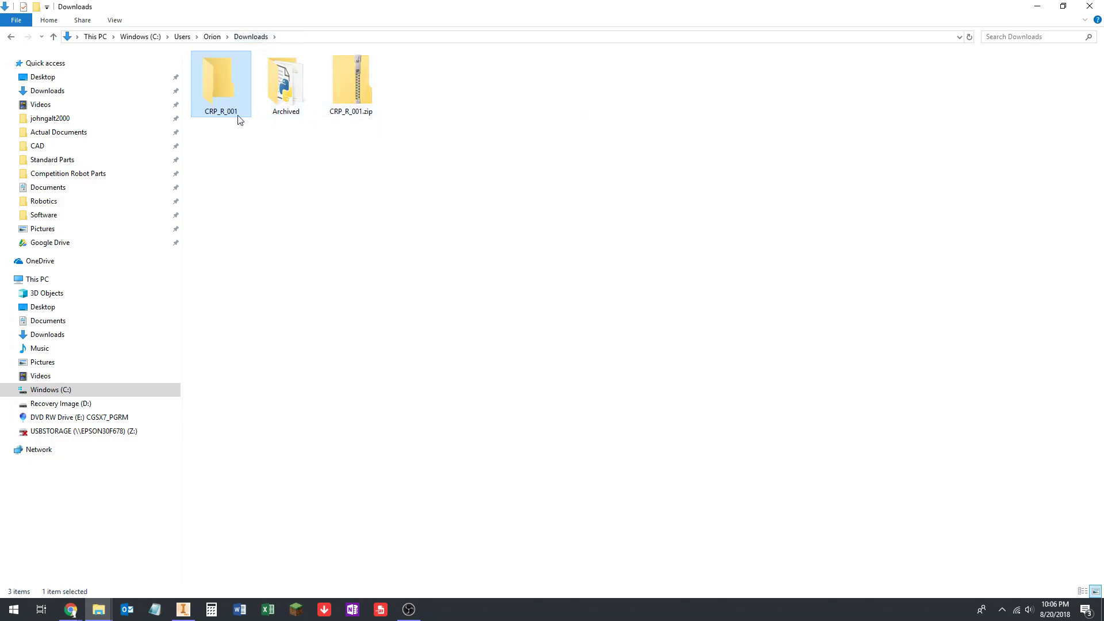
left_click(360, 86)
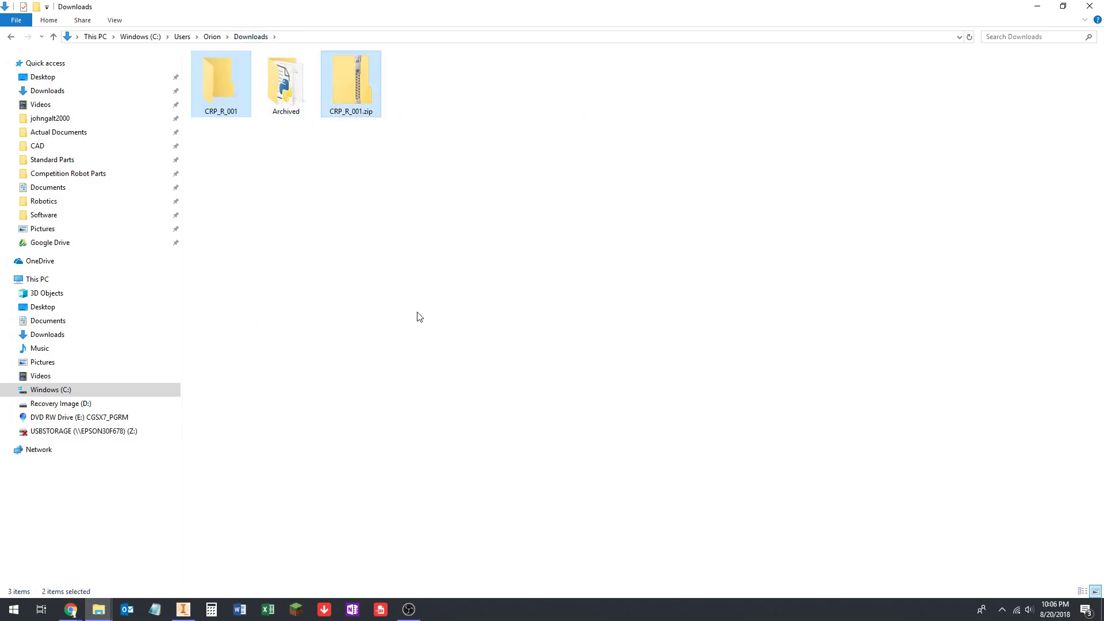
key("Delete")
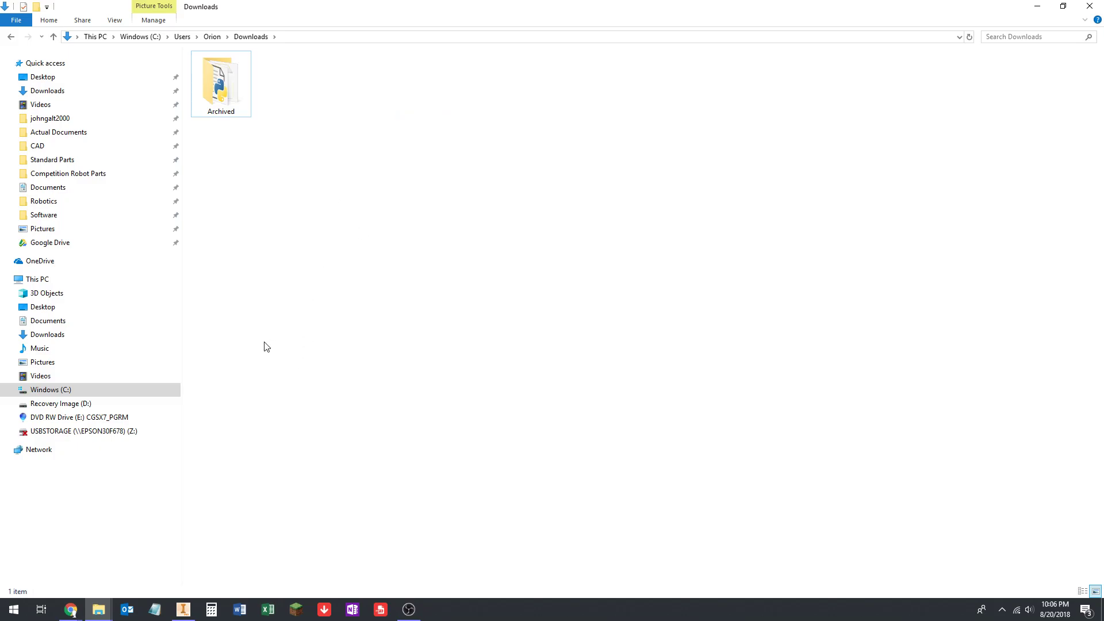
Switch to Inventor and open CRP_R_001.stp, importing it with the Convert Model option and source length units
left_click(183, 610)
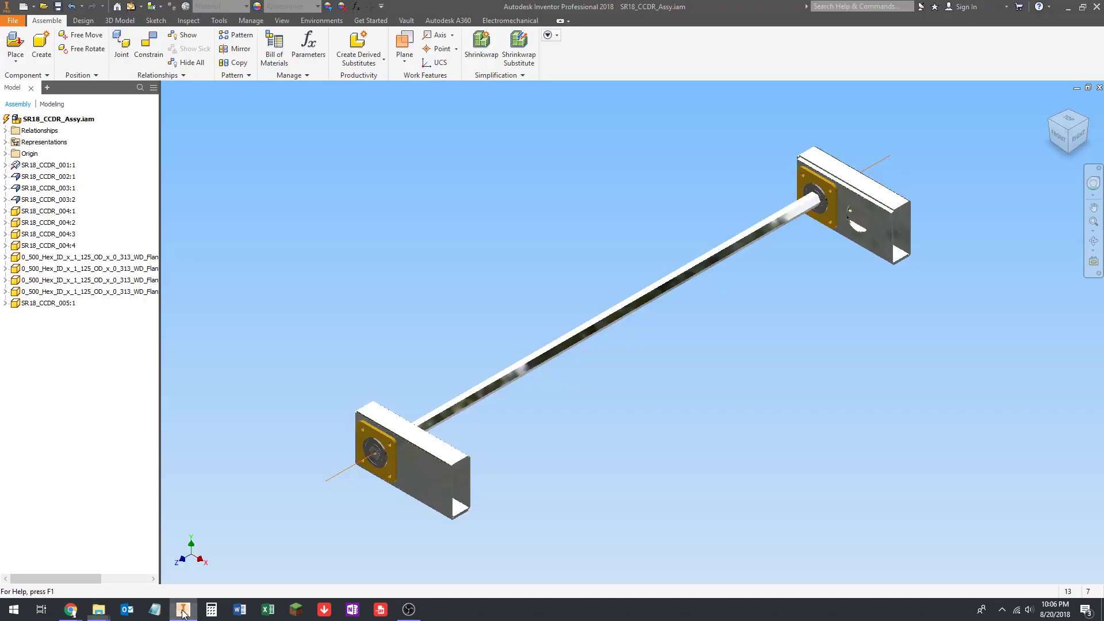
left_click(44, 7)
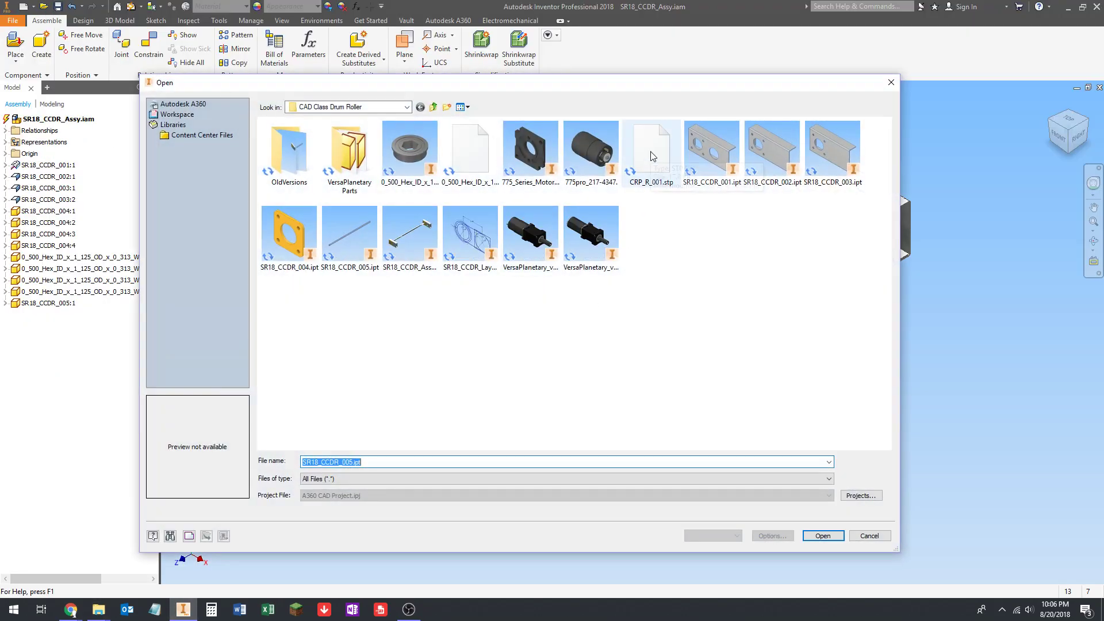
left_click(653, 178)
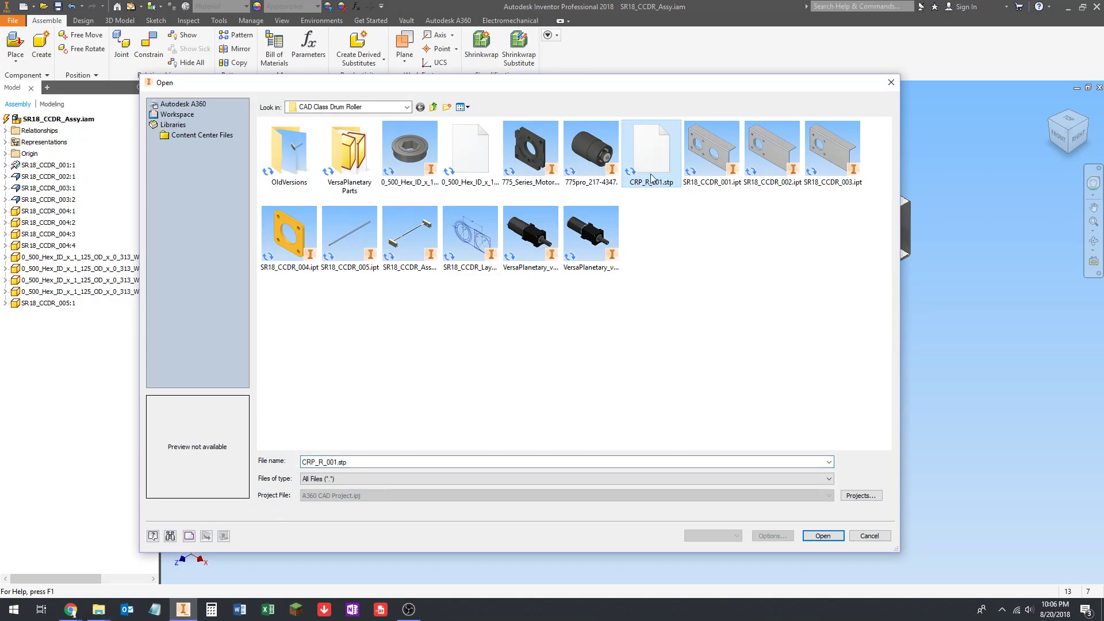
left_click(823, 536)
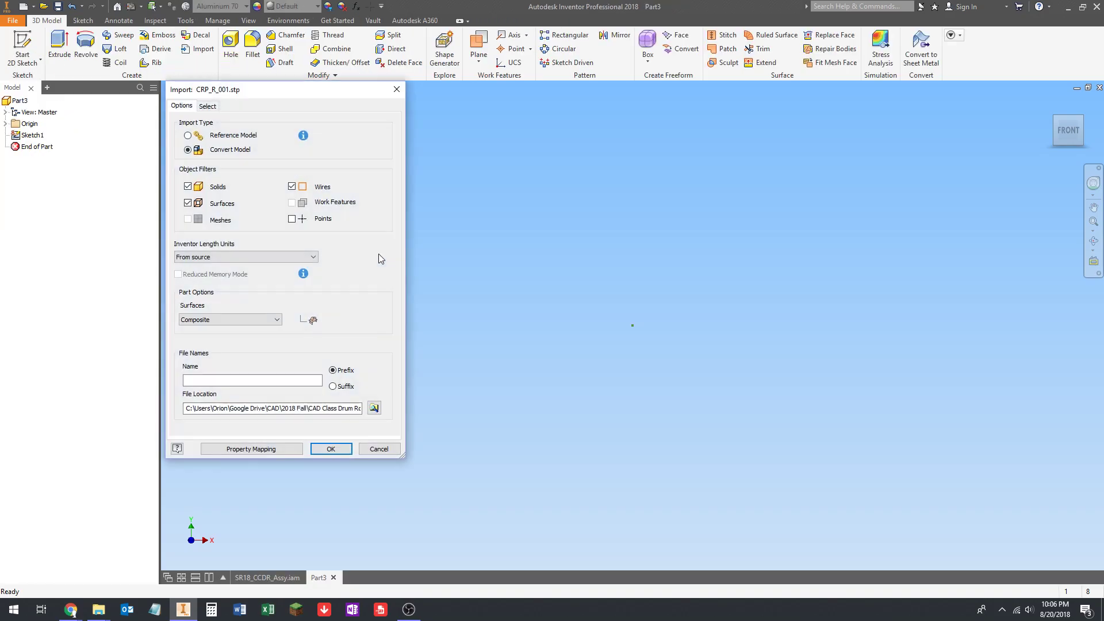
left_click(325, 448)
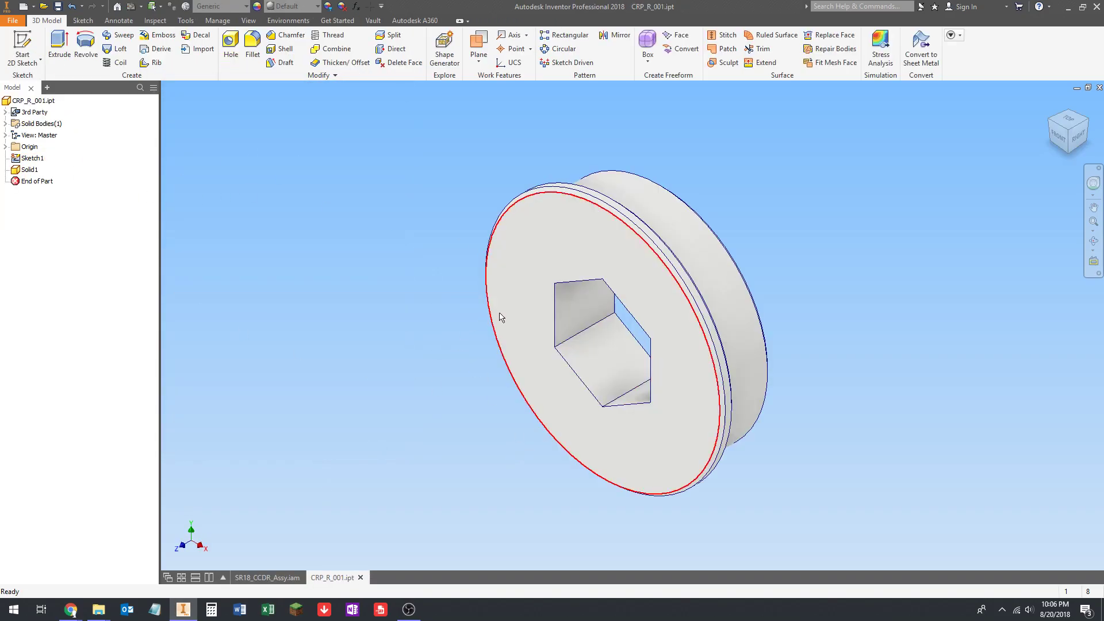
Delete Sketch1 from the imported CRP_R_001 part
right_click(23, 159)
left_click(45, 194)
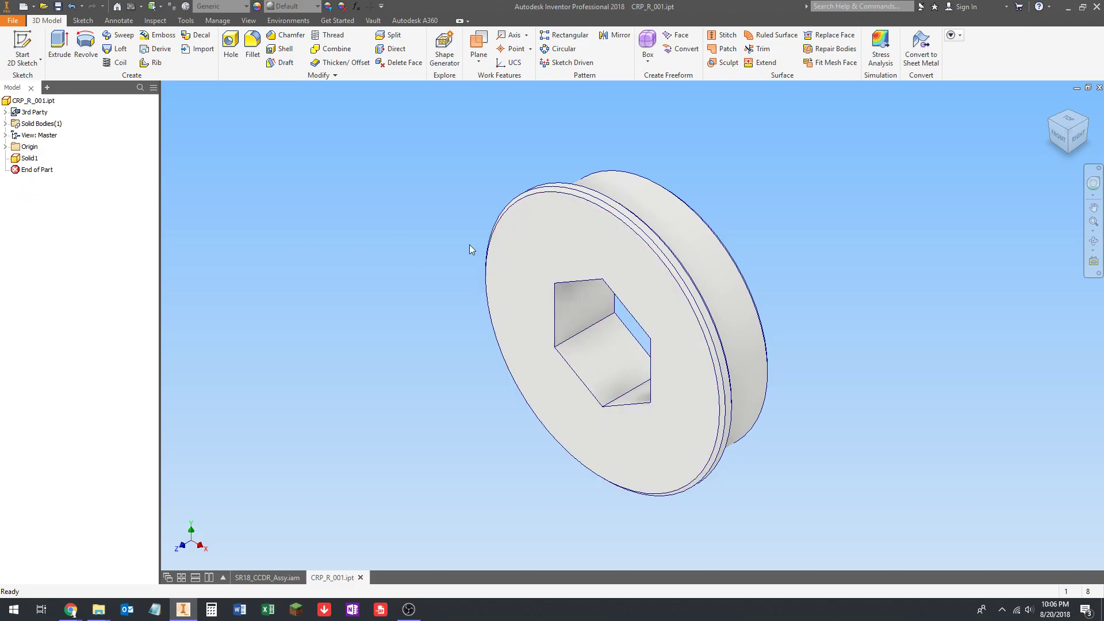
scroll(460, 245, "up", 2)
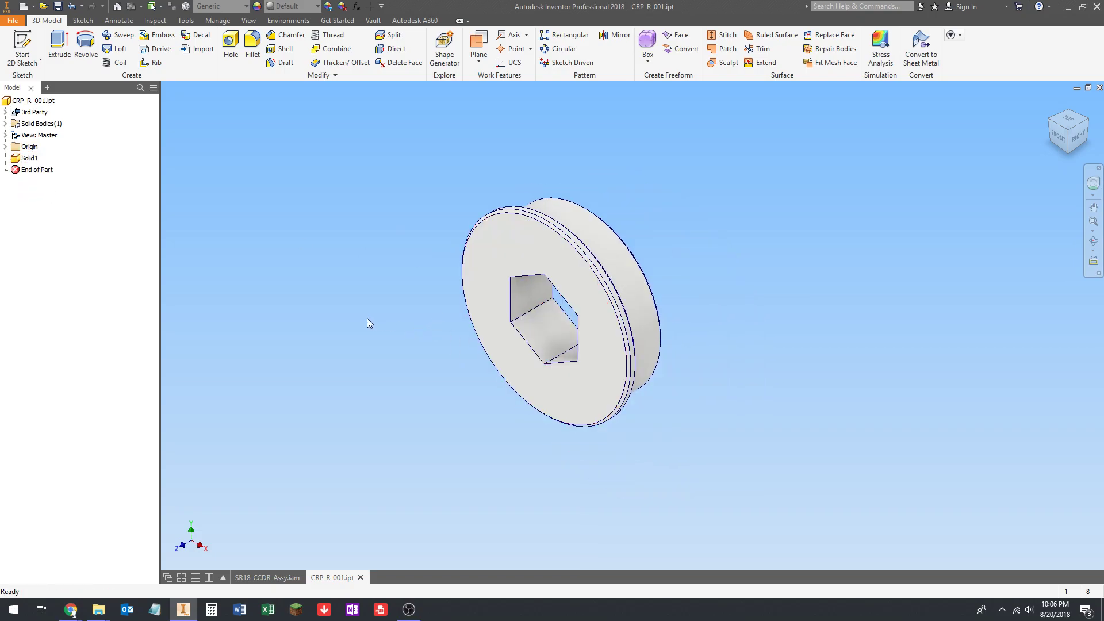
middle_click_drag(429, 290, 447, 303)
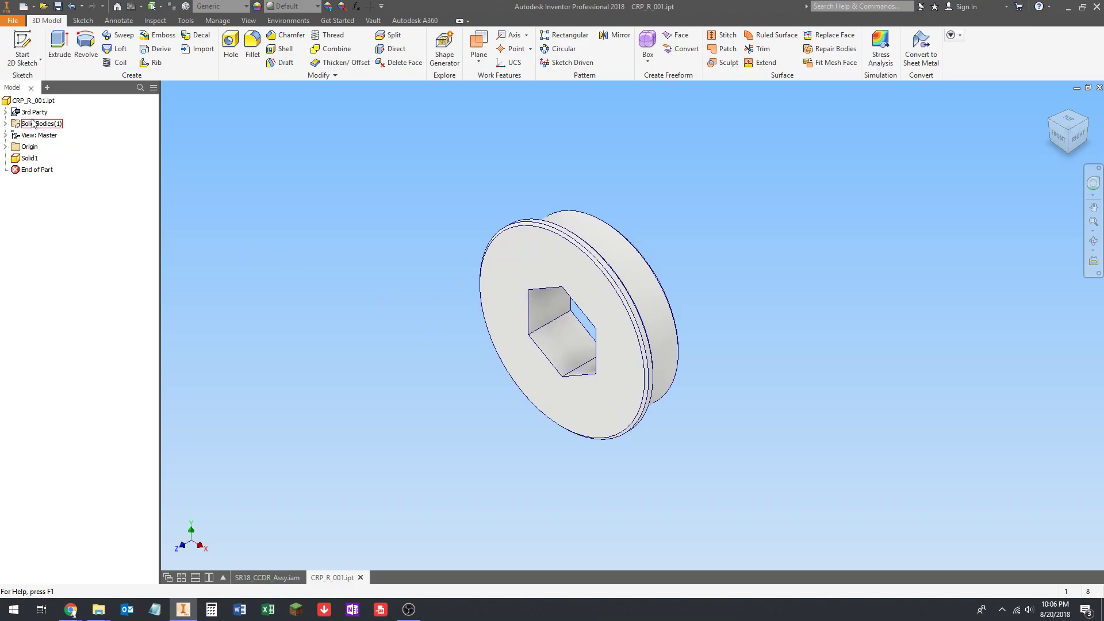
Set the end cap's material to Aluminum 6061 from the Autodesk Material Library
left_click(221, 6)
scroll(255, 242, "down", 1)
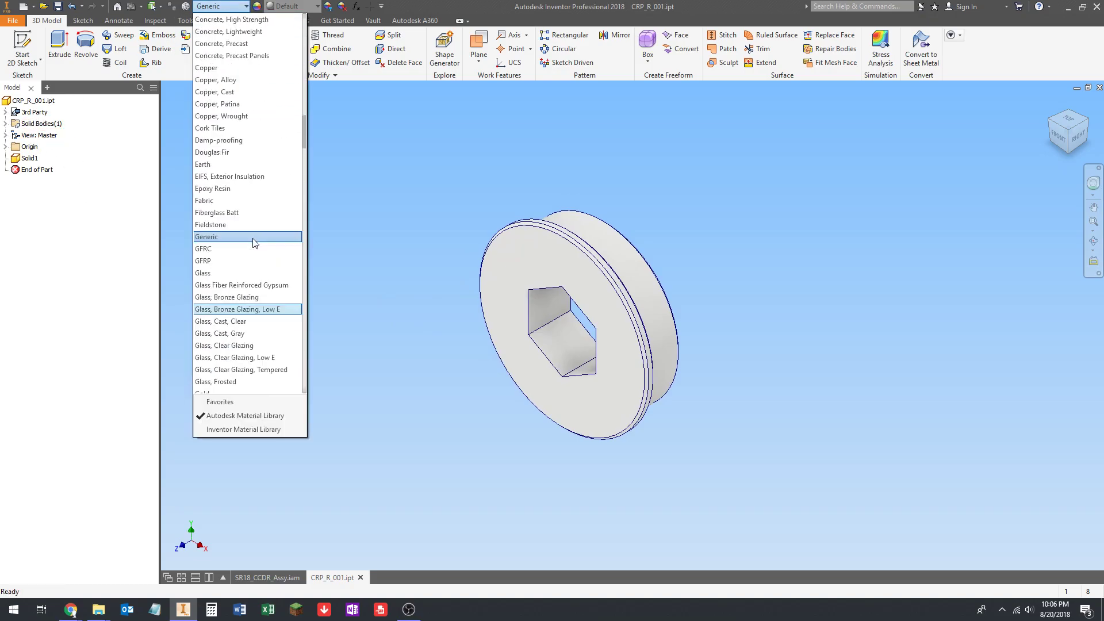
scroll(256, 247, "up", 20)
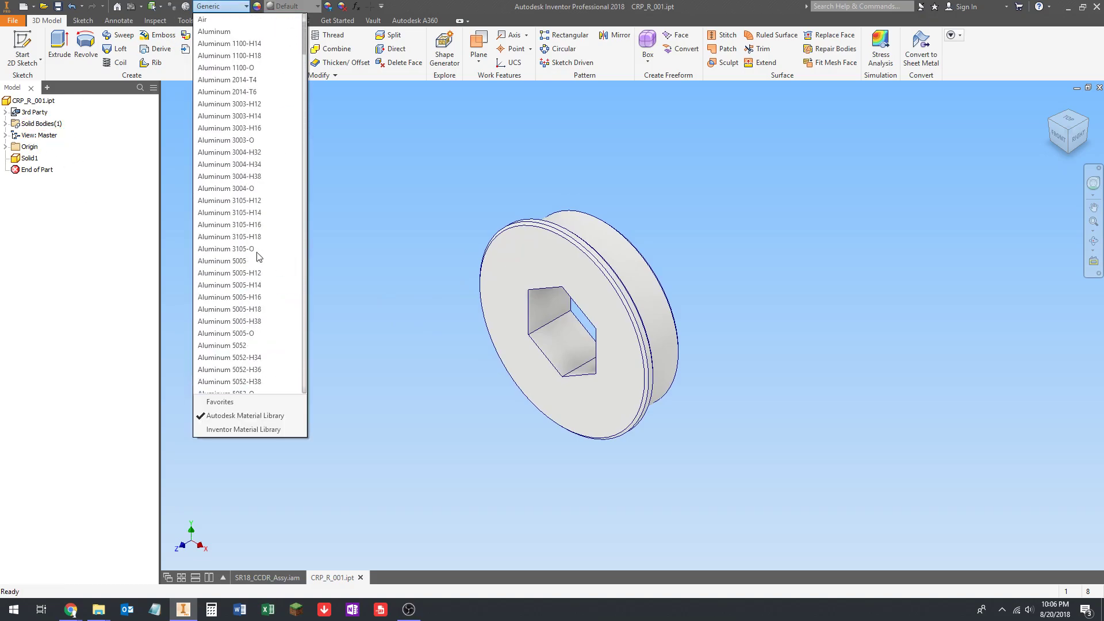
scroll(258, 256, "up", 2)
scroll(257, 256, "down", 6)
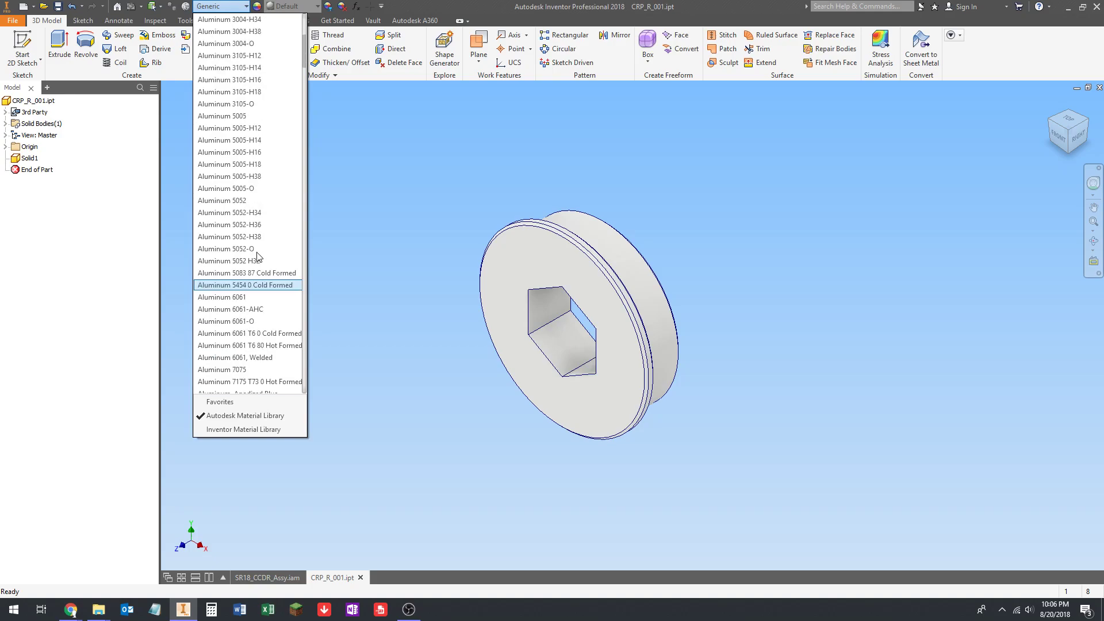
left_click(263, 297)
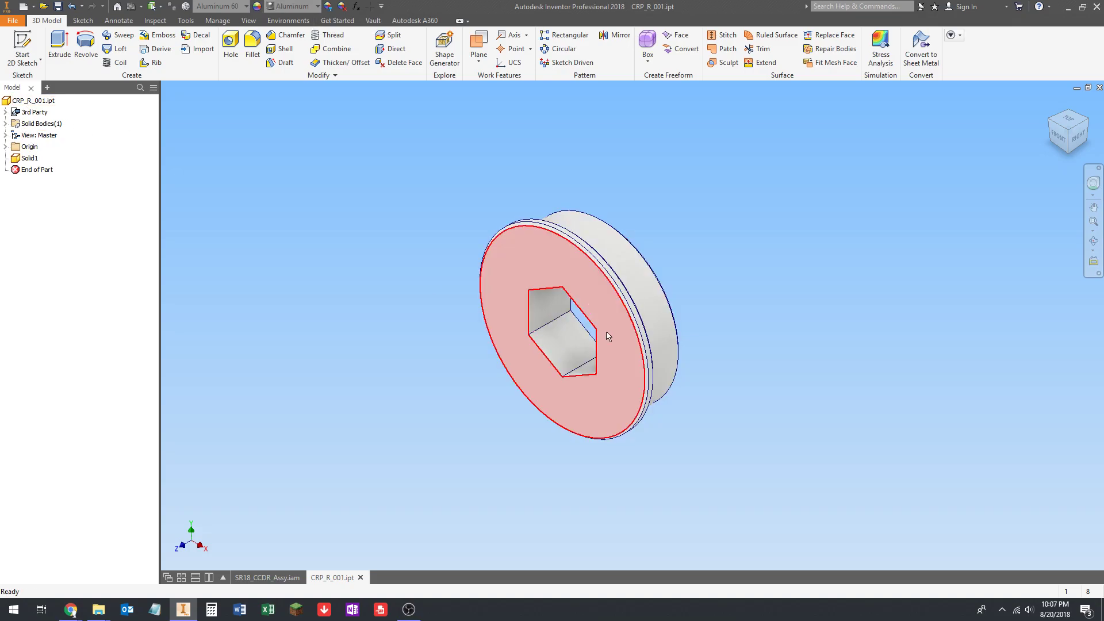
Set the body appearance of Solid2 to As Part in its properties, with all overrides cleared
left_click(6, 124)
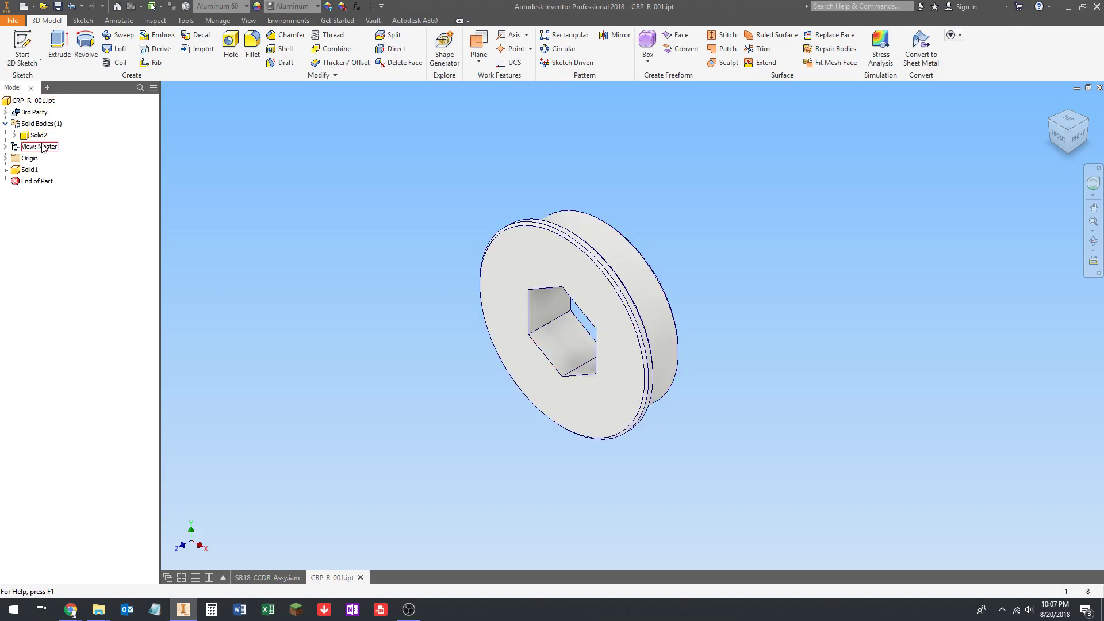
right_click(35, 138)
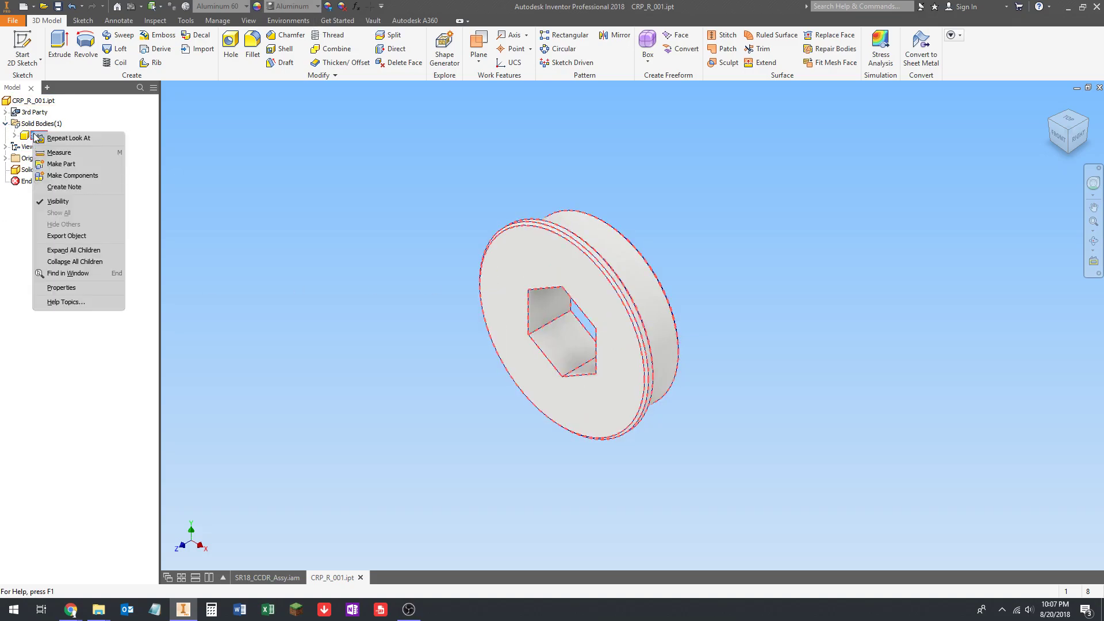
left_click(78, 288)
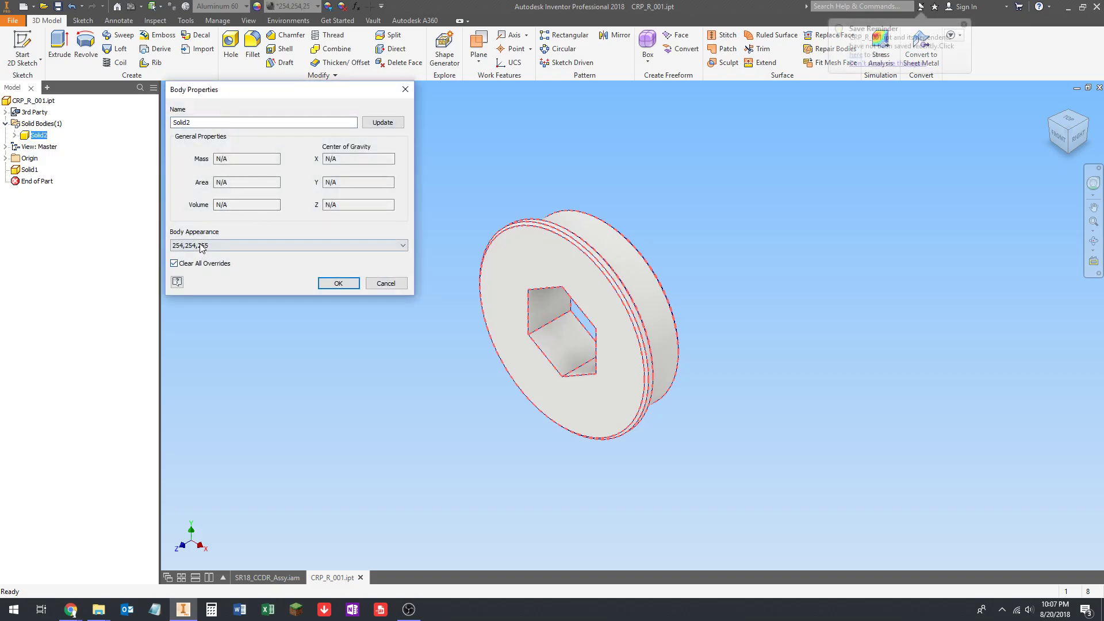
left_click(202, 246)
scroll(199, 259, "up", 1)
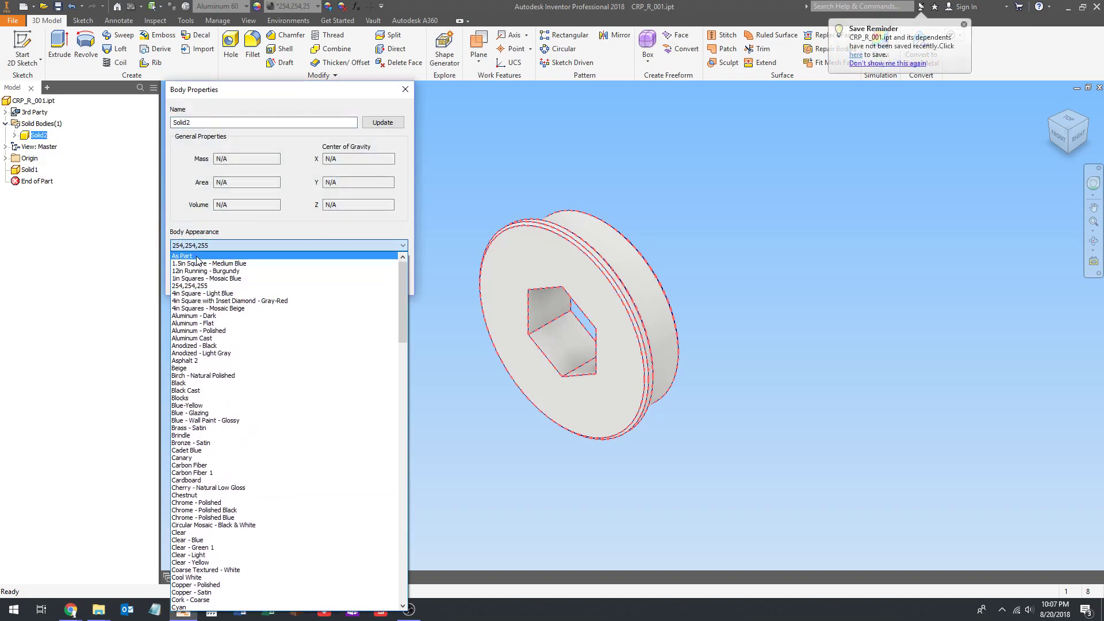
left_click(197, 259)
left_click(339, 283)
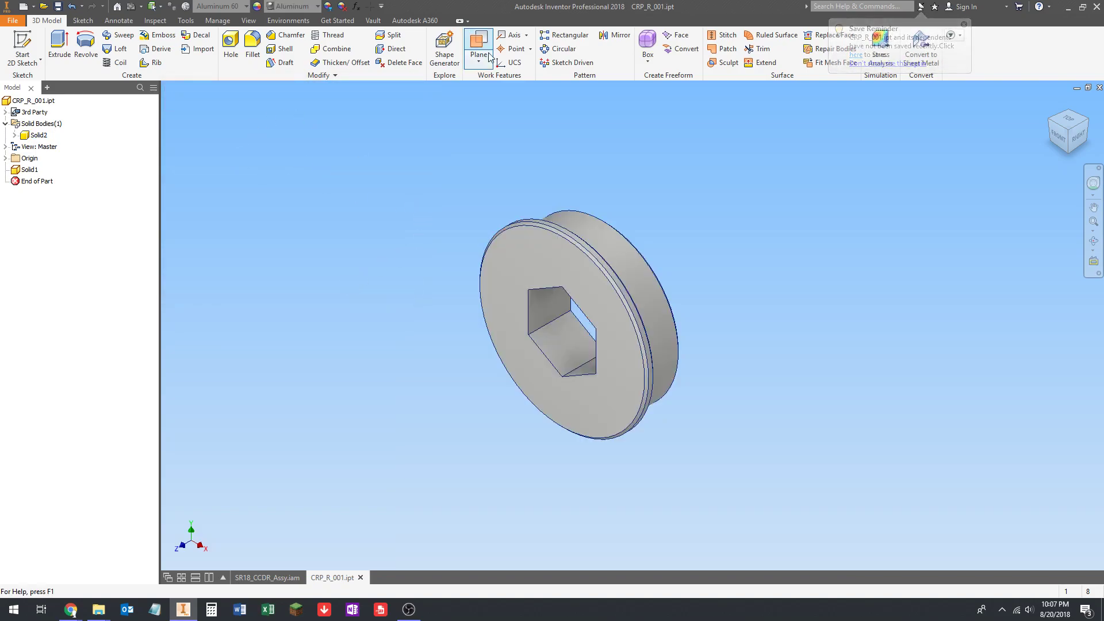
Add a work axis through the center of the round end cap and close the CRP_R_001 part
left_click(502, 35)
left_click(599, 230)
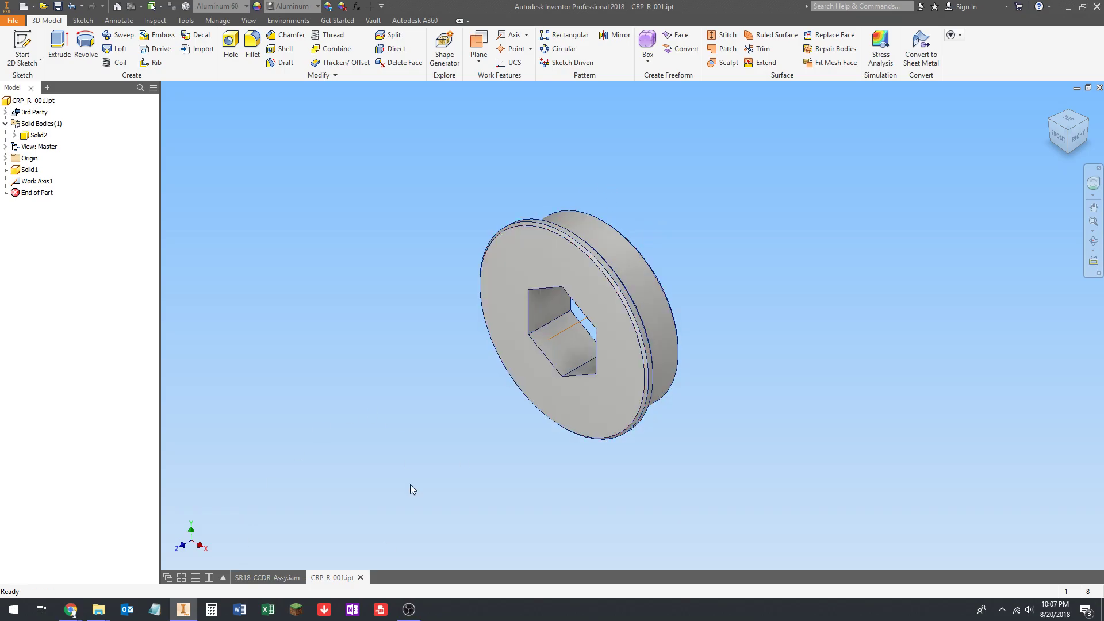
left_click(360, 578)
Choose CRP_R_001.ipt as the component to place in the SR18_CCDR_Assy assembly
scroll(704, 226, "up", 3)
scroll(633, 278, "down", 5)
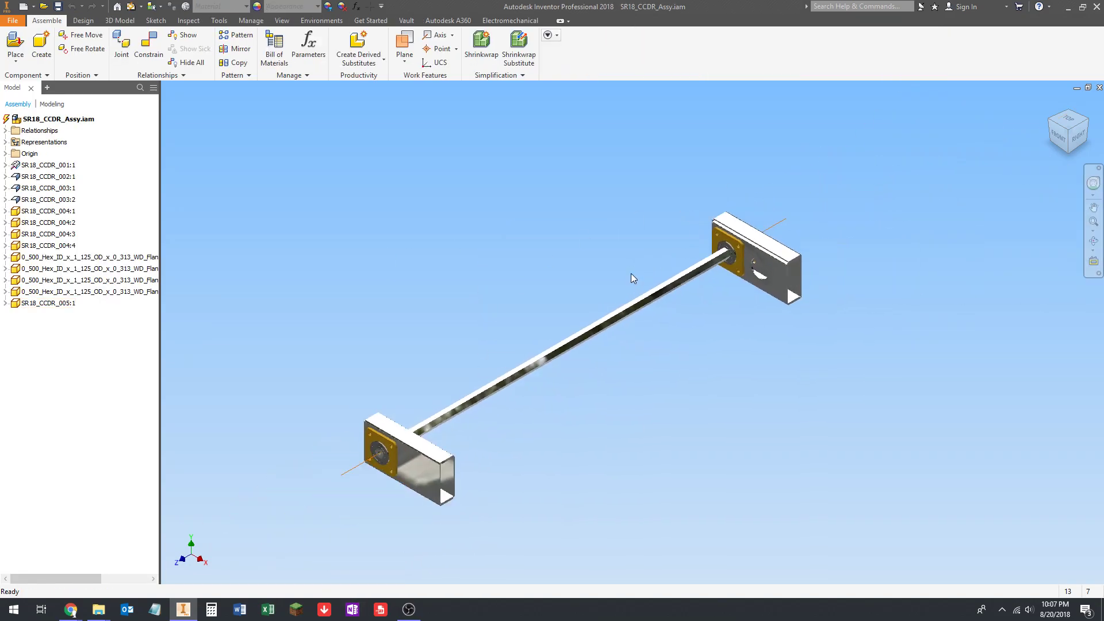
left_click(15, 44)
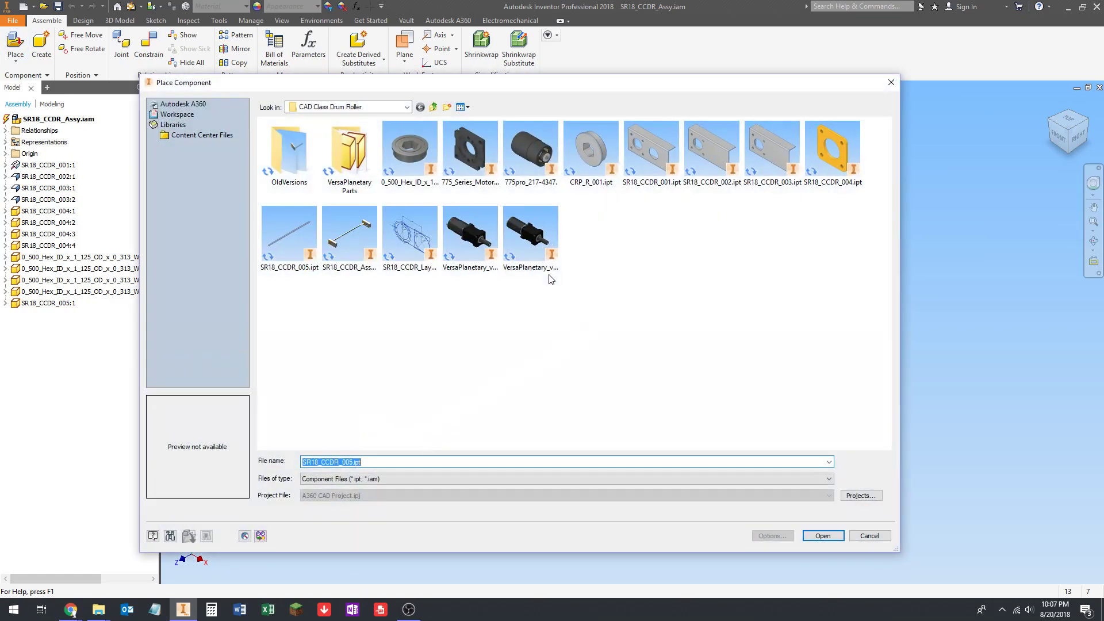
left_click(602, 167)
left_click(823, 535)
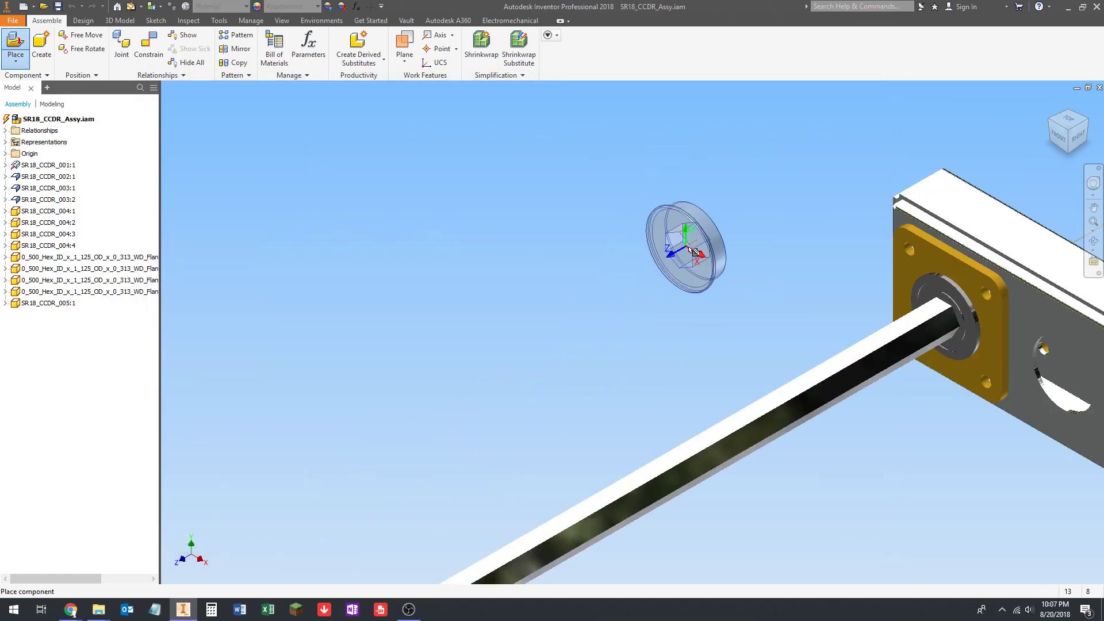
Rotate the end cap about the Y axis in 90° increments and place the first copy beside the far box tube
scroll(664, 352, "down", 5)
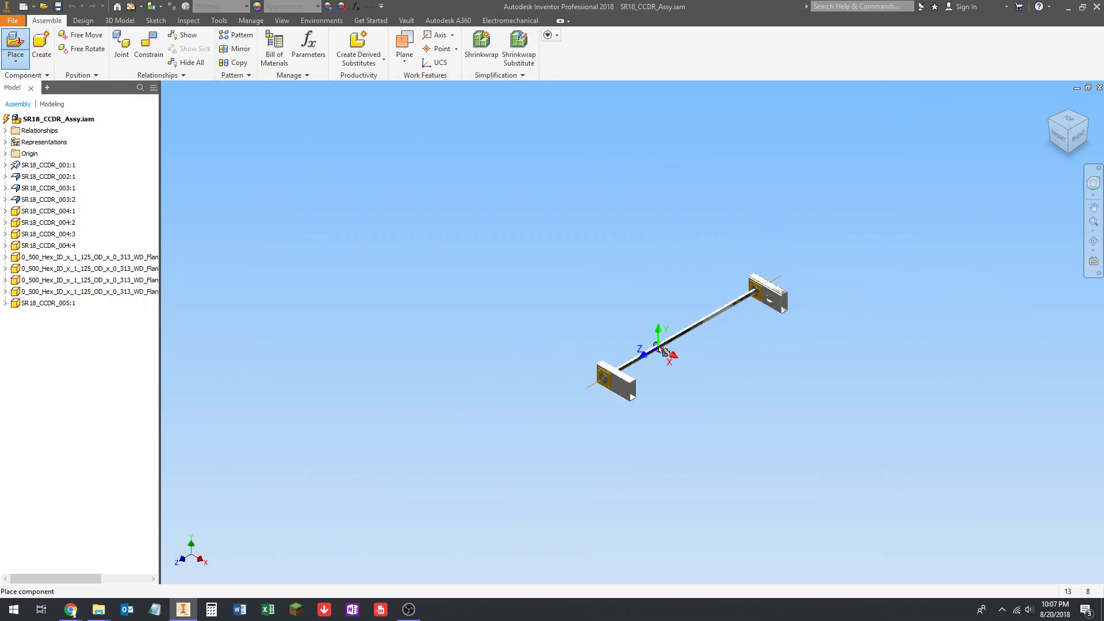
middle_click_drag(667, 324, 606, 364, "shift")
scroll(624, 376, "up", 8)
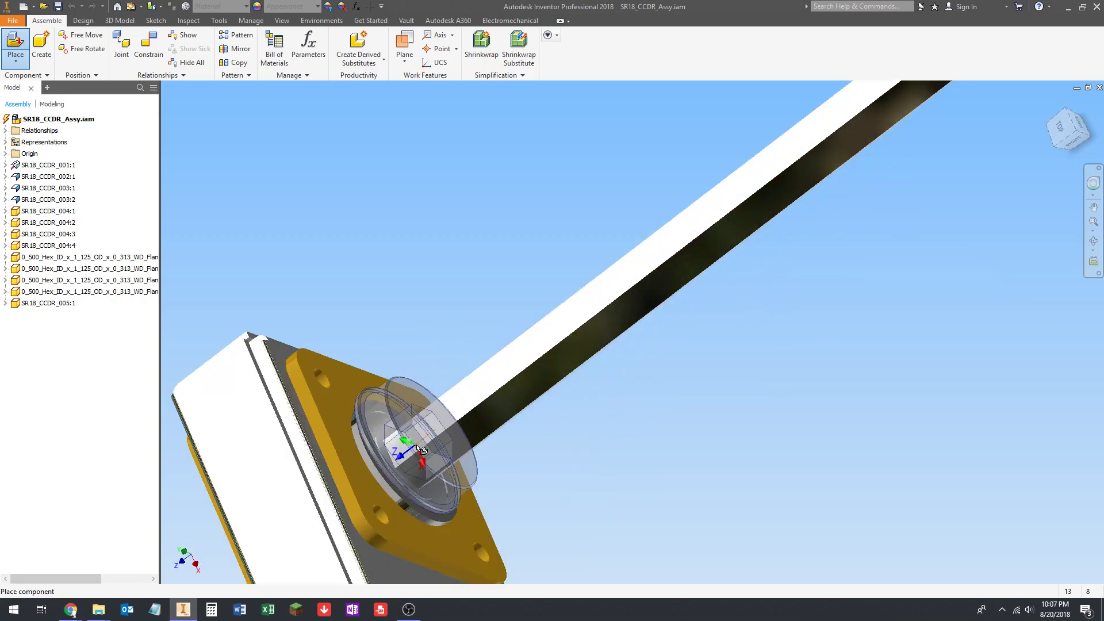
scroll(371, 422, "down", 6)
scroll(374, 422, "down", 3)
middle_click_drag(374, 422, 562, 357, "shift")
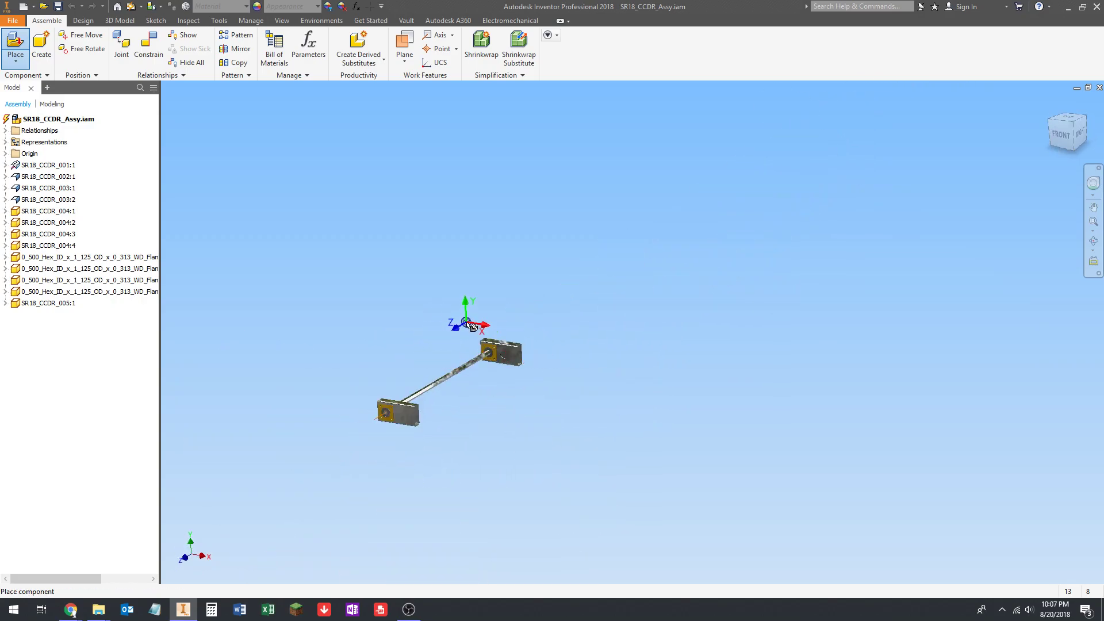
middle_click_drag(467, 323, 468, 340, "shift")
scroll(465, 328, "up", 6)
right_click_drag(395, 358, 409, 233)
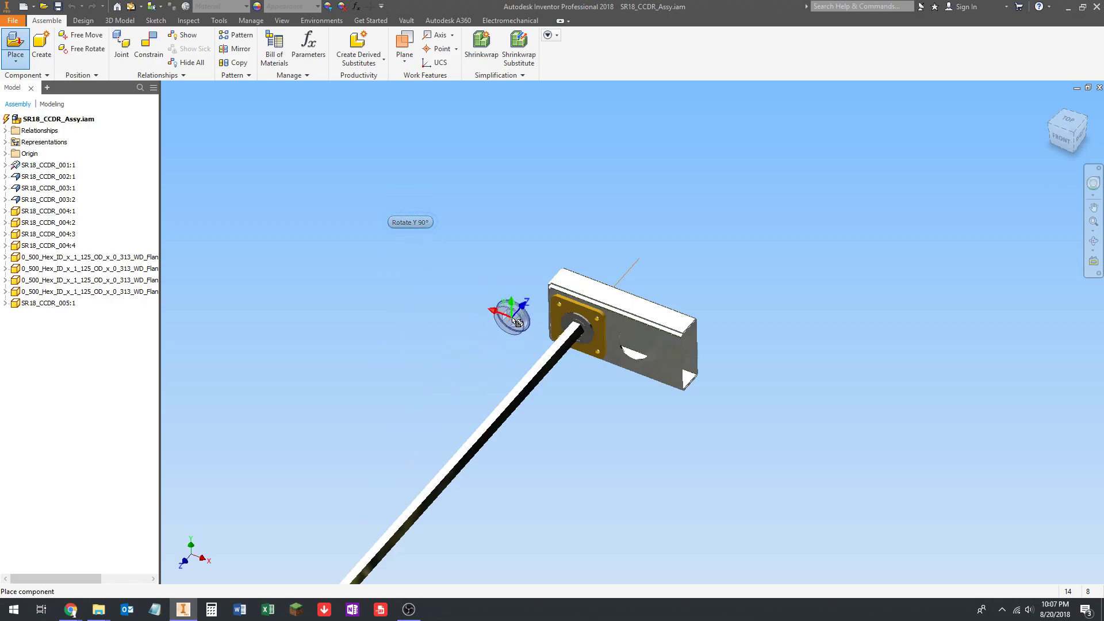
left_click(518, 322)
Rotate the end cap about Y to face the opposite way, place a second copy near the other box tube, and end placement
scroll(518, 322, "down", 3)
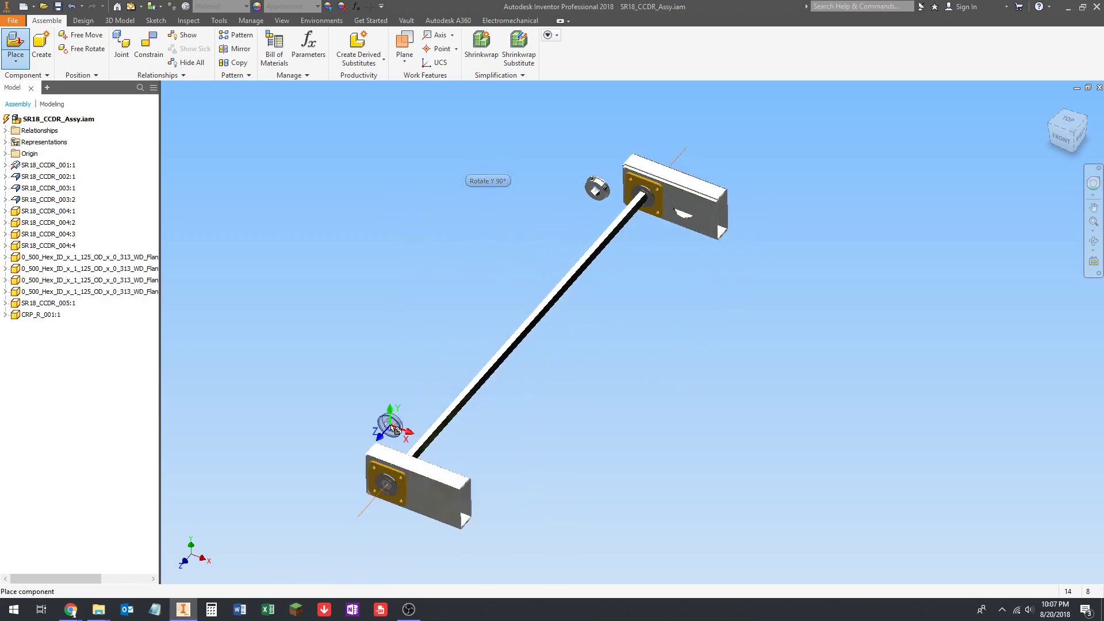
left_click(391, 427)
middle_click_drag(521, 407, 456, 404, "shift")
key("Escape")
Examine the orientation of both placed end caps relative to the hex shaft and the box tubes
scroll(680, 233, "up", 3)
middle_click_drag(681, 233, 665, 331)
scroll(586, 278, "down", 3)
scroll(595, 290, "down", 3)
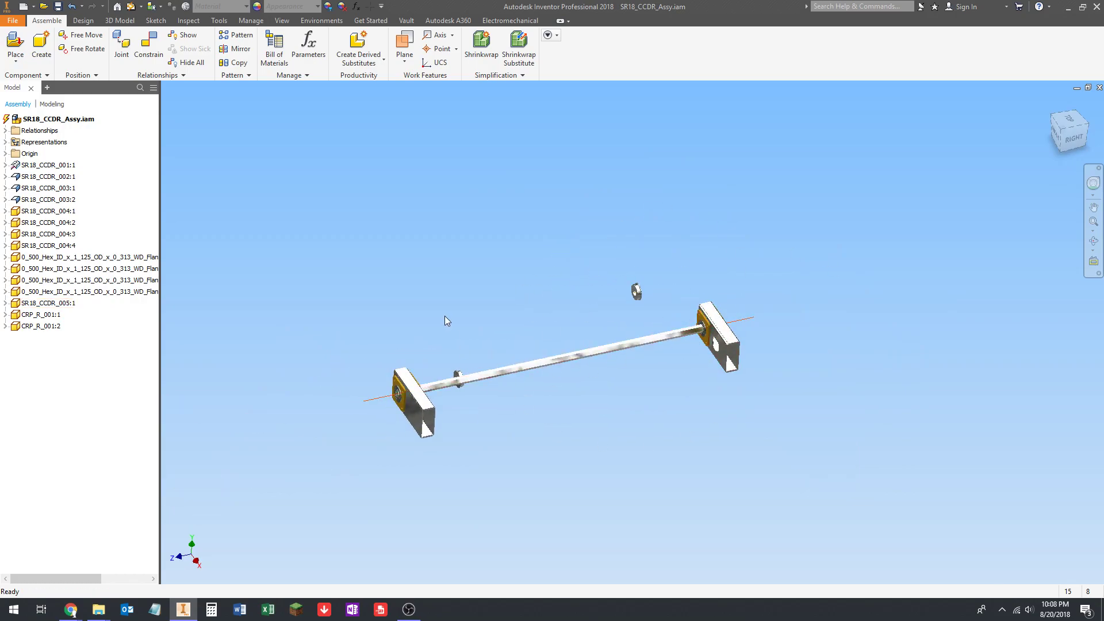
key("F4")
left_click_drag(447, 317, 446, 331)
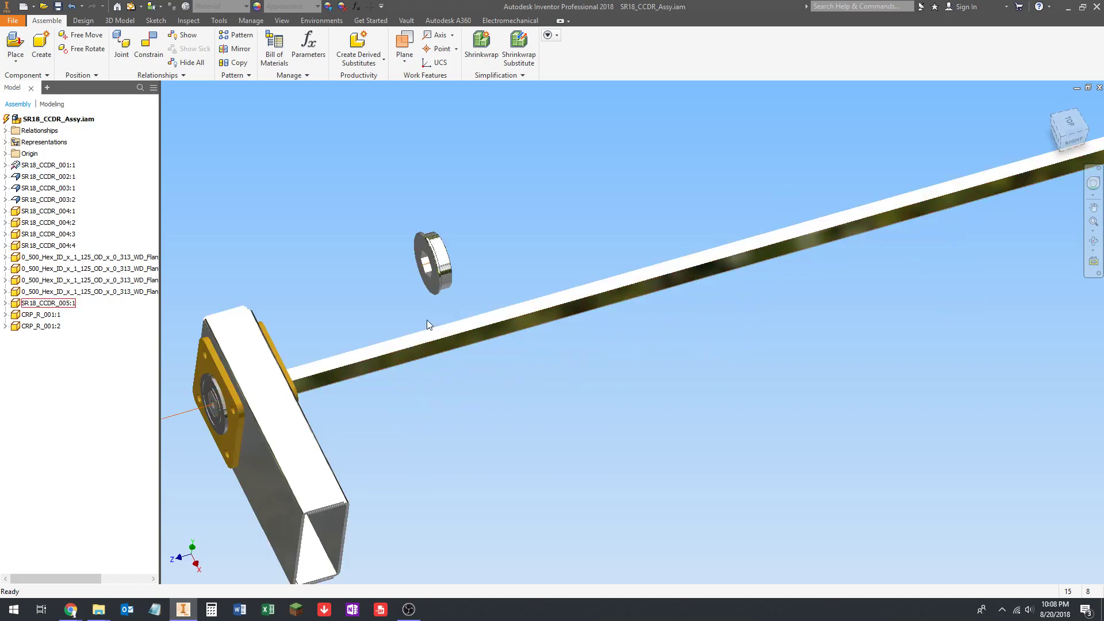
scroll(427, 320, "up", 5)
scroll(434, 267, "down", 5)
middle_click_drag(434, 267, 420, 311)
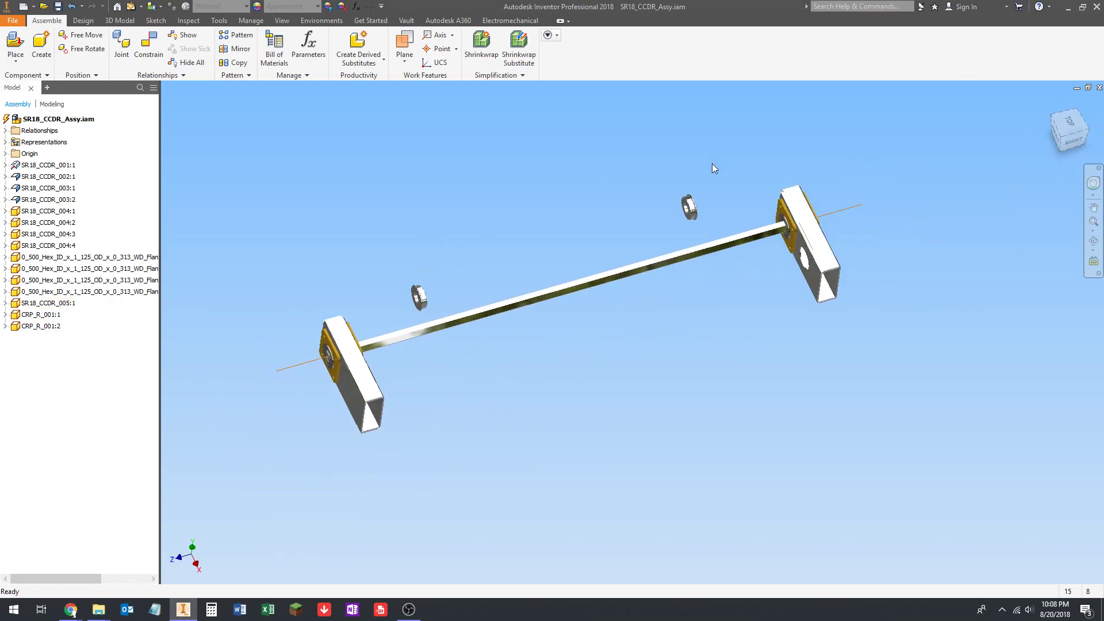
scroll(694, 199, "up", 5)
scroll(650, 259, "down", 4)
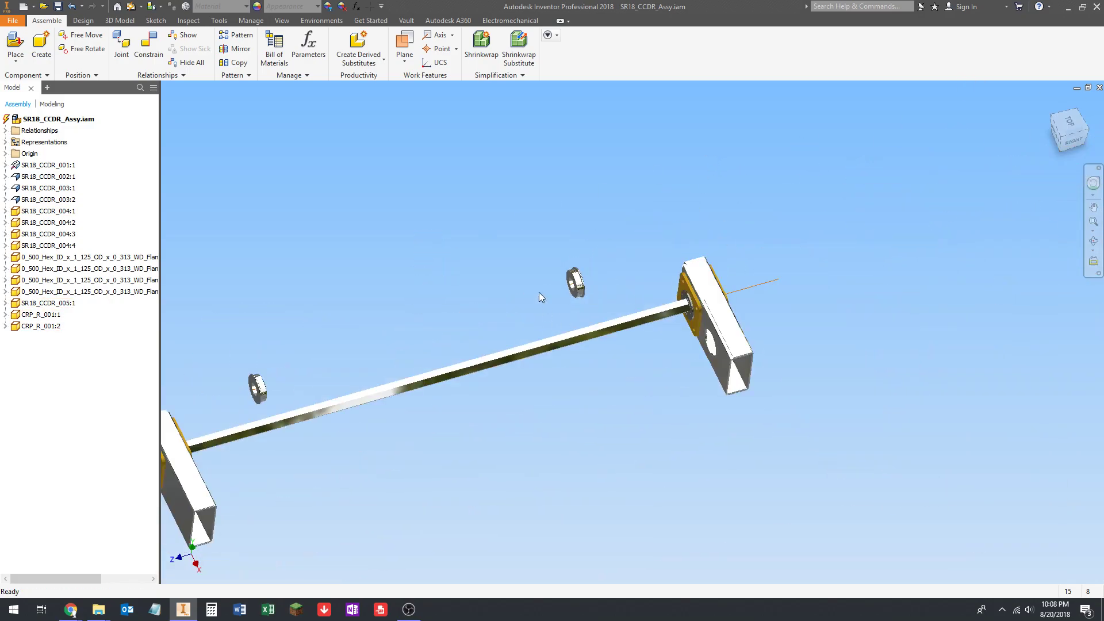
scroll(580, 291, "down", 4)
middle_click_drag(598, 291, 619, 275)
scroll(618, 275, "up", 5)
scroll(620, 276, "down", 6)
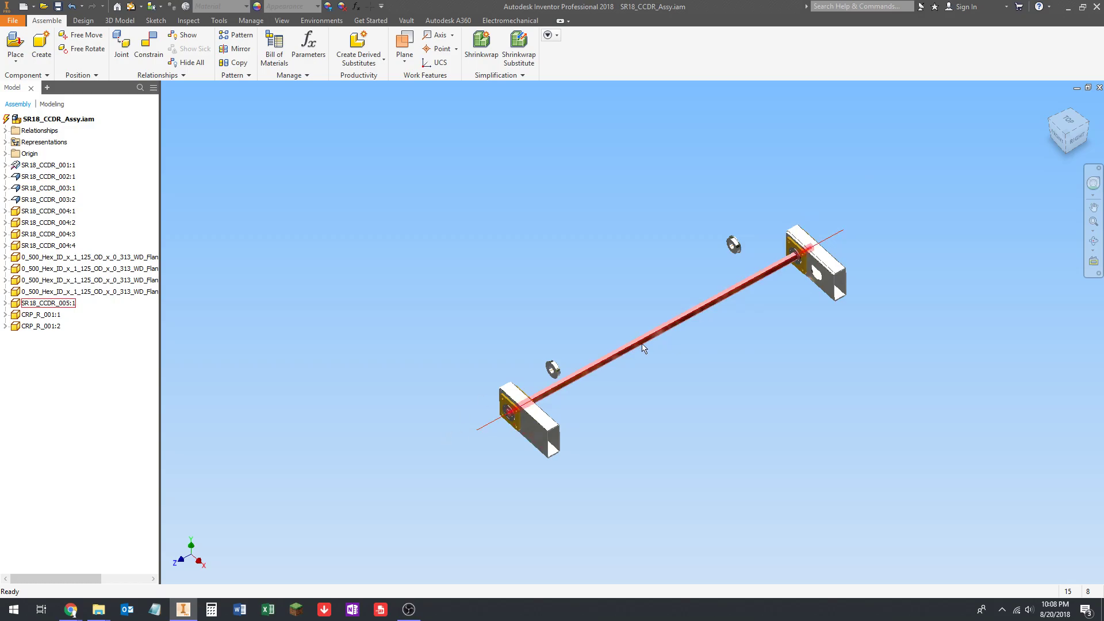
scroll(741, 237, "up", 5)
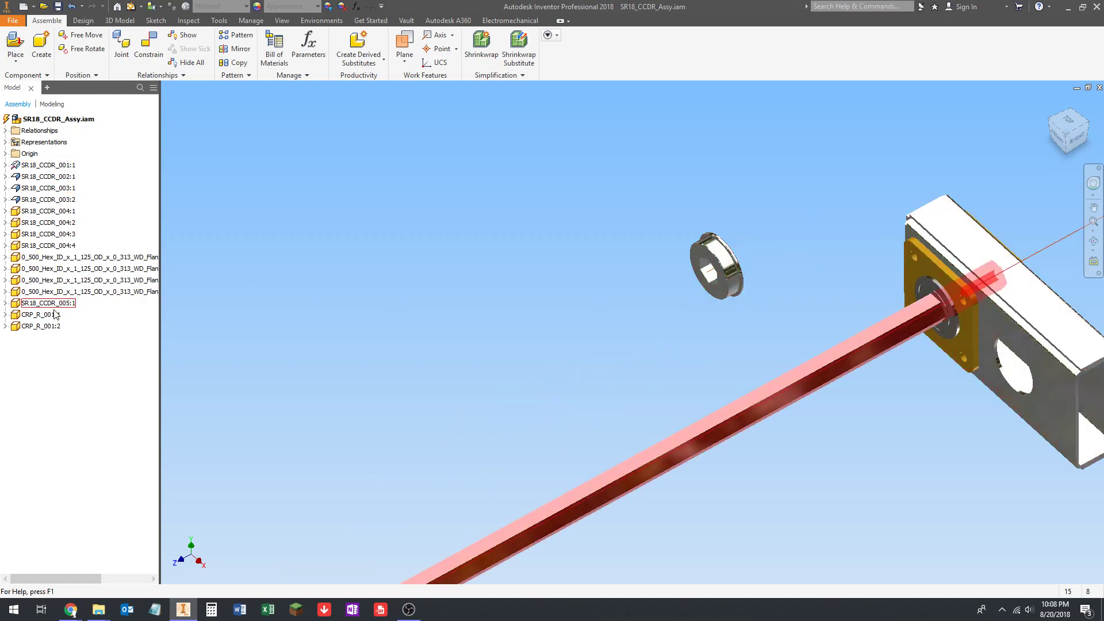
scroll(546, 337, "down", 3)
scroll(678, 295, "up", 3)
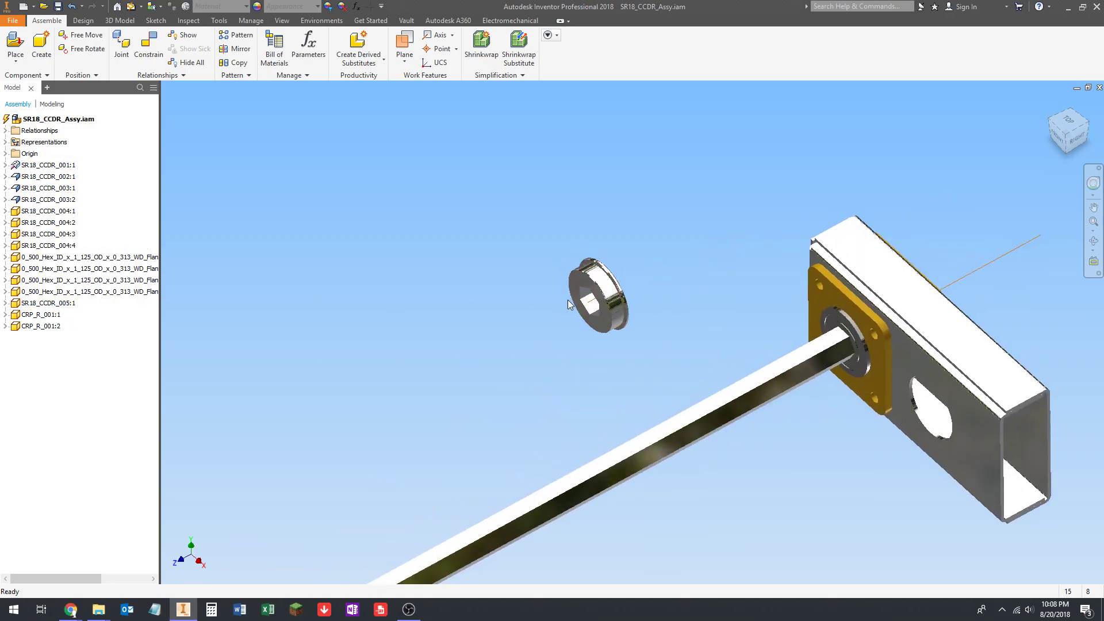
Mate the far end cap's center axis to the hex shaft's axis with a 0.000 in offset
left_click(149, 46)
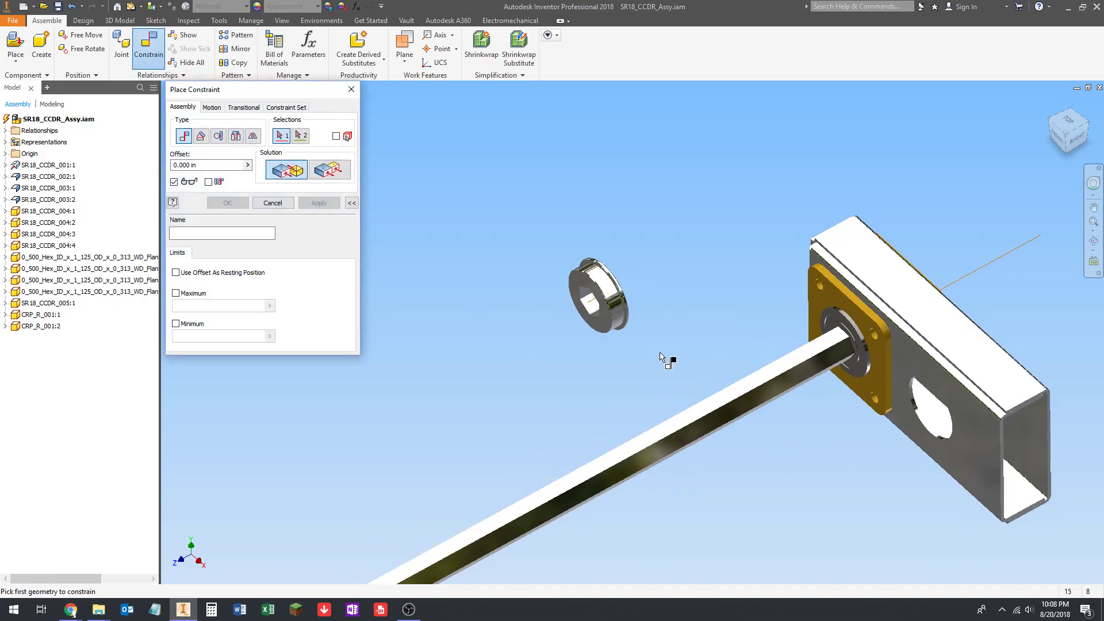
middle_click_drag(650, 330, 729, 294)
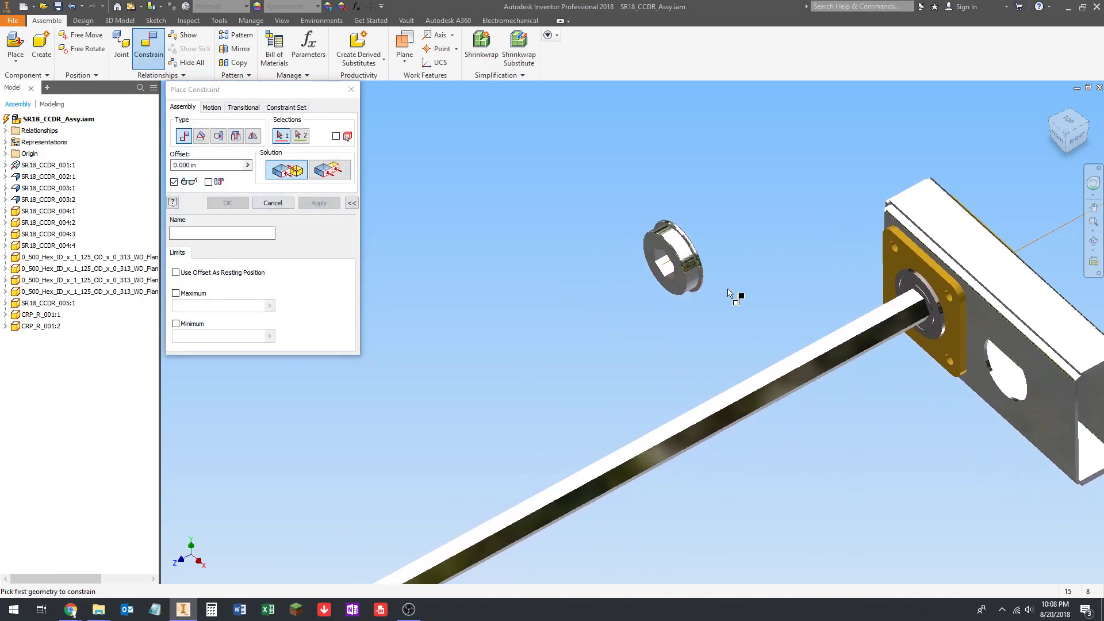
scroll(655, 265, "down", 3)
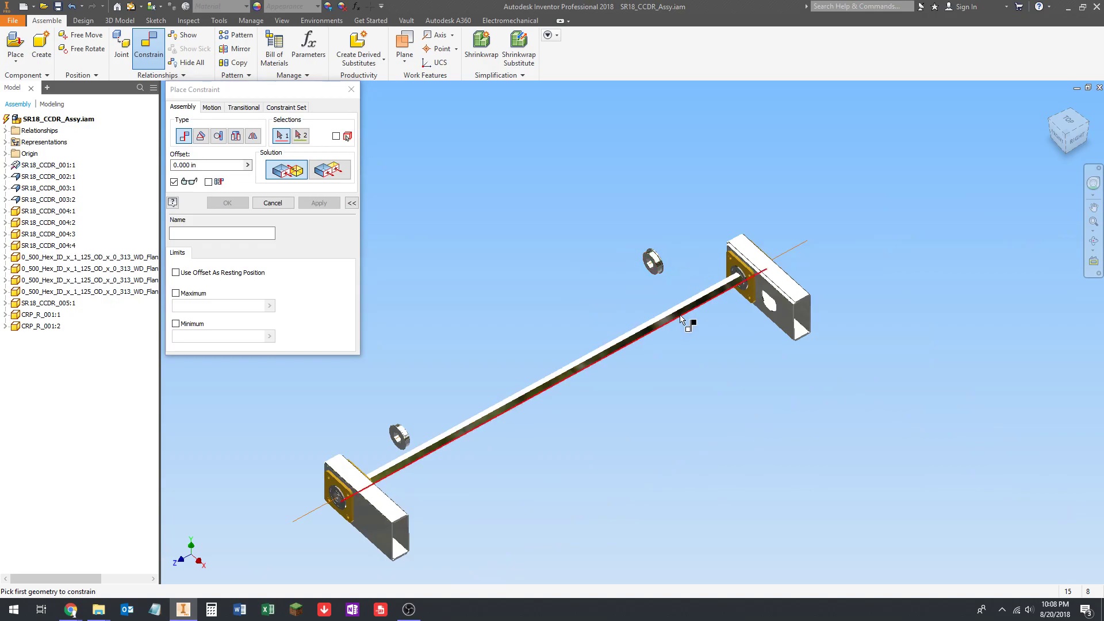
scroll(729, 250, "up", 3)
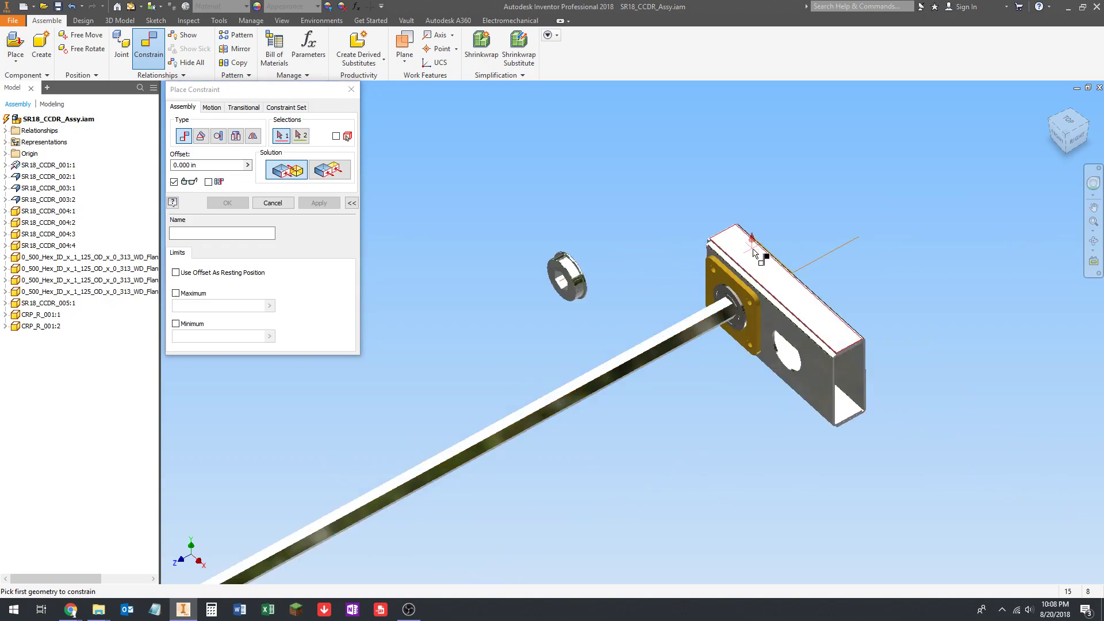
left_click(560, 284)
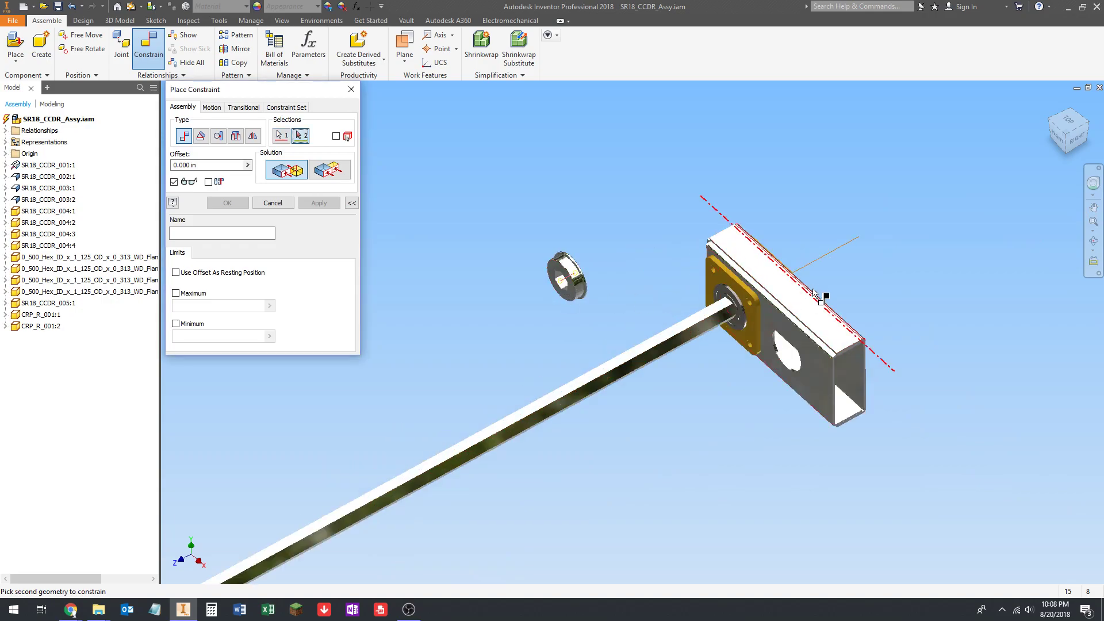
left_click(818, 266)
scroll(590, 280, "down", 5)
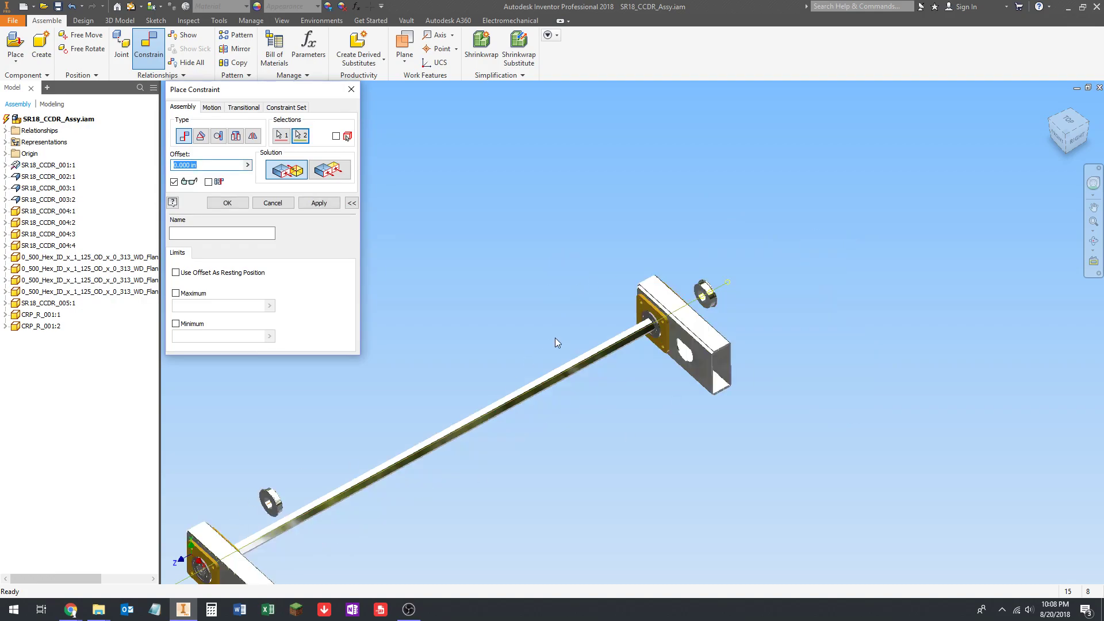
scroll(633, 323, "up", 4)
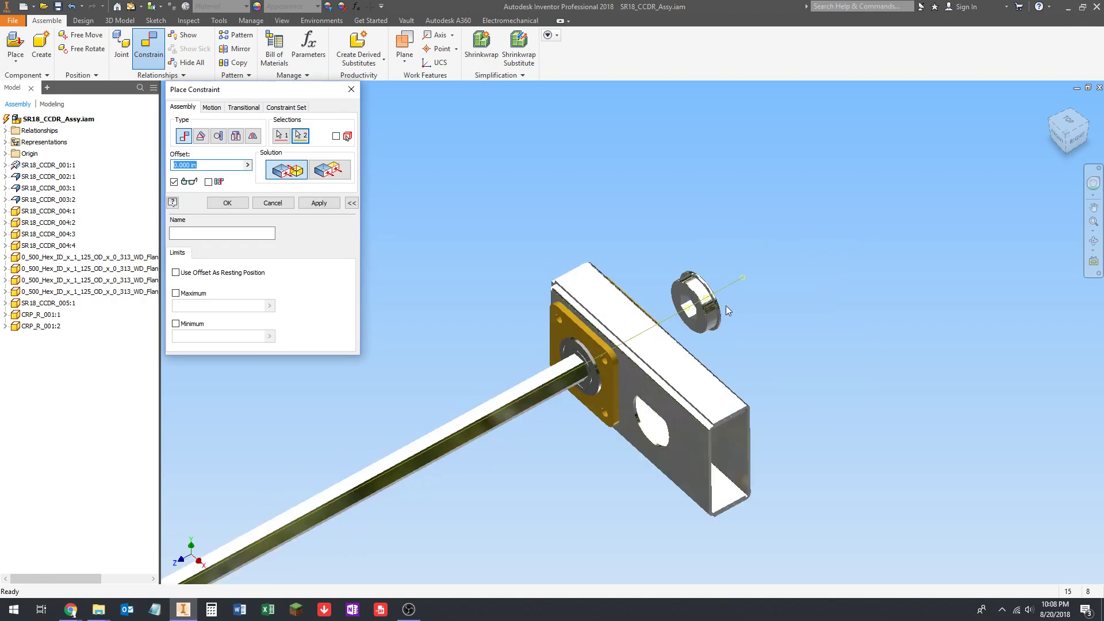
left_click(319, 203)
Mate the near end cap's center axis to the hex shaft's axis with a 0.000 in offset and finish constraining
scroll(637, 303, "down", 4)
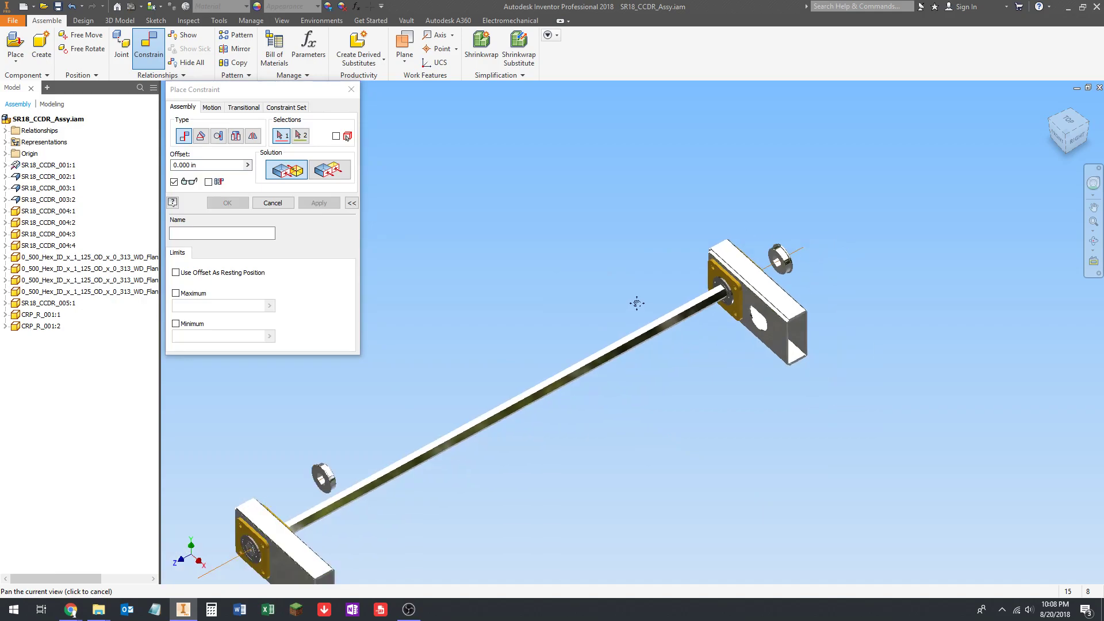
middle_click_drag(623, 323, 668, 265)
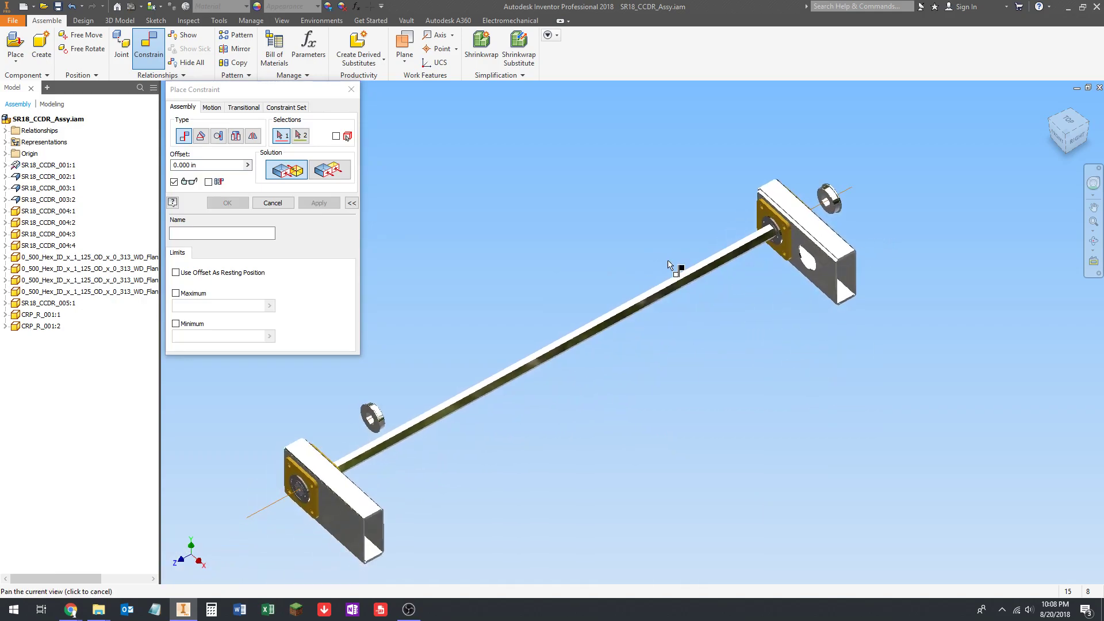
left_click(371, 421)
left_click(272, 508)
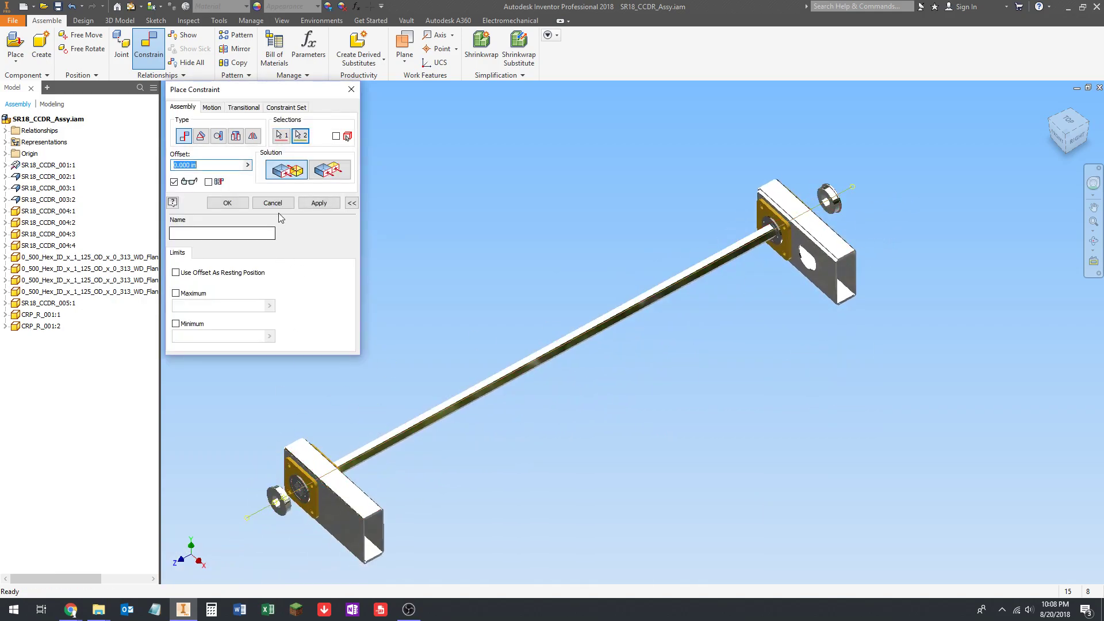
left_click(311, 204)
scroll(516, 358, "down", 2)
key("Escape")
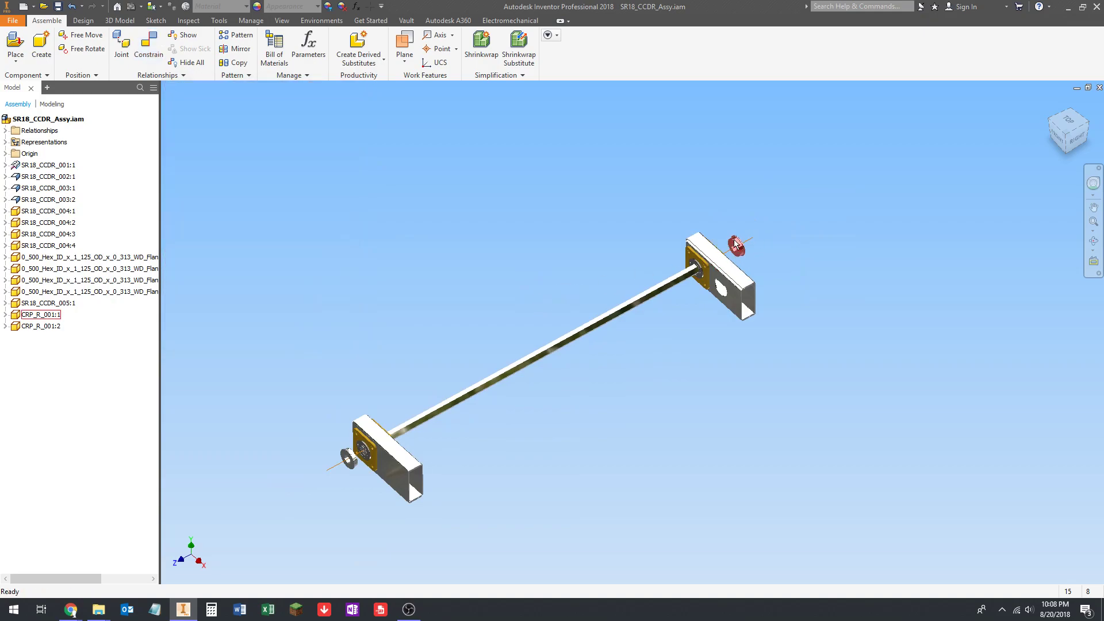
Slide both end caps along the hex shaft to between the box tubes, bringing the near one close to its inner bearing
left_click_drag(736, 244, 636, 301)
left_click_drag(343, 456, 398, 388)
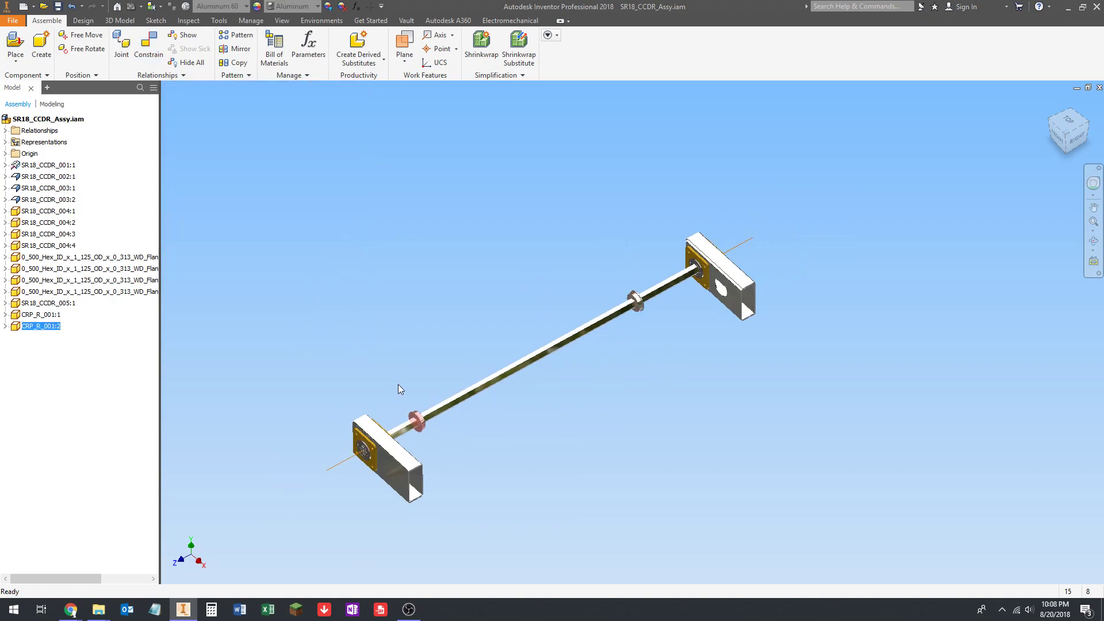
middle_click_drag(594, 330, 496, 339, "shift")
middle_click_drag(460, 426, 508, 424, "shift")
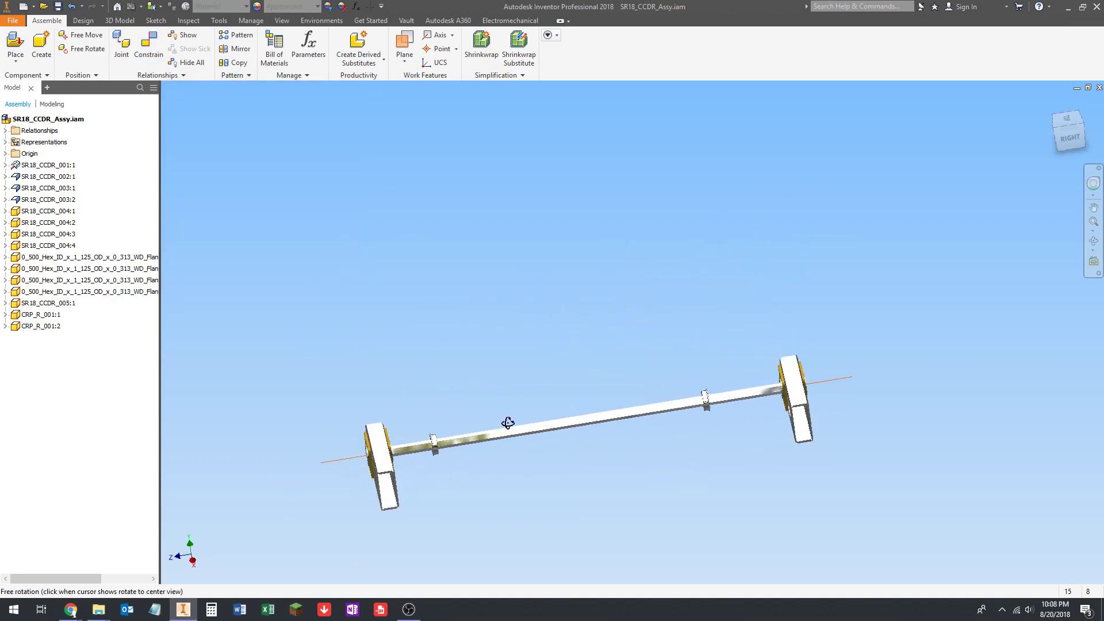
scroll(751, 398, "up", 4)
scroll(792, 326, "down", 3)
middle_click_drag(448, 387, 501, 387)
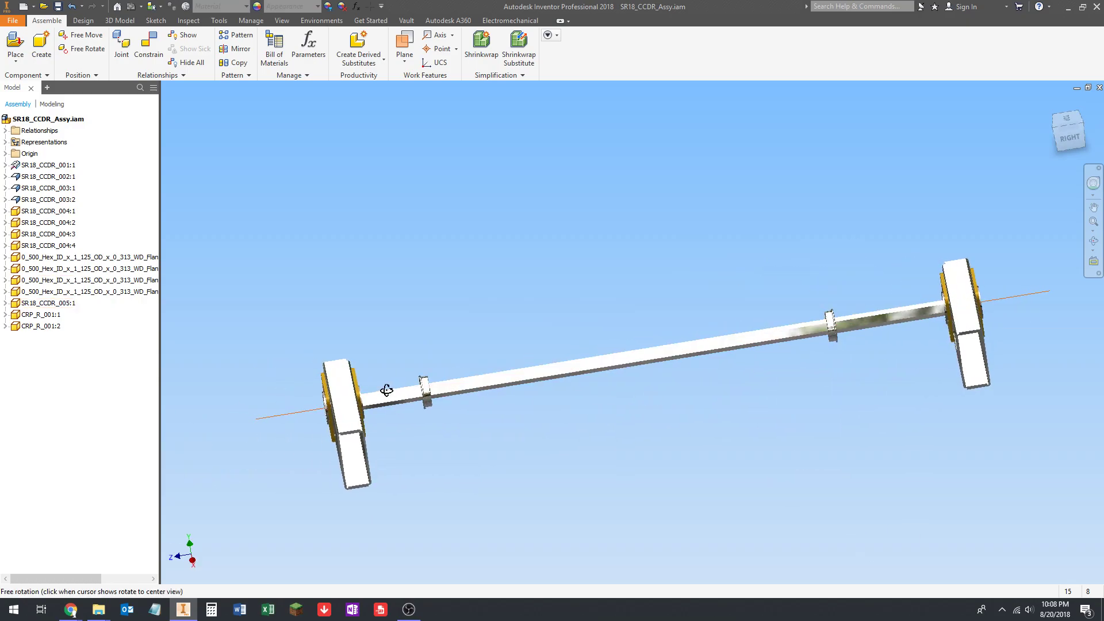
scroll(403, 382, "up", 3)
left_click_drag(515, 363, 295, 418)
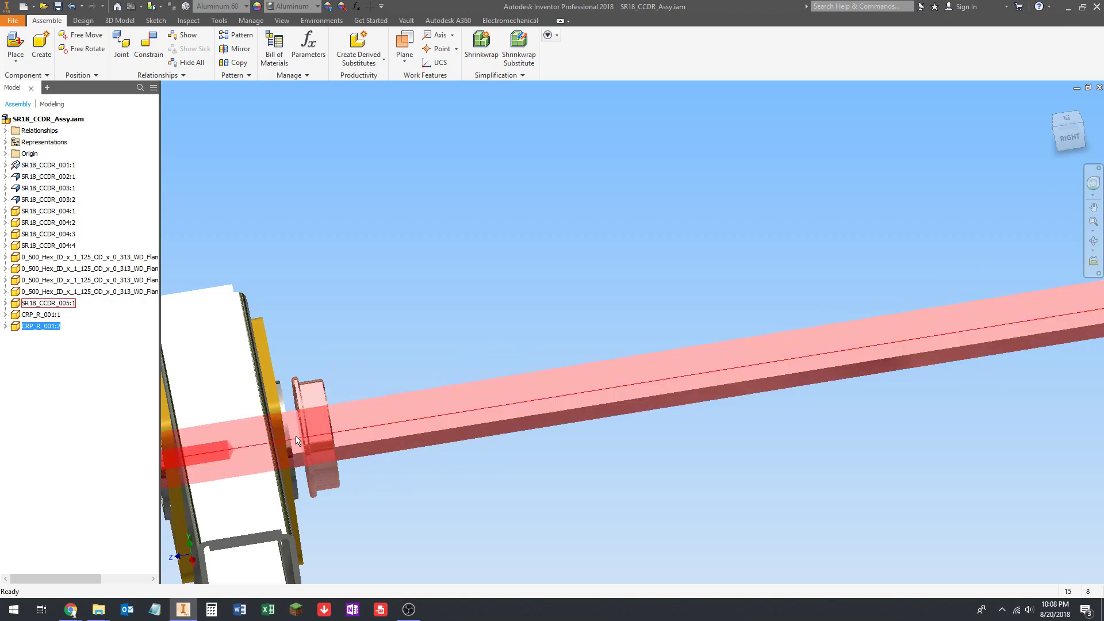
Examine the spacing between each end cap and the inner bearing at both ends of the hex shaft
scroll(297, 441, "down", 5)
scroll(617, 344, "up", 6)
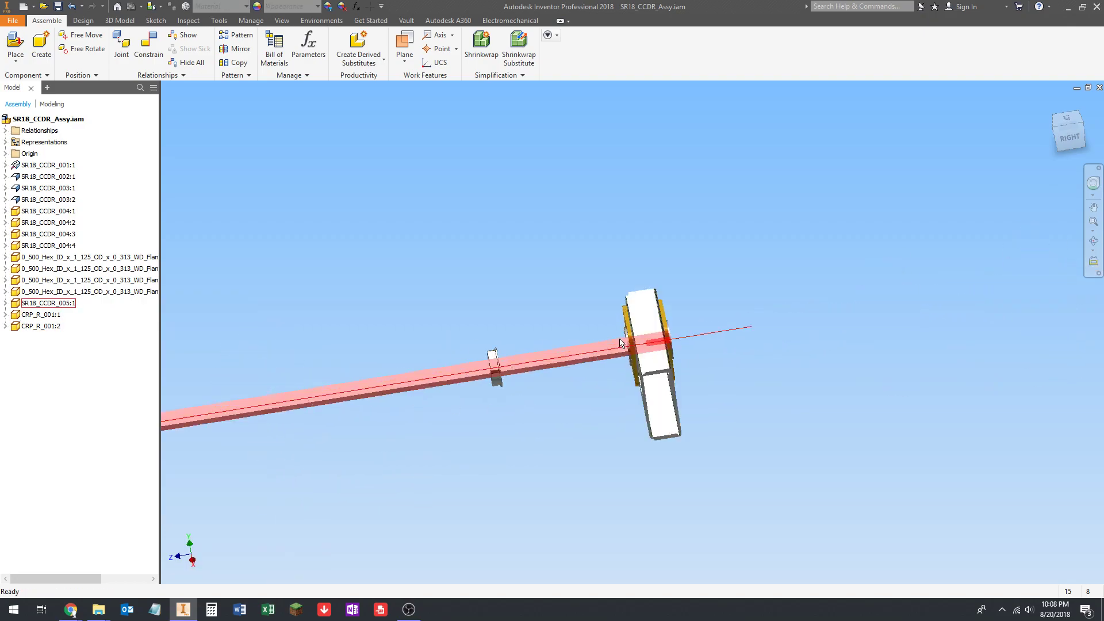
scroll(420, 381, "down", 5)
middle_click_drag(236, 429, 312, 403)
middle_click_drag(311, 403, 312, 403, "shift")
scroll(295, 379, "up", 5)
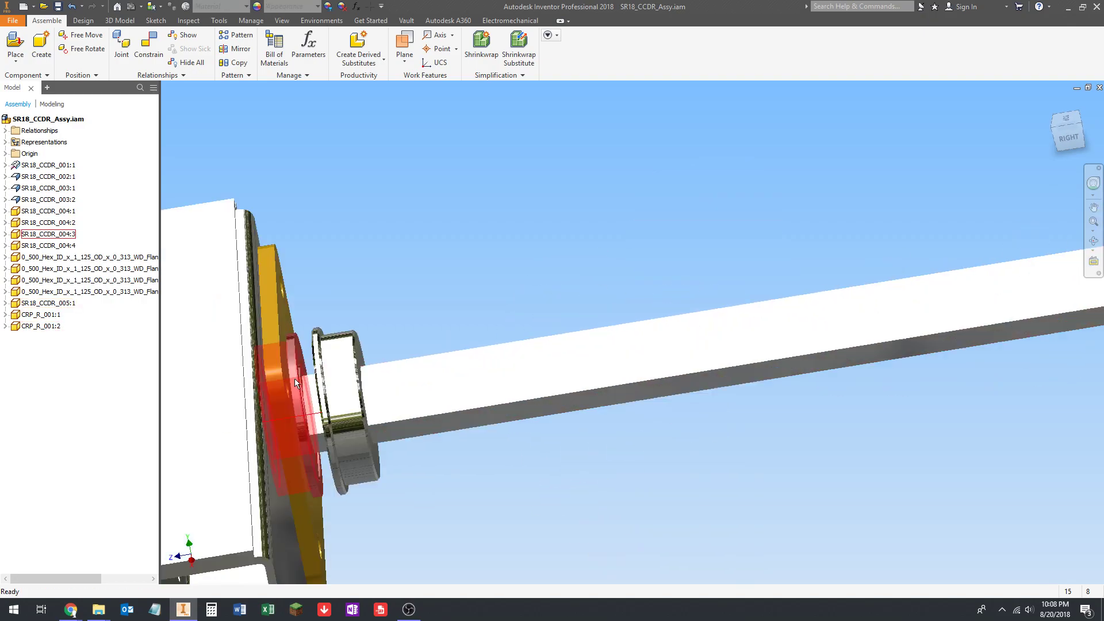
scroll(304, 414, "down", 7)
scroll(541, 366, "up", 5)
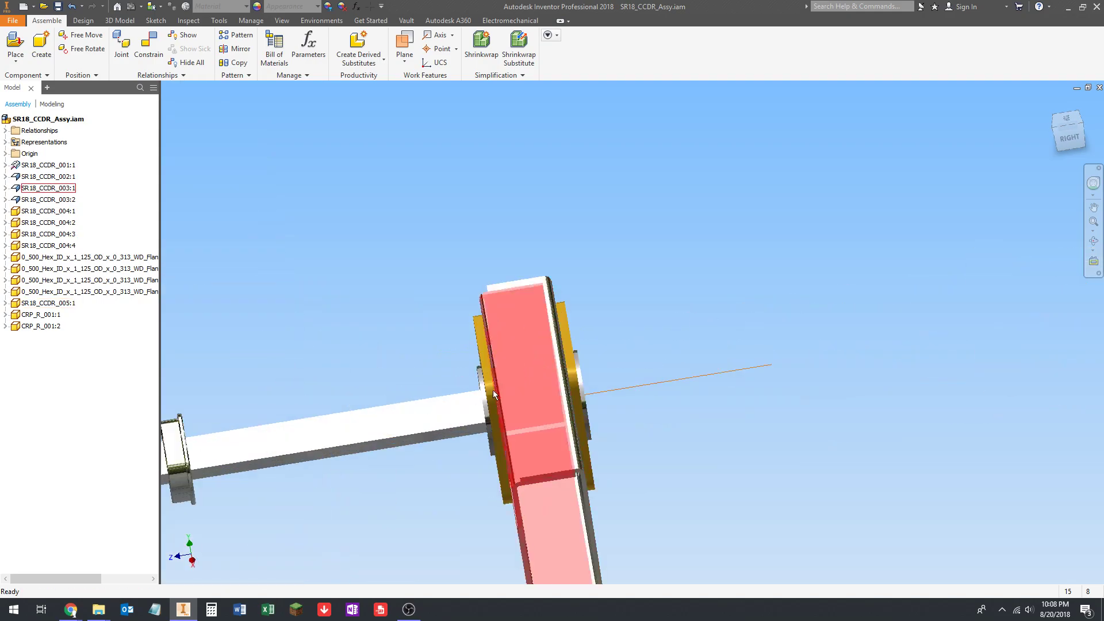
scroll(492, 390, "down", 2)
middle_click_drag(443, 418, 562, 360)
scroll(491, 364, "down", 4)
middle_click_drag(448, 371, 438, 372, "shift")
scroll(301, 339, "up", 5)
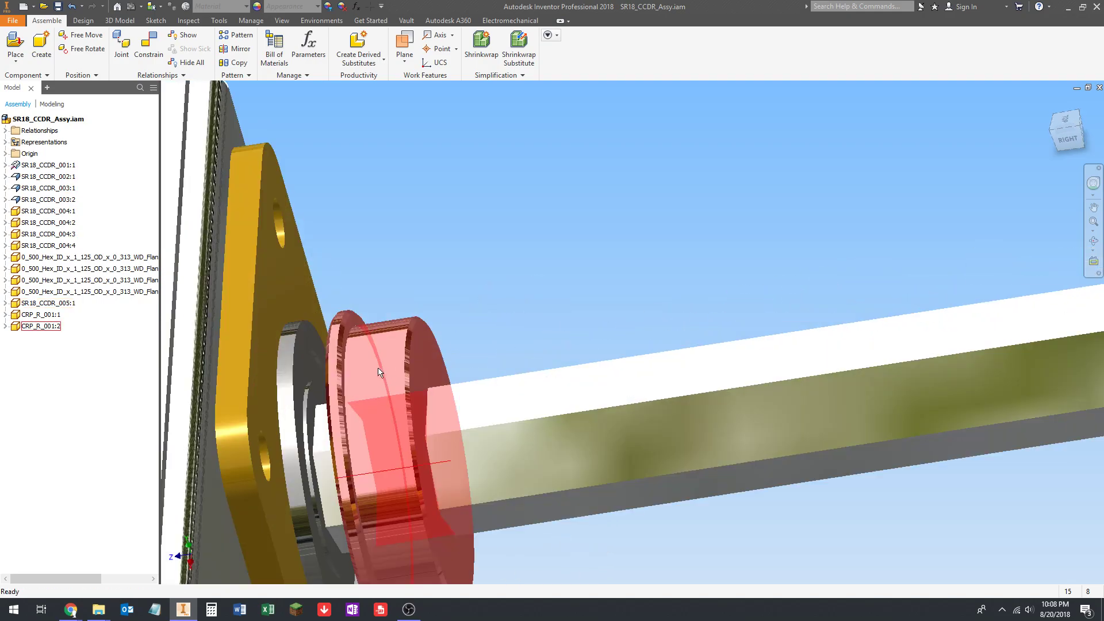
scroll(302, 340, "down", 7)
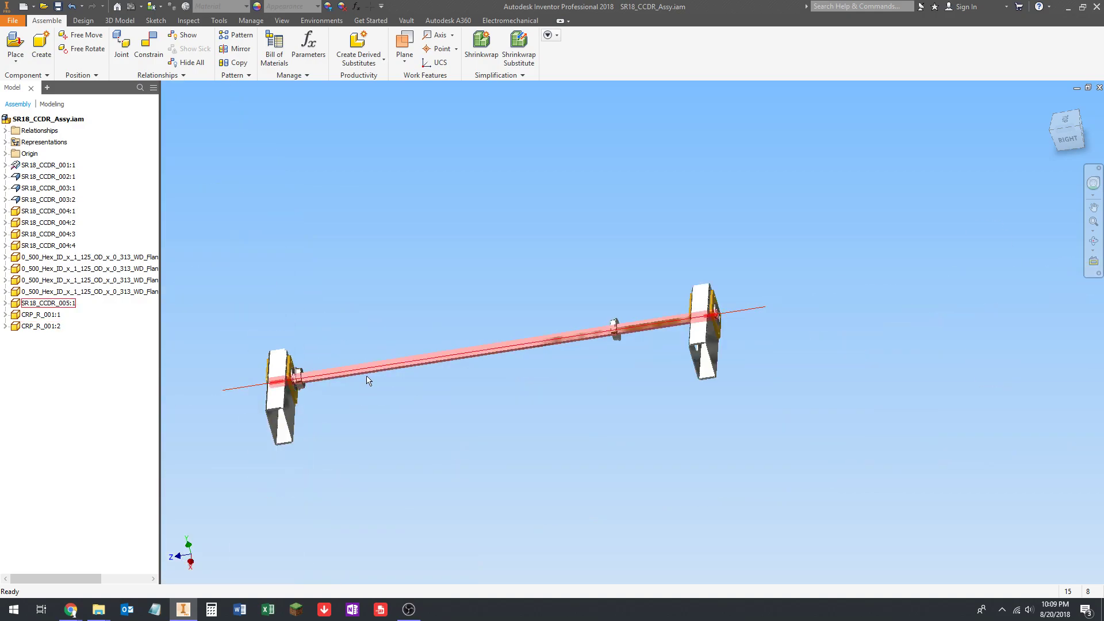
Slide the far end cap CRP_R_001:1 along the hex shaft to just short of its inner bearing
middle_click_drag(364, 379, 512, 360, "shift")
scroll(639, 336, "up", 5)
left_click_drag(266, 413, 483, 376)
middle_click_drag(551, 320, 528, 316, "shift")
left_click_drag(509, 379, 484, 401)
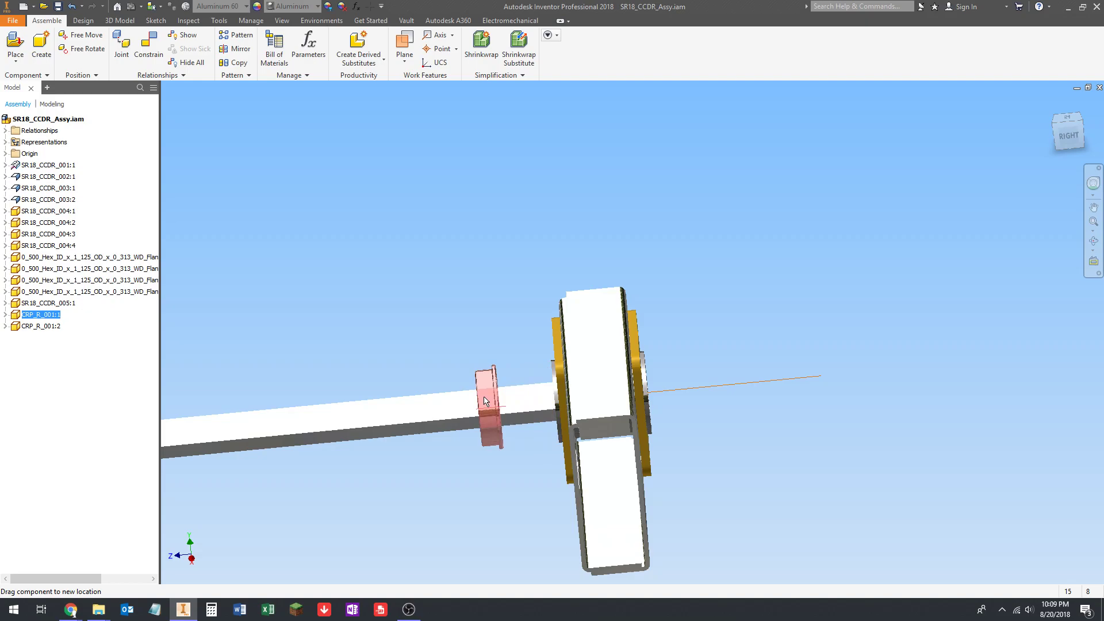
Slide the far end cap against its inner bearing and back again, leaving a gap on the hex shaft
left_click_drag(486, 398, 540, 393)
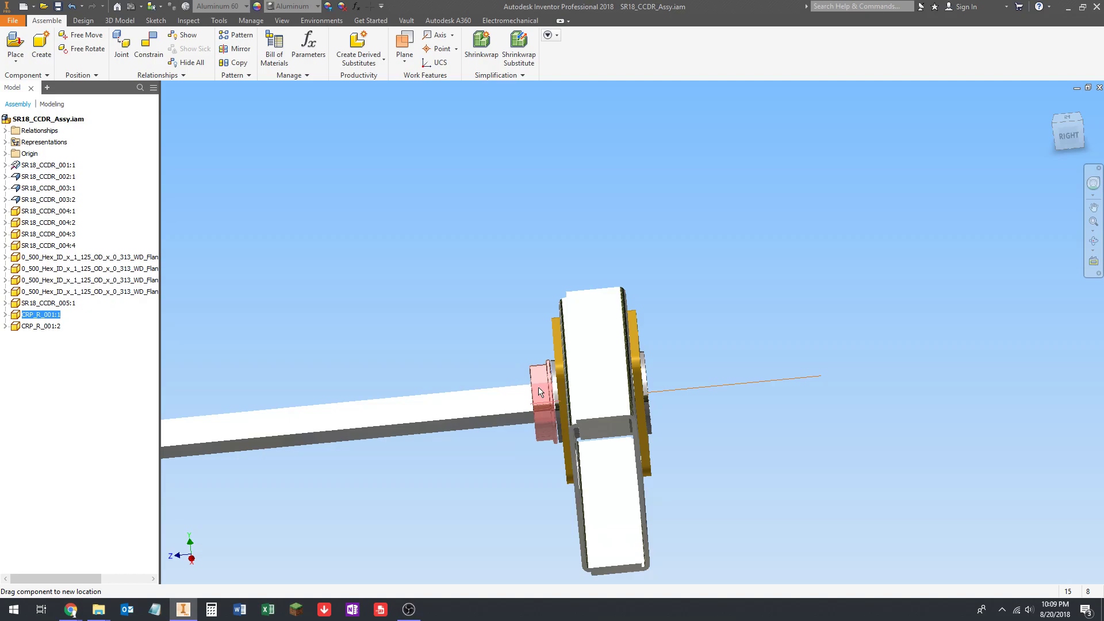
left_click_drag(540, 393, 482, 407)
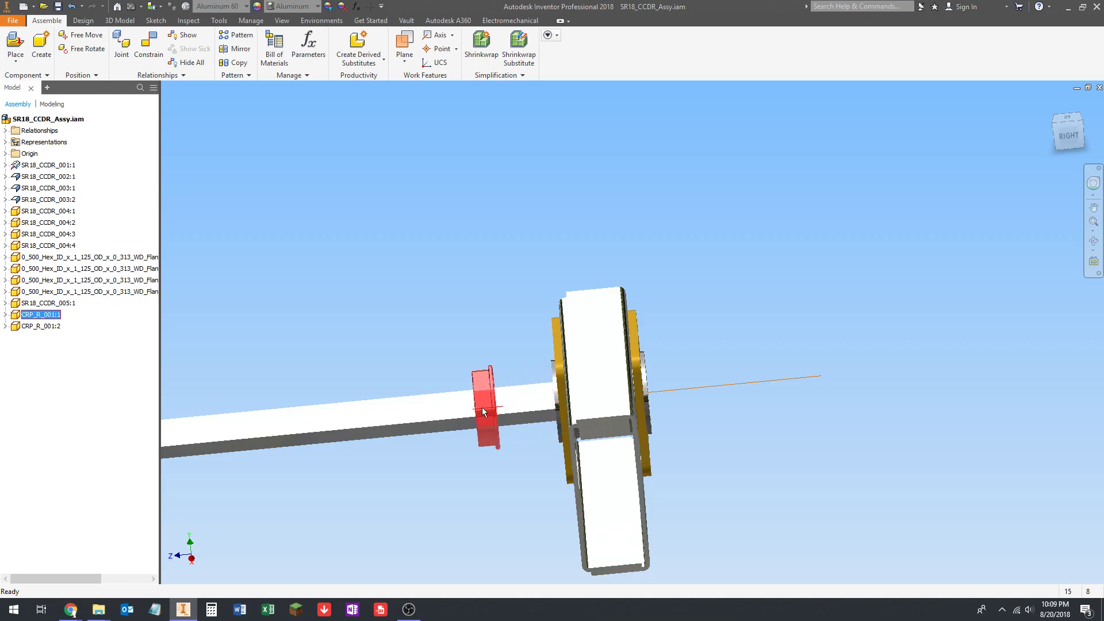
left_click(489, 348)
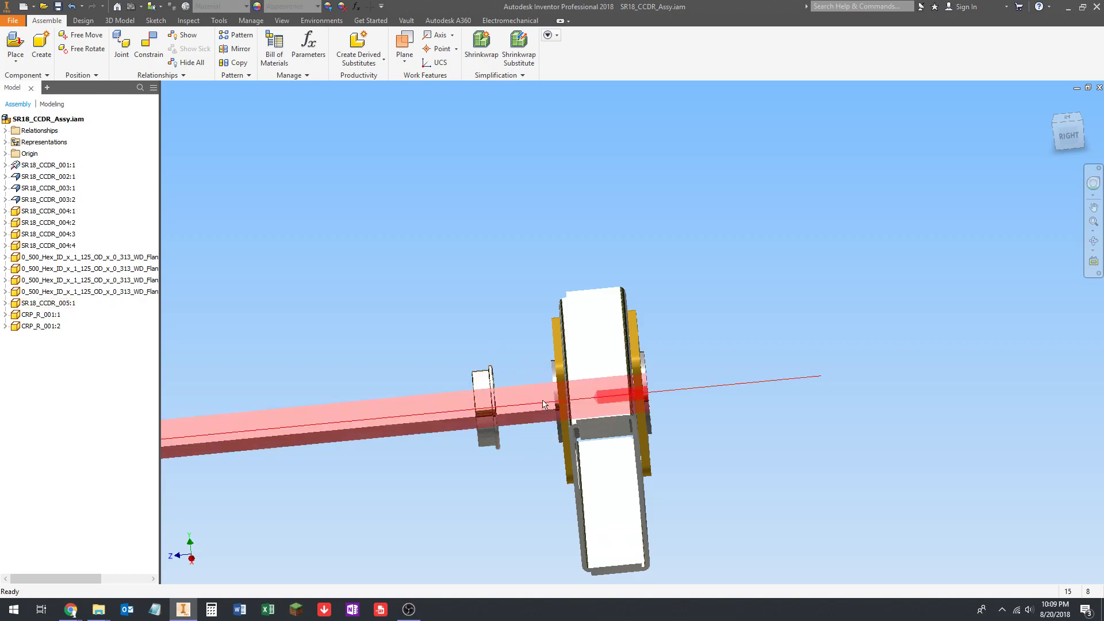
left_click_drag(480, 384, 488, 383)
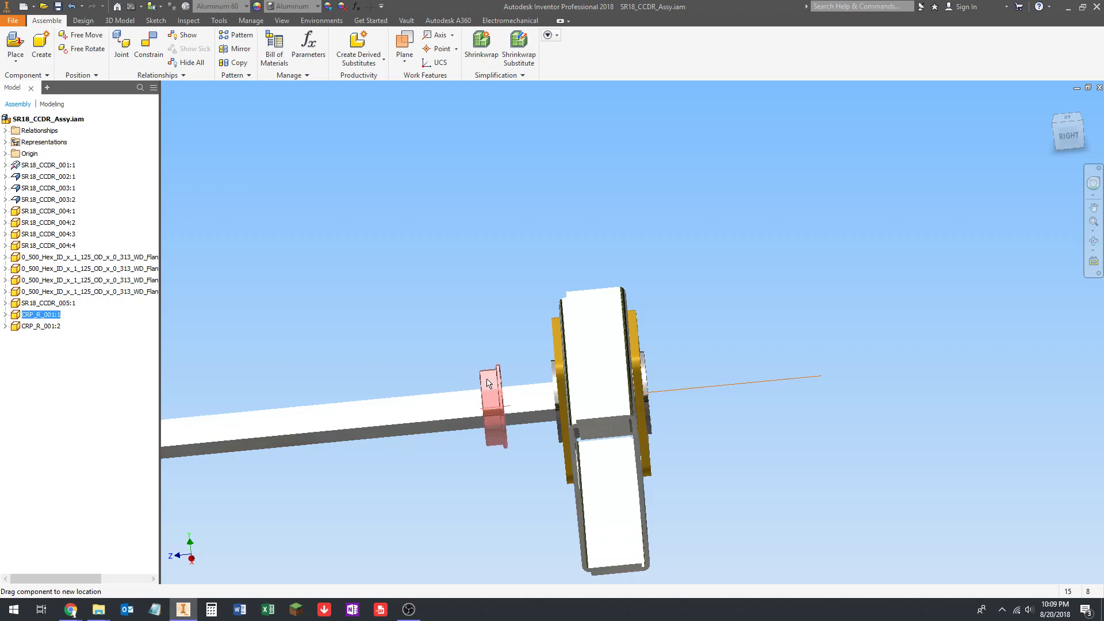
left_click(492, 324)
Compare the near end cap's clearance to its inner bearing with the wider gap at the shaft's far end
scroll(495, 358, "up", 4)
middle_click_drag(494, 364, 720, 329, "shift")
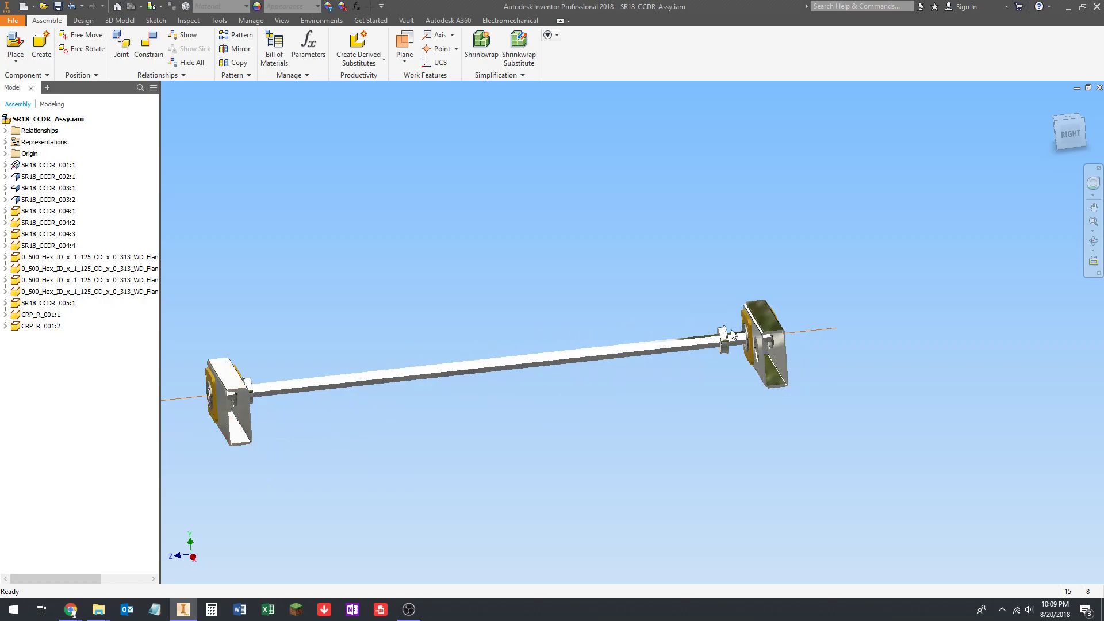
scroll(723, 335, "down", 4)
scroll(543, 340, "up", 3)
middle_click_drag(543, 341, 627, 335)
scroll(627, 334, "up", 1)
scroll(299, 335, "up", 4)
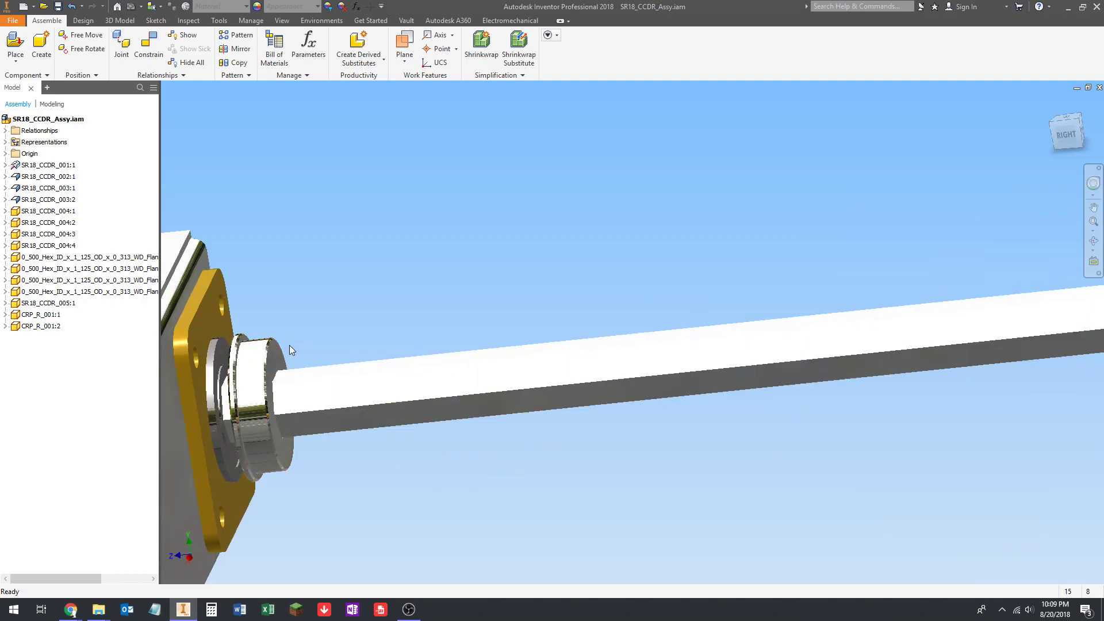
scroll(288, 345, "down", 7)
scroll(241, 353, "up", 4)
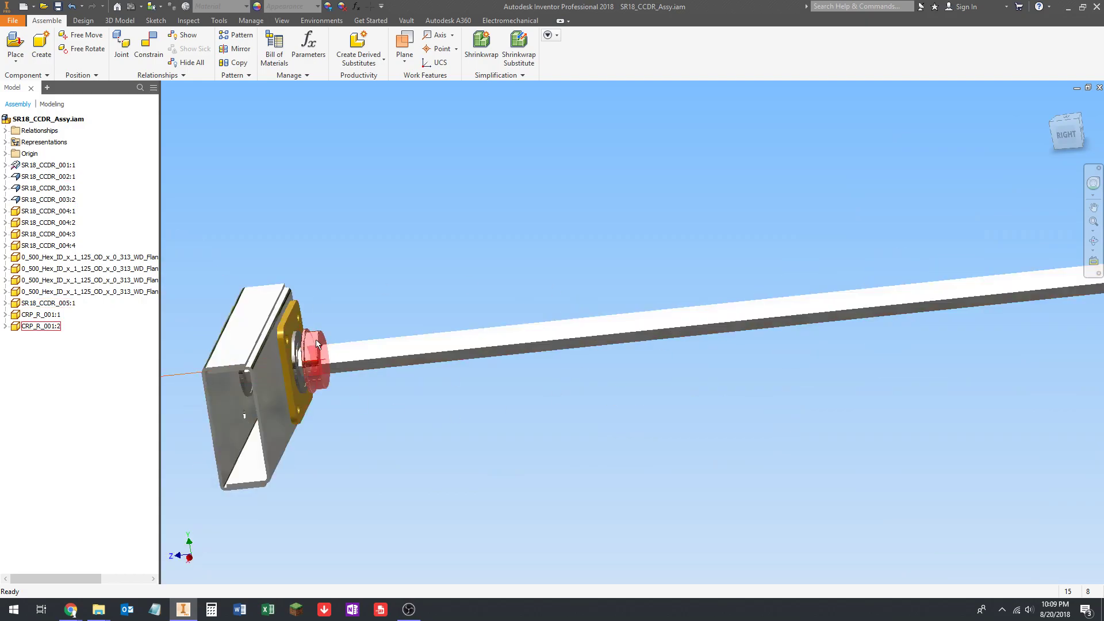
scroll(357, 328, "down", 5)
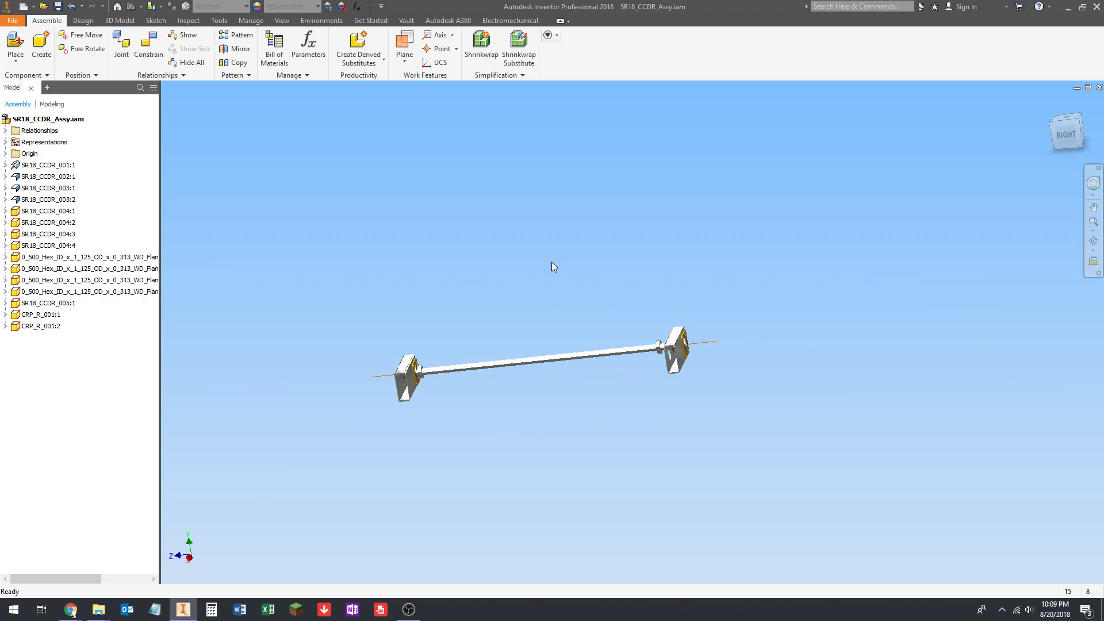
scroll(415, 391, "up", 4)
scroll(476, 299, "down", 6)
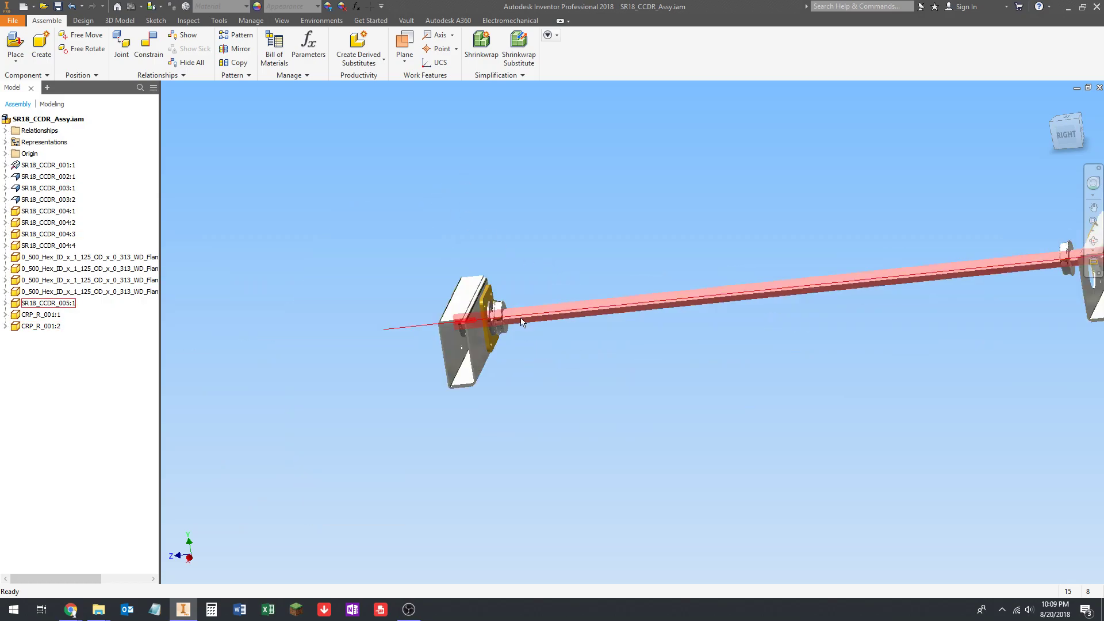
scroll(891, 282, "up", 5)
scroll(891, 281, "down", 5)
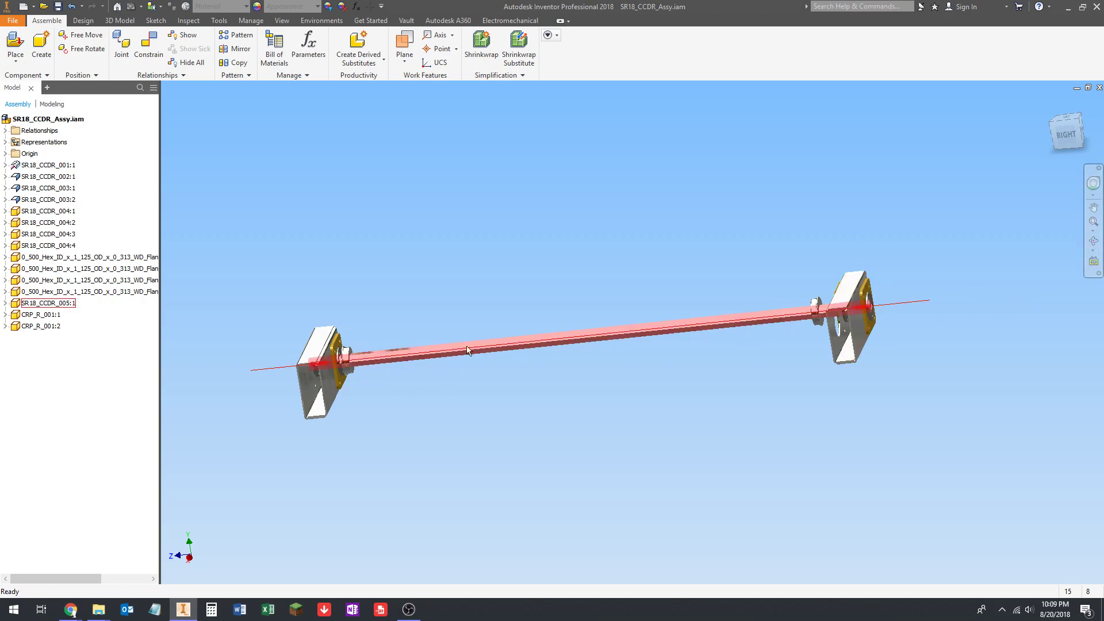
middle_click_drag(655, 342, 353, 359, "shift")
scroll(353, 362, "up", 5)
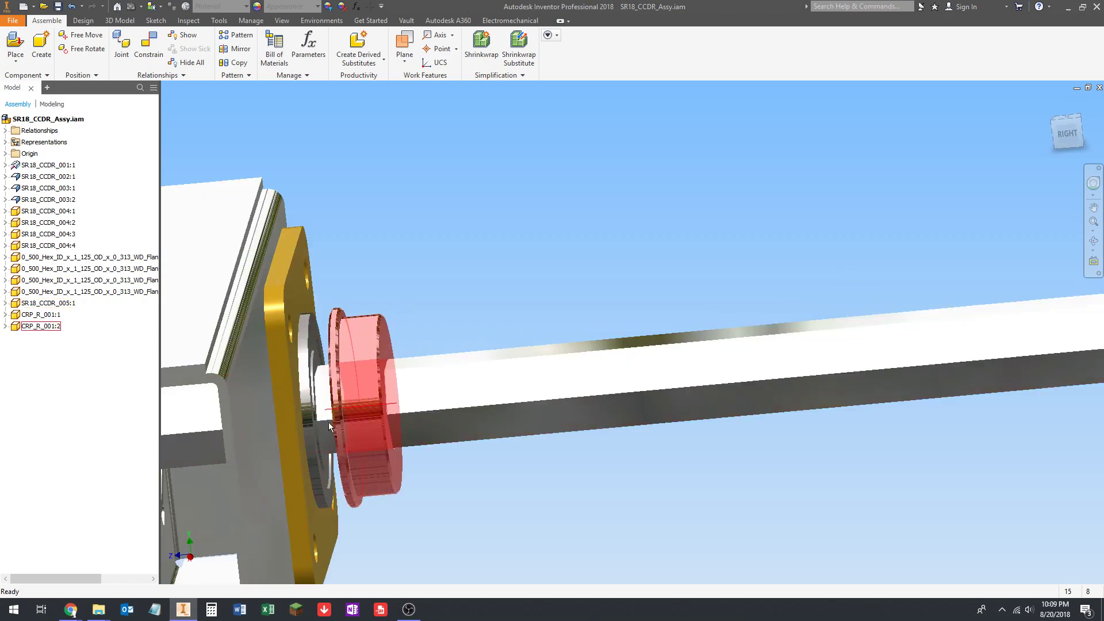
scroll(329, 422, "down", 4)
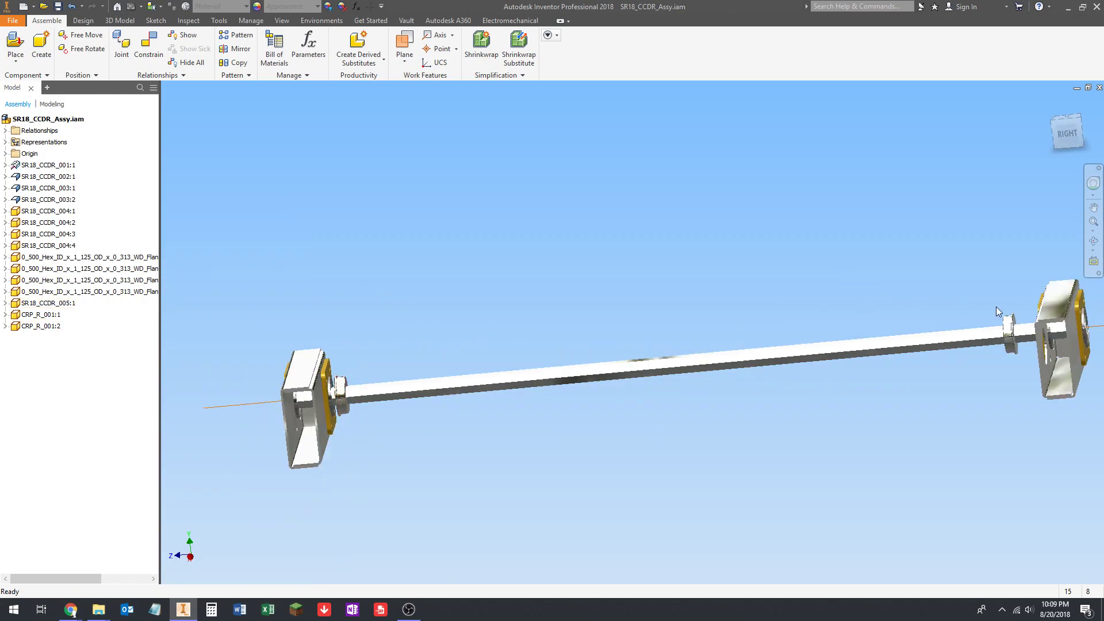
scroll(630, 339, "down", 2)
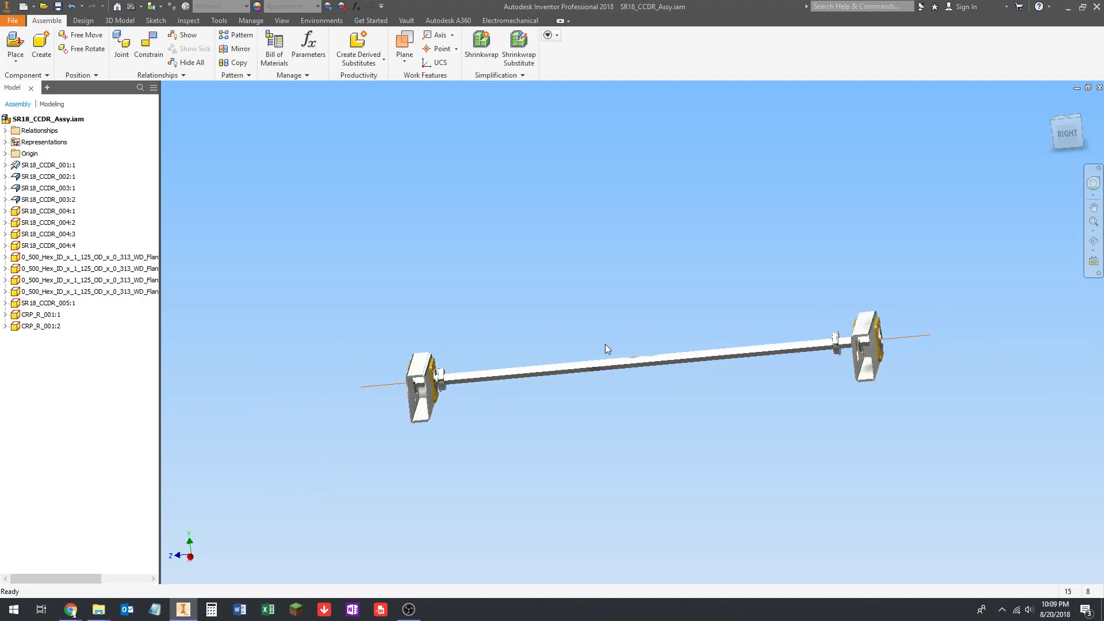
scroll(451, 368, "up", 4)
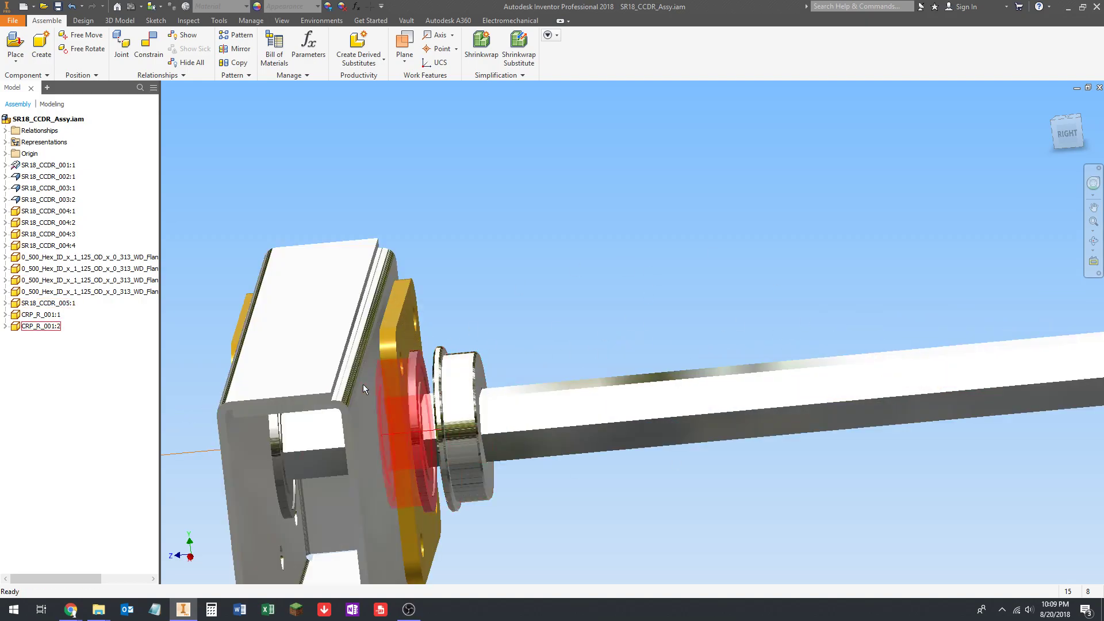
scroll(443, 400, "down", 5)
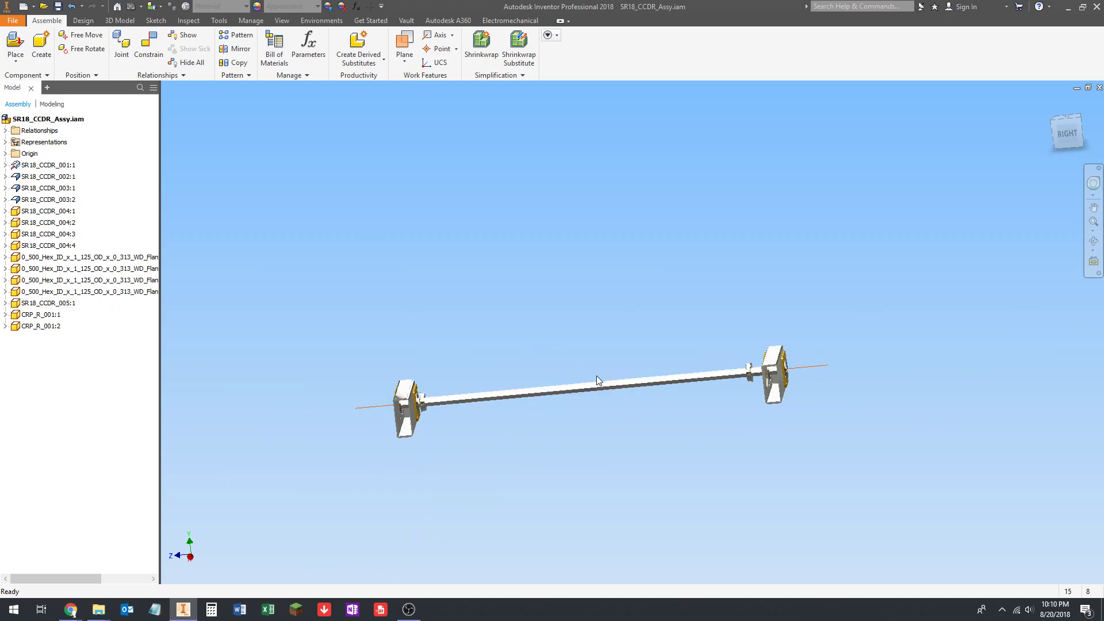
Examine the gap between the far end cap and its bearing from several angles, finishing in the home view
middle_click_drag(499, 382, 578, 410, "shift")
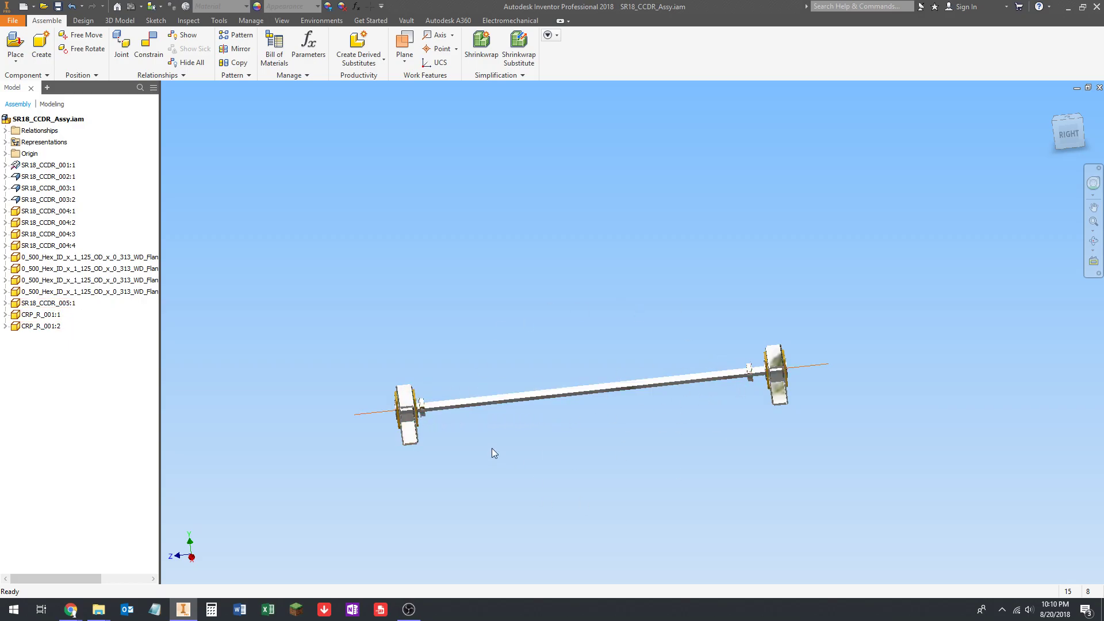
middle_click_drag(488, 444, 451, 404, "shift")
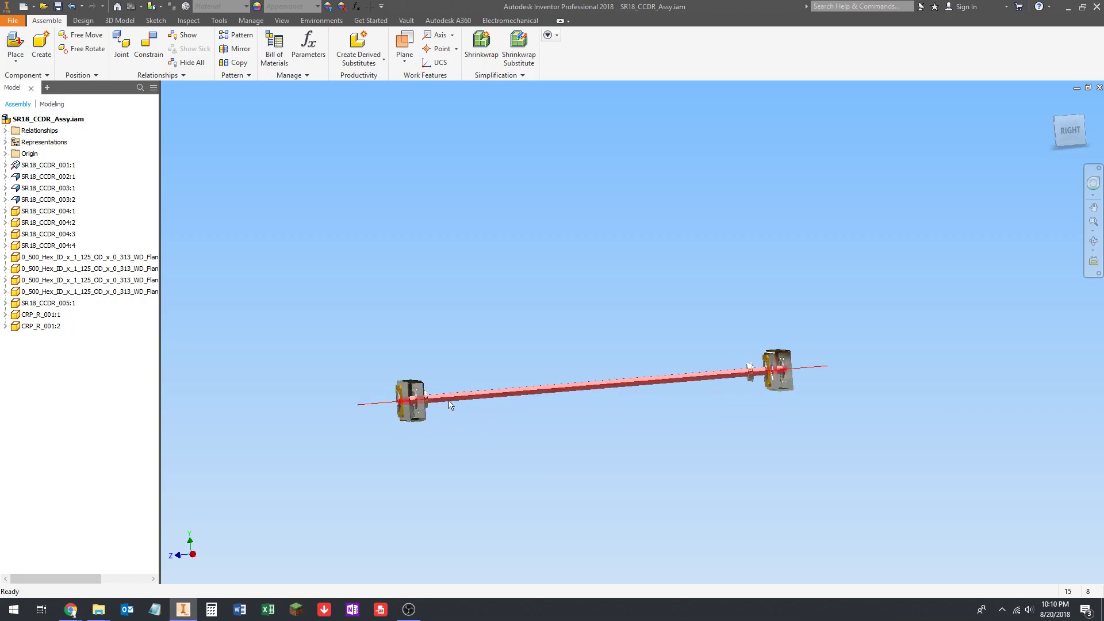
middle_click_drag(598, 361, 568, 388, "shift")
scroll(499, 370, "down", 5)
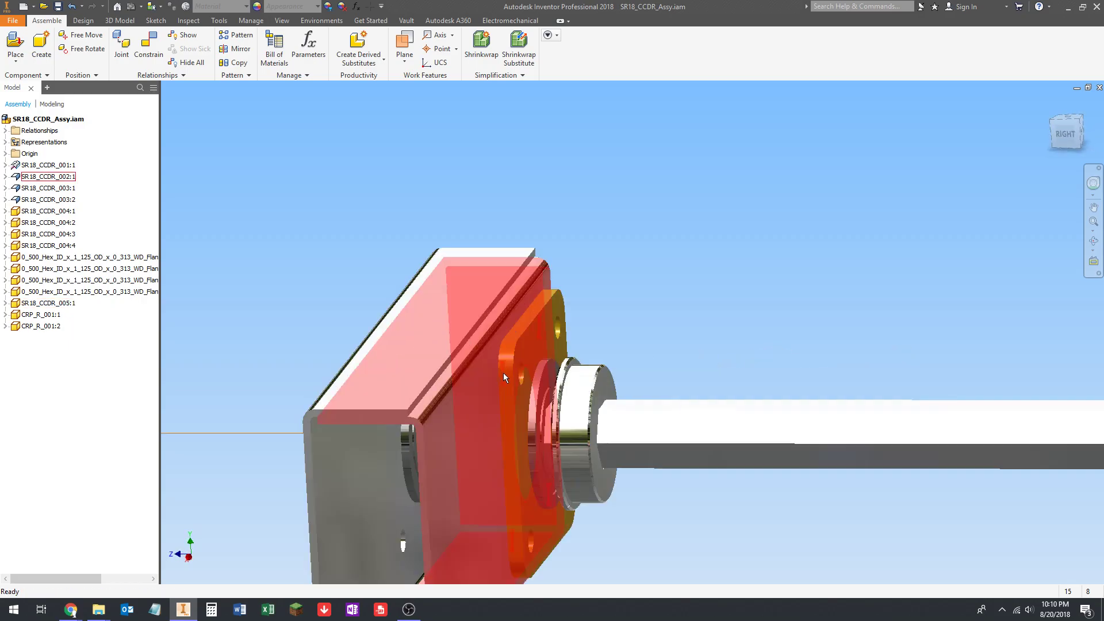
scroll(520, 412, "up", 1)
scroll(740, 377, "up", 8)
scroll(788, 380, "down", 8)
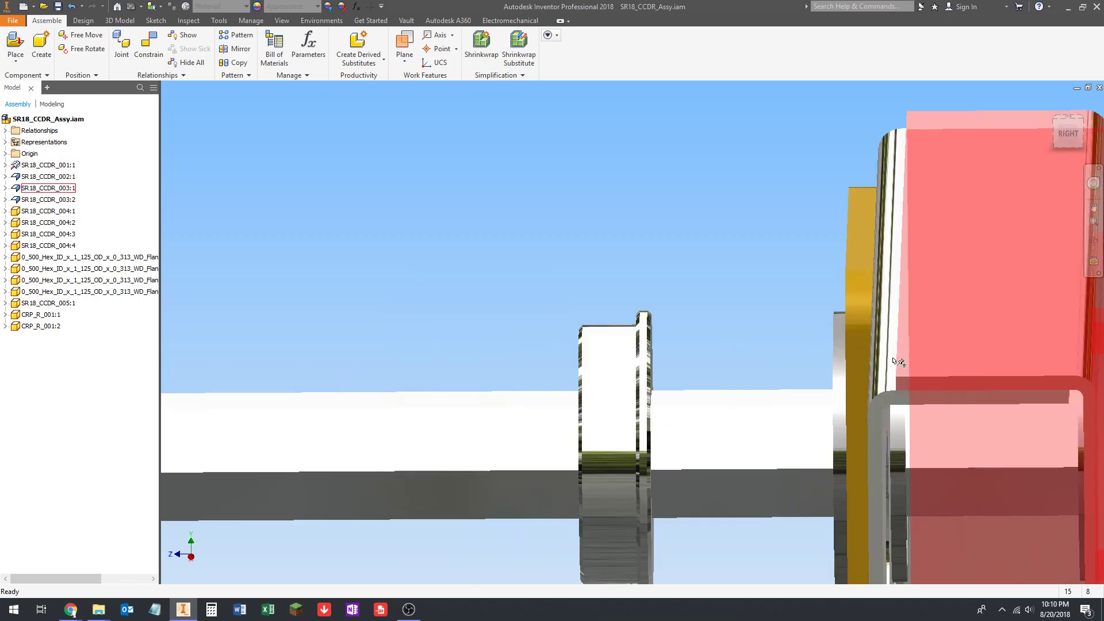
scroll(789, 380, "up", 2)
middle_click_drag(788, 379, 792, 403, "shift")
scroll(793, 422, "down", 5)
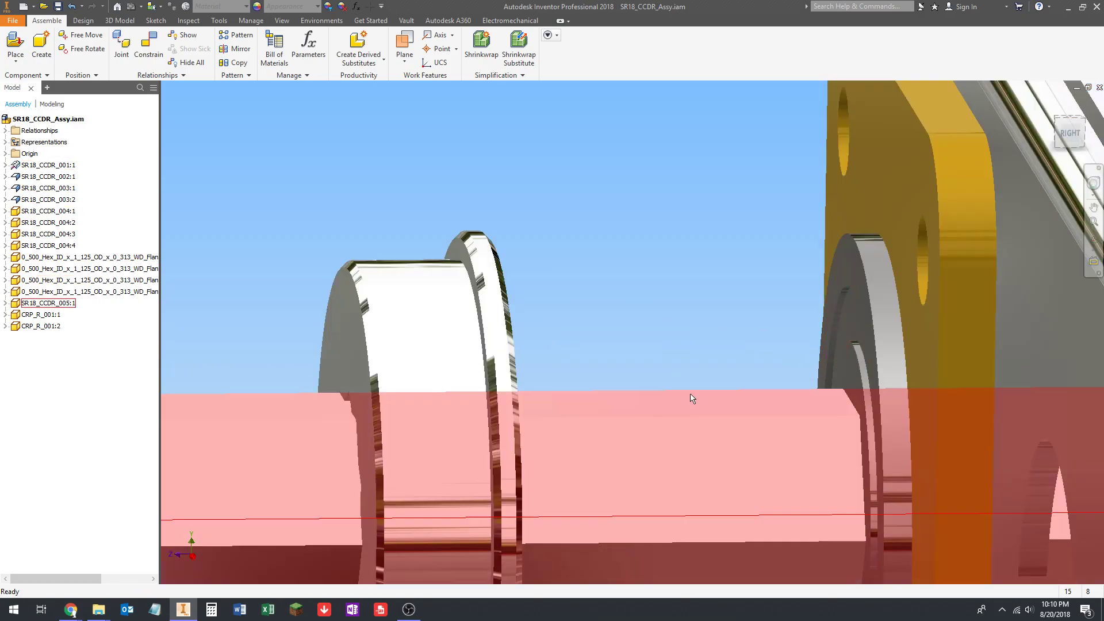
scroll(691, 398, "up", 6)
middle_click_drag(667, 364, 754, 441, "shift")
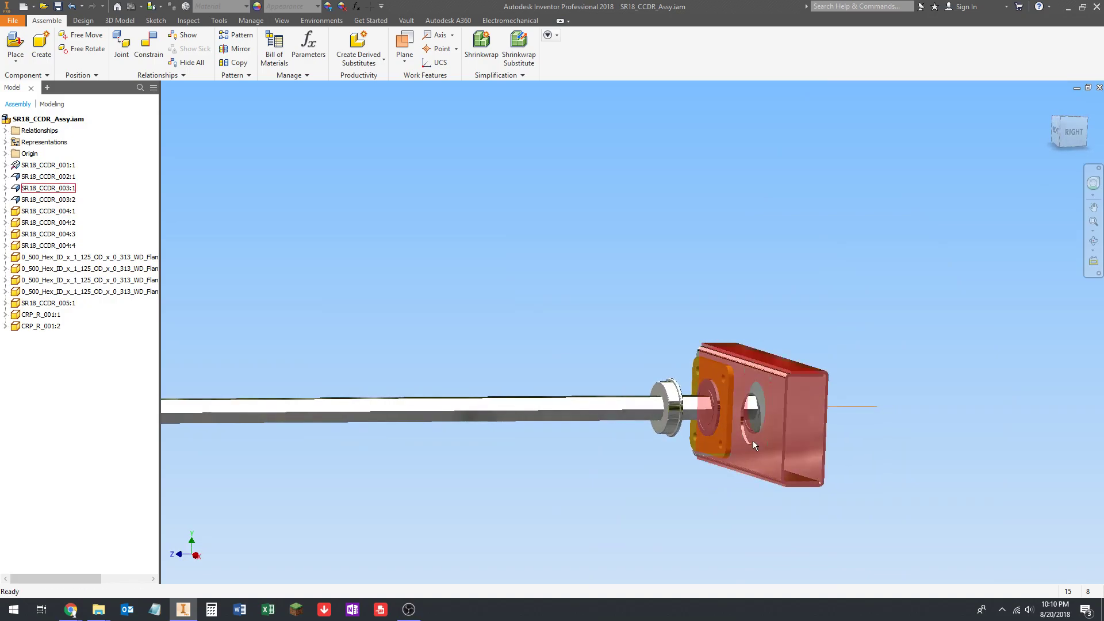
scroll(622, 375, "up", 5)
middle_click_drag(622, 375, 668, 409, "shift")
scroll(641, 374, "down", 5)
scroll(642, 373, "down", 3)
scroll(661, 405, "up", 4)
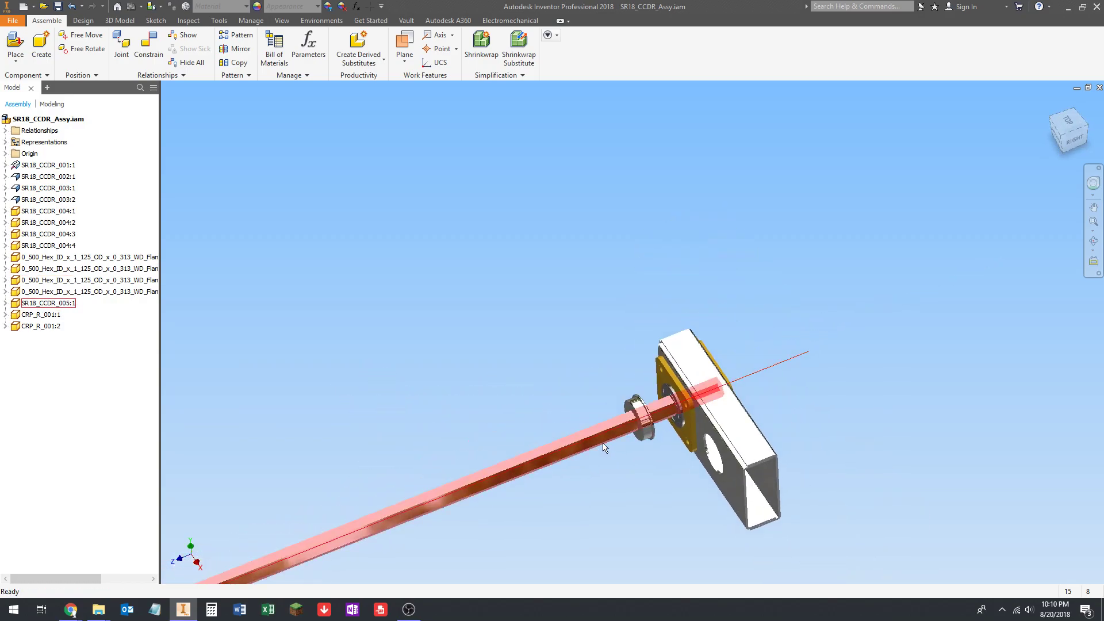
scroll(736, 372, "down", 2)
mouse_move(561, 389)
middle_mouse_down()
mouse_move(543, 409)
mouse_move(561, 397)
middle_mouse_up()
scroll(524, 405, "up", 1)
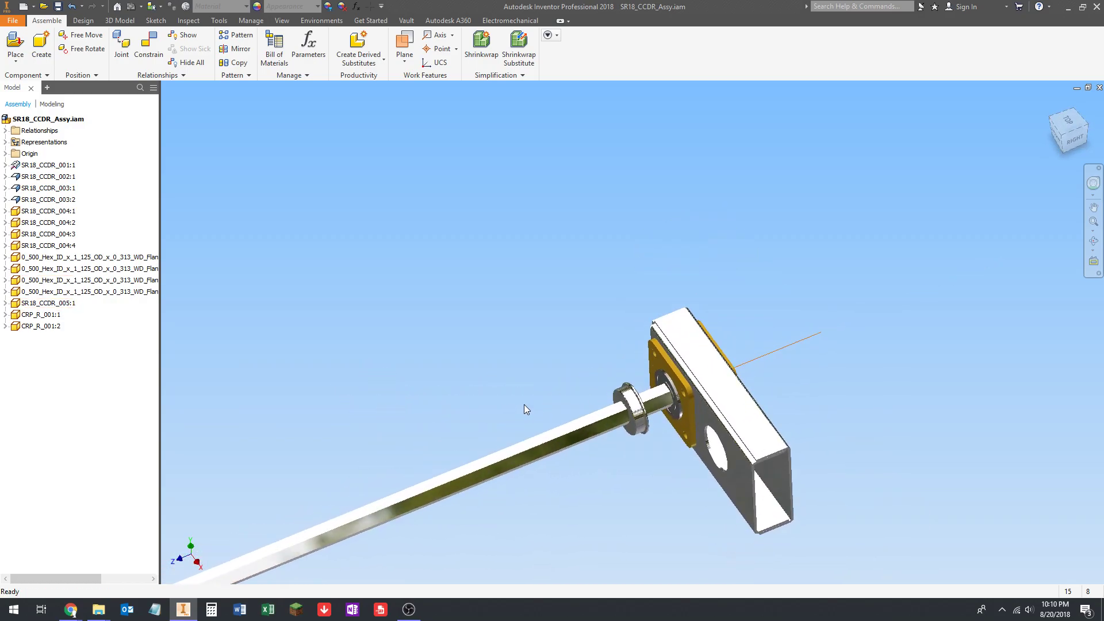
key("F6")
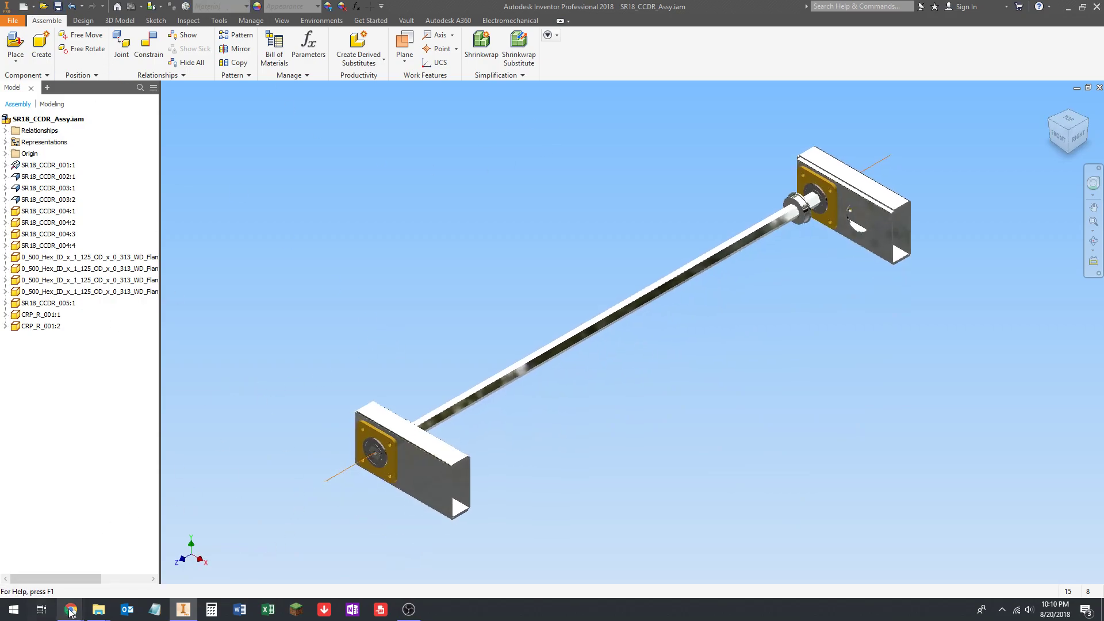
Switch to Chrome and open the GT2 Timing Pulleys product page in the VEXpro Belts & Pulleys category
mouse_move(69, 611)
left_click(67, 575)
left_click(60, 7)
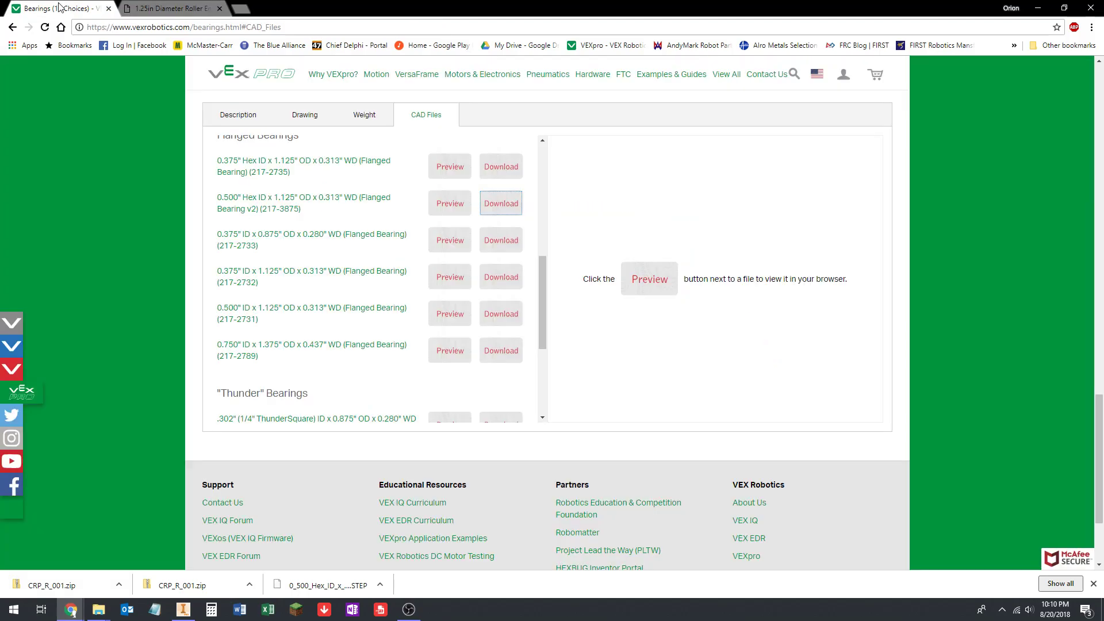
scroll(330, 237, "up", 2)
mouse_move(375, 75)
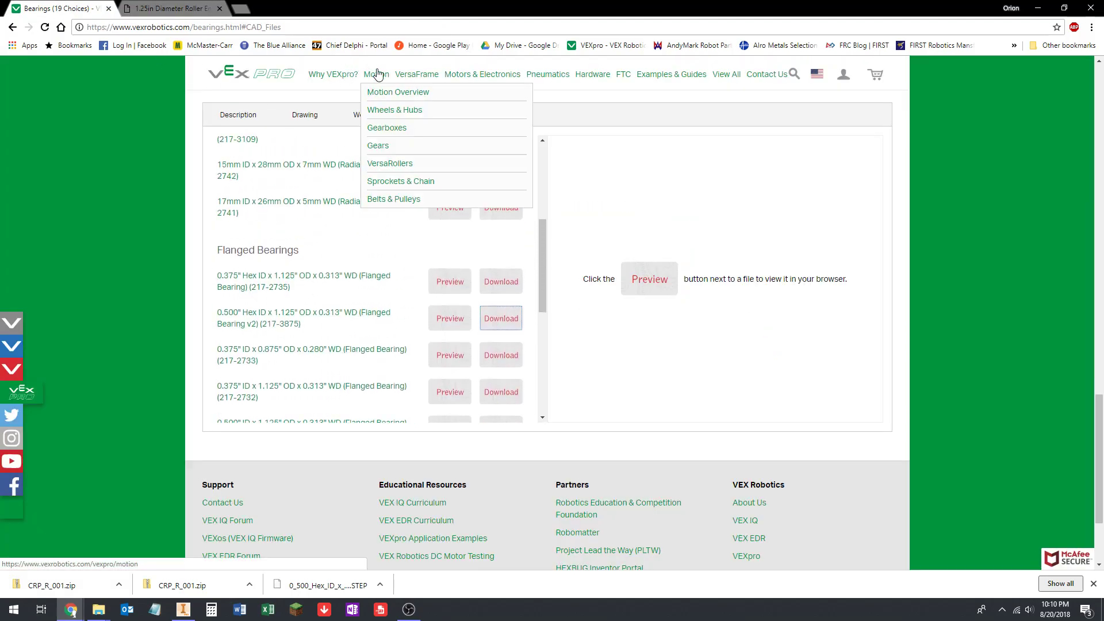
left_click(391, 199)
scroll(460, 333, "down", 2)
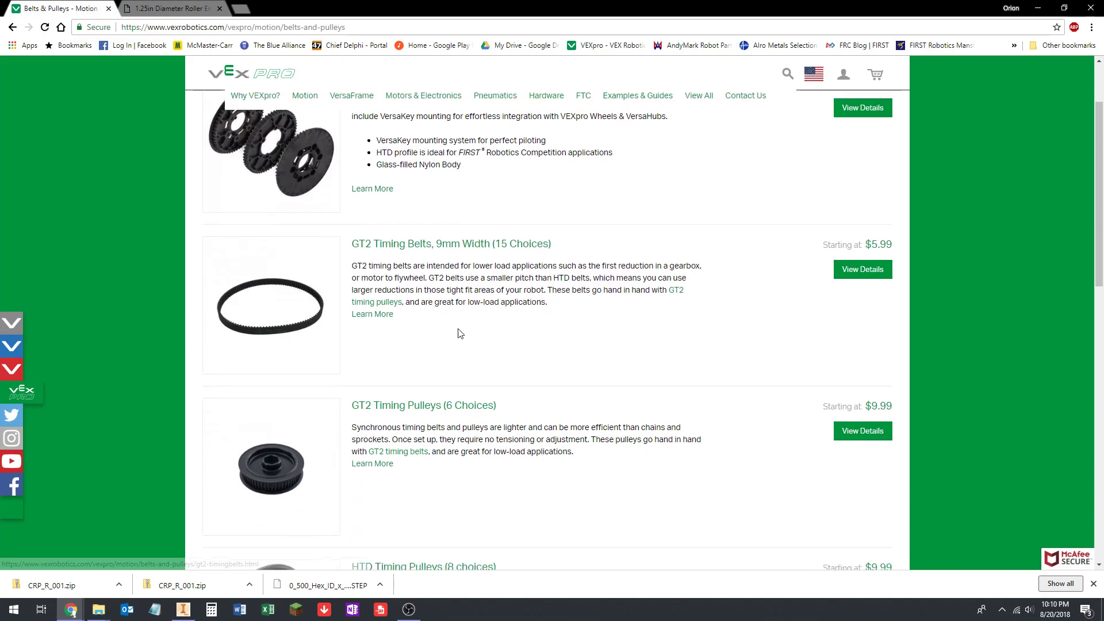
scroll(460, 334, "down", 2)
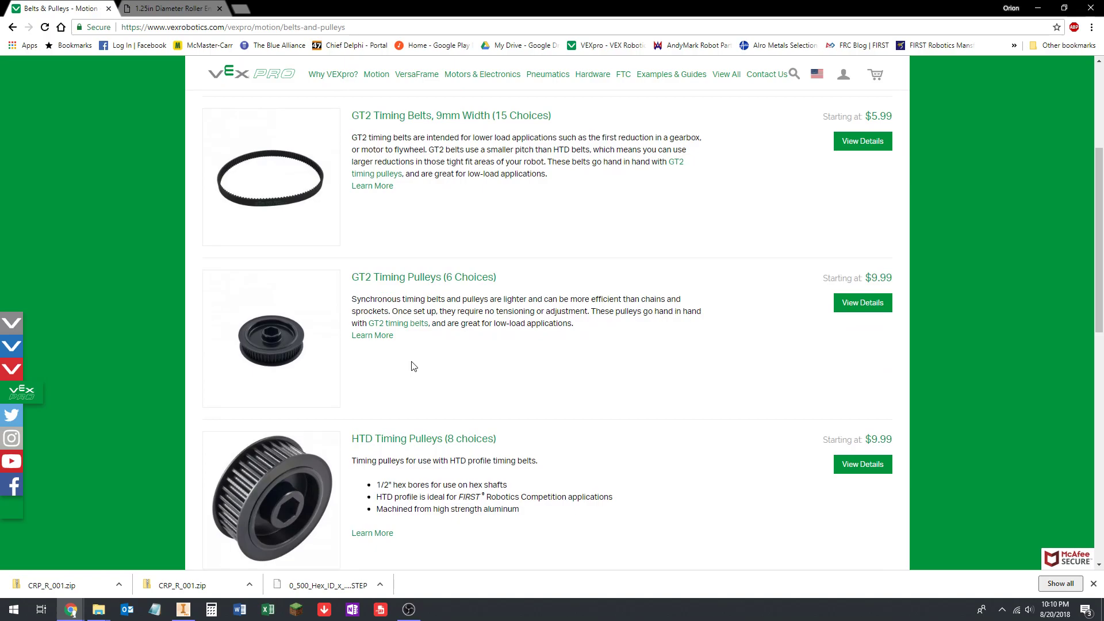
left_click(407, 278)
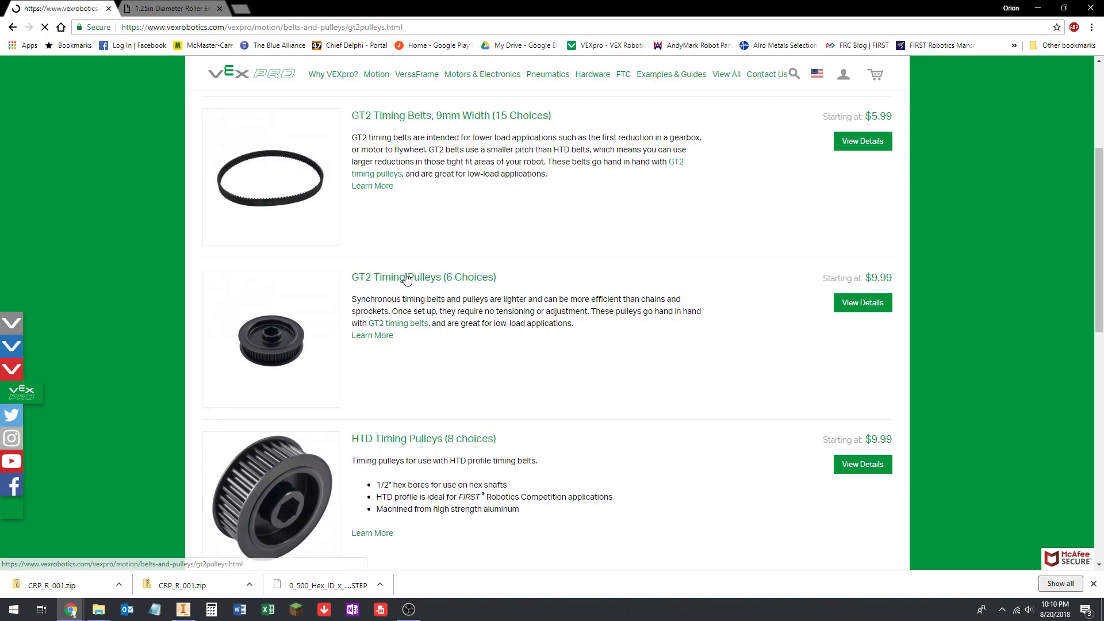
Download the CAD file of the 36t x 9mm Wide Double Flange Aluminum Pulley (GT2 3mm, 1/2" Hex Bore)
scroll(686, 316, "down", 15)
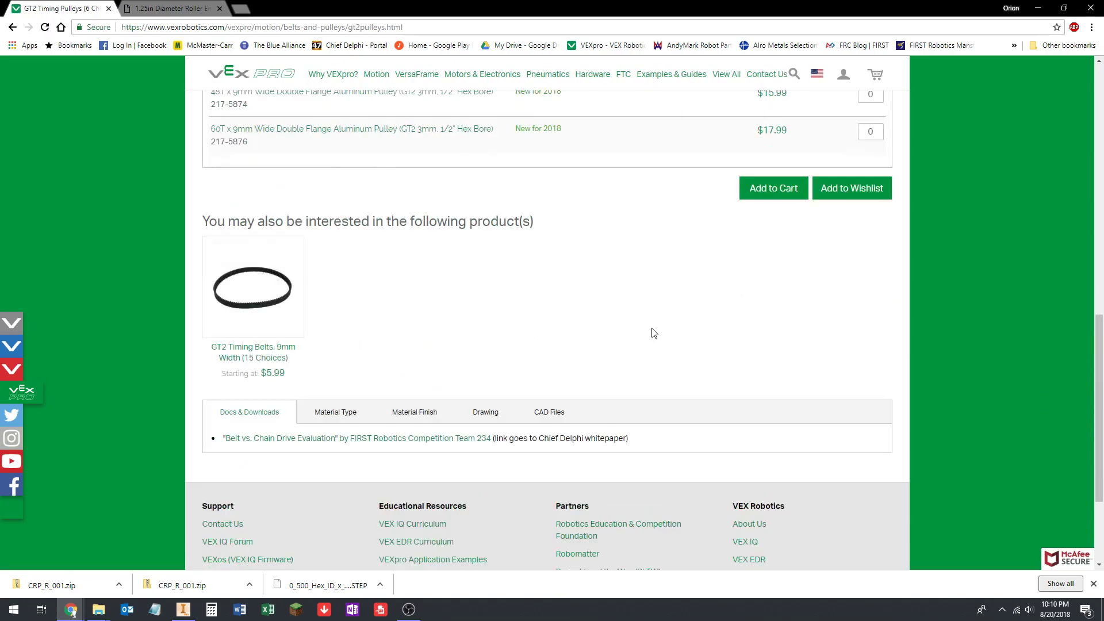
left_click(550, 253)
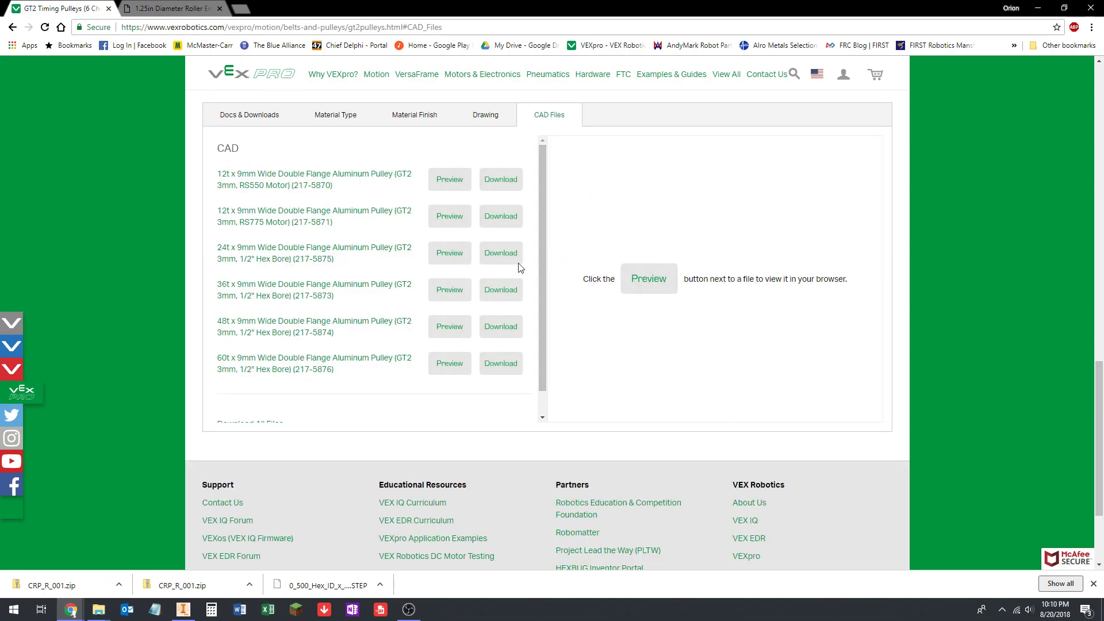
left_click(495, 298)
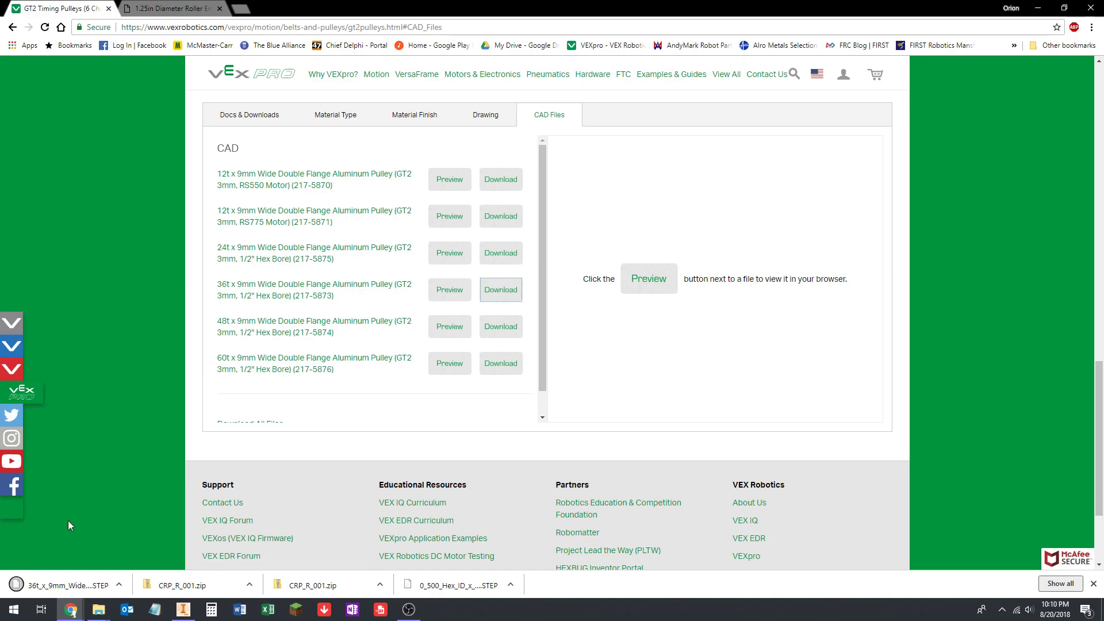
Move the downloaded 36t pulley STEP file from Downloads into the CAD Class Drum Roller folder
right_click(64, 583)
left_click(69, 561)
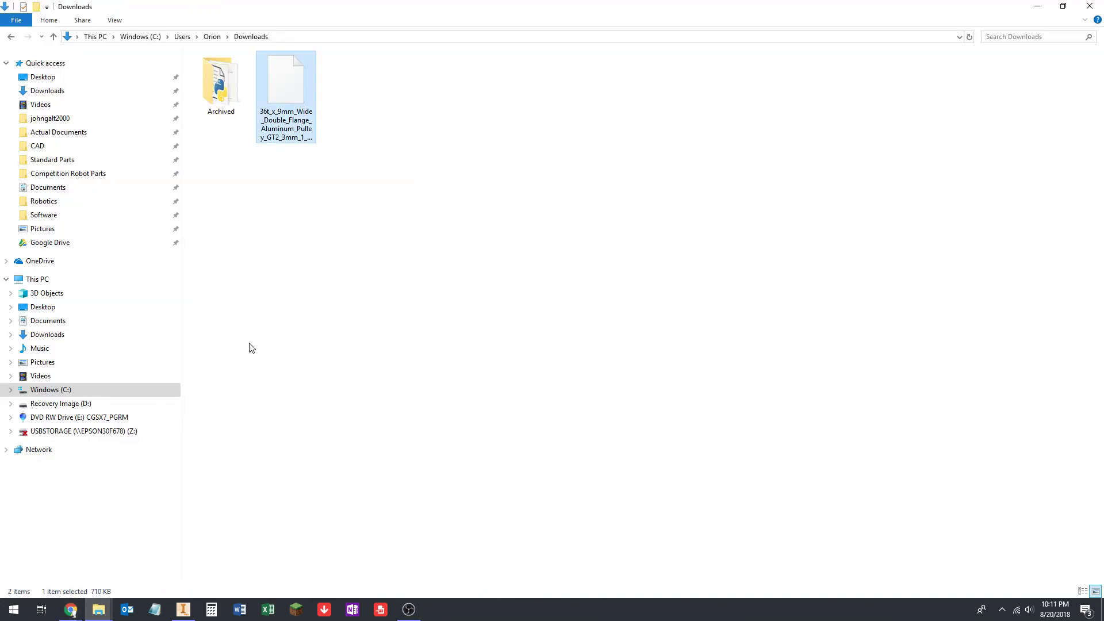
right_click(289, 85)
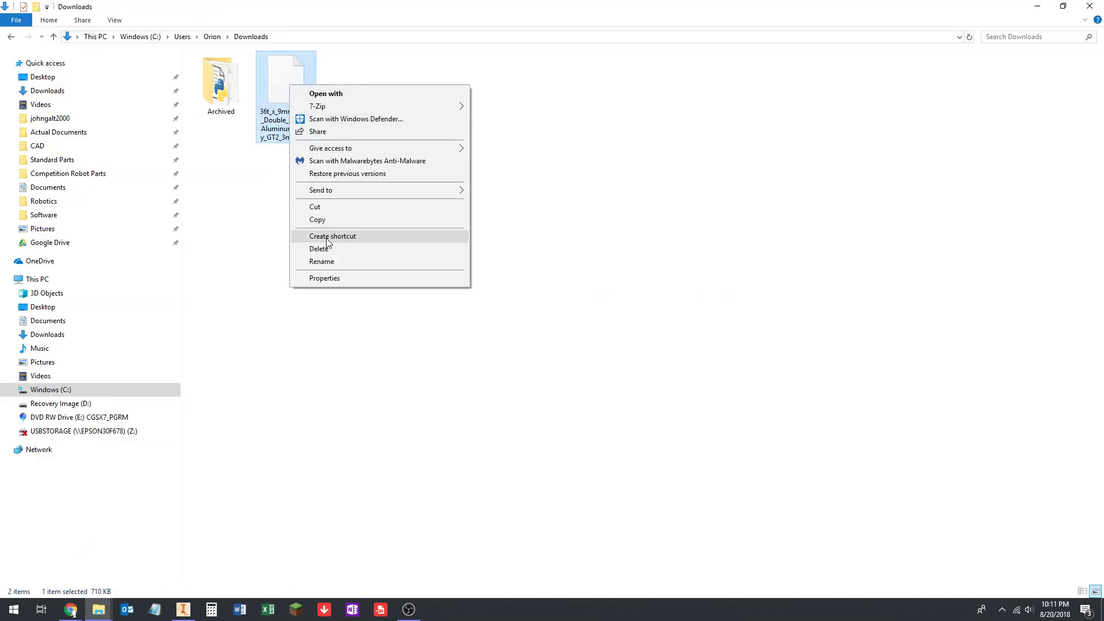
left_click(326, 205)
left_click(1090, 6)
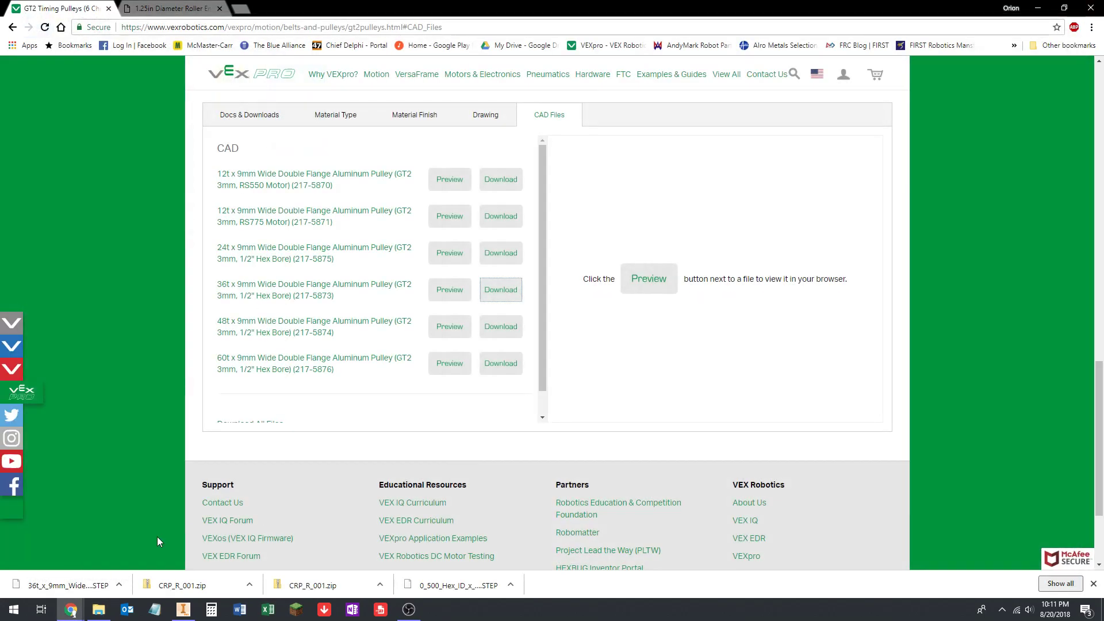
left_click(99, 610)
right_click(536, 228)
left_click(573, 309)
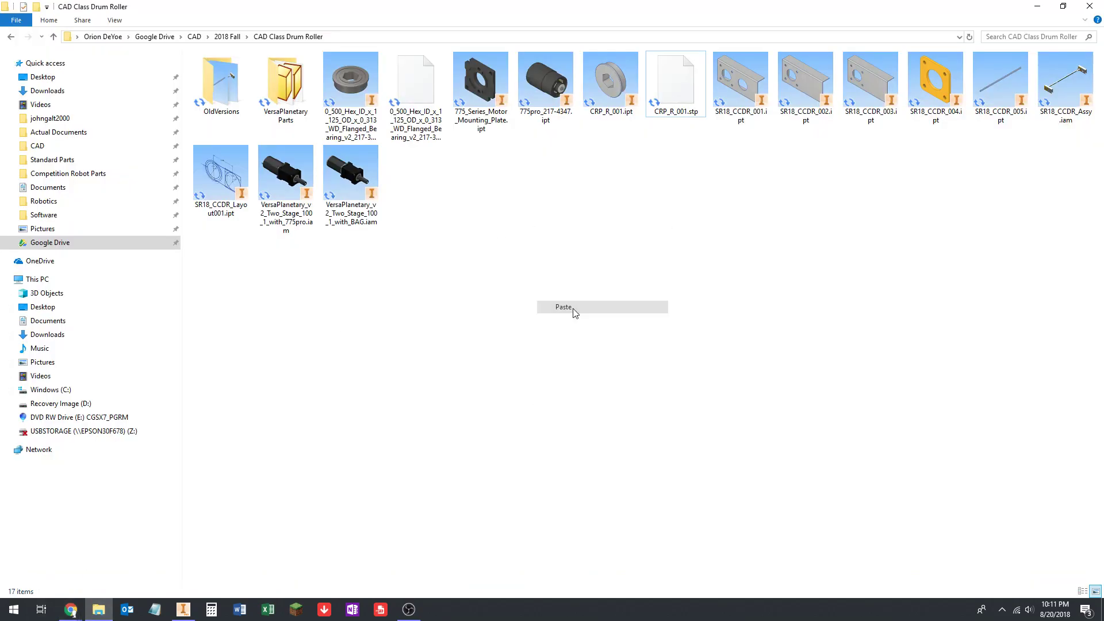
Switch to Inventor and import the 36t x 9mm pulley STEP file as a converted model
left_click(180, 617)
left_click(44, 6)
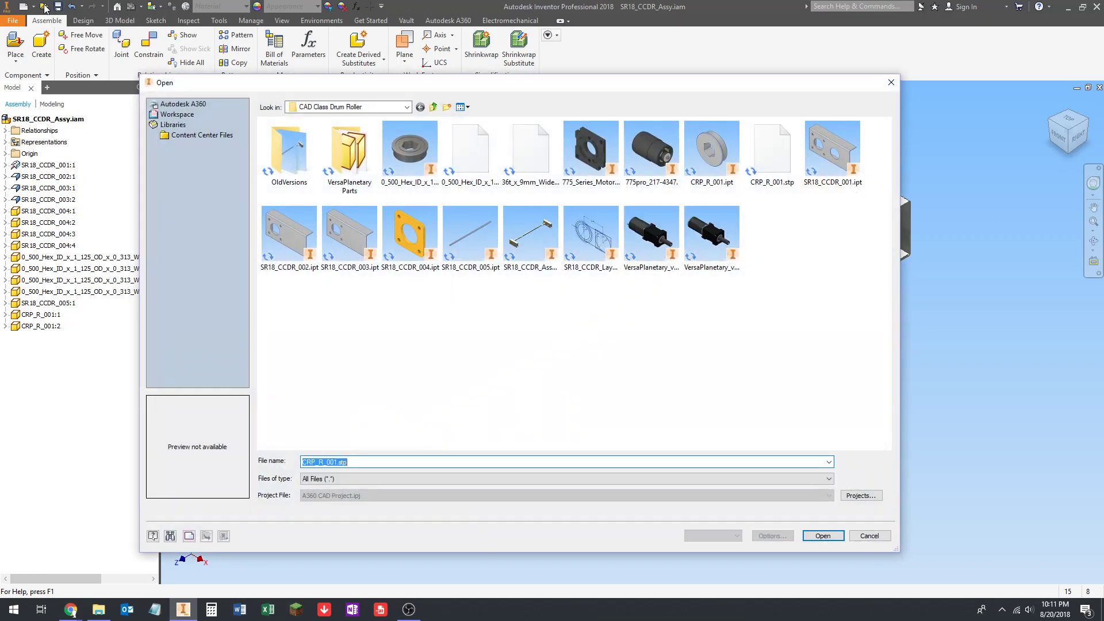
left_click(534, 149)
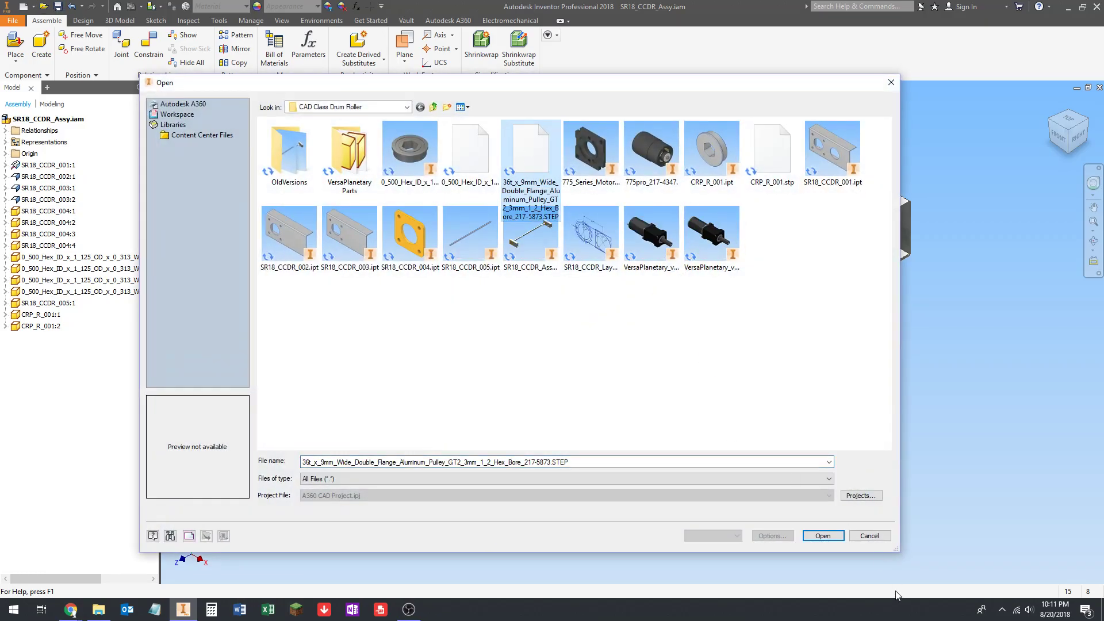
left_click(822, 536)
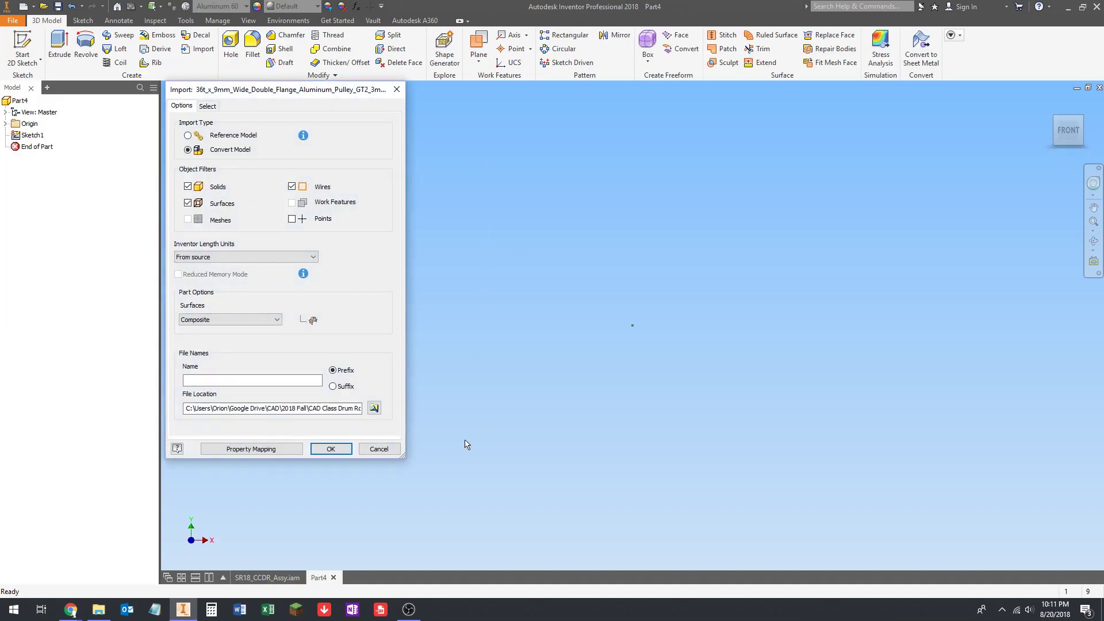
left_click(331, 450)
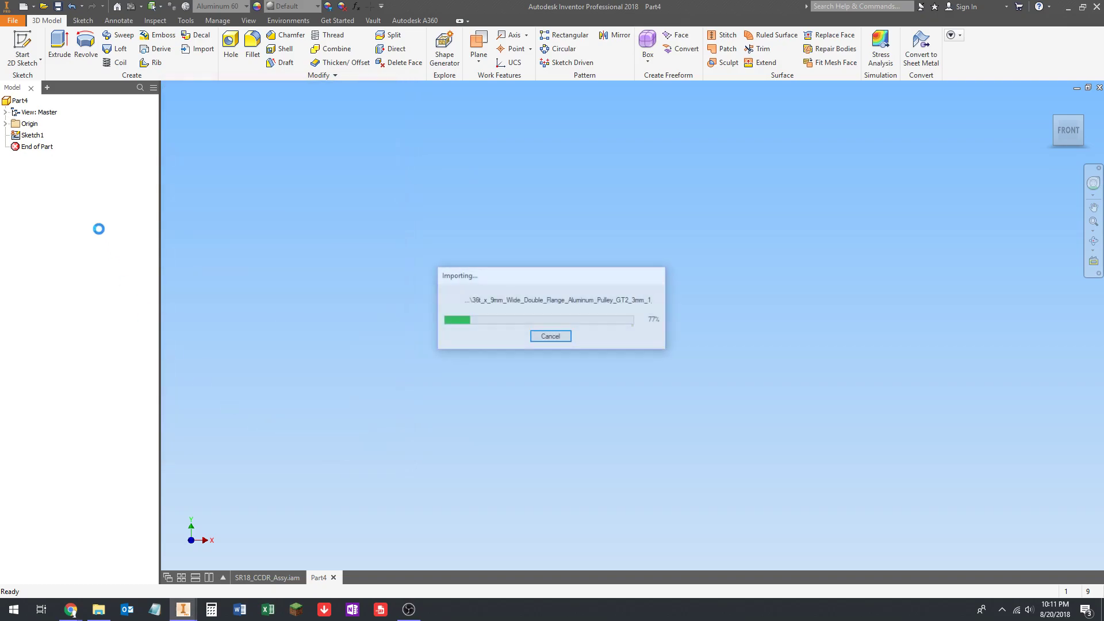
Delete the pulley part's leftover sketch and set its material to Aluminum 6061
right_click(44, 163)
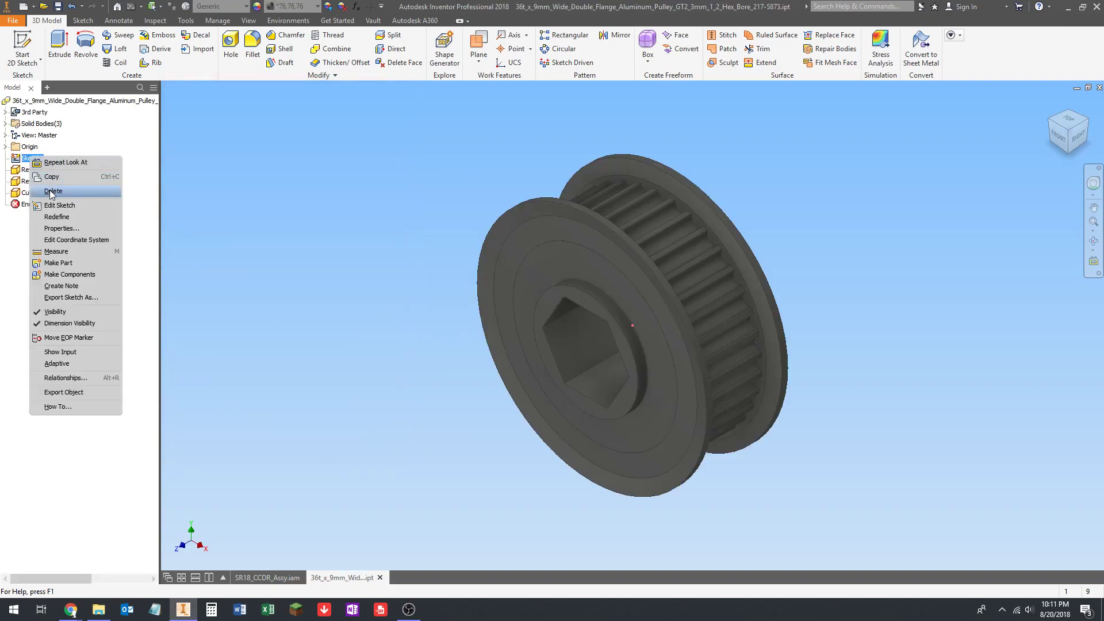
left_click(75, 200)
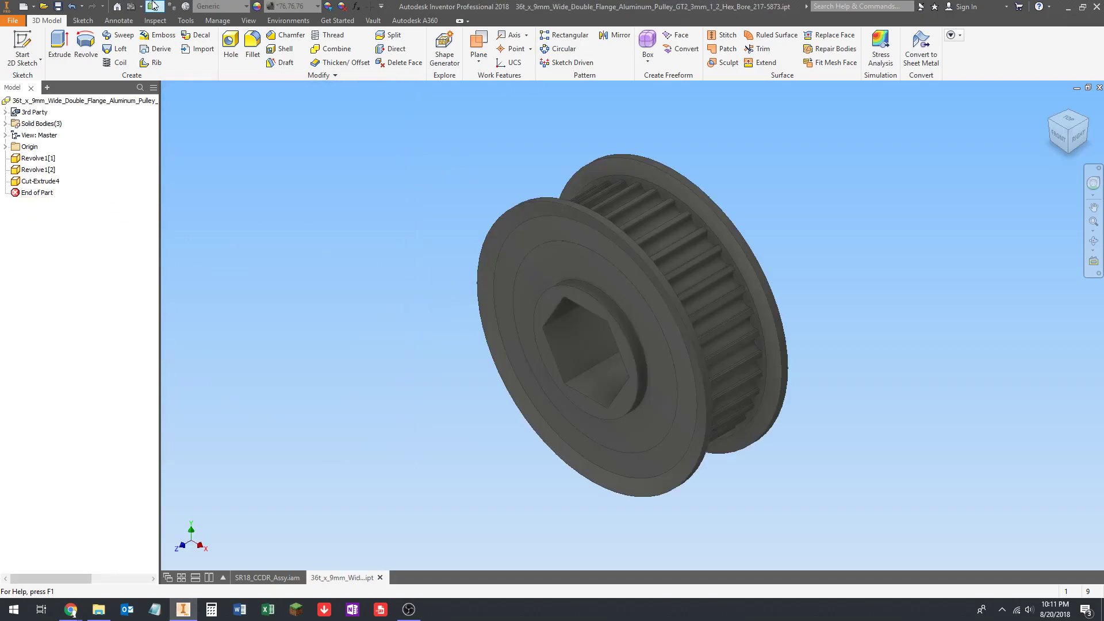
left_click(216, 8)
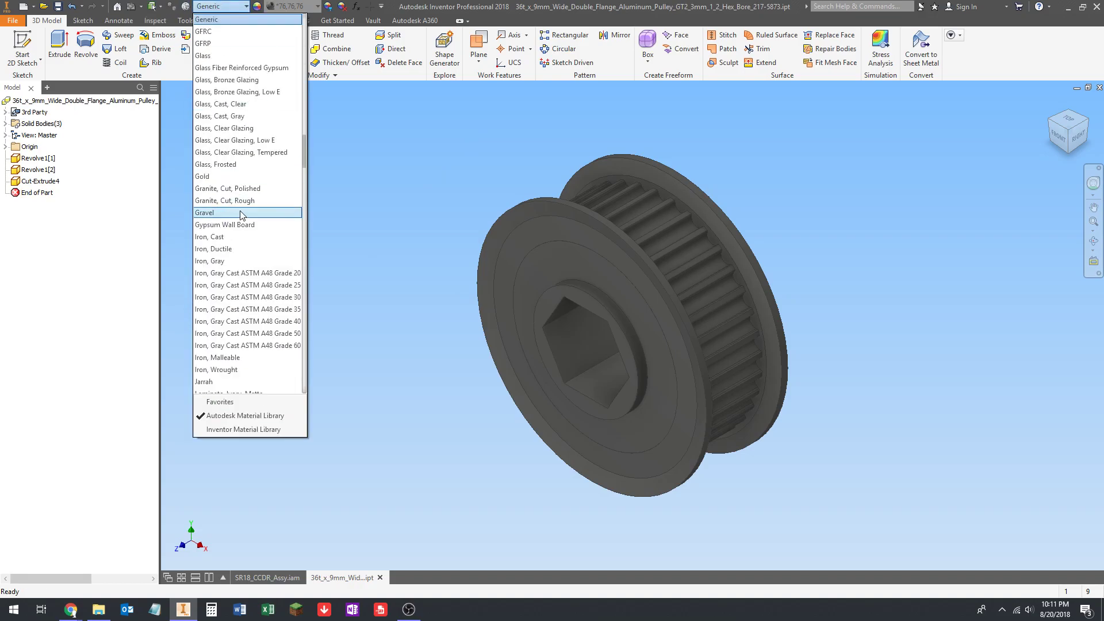
scroll(241, 224, "up", 10)
scroll(244, 236, "up", 15)
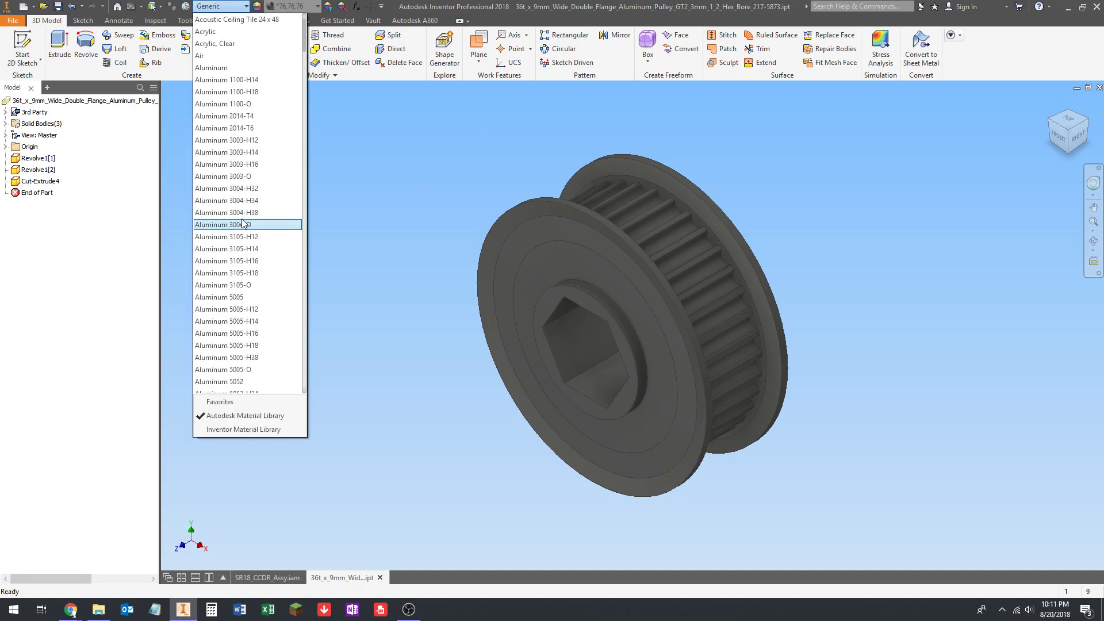
scroll(242, 230, "down", 3)
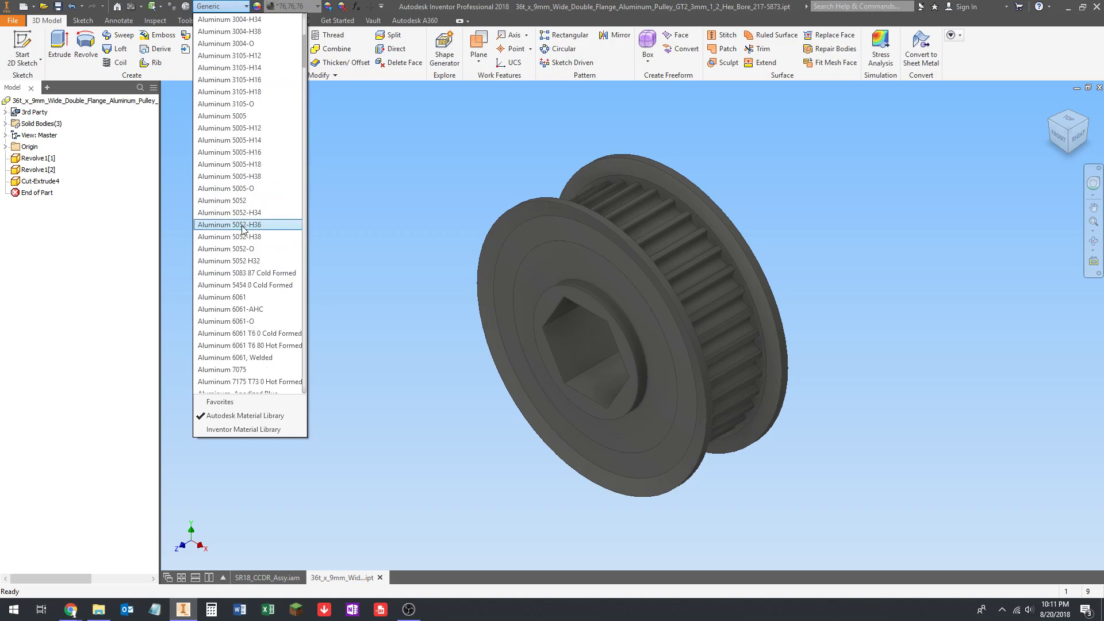
left_click(242, 303)
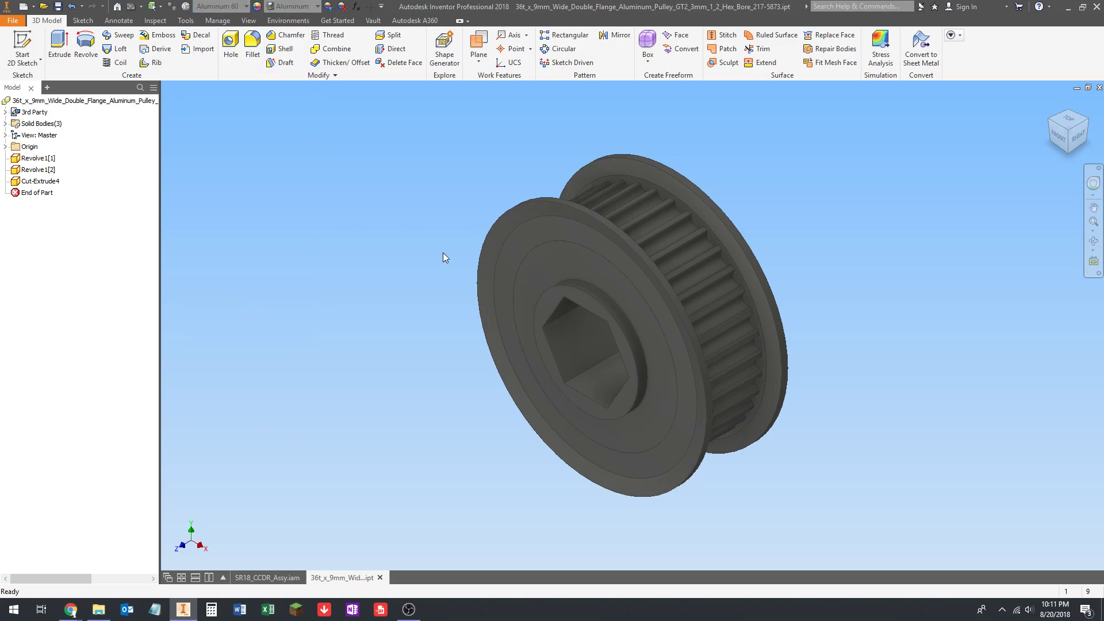
Create a work axis through the pulley's centre from the hub's cylindrical face and restore the home view
left_click(510, 36)
scroll(604, 301, "up", 6)
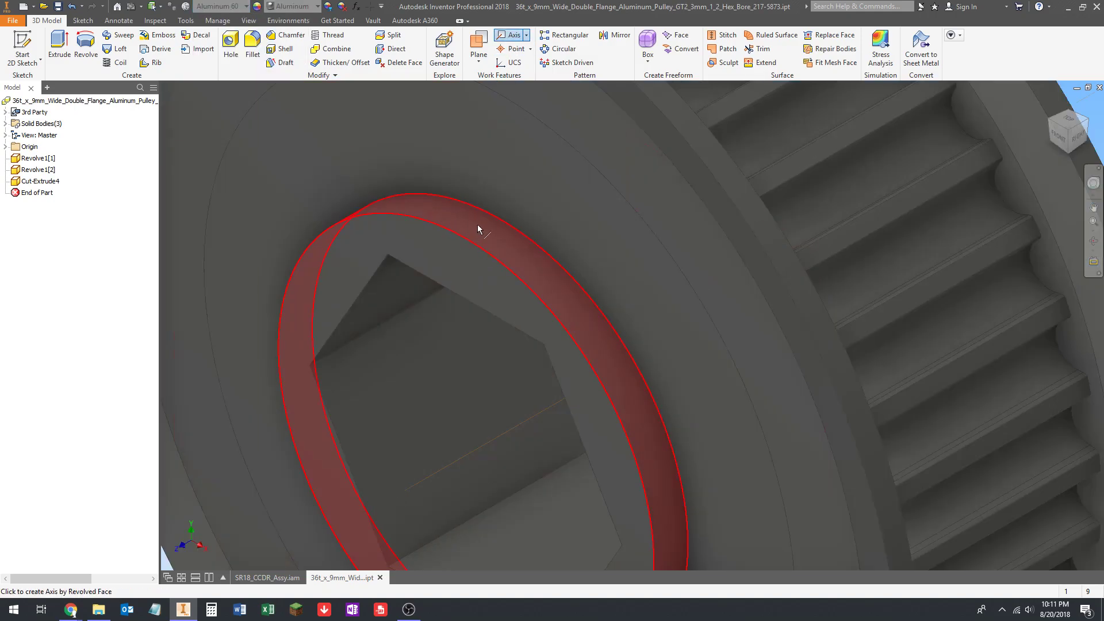
left_click(486, 242)
scroll(544, 252, "down", 10)
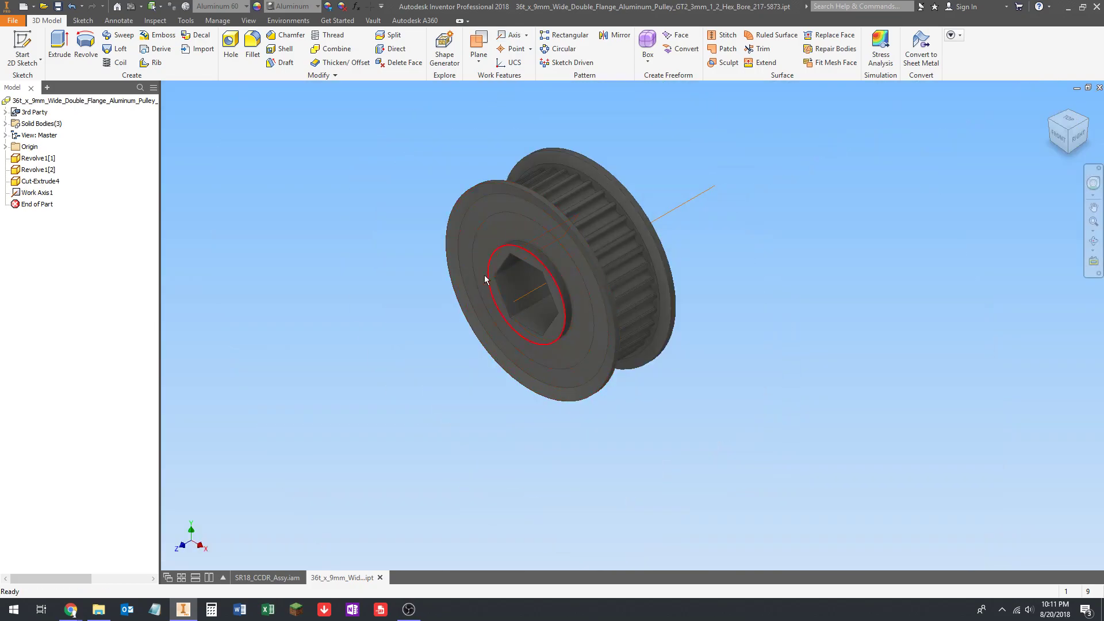
middle_click_drag(513, 235, 582, 214, "shift")
middle_click_drag(459, 254, 495, 244, "shift")
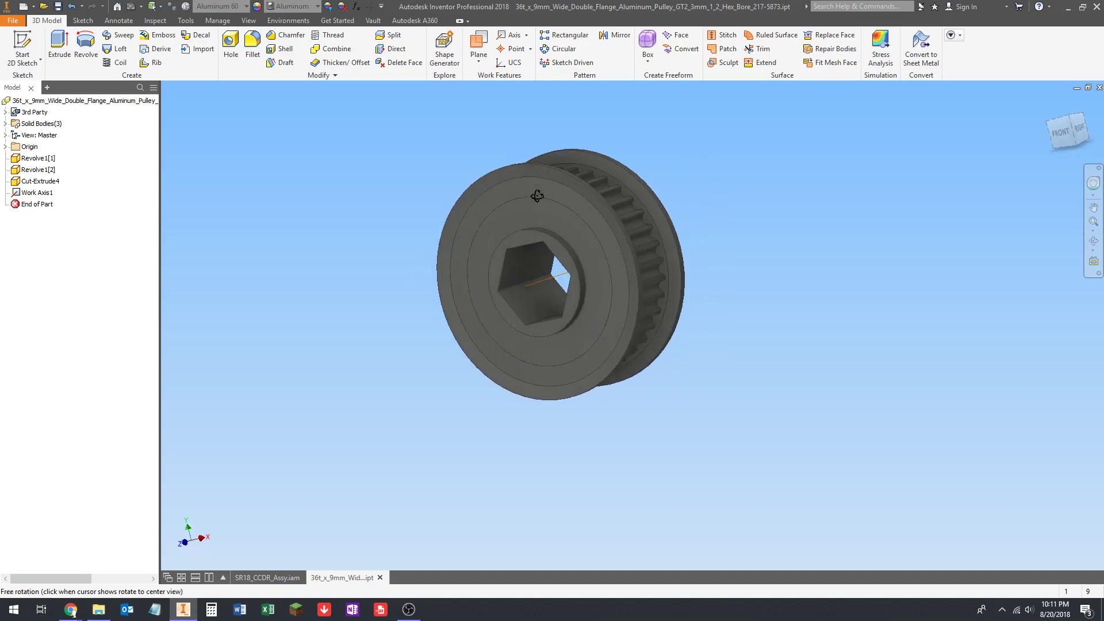
scroll(505, 241, "up", 5)
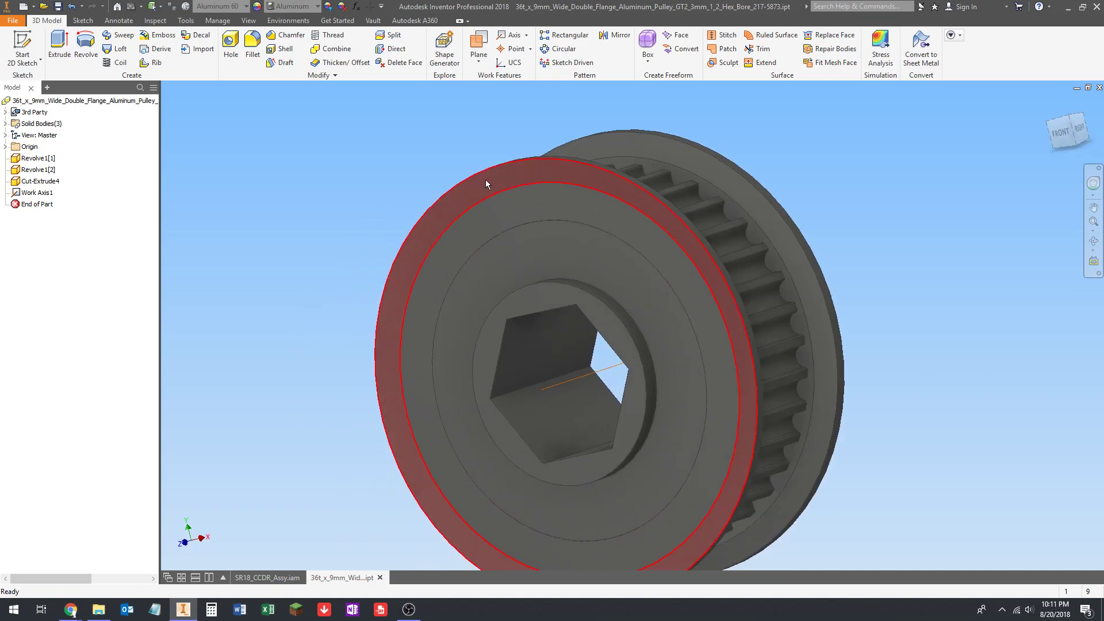
key("F6")
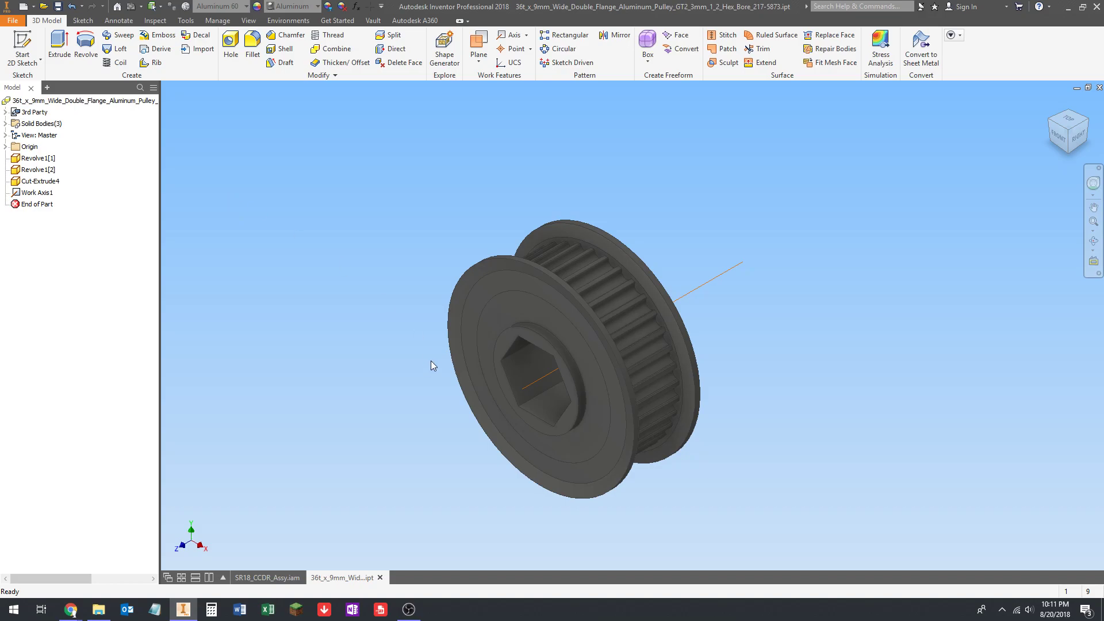
Close the pulley part and place one 36t GT2 pulley in SR18_CCDR_Assy above the hex shaft
left_click(267, 578)
left_click(368, 578)
middle_click_drag(662, 226, 573, 253)
scroll(716, 242, "down", 4)
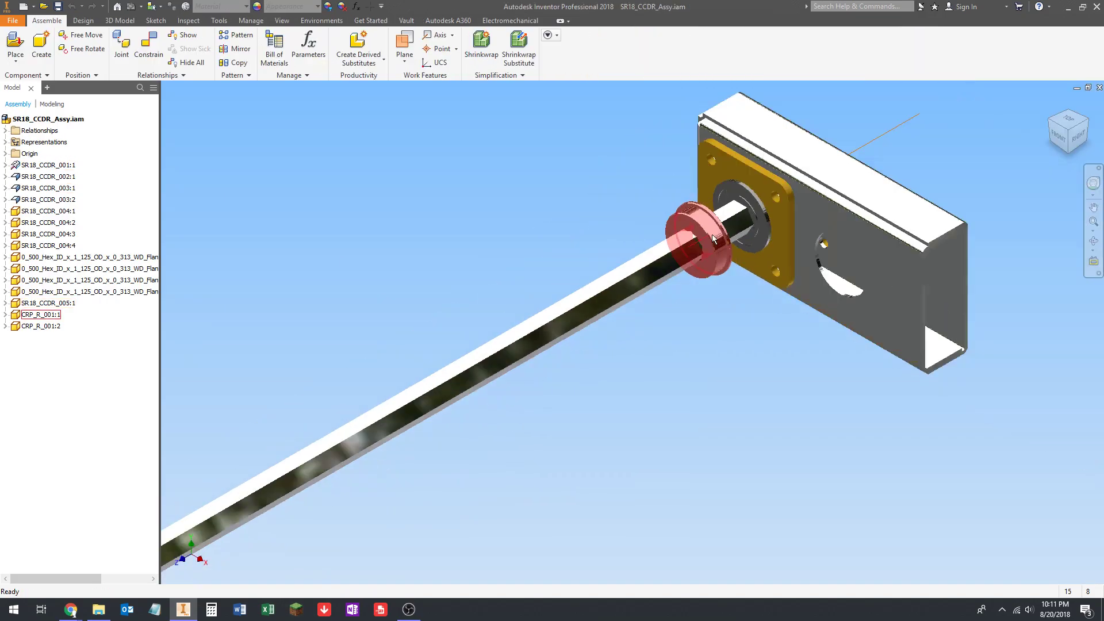
scroll(719, 228, "down", 2)
scroll(677, 310, "up", 4)
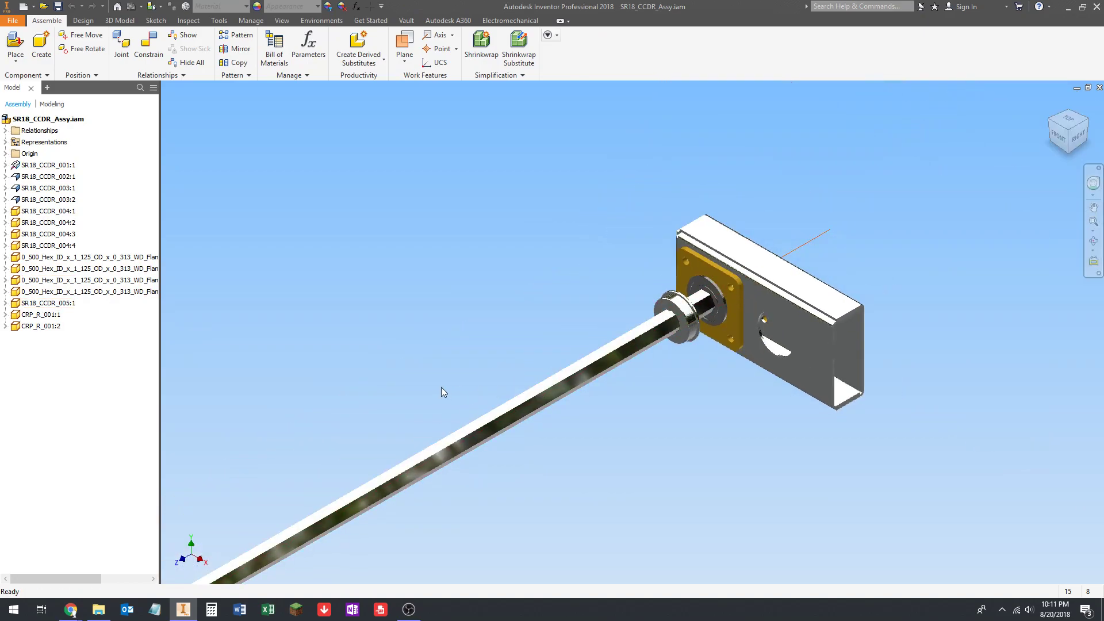
left_click(15, 44)
left_click(470, 156)
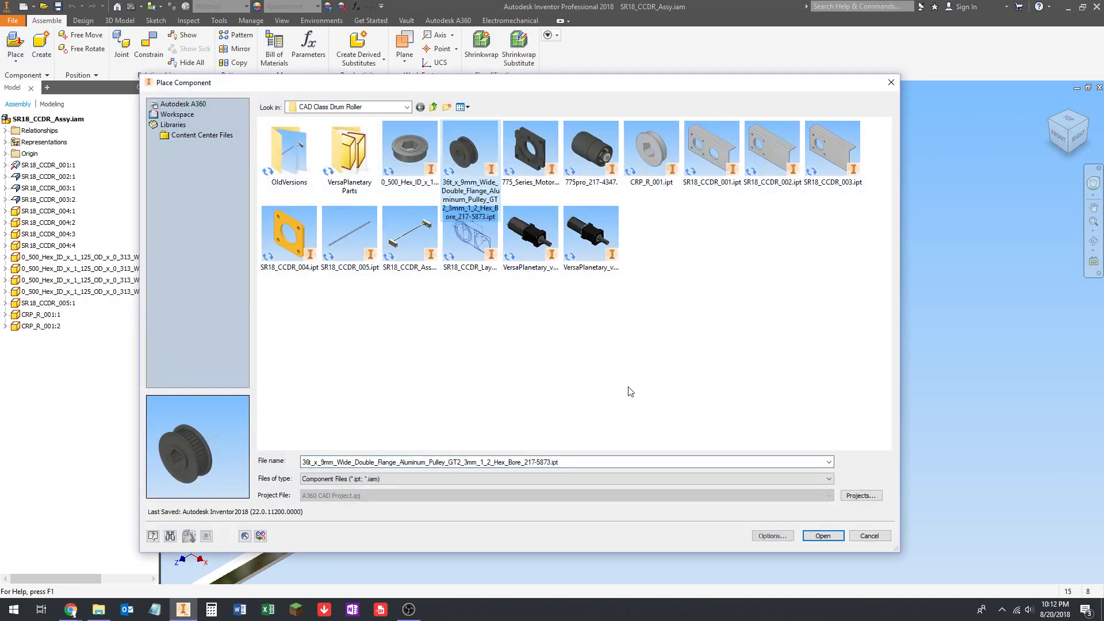
left_click(806, 538)
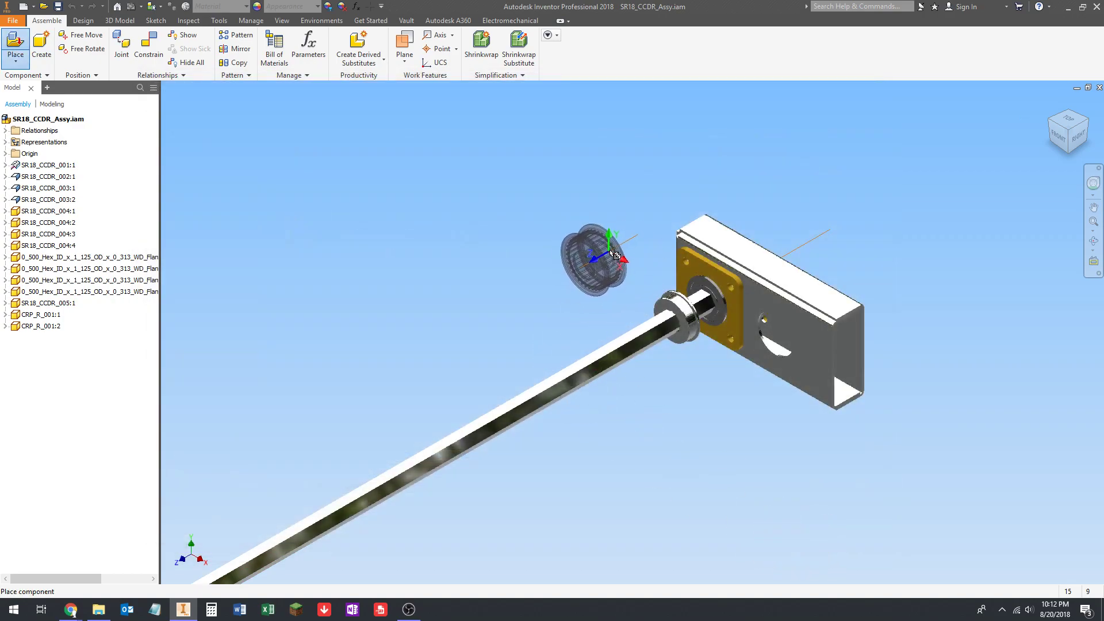
left_click(613, 253)
key("Escape")
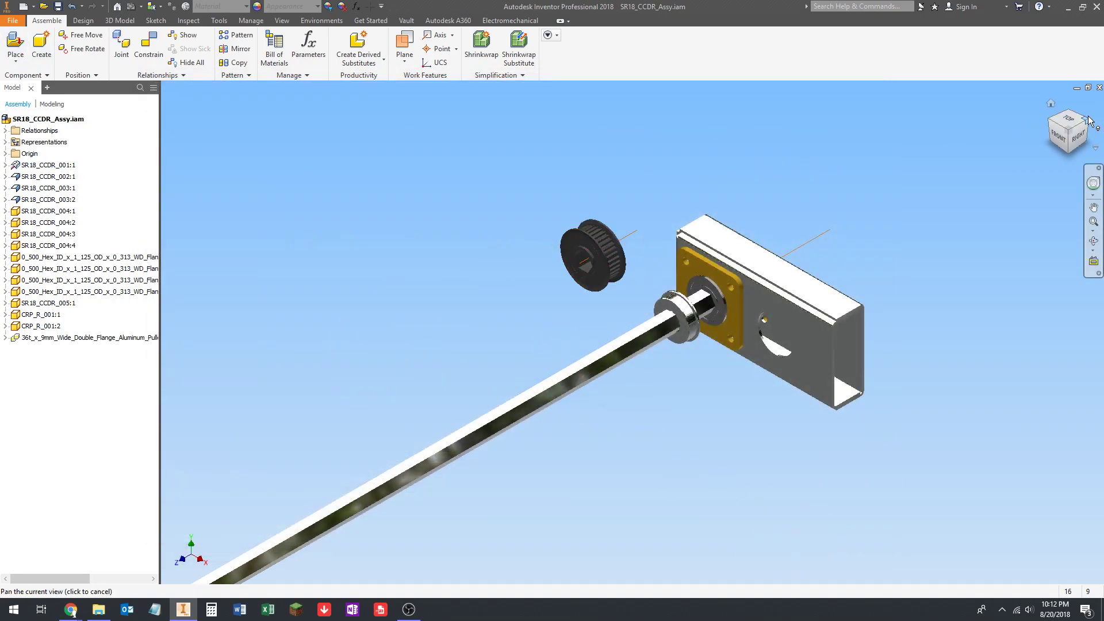
In the top view, move the pulley across the shaft to the open space beside the end tube
left_click(1069, 122)
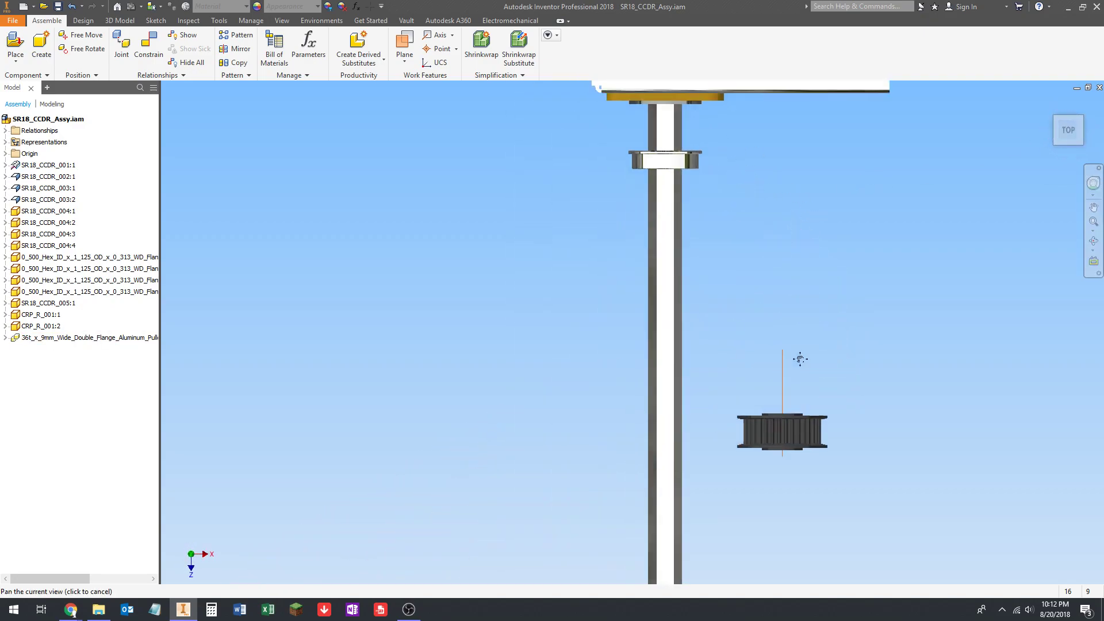
left_click_drag(795, 443, 523, 147)
scroll(615, 277, "up", 8)
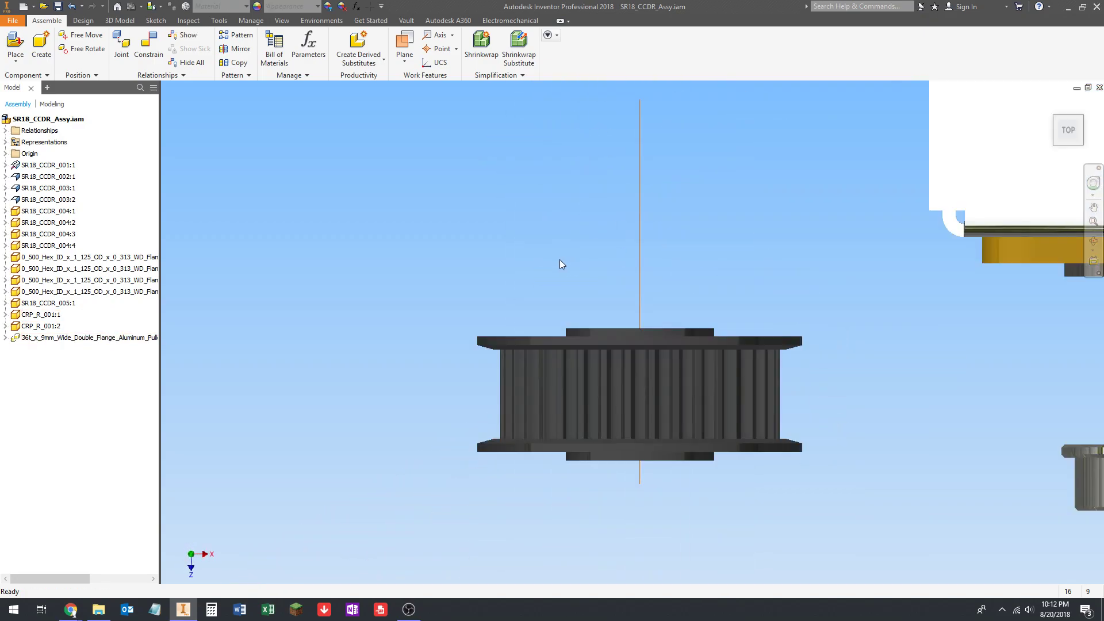
scroll(605, 201, "down", 3)
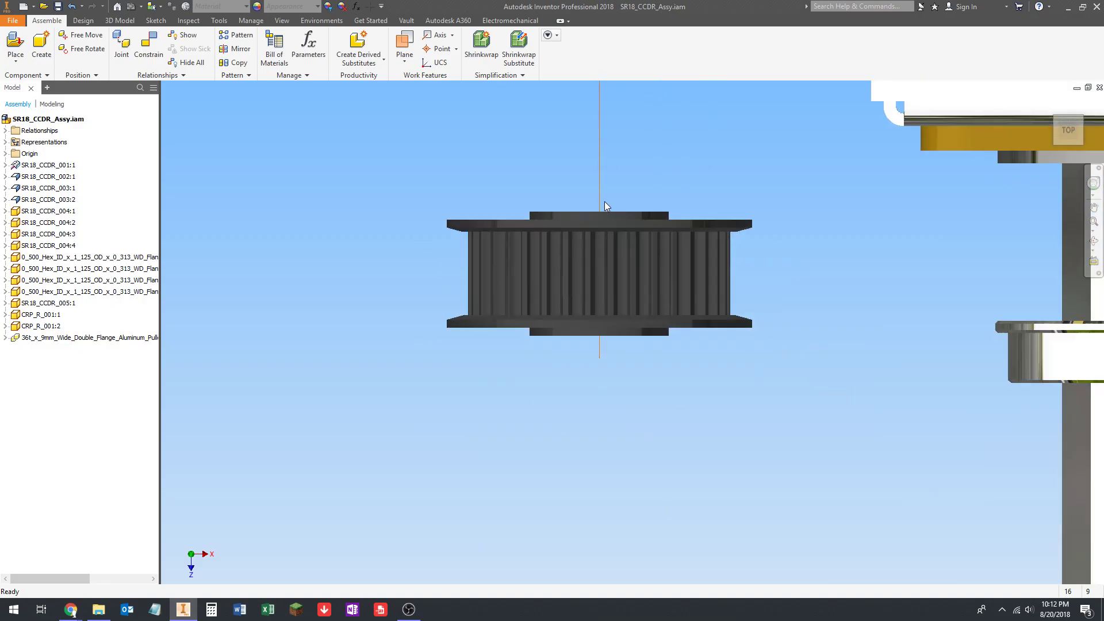
scroll(574, 311, "down", 5)
Measure the diameter of the pulley's raised hub around the hex bore
middle_click_drag(574, 311, 577, 284, "shift")
scroll(605, 374, "up", 10)
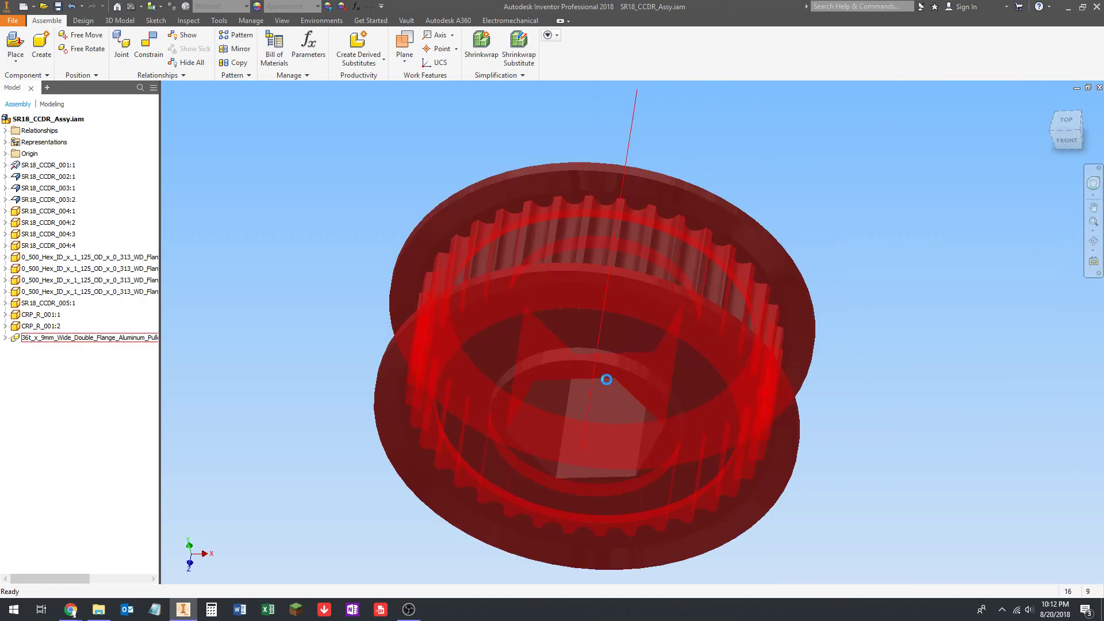
scroll(617, 342, "down", 8)
middle_click_drag(617, 342, 509, 250)
scroll(498, 295, "up", 1)
scroll(500, 343, "down", 5)
scroll(533, 257, "up", 6)
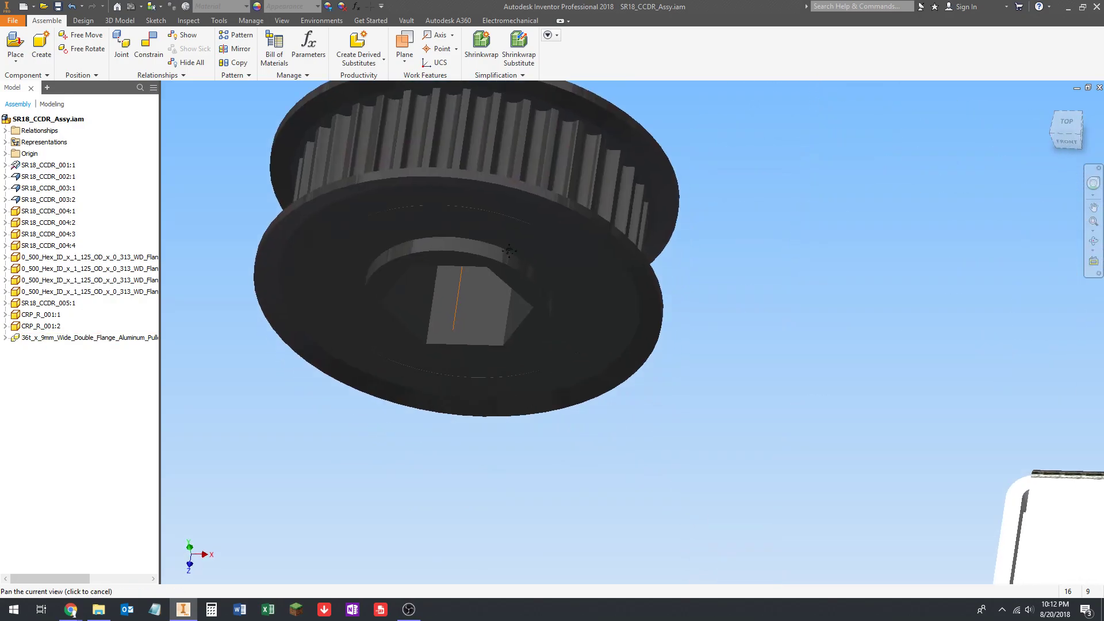
key("m")
left_click(527, 281)
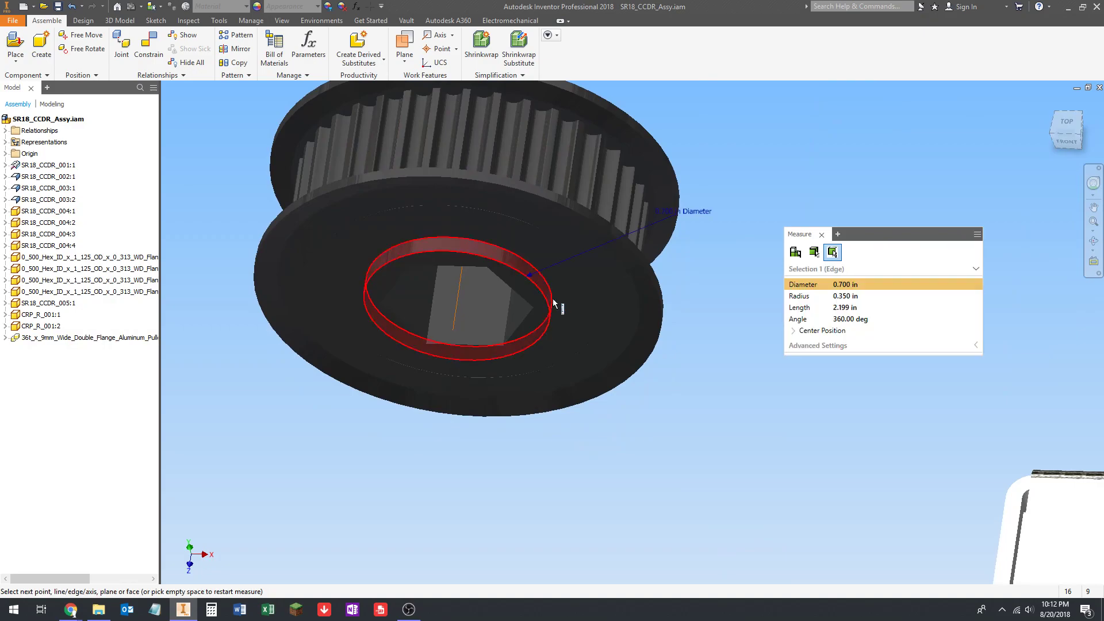
Measure the diameter of the flanged bearing's inner ring around the hex shaft
scroll(821, 383, "down", 1)
middle_click_drag(822, 382, 538, 240)
scroll(538, 240, "down", 3)
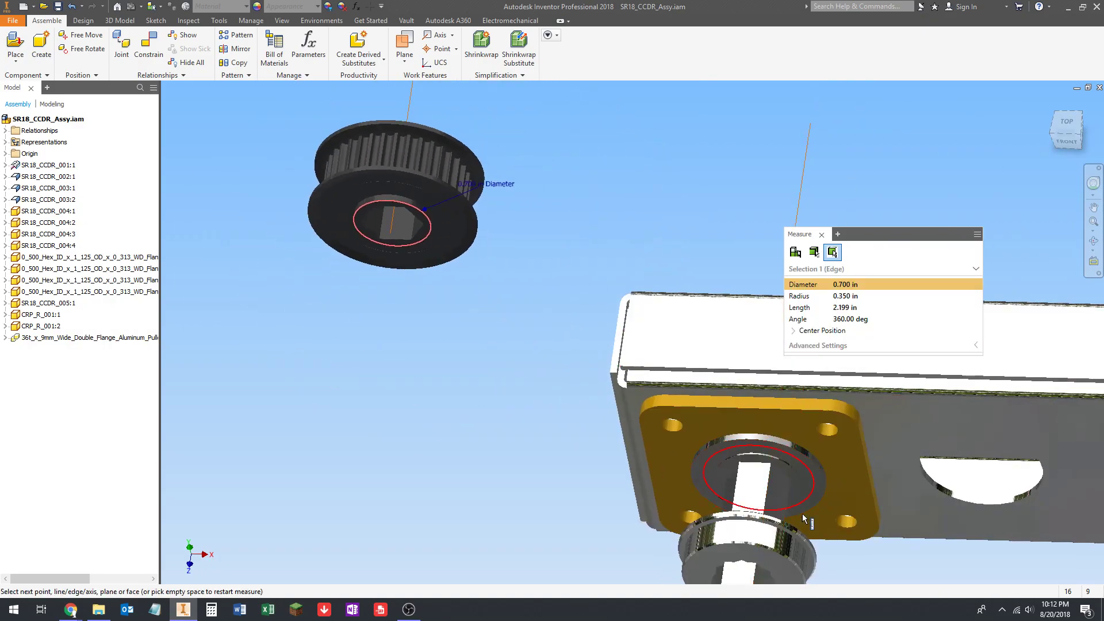
scroll(802, 513, "up", 5)
key("Escape")
middle_click_drag(717, 324, 716, 324)
left_click_drag(717, 324, 661, 328)
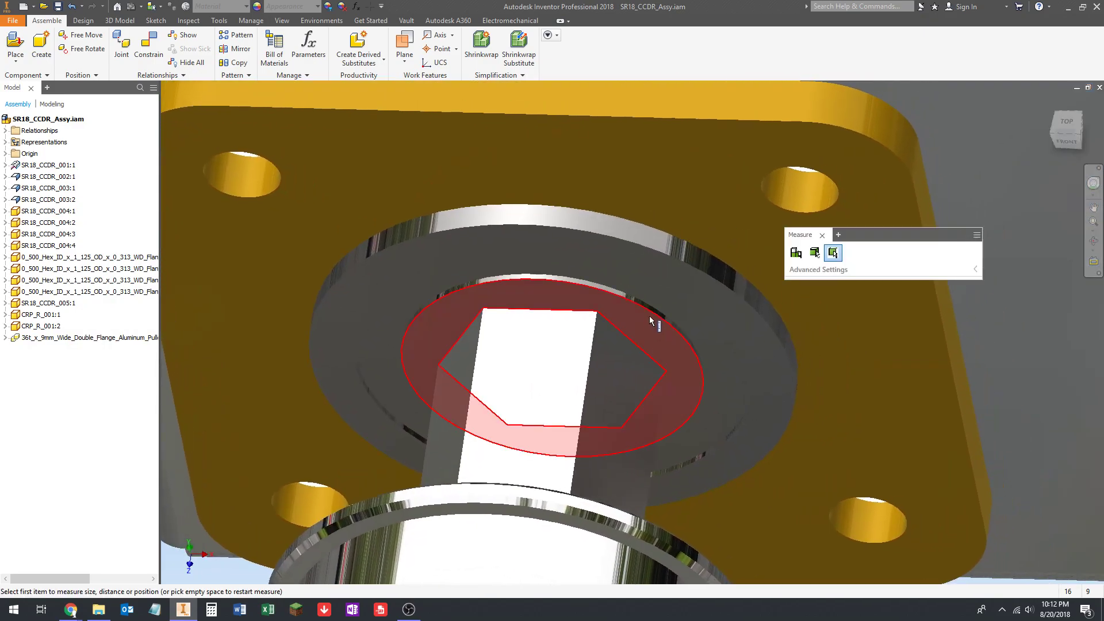
left_click(649, 312)
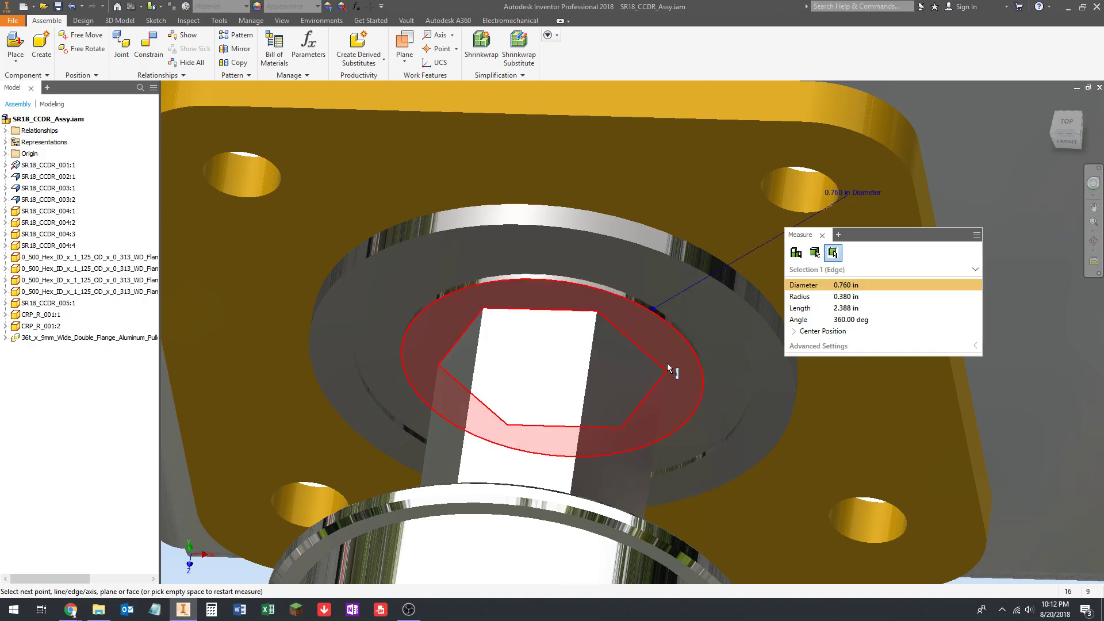
scroll(668, 368, "down", 5)
key("Escape")
scroll(352, 285, "up", 2)
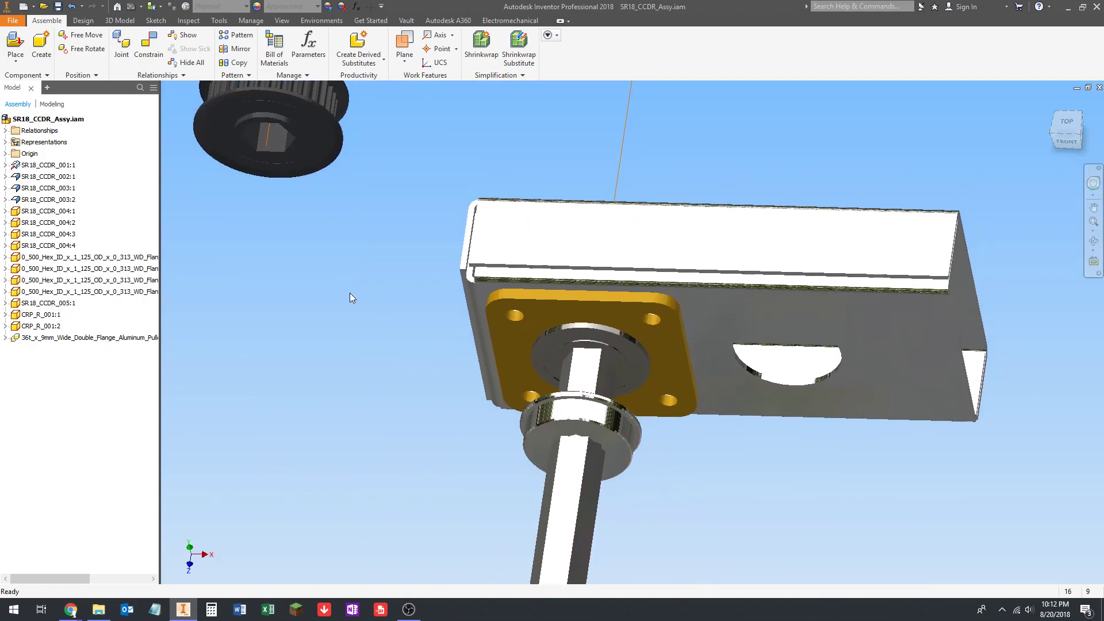
scroll(583, 366, "up", 3)
scroll(414, 304, "down", 4)
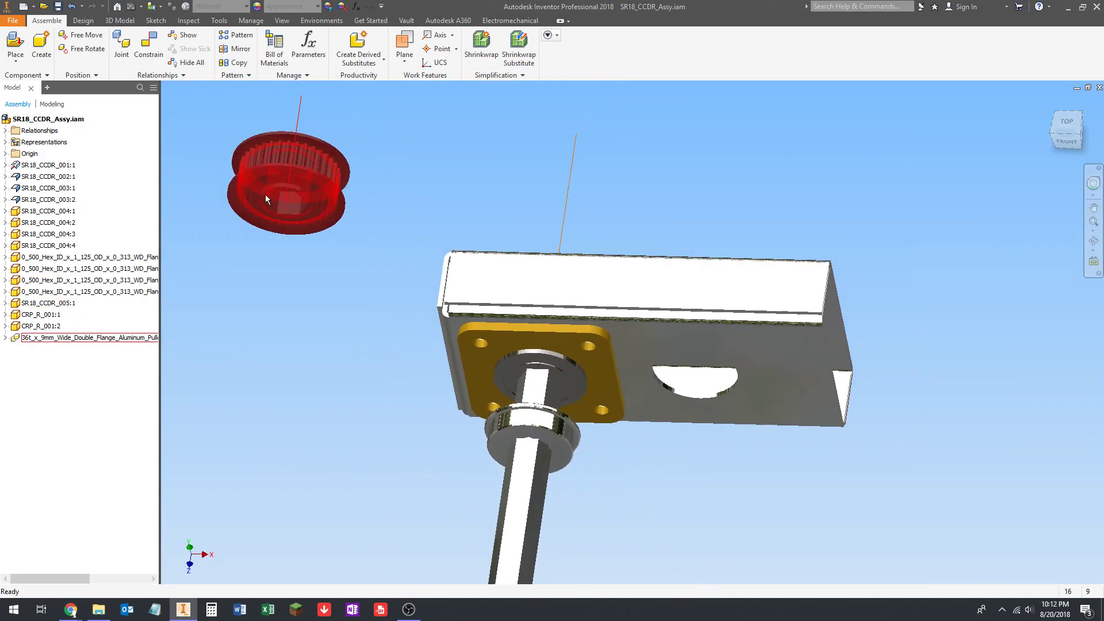
Compare the flanged bearing's inner ring around the hex shaft with the raised hub of the 36t pulley
scroll(276, 197, "up", 3)
scroll(293, 175, "down", 4)
scroll(459, 314, "up", 4)
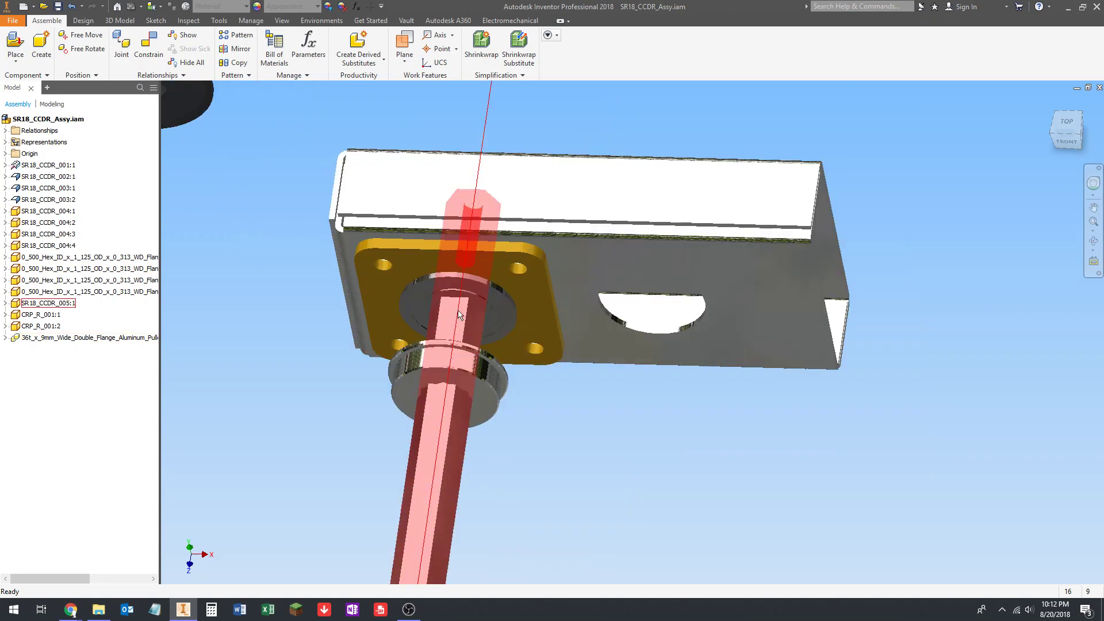
scroll(459, 314, "down", 3)
scroll(535, 448, "up", 5)
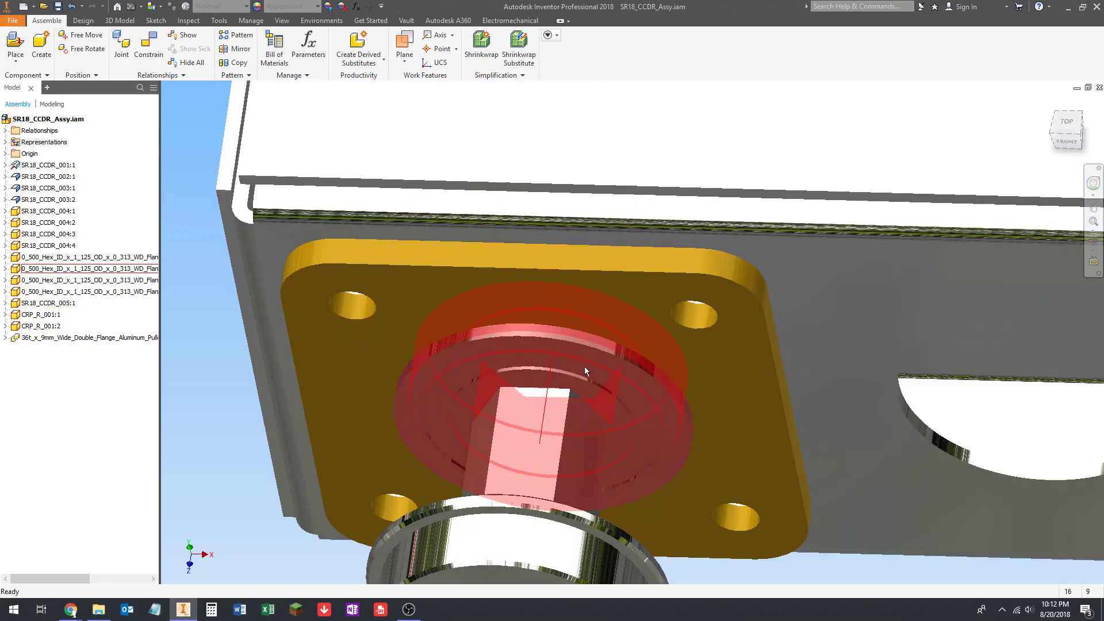
scroll(598, 378, "up", 4)
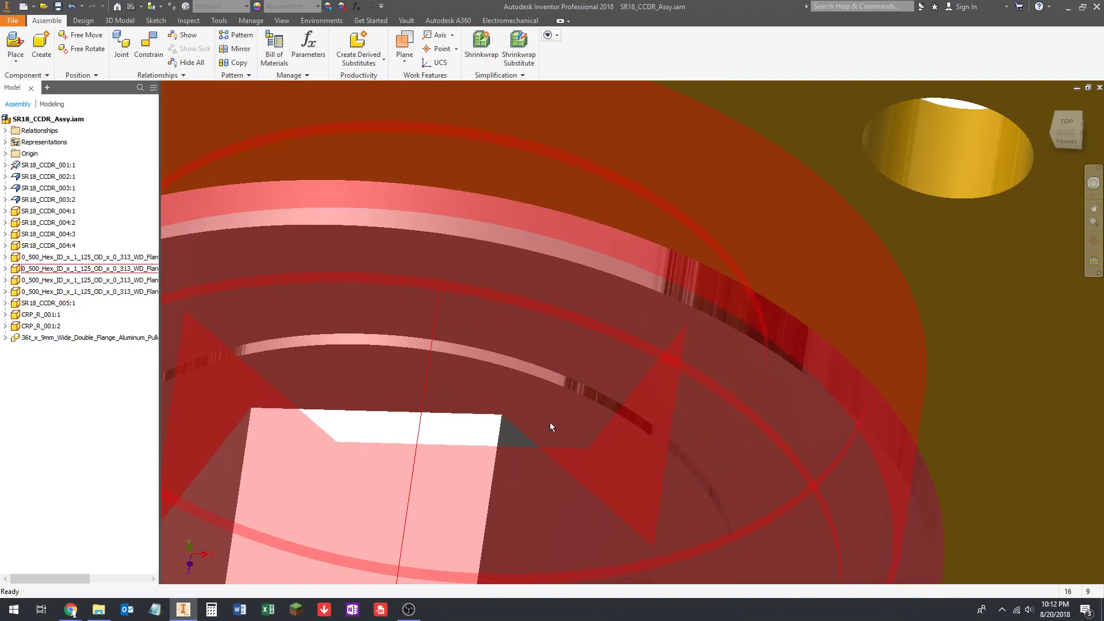
scroll(536, 444, "down", 4)
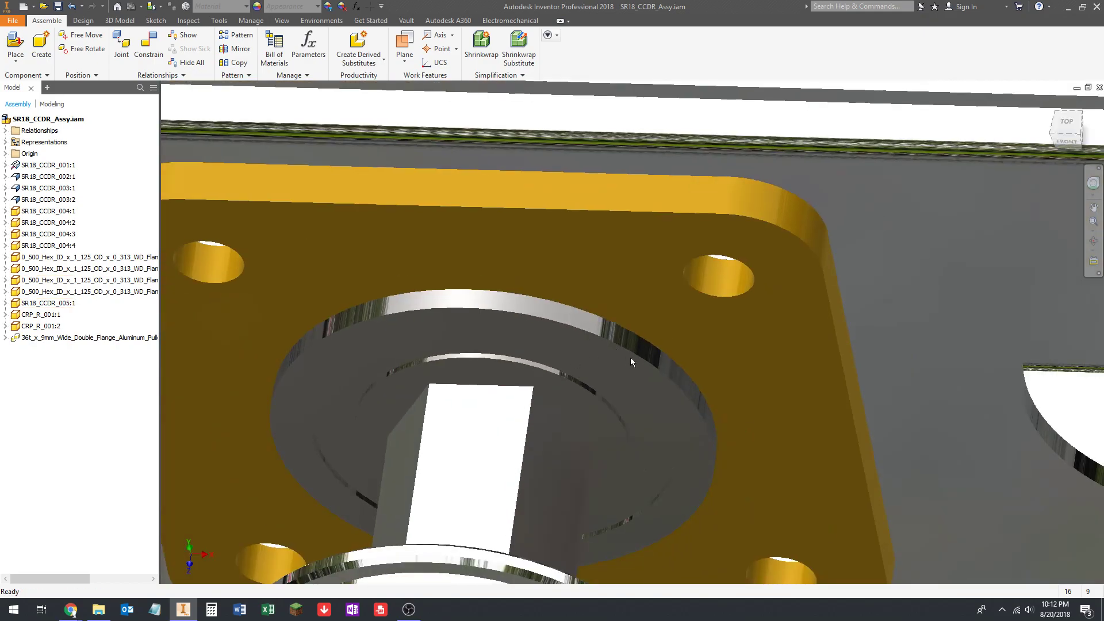
scroll(656, 375, "down", 4)
scroll(551, 356, "down", 3)
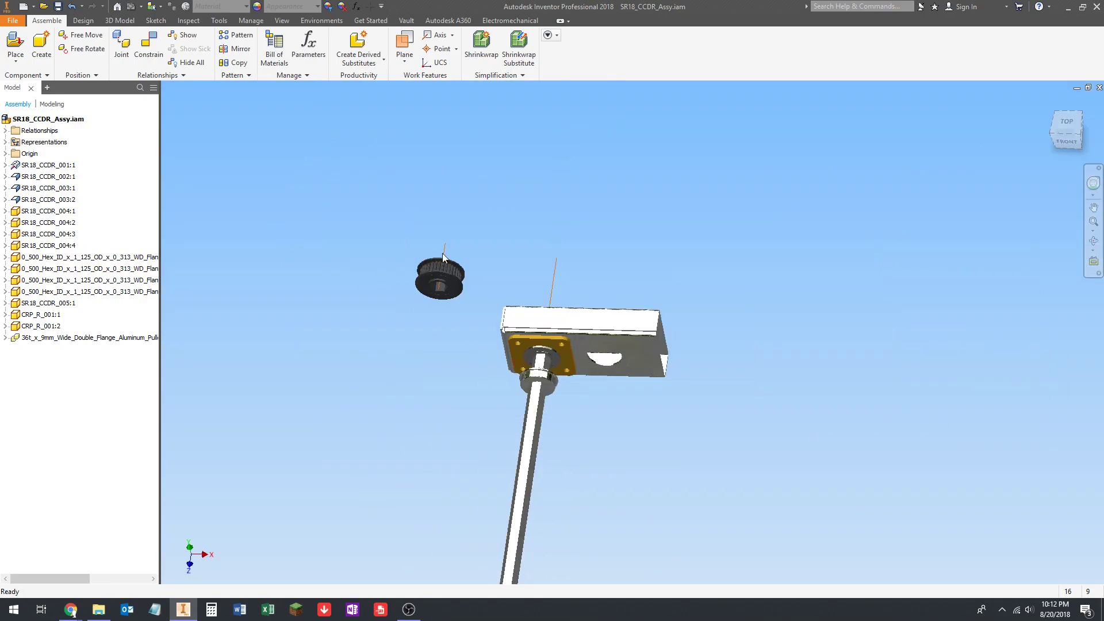
scroll(419, 278, "up", 4)
scroll(512, 339, "down", 1)
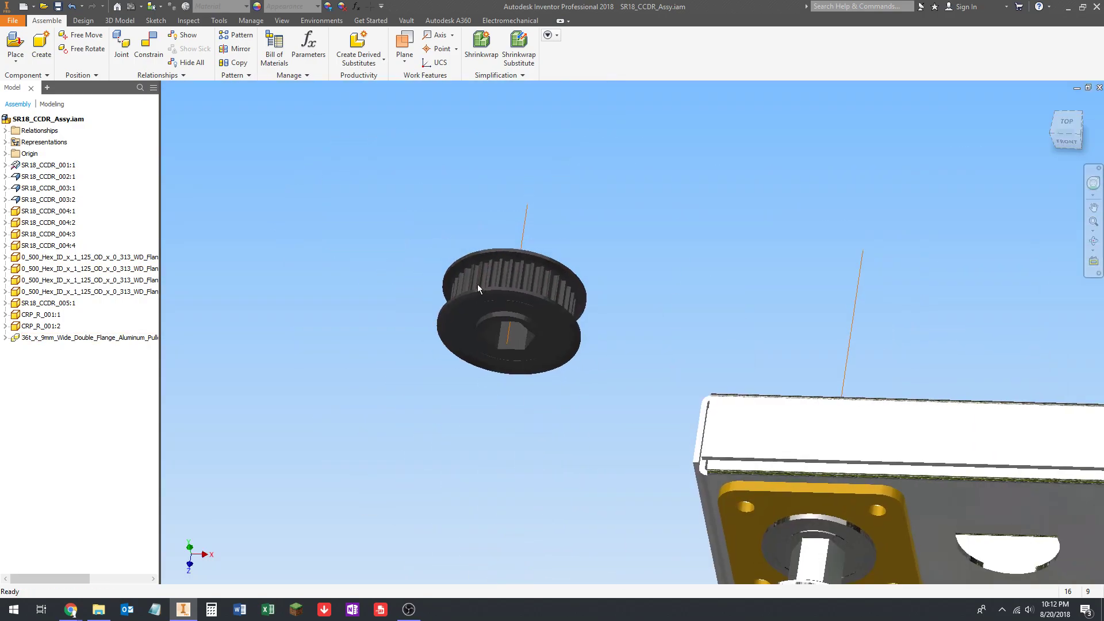
scroll(451, 267, "down", 3)
Mate the 36t pulley's centre axis to the hex shaft's axis with a 0.000 in offset
middle_click_drag(722, 383, 664, 369, "shift")
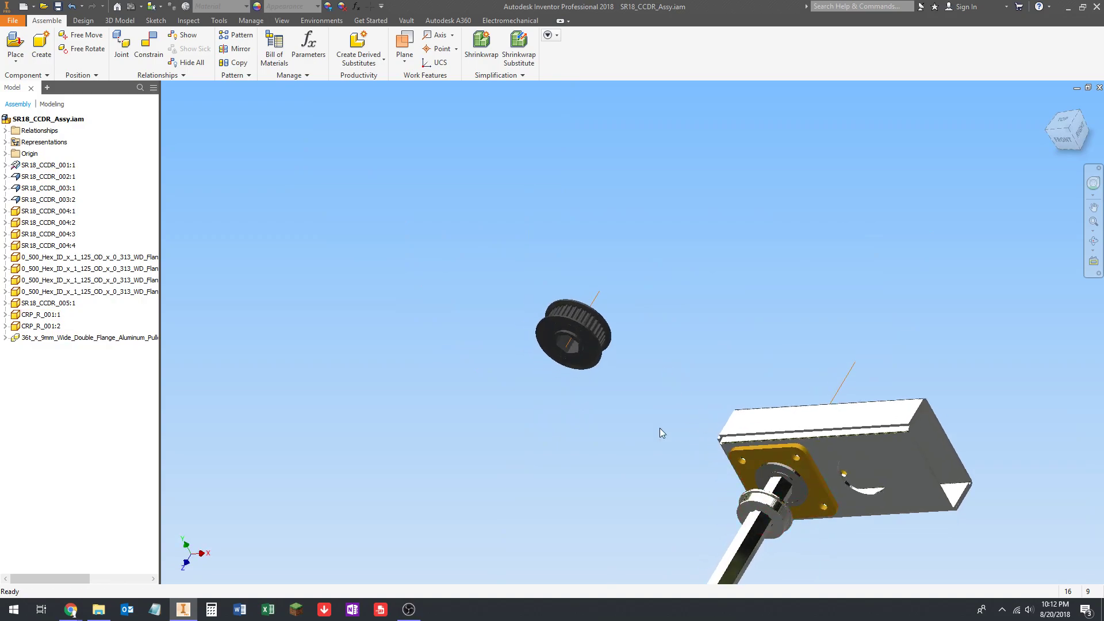
middle_click_drag(660, 434, 586, 318, "shift")
left_click(148, 48)
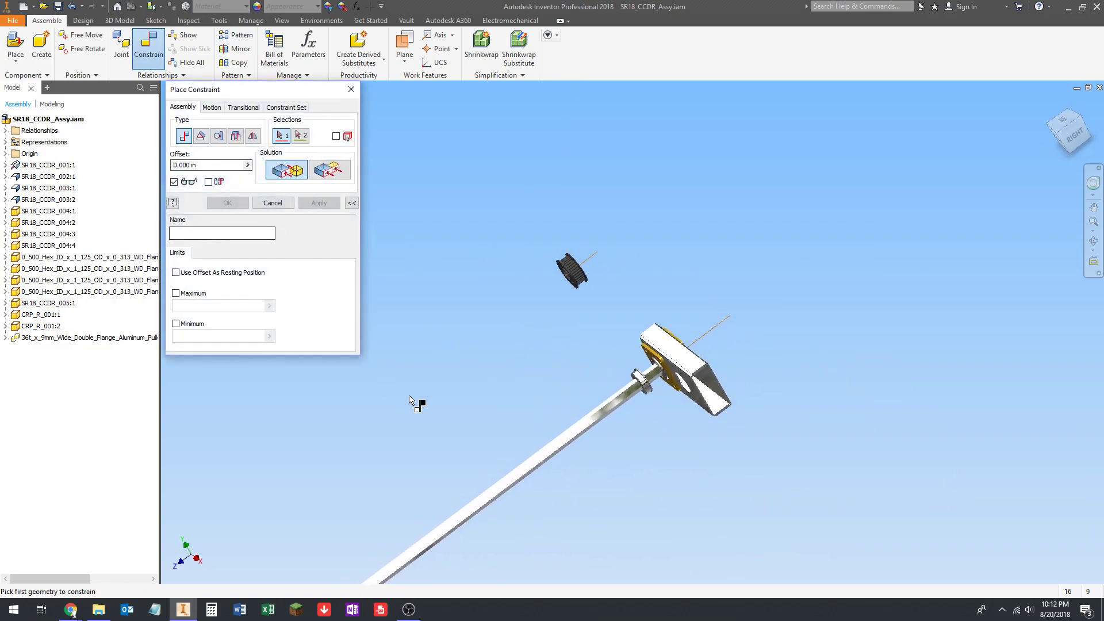
left_click(588, 263)
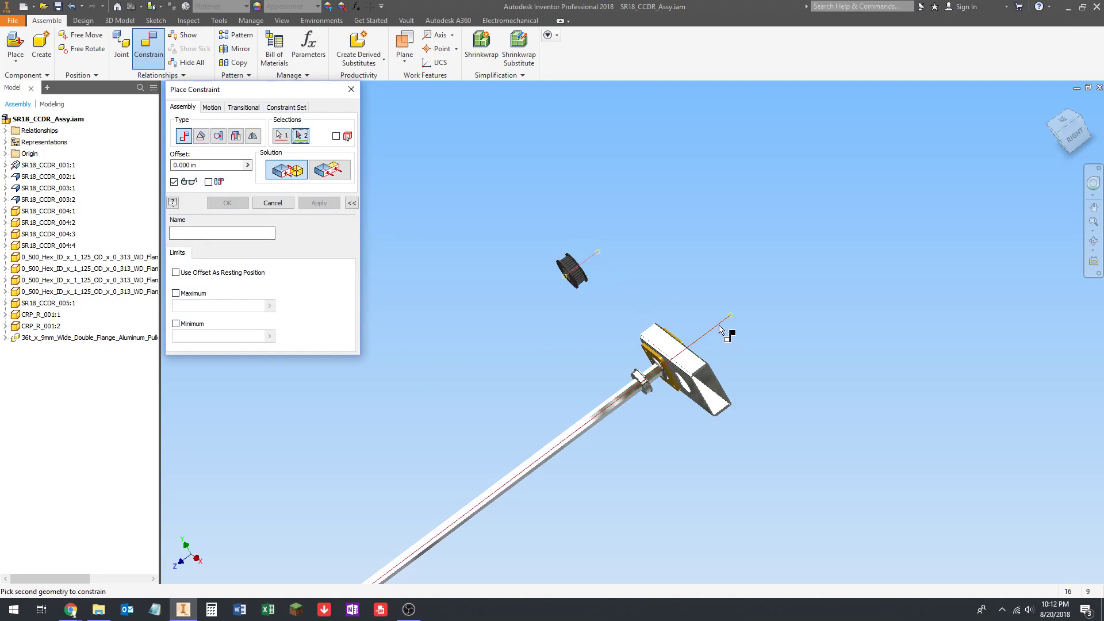
left_click(719, 324)
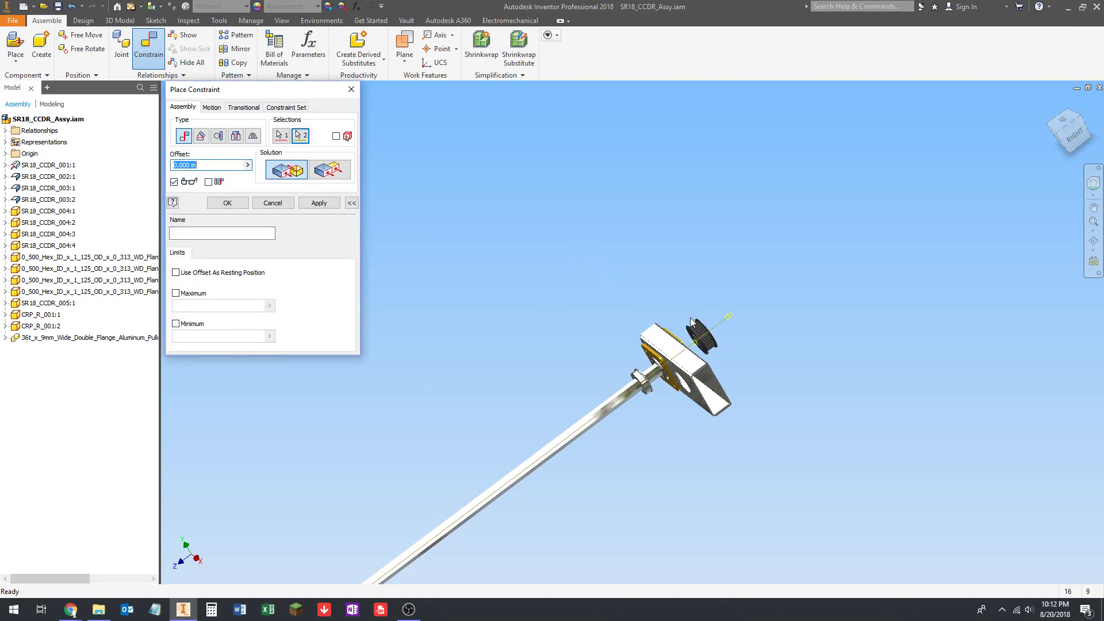
left_click(329, 205)
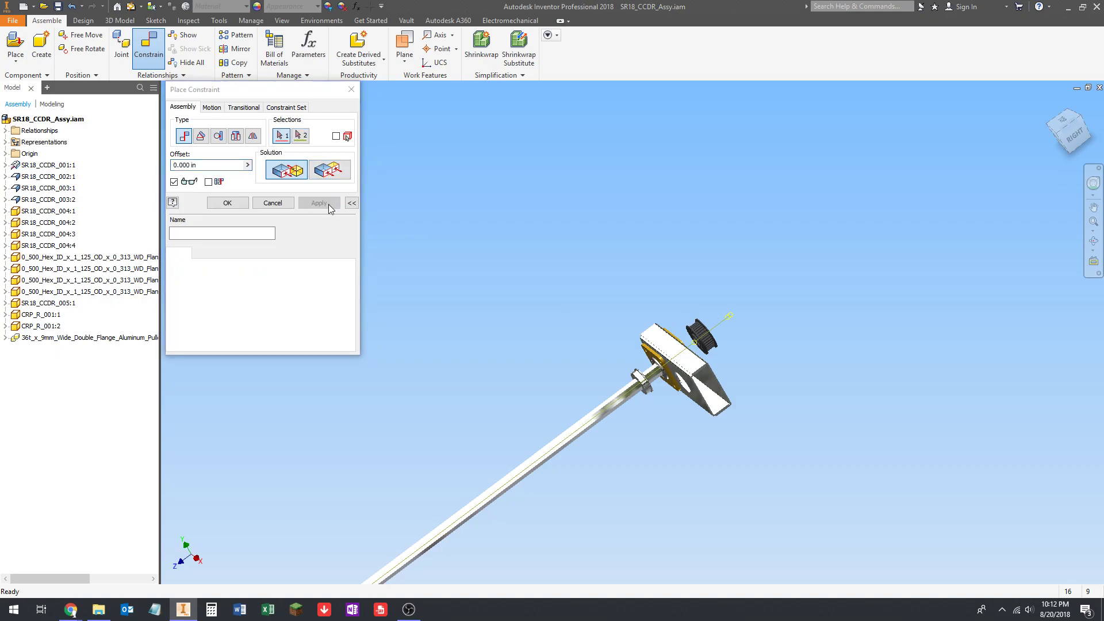
Mate the pulley's raised hub face to the shaft-side face of the flanged bearing with a 0.000 in offset
scroll(734, 337, "down", 10)
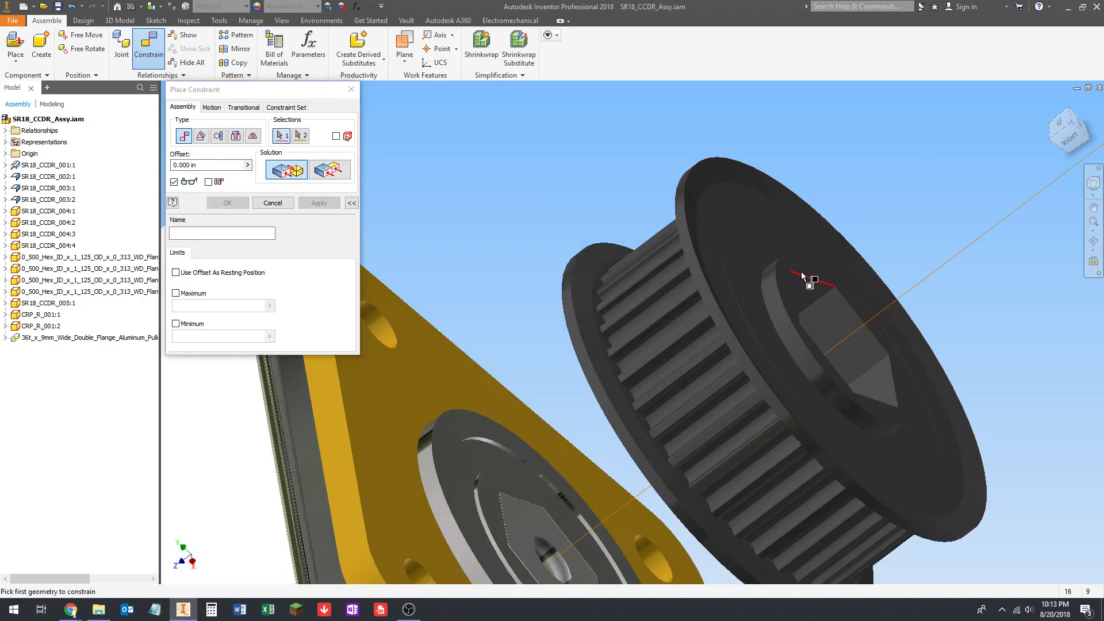
left_click(794, 265)
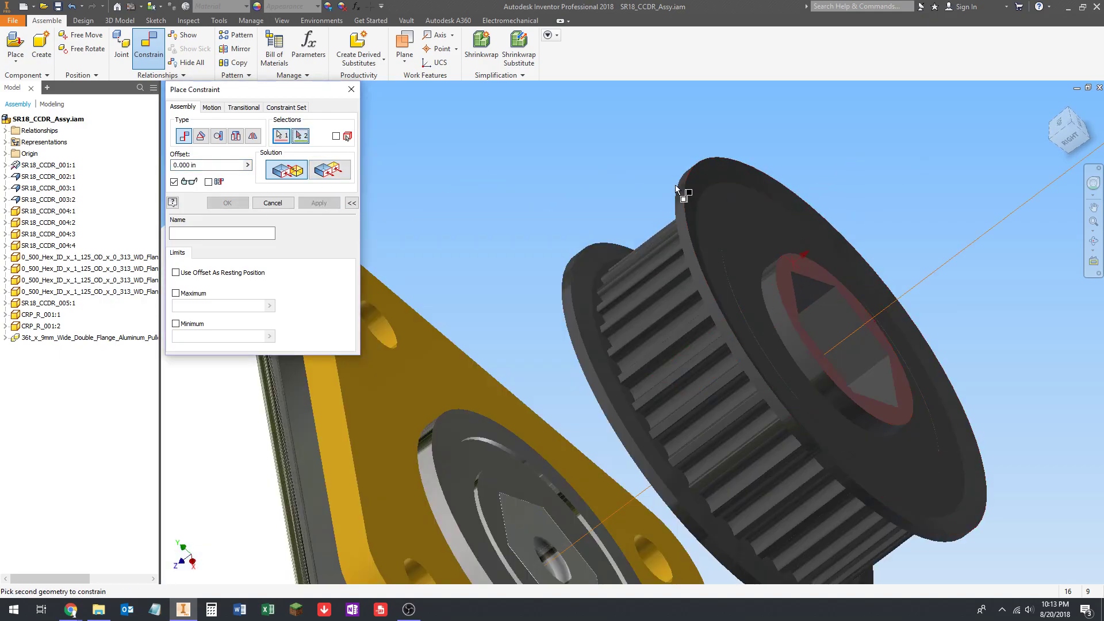
scroll(678, 198, "up", 10)
scroll(609, 259, "down", 8)
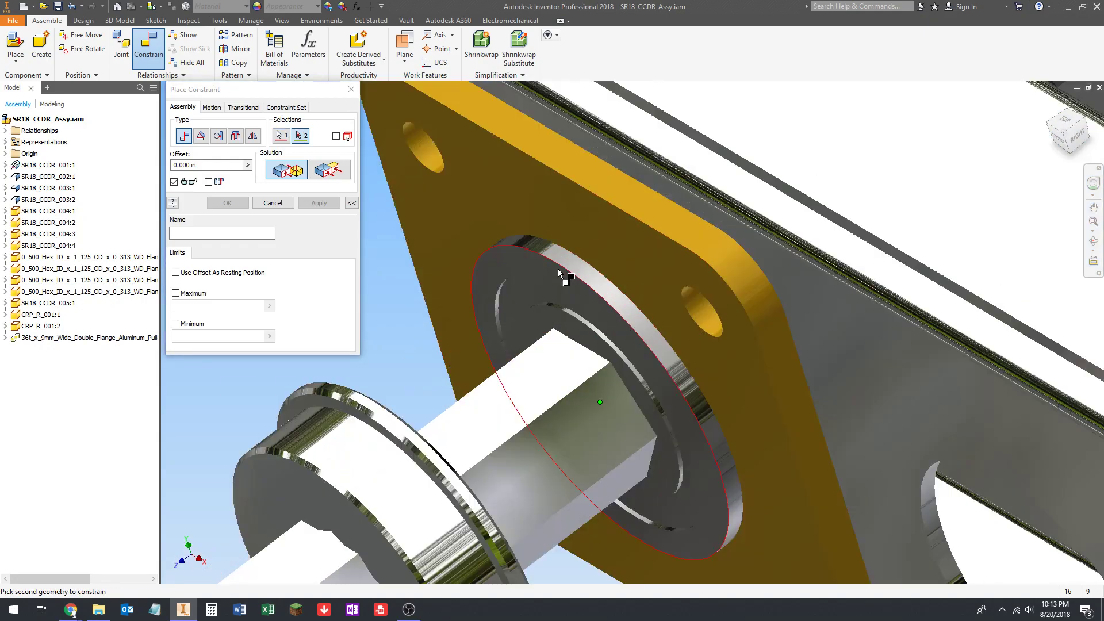
left_click(538, 330)
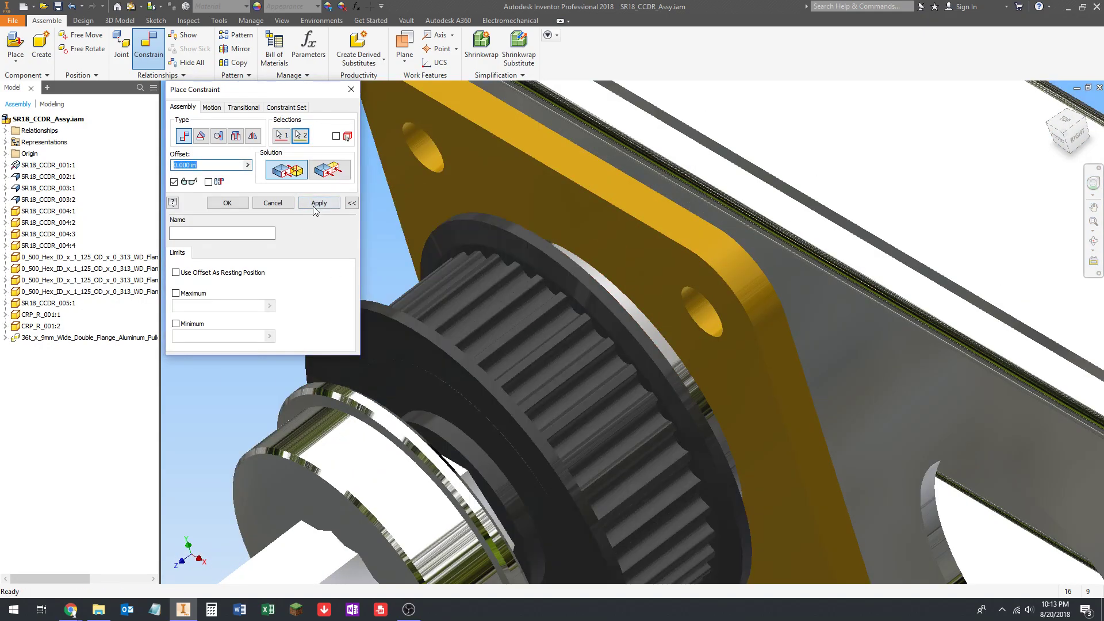
left_click(313, 206)
scroll(622, 293, "up", 8)
middle_click_drag(623, 293, 628, 323, "shift")
key("Escape")
Examine the pulley's fit against the bearing and its spacing from the flanged part CRP_R_001:1 on the hex shaft
scroll(698, 253, "down", 5)
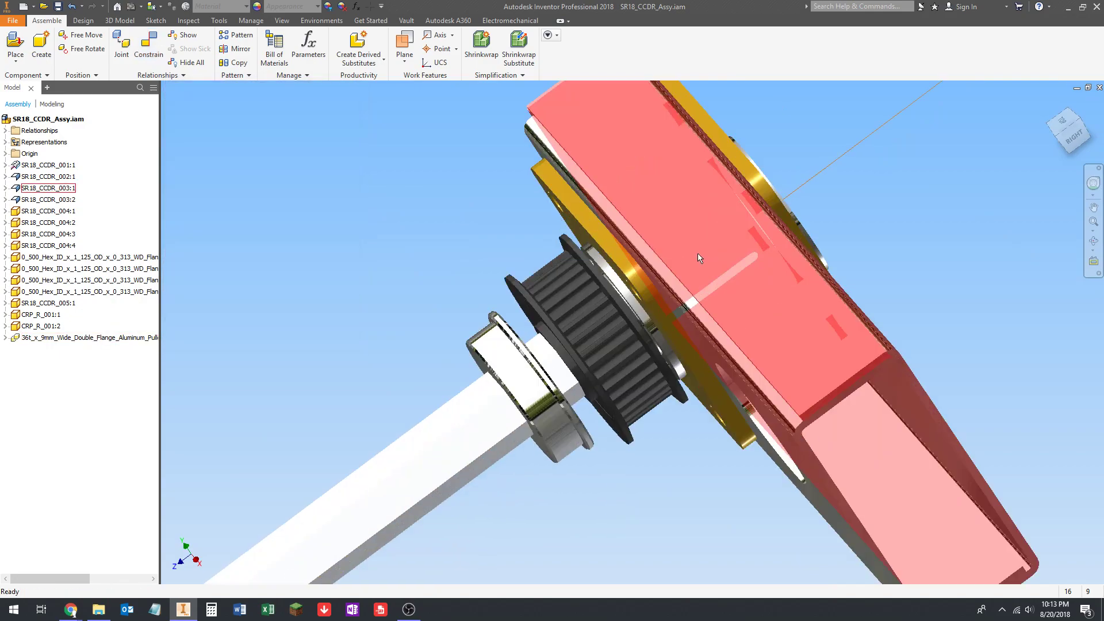
middle_click_drag(699, 253, 592, 321, "shift")
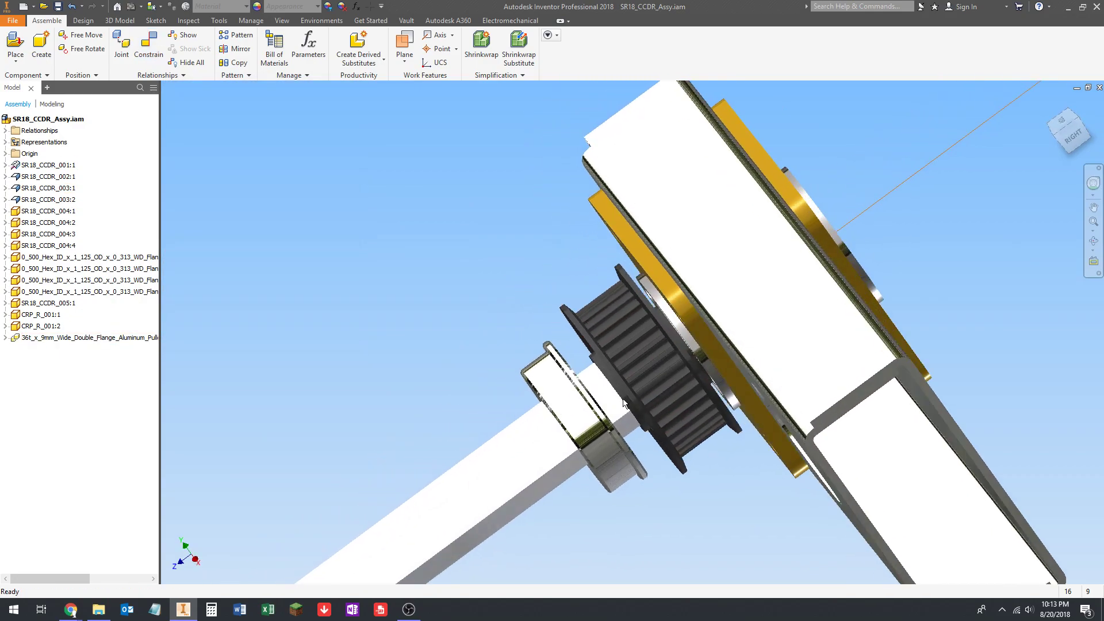
scroll(581, 315, "up", 3)
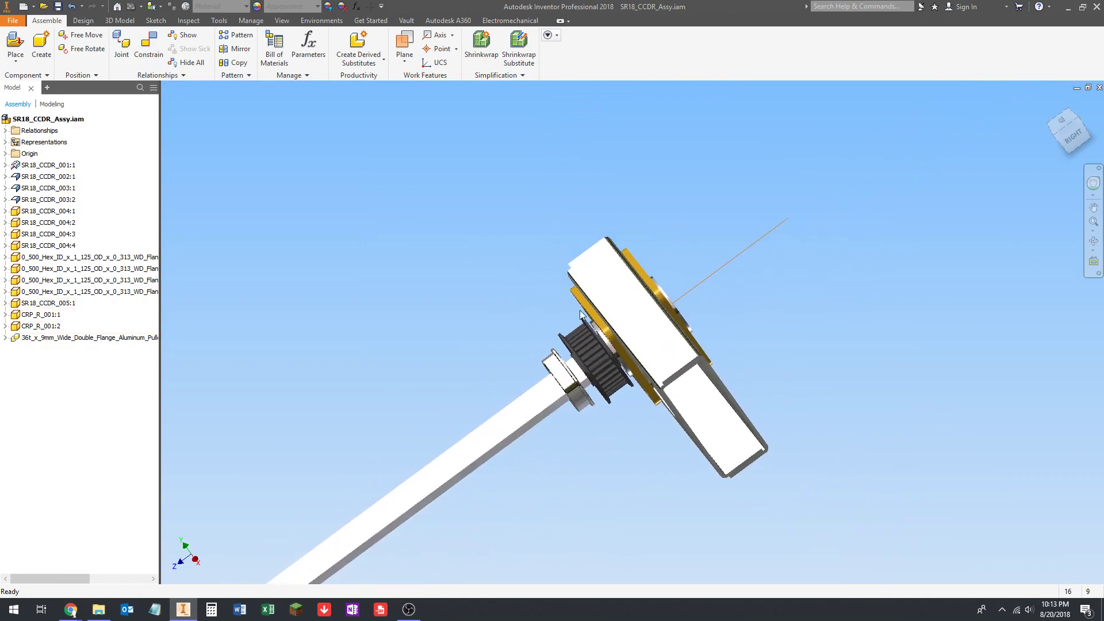
scroll(580, 314, "down", 6)
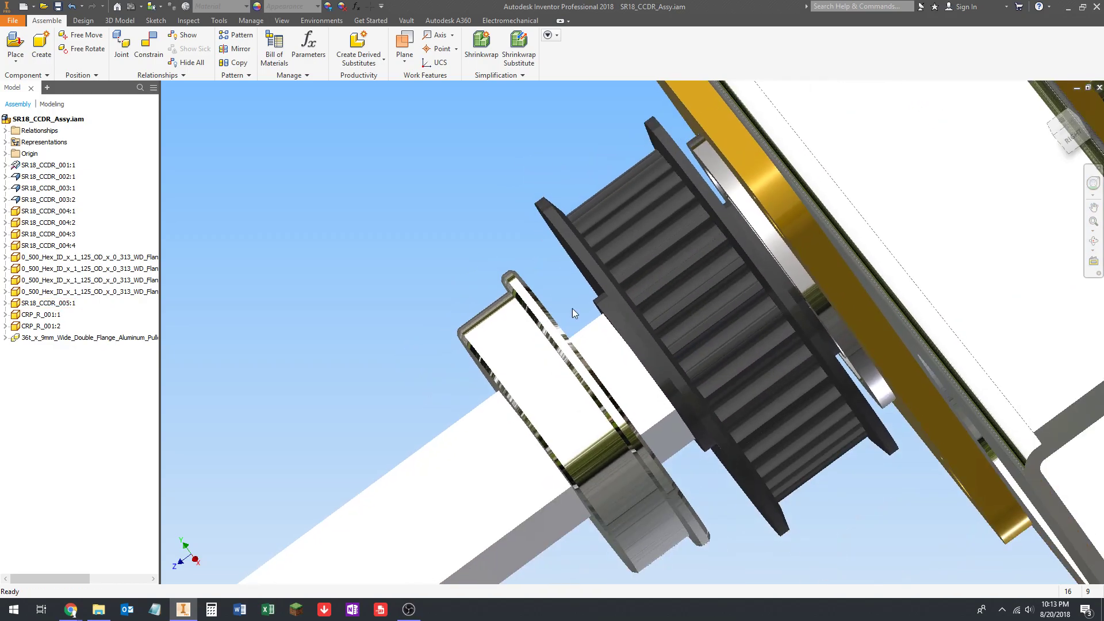
scroll(571, 311, "up", 6)
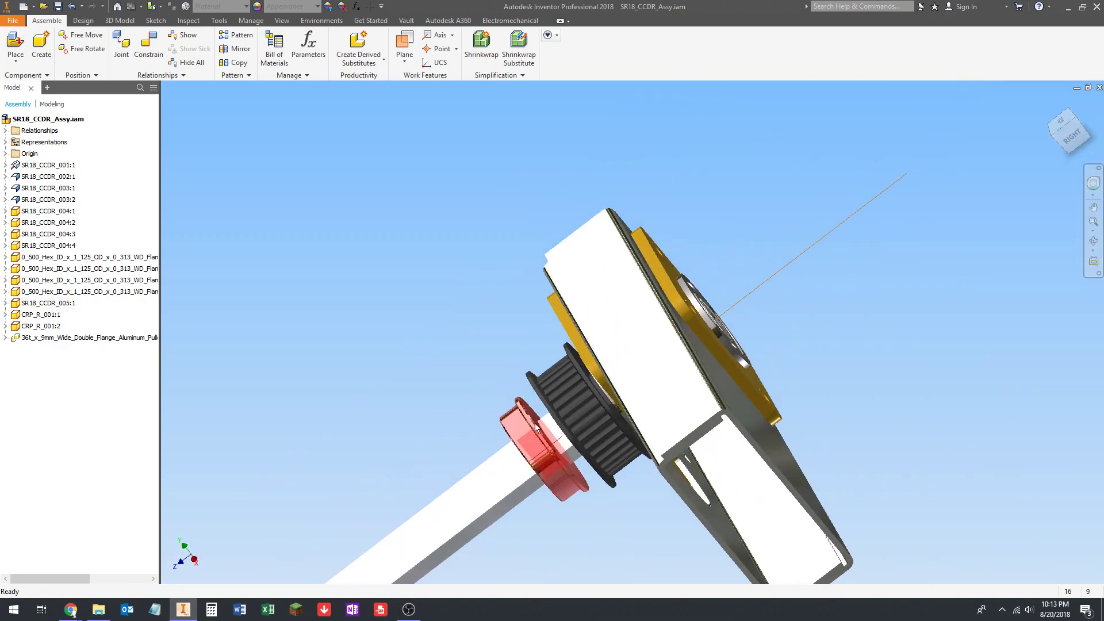
scroll(540, 403, "down", 4)
scroll(558, 335, "up", 5)
scroll(565, 333, "down", 5)
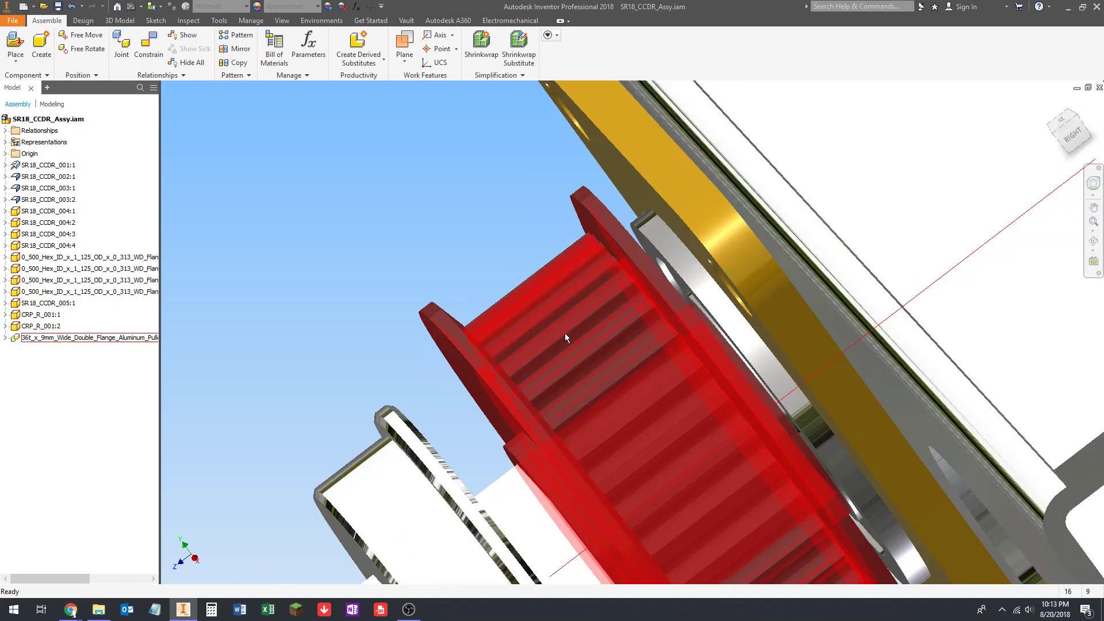
scroll(564, 333, "up", 5)
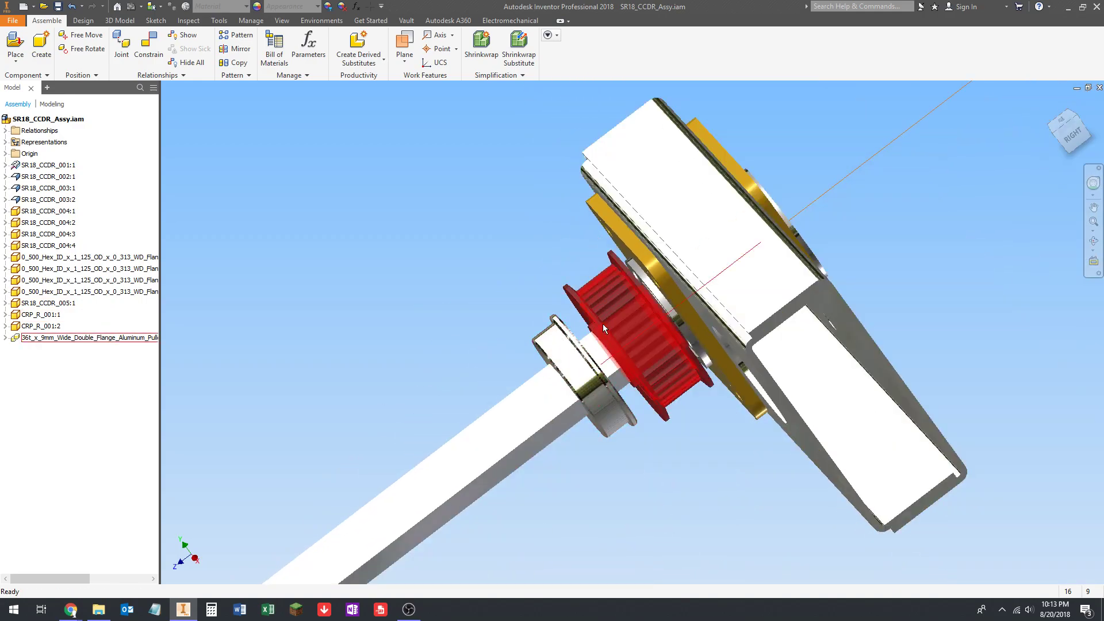
scroll(627, 306, "up", 6)
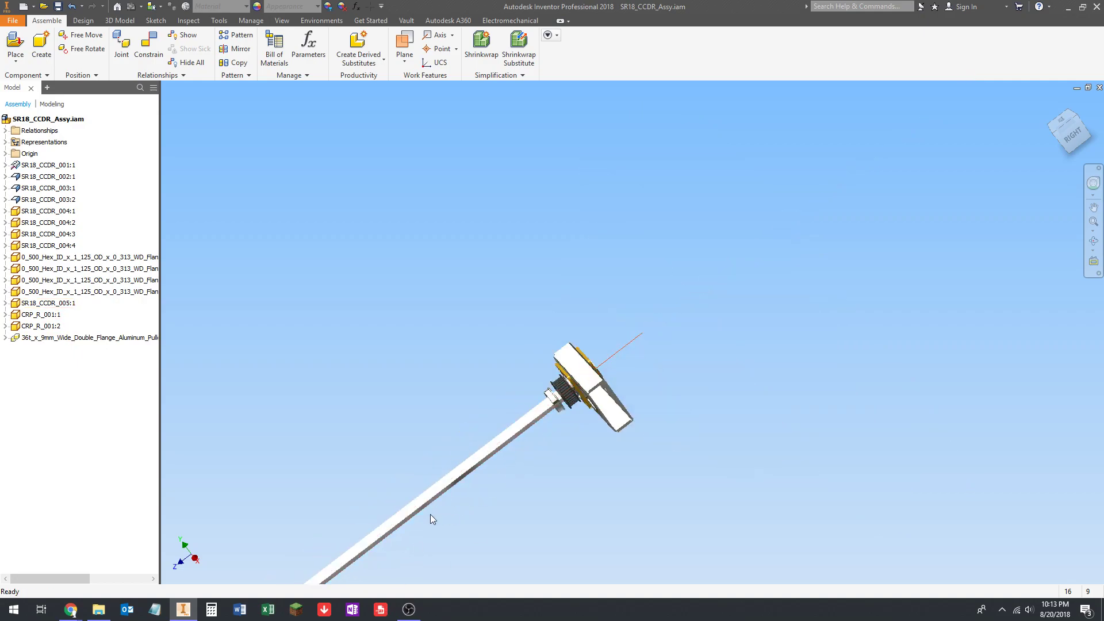
scroll(575, 391, "down", 6)
scroll(535, 403, "up", 6)
scroll(543, 361, "down", 6)
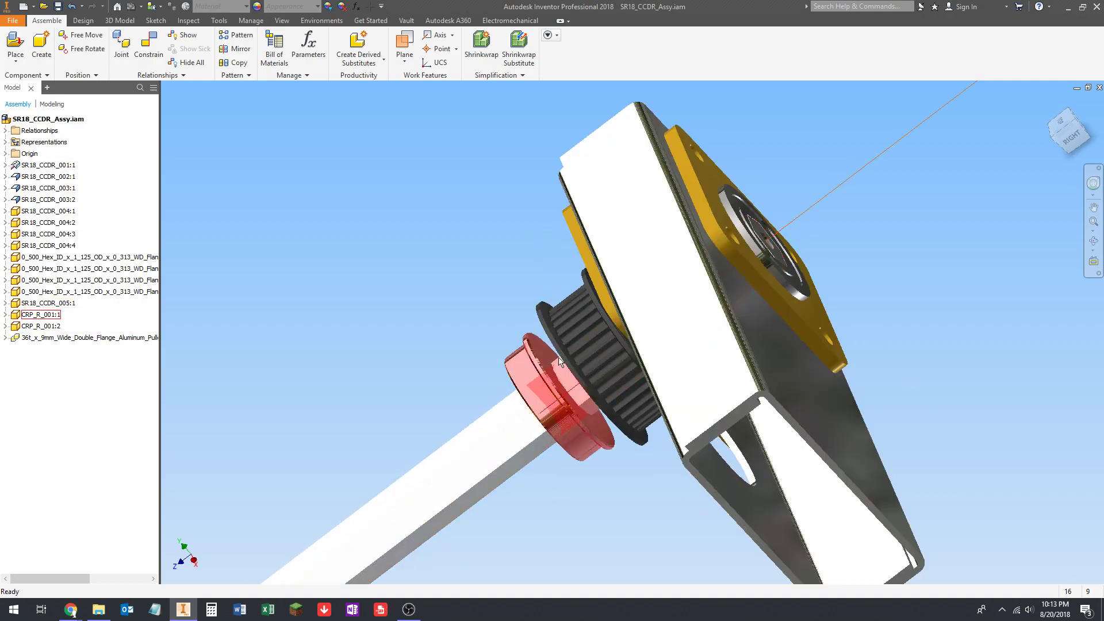
scroll(544, 356, "up", 3)
scroll(510, 402, "down", 5)
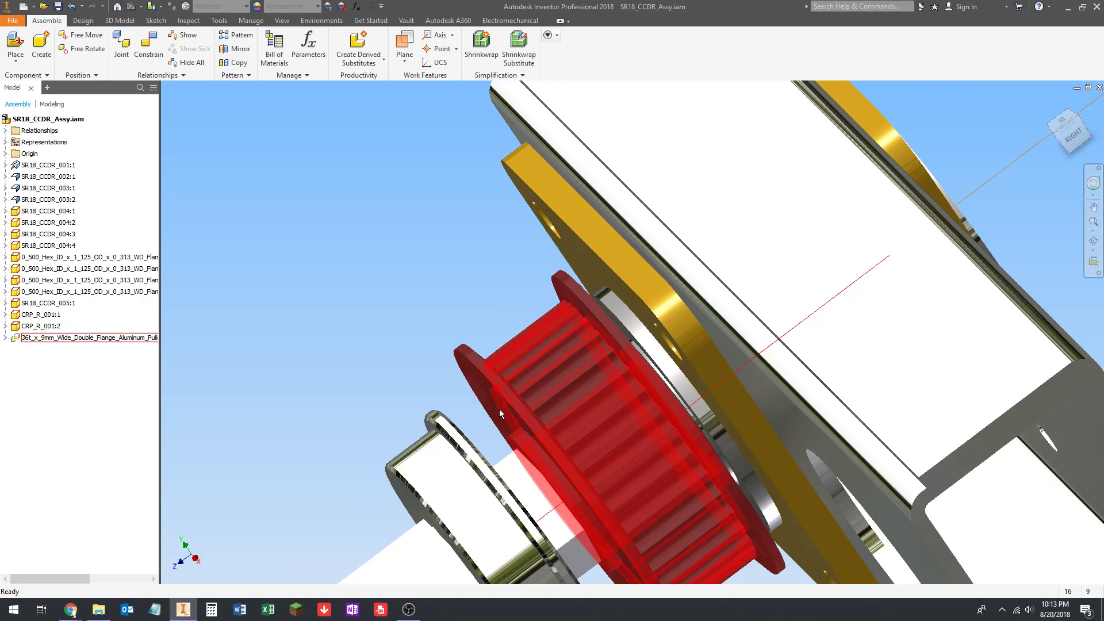
scroll(499, 409, "up", 2)
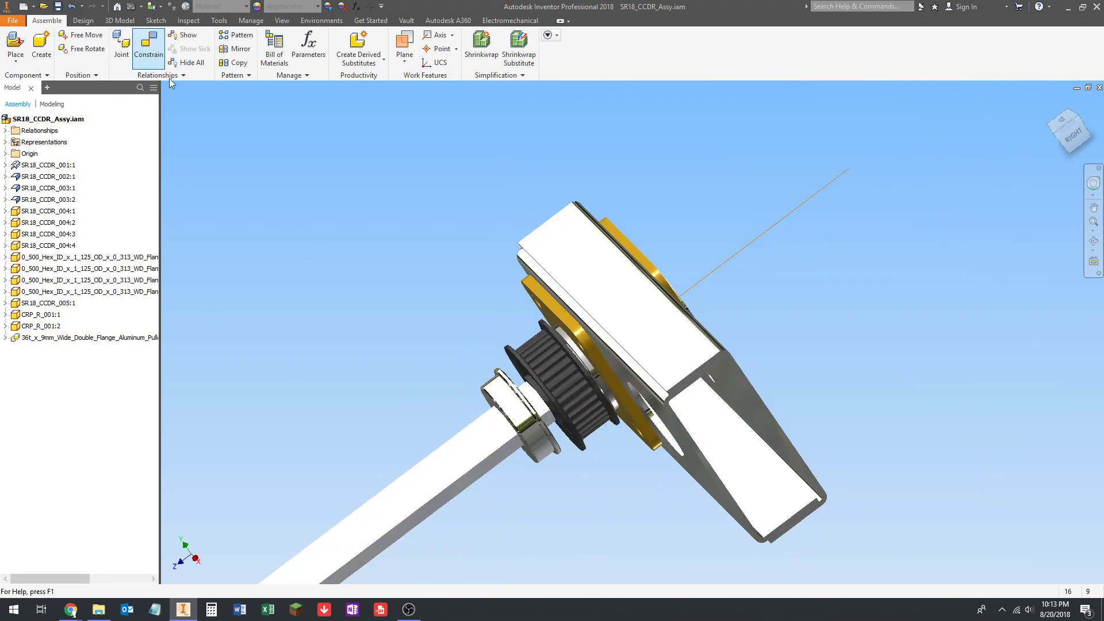
Mate the pulley's exposed hub face to the facing flange of CRP_R_001:1 on the shaft with a 0.000 in offset
left_click(149, 46)
scroll(506, 396, "down", 6)
left_click(507, 398)
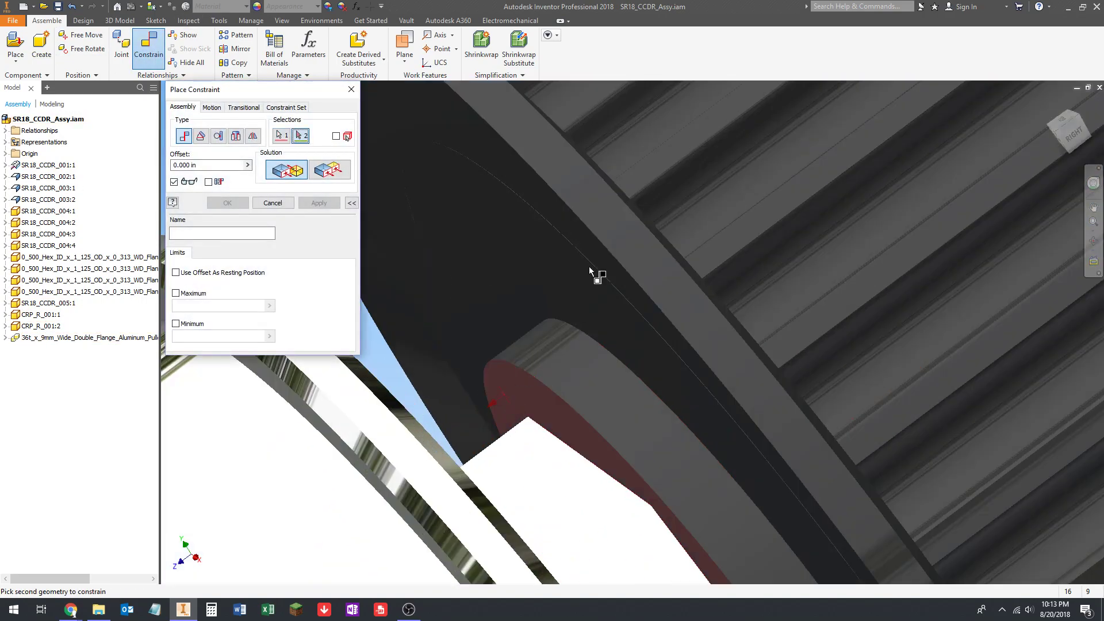
scroll(498, 201, "up", 6)
scroll(507, 221, "down", 5)
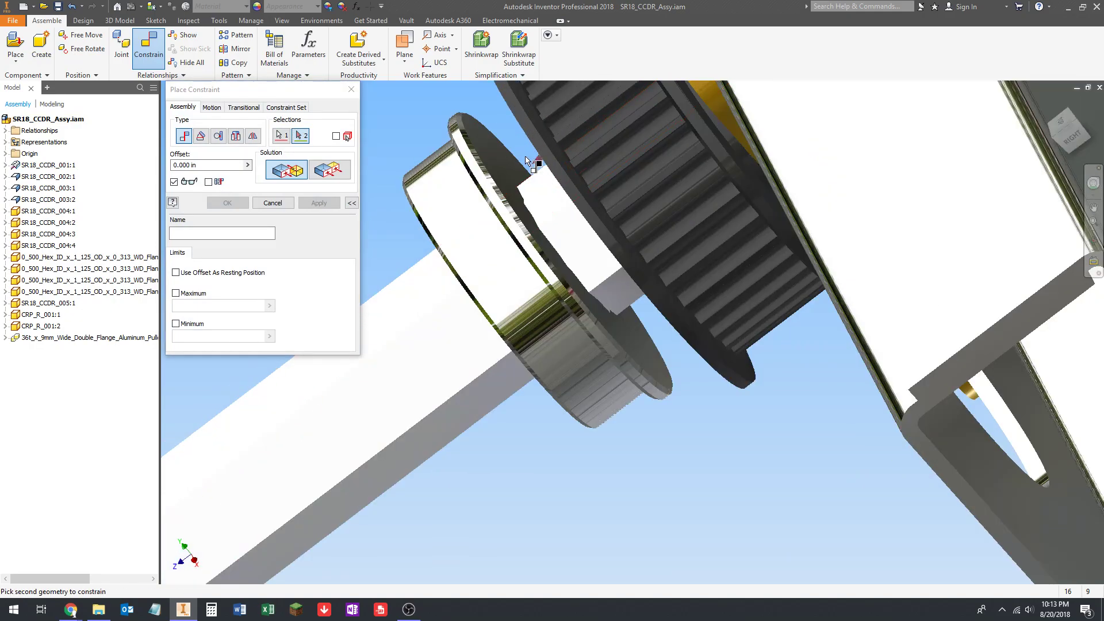
left_click(502, 153)
left_click(326, 206)
scroll(688, 236, "up", 6)
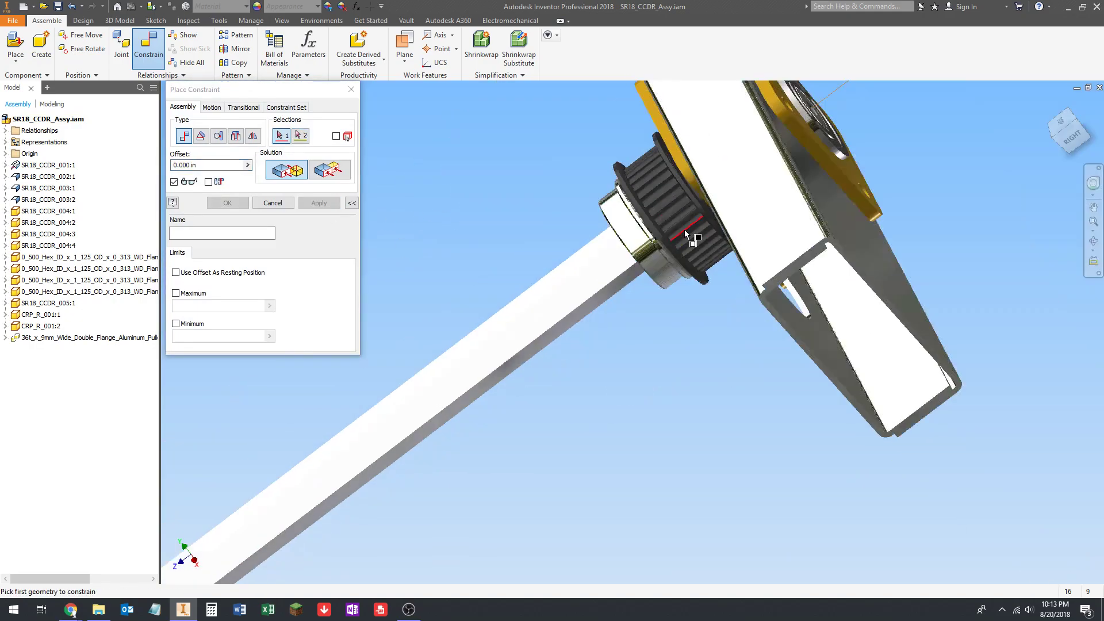
middle_click_drag(650, 240, 638, 244, "shift")
key("Escape")
Inspect the pulley and CRP_R_001:1 stacked against the bearing, and the full hex shaft between both end tubes
scroll(638, 244, "down", 6)
scroll(623, 279, "up", 6)
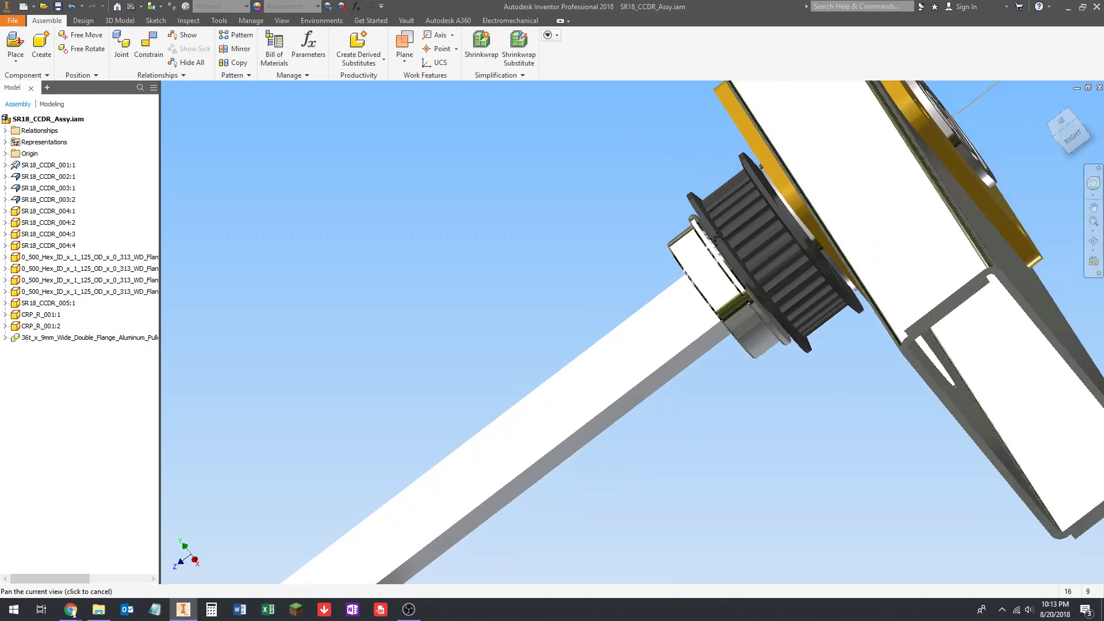
scroll(719, 264, "up", 2)
scroll(696, 280, "up", 3)
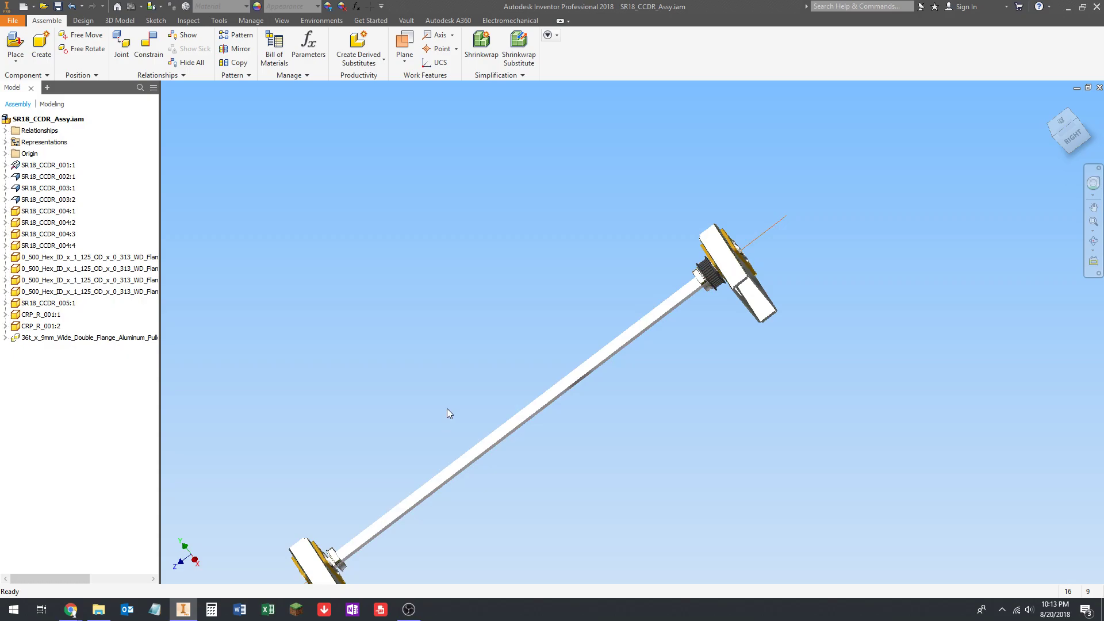
middle_click_drag(560, 344, 635, 295, "shift")
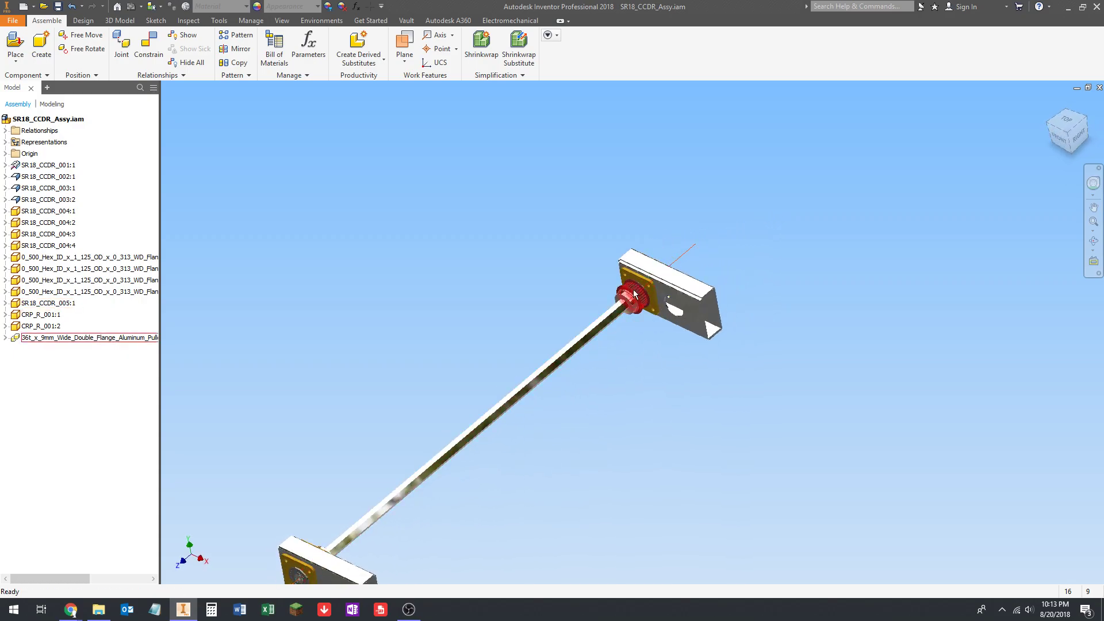
scroll(627, 291, "down", 5)
middle_click_drag(488, 371, 572, 244)
scroll(572, 244, "up", 2)
scroll(672, 195, "up", 3)
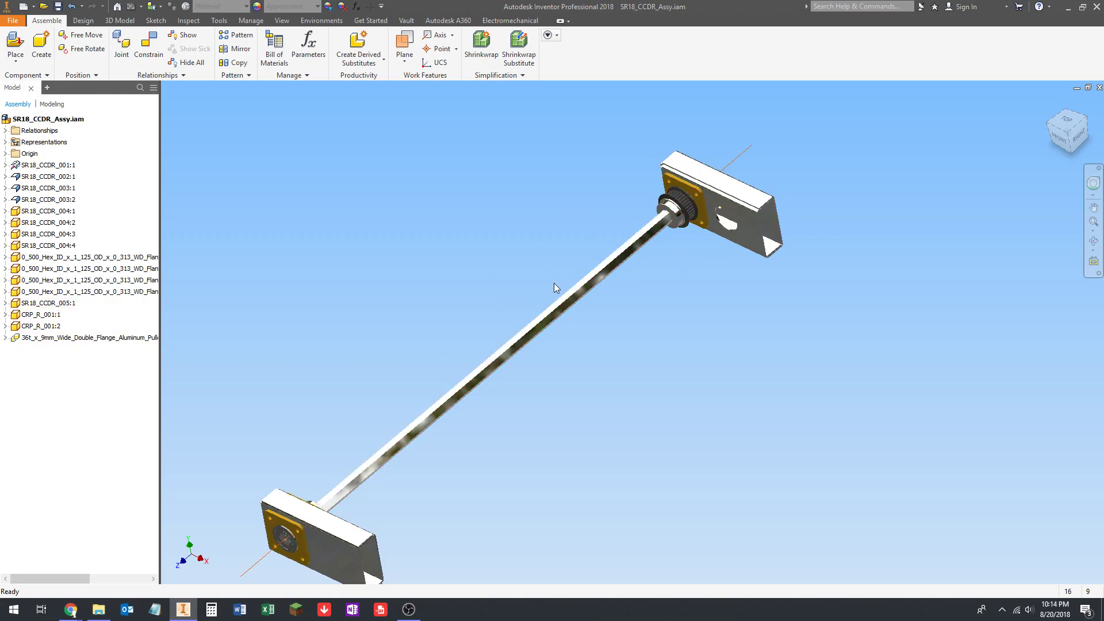
scroll(690, 202, "down", 4)
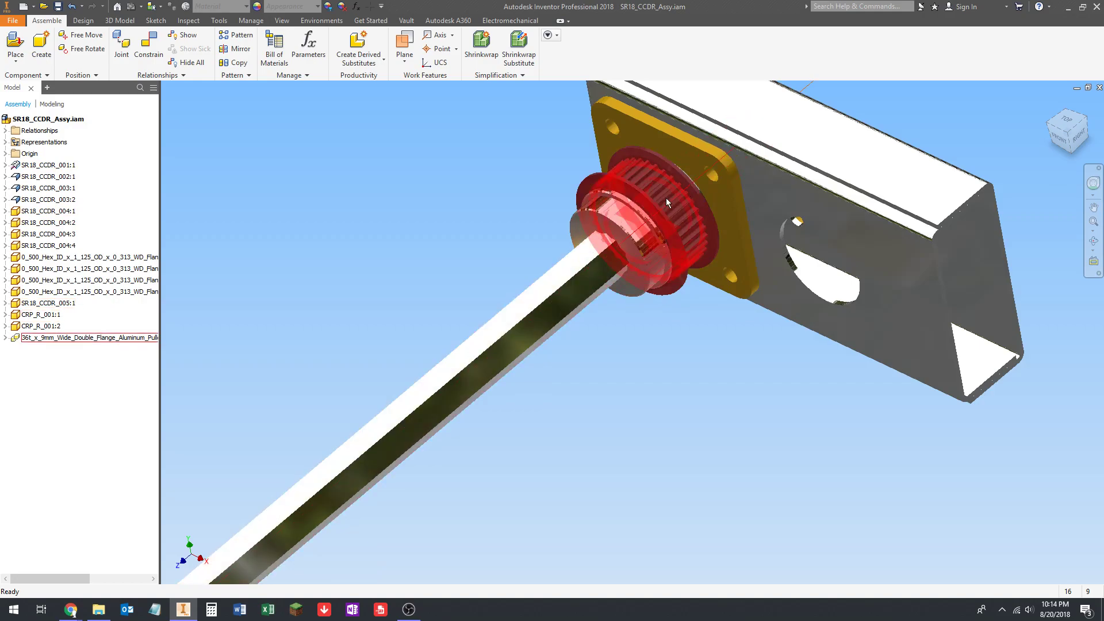
scroll(650, 212, "up", 3)
middle_click_drag(644, 217, 739, 239)
scroll(731, 248, "up", 3)
middle_click_drag(713, 236, 649, 241, "shift")
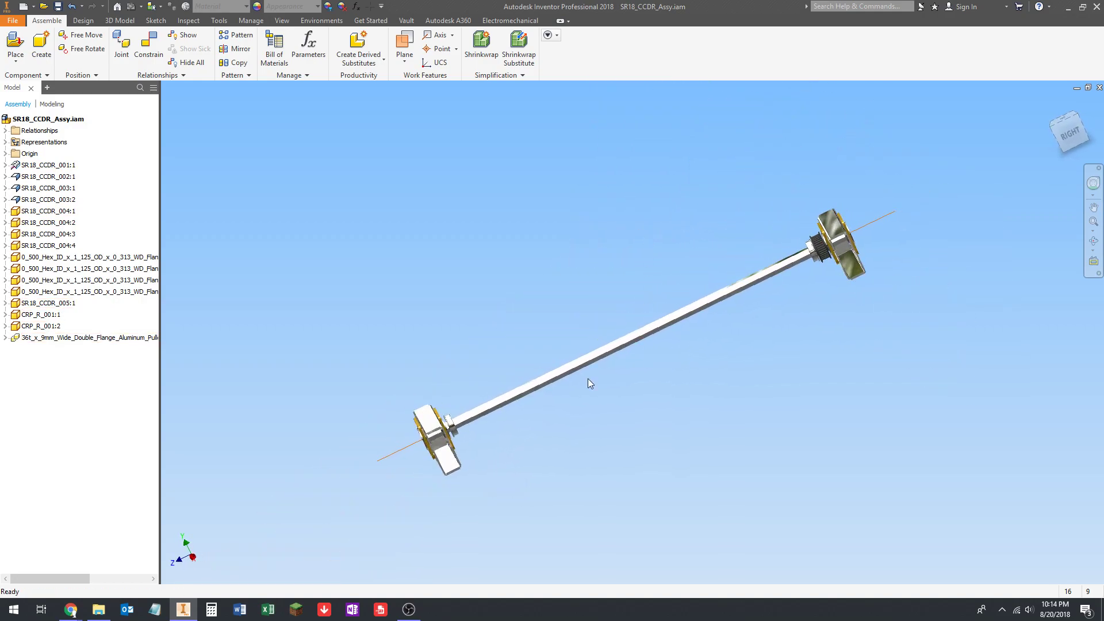
Examine the gap between CRP_R_001:2 and the flanged bearing at the end of the hex shaft without the pulley
middle_click_drag(588, 378, 588, 350)
scroll(443, 396, "up", 3)
middle_click_drag(461, 382, 503, 344, "shift")
scroll(533, 377, "up", 4)
scroll(522, 379, "down", 4)
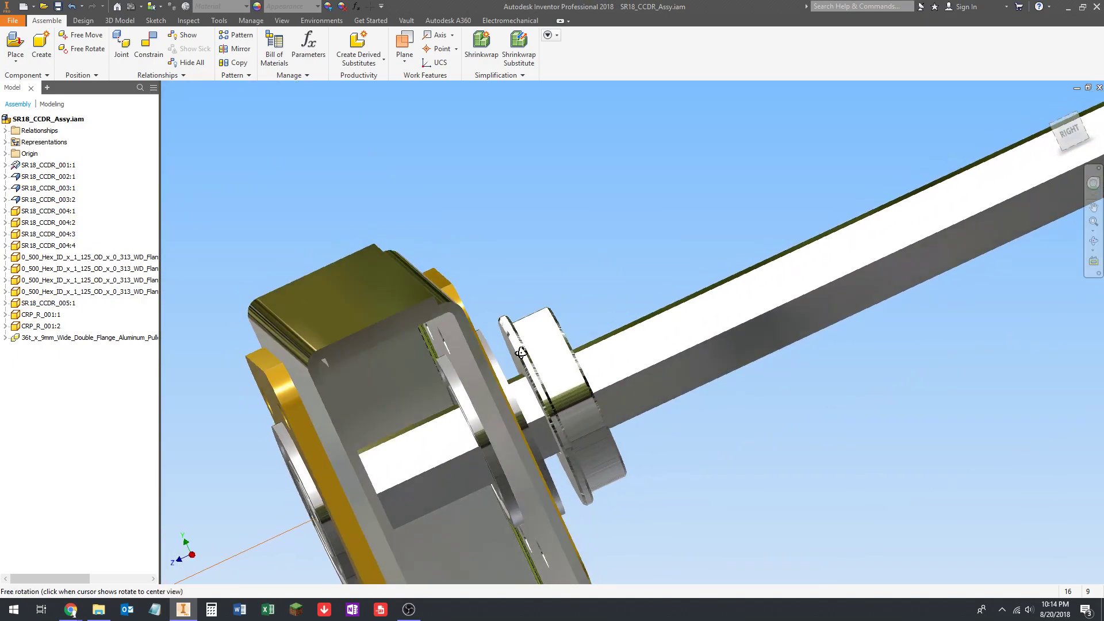
scroll(500, 340, "up", 4)
scroll(515, 313, "up", 4)
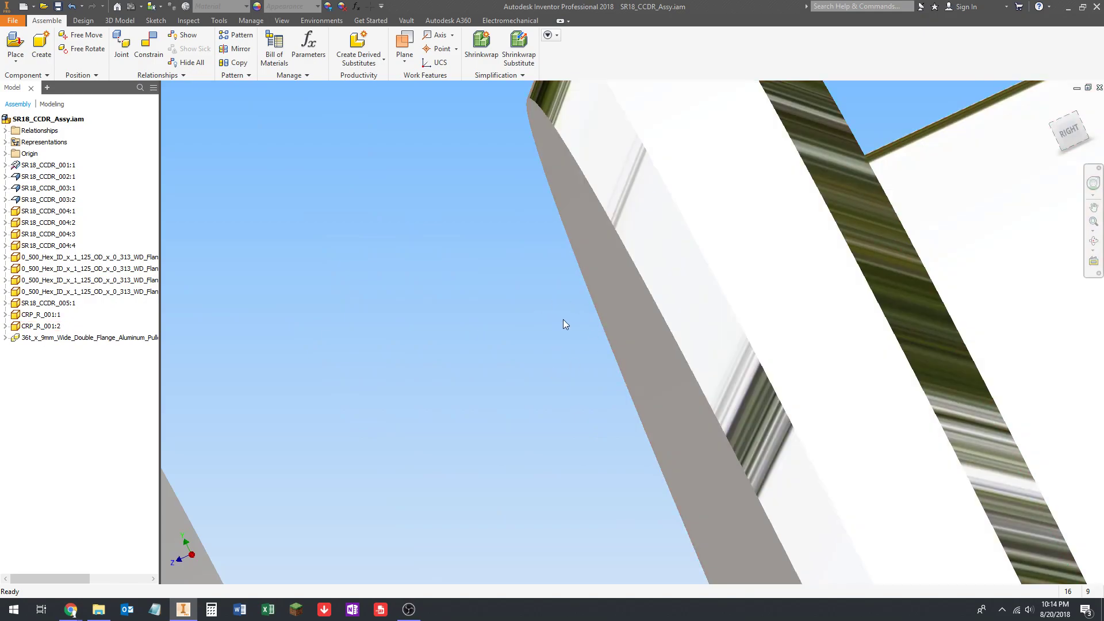
scroll(562, 320, "down", 5)
middle_click_drag(561, 321, 577, 320, "shift")
scroll(577, 320, "up", 3)
scroll(663, 290, "down", 5)
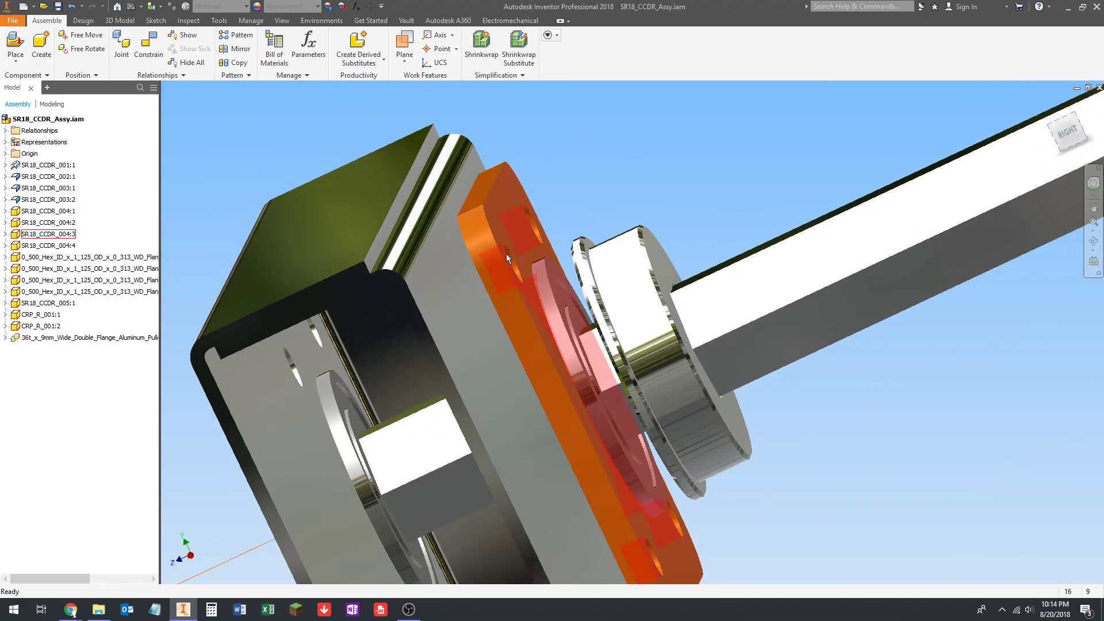
middle_click_drag(506, 254, 406, 291, "shift")
scroll(402, 296, "up", 5)
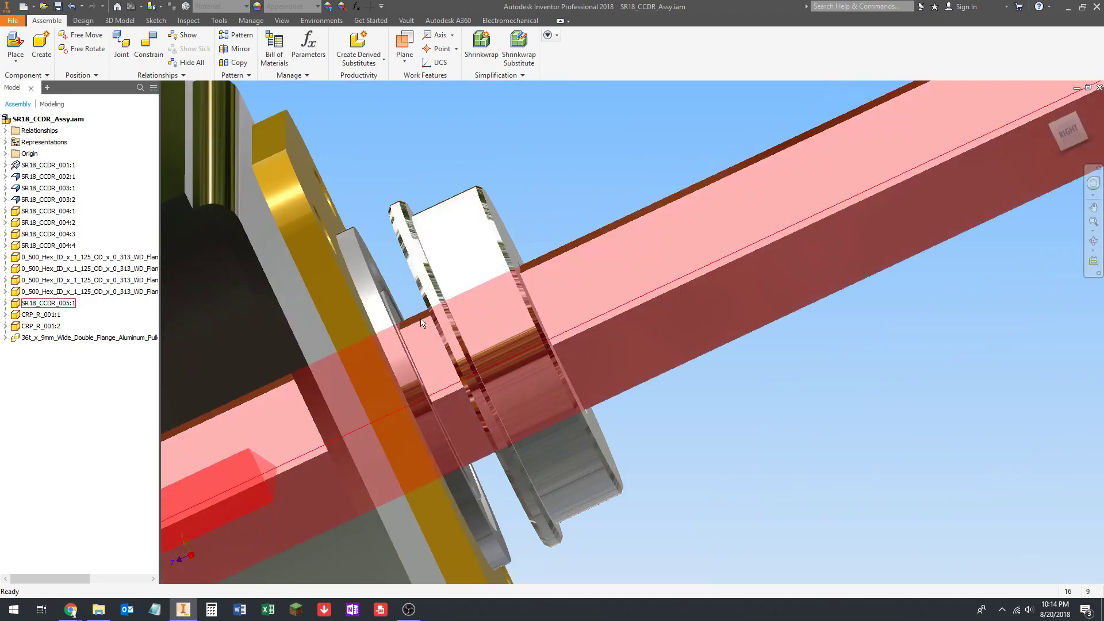
scroll(459, 410, "down", 5)
scroll(391, 381, "up", 2)
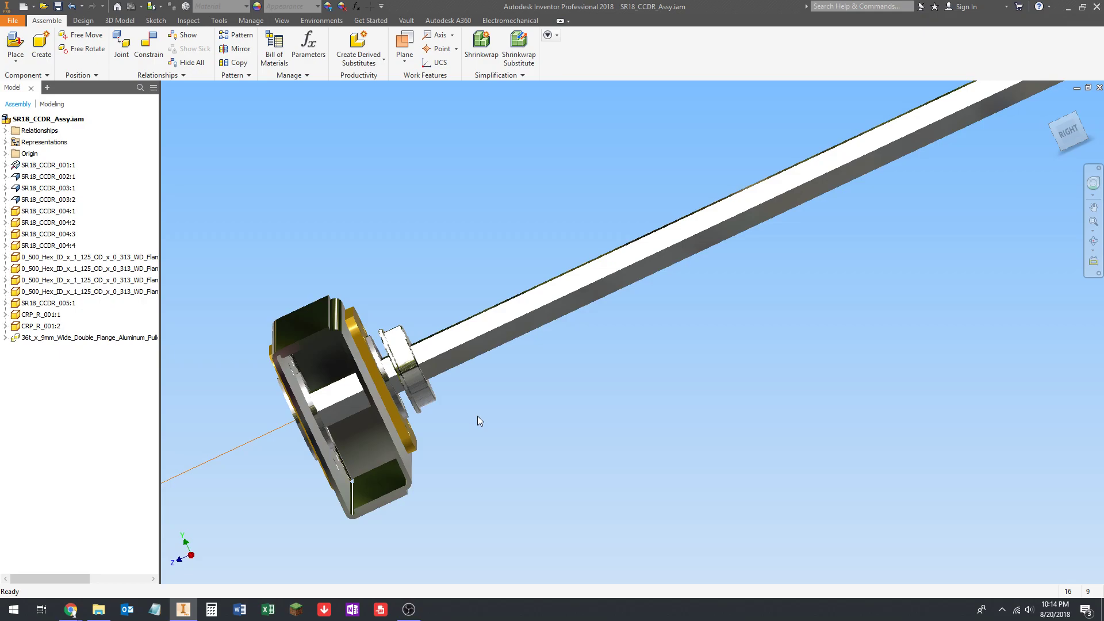
Review the position of CRP_R_001:2 beside its bearing and the full hex shaft between both end tubes
scroll(478, 416, "up", 8)
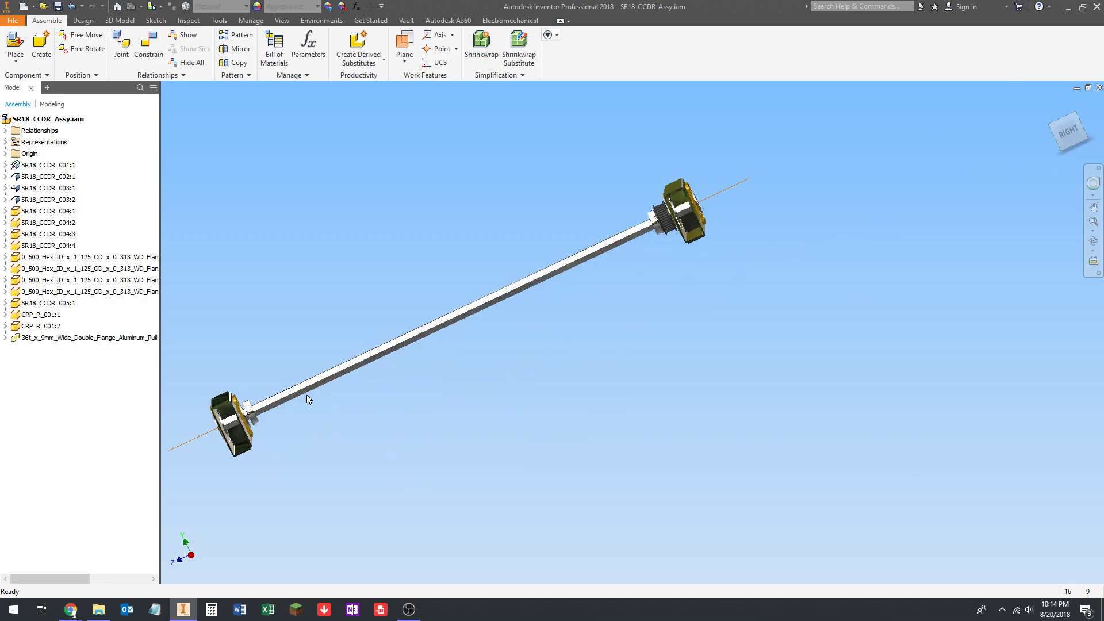
scroll(309, 399, "down", 8)
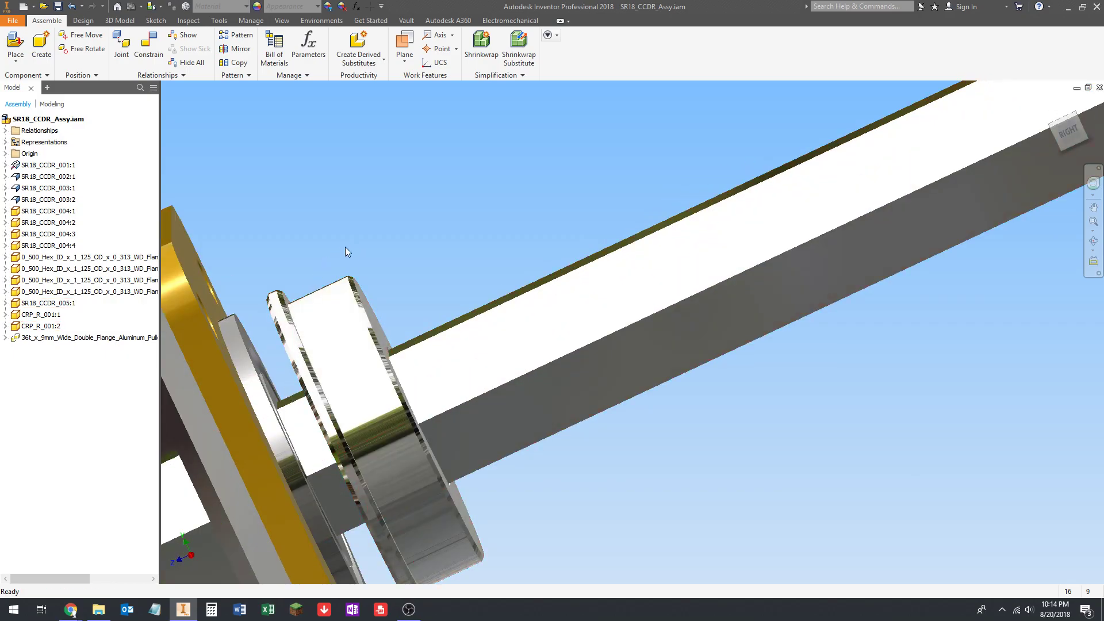
scroll(387, 249, "up", 3)
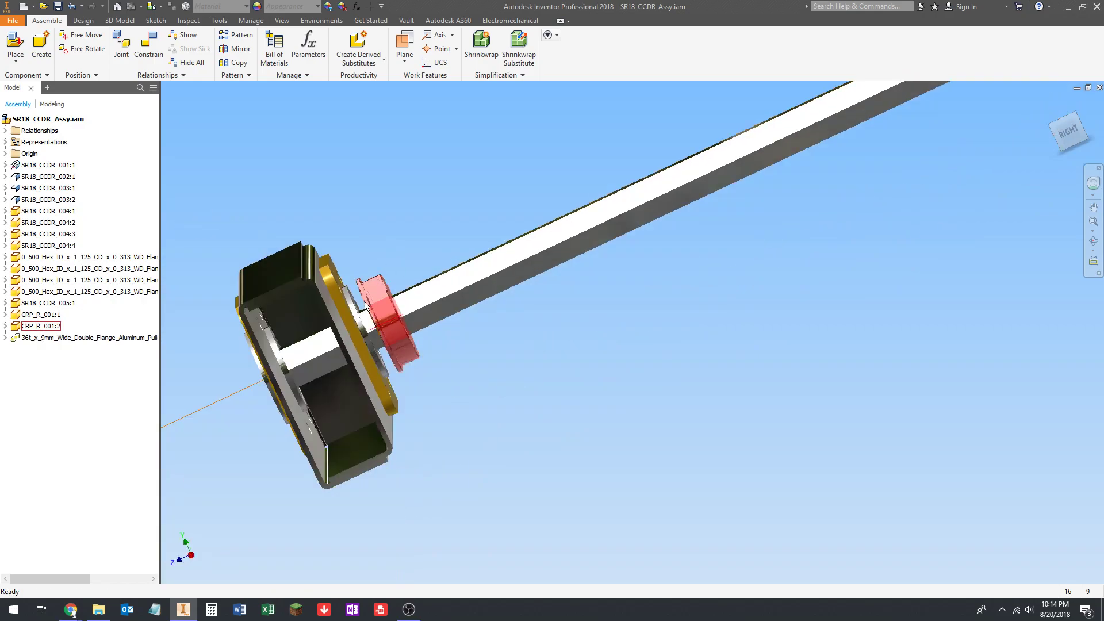
scroll(362, 296, "down", 5)
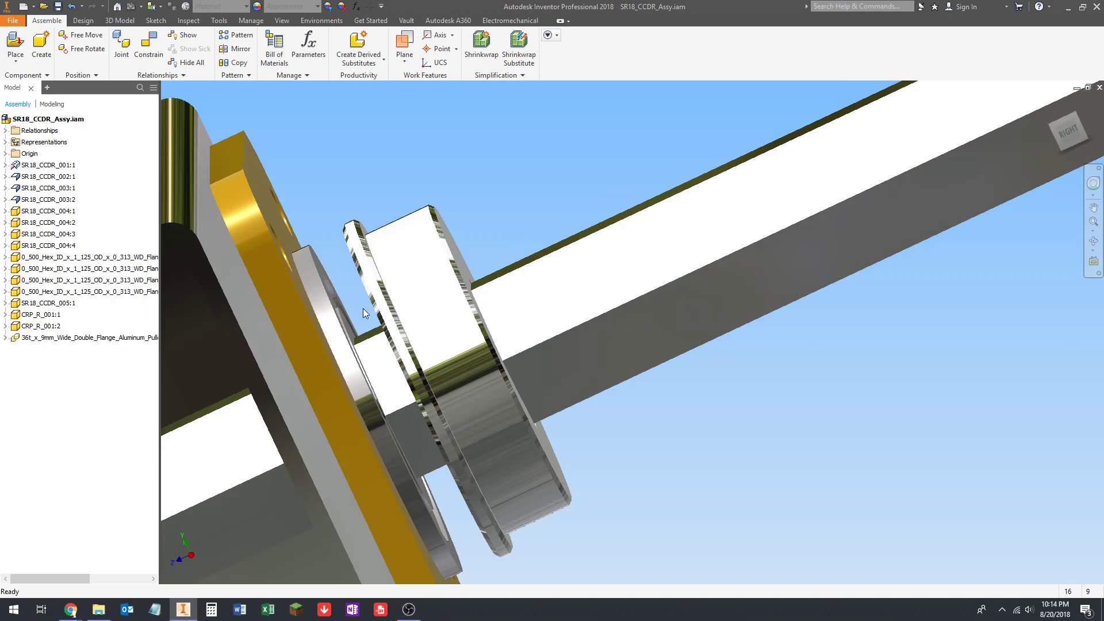
scroll(364, 308, "up", 5)
middle_click_drag(413, 310, 413, 332)
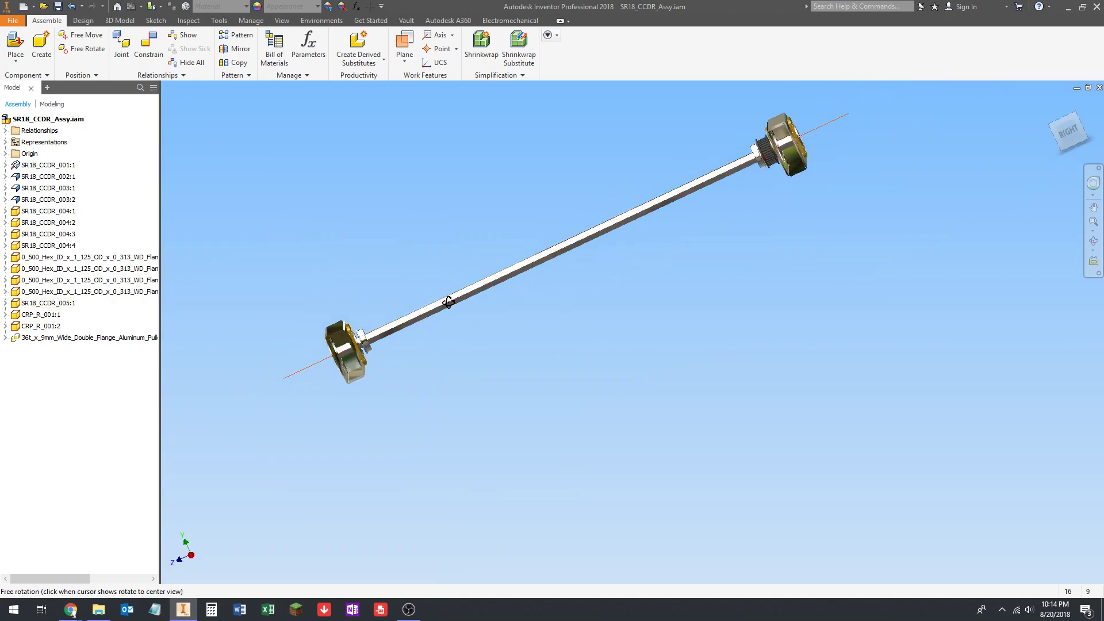
middle_click_drag(446, 298, 472, 326, "shift")
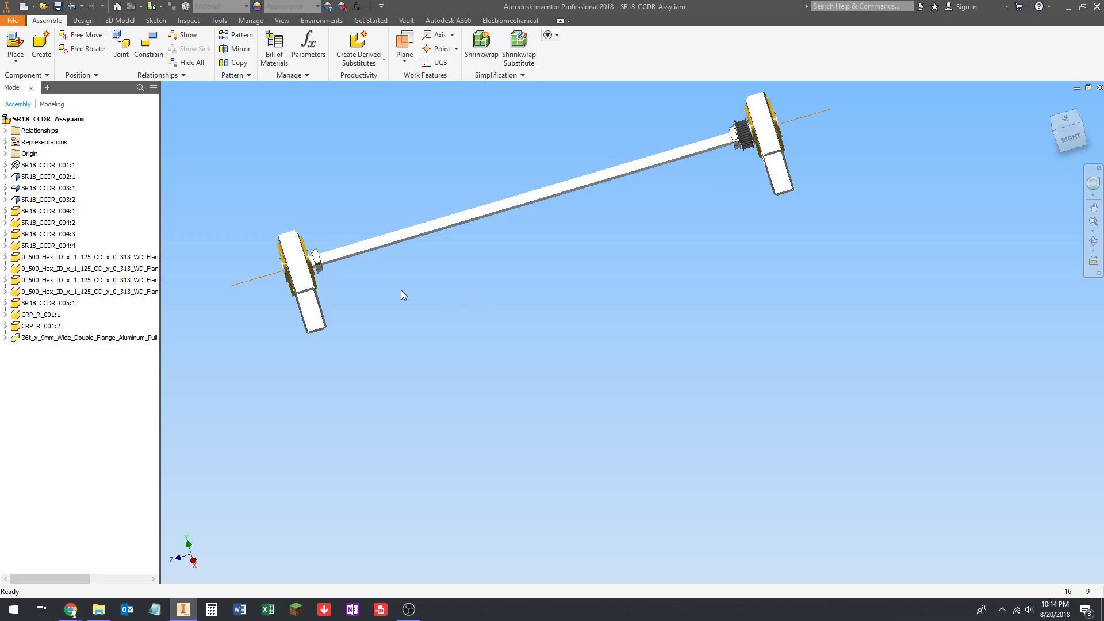
middle_click_drag(274, 277, 288, 346)
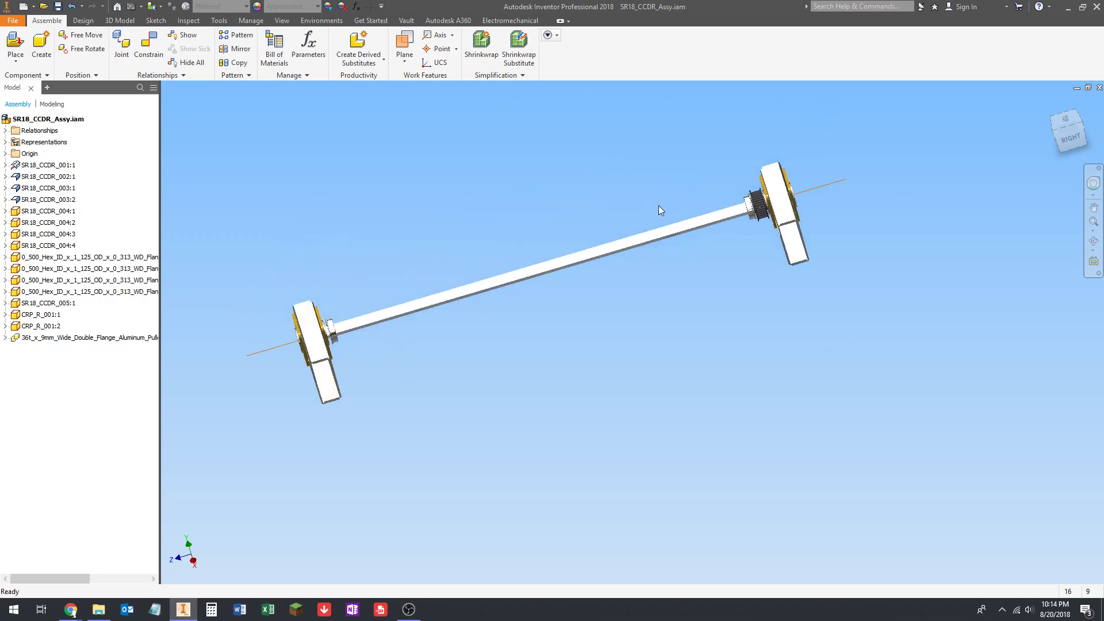
Inspect the end tube SR18_CCDR_003:2, its bearing plates and CRP_R_001:2 in side view, comparing them with the opposite shaft end
left_click(325, 386)
scroll(339, 296, "up", 5)
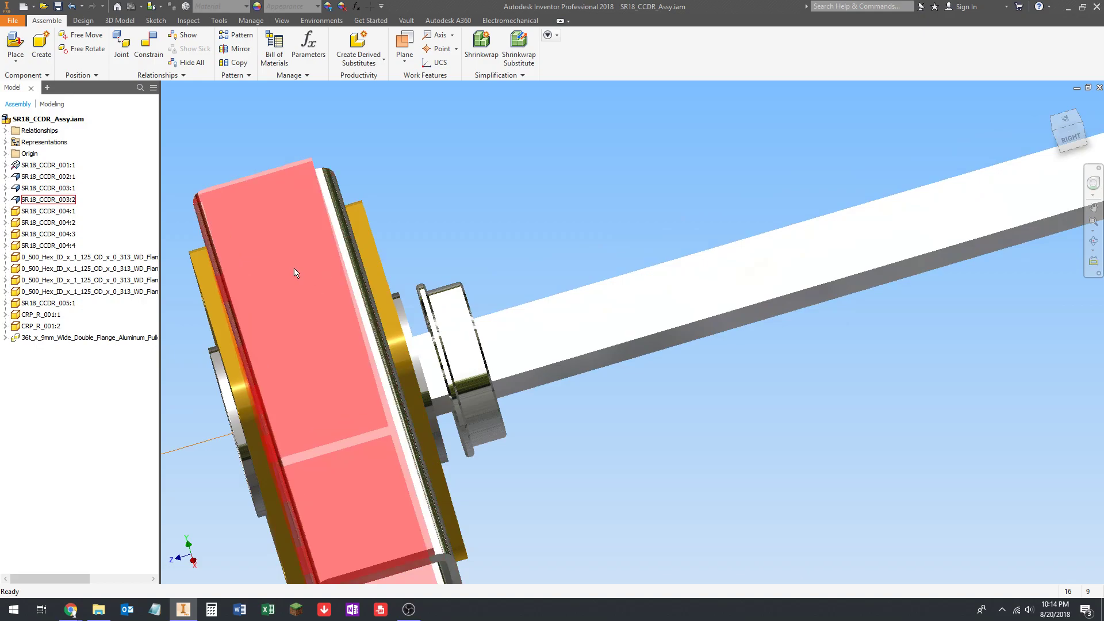
scroll(294, 268, "down", 5)
mouse_move(337, 252)
middle_mouse_down()
mouse_move(414, 192)
mouse_move(351, 241)
middle_mouse_up()
scroll(316, 230, "up", 6)
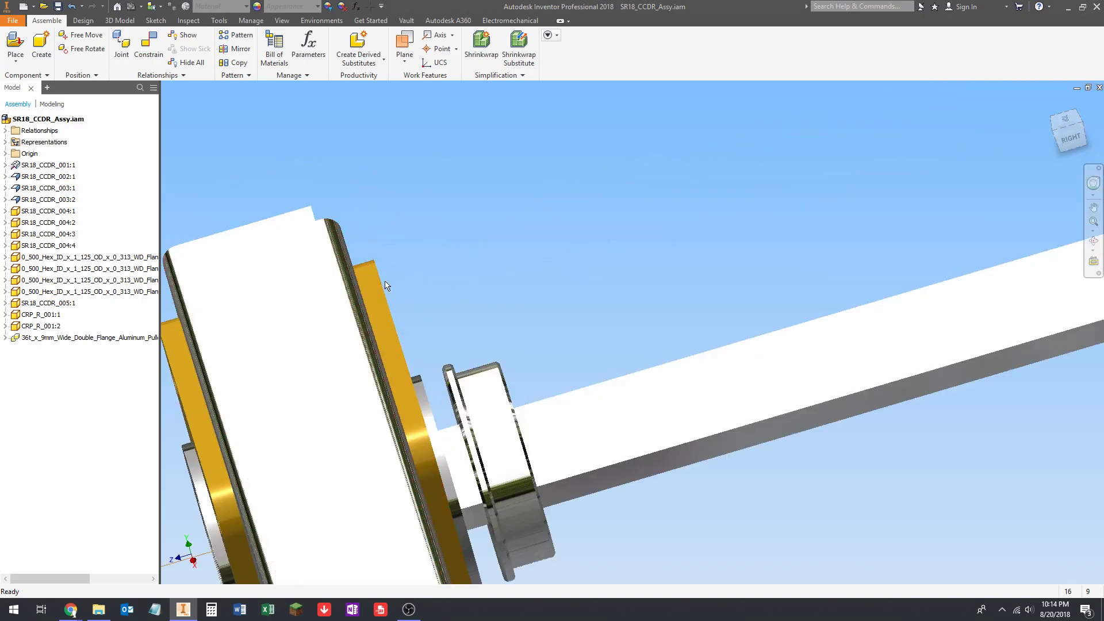
scroll(385, 286, "down", 5)
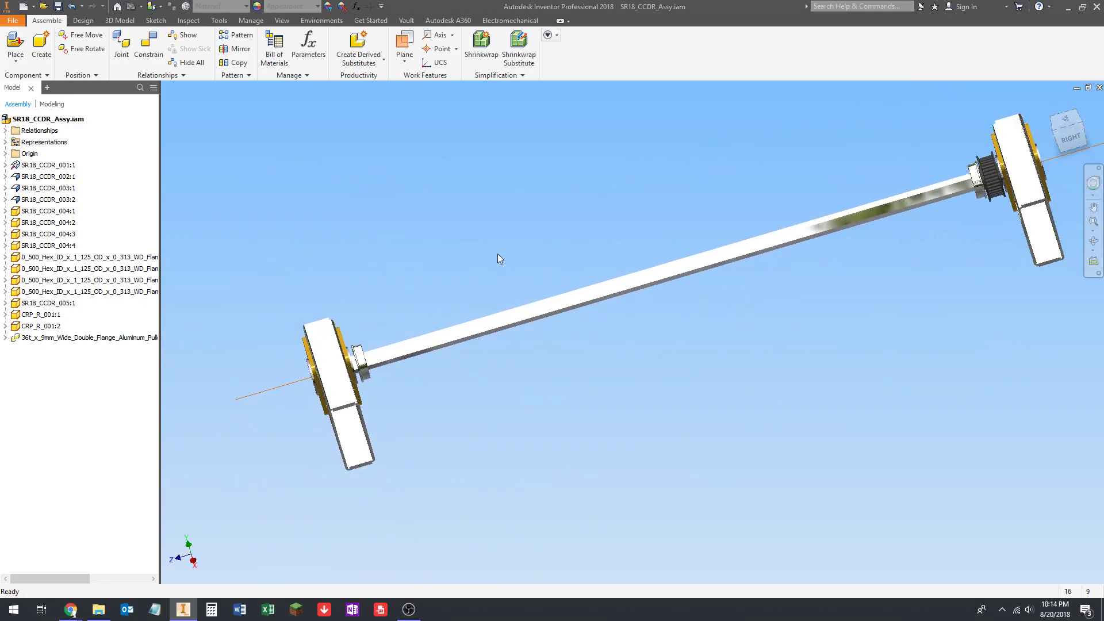
scroll(345, 366, "up", 5)
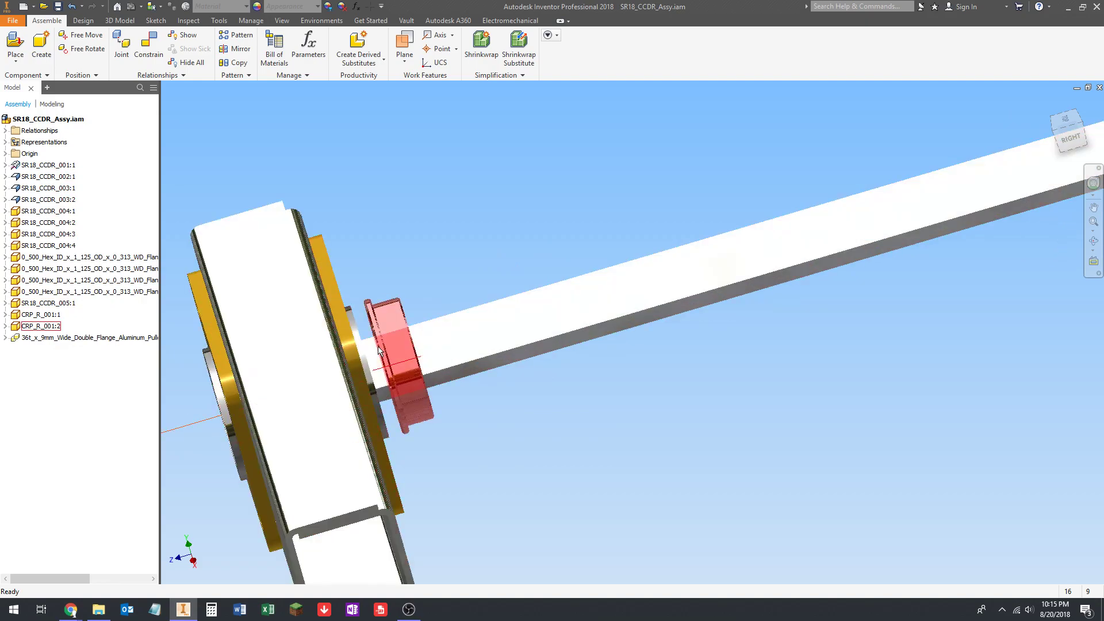
scroll(373, 348, "down", 2)
middle_click_drag(373, 349, 348, 365)
scroll(348, 367, "down", 4)
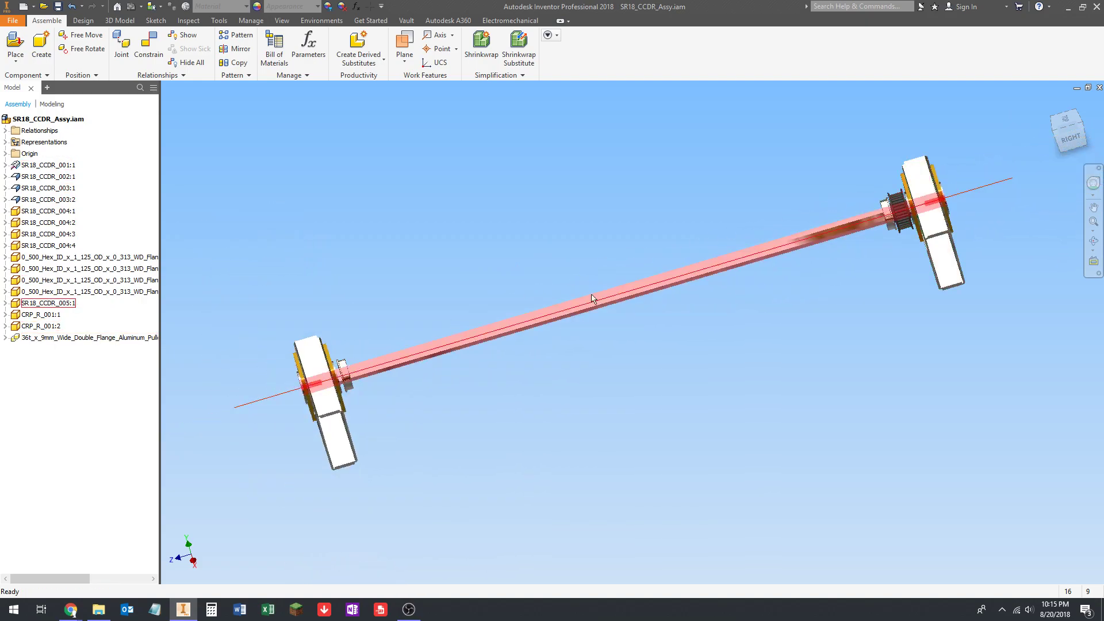
scroll(331, 377, "up", 4)
scroll(331, 377, "down", 4)
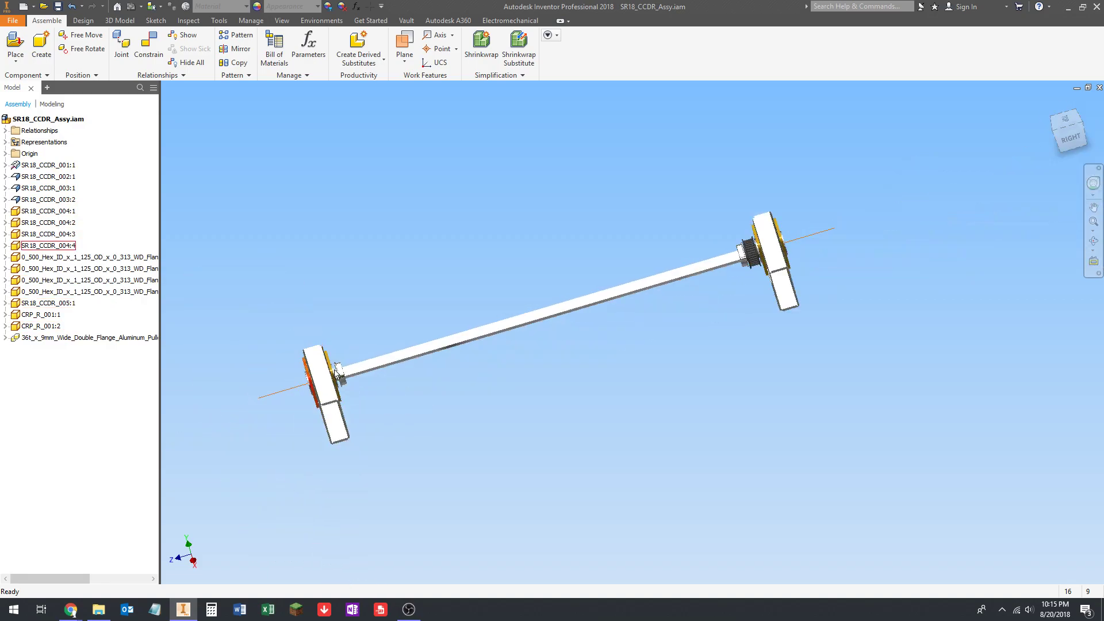
scroll(785, 225, "up", 4)
scroll(777, 222, "down", 4)
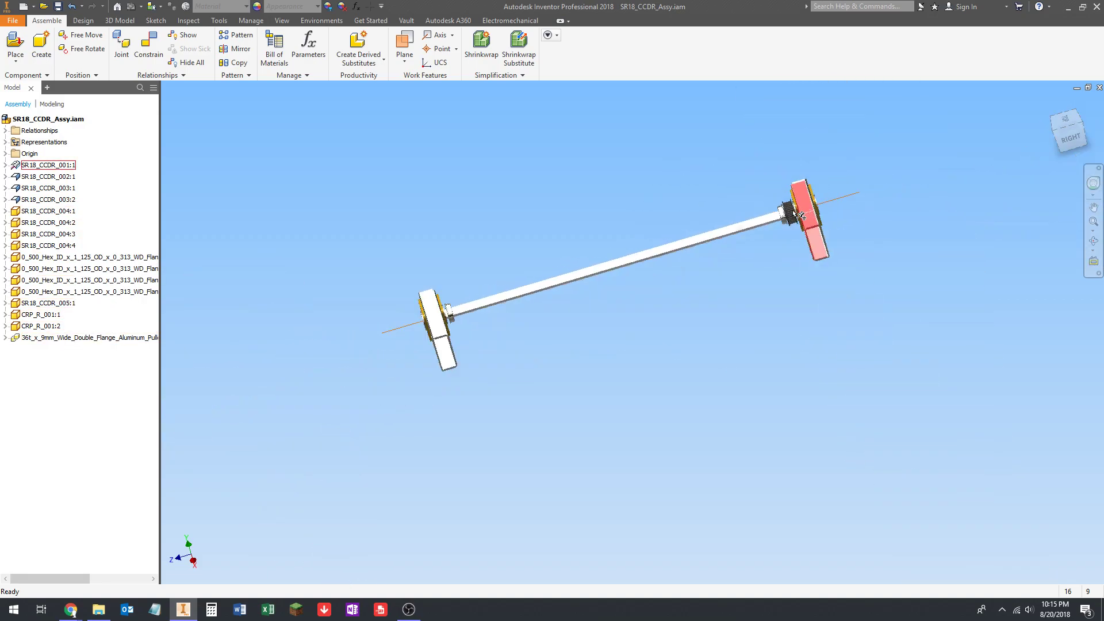
scroll(398, 277, "up", 4)
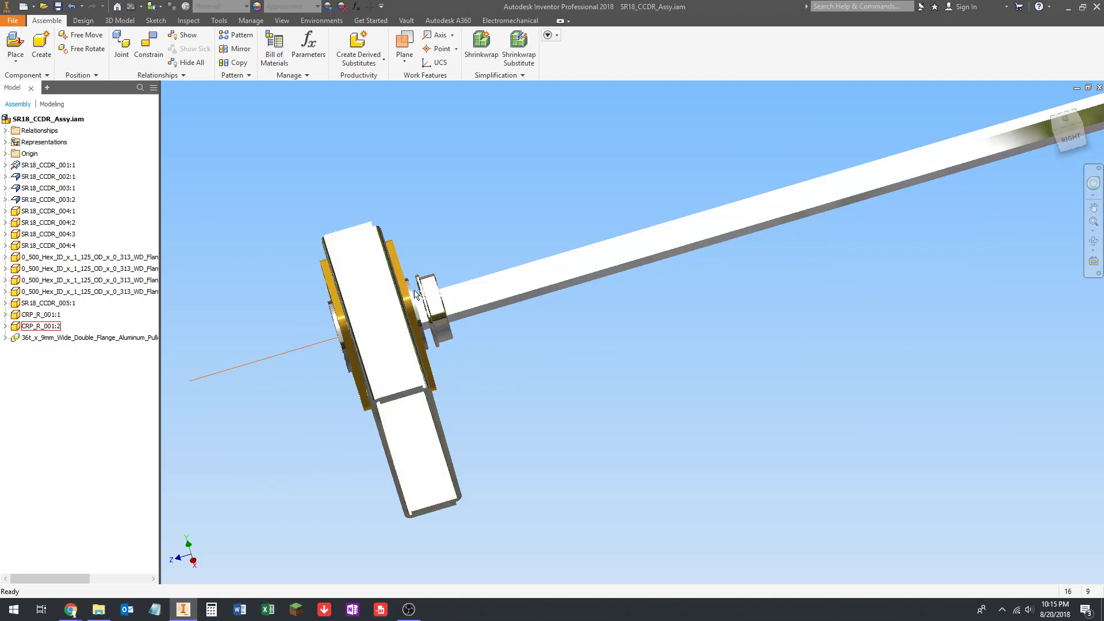
Compare the 36t pulley's mounting at one shaft end with the exposed shaft between the bearing and CRP_R_001:2 at the other
scroll(470, 309, "down", 3)
scroll(428, 344, "down", 4)
middle_click_drag(470, 309, 510, 328)
scroll(604, 289, "up", 7)
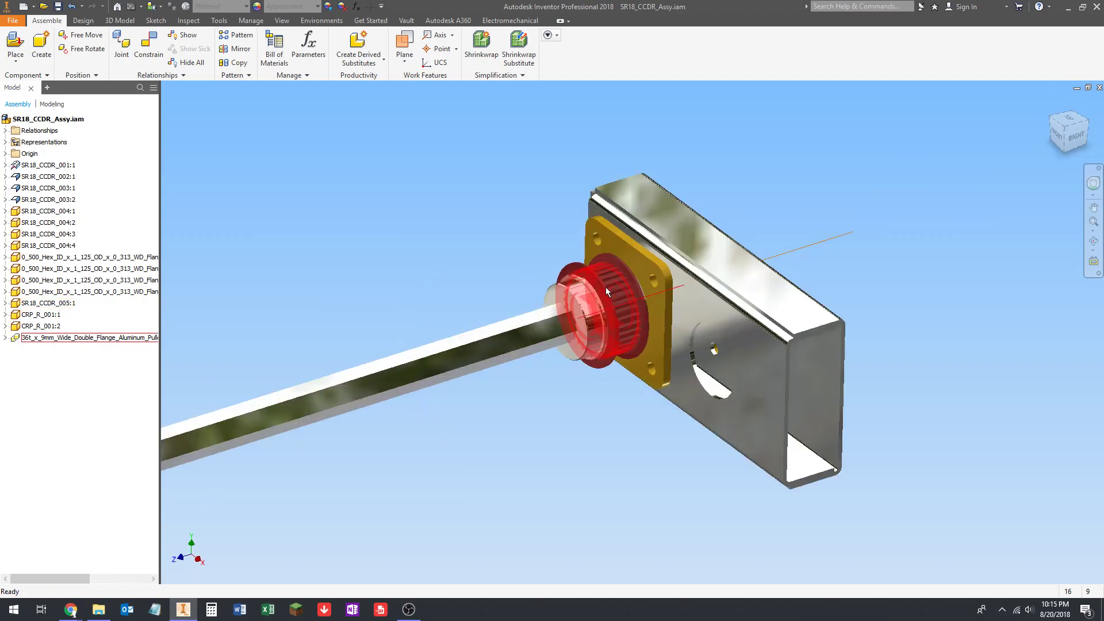
scroll(603, 319, "down", 6)
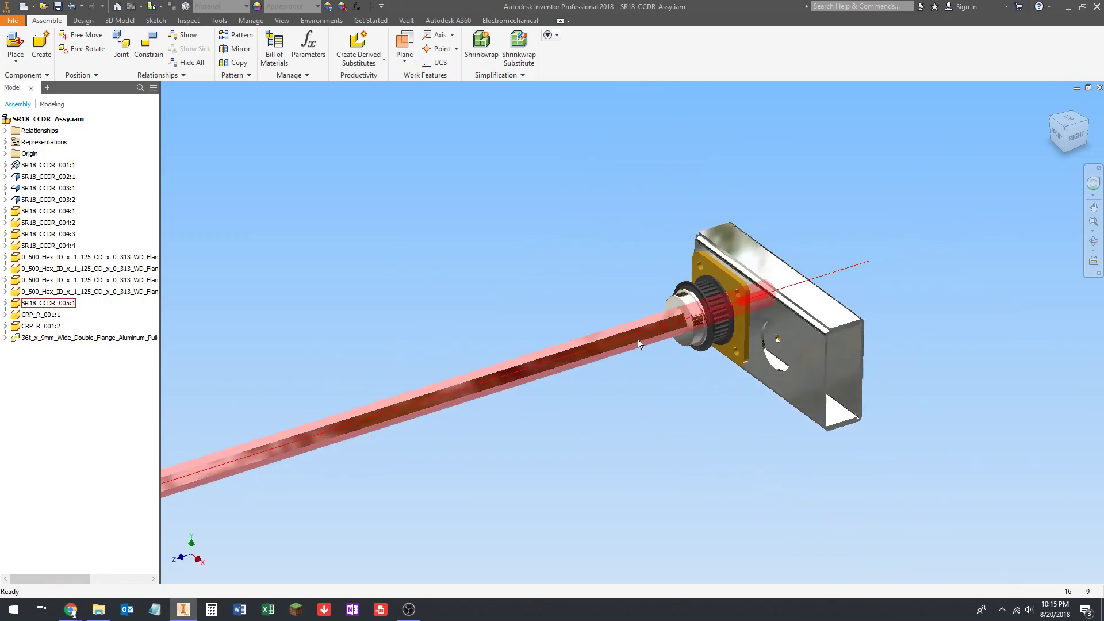
middle_click_drag(606, 324, 411, 365, "shift")
scroll(420, 365, "up", 6)
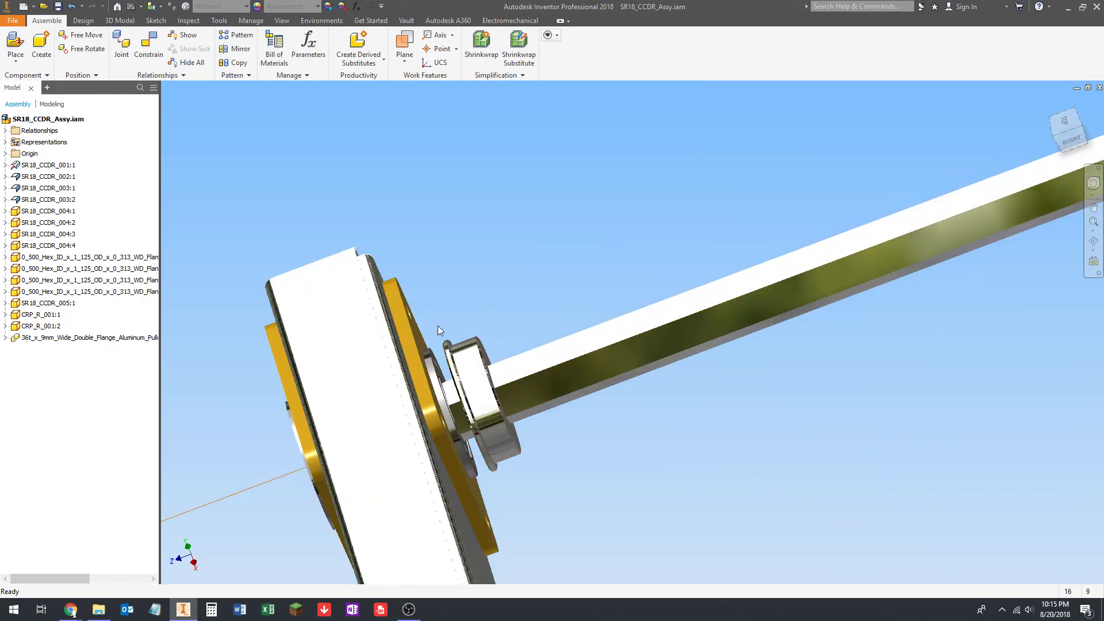
scroll(437, 325, "down", 2)
scroll(438, 326, "down", 1)
scroll(443, 340, "up", 4)
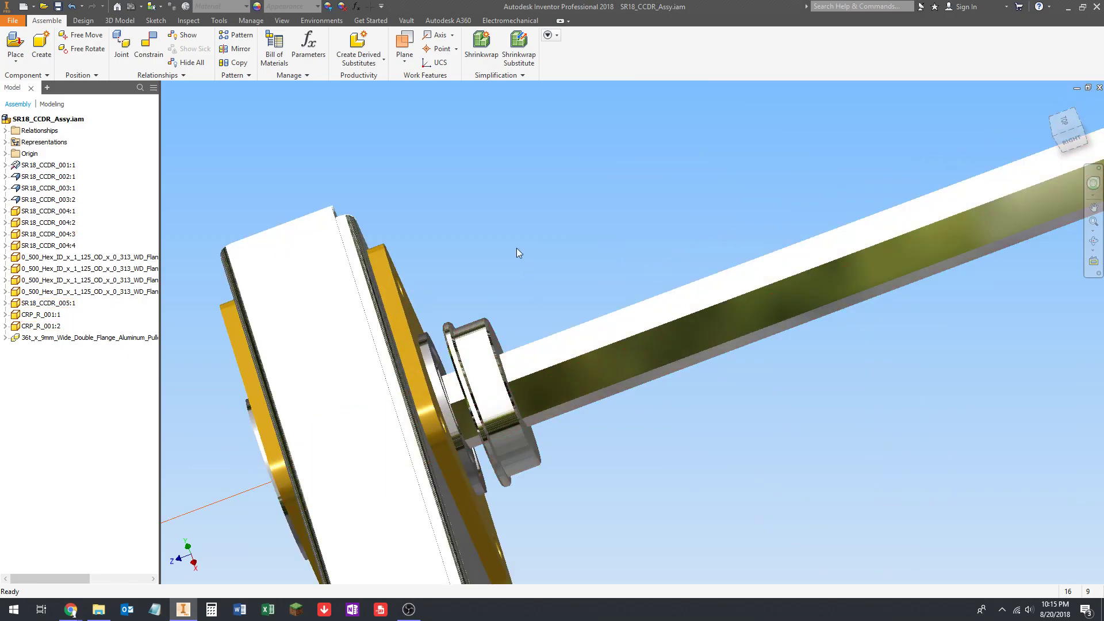
scroll(445, 379, "up", 3)
scroll(432, 386, "down", 5)
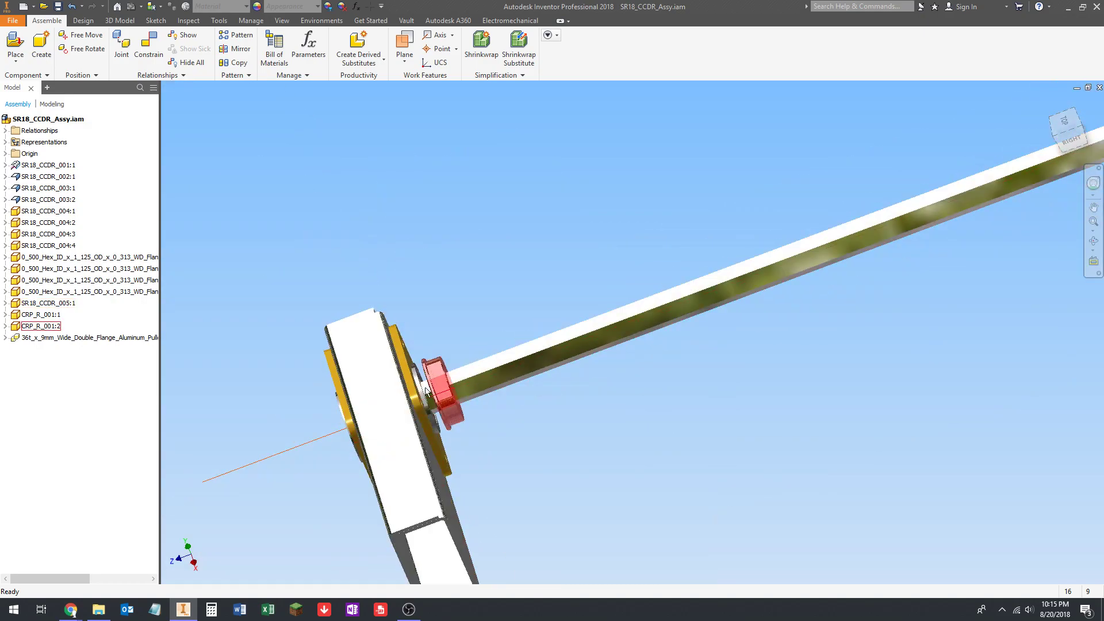
scroll(426, 390, "down", 5)
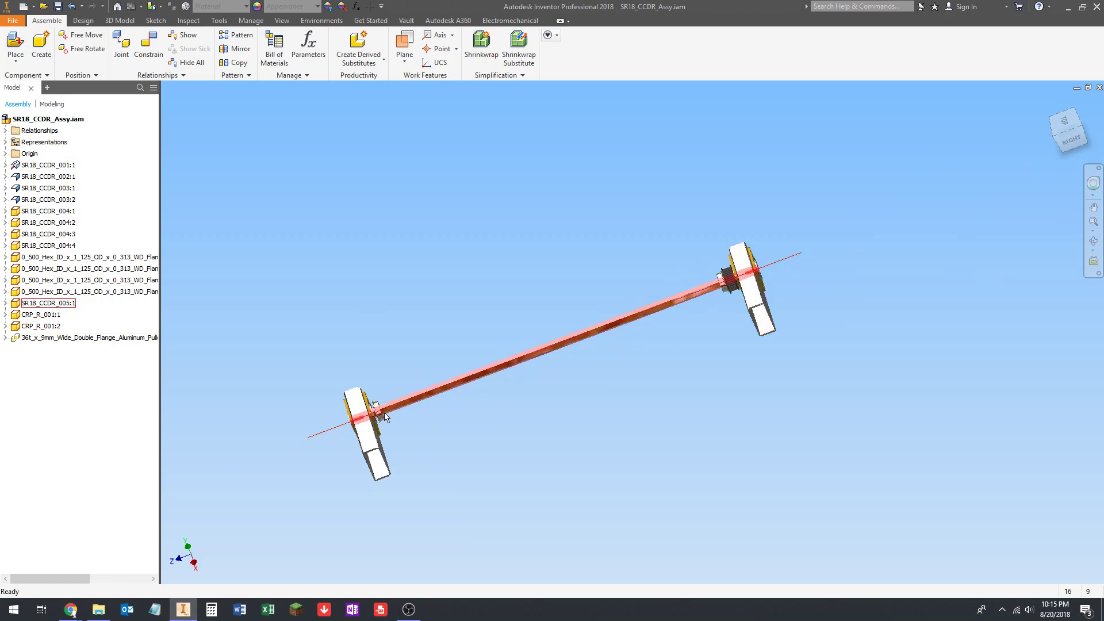
scroll(386, 417, "up", 6)
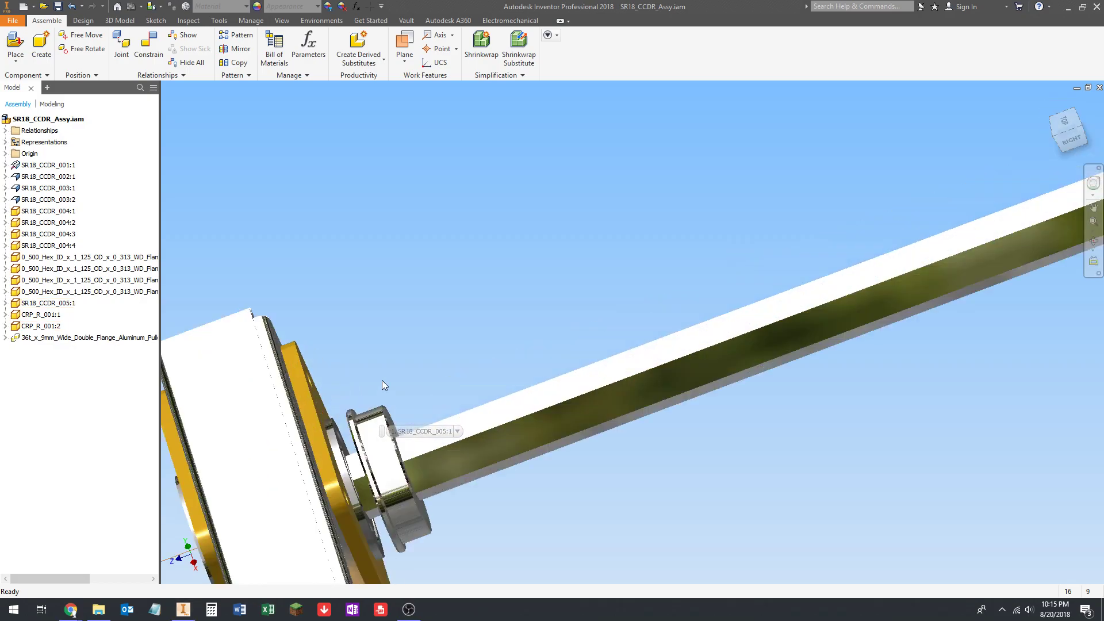
scroll(368, 360, "down", 8)
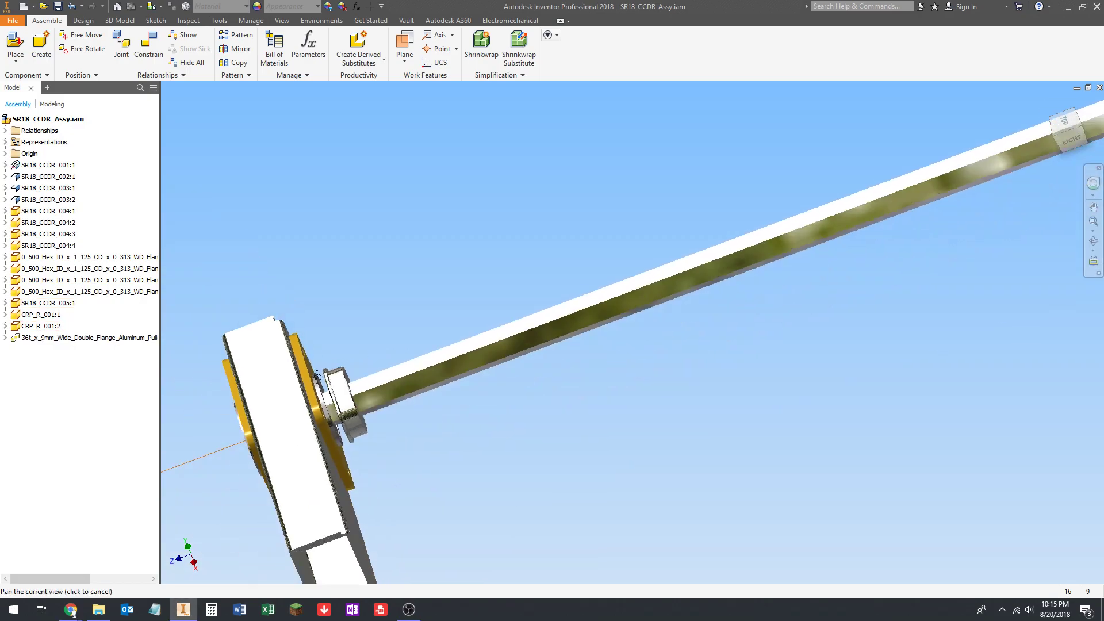
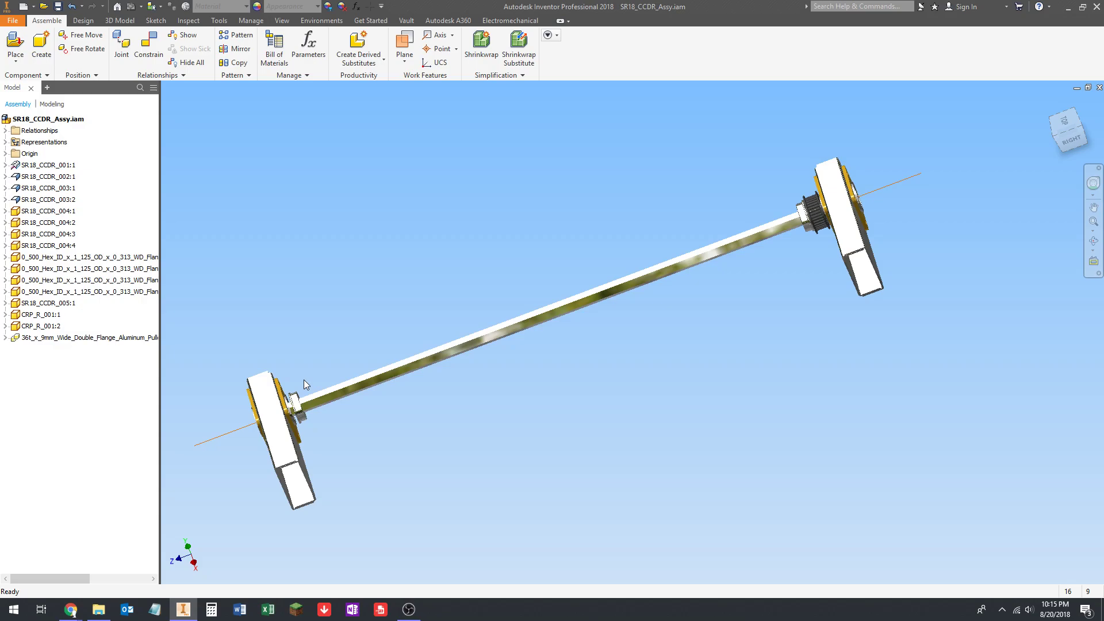
Inspect the 36t pulley's fit between CRP_R_001:1 and the bearing plate at the pulley end of the shaft
scroll(299, 384, "up", 6)
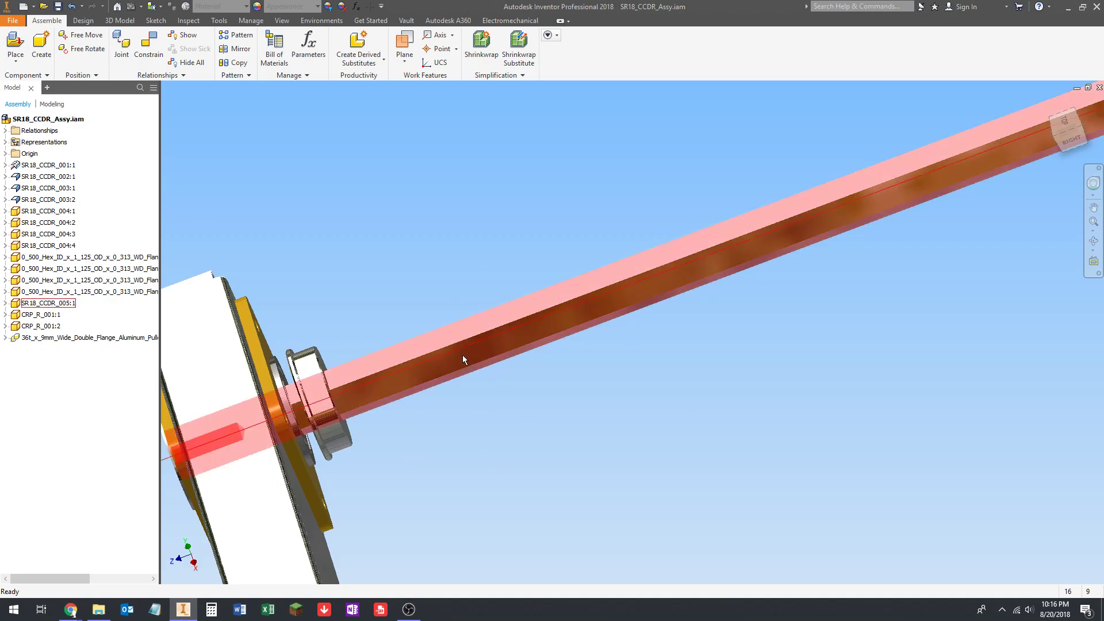
scroll(460, 382, "up", 5)
middle_click_drag(497, 354, 466, 383)
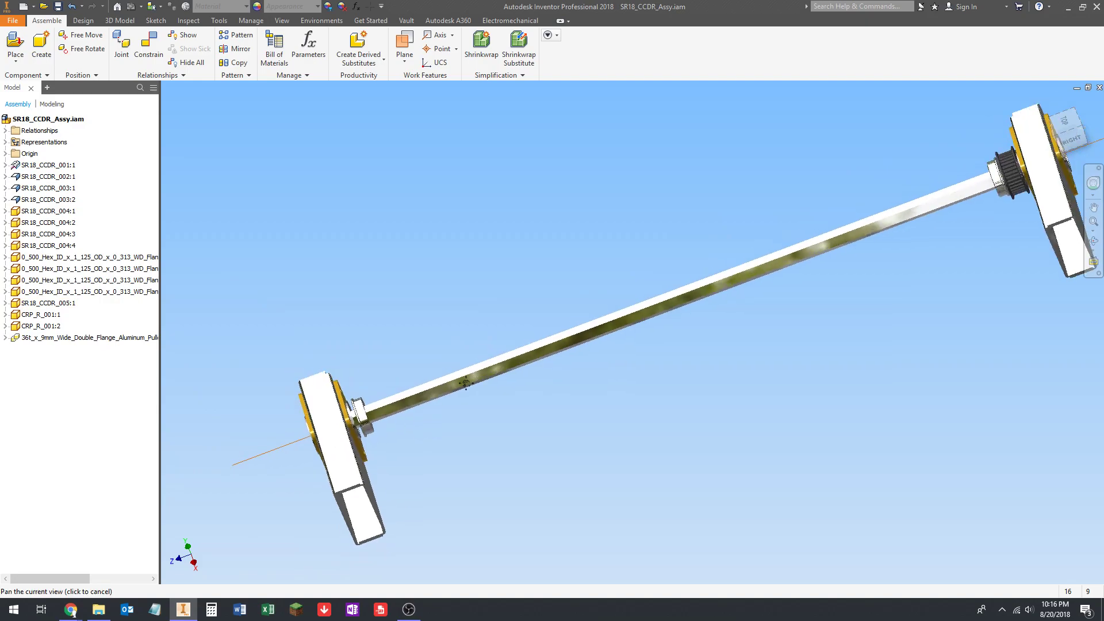
scroll(466, 384, "down", 2)
scroll(806, 256, "up", 5)
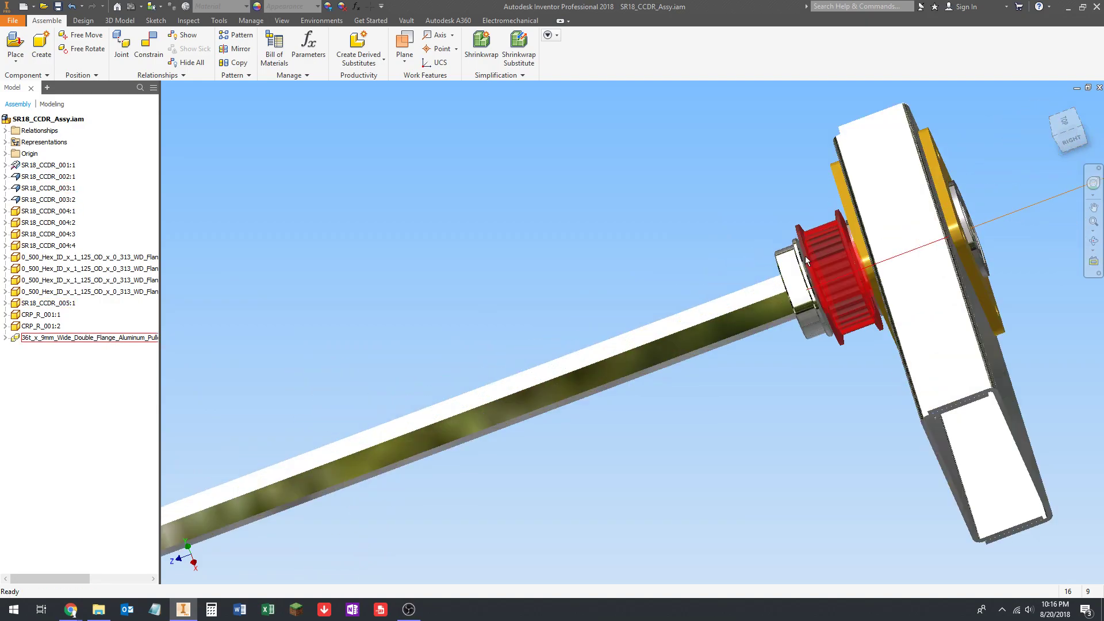
scroll(805, 256, "up", 4)
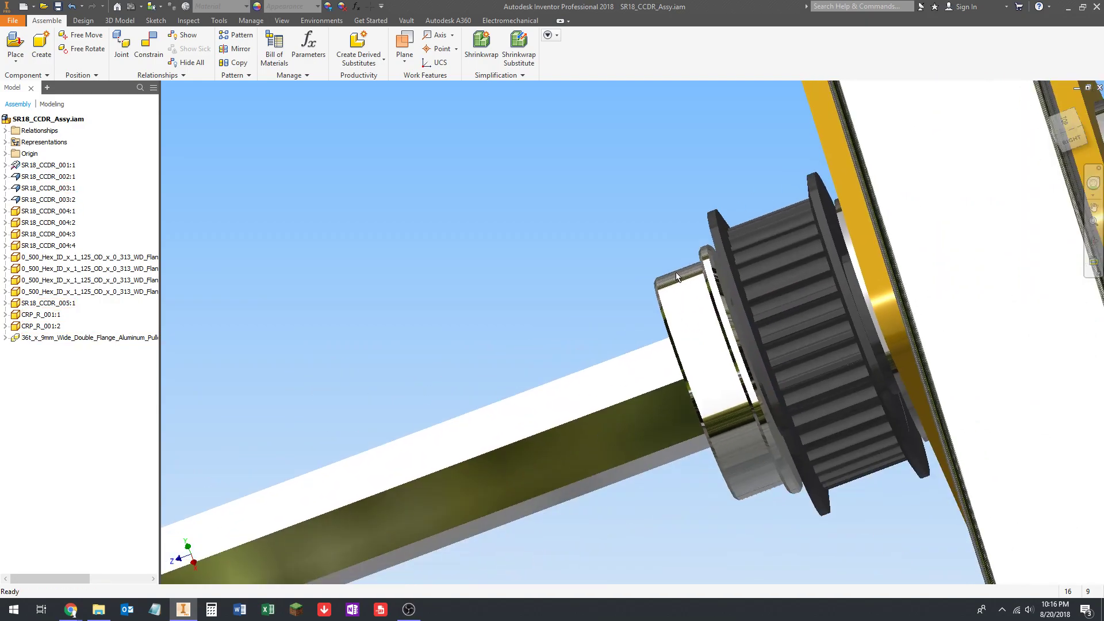
scroll(676, 278, "down", 6)
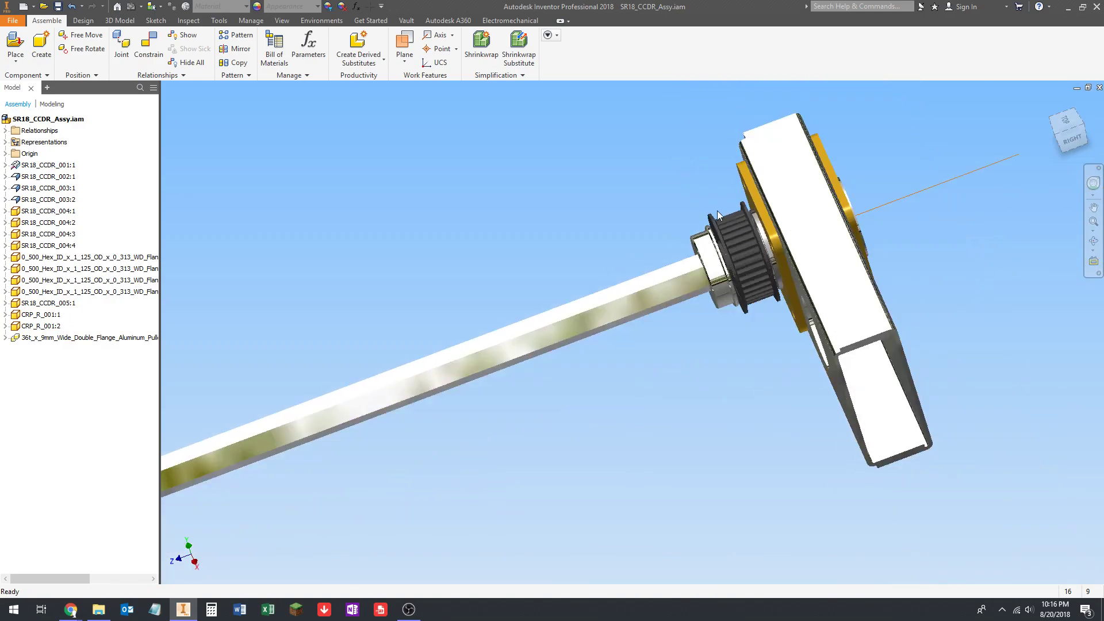
middle_click_drag(717, 211, 707, 232, "shift")
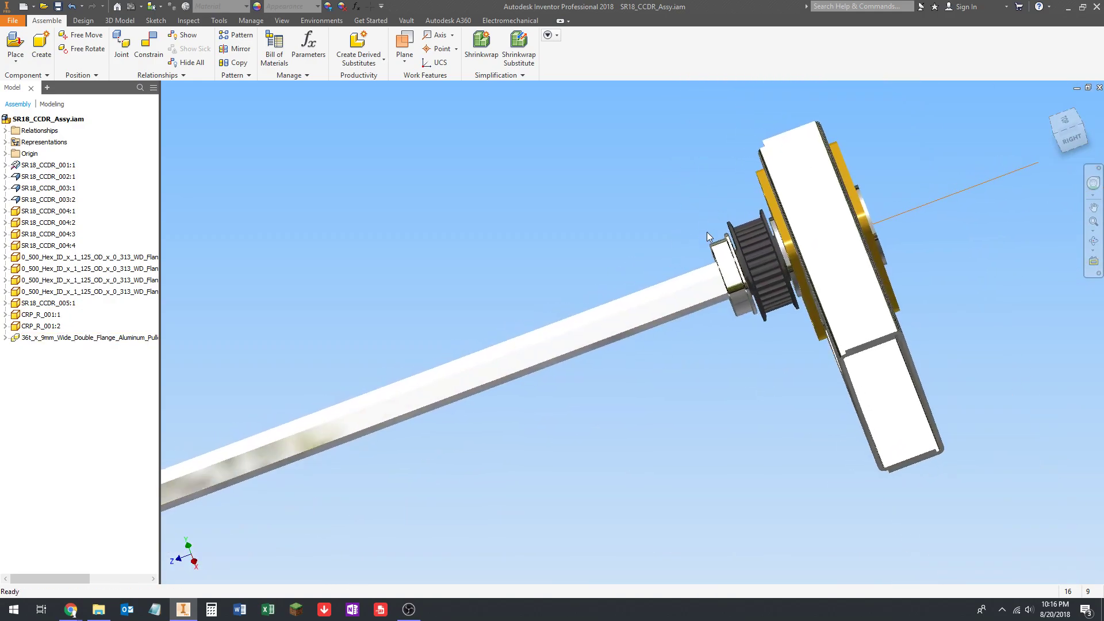
Examine the gap between CRP_R_001:2 and the flanged bearing at the shaft end without the pulley
scroll(747, 215, "down", 6)
scroll(516, 321, "up", 3)
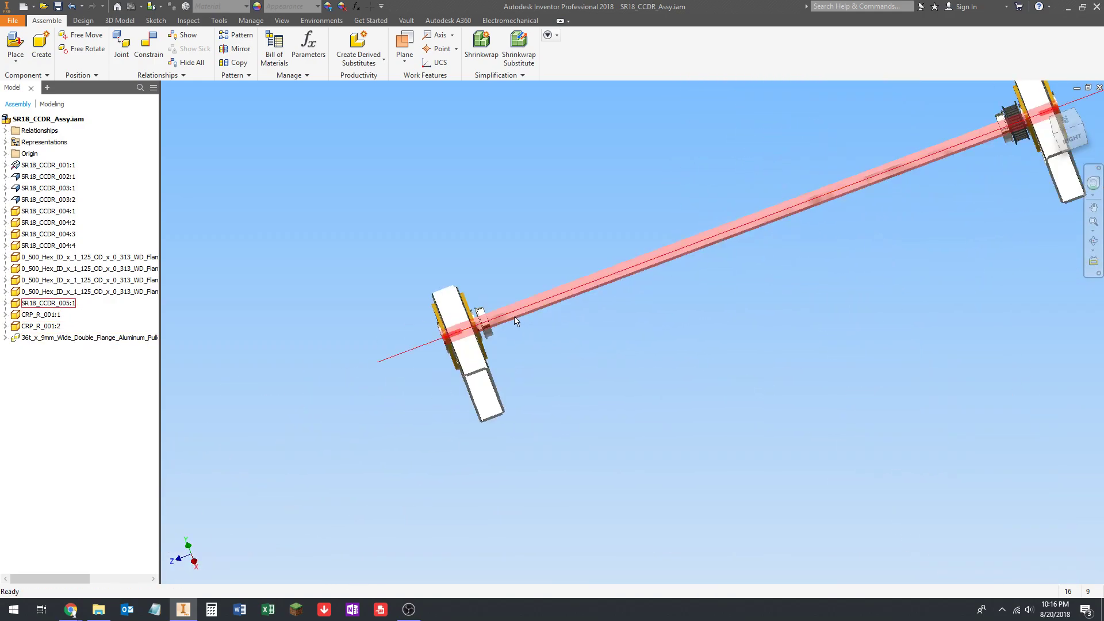
scroll(445, 304, "up", 3)
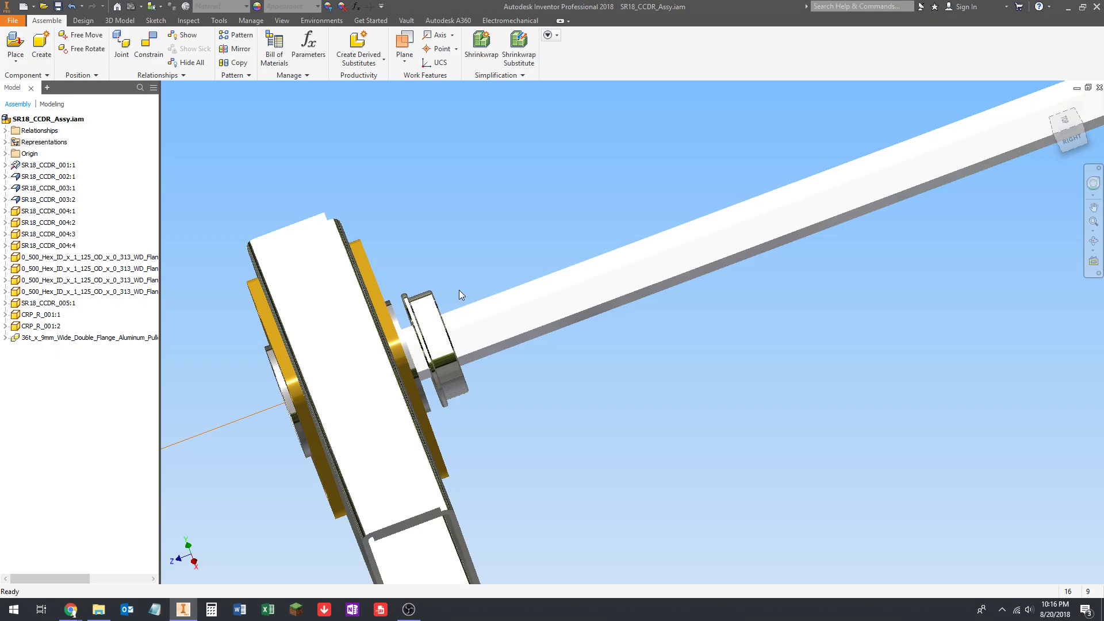
scroll(459, 289, "down", 4)
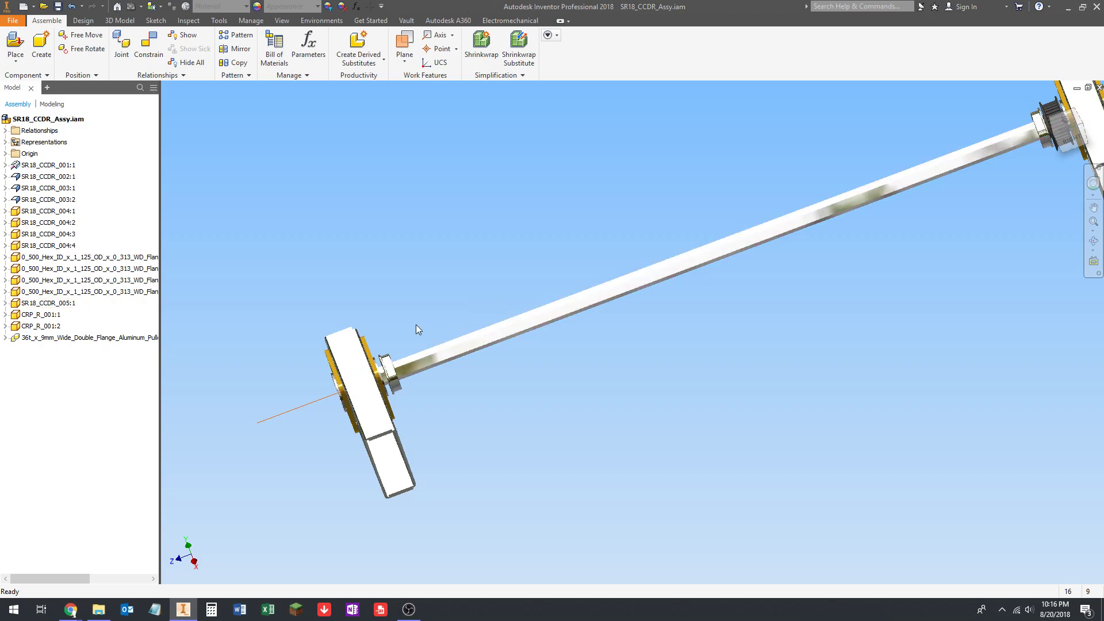
scroll(377, 339, "up", 4)
middle_click_drag(353, 402, 390, 364)
scroll(391, 364, "down", 2)
scroll(394, 379, "up", 5)
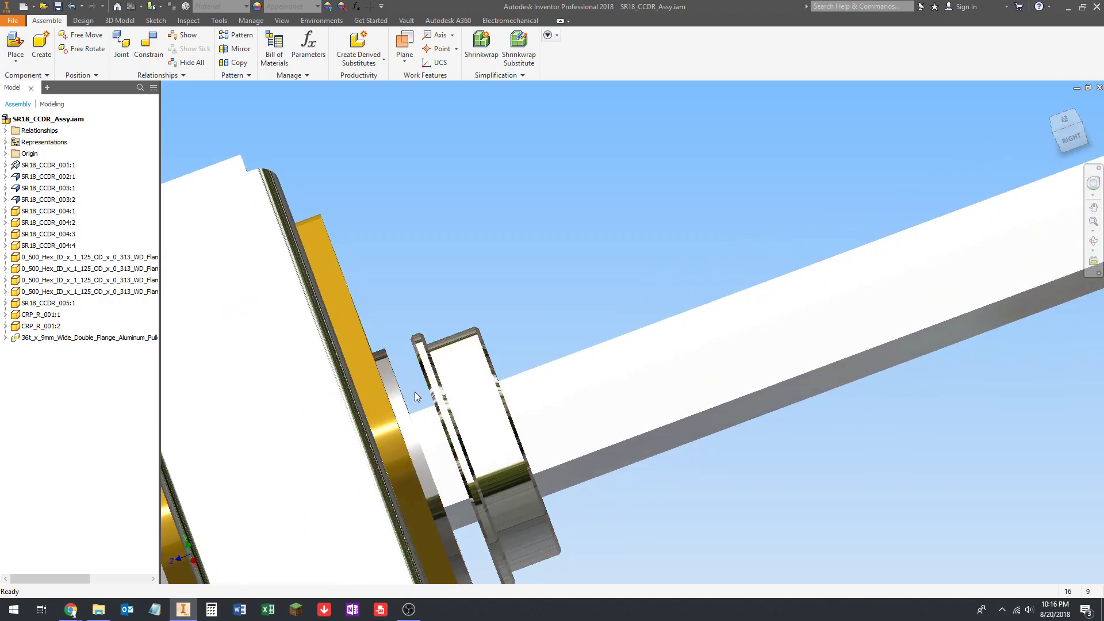
scroll(412, 398, "down", 5)
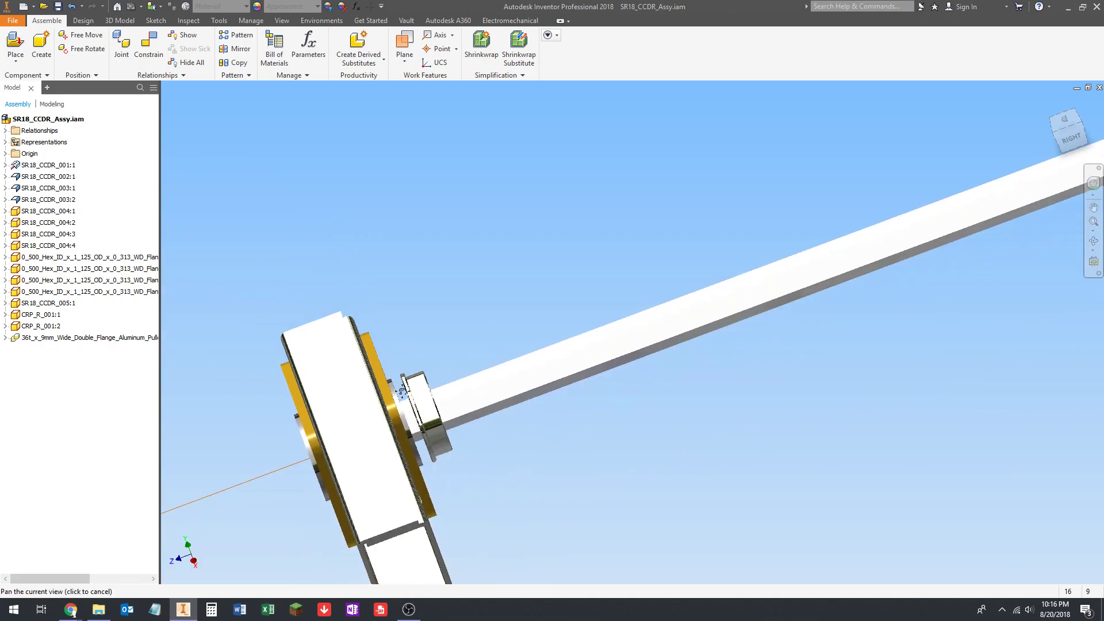
scroll(410, 381, "up", 5)
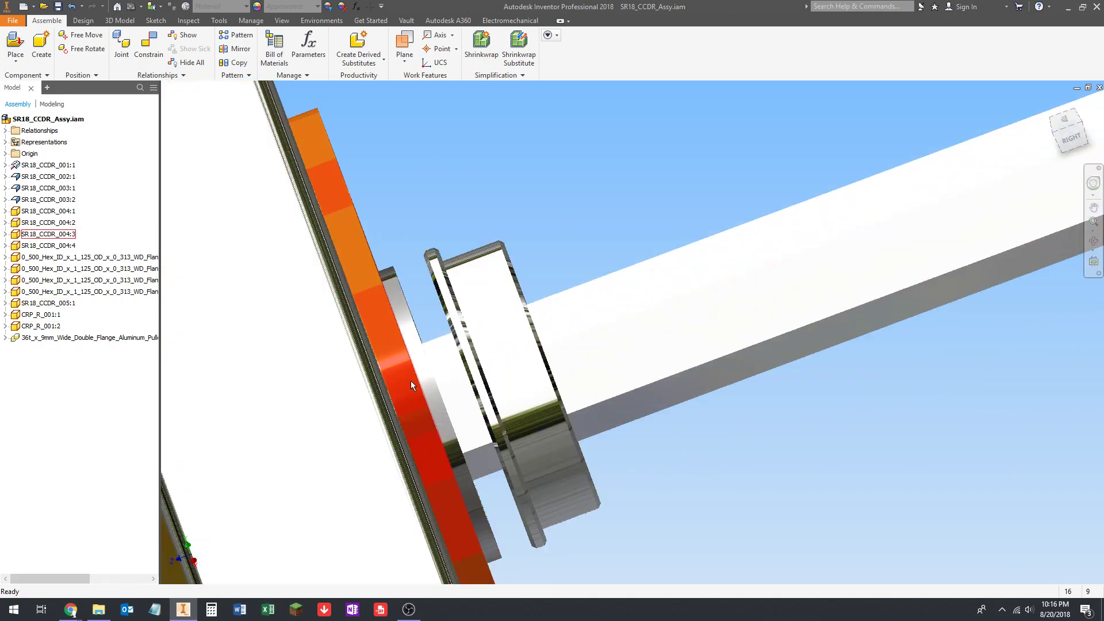
scroll(427, 308, "down", 5)
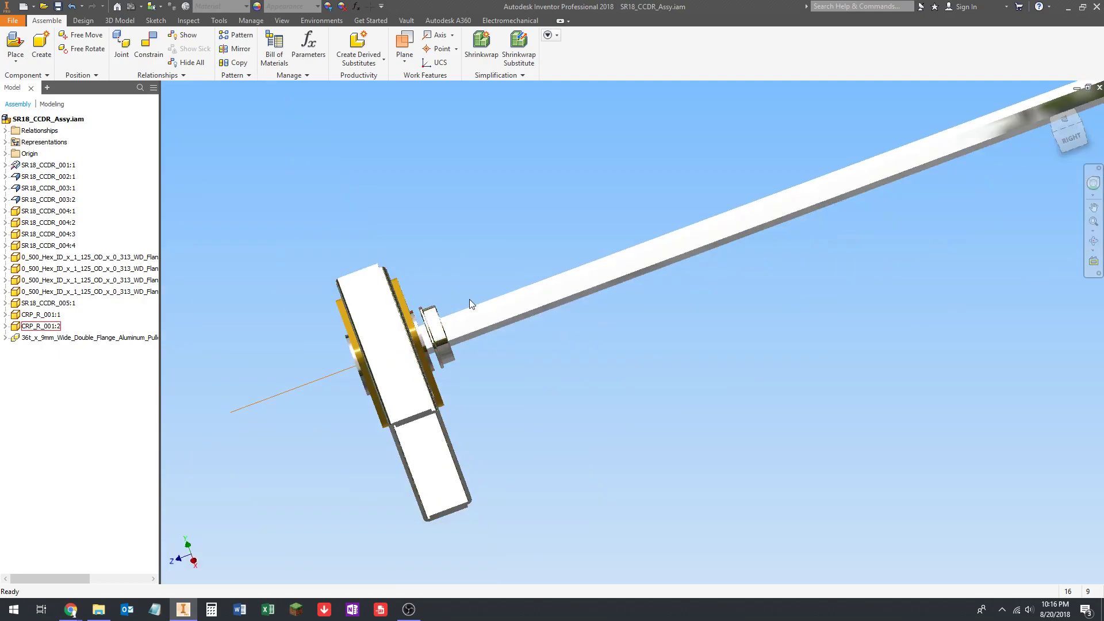
scroll(433, 300, "up", 5)
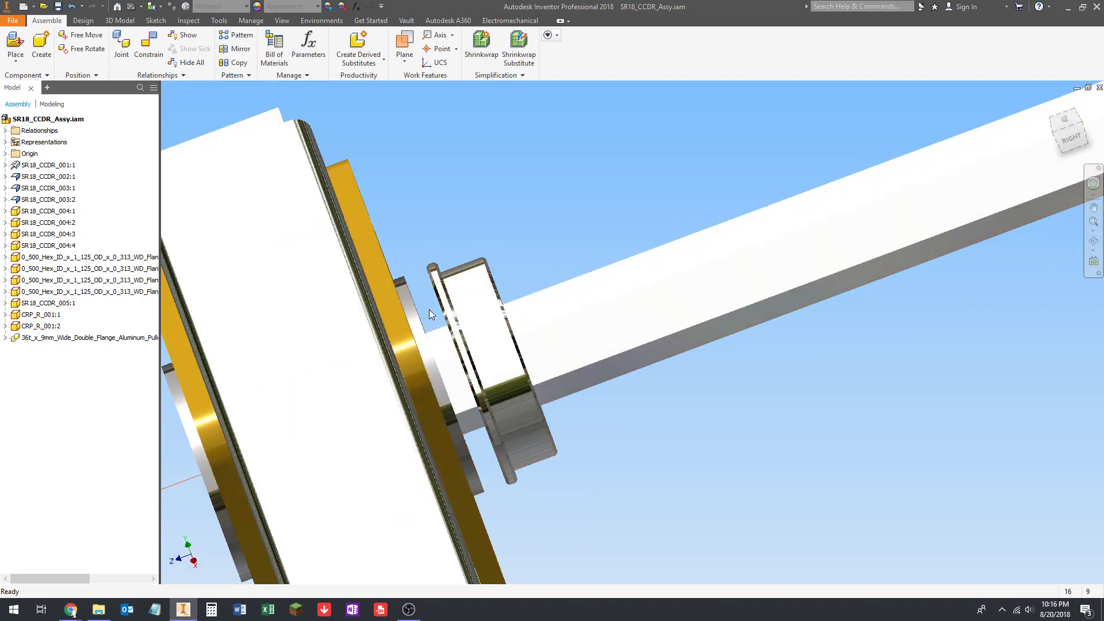
scroll(429, 309, "down", 3)
middle_click_drag(429, 301, 399, 326)
scroll(400, 326, "down", 6)
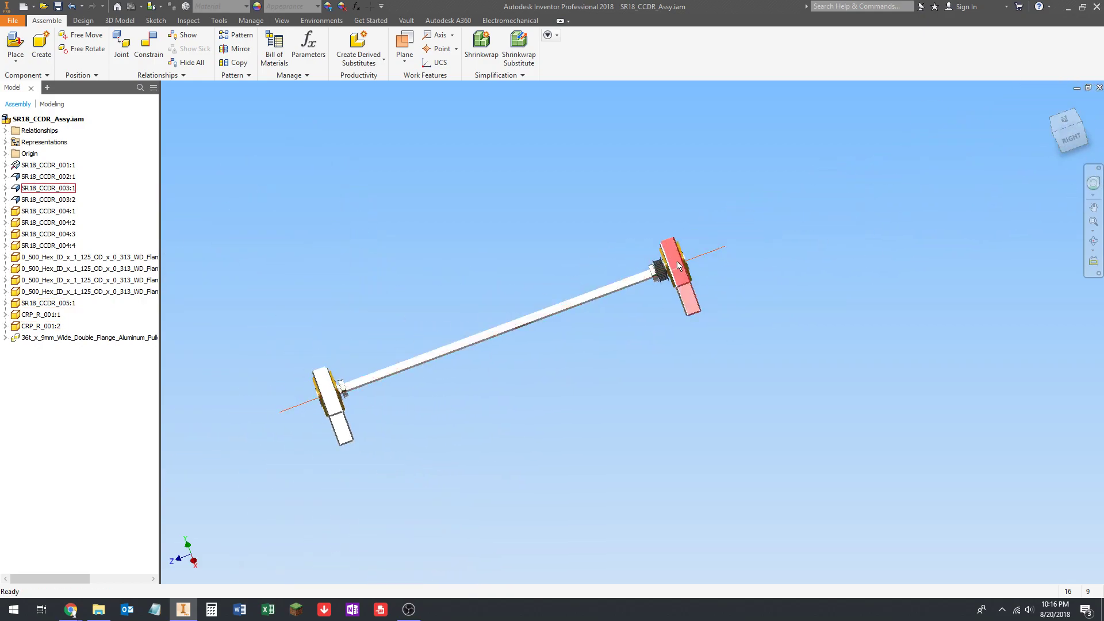
Inspect the facing sides of CRP_R_001:2 and its bearing from several angles and check them against the whole shaft
scroll(339, 364, "up", 8)
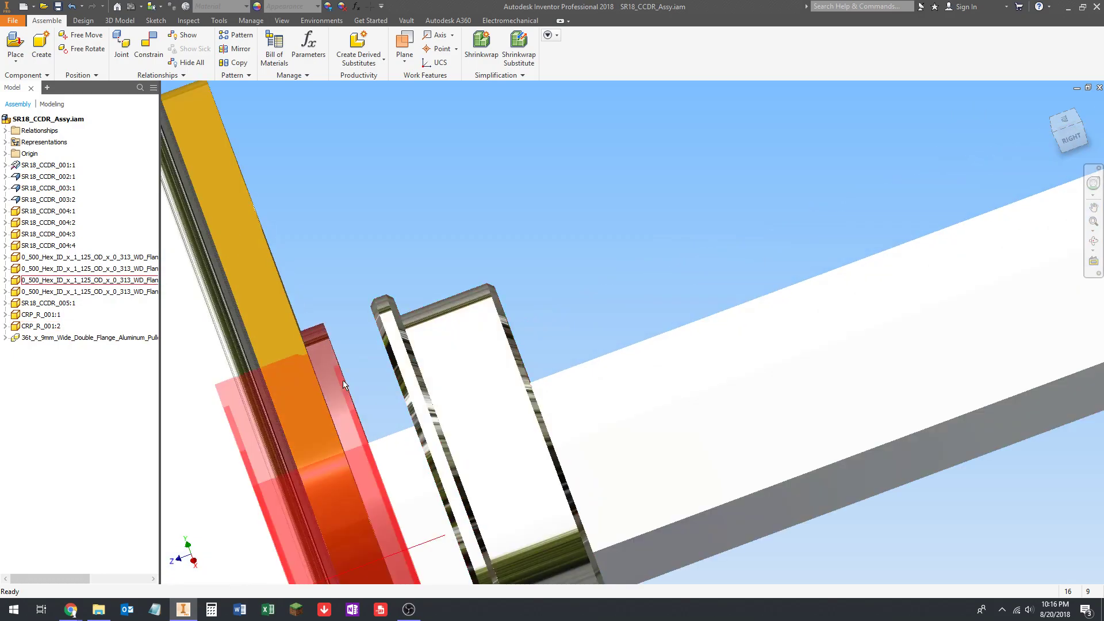
middle_click_drag(384, 400, 368, 421)
scroll(368, 422, "down", 5)
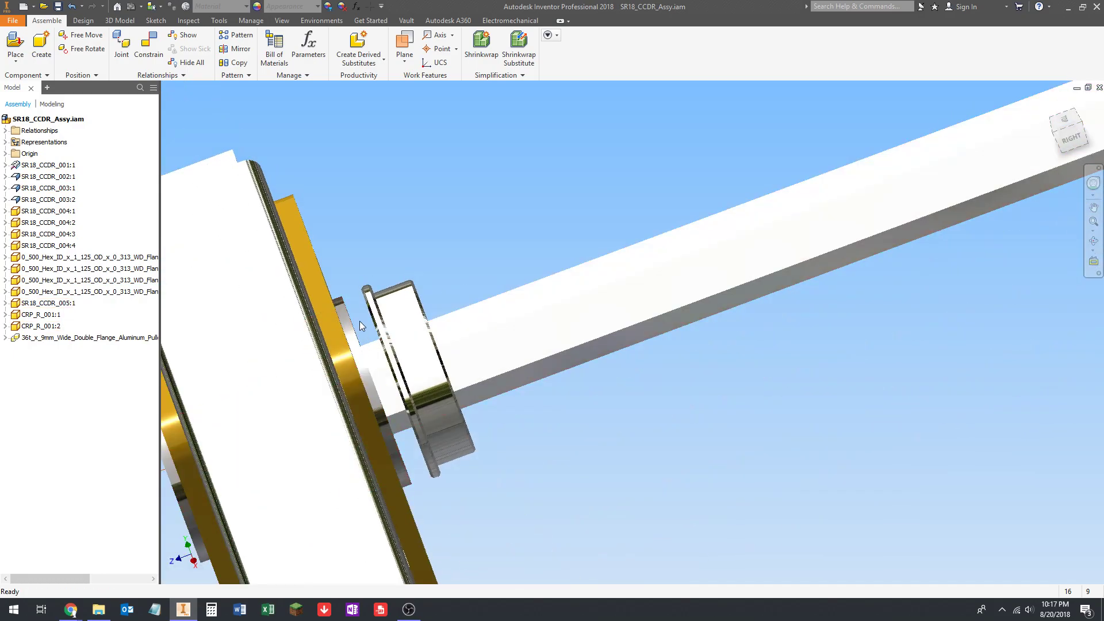
middle_click_drag(432, 431, 397, 392, "shift")
scroll(319, 257, "up", 4)
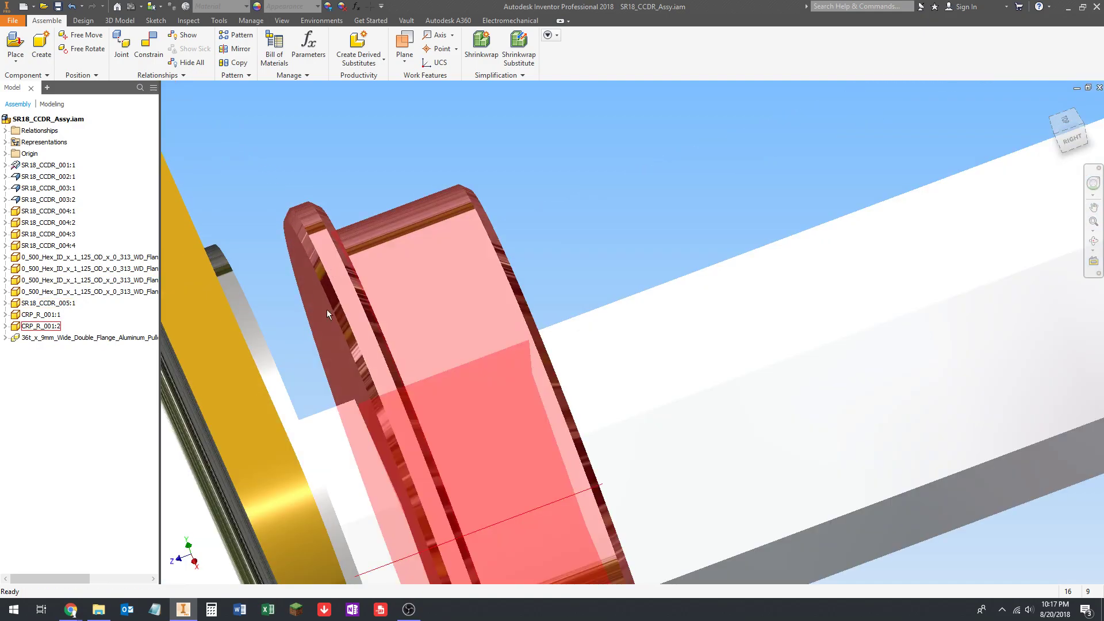
scroll(339, 317, "down", 5)
middle_click_drag(345, 319, 454, 203, "shift")
scroll(447, 199, "up", 5)
scroll(447, 199, "down", 5)
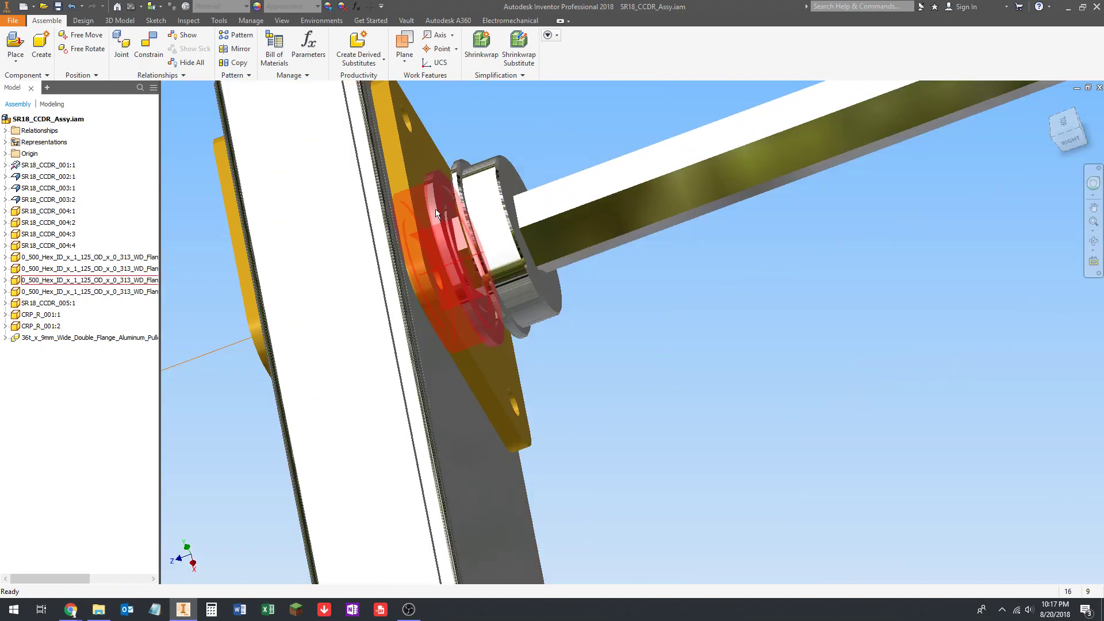
middle_click_drag(390, 352, 296, 388, "shift")
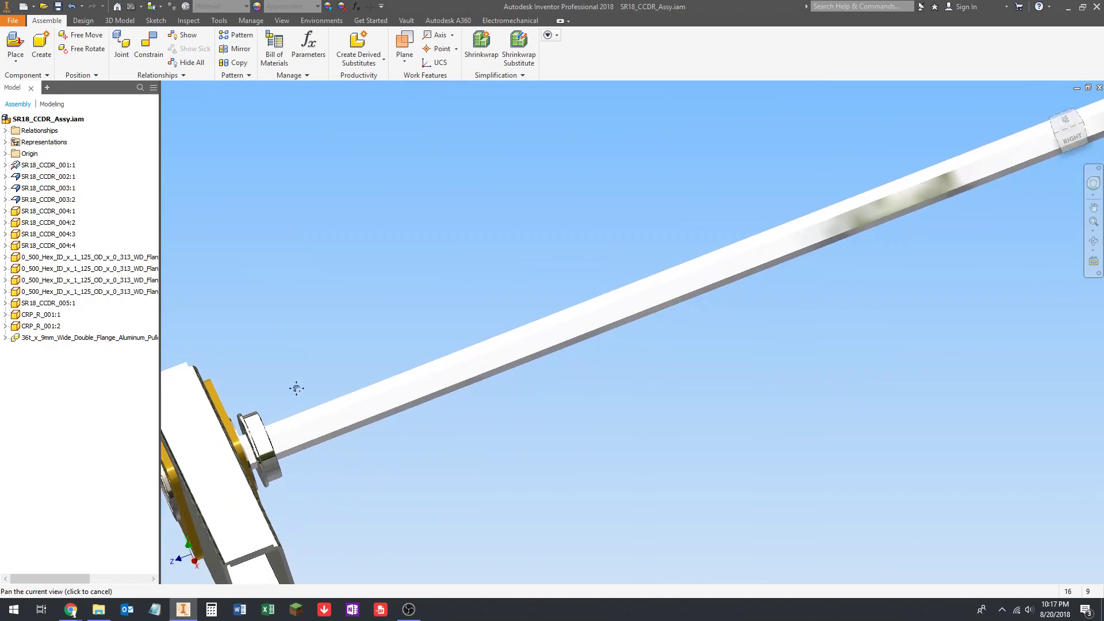
scroll(370, 375, "down", 2)
scroll(330, 368, "up", 6)
scroll(356, 371, "down", 8)
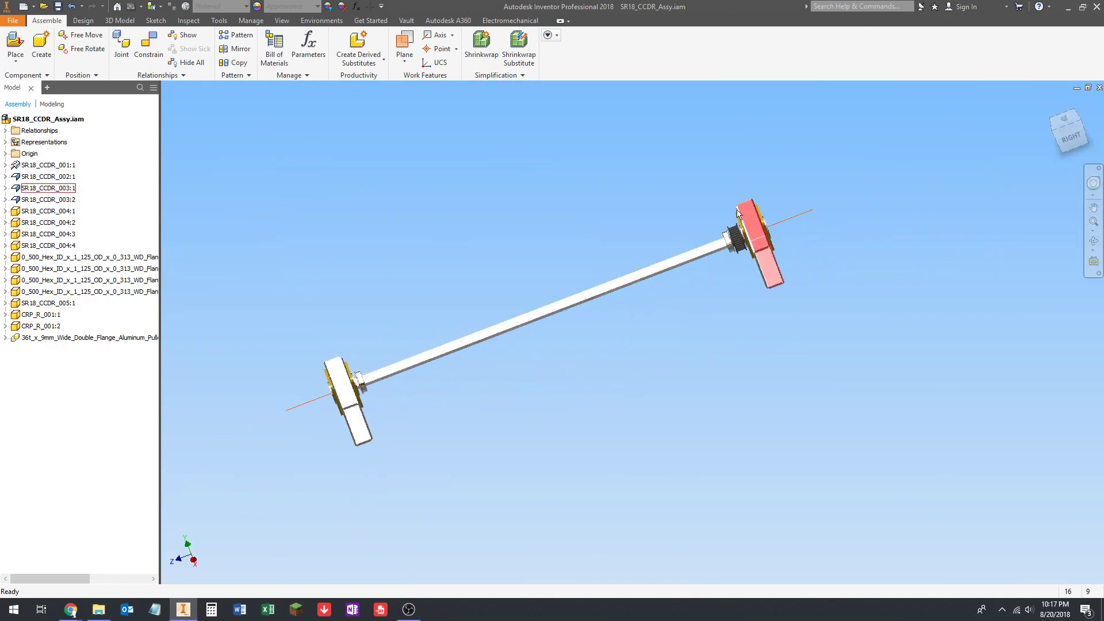
Compare the 36t pulley's spacing at its end tube with the open space beside CRP_R_001:2 at the opposite end
scroll(741, 230, "up", 5)
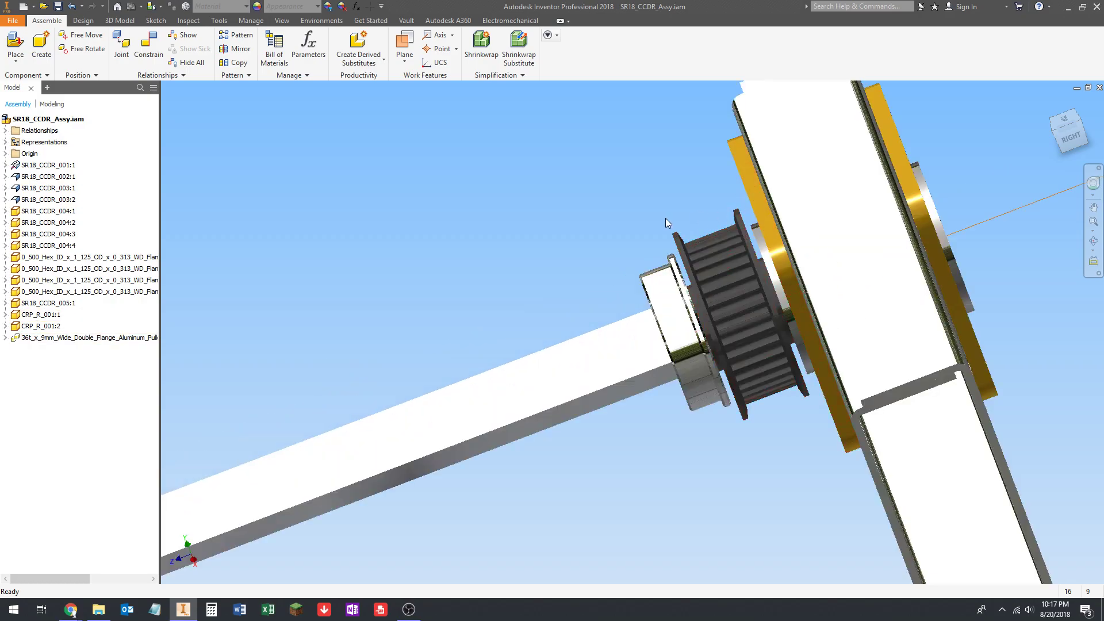
scroll(649, 230, "down", 8)
scroll(437, 345, "up", 6)
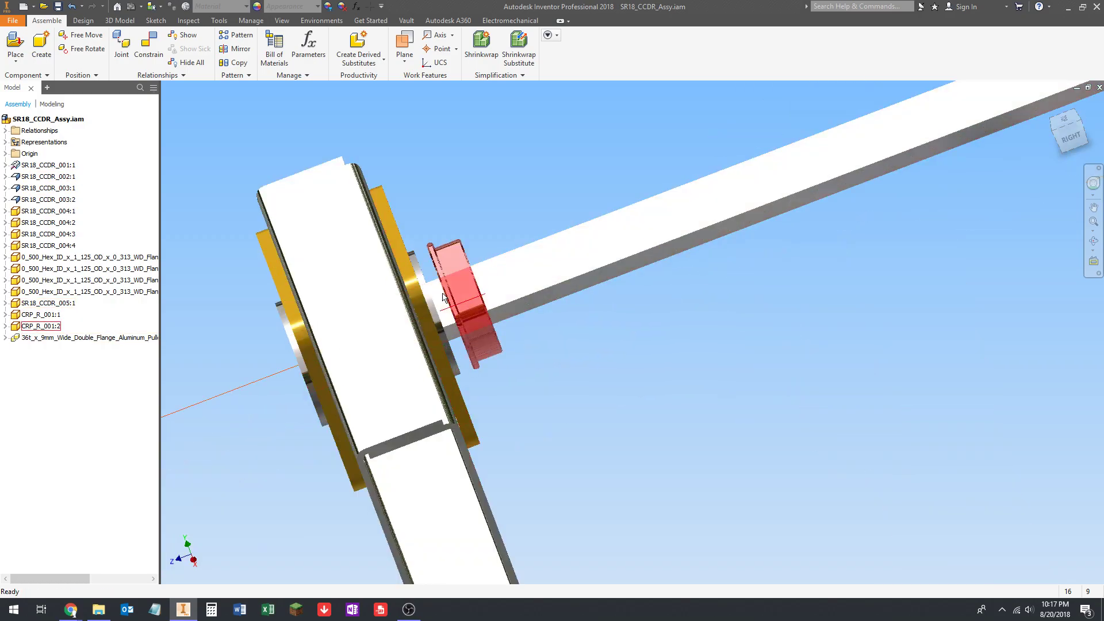
scroll(443, 266, "down", 2)
middle_click_drag(443, 266, 429, 285, "shift")
scroll(419, 257, "up", 4)
scroll(431, 259, "down", 4)
scroll(425, 296, "up", 4)
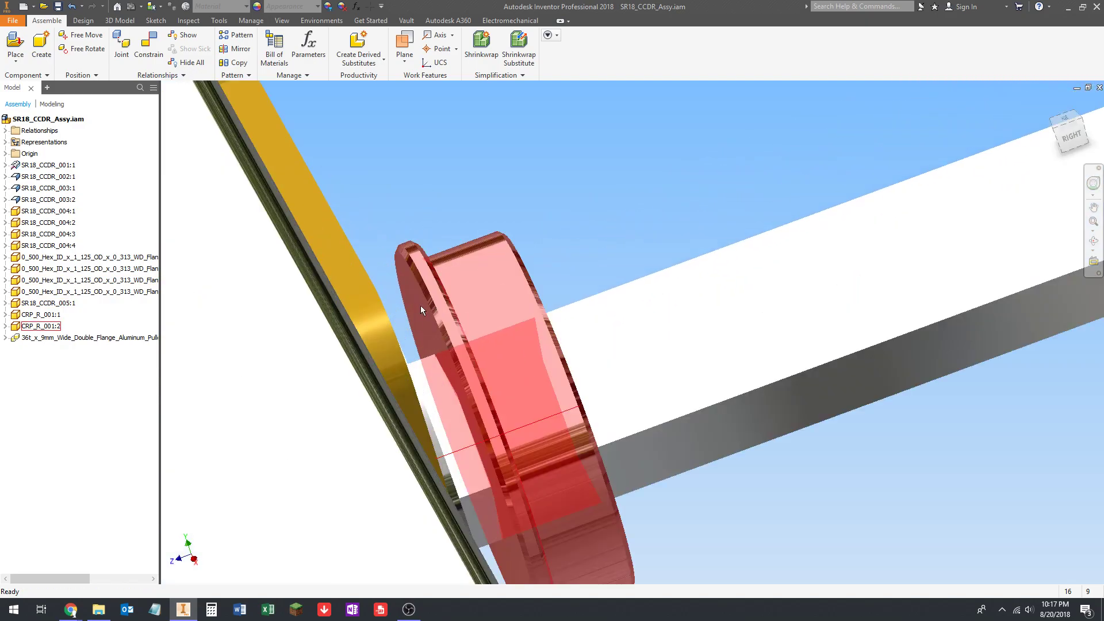
scroll(410, 322, "down", 2)
middle_click_drag(405, 368, 441, 305)
scroll(442, 306, "down", 1)
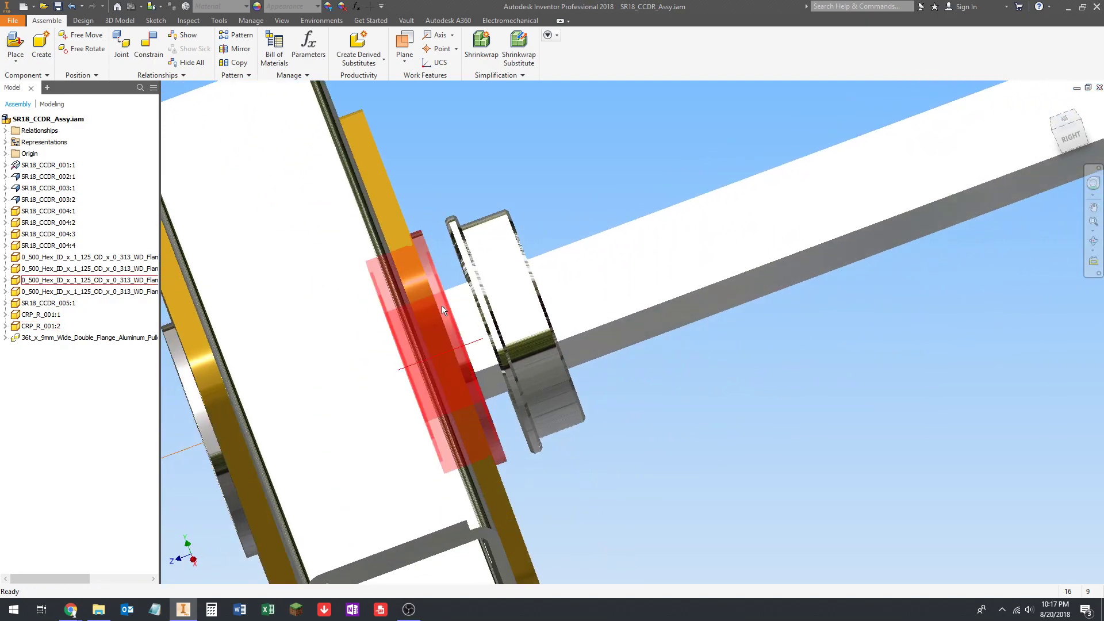
scroll(460, 366, "down", 4)
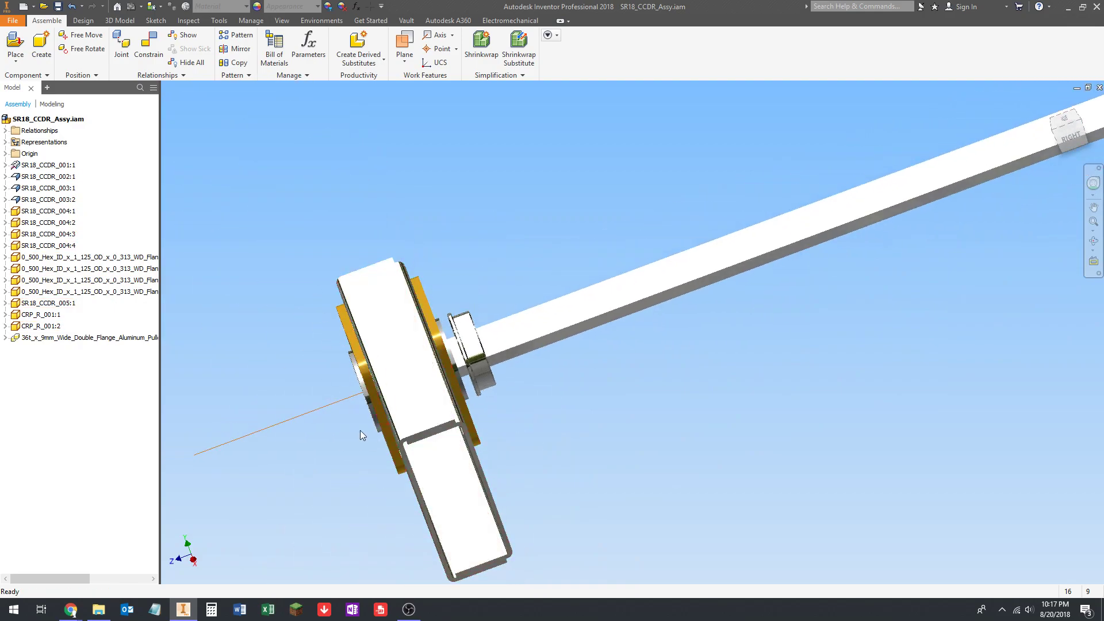
Mate the facing sides of CRP_R_001:2 and the adjacent flanged bearing with an offset of .125 in
left_click(148, 44)
scroll(423, 291, "up", 3)
scroll(443, 290, "down", 1)
middle_click_drag(442, 290, 452, 328, "shift")
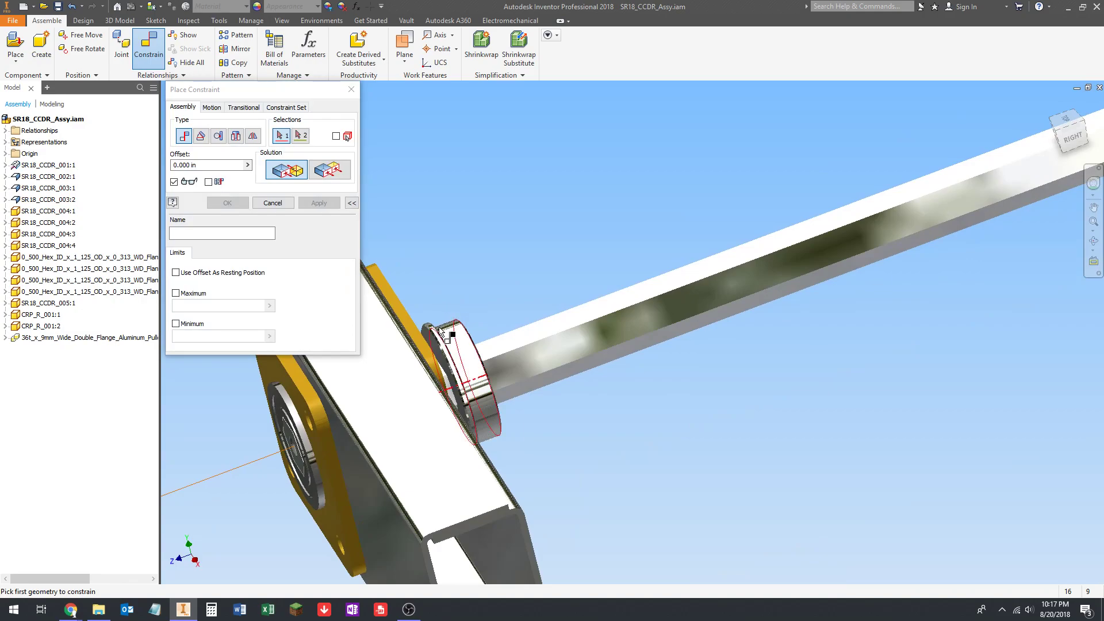
scroll(443, 345, "up", 3)
left_click(423, 359)
scroll(458, 302, "down", 6)
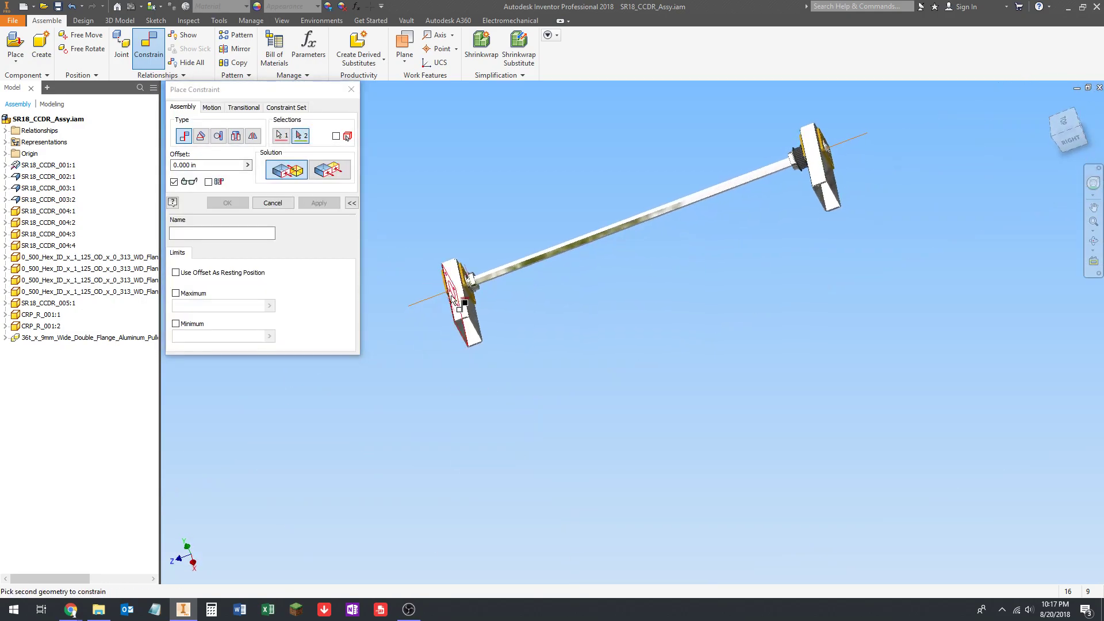
scroll(462, 295, "up", 6)
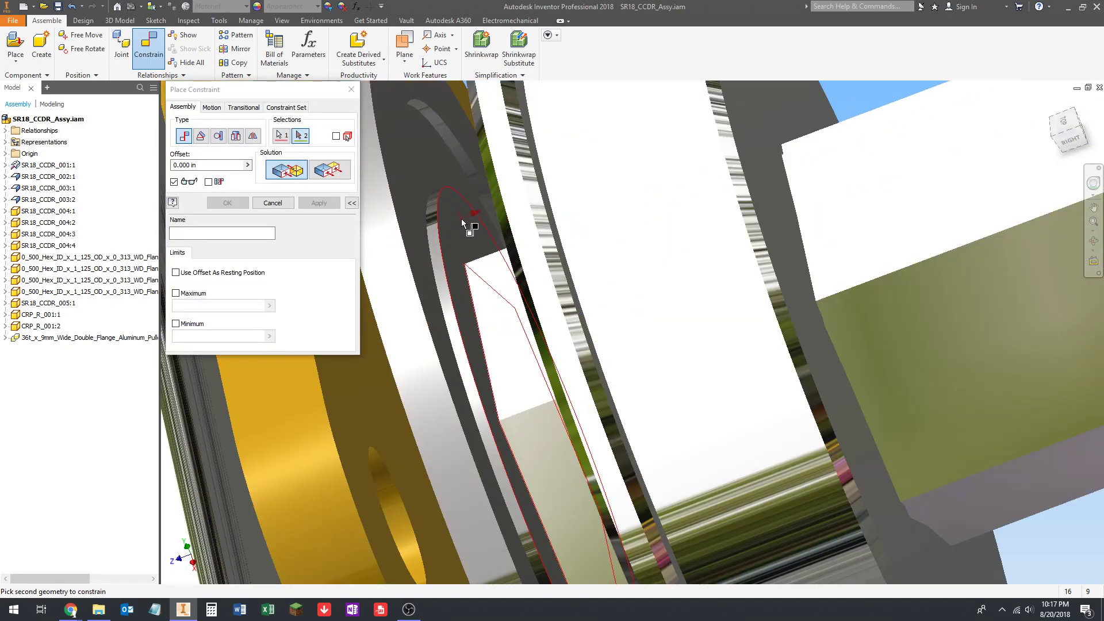
left_click(462, 223)
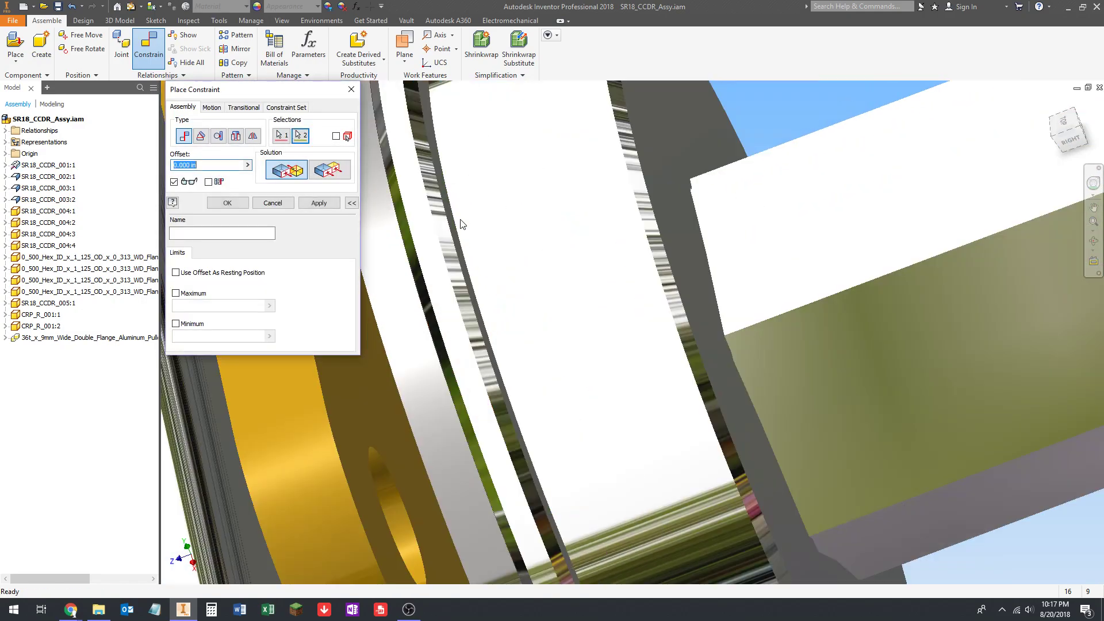
type(".")
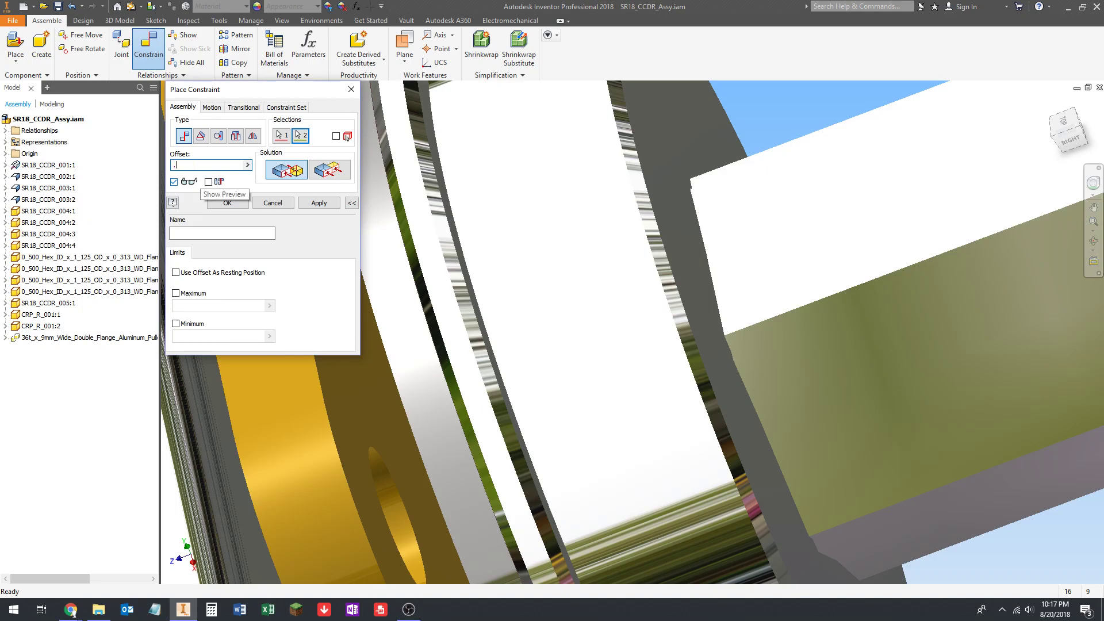
type("125")
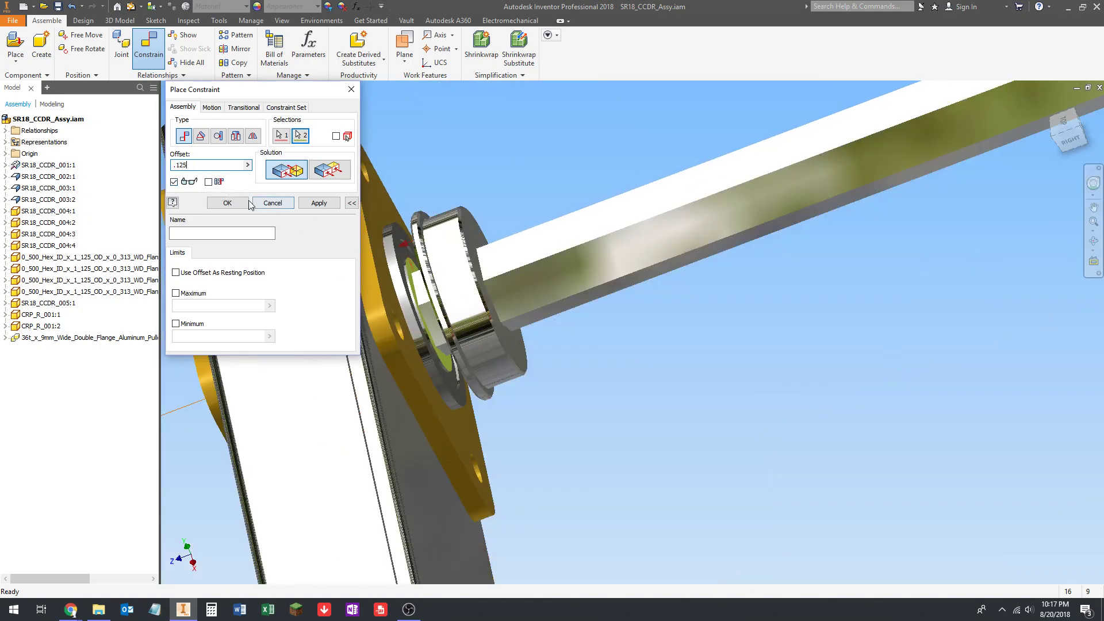
left_click(227, 202)
Test whether CRP_R_001:1 and the 36t pulley can still be moved on the hex shaft
scroll(431, 309, "up", 5)
middle_click_drag(433, 309, 416, 306, "shift")
scroll(413, 356, "up", 2)
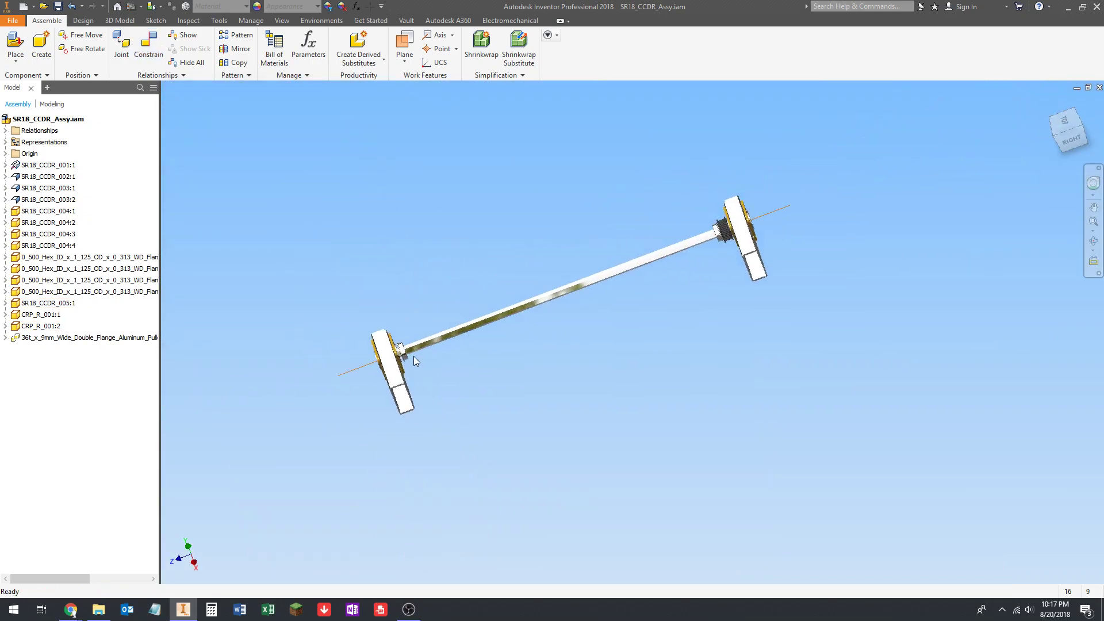
left_click(407, 352)
scroll(716, 229, "up", 5)
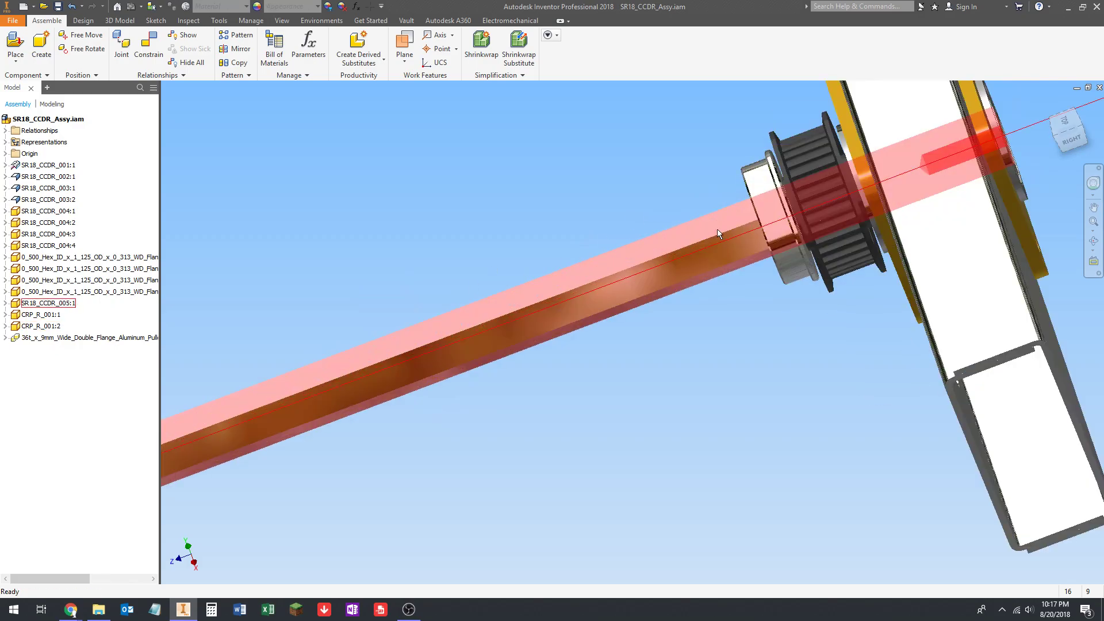
left_click_drag(774, 202, 681, 302)
middle_click_drag(782, 362, 667, 398)
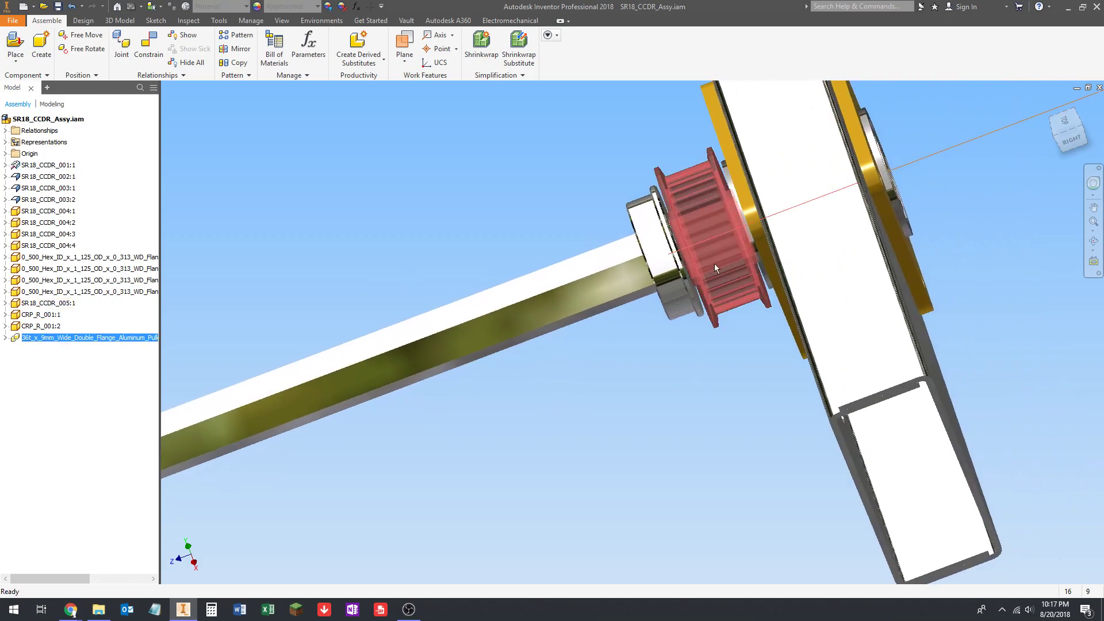
left_click_drag(715, 264, 688, 331)
left_click(553, 183)
Return the assembly to its isometric home view and save it
scroll(577, 245, "up", 7)
middle_click_drag(579, 246, 575, 278, "shift")
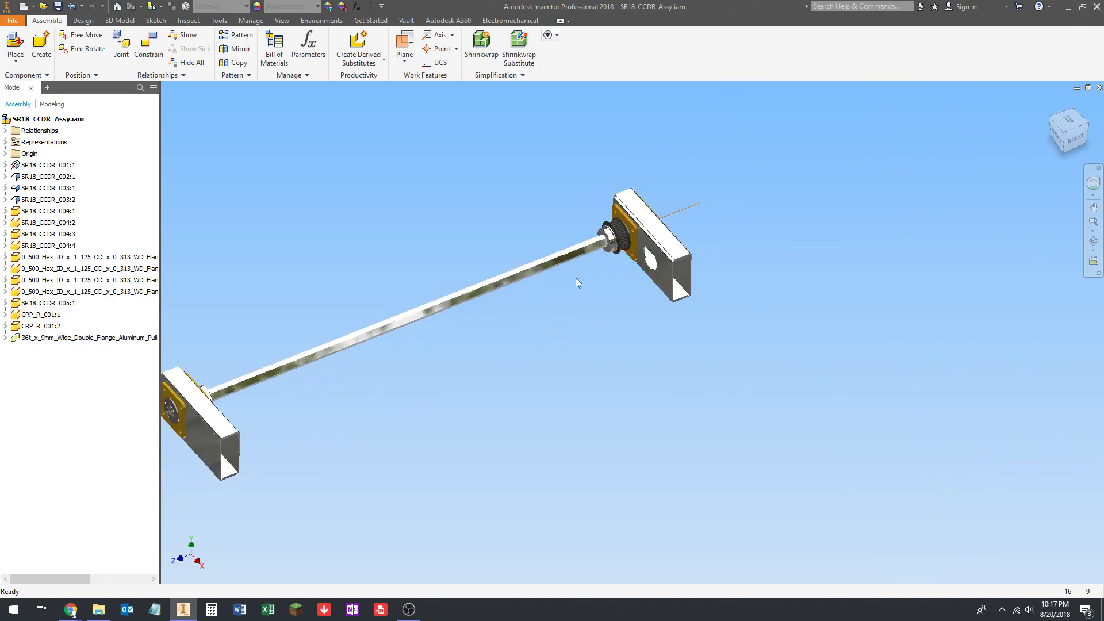
scroll(351, 214, "up", 1)
middle_click_drag(330, 211, 345, 216)
scroll(344, 233, "down", 3)
middle_click_drag(406, 263, 432, 291, "shift")
key("F6")
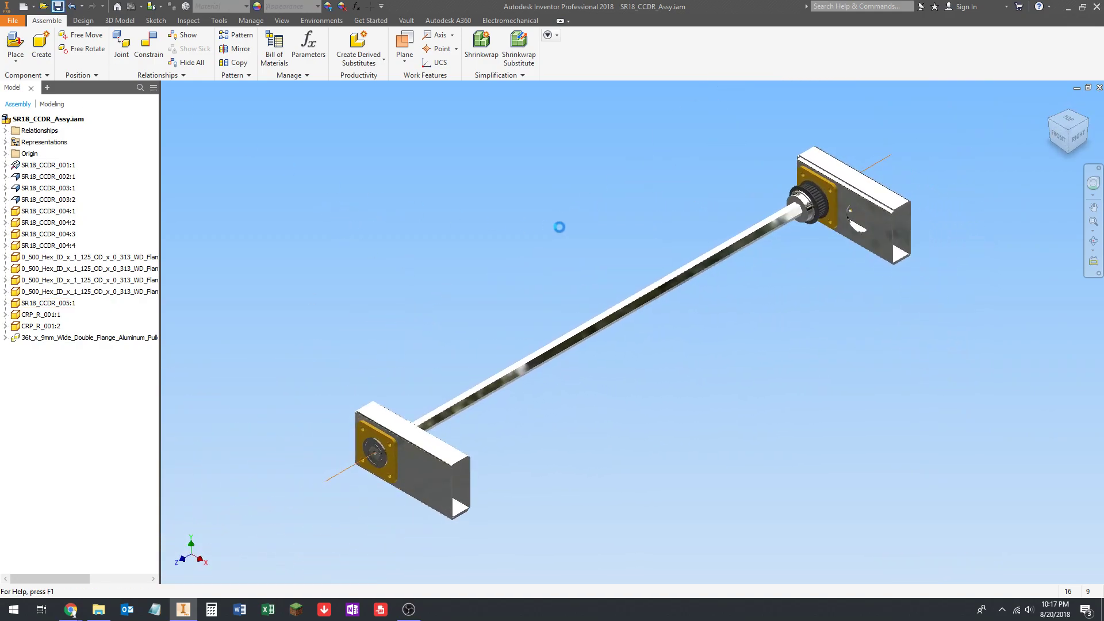
Choose VersaPlanetary_v2_Two_Stage_100_1_with_775pro.iam as the component to place near the pulley end of the shaft
middle_click_drag(728, 232, 693, 254)
scroll(693, 255, "up", 2)
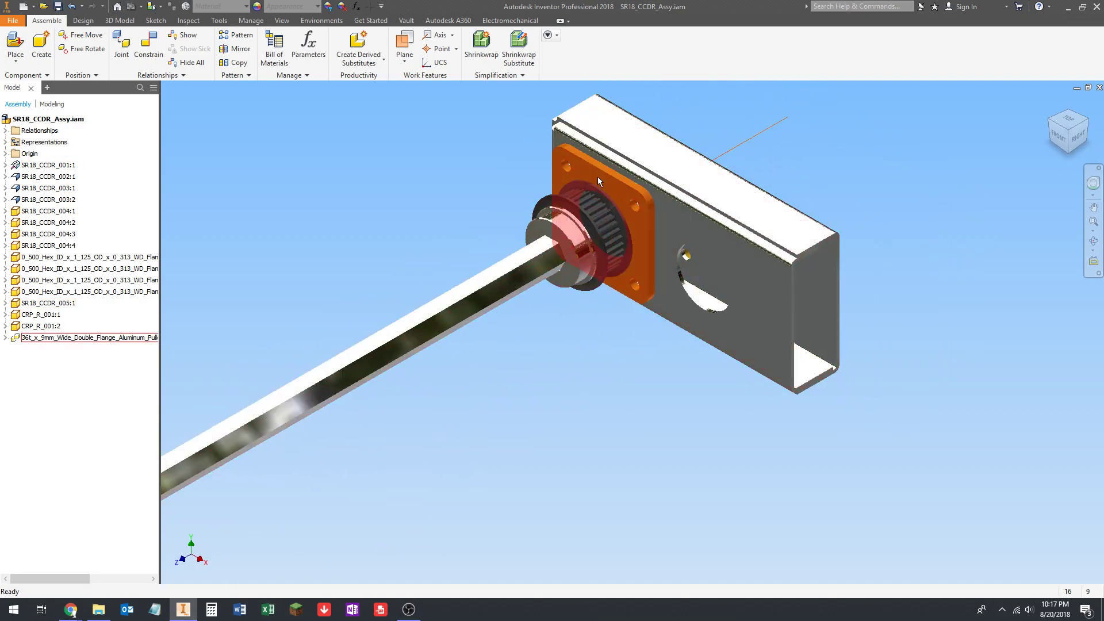
scroll(718, 305, "up", 5)
middle_click_drag(719, 305, 635, 302, "shift")
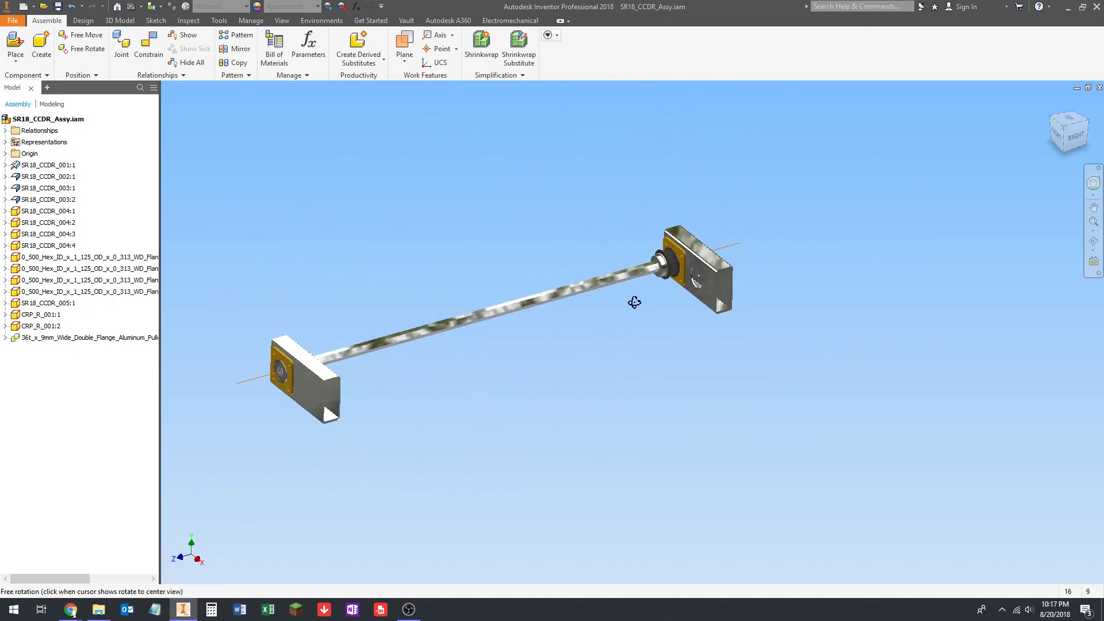
scroll(693, 282, "down", 5)
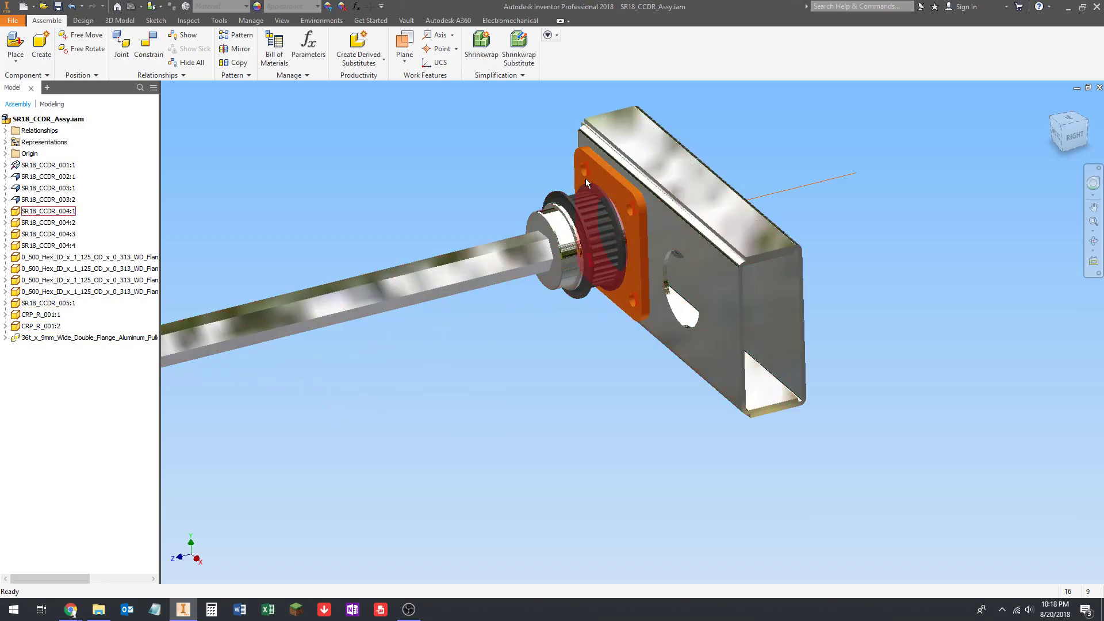
middle_click_drag(598, 181, 606, 185)
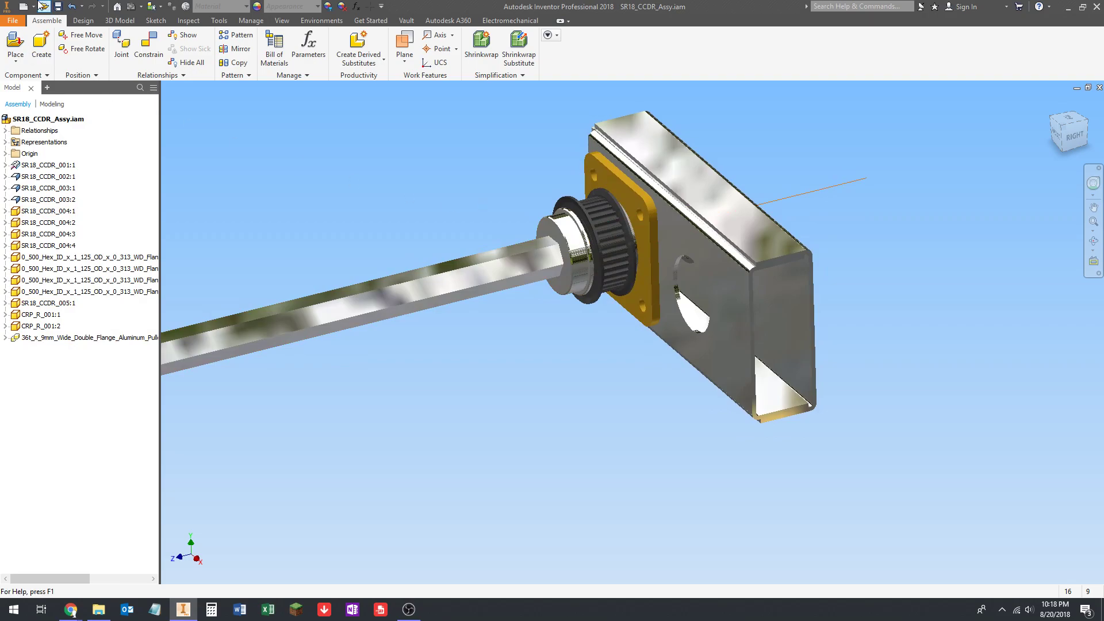
left_click(15, 47)
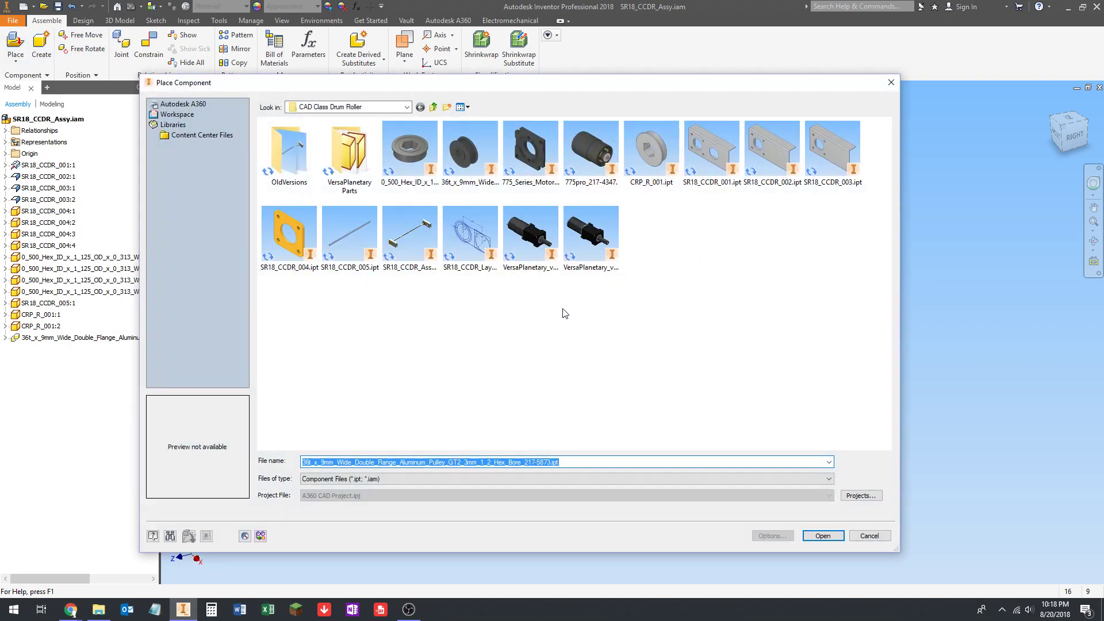
left_click(518, 249)
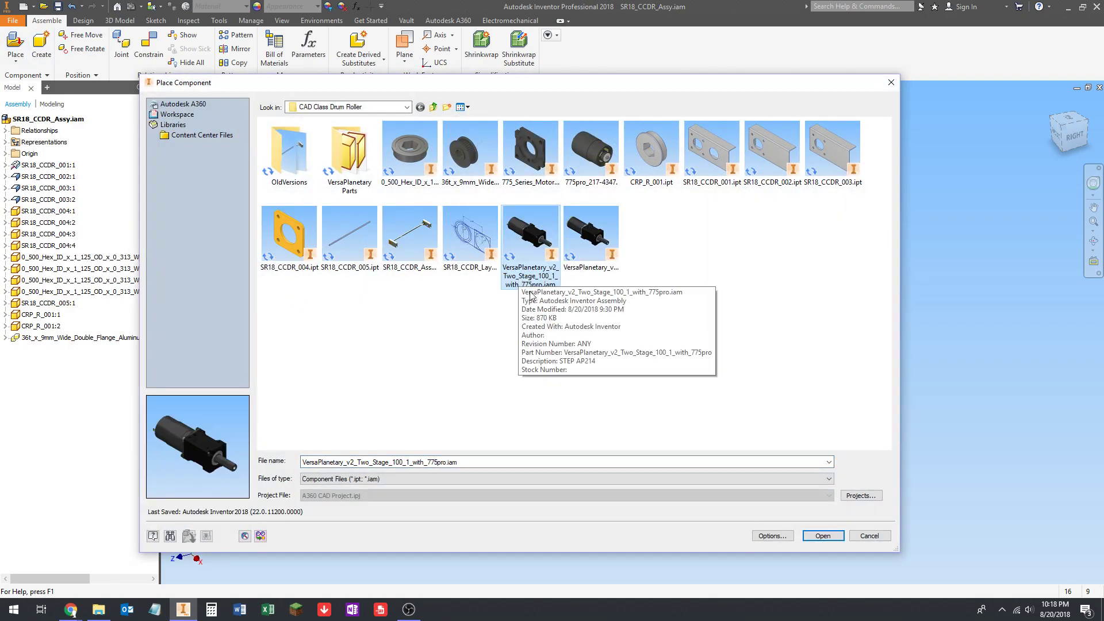
left_click(823, 536)
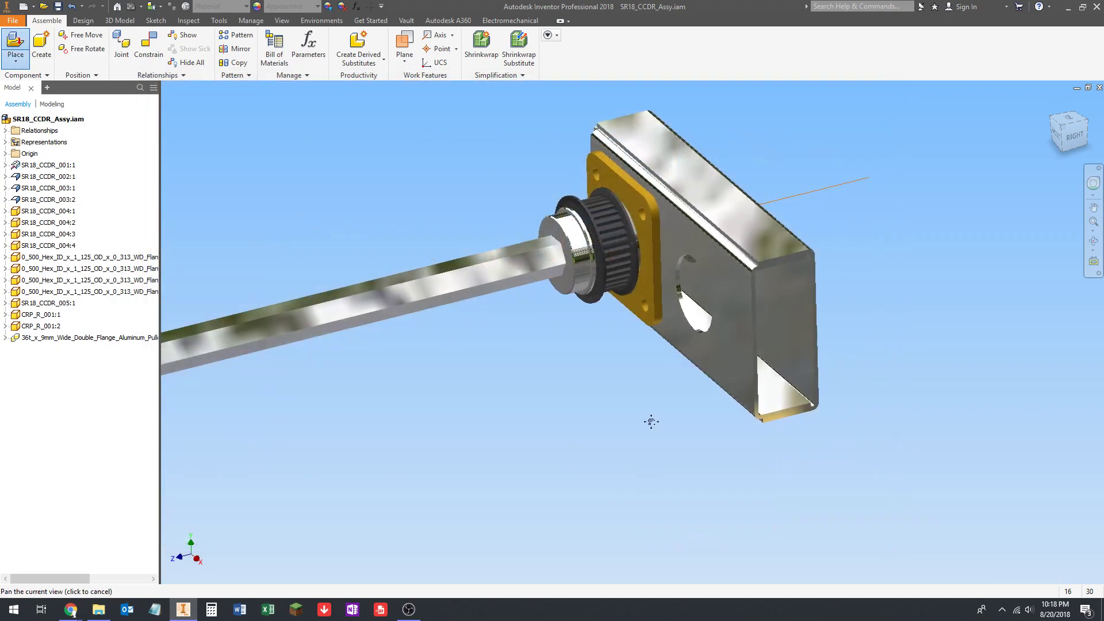
Place one VersaPlanetary v2 two-stage 100:1 gearbox with its 775 motor in the assembly, near the tube carrying the pulley
left_click(628, 494)
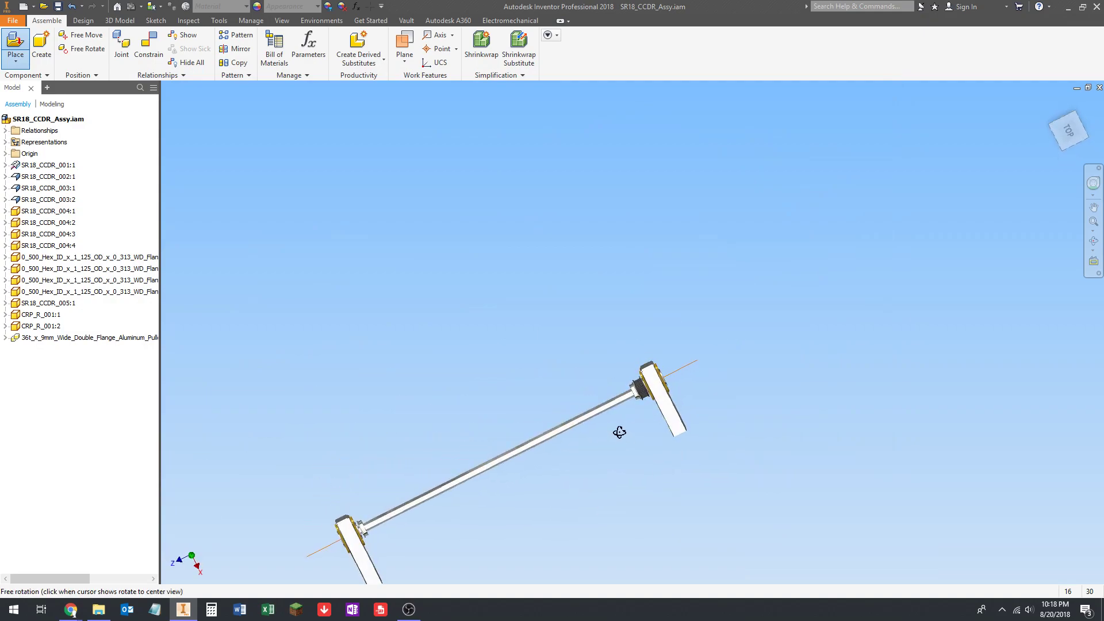
scroll(624, 421, "down", 5)
left_click(548, 481)
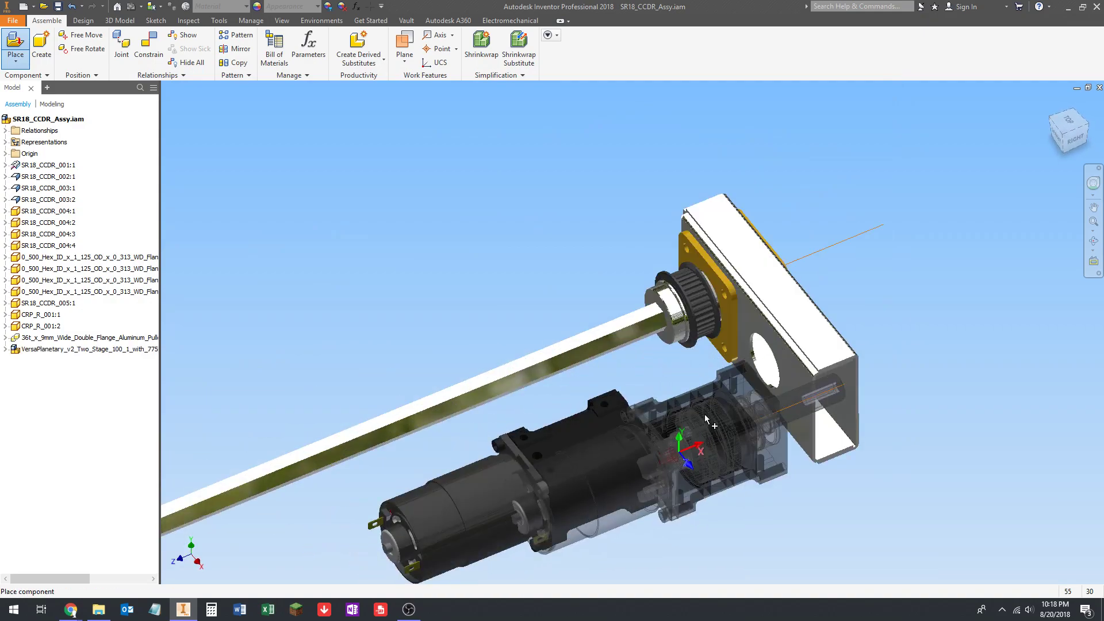
scroll(685, 451, "up", 3)
middle_click_drag(633, 360, 550, 291)
key("Escape")
Examine the placed gearbox's output shaft and the large round hole in the nearby tube from several angles
scroll(546, 270, "up", 5)
scroll(544, 243, "down", 5)
middle_click_drag(570, 243, 540, 304)
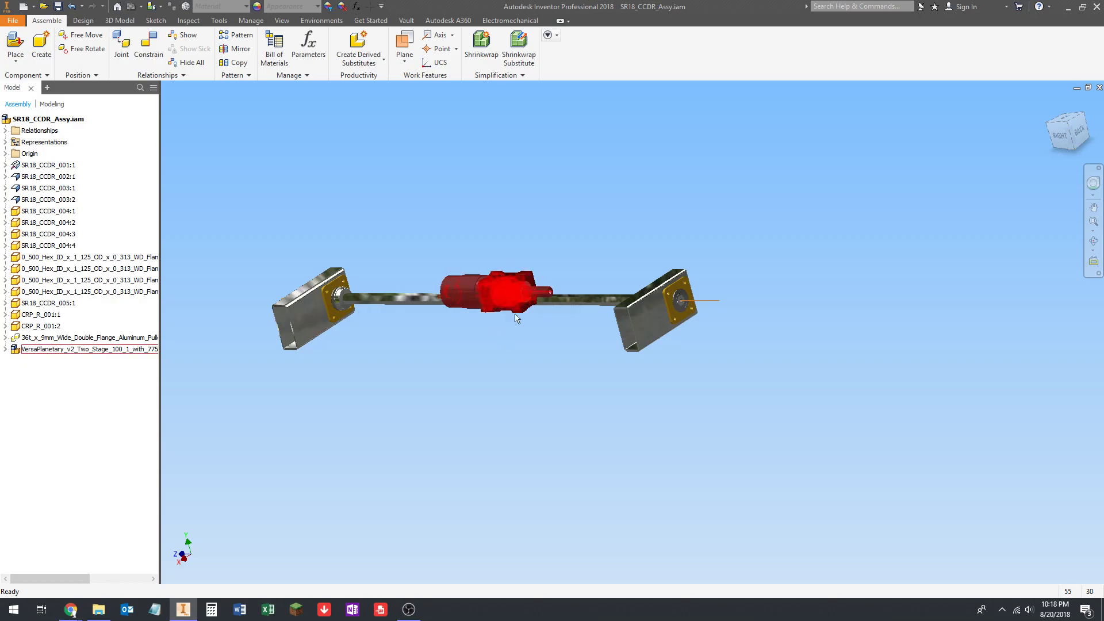
middle_click_drag(488, 295, 624, 389, "shift")
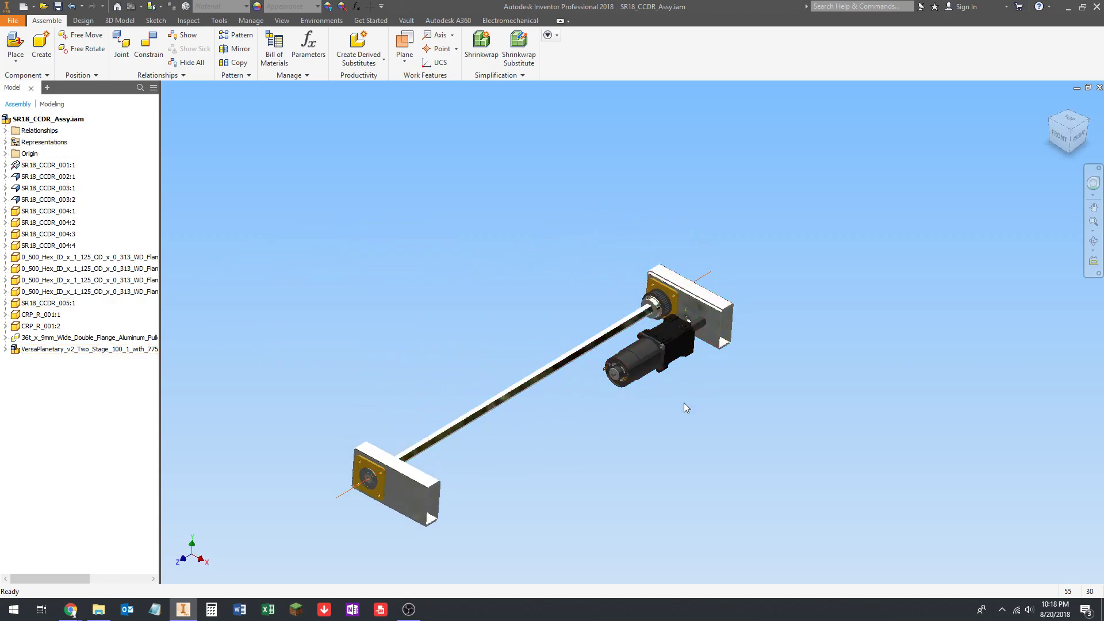
middle_click_drag(702, 353, 673, 348, "shift")
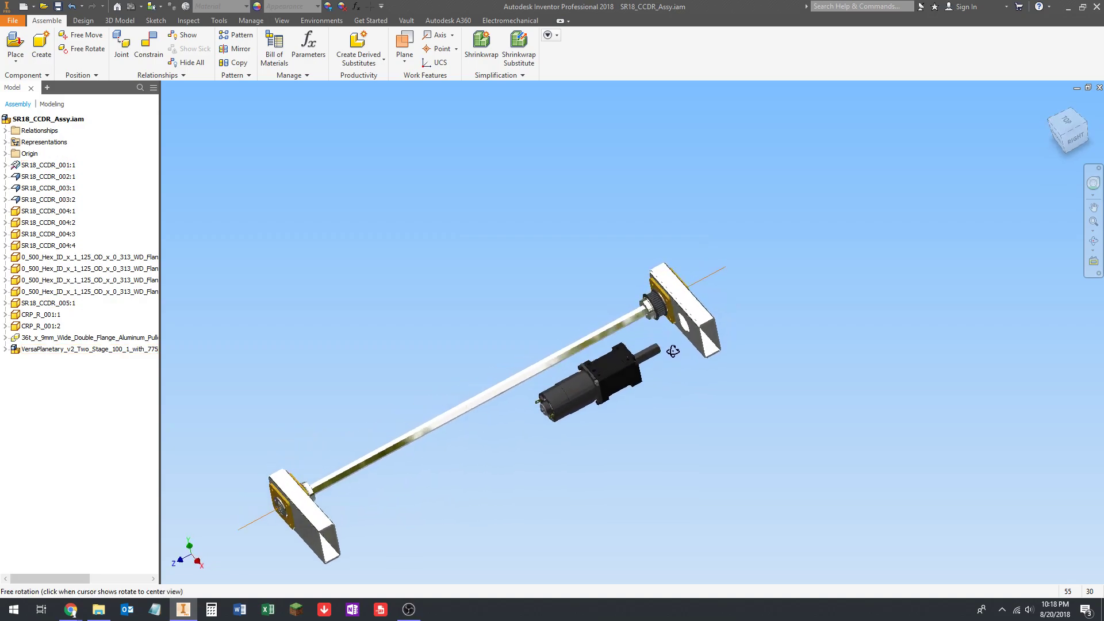
scroll(666, 378, "up", 6)
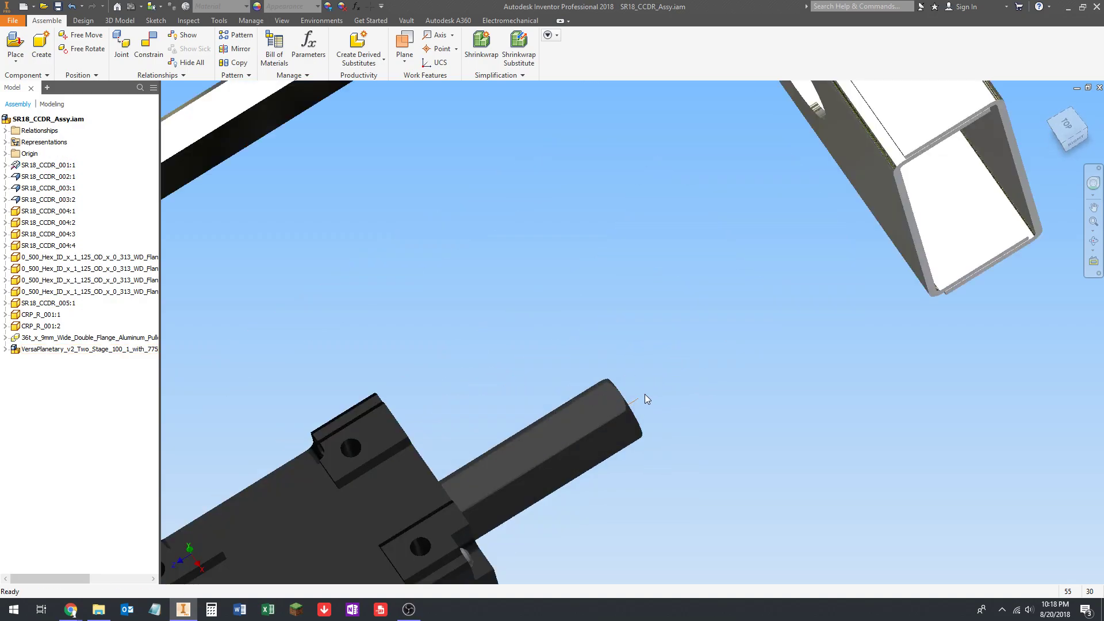
scroll(634, 402, "down", 5)
scroll(667, 282, "up", 8)
scroll(667, 281, "up", 3)
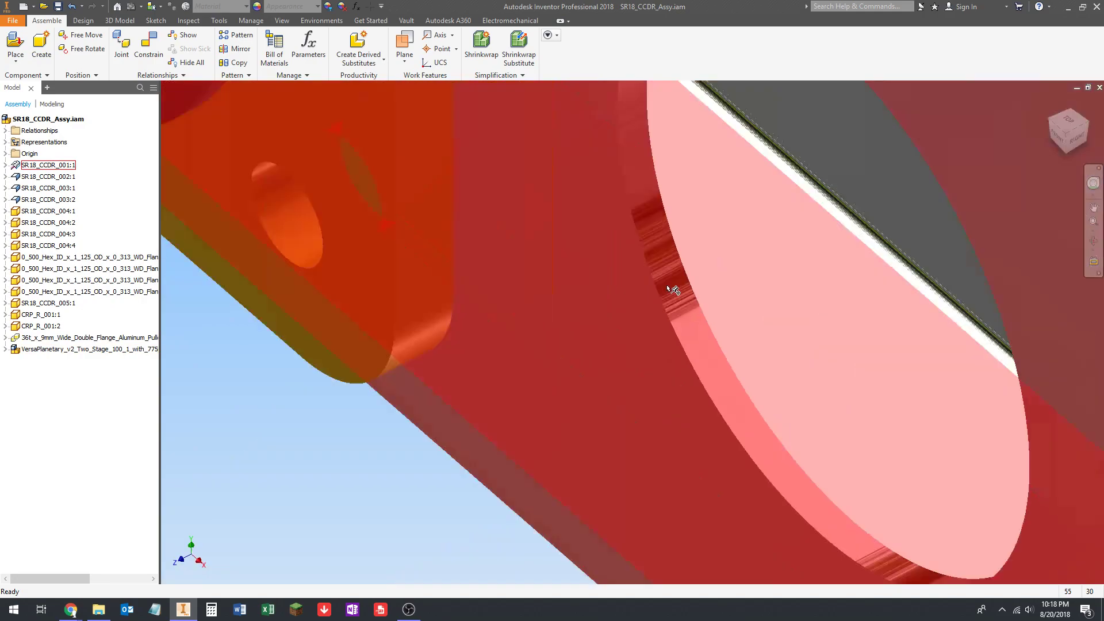
scroll(693, 315, "down", 6)
scroll(669, 347, "down", 3)
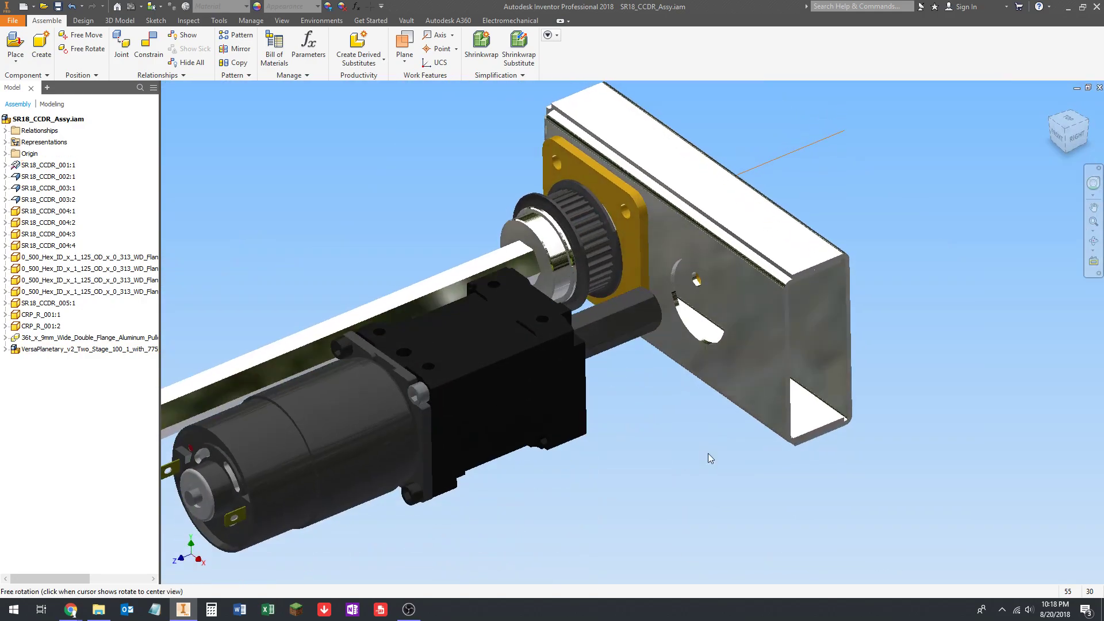
scroll(689, 296, "up", 6)
scroll(627, 259, "down", 4)
scroll(629, 260, "down", 5)
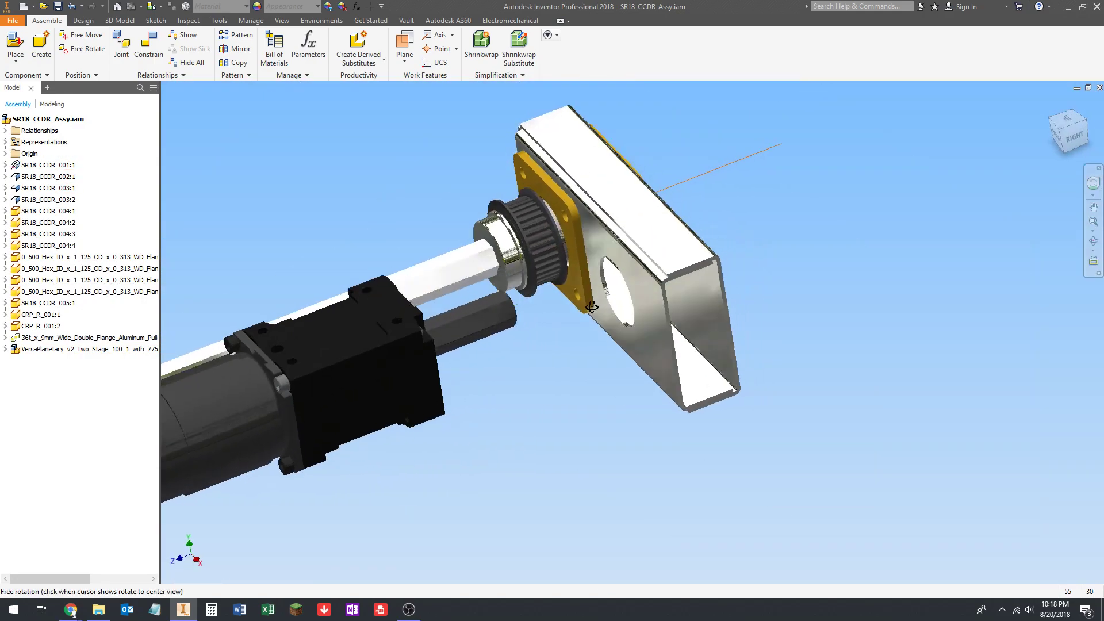
scroll(604, 300, "down", 2)
middle_click_drag(598, 300, 610, 264, "shift")
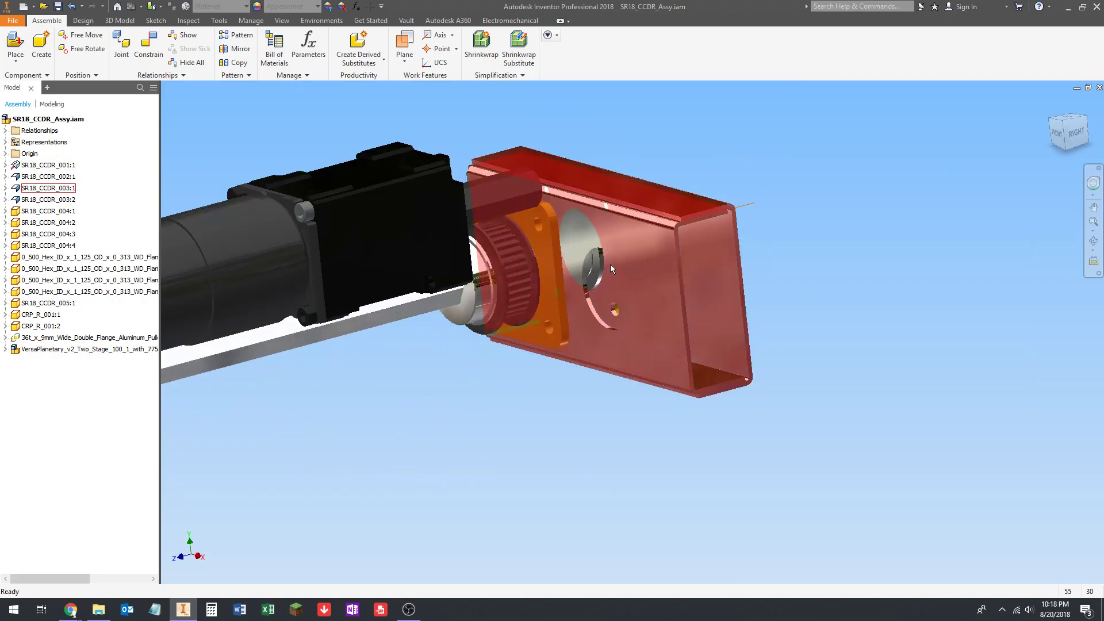
scroll(608, 264, "up", 3)
scroll(588, 312, "down", 6)
middle_click_drag(546, 293, 582, 332, "shift")
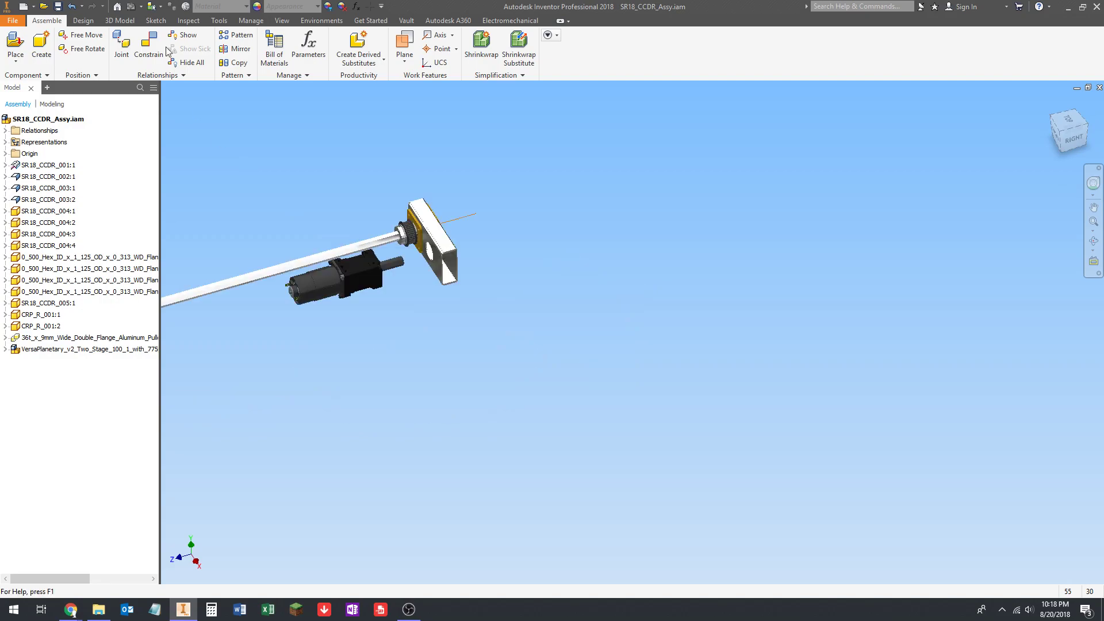
Mate the axis of the gearbox's output shaft to the axis of the large round hole in the tube with 0.000 in offset
left_click(153, 53)
scroll(434, 313, "down", 4)
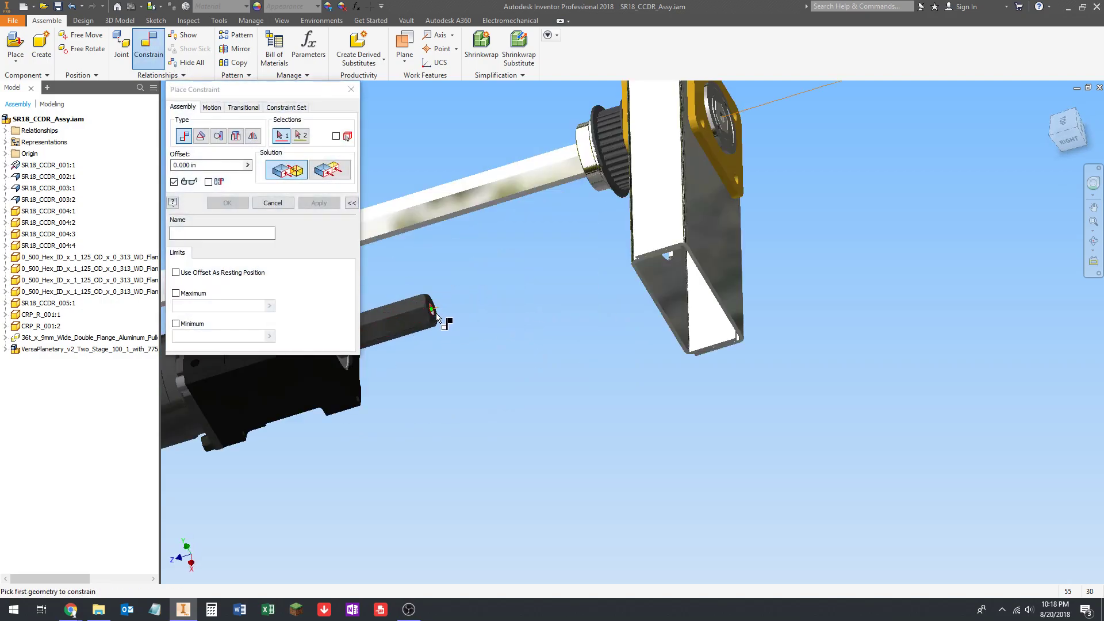
left_click(435, 310)
scroll(537, 318, "up", 4)
middle_click_drag(540, 318, 568, 310, "shift")
scroll(573, 306, "down", 2)
scroll(598, 288, "up", 5)
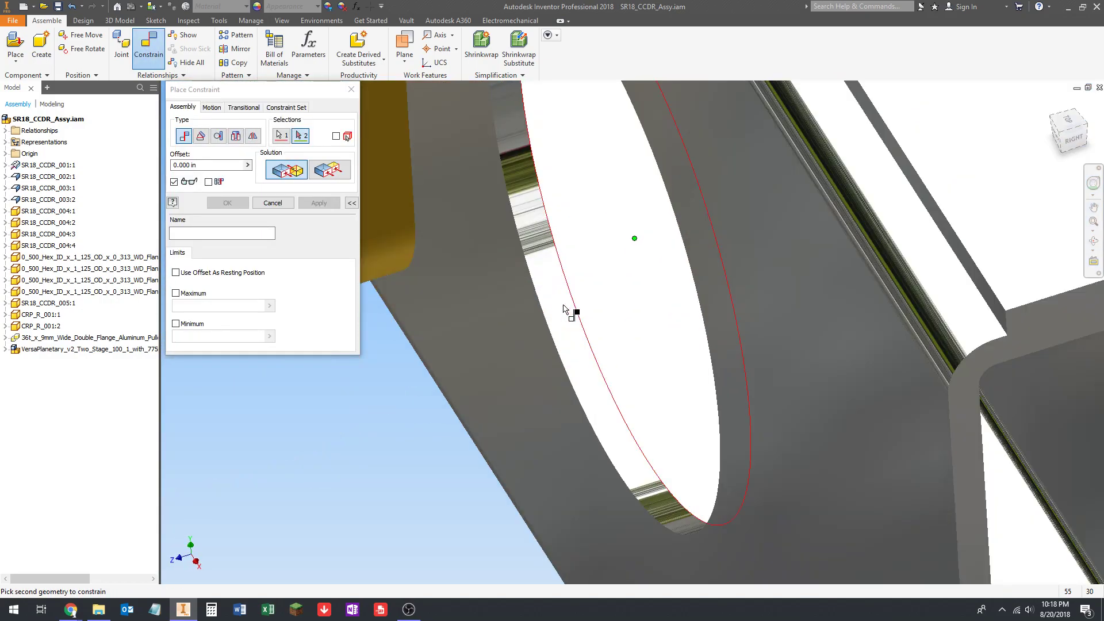
left_click(569, 318)
scroll(569, 318, "down", 5)
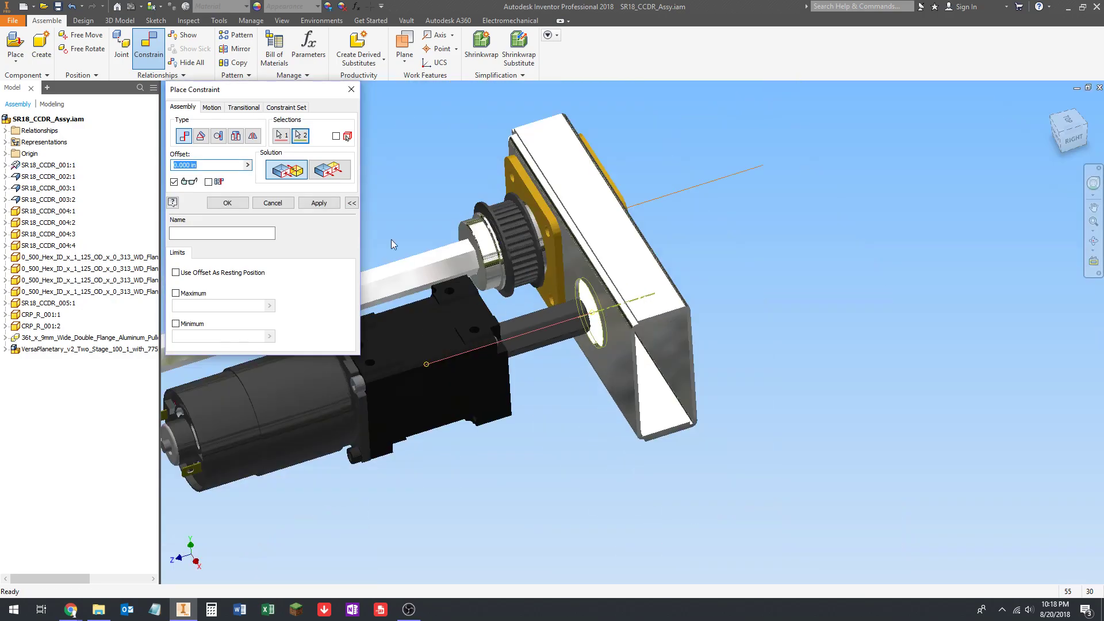
left_click(319, 203)
scroll(706, 391, "down", 2)
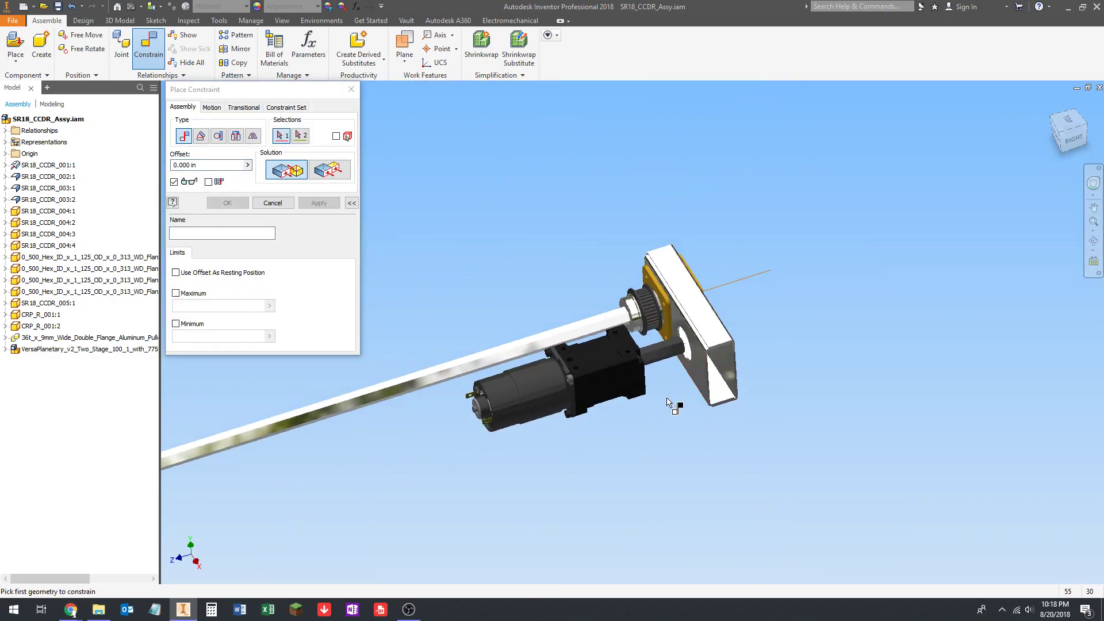
key("Escape")
Test the gearbox's remaining freedom by moving it freehand about the hole axis it is mated to
scroll(654, 370, "up", 2)
middle_click_drag(653, 370, 675, 301, "shift")
middle_click_drag(575, 322, 745, 454, "shift")
left_click_drag(703, 349, 626, 329)
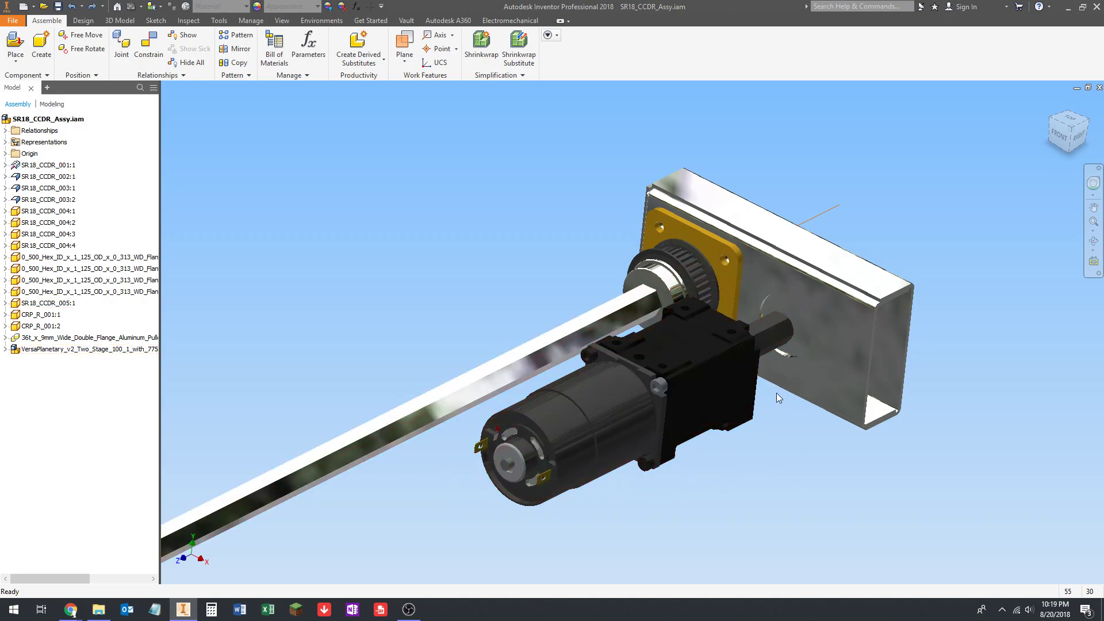
Constrain the flat top face of the gearbox at a 0 degree angle to the top face of the tube
middle_click_drag(777, 396, 764, 379, "shift")
middle_click_drag(869, 224, 796, 255)
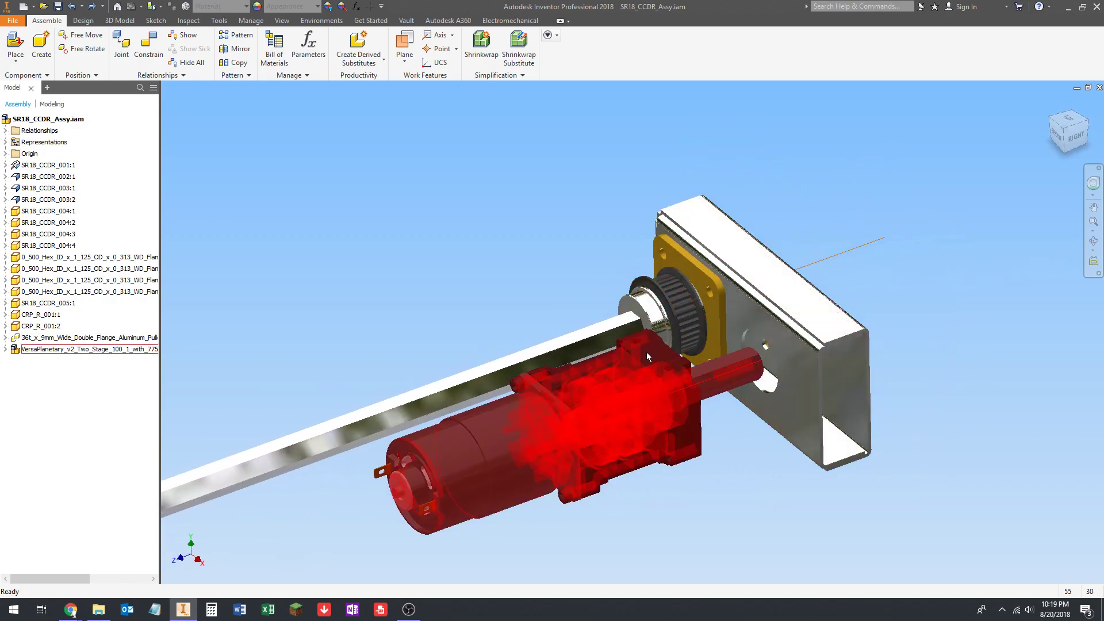
scroll(646, 352, "up", 4)
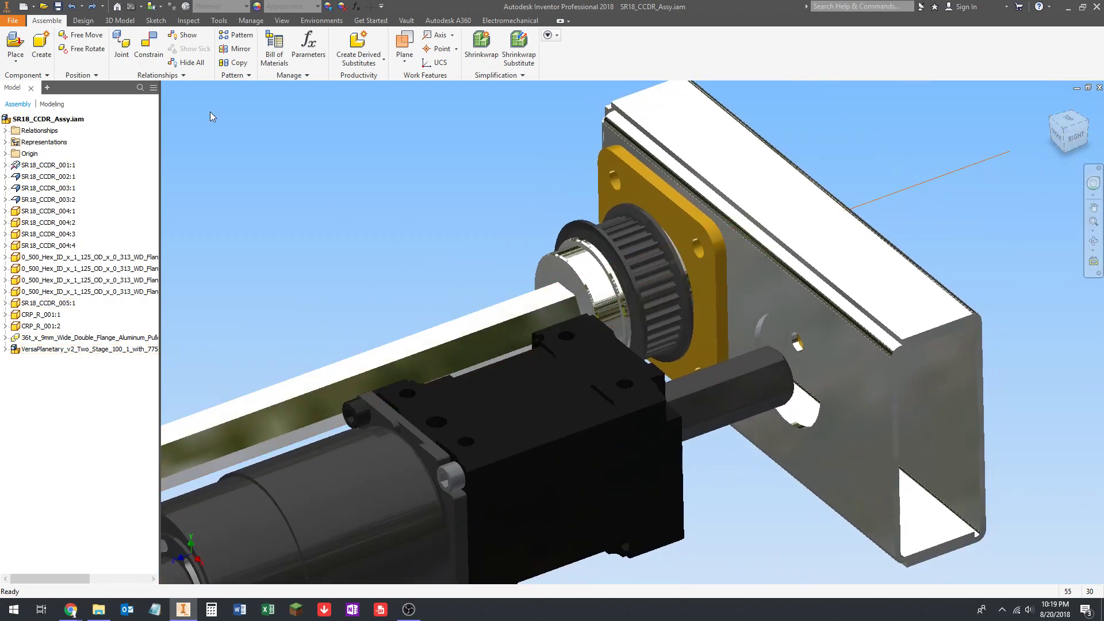
left_click(149, 49)
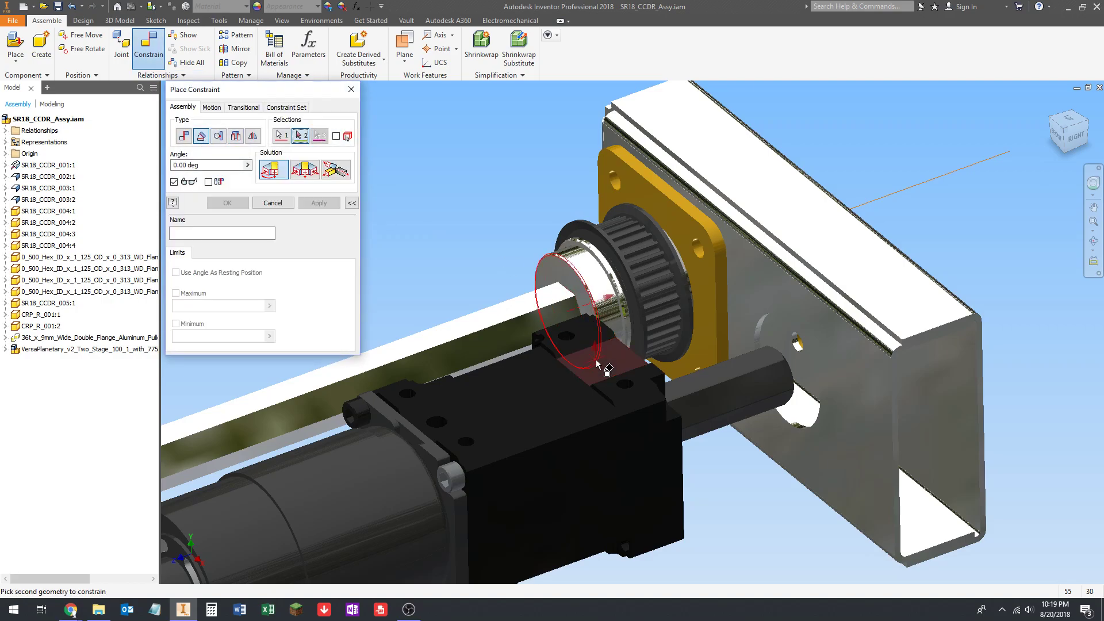
left_click(814, 241)
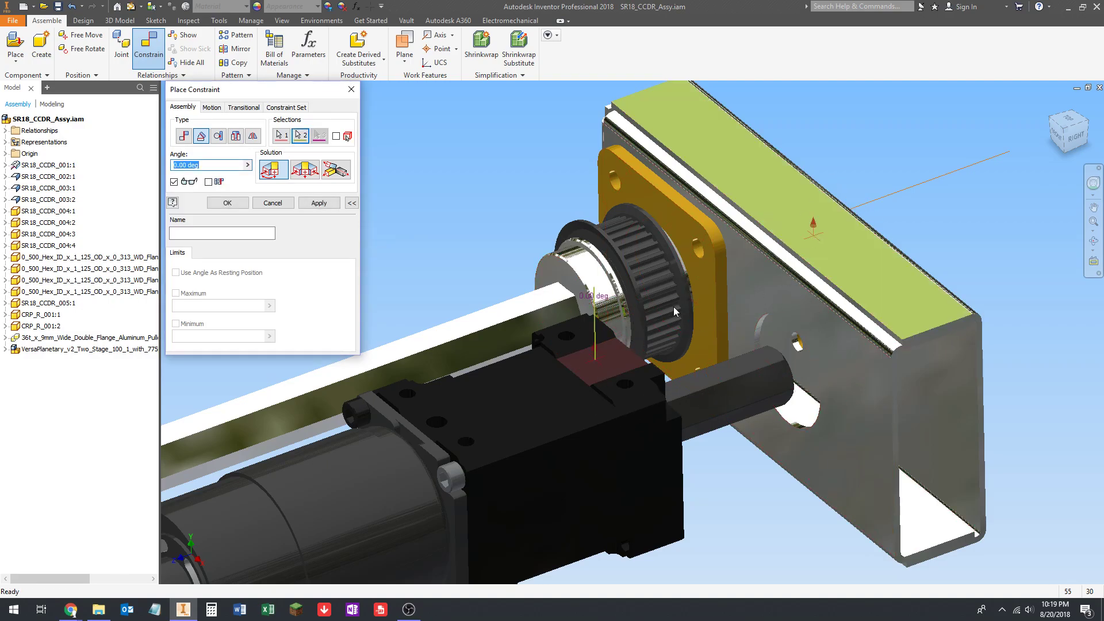
scroll(466, 183, "up", 2)
middle_click_drag(465, 182, 562, 188)
key("Escape")
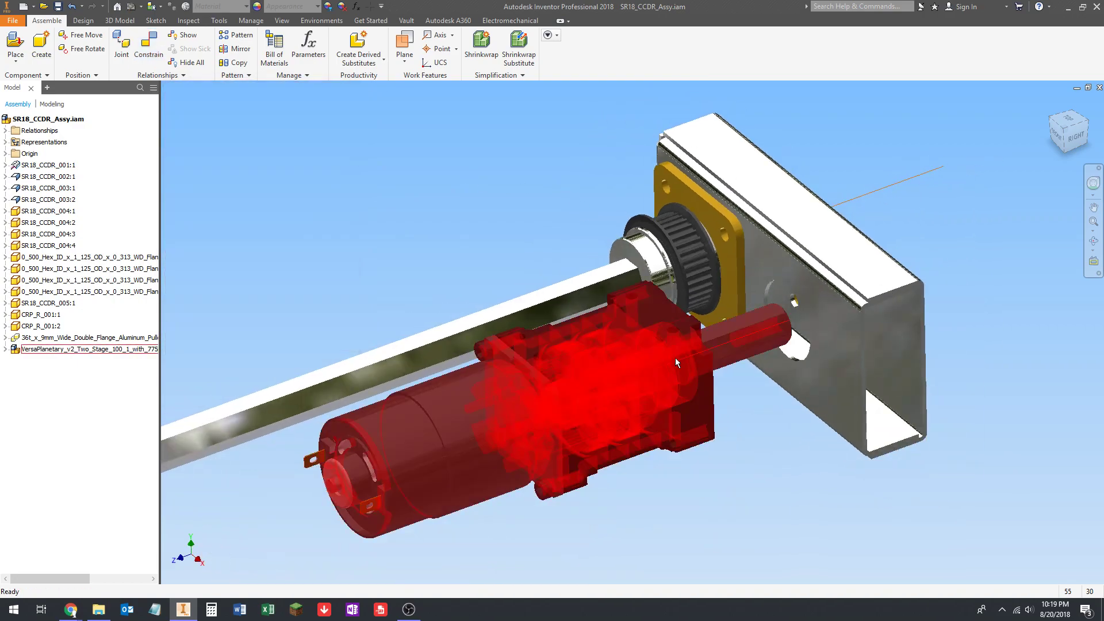
Slide the gearbox along its shaft axis toward the tube so the output shaft passes through the hole
left_click_drag(676, 358, 718, 244)
middle_click_drag(714, 321, 812, 377, "shift")
scroll(629, 248, "down", 2)
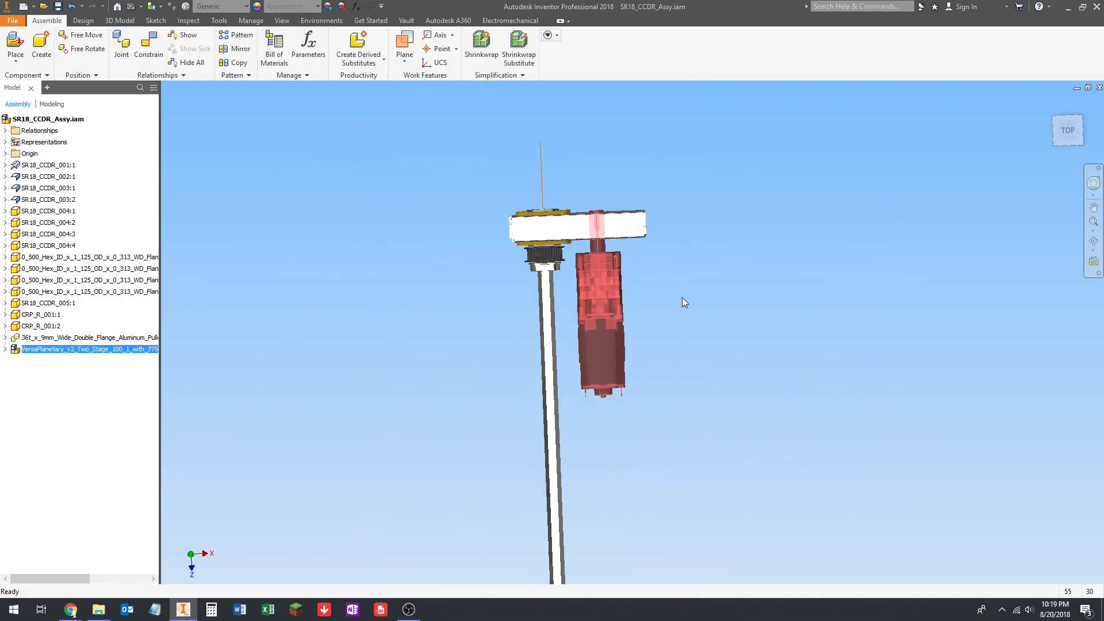
Examine the gearbox's fit against the tube and its clearance to the neighbouring pulley, bearing plate and hex shaft
middle_click_drag(682, 301, 681, 232, "shift")
scroll(619, 289, "up", 5)
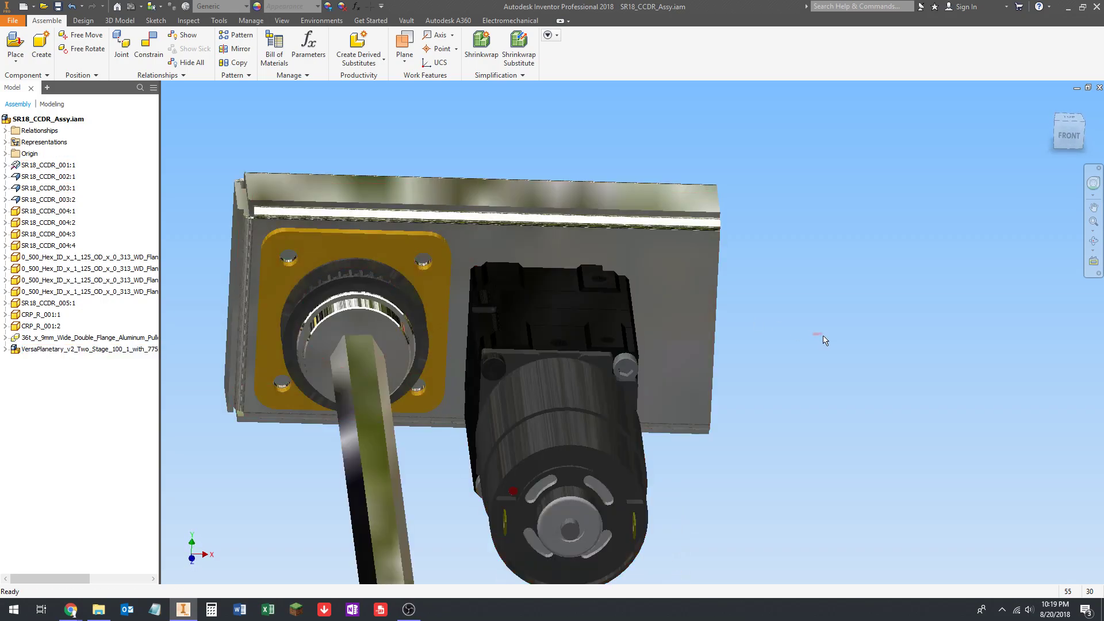
scroll(474, 318, "up", 3)
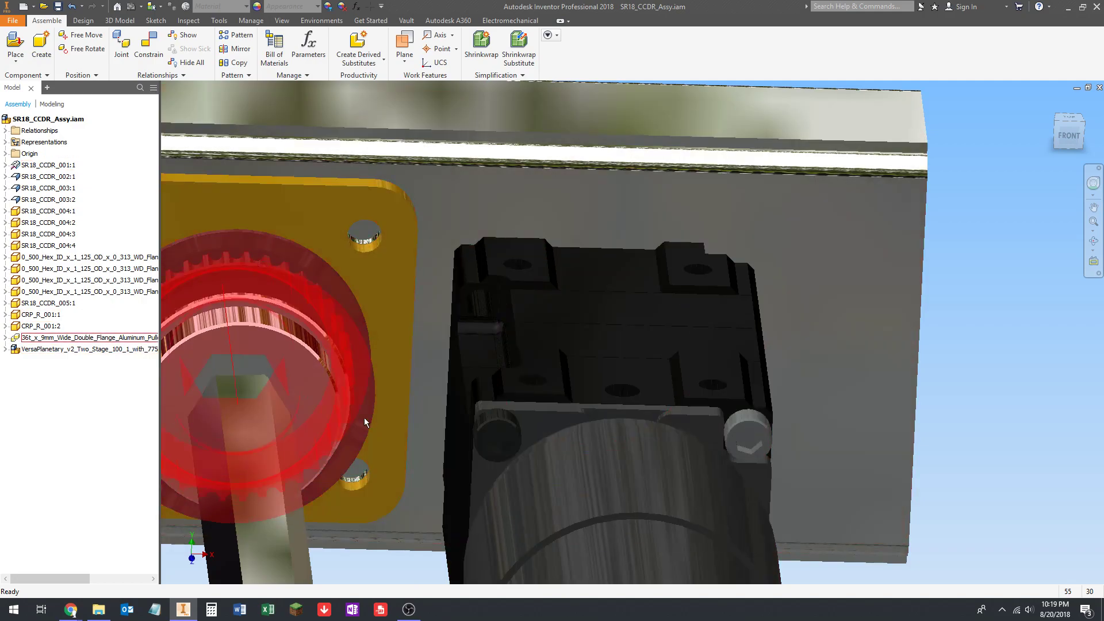
scroll(364, 418, "down", 4)
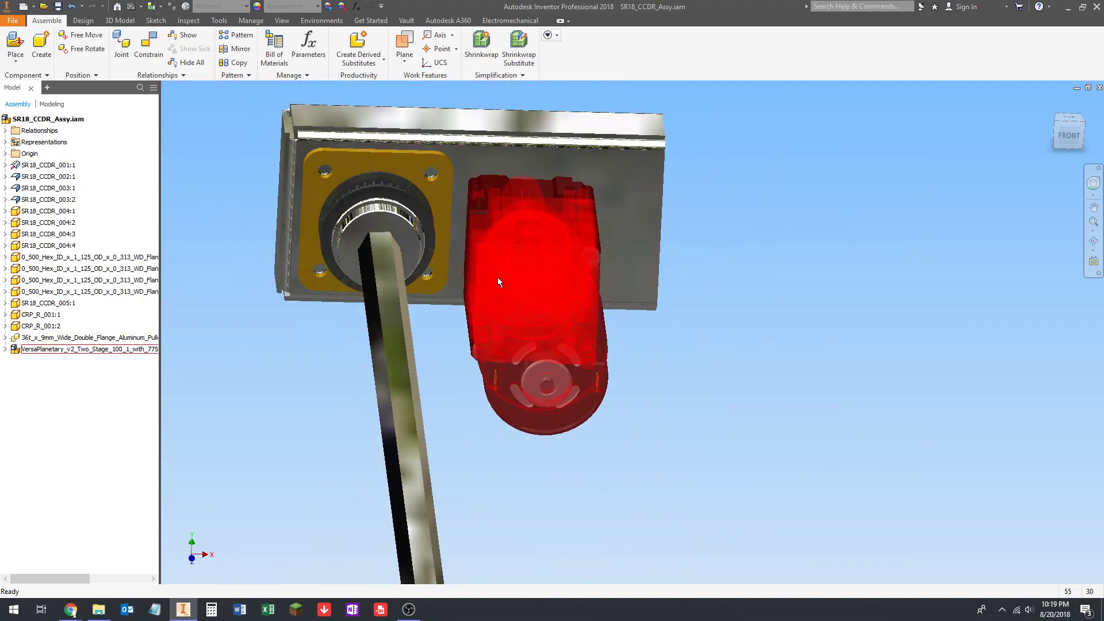
middle_click_drag(498, 277, 422, 334, "shift")
scroll(558, 382, "down", 5)
middle_click_drag(546, 367, 515, 368, "shift")
scroll(503, 363, "up", 4)
scroll(540, 355, "down", 3)
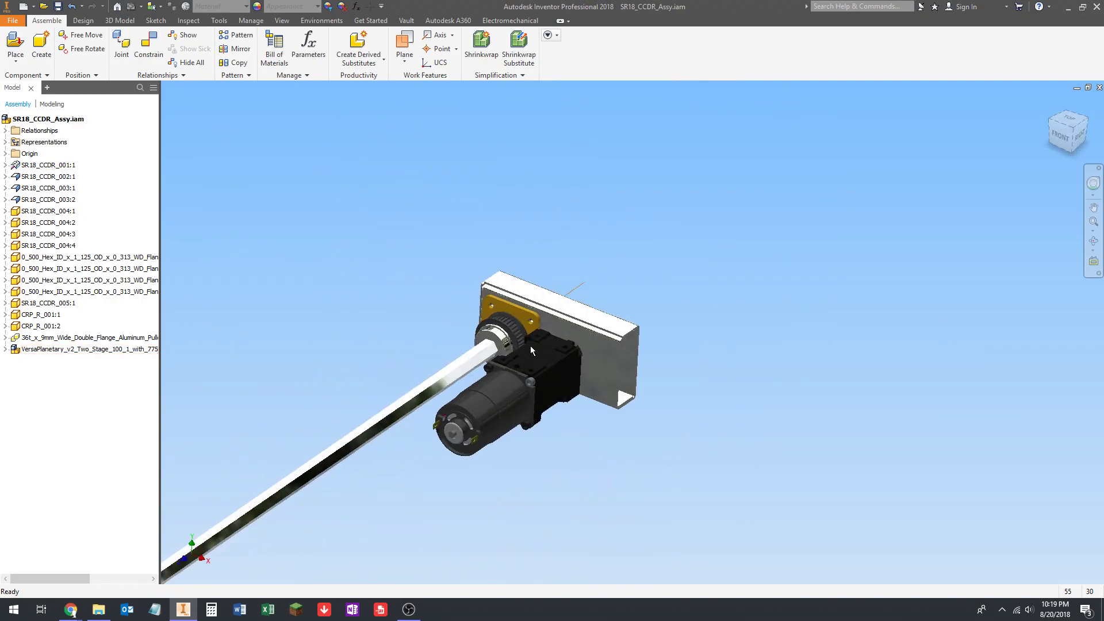
scroll(514, 364, "up", 2)
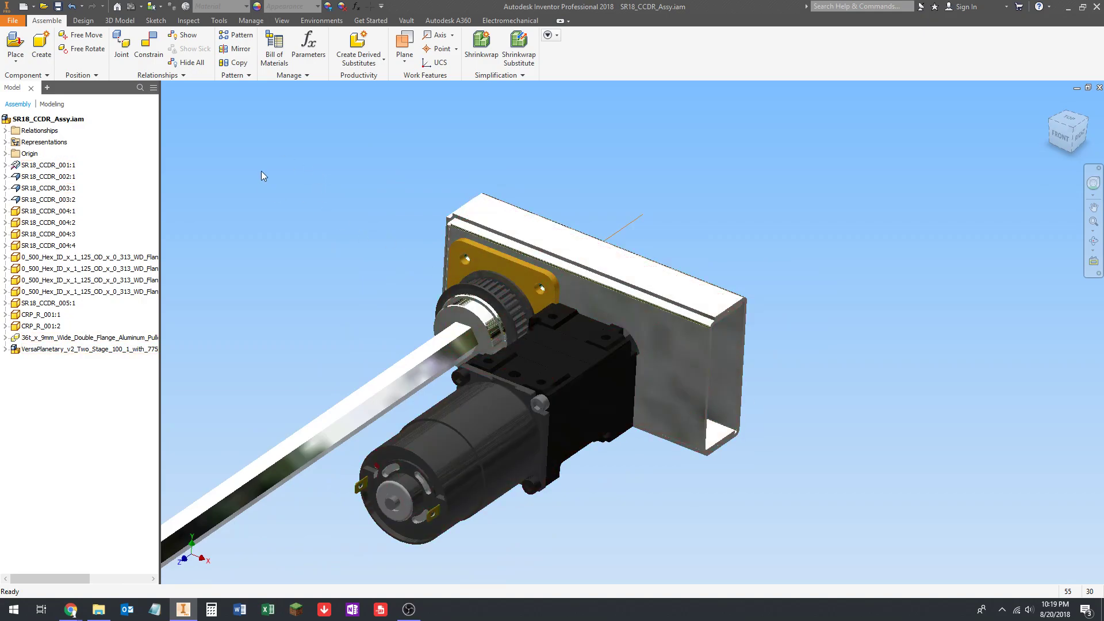
middle_click_drag(577, 338, 661, 331, "shift")
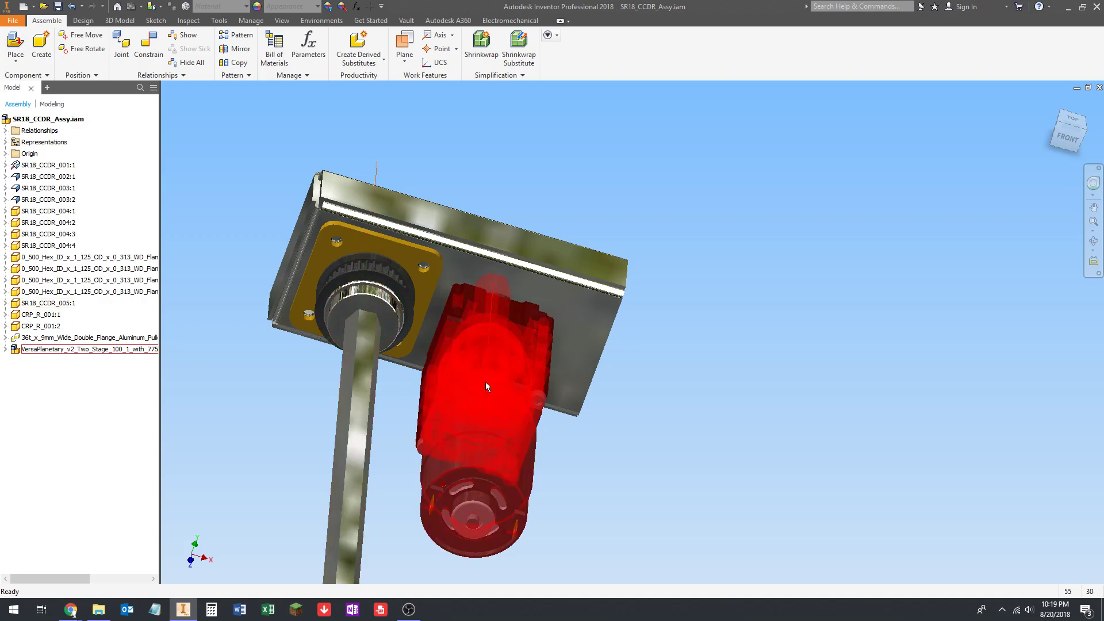
scroll(518, 357, "down", 4)
middle_click_drag(540, 345, 483, 354, "shift")
scroll(500, 352, "down", 4)
scroll(512, 361, "up", 4)
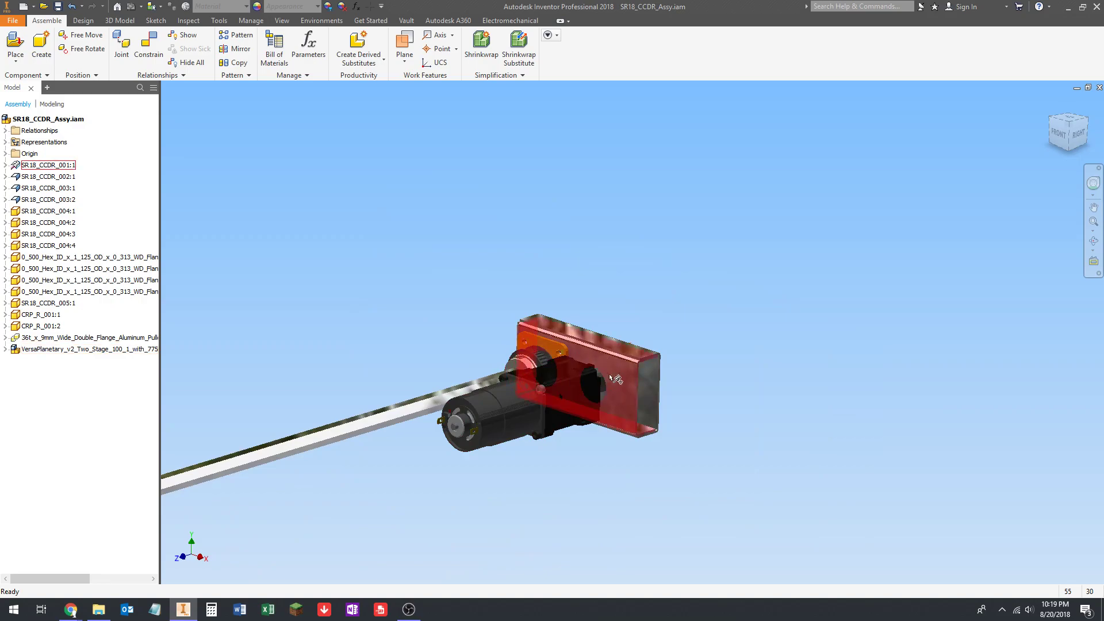
scroll(615, 378, "up", 3)
scroll(518, 357, "down", 2)
Slide the gearbox along its axis away from the tube so the output shaft leaves the hole
left_click(496, 352)
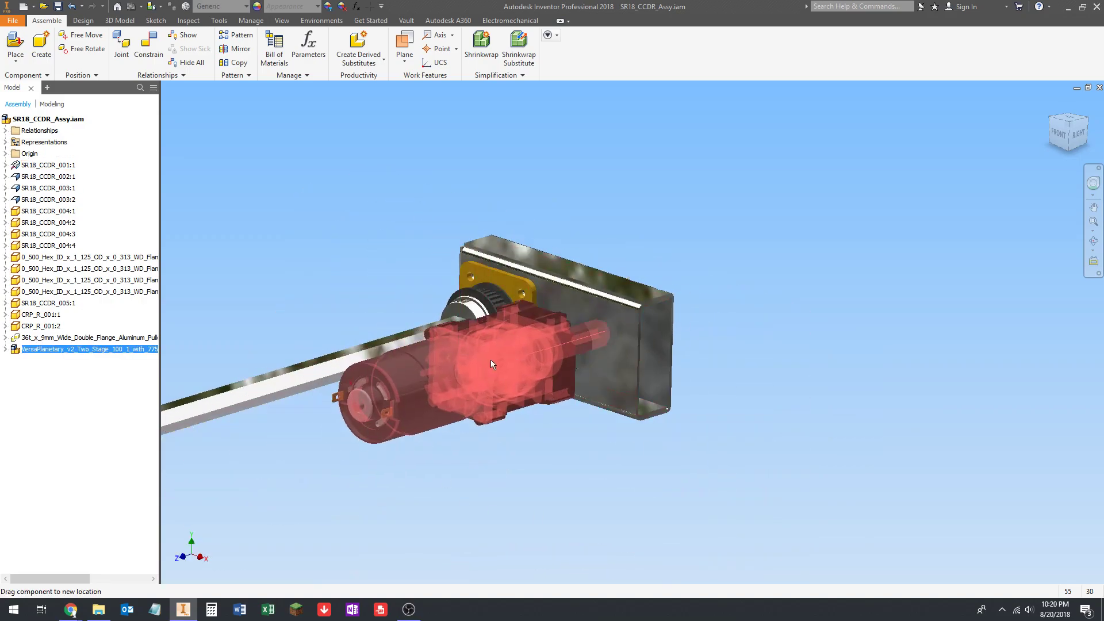
left_click_drag(491, 360, 493, 431)
scroll(609, 443, "up", 4)
middle_click_drag(609, 443, 532, 369, "shift")
scroll(617, 384, "down", 5)
scroll(518, 432, "up", 2)
Slide the gearbox back toward the tube, bringing the tip of its output shaft up to the hole
left_click(457, 369)
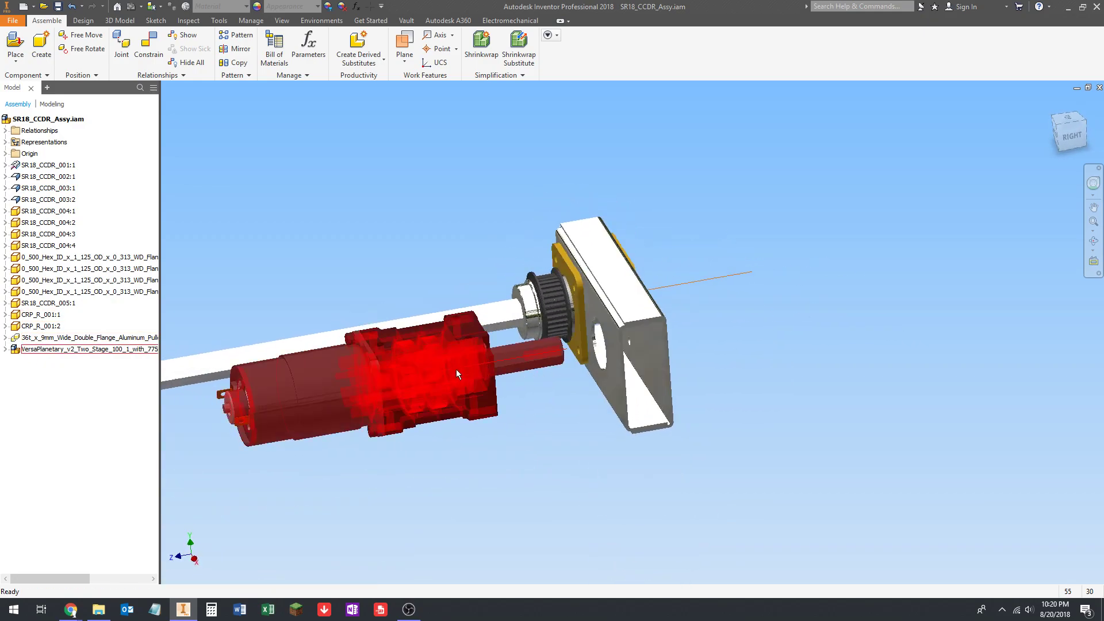
left_click(577, 481)
middle_click_drag(577, 481, 587, 448, "shift")
left_click(481, 360)
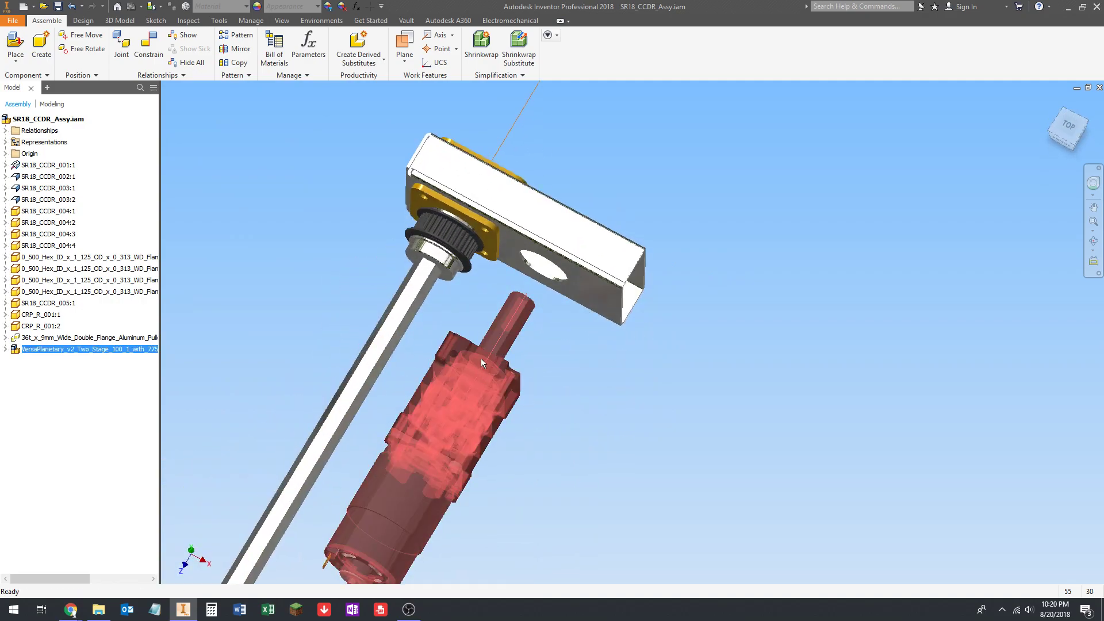
left_click_drag(482, 360, 494, 344)
Examine the pulley on the hex shaft beside the gearbox's output shaft, ending in the home view
left_click(560, 366)
middle_click_drag(560, 367, 554, 413)
scroll(436, 259, "down", 5)
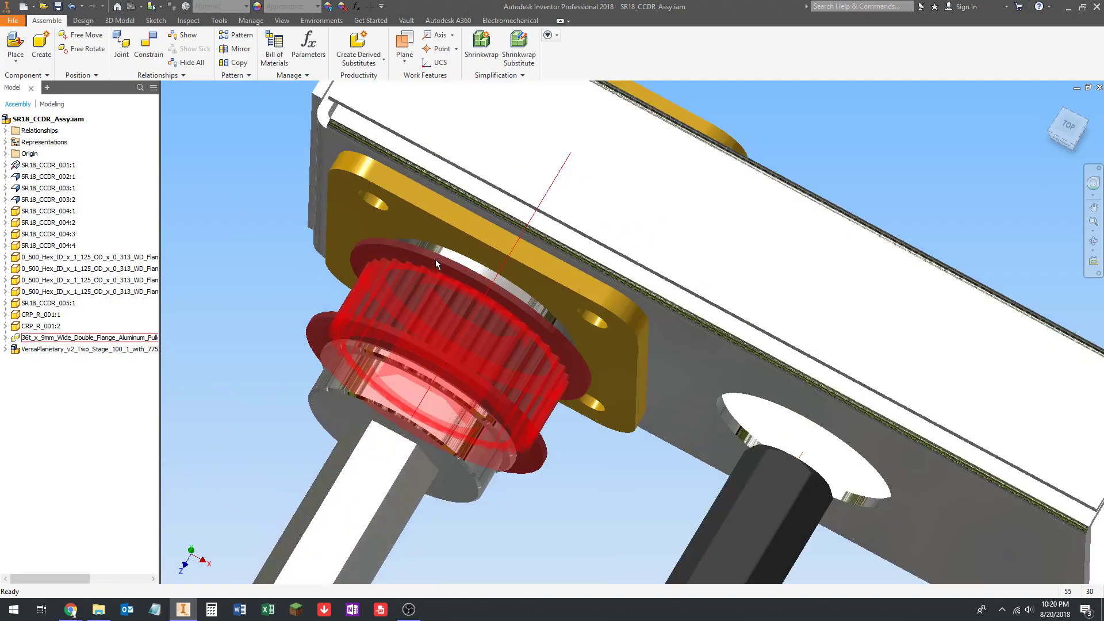
scroll(428, 313, "down", 3)
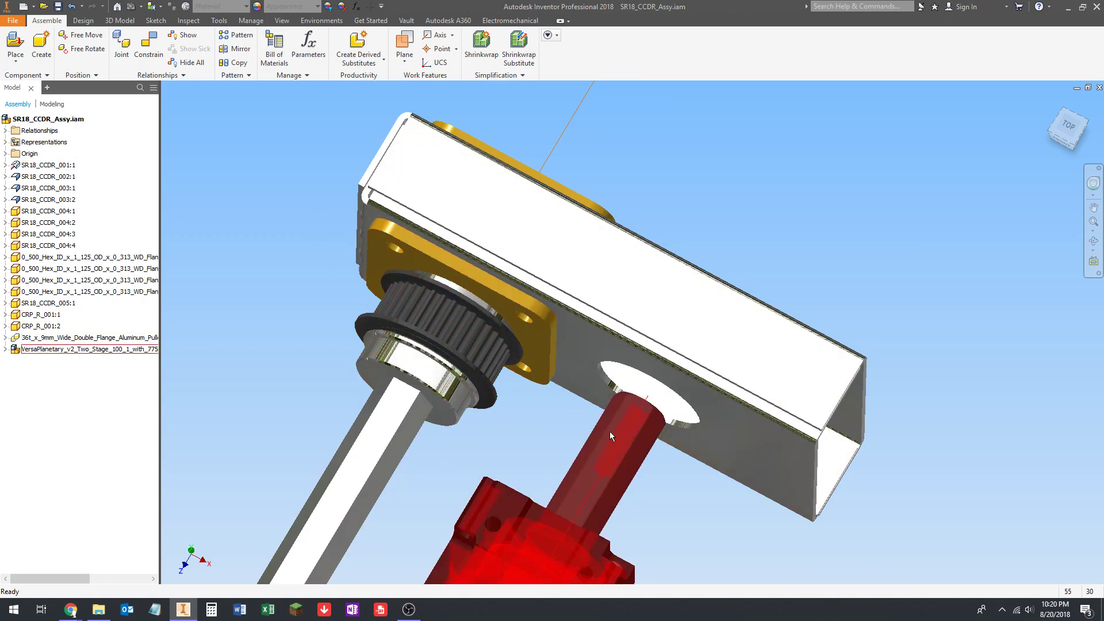
key("F6")
scroll(640, 374, "down", 3)
middle_click_drag(641, 375, 590, 353)
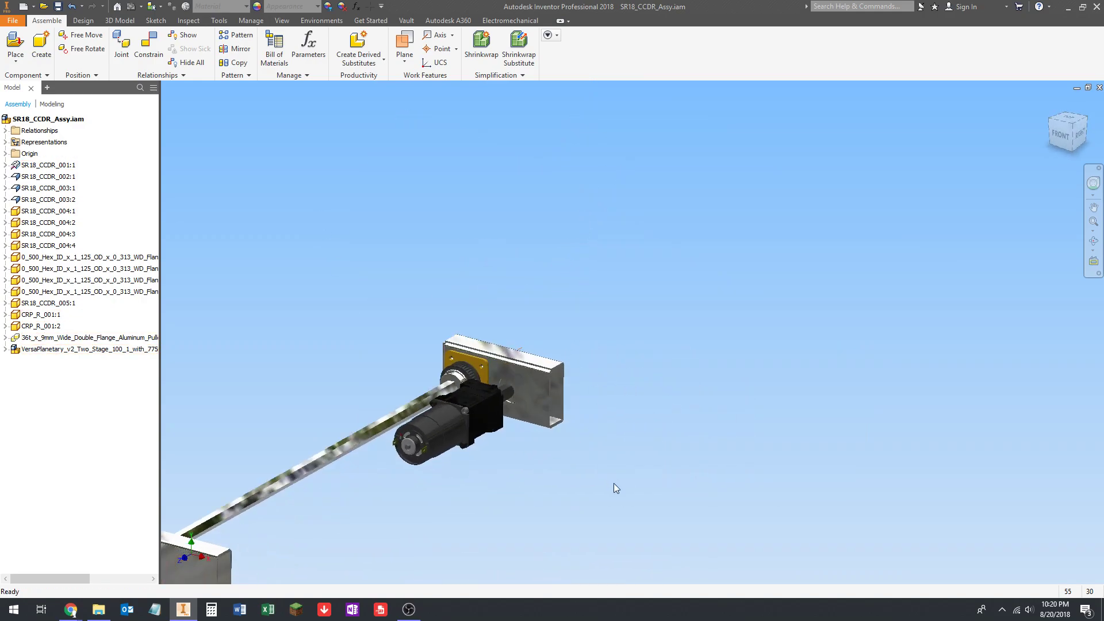
Place one more 36t x 9mm Wide Double Flange Aluminum Pulley in the assembly, beside the gearbox's output shaft
middle_click_drag(425, 441, 356, 457, "shift")
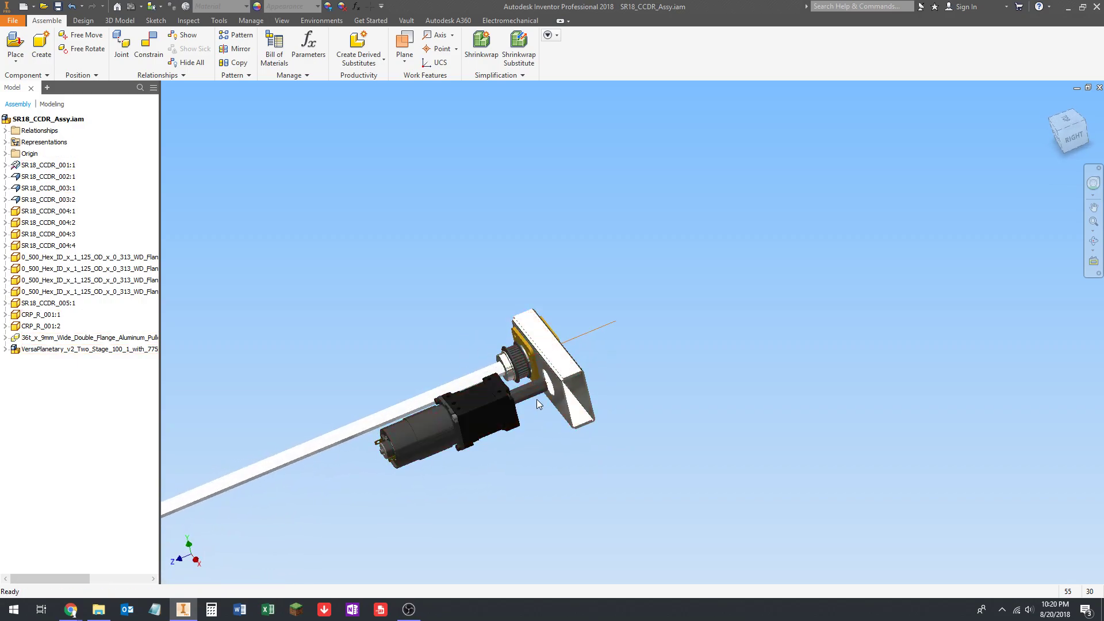
scroll(525, 423, "down", 2)
scroll(528, 419, "up", 3)
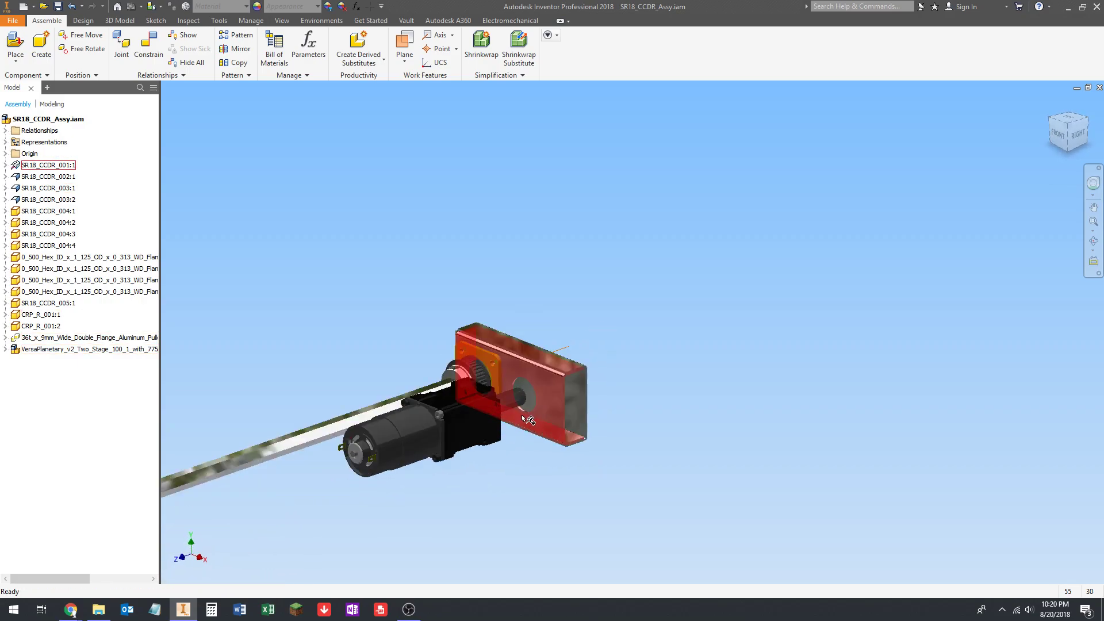
middle_click_drag(566, 477, 619, 447)
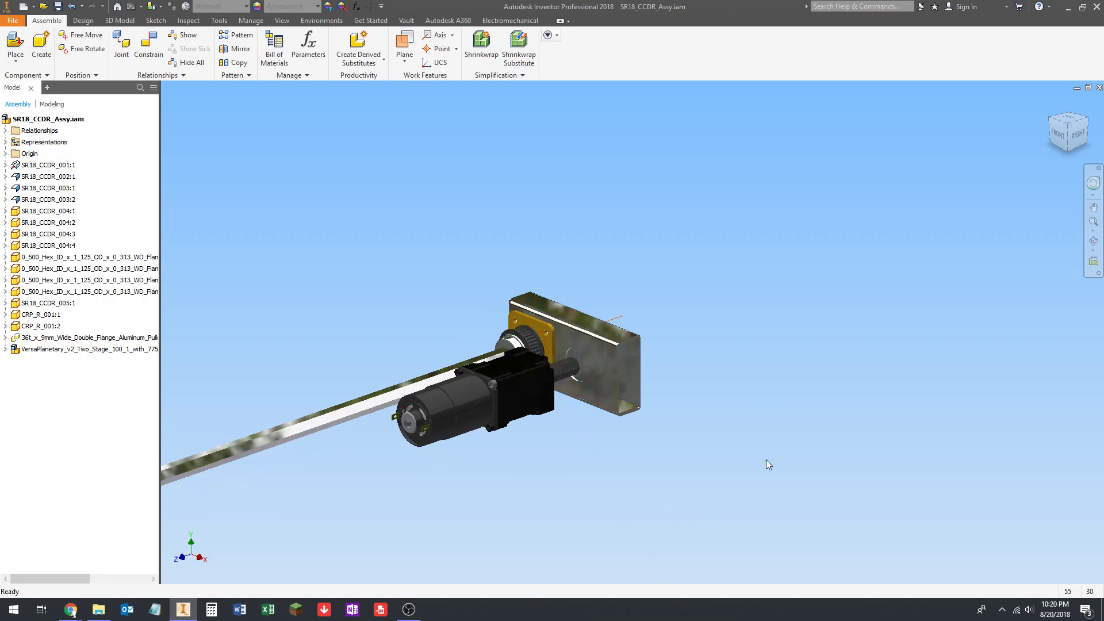
key("p")
left_click(470, 151)
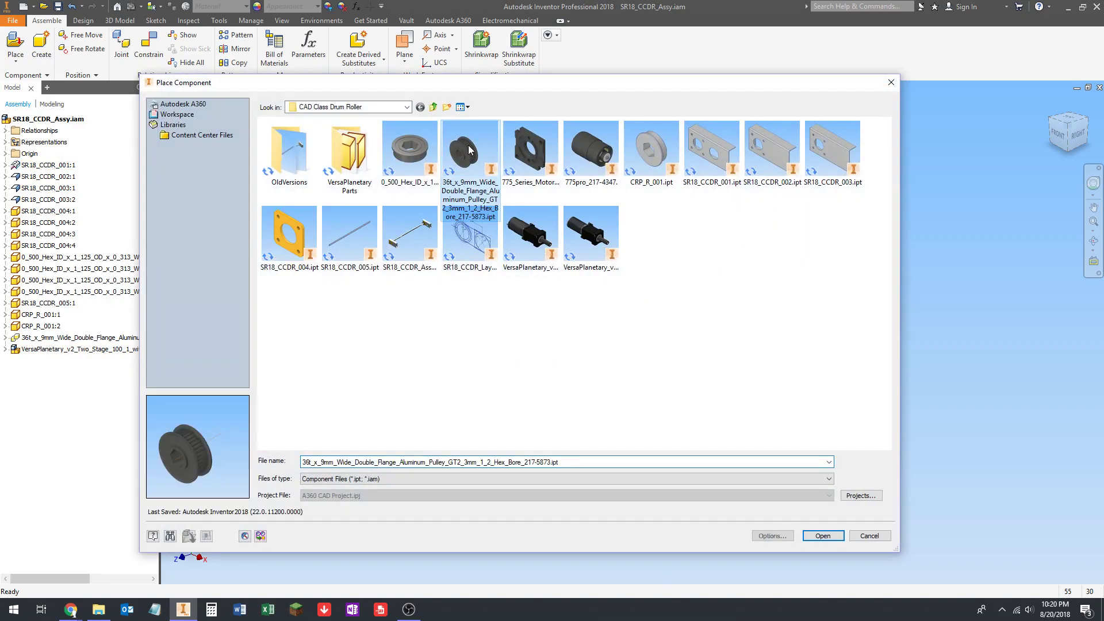
left_click(805, 540)
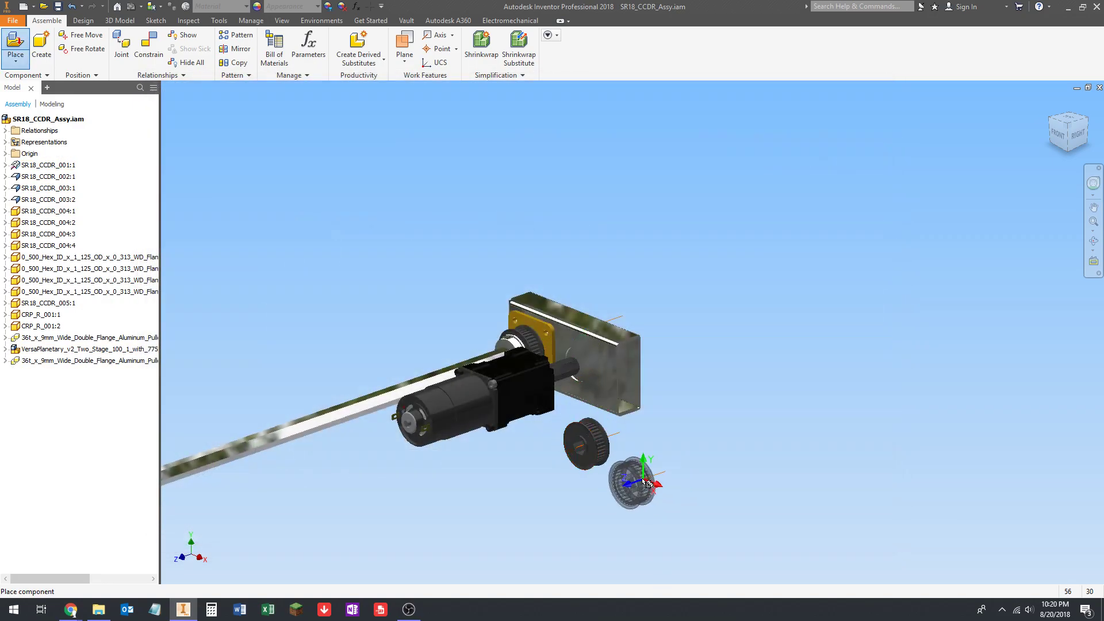
left_click(640, 478)
key("Escape")
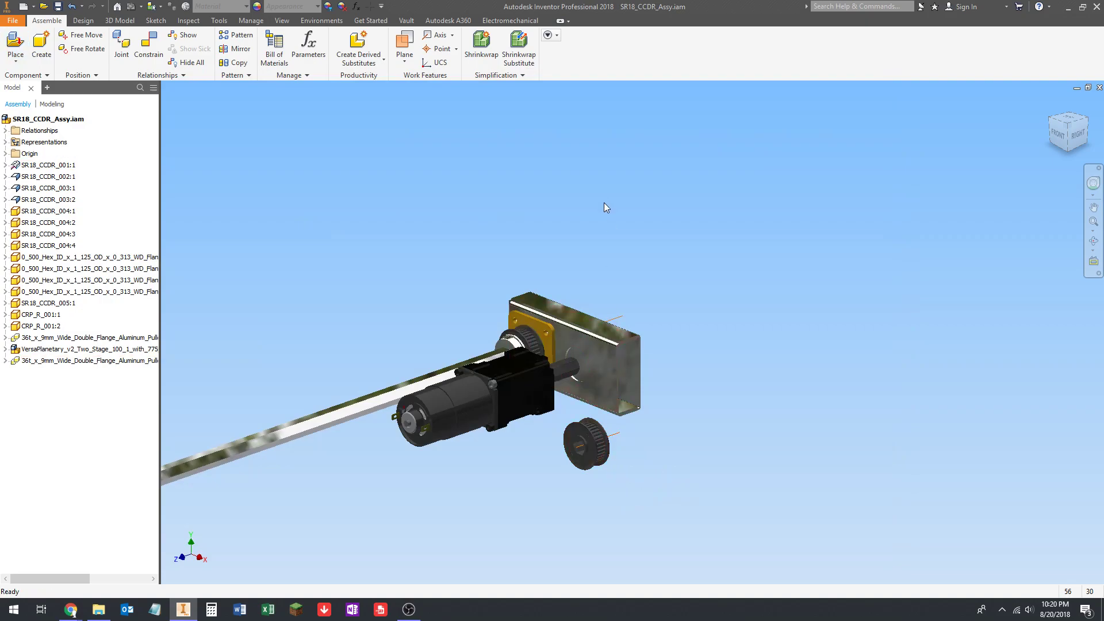
Mate the new pulley's axis to the gearbox output shaft's axis with a 0.000 in offset
key("c")
middle_click_drag(621, 273, 601, 299, "shift")
left_click(600, 483)
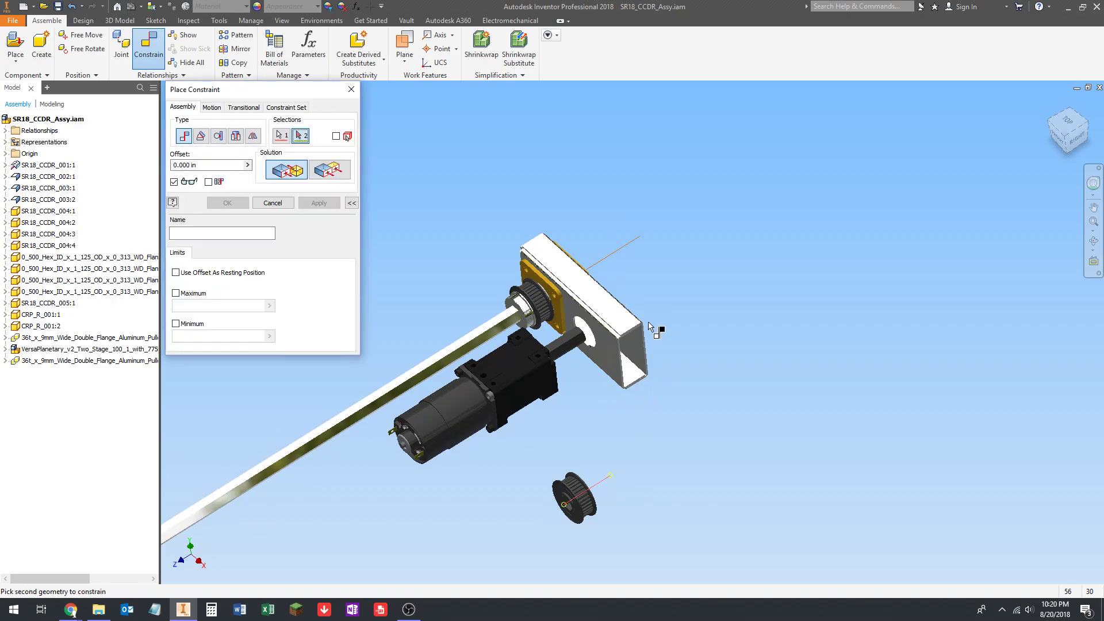
scroll(610, 344, "up", 3)
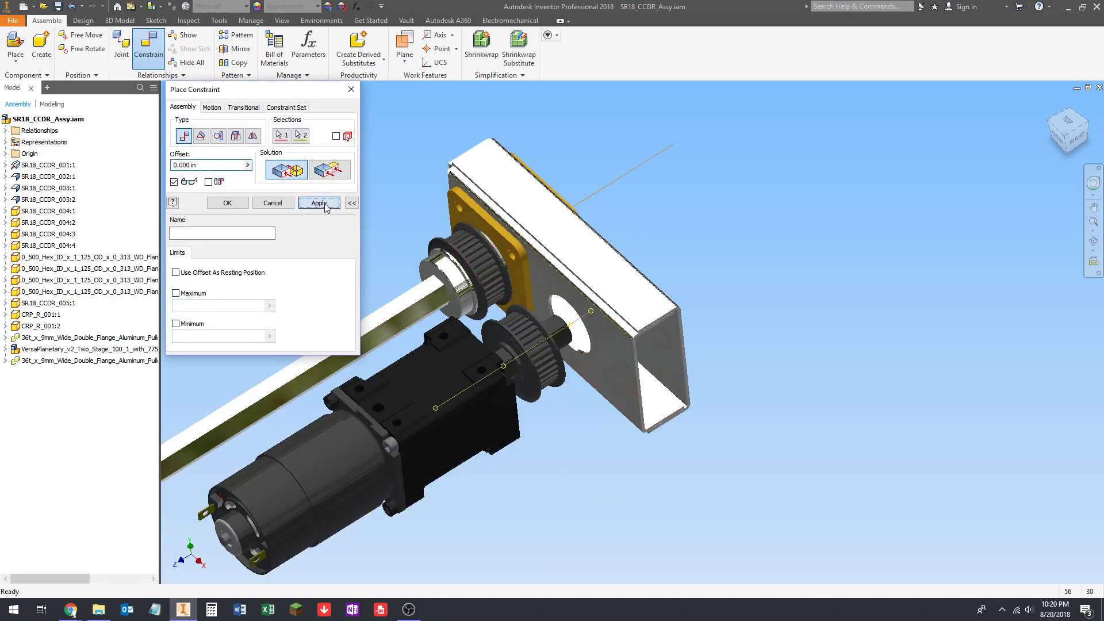
key("Escape")
Slide the new pulley along the output shaft toward the hole in the tube
scroll(528, 319, "up", 3)
middle_click_drag(530, 318, 563, 436, "shift")
left_click_drag(511, 331, 530, 355)
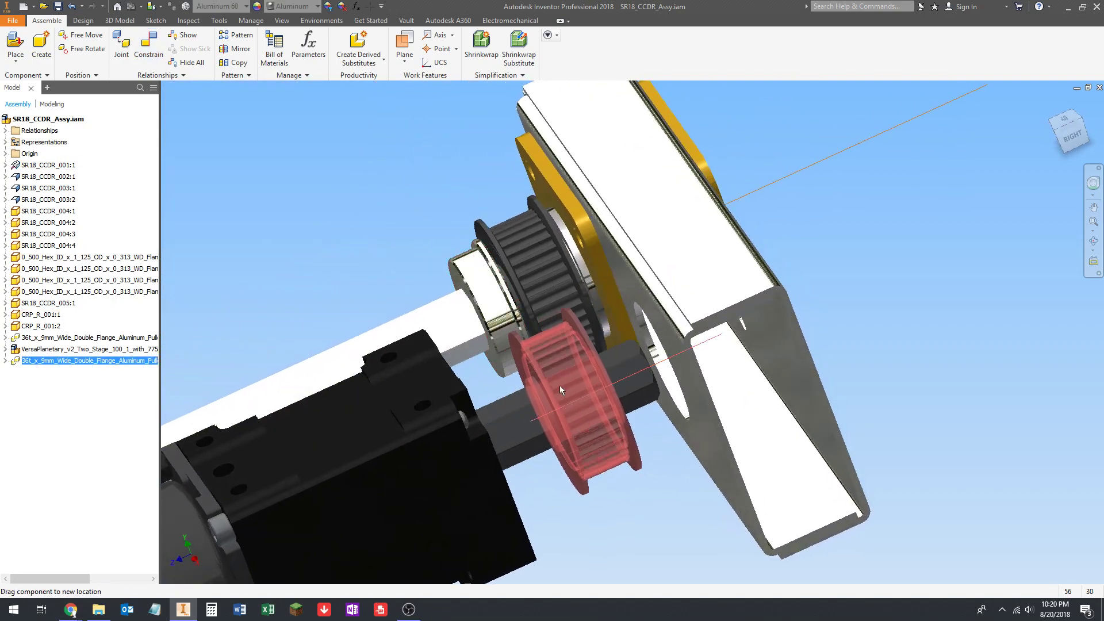
left_click_drag(560, 390, 597, 522)
key("F2")
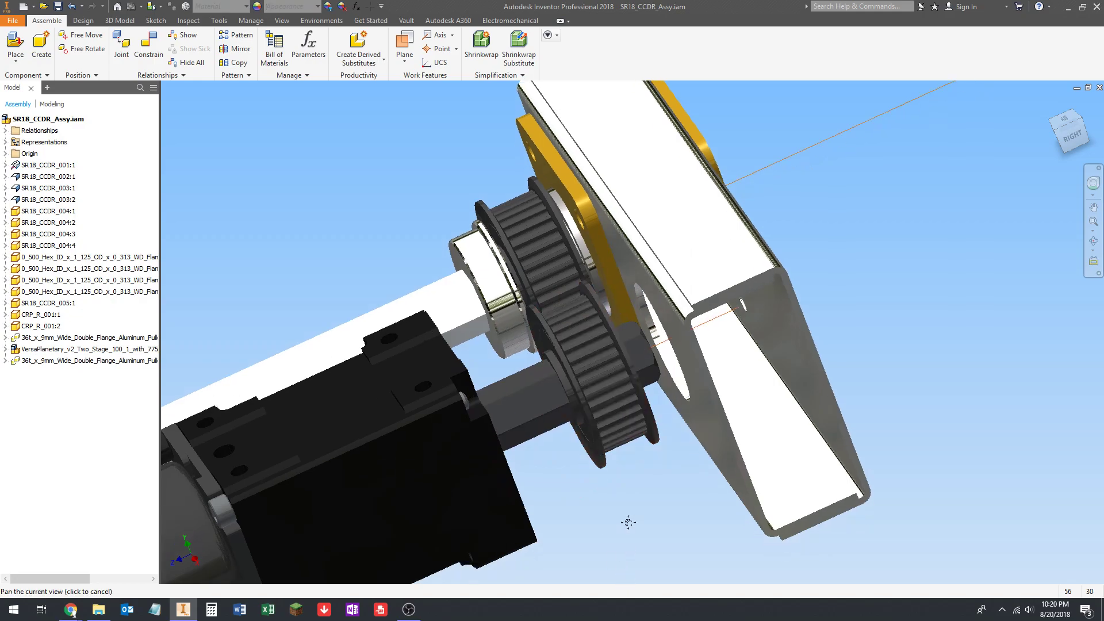
middle_click_drag(628, 522, 679, 424)
Slide the new pulley back along the output shaft to the gearbox face and inspect its offset from the hex shaft's pulley
left_click_drag(523, 407, 654, 417)
middle_click_drag(655, 416, 661, 375, "shift")
left_click_drag(633, 255, 678, 375)
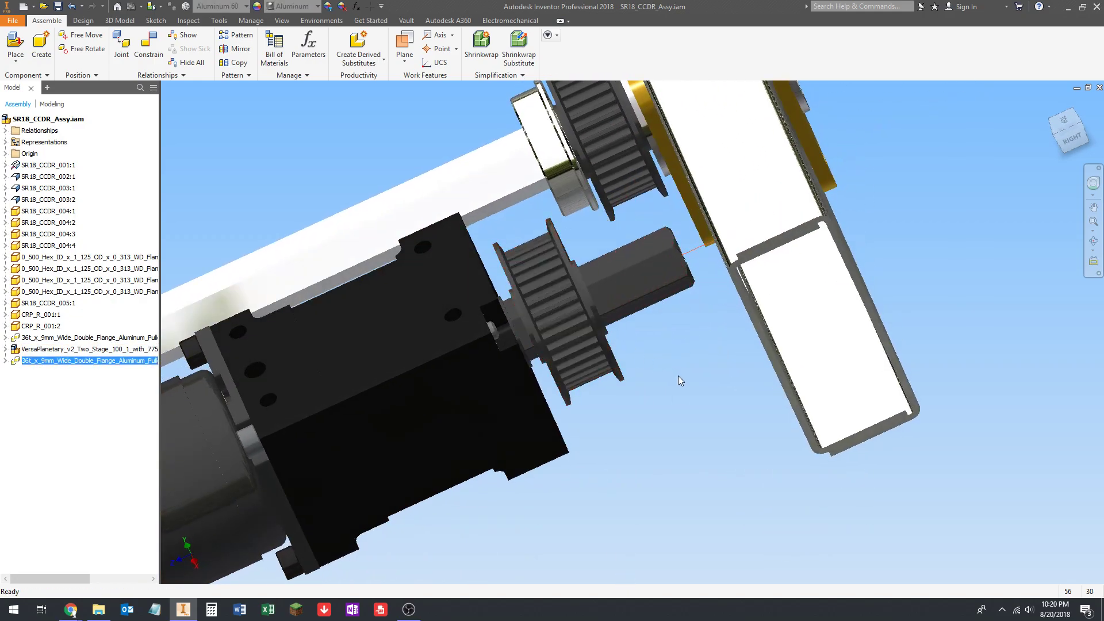
left_click(679, 375)
middle_click_drag(679, 376, 647, 421, "shift")
scroll(652, 421, "up", 3)
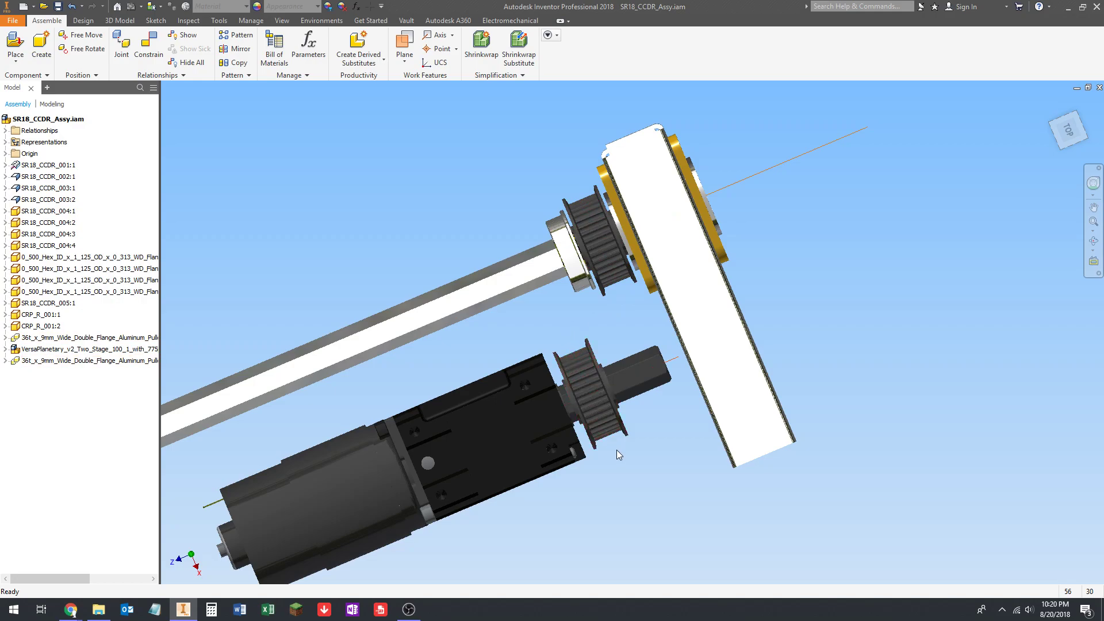
middle_click_drag(616, 450, 576, 377, "shift")
scroll(624, 256, "down", 3)
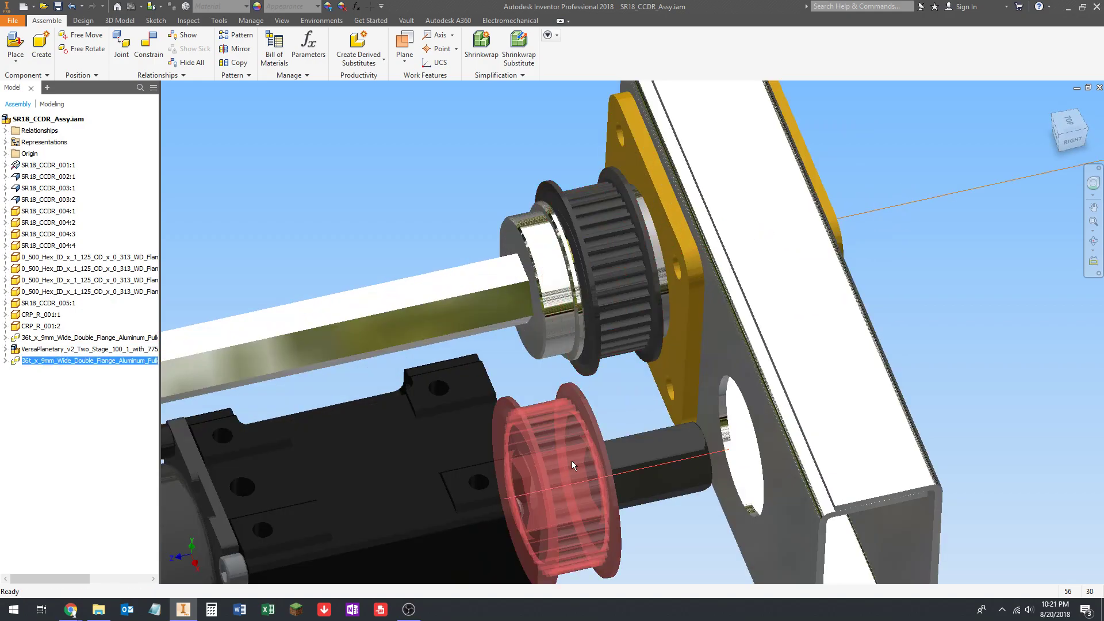
Slide the new pulley toward the tube end of the output shaft, roughly level with the pulley on the hex shaft
left_click_drag(571, 461, 677, 450)
middle_click_drag(578, 393, 566, 401, "shift")
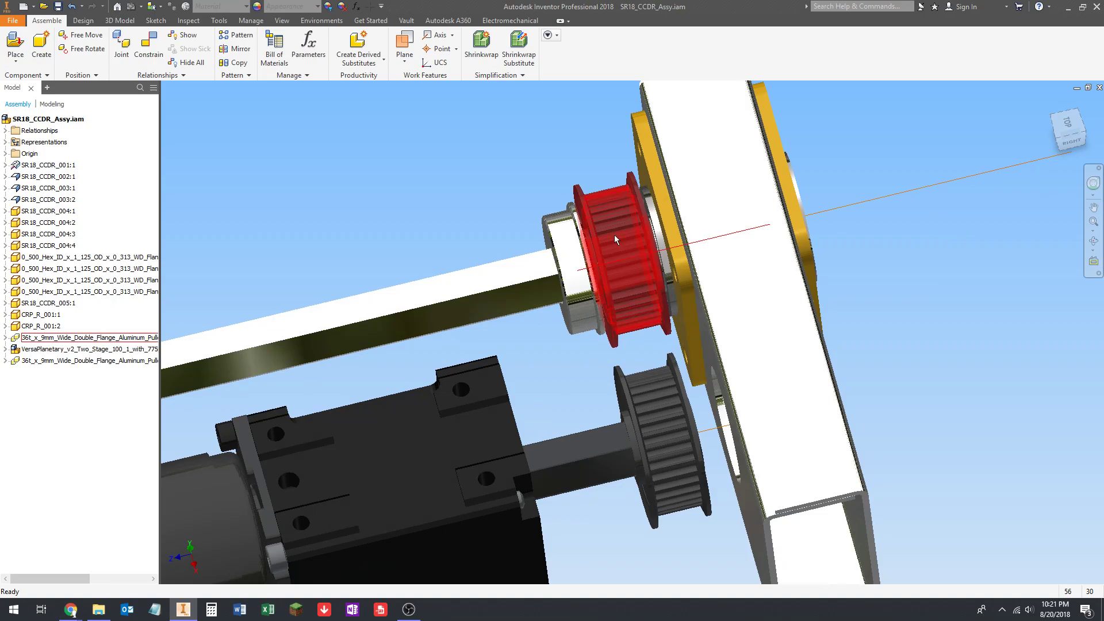
left_click_drag(616, 240, 635, 189)
middle_click_drag(623, 177, 635, 234)
middle_click_drag(634, 235, 636, 232, "shift")
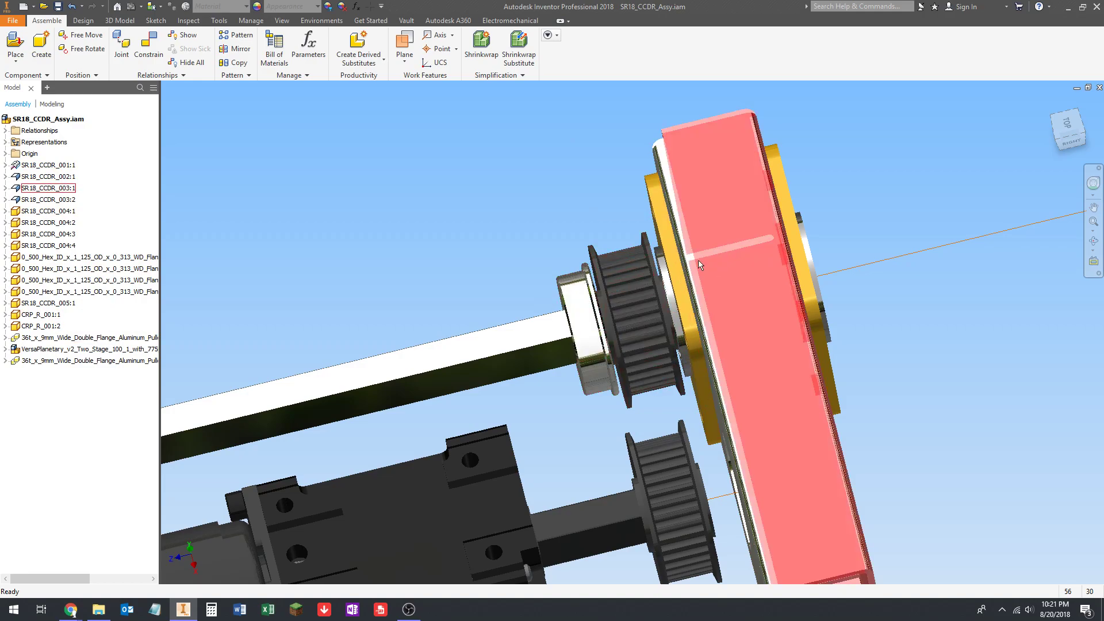
scroll(581, 284, "up", 4)
middle_click_drag(581, 284, 605, 288, "shift")
scroll(607, 289, "down", 4)
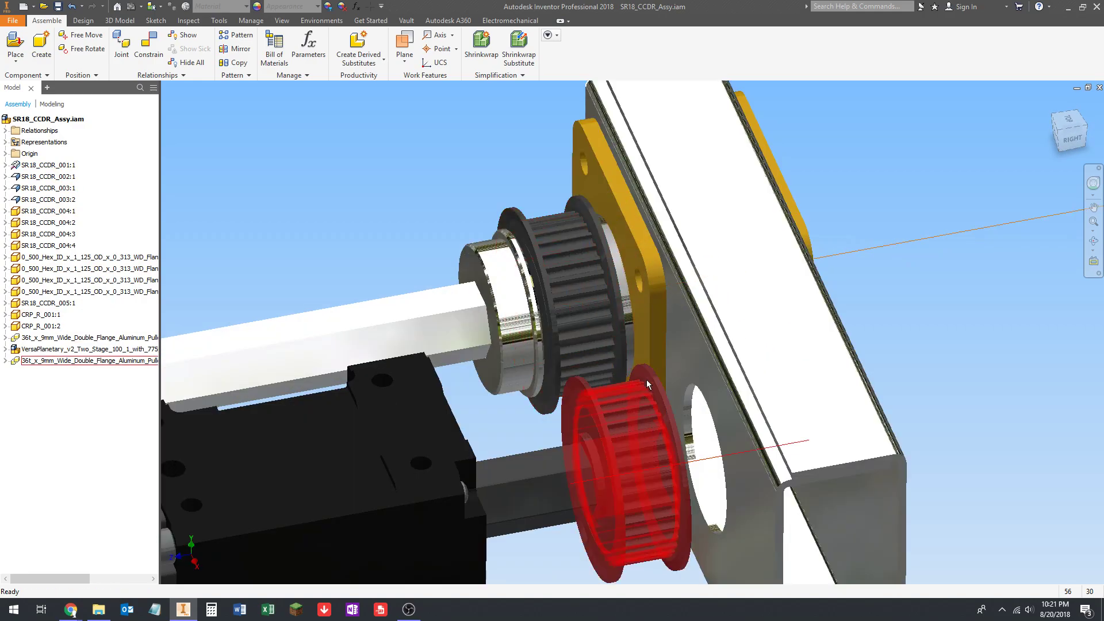
scroll(633, 345, "up", 3)
mouse_move(615, 351)
middle_mouse_down("shift")
mouse_move(631, 337)
mouse_move(606, 361)
middle_mouse_up("shift")
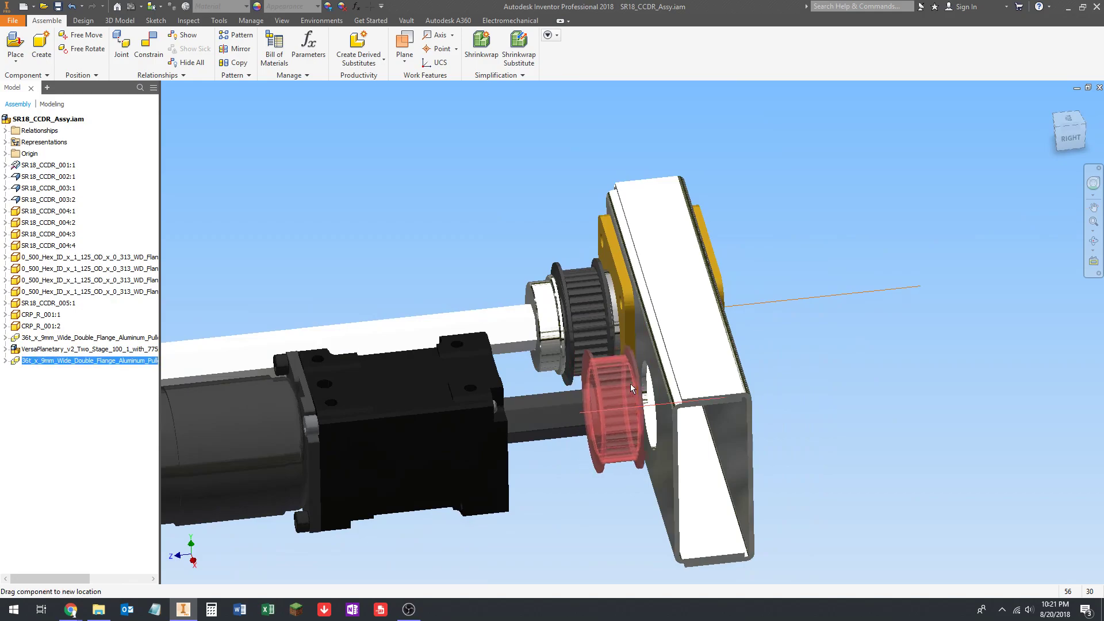
left_click_drag(604, 385, 632, 380)
Examine how the two pulleys' teeth and flanges line up and how close they sit to each other
scroll(575, 322, "up", 5)
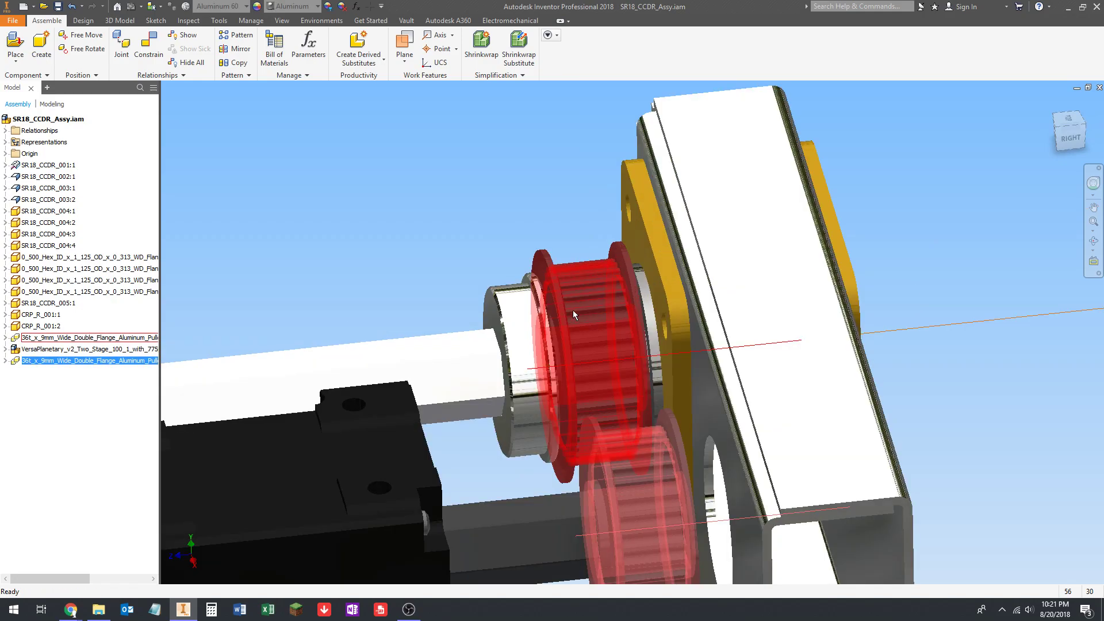
middle_click_drag(582, 343, 609, 338, "shift")
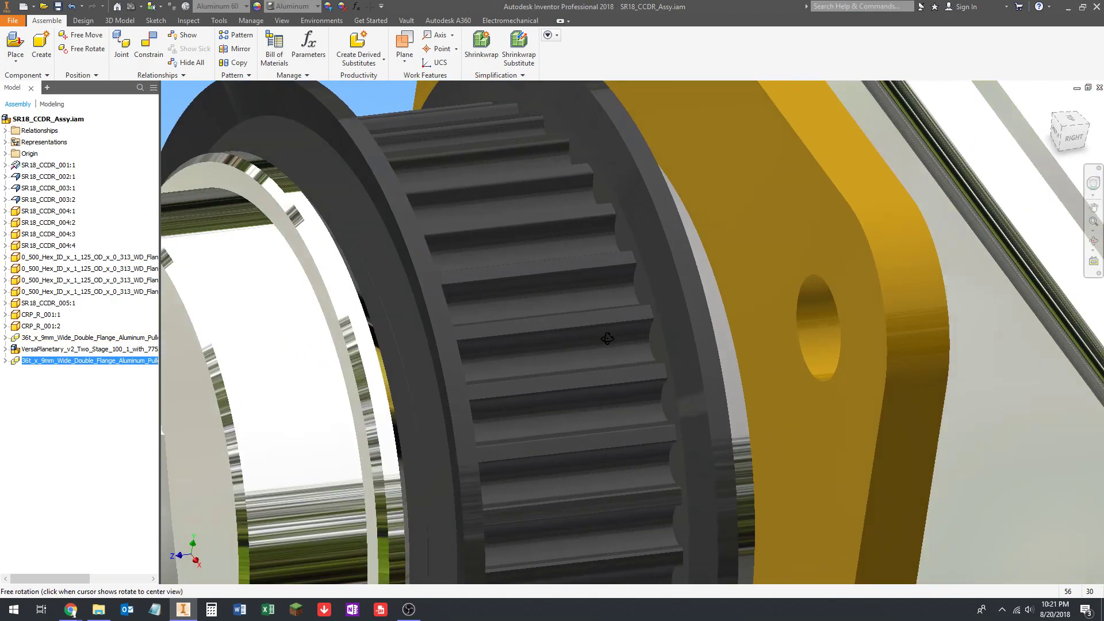
scroll(602, 332, "down", 4)
scroll(613, 416, "down", 3)
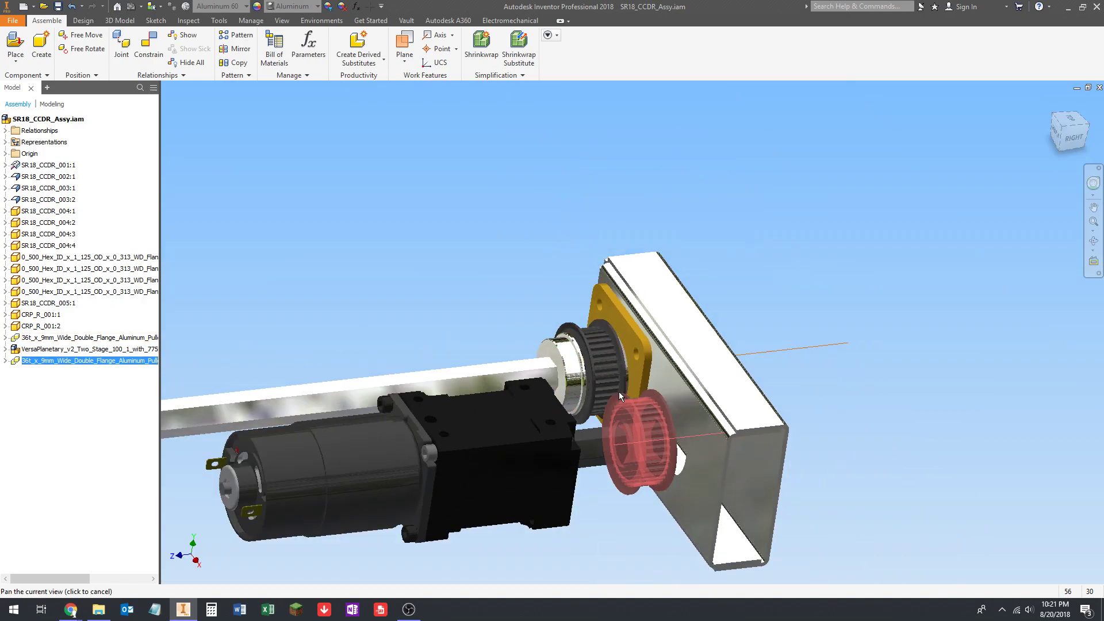
mouse_move(646, 381)
left_mouse_down()
mouse_move(612, 388)
mouse_move(656, 367)
left_mouse_up()
middle_click_drag(656, 367, 635, 435, "shift")
left_click_drag(623, 437, 619, 436)
left_click(578, 429)
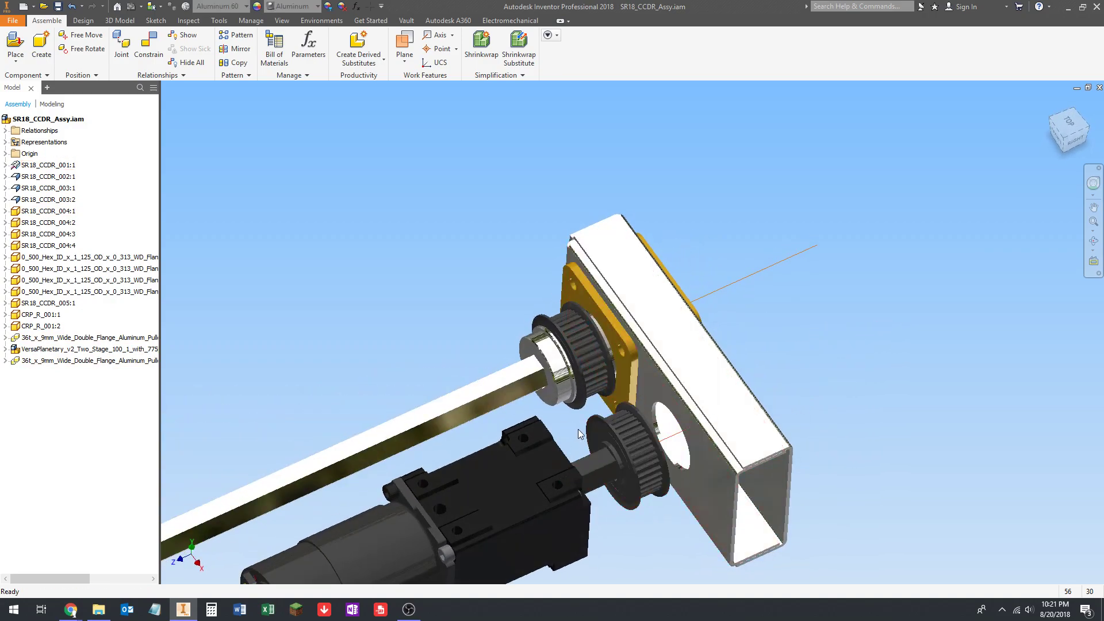
scroll(585, 455, "down", 4)
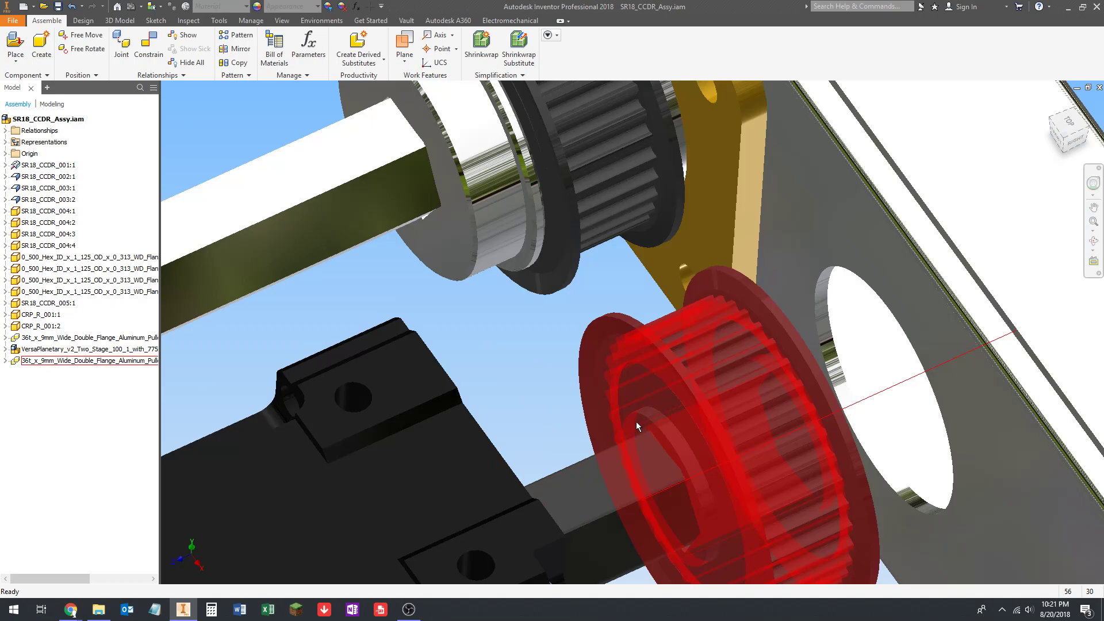
scroll(598, 349, "up", 4)
middle_click_drag(637, 339, 566, 279, "shift")
scroll(566, 282, "down", 5)
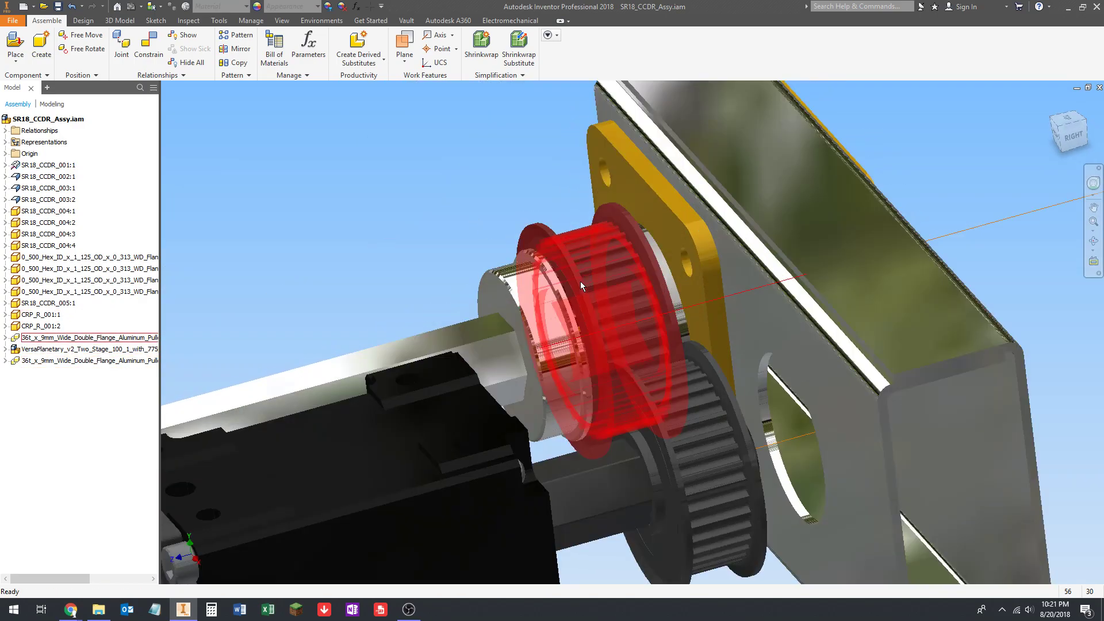
Turn off the Enabled state of CRP_R_001:1, the round part beside the hex shaft's pulley
left_click(463, 371)
scroll(492, 345, "up", 4)
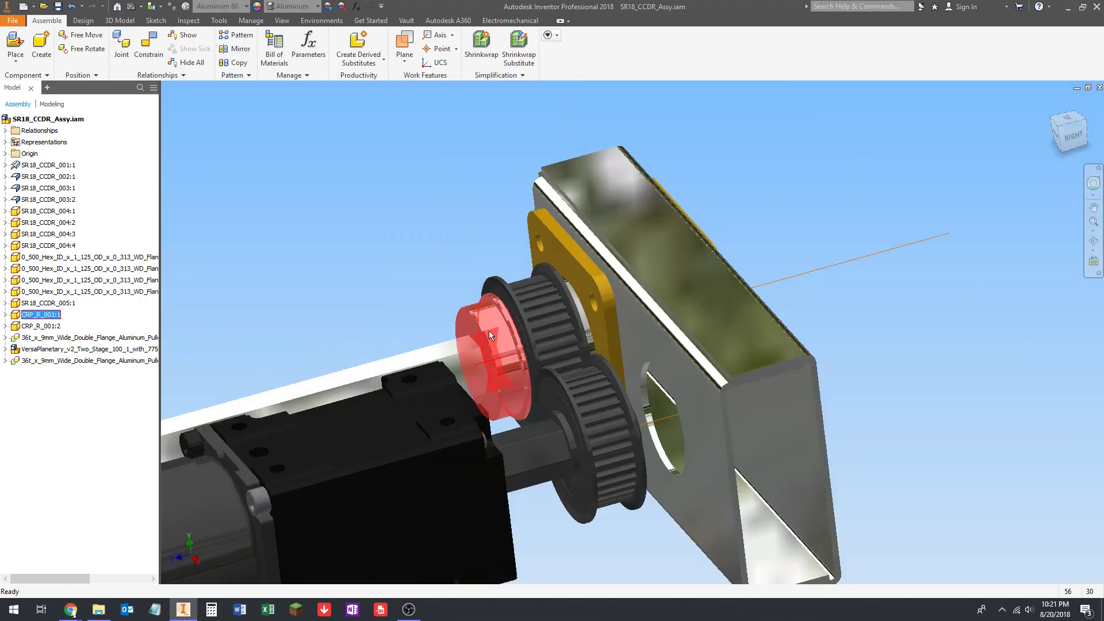
middle_click_drag(489, 331, 510, 356, "shift")
scroll(493, 344, "down", 5)
scroll(498, 352, "up", 5)
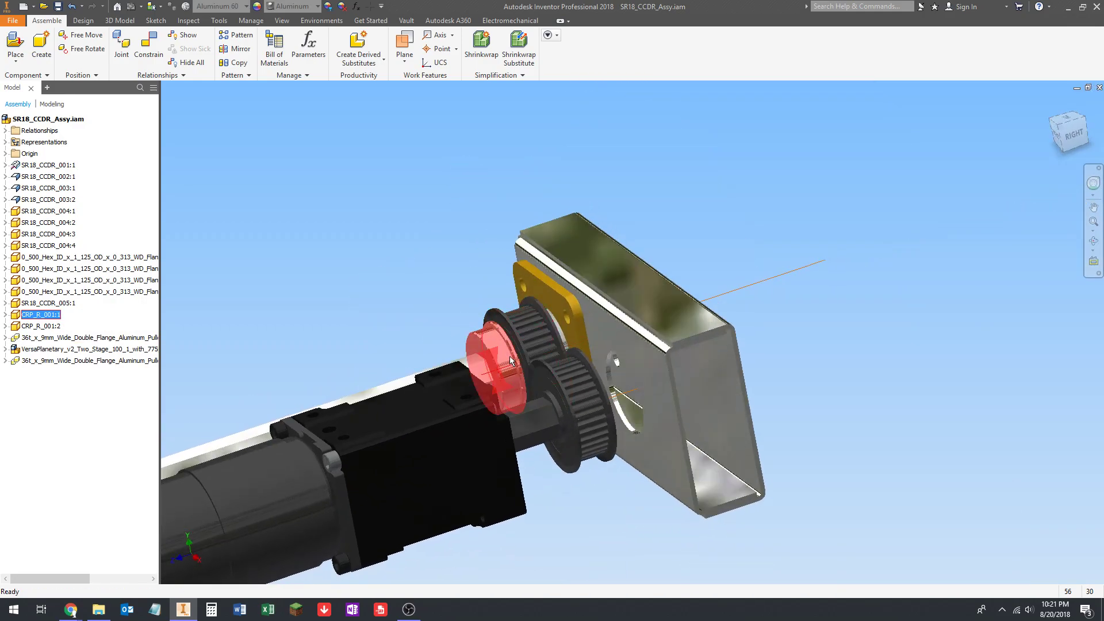
middle_click_drag(481, 318, 449, 298, "shift")
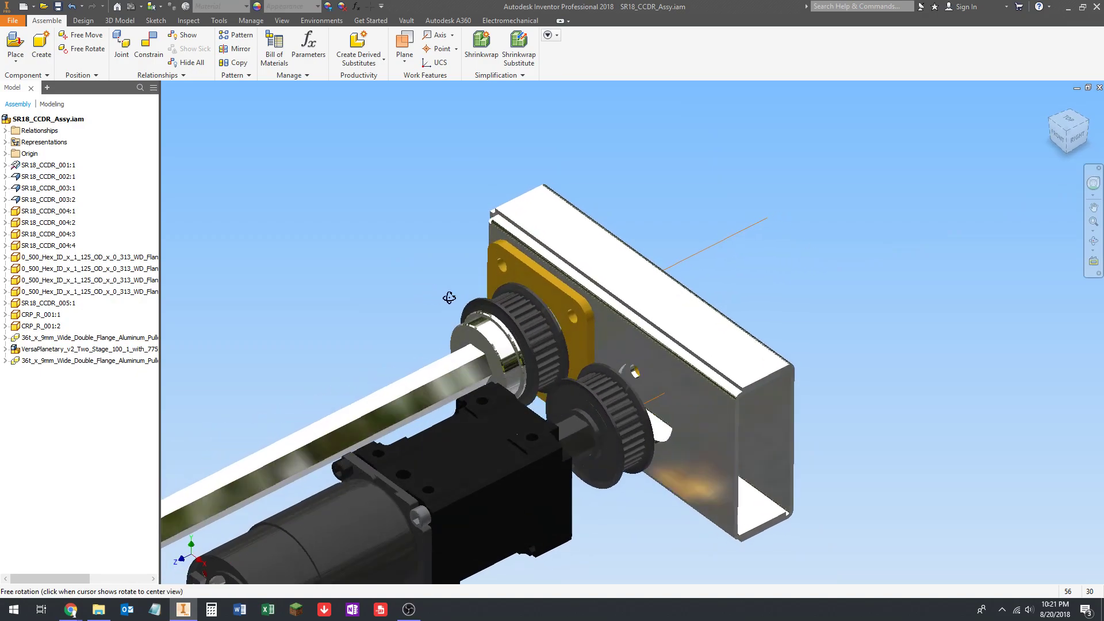
left_click(475, 328)
right_click(475, 328)
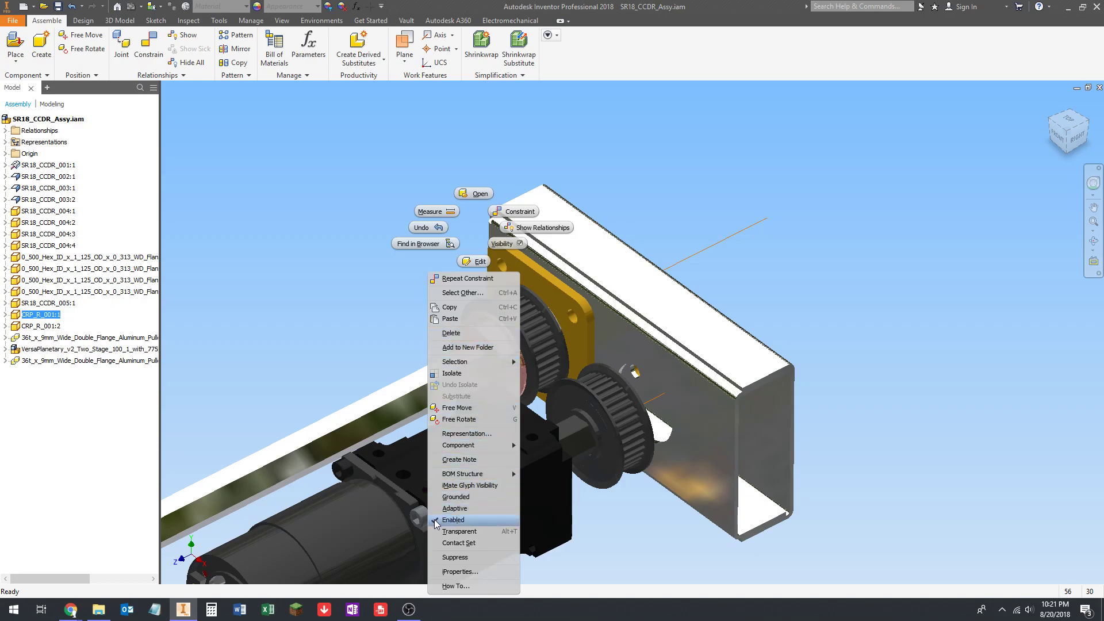
left_click(453, 520)
Slide the new pulley slightly farther along the output shaft toward the tube's hole
middle_click_drag(424, 290, 435, 340, "shift")
scroll(477, 329, "down", 2)
scroll(475, 326, "up", 3)
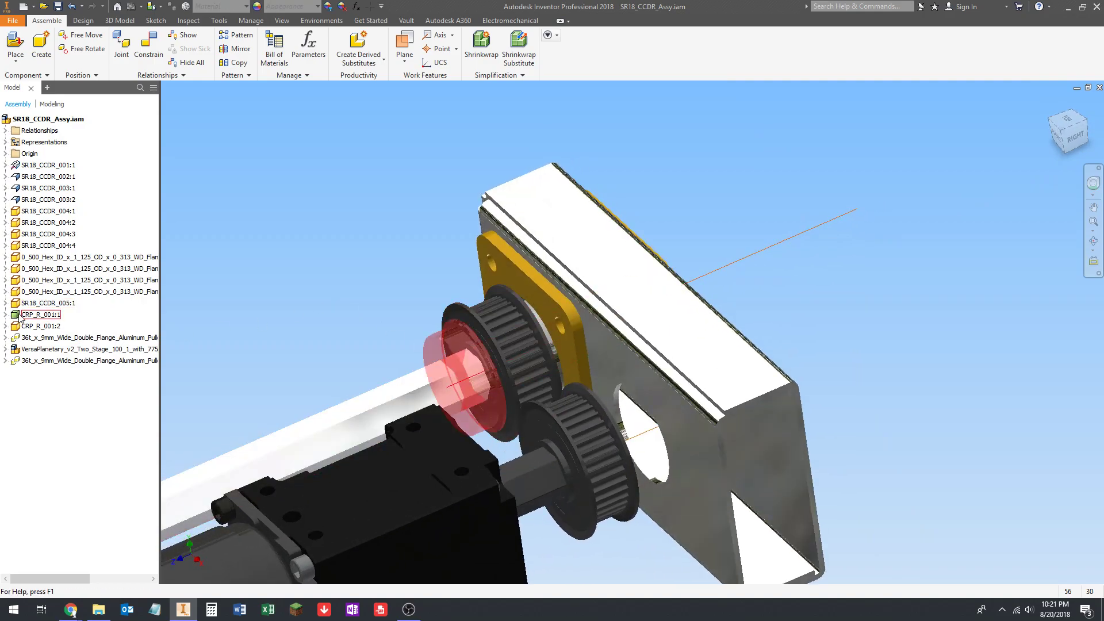
scroll(422, 310, "up", 3)
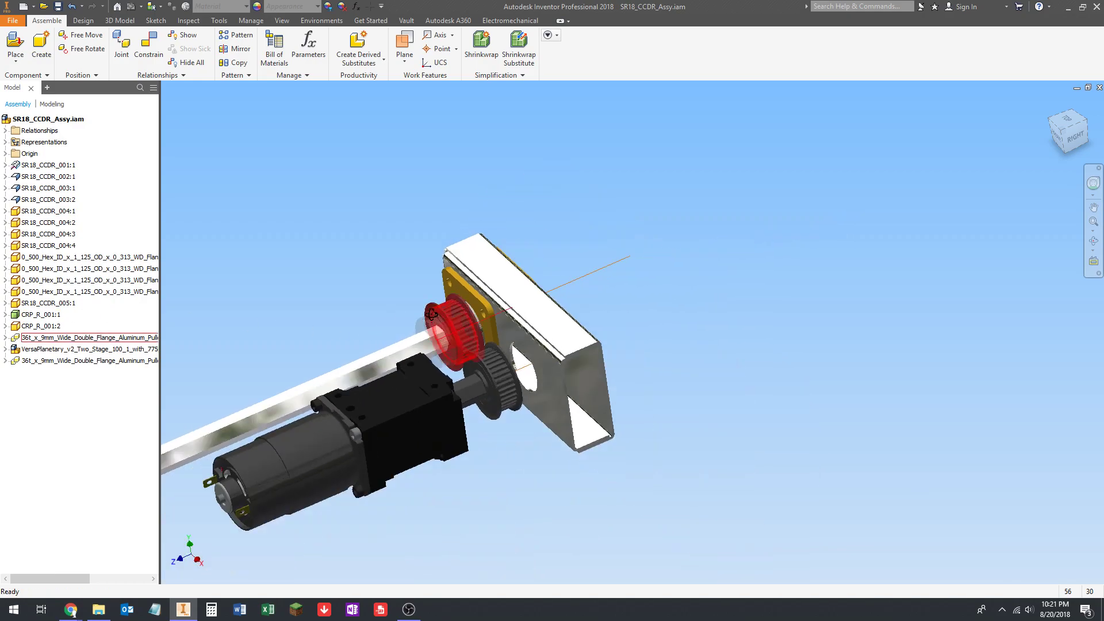
middle_click_drag(422, 310, 462, 371, "shift")
scroll(440, 319, "down", 6)
scroll(440, 316, "up", 2)
scroll(460, 329, "up", 3)
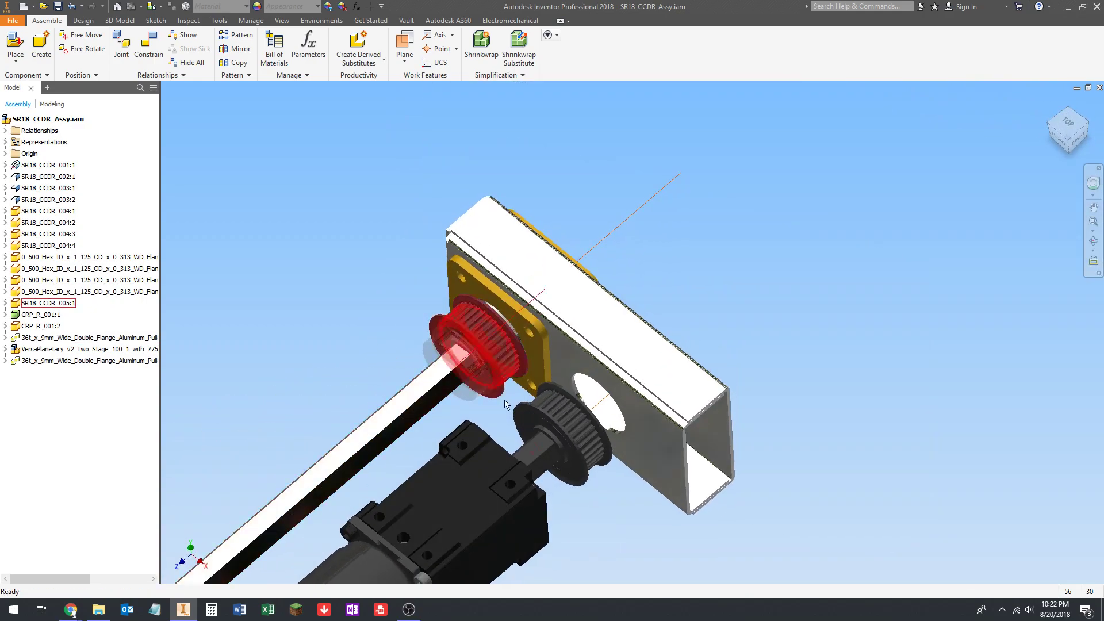
scroll(523, 411, "up", 3)
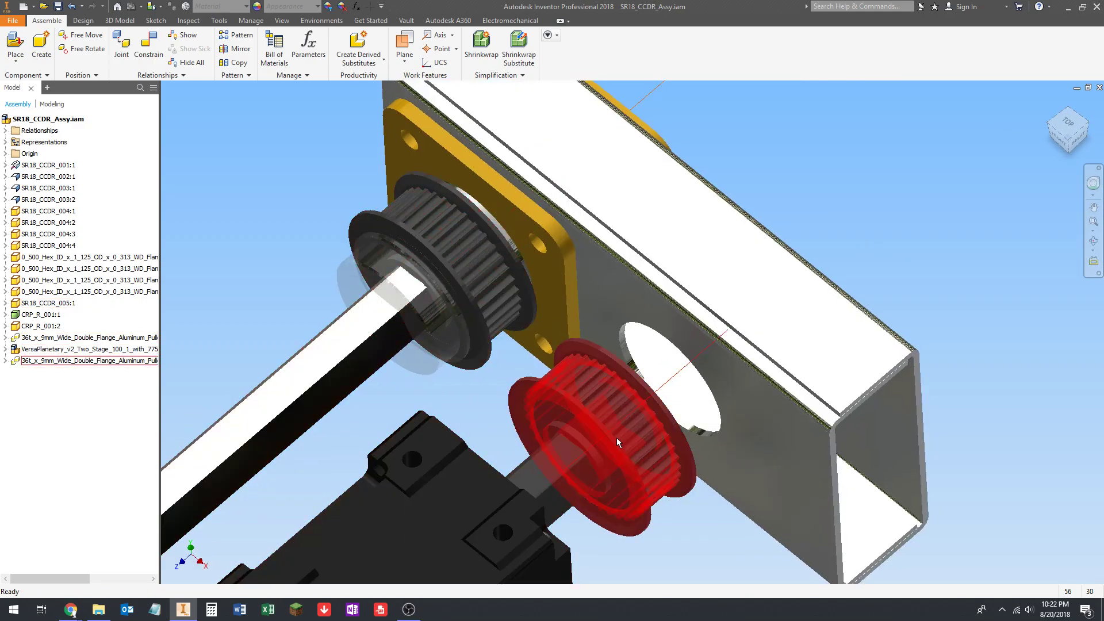
left_click_drag(617, 437, 622, 395)
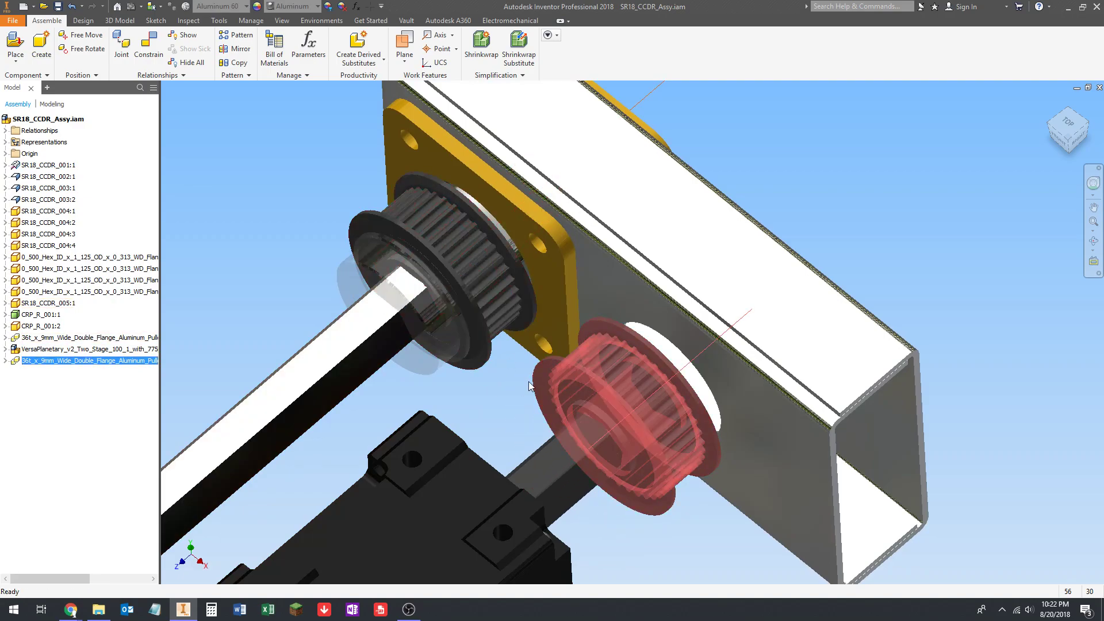
left_click(487, 391)
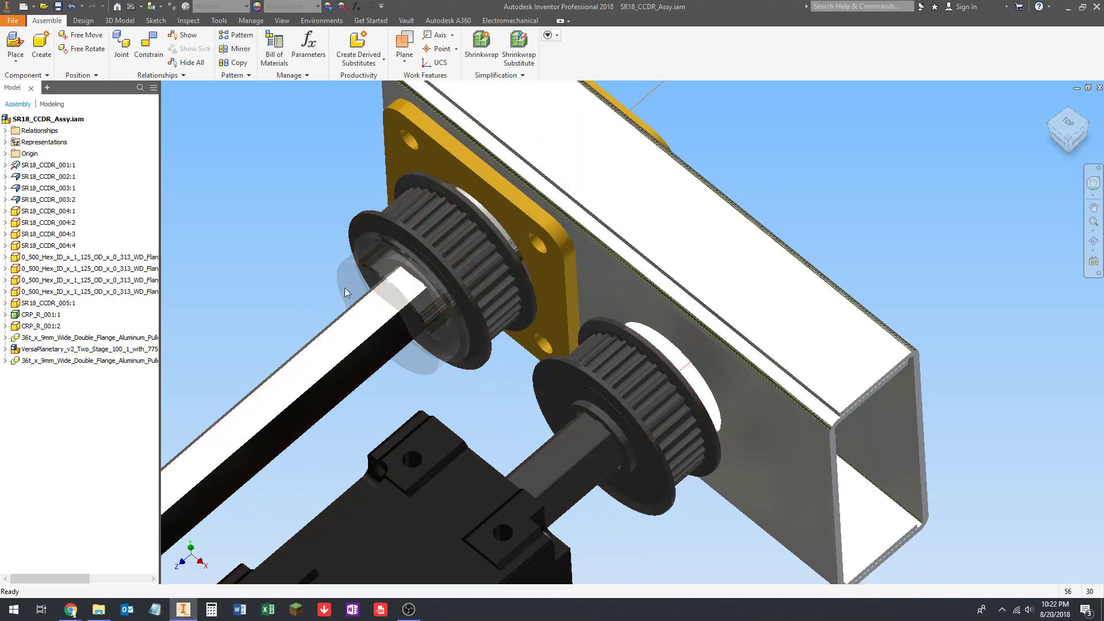
Constrain the output-shaft pulley's hub face flush with the matching hub face of the hex-shaft pulley at 0.000 in offset
scroll(457, 266, "down", 3)
middle_click_drag(506, 391, 471, 285, "shift")
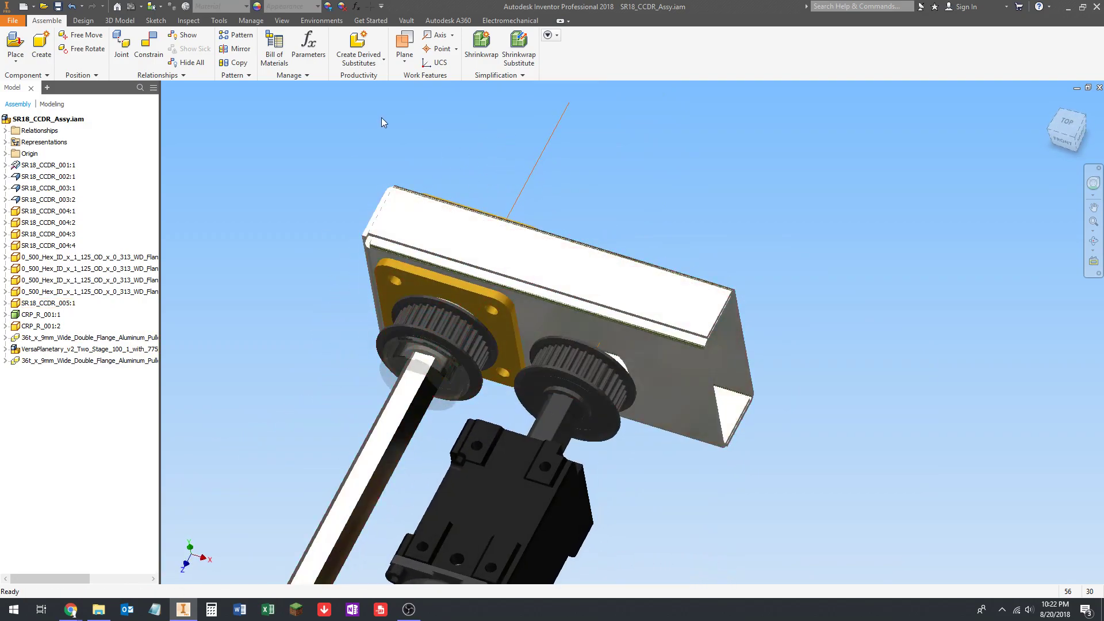
left_click(150, 64)
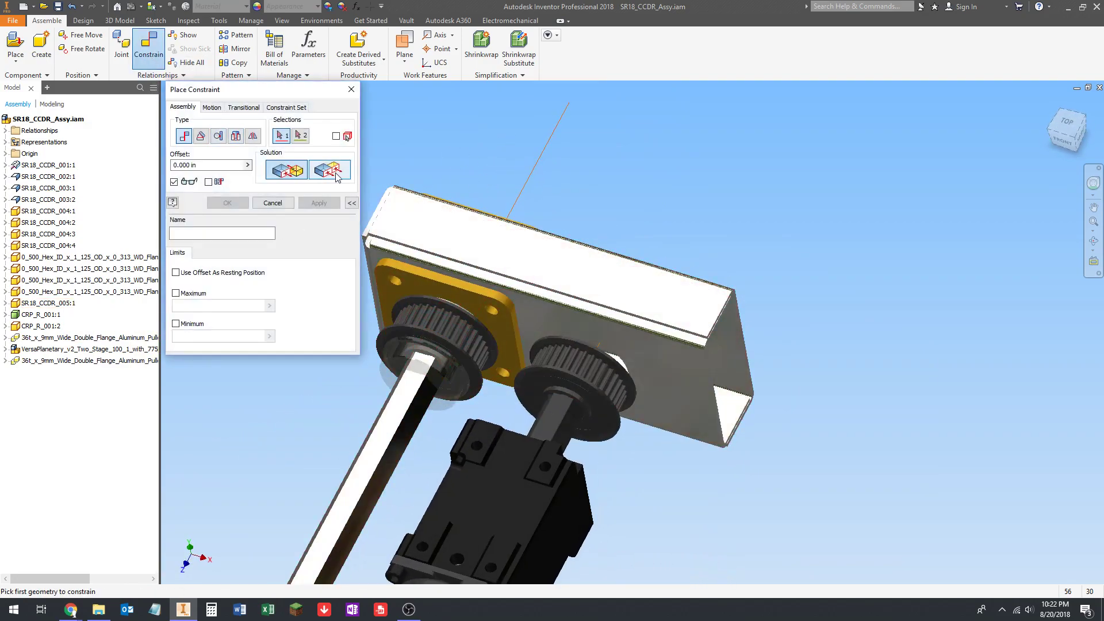
scroll(549, 417, "up", 5)
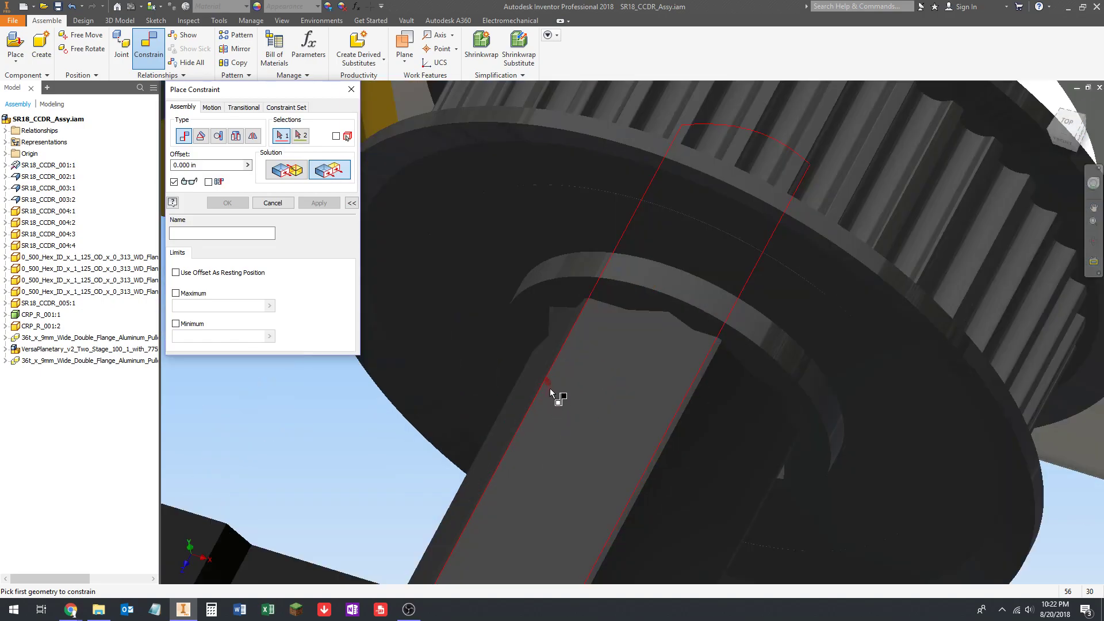
left_click(584, 294)
scroll(692, 334, "down", 5)
scroll(499, 288, "up", 5)
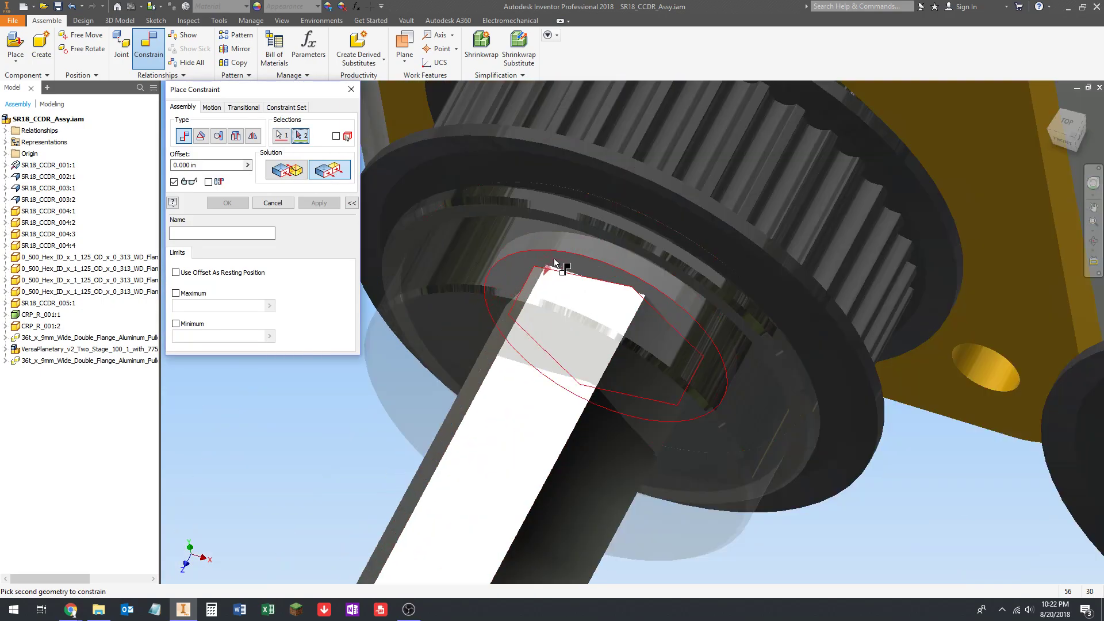
scroll(566, 279, "down", 5)
middle_click_drag(568, 302, 572, 282, "shift")
scroll(572, 281, "up", 5)
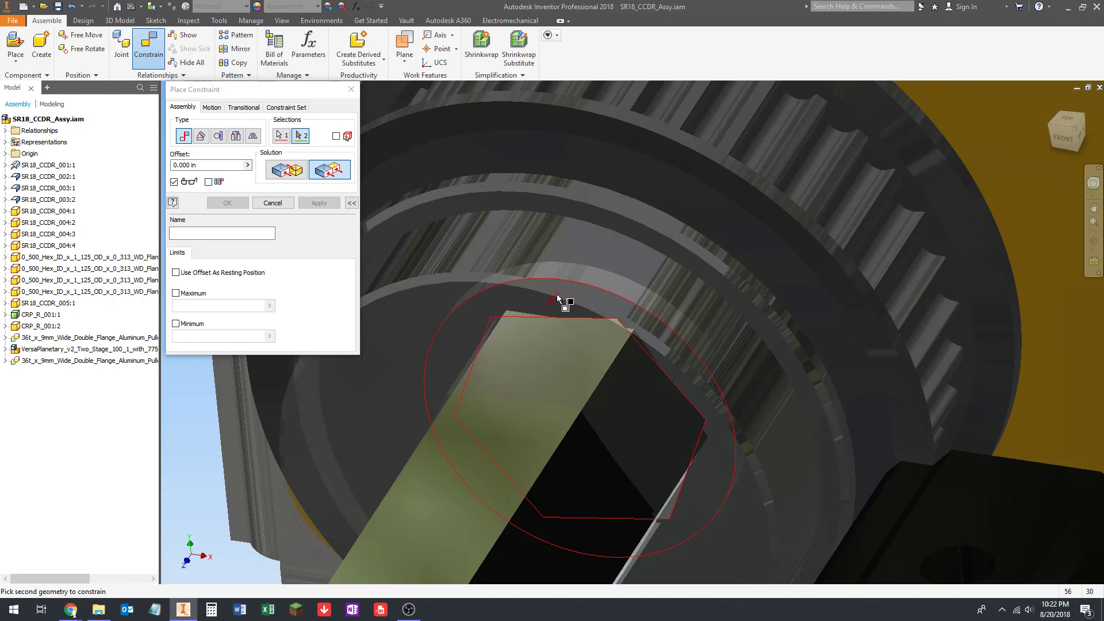
left_click(560, 297)
scroll(493, 308, "down", 5)
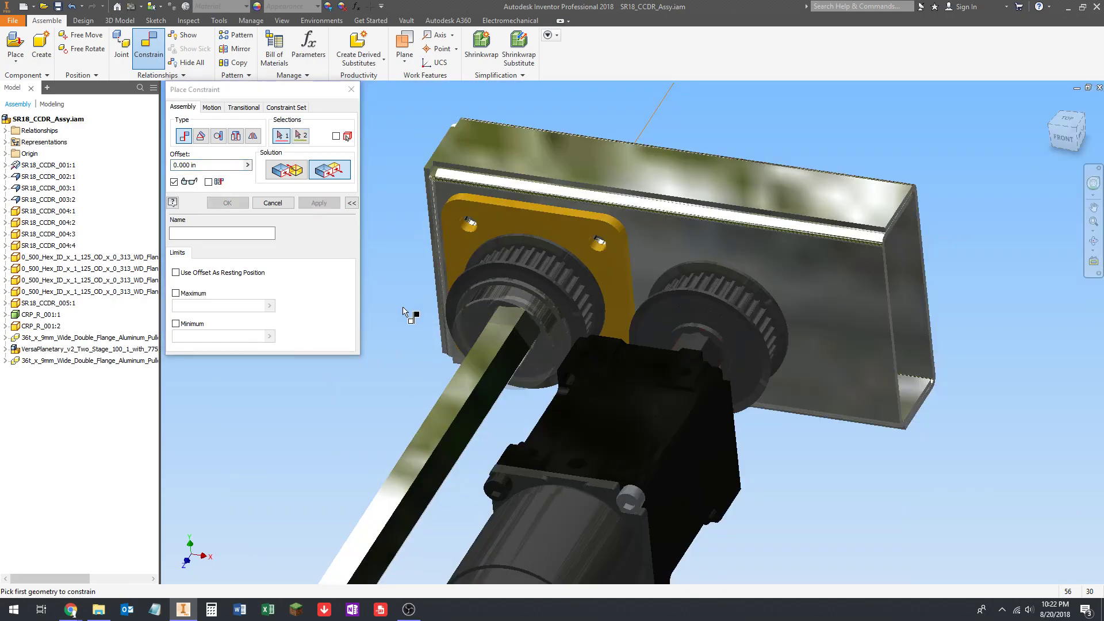
middle_click_drag(405, 311, 513, 343, "shift")
key("Escape")
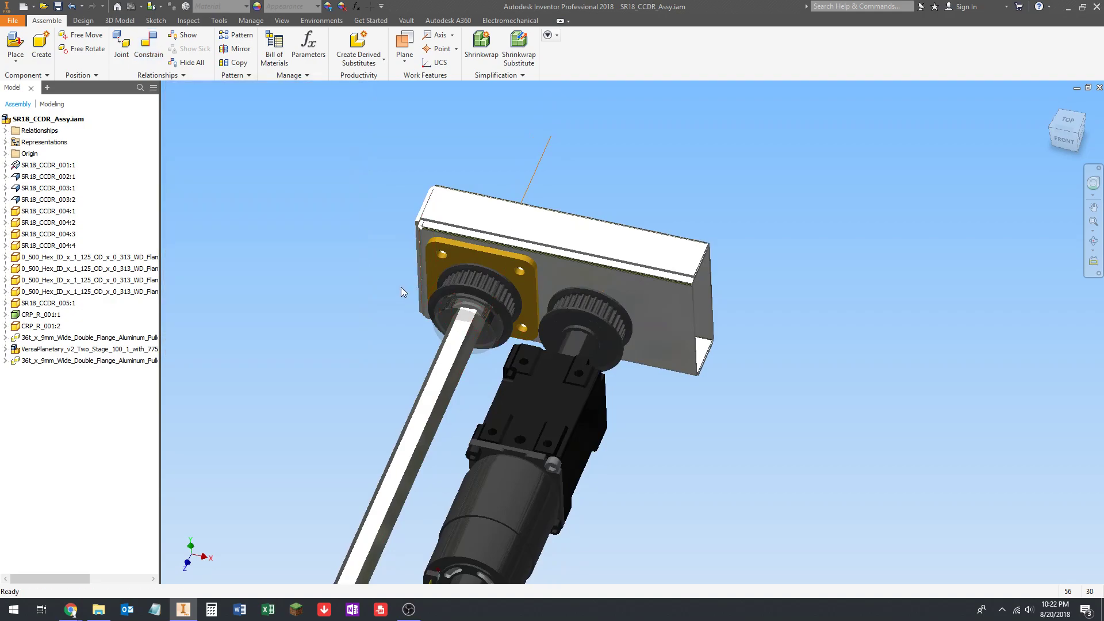
Turn the Enabled state of CRP_R_001:1 back on
right_click(20, 316)
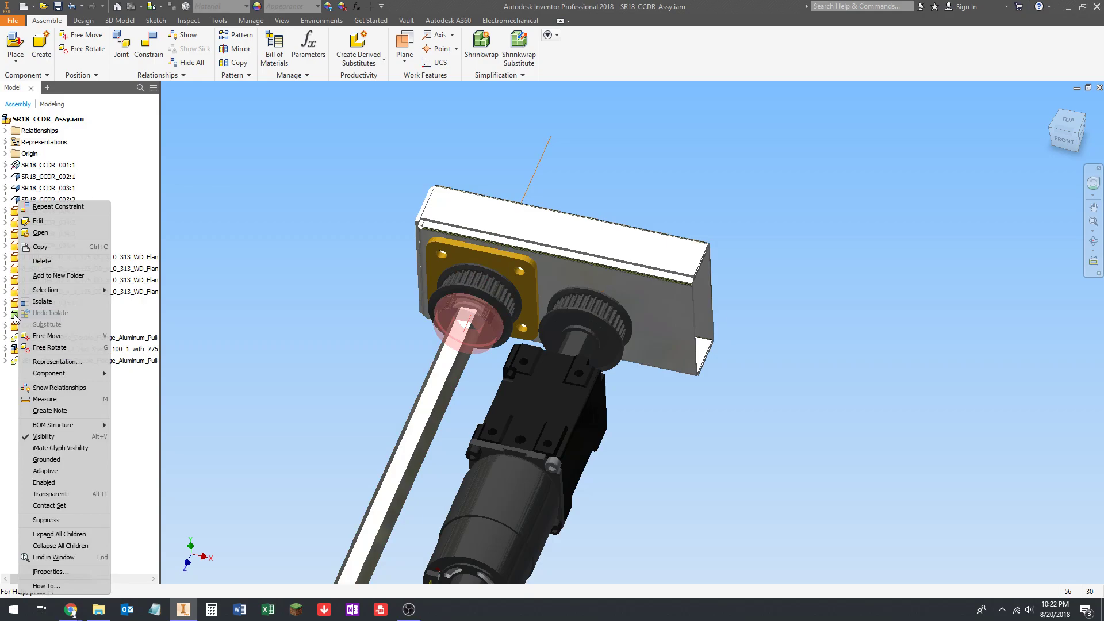
left_click(38, 486)
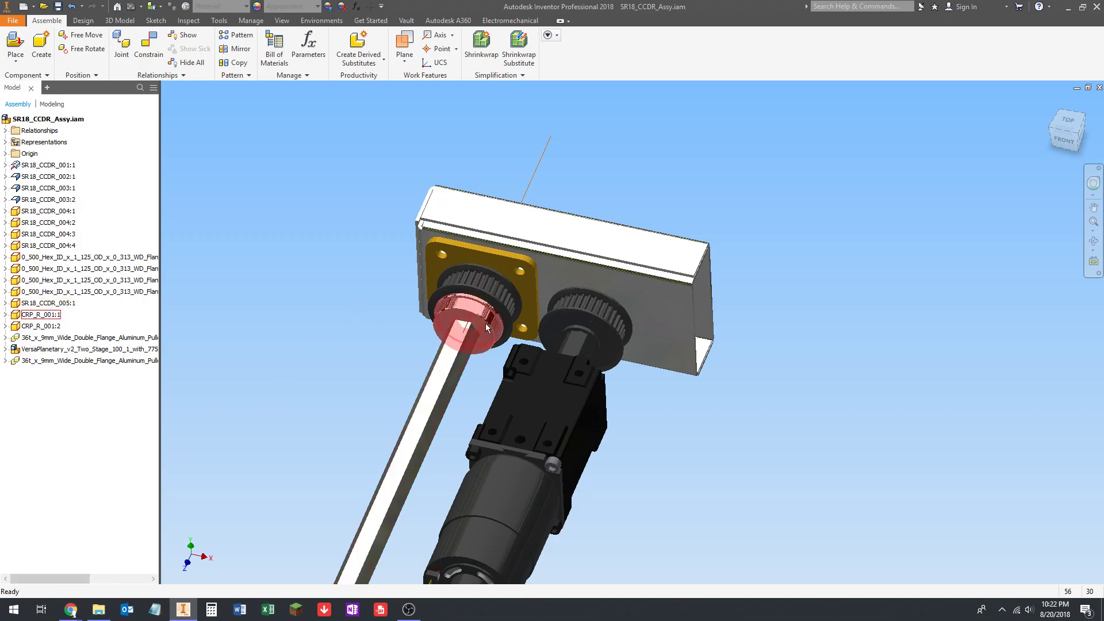
middle_click_drag(486, 328, 512, 308, "shift")
scroll(512, 322, "down", 3)
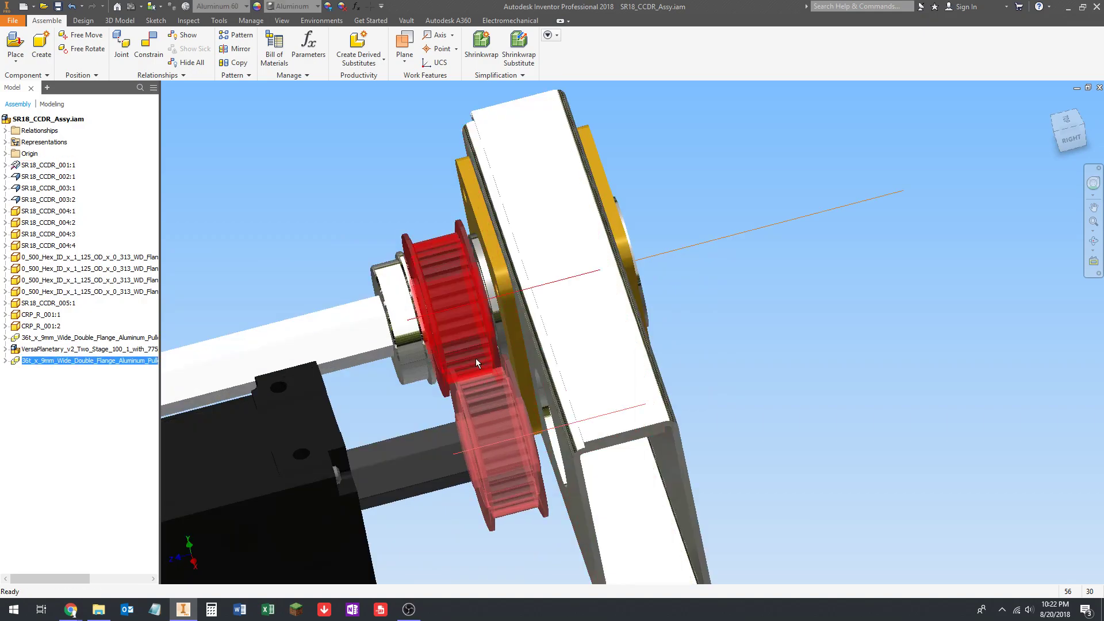
key("Escape")
Slide the gearbox along its axis toward the tube so its output shaft extends past the pulley, and save SR18_CCDR_Assy.iam
scroll(401, 223, "down", 3)
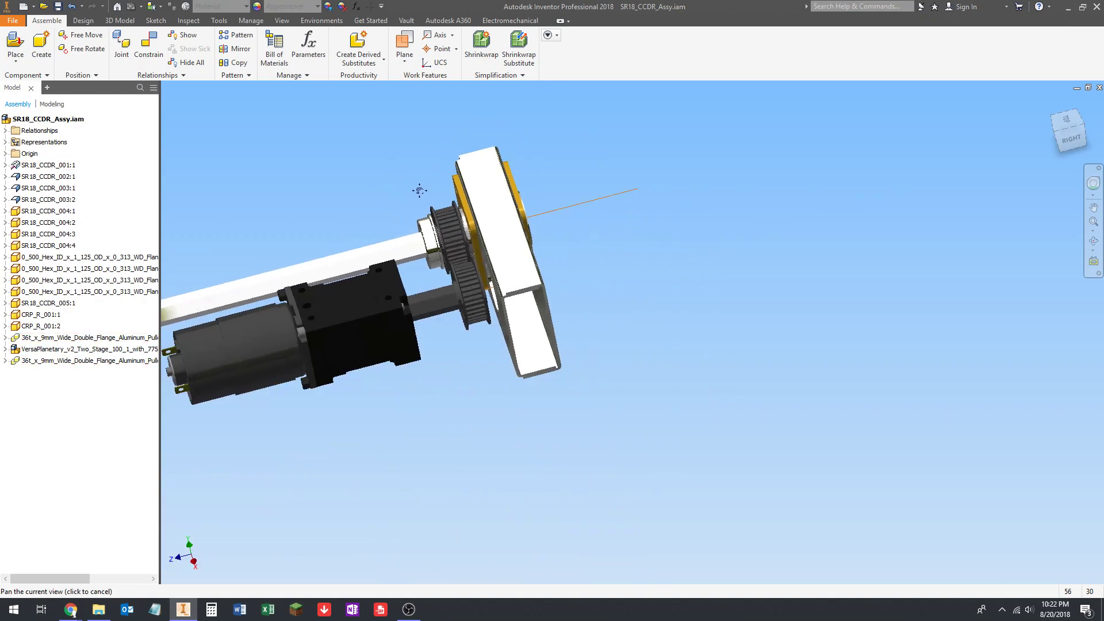
left_click_drag(356, 313, 390, 322)
middle_click_drag(355, 171, 390, 255, "shift")
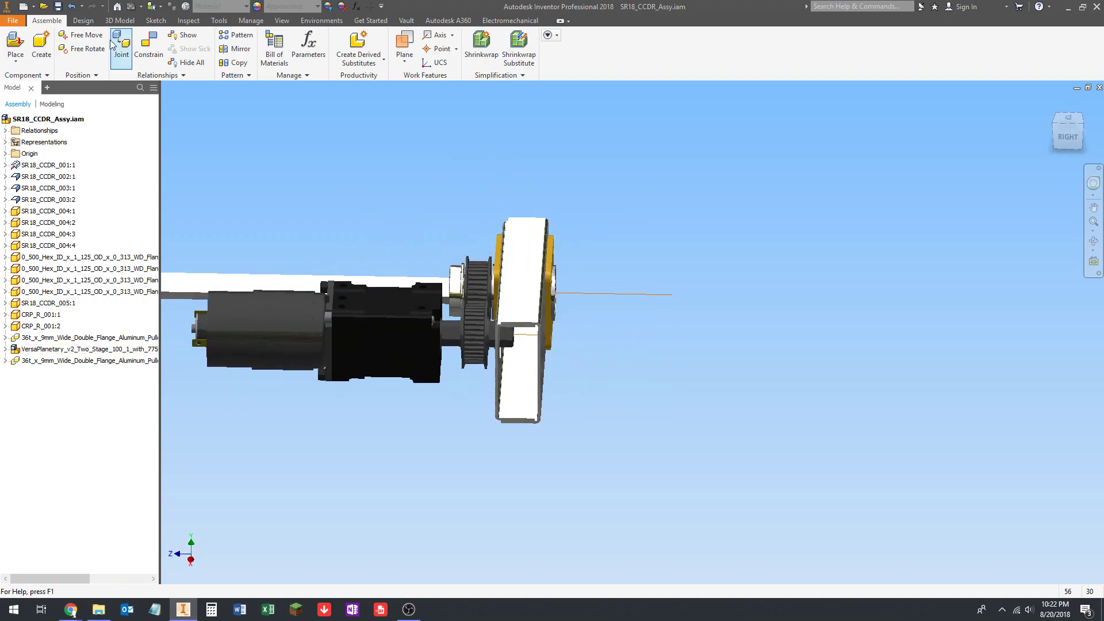
left_click(58, 8)
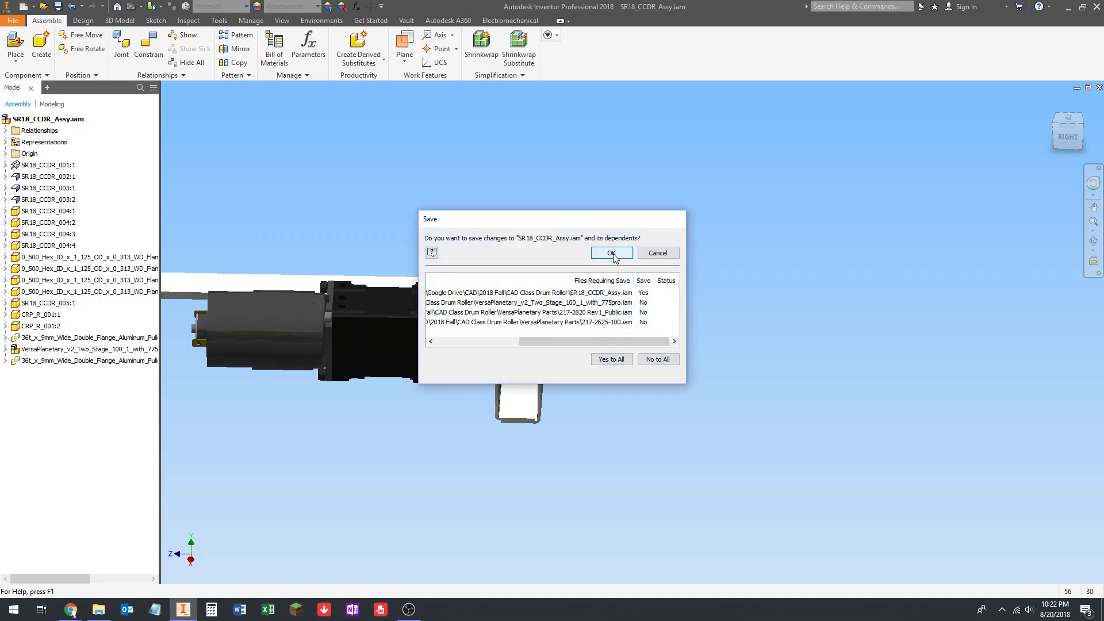
left_click(612, 254)
Examine from several angles how the two pulleys, the gearbox and the bearing plate sit against the tube
mouse_move(466, 271)
middle_mouse_down("shift")
mouse_move(447, 249)
mouse_move(485, 240)
mouse_move(478, 270)
mouse_move(449, 246)
mouse_move(465, 298)
mouse_move(621, 272)
mouse_move(468, 346)
mouse_move(439, 293)
mouse_move(512, 291)
mouse_move(530, 305)
mouse_move(516, 320)
mouse_move(412, 285)
mouse_move(313, 305)
mouse_move(451, 328)
mouse_move(398, 337)
mouse_move(376, 358)
mouse_move(445, 355)
mouse_move(616, 401)
mouse_move(505, 394)
mouse_move(552, 391)
mouse_move(579, 364)
mouse_move(623, 350)
mouse_move(640, 318)
mouse_move(606, 303)
mouse_move(546, 334)
mouse_move(564, 340)
mouse_move(561, 381)
mouse_move(562, 330)
mouse_move(589, 350)
mouse_move(592, 336)
mouse_move(591, 347)
middle_mouse_up("shift")
scroll(651, 365, "down", 5)
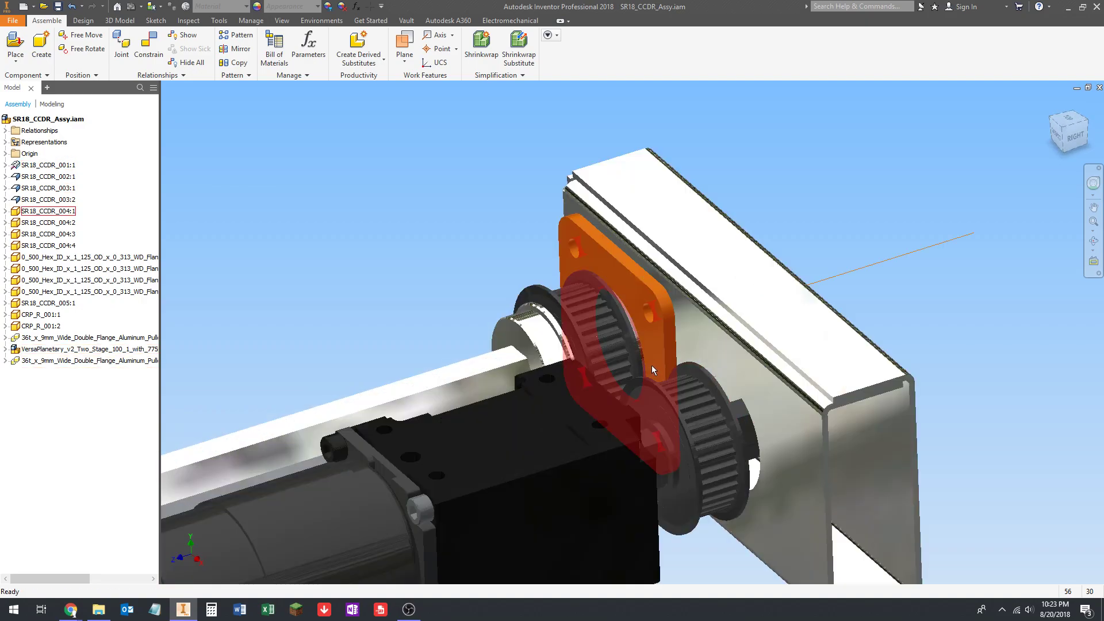
scroll(651, 364, "up", 1)
middle_click_drag(651, 364, 663, 343)
scroll(628, 379, "up", 2)
scroll(733, 361, "down", 4)
scroll(676, 372, "up", 1)
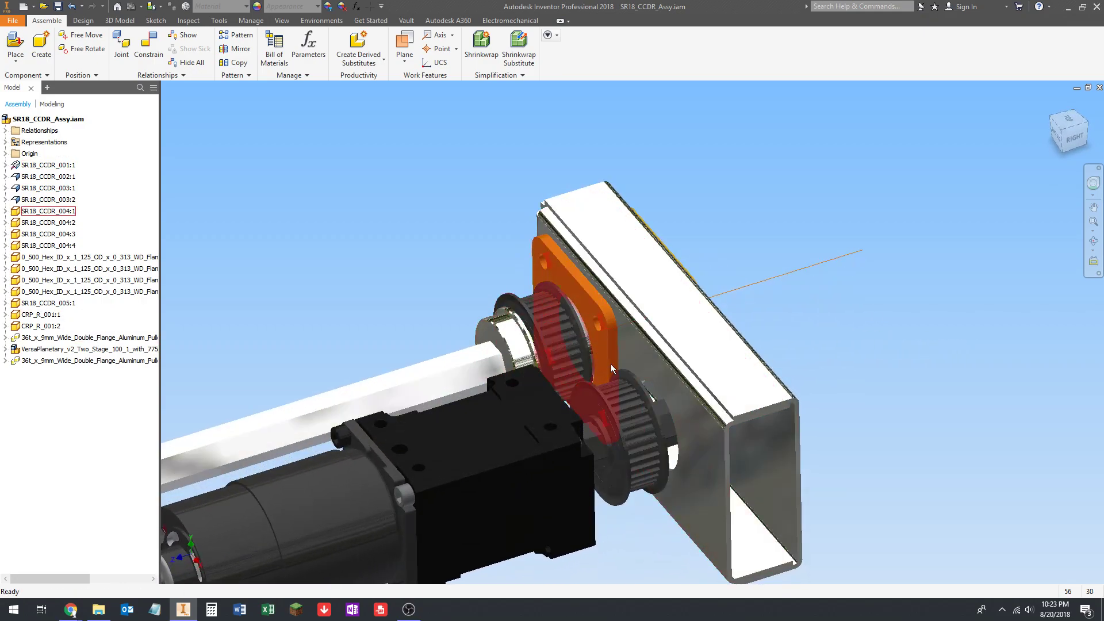
middle_click_drag(616, 412, 674, 443)
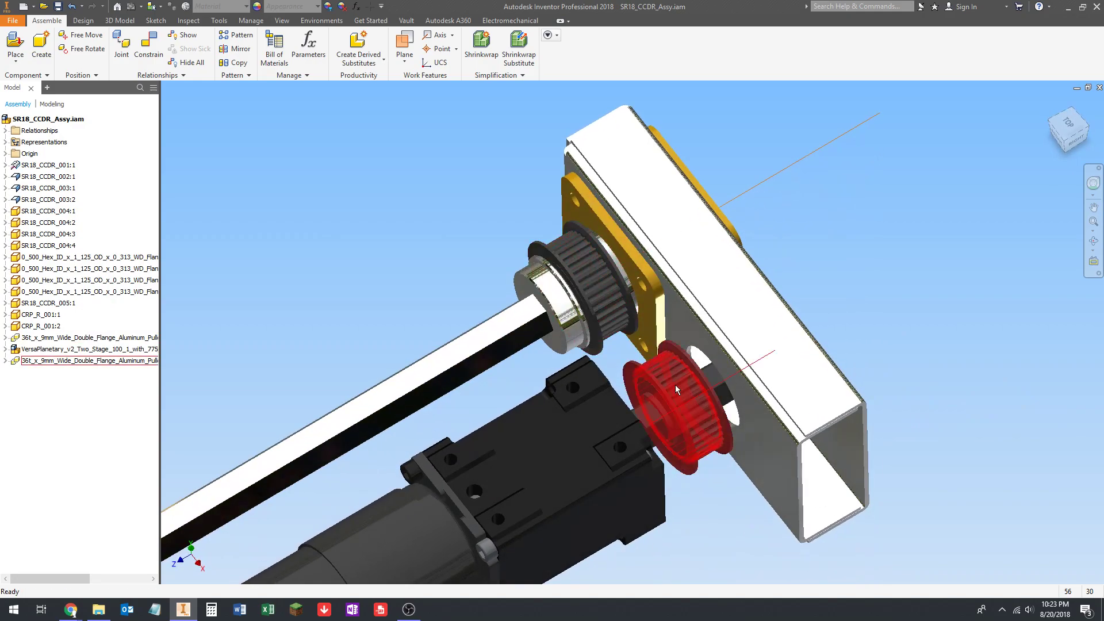
middle_click_drag(677, 395, 650, 443)
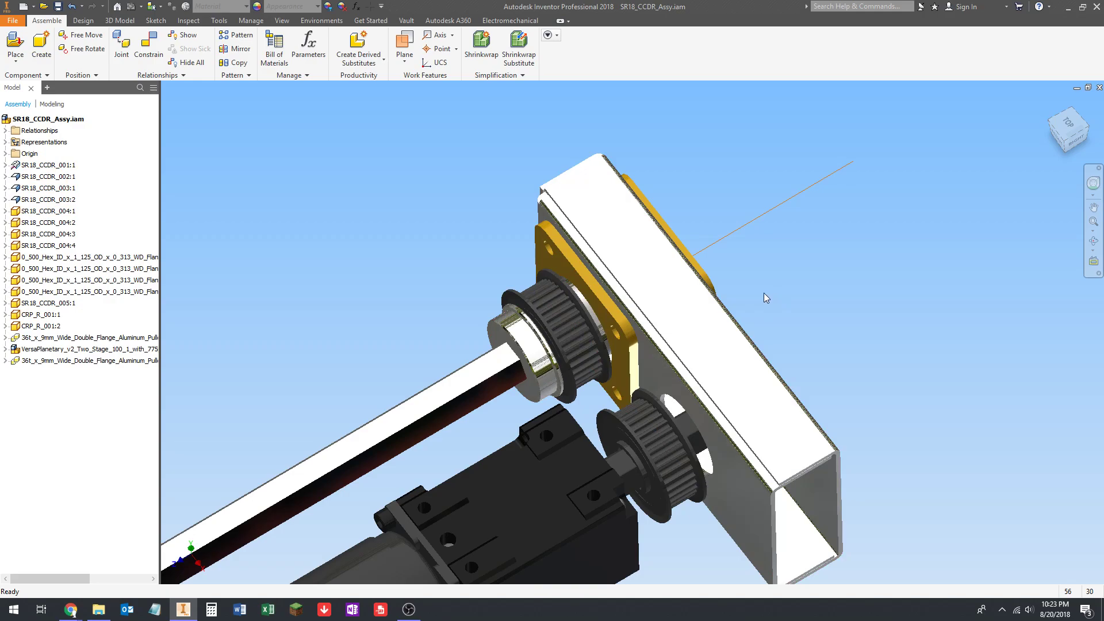
middle_click_drag(672, 324, 635, 381)
middle_click_drag(558, 386, 527, 359, "shift")
middle_click_drag(527, 360, 530, 349)
scroll(599, 471, "down", 5)
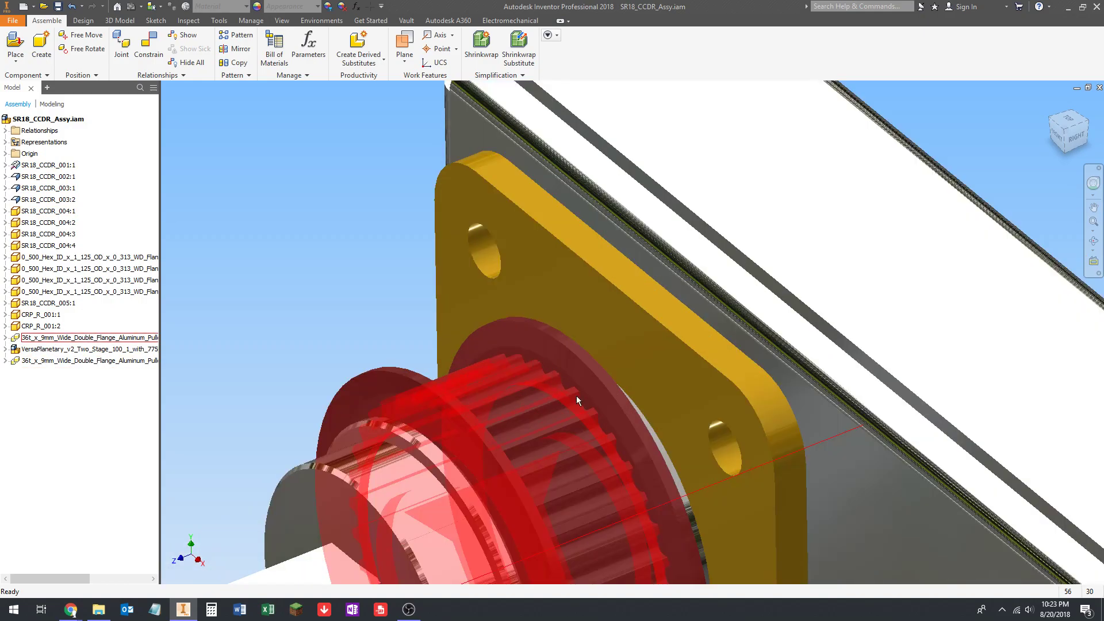
scroll(522, 337, "up", 5)
middle_click_drag(519, 326, 574, 362, "shift")
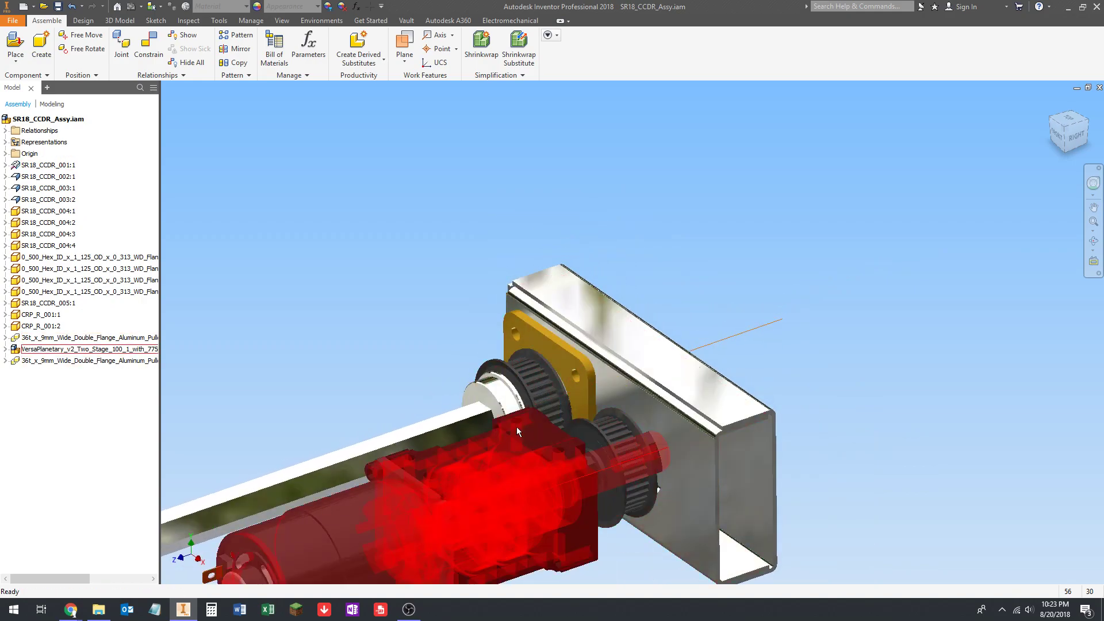
scroll(516, 426, "up", 4)
middle_click_drag(528, 399, 549, 415, "shift")
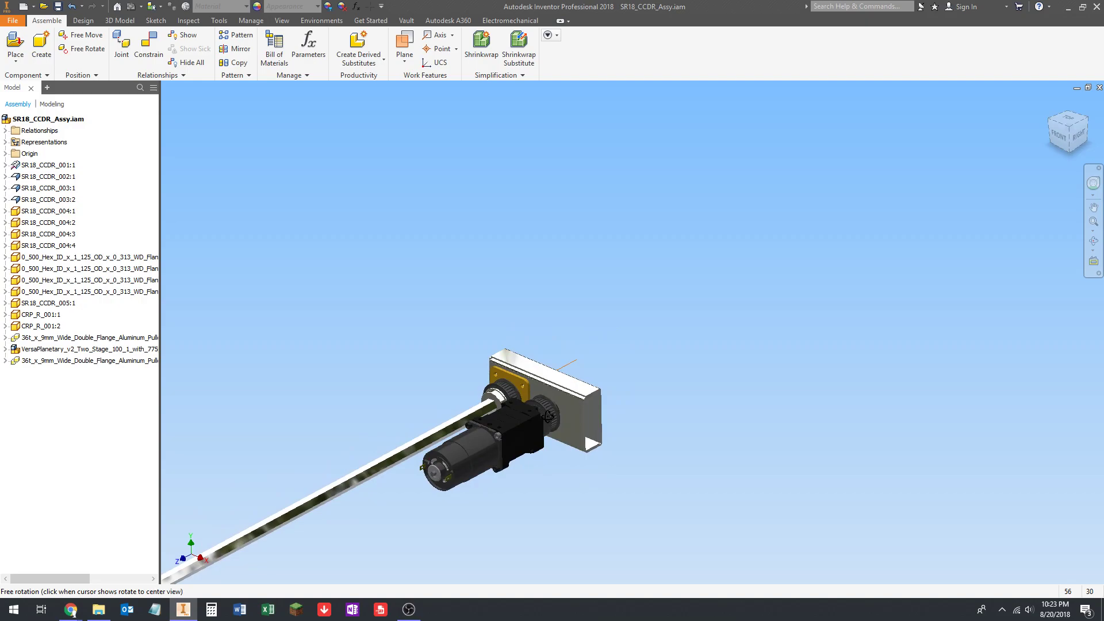
scroll(543, 418, "up", 5)
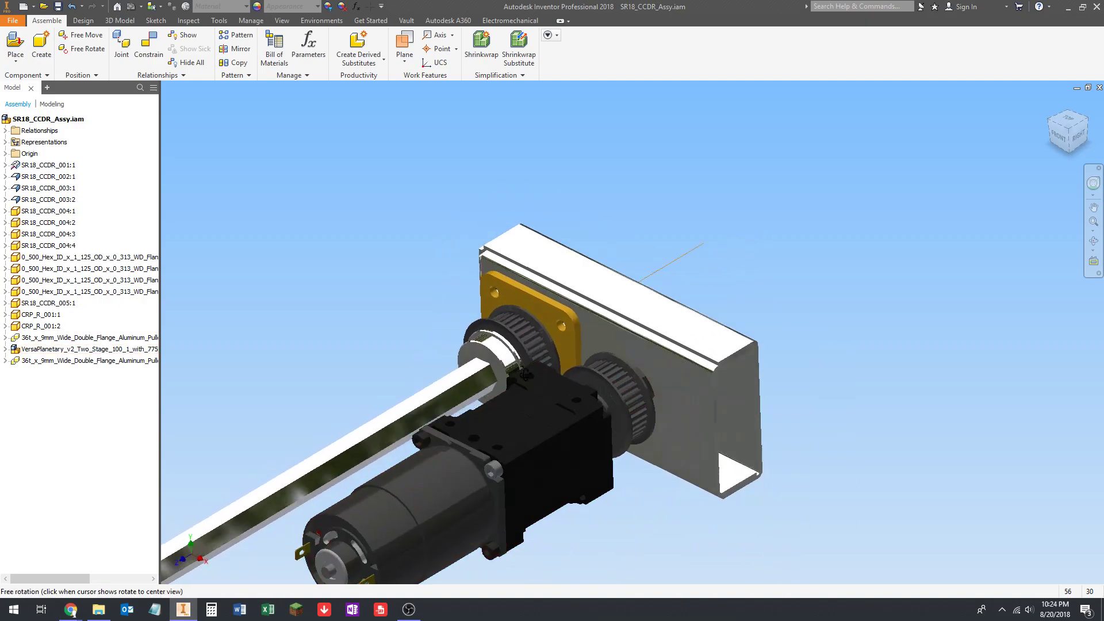
middle_click_drag(525, 374, 458, 256, "shift")
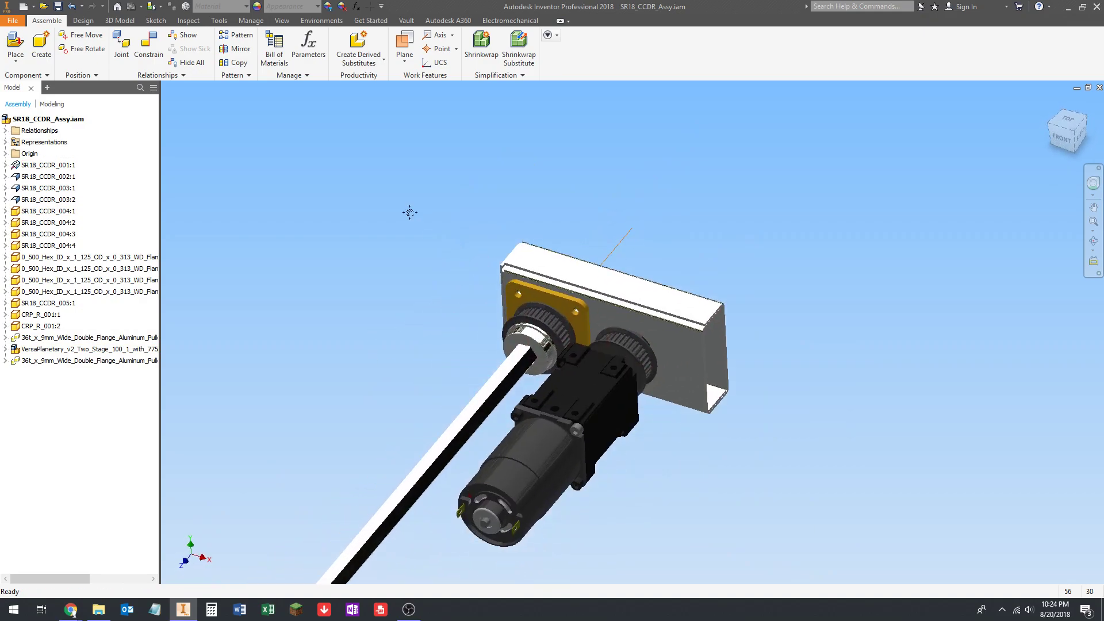
middle_click_drag(409, 212, 438, 161)
Open the layout part SR18_CCDR_Layout001.ipt from the CAD Class Drum Roller folder
left_click(42, 7)
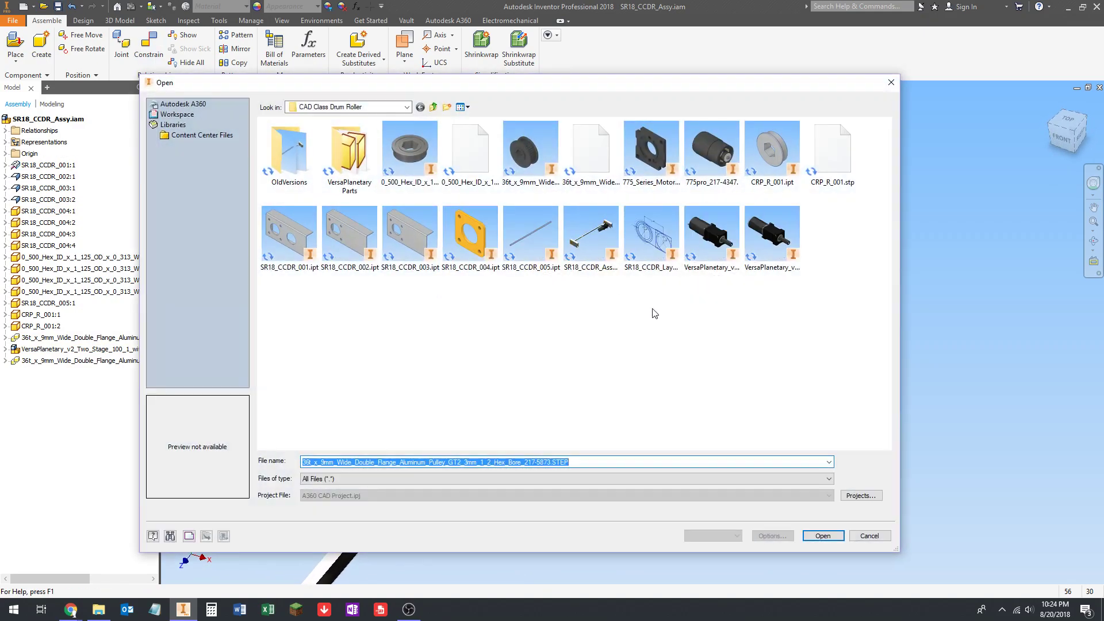
left_click(639, 242)
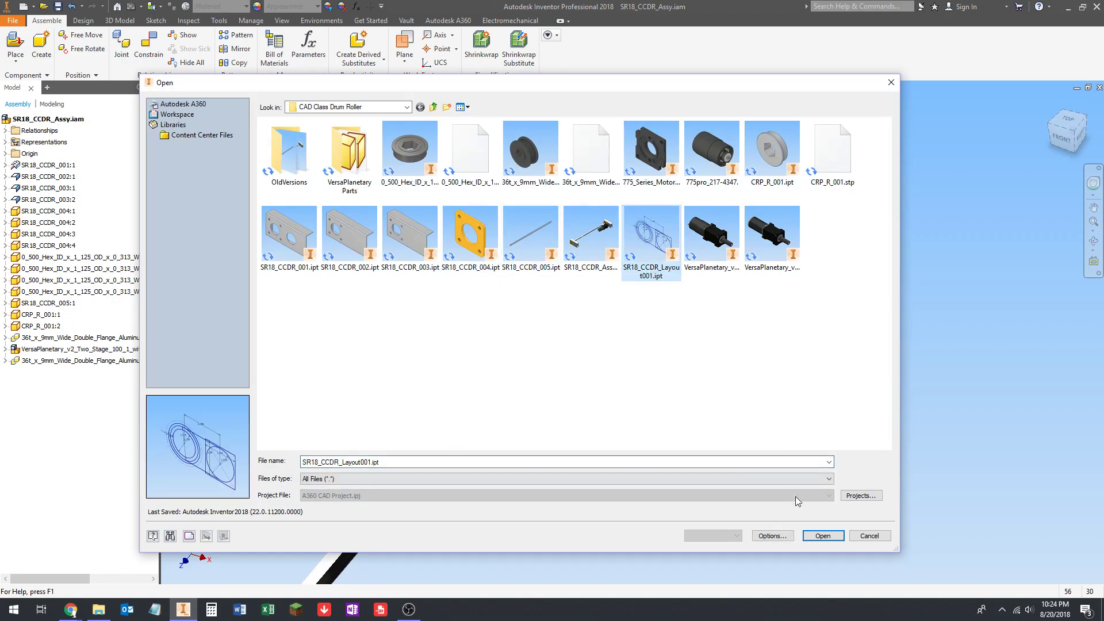
left_click(820, 540)
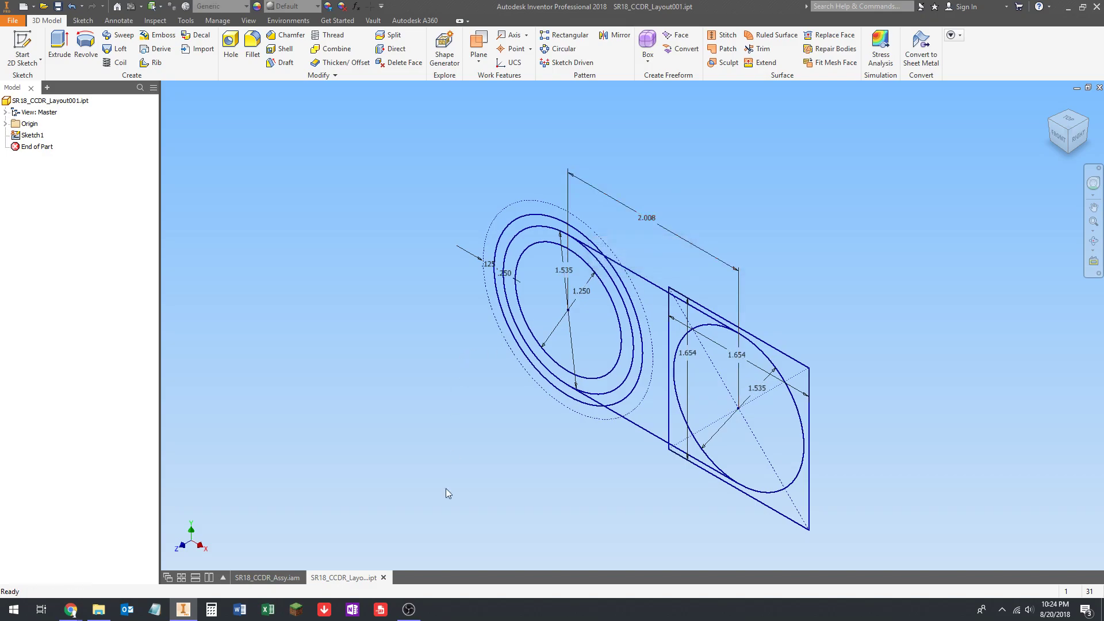
Return to SR18_CCDR_Assy.iam and examine the tooth tips and grooves of the hex-shaft pulley up close with the Measure tool active
left_click(268, 578)
scroll(557, 337, "up", 8)
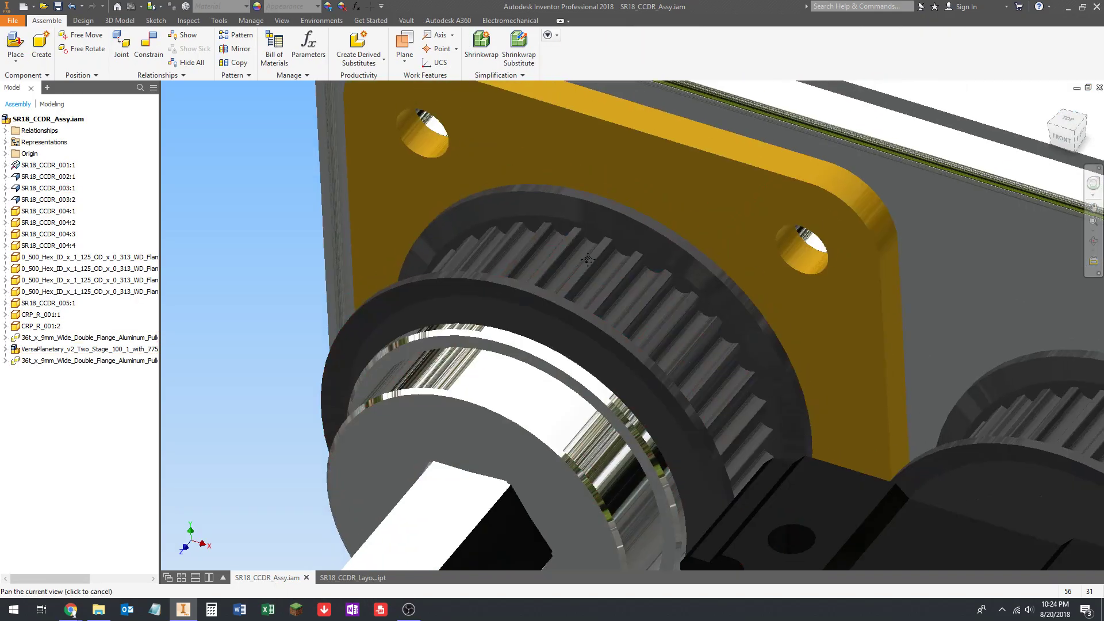
middle_click_drag(552, 277, 540, 282)
middle_click_drag(448, 213, 452, 324)
key("m")
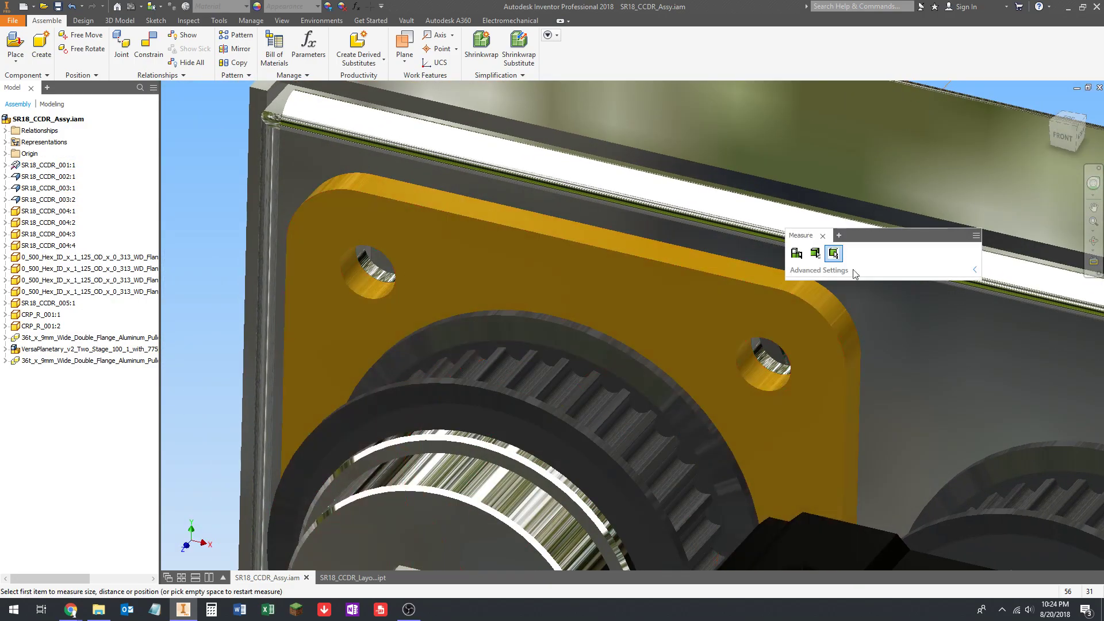
scroll(611, 373, "up", 10)
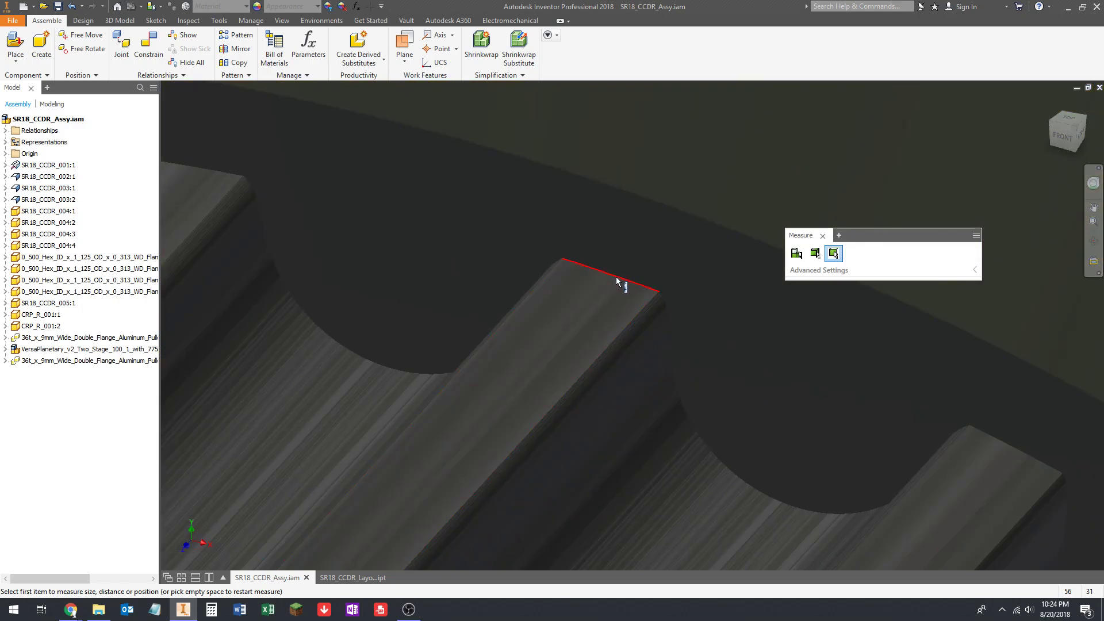
scroll(617, 282, "down", 5)
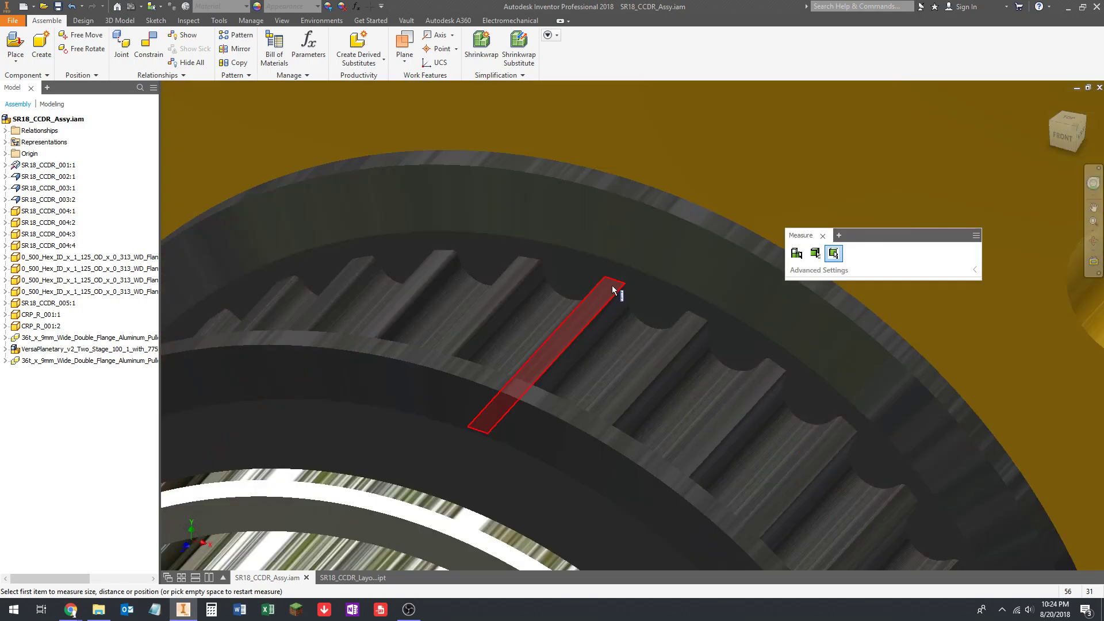
scroll(602, 294, "up", 5)
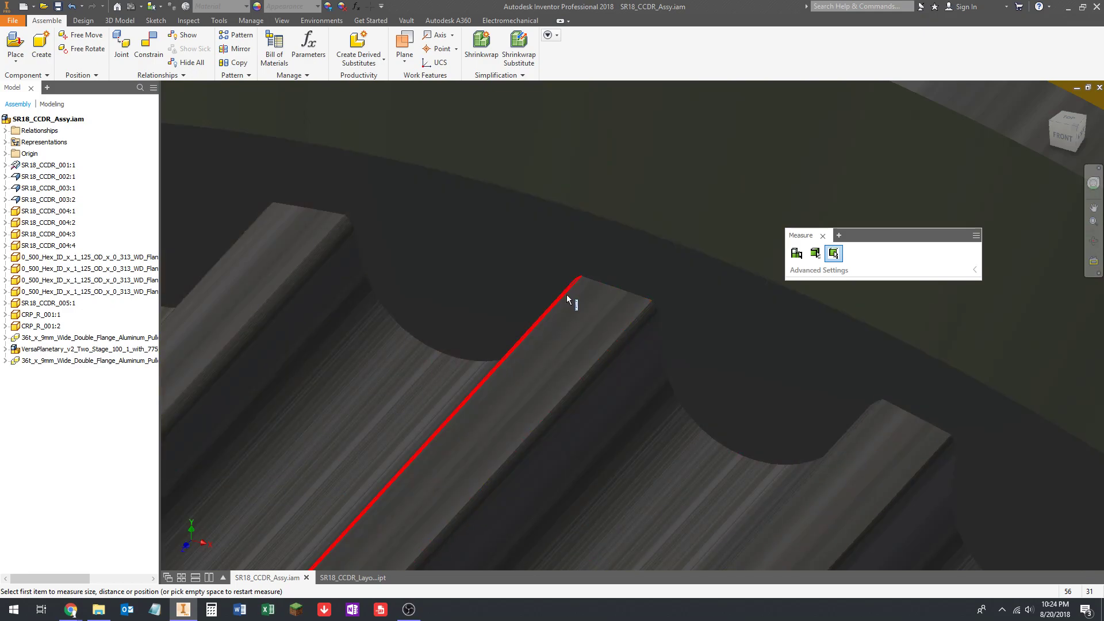
scroll(565, 317, "down", 5)
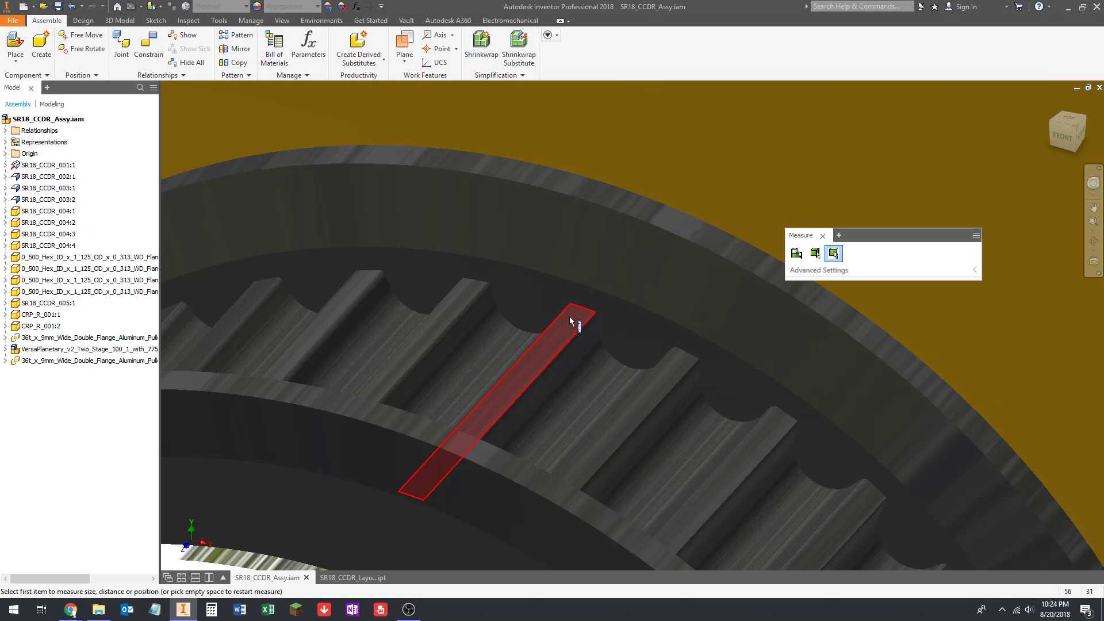
scroll(458, 302, "up", 3)
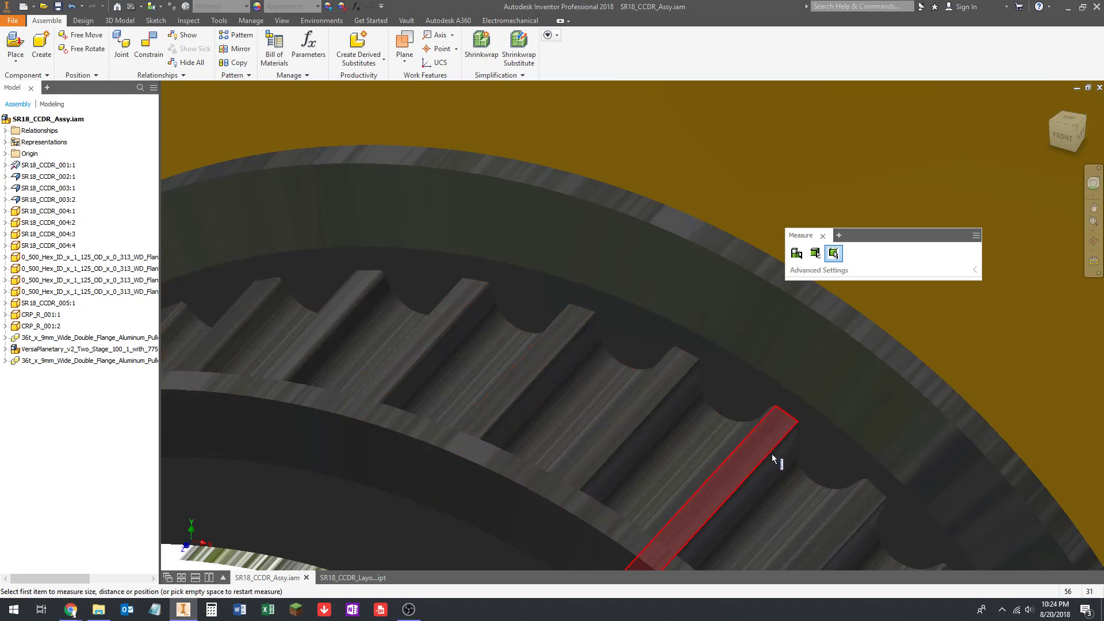
scroll(502, 298, "down", 5)
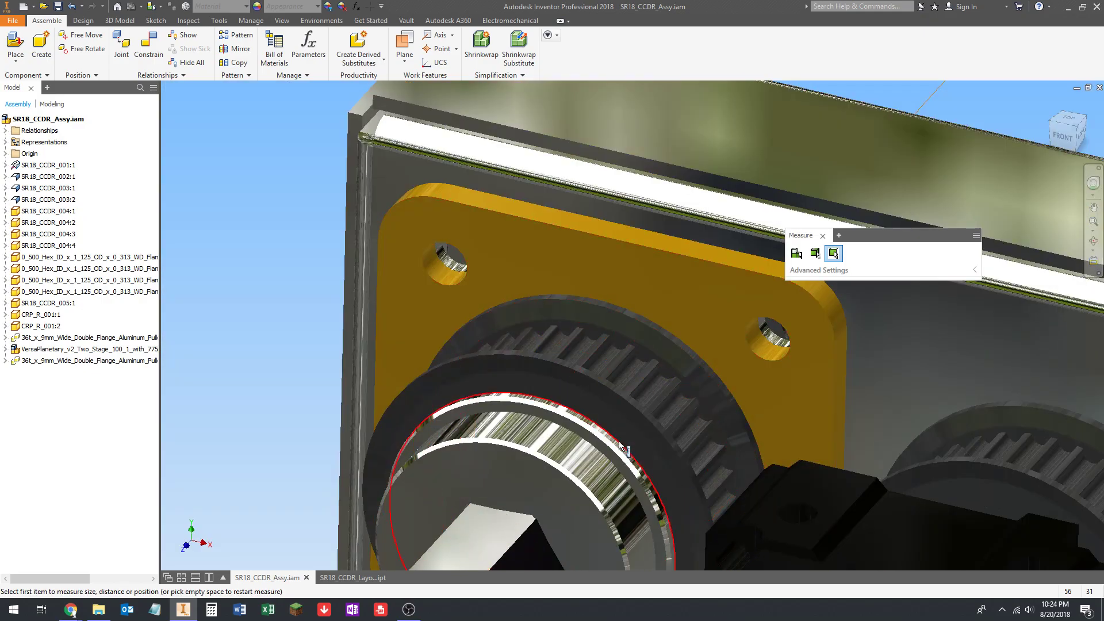
scroll(595, 332, "up", 4)
scroll(550, 343, "down", 2)
scroll(577, 345, "up", 4)
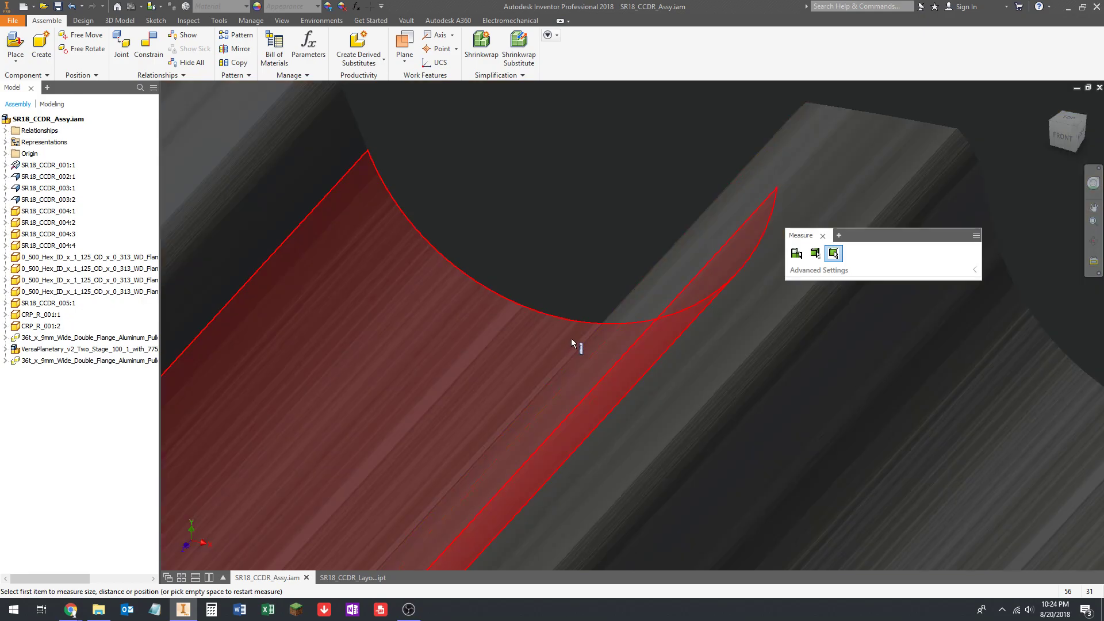
scroll(616, 343, "down", 5)
scroll(615, 333, "up", 2)
scroll(615, 335, "down", 5)
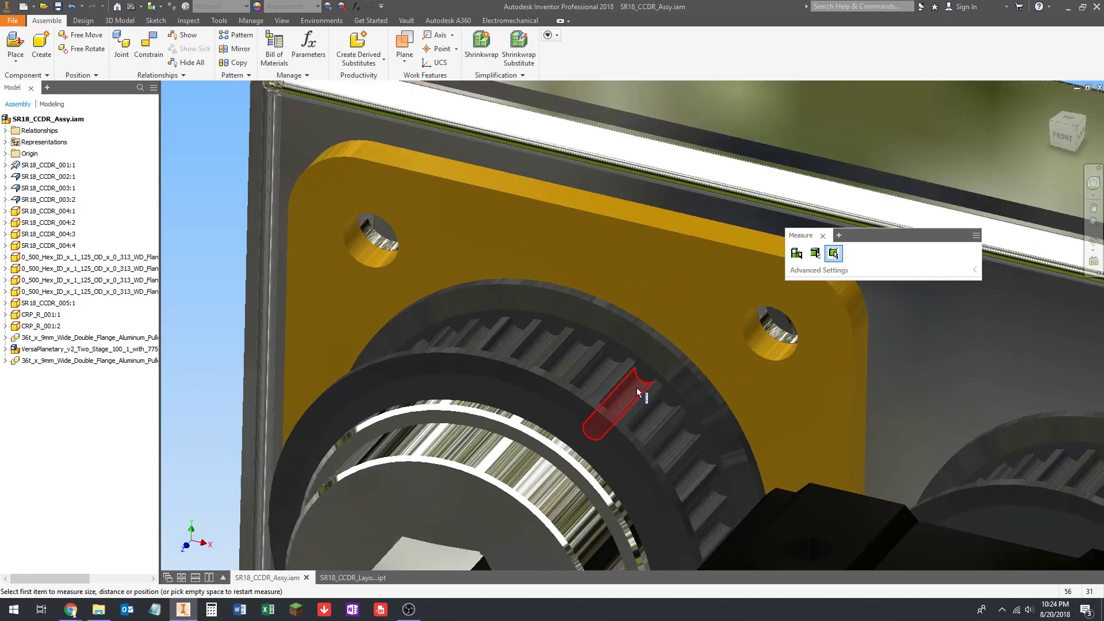
scroll(552, 349, "up", 5)
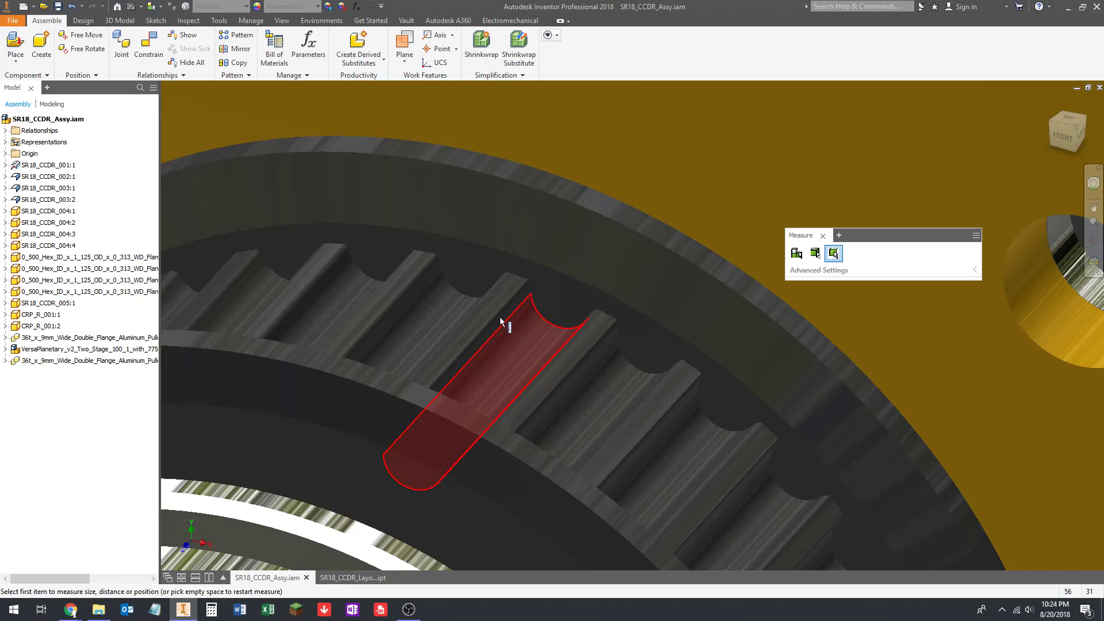
scroll(456, 254, "up", 2)
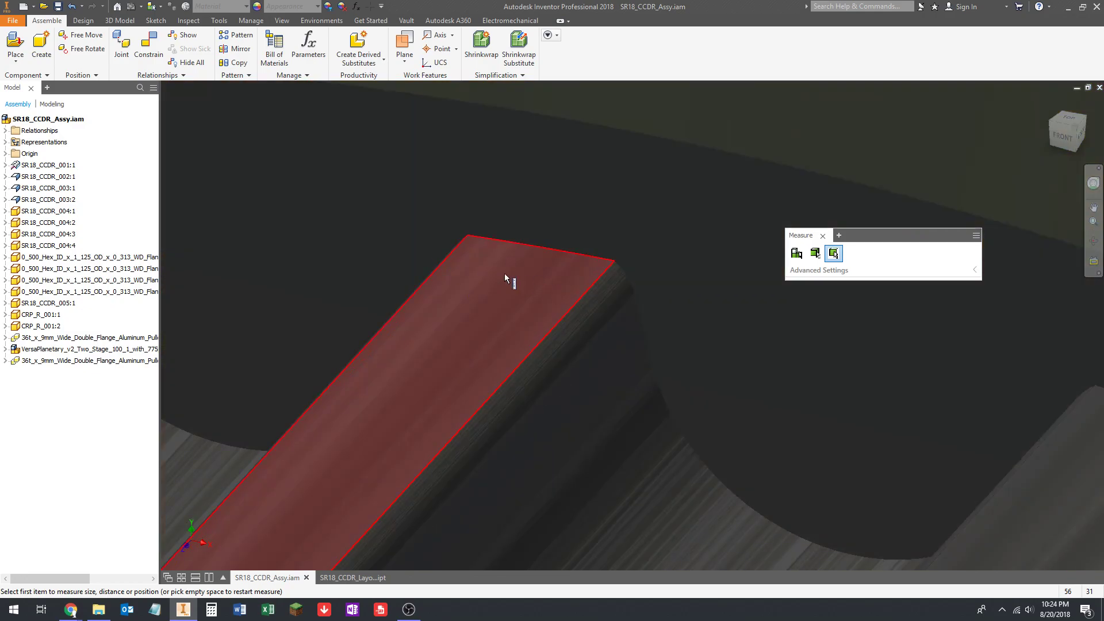
scroll(454, 265, "down", 5)
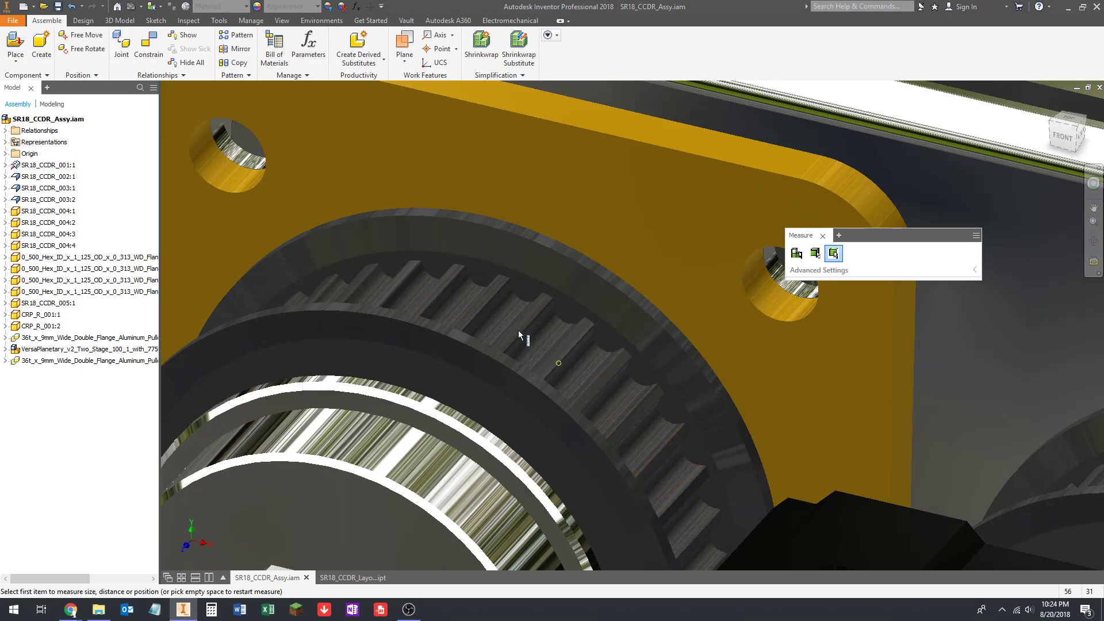
scroll(507, 329, "down", 4)
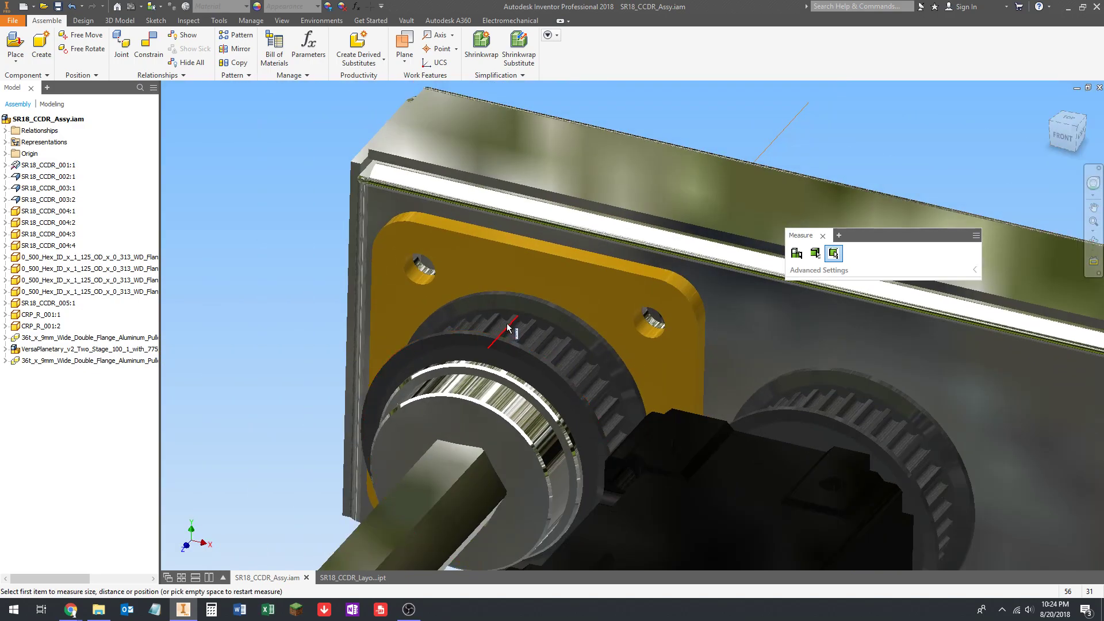
Measure the radius of a tooth-tip edge on the hex-shaft pulley and close the Measure tool
scroll(537, 320, "up", 6)
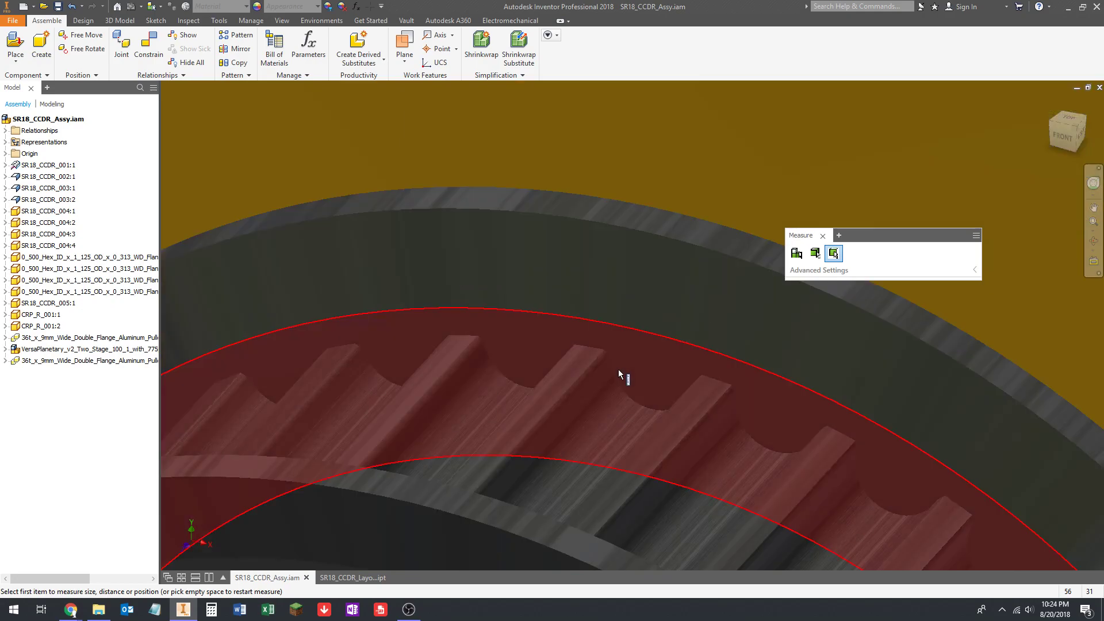
left_click(597, 348)
scroll(501, 294, "down", 5)
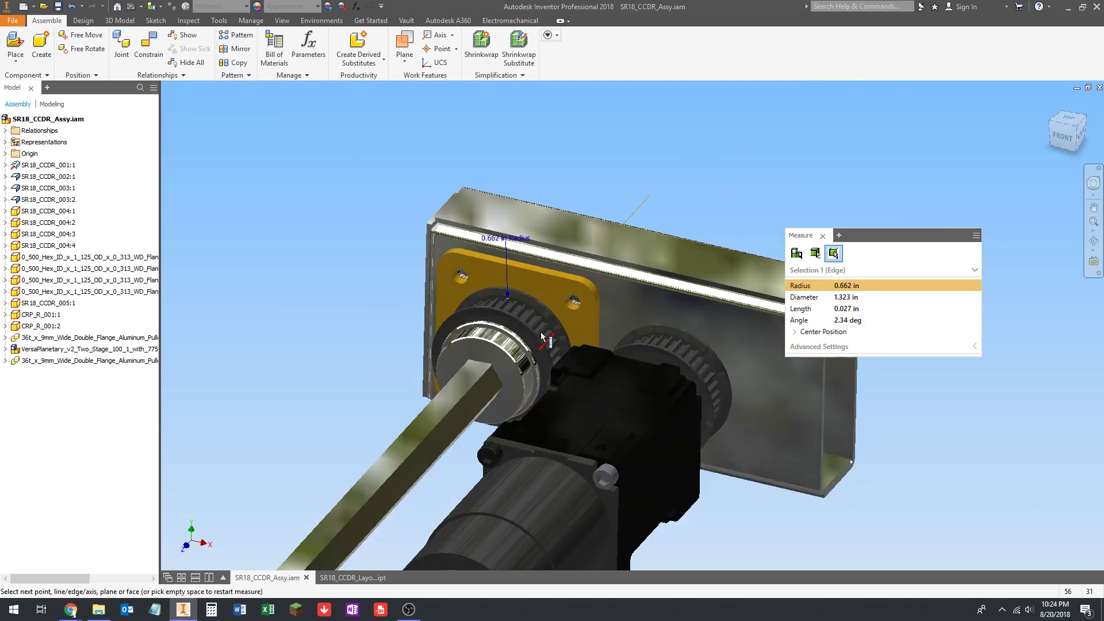
scroll(493, 244, "up", 3)
scroll(582, 317, "down", 2)
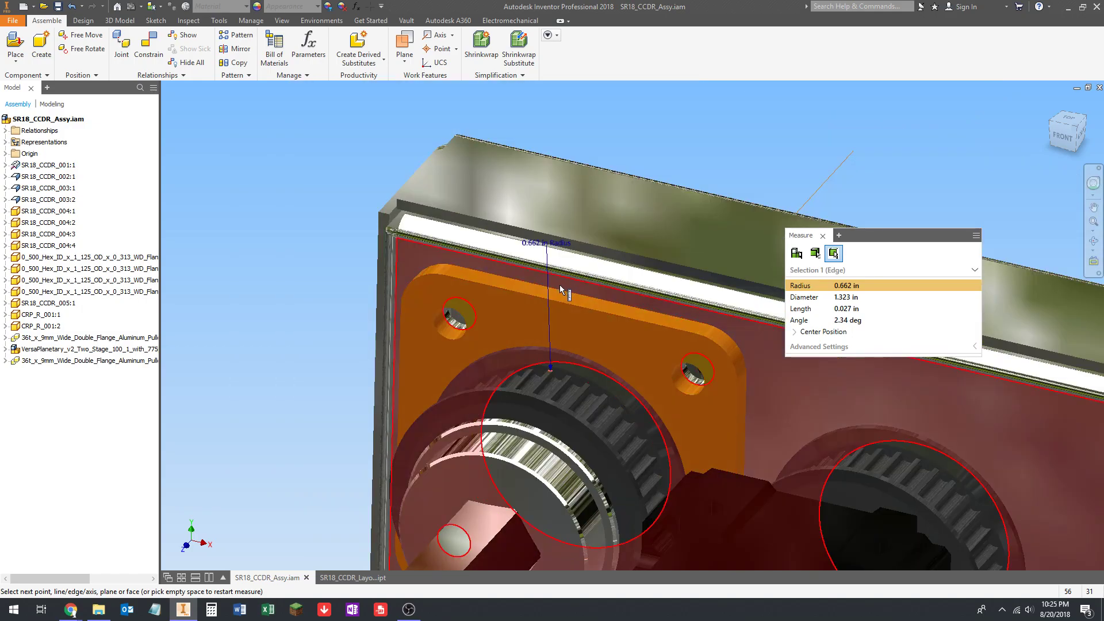
scroll(557, 376, "up", 5)
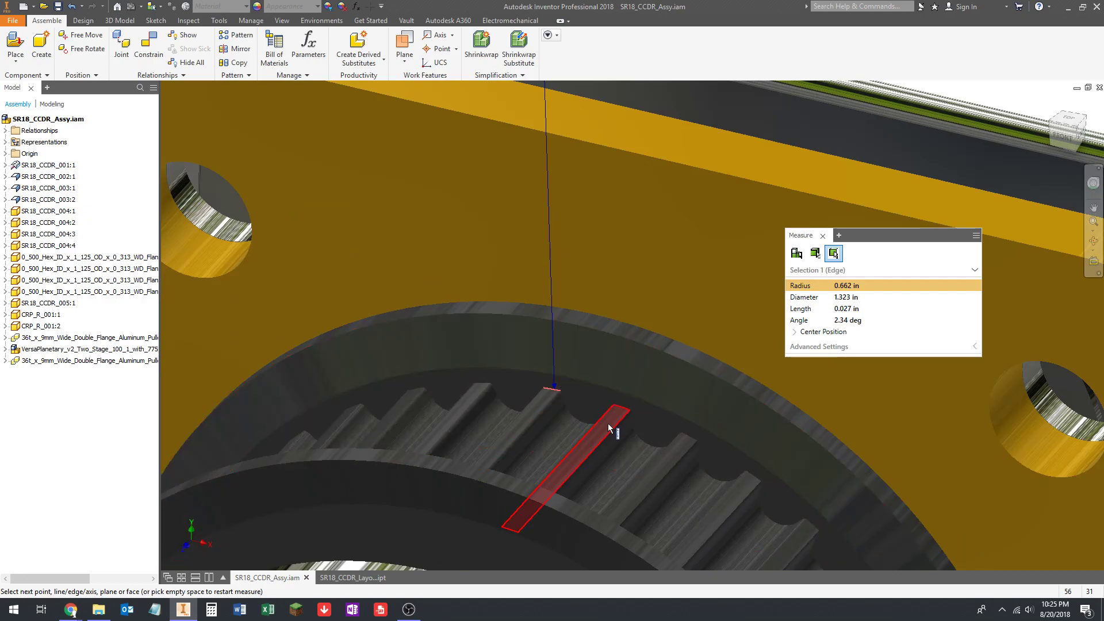
scroll(586, 393, "down", 5)
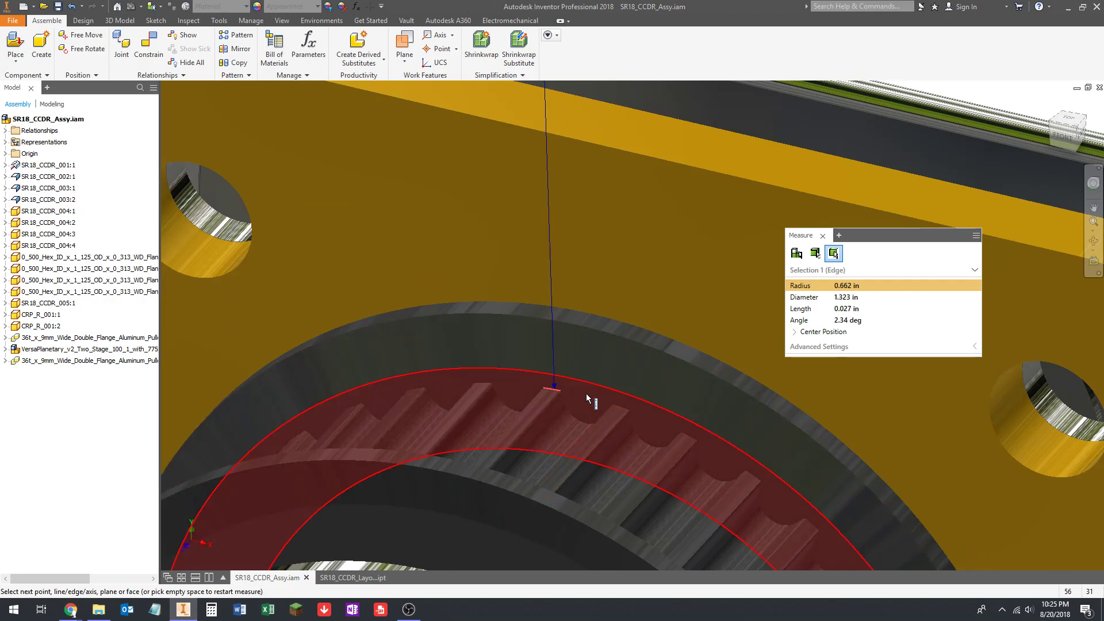
key("Escape")
scroll(566, 348, "down", 8)
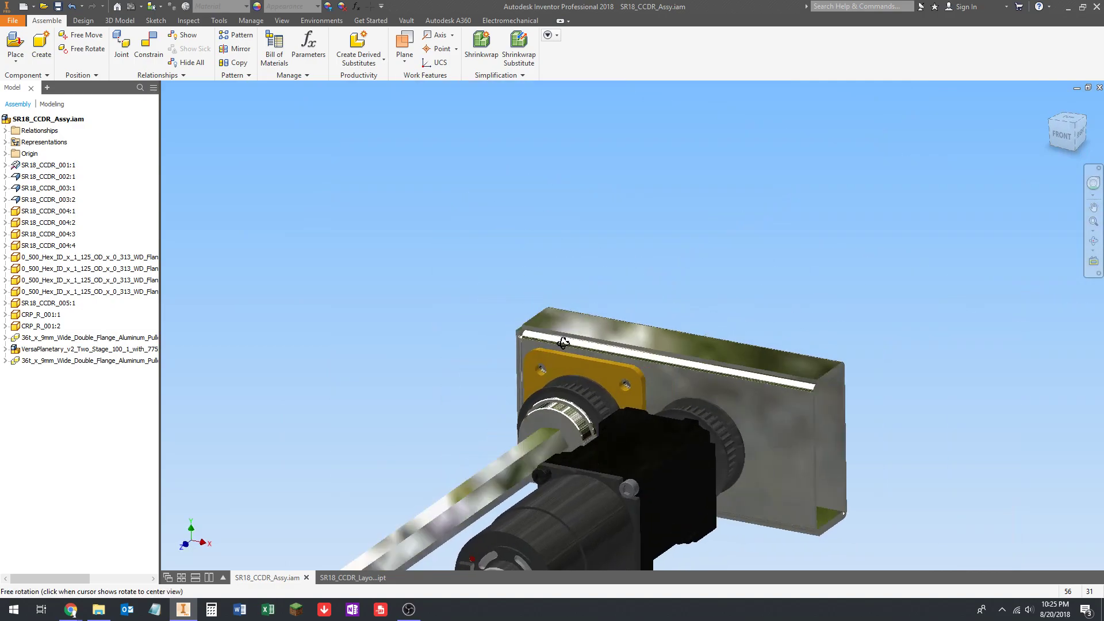
Create a new part from the Standard.ipt template with a sketch on the front (XY) plane
middle_click_drag(562, 350, 485, 314)
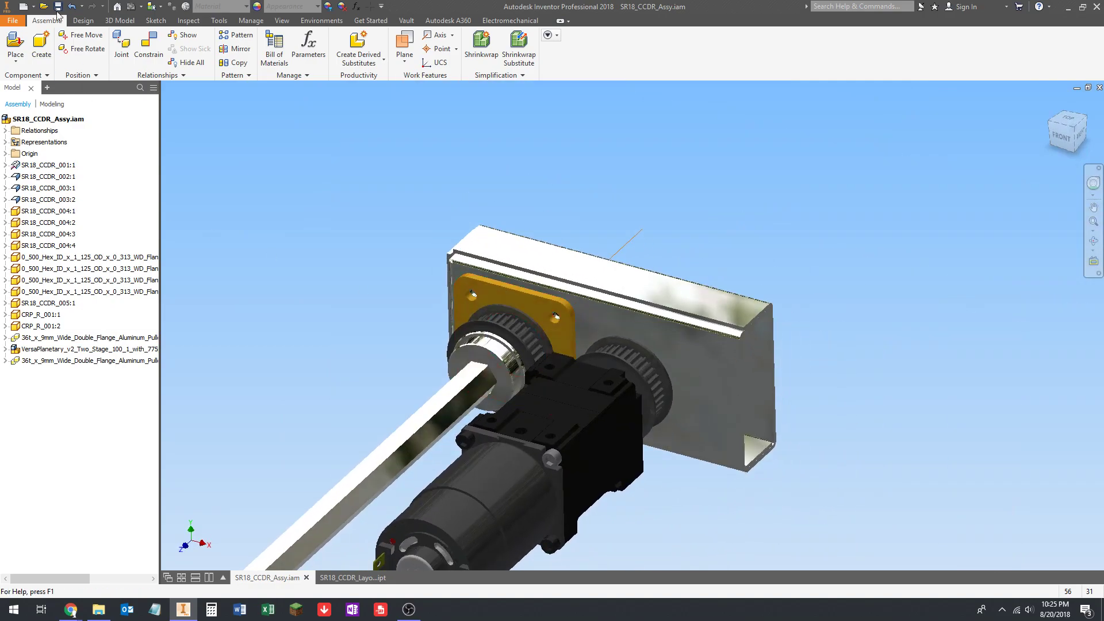
left_click(32, 7)
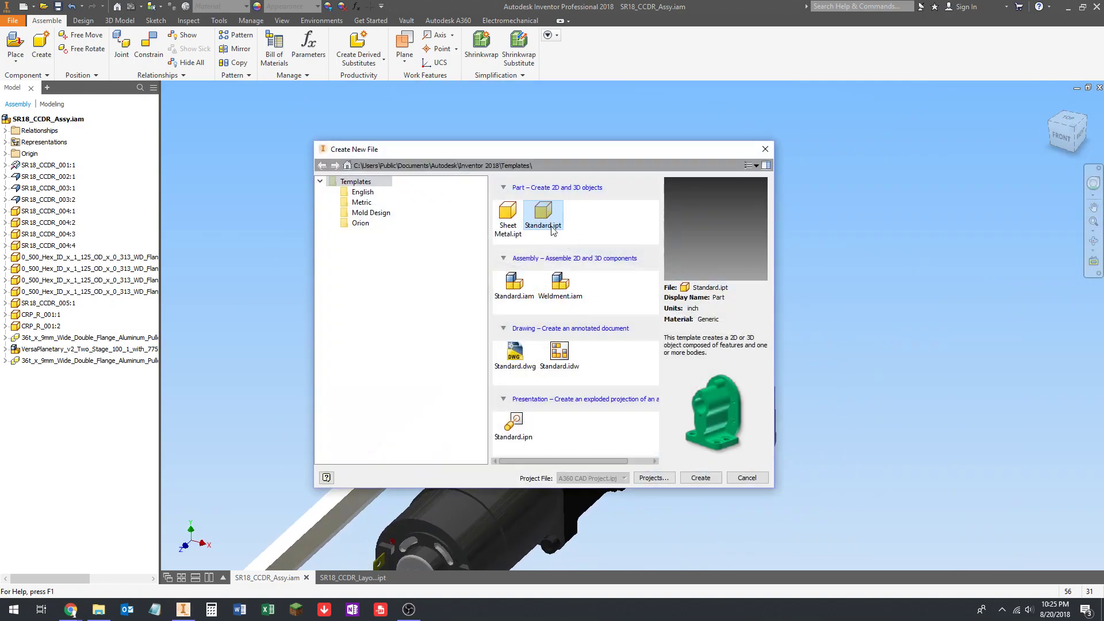
left_click(697, 476)
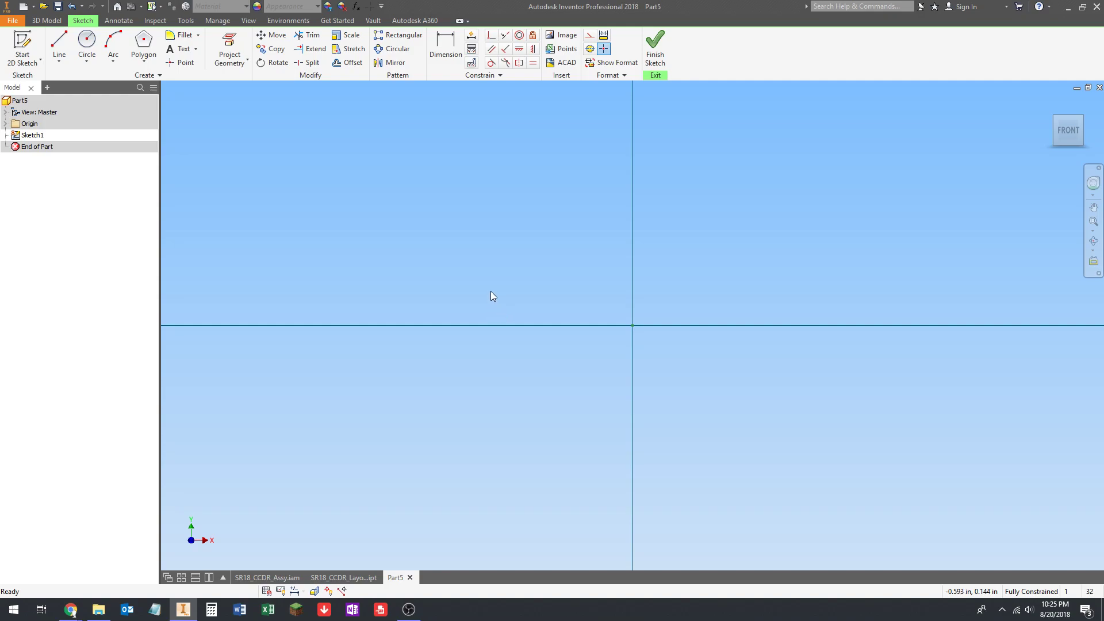
Sketch a horizontal Center Point slot centred on the origin, with its arc centres about 0.8 in to either side
left_click(135, 62)
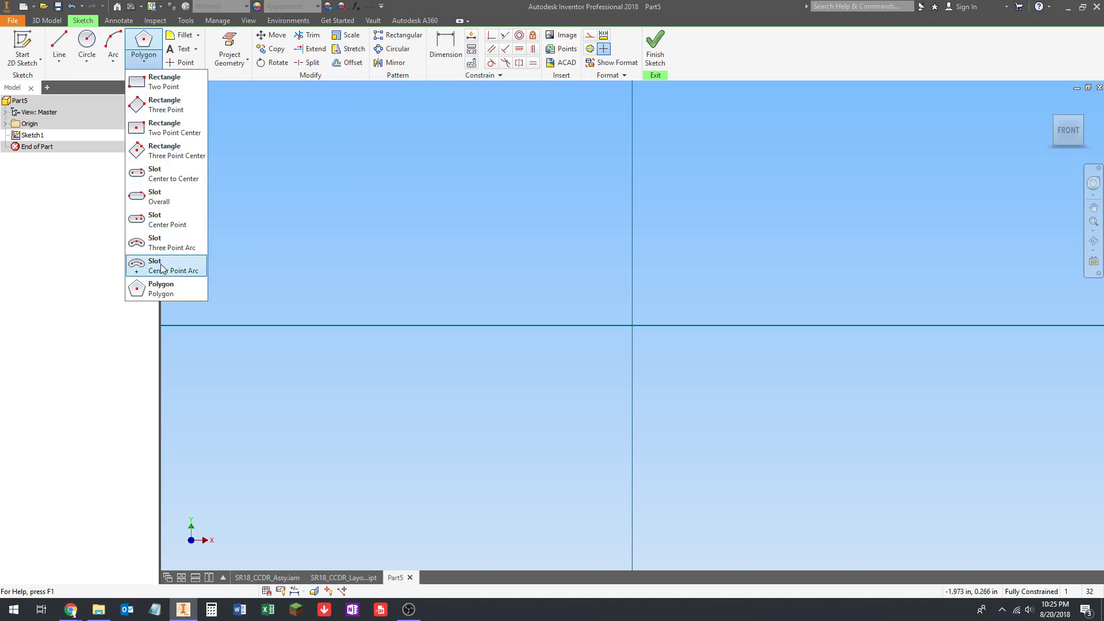
left_click(158, 224)
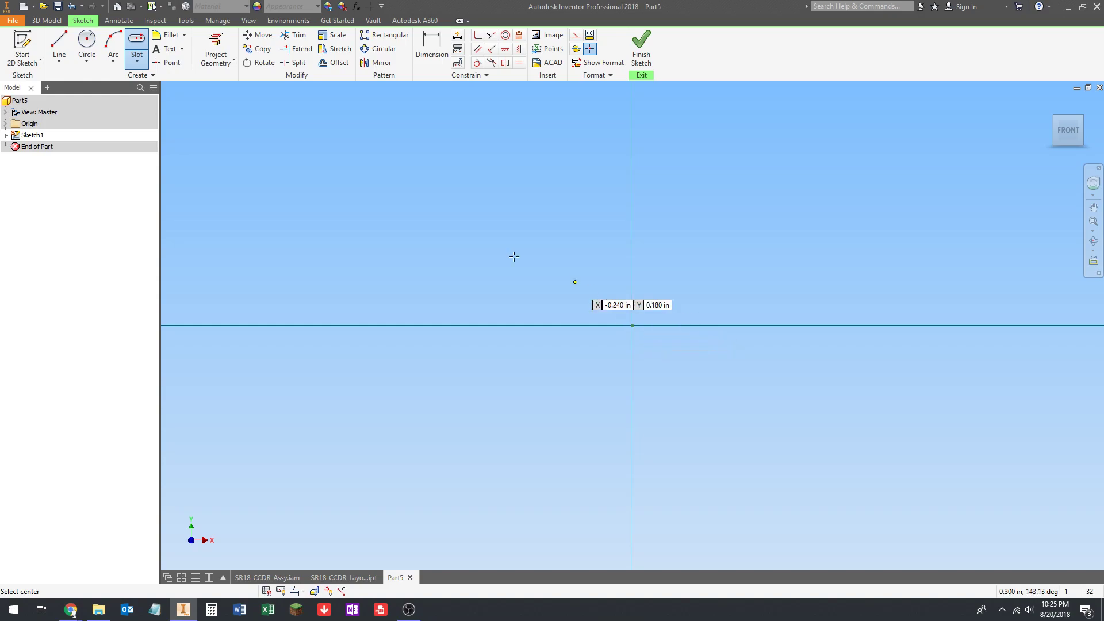
left_click(133, 42)
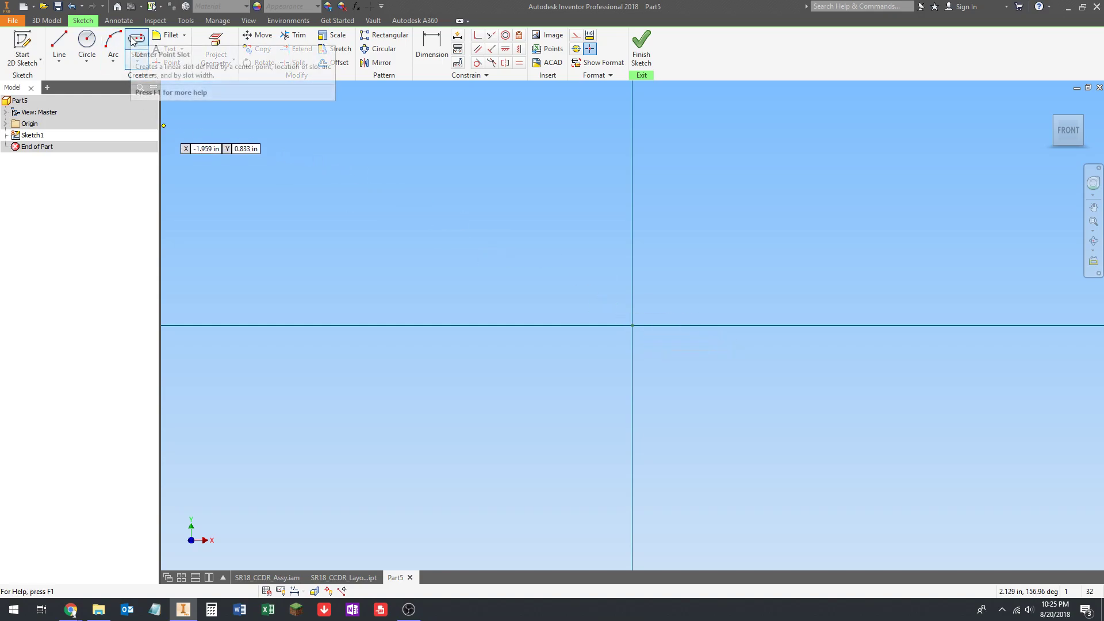
left_click(135, 40)
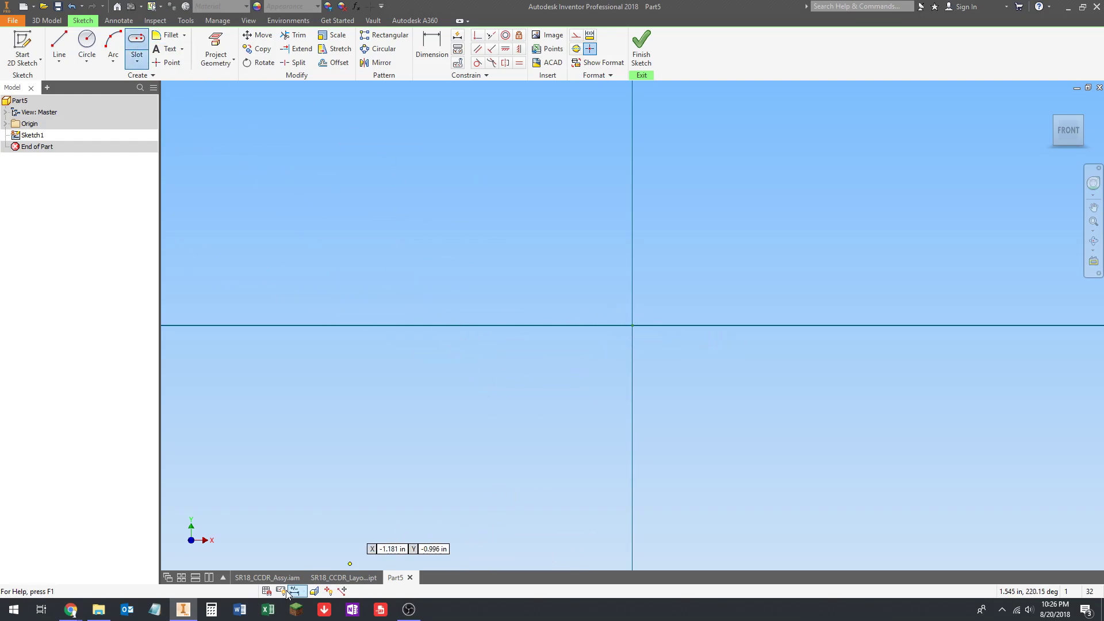
left_click(339, 578)
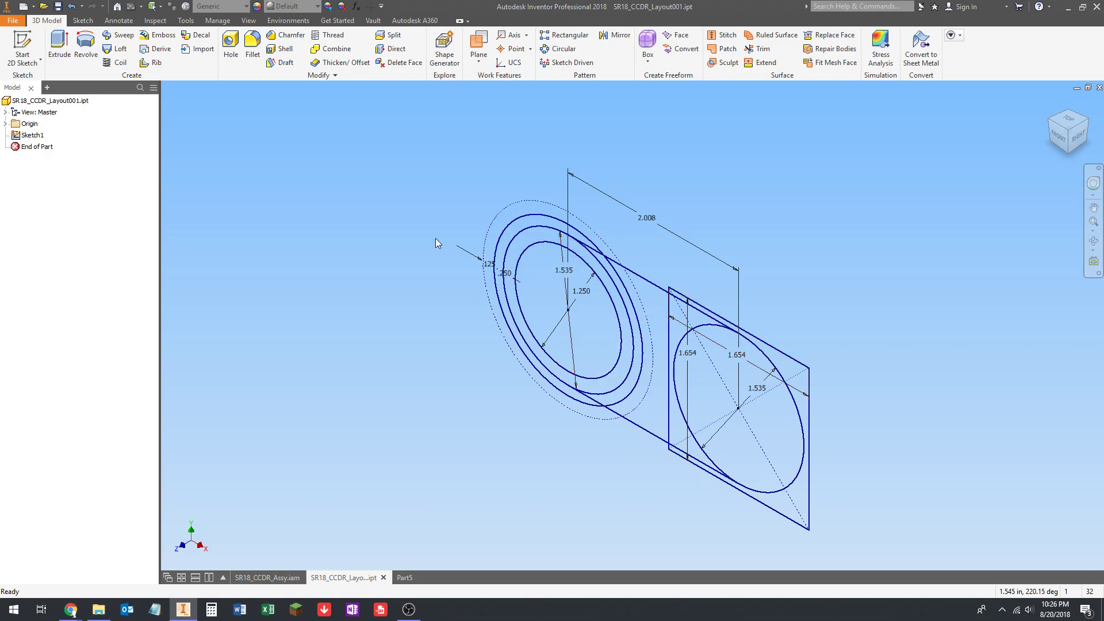
left_click(405, 577)
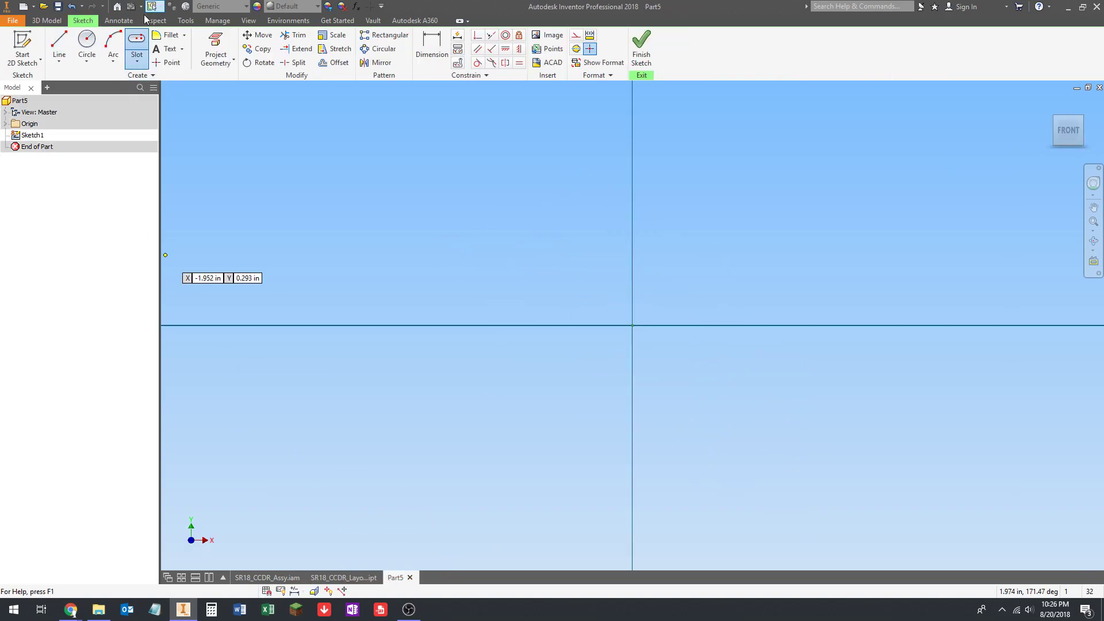
left_click(142, 38)
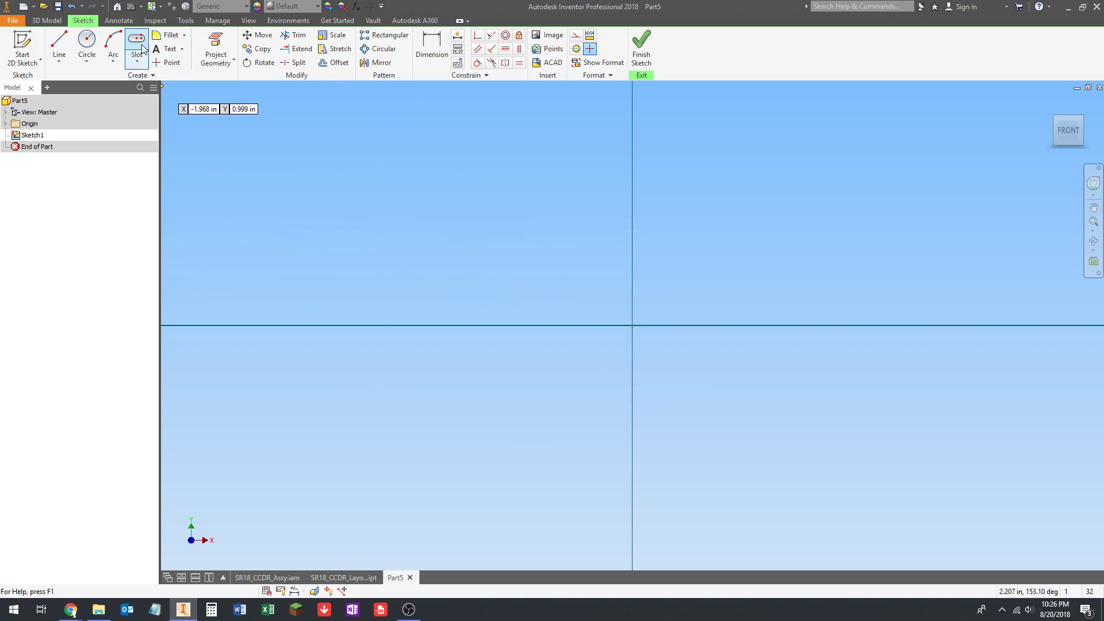
left_click(633, 325)
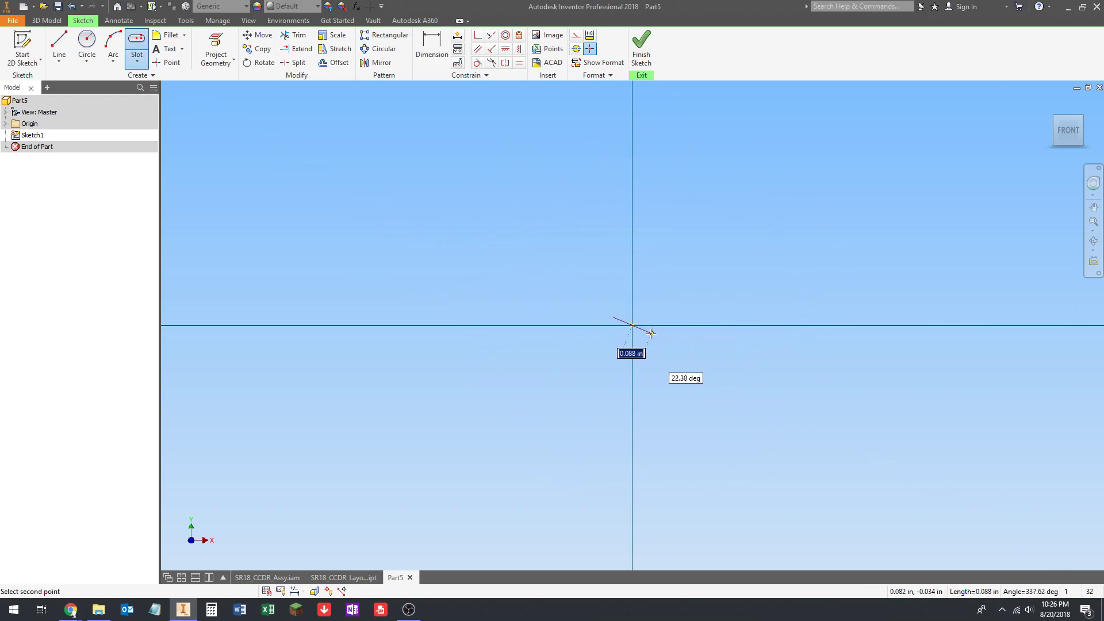
left_click(441, 325)
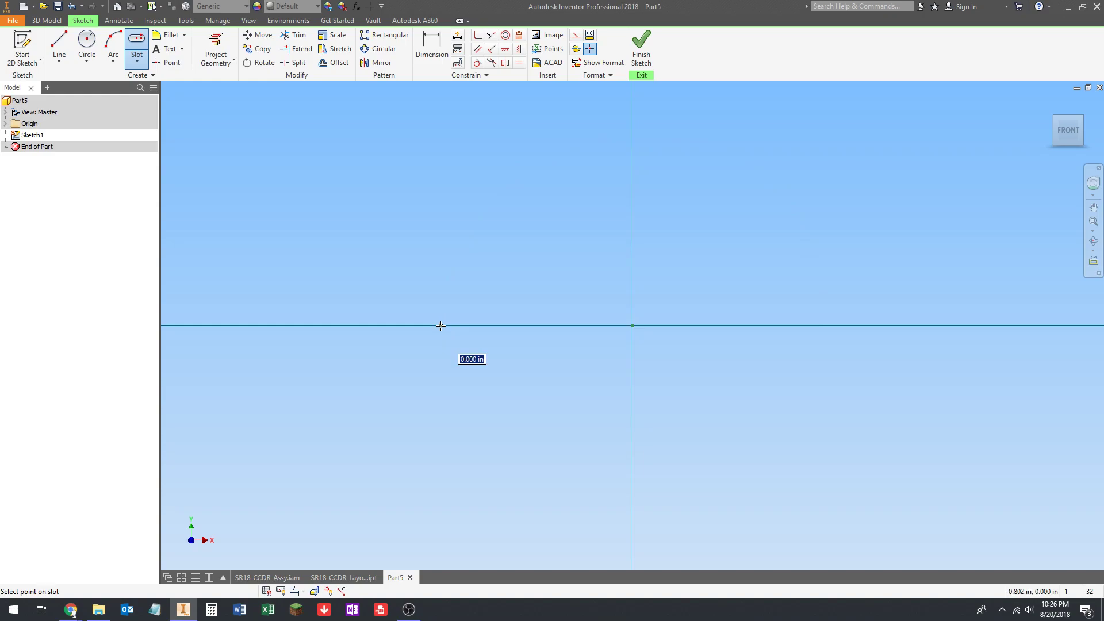
left_click(511, 154)
scroll(517, 288, "down", 3)
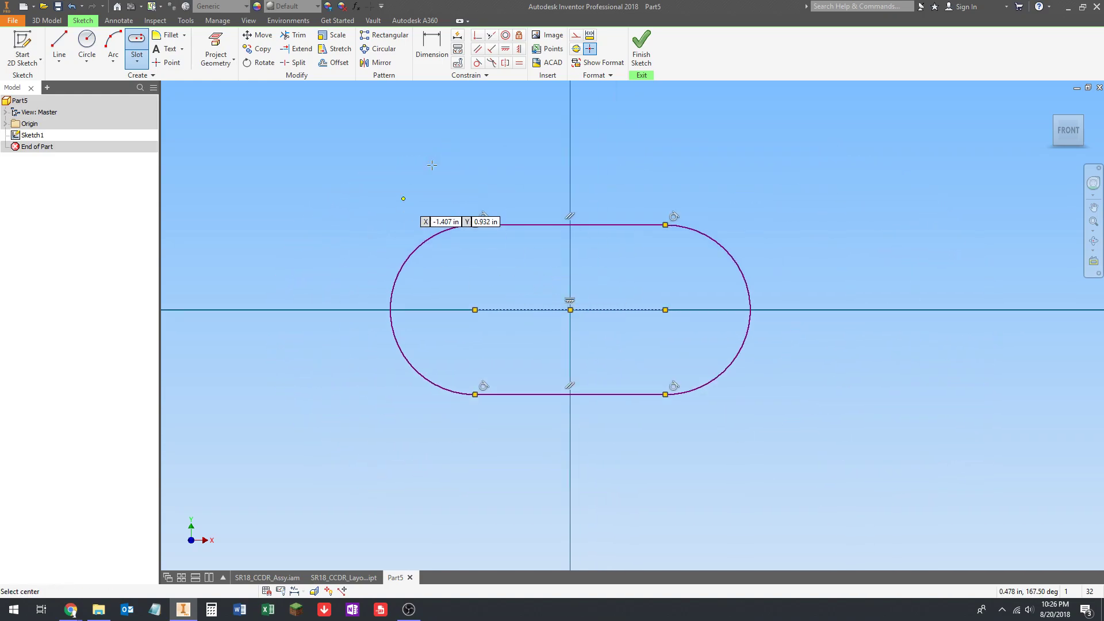
middle_click_drag(510, 293, 500, 301)
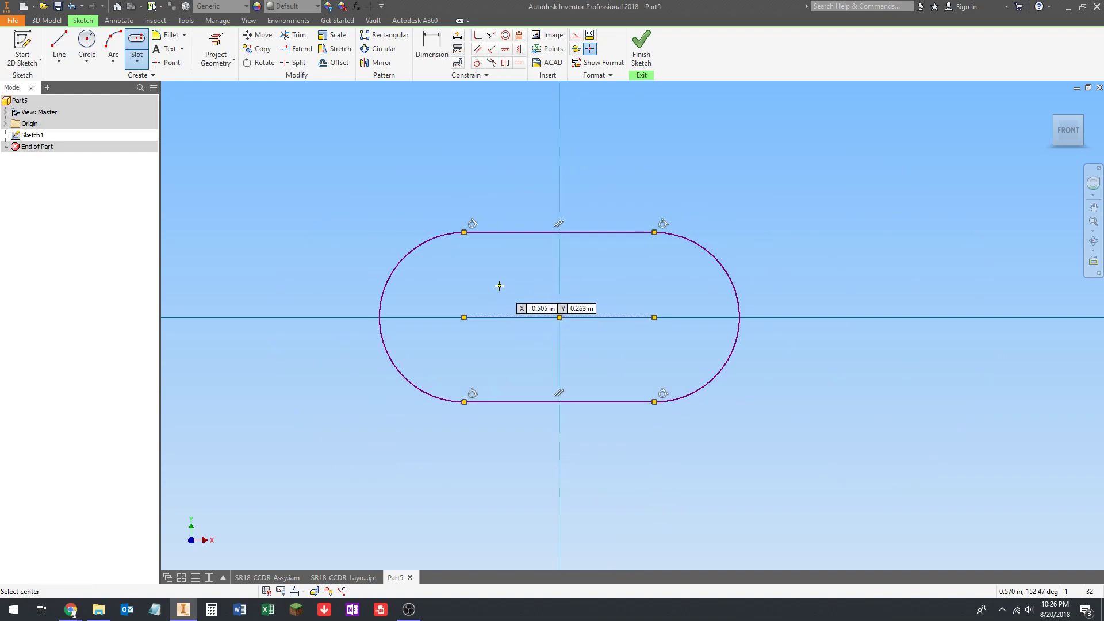
key("Escape")
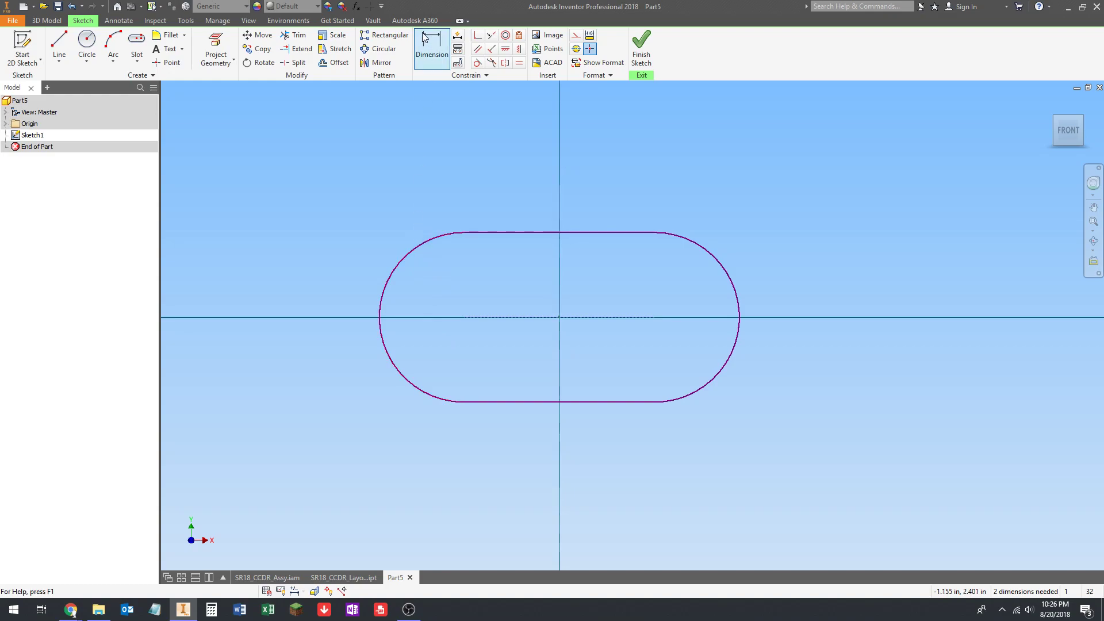
Set the radius of the slot's left end arc to .662 in
left_click(427, 56)
left_click(420, 244)
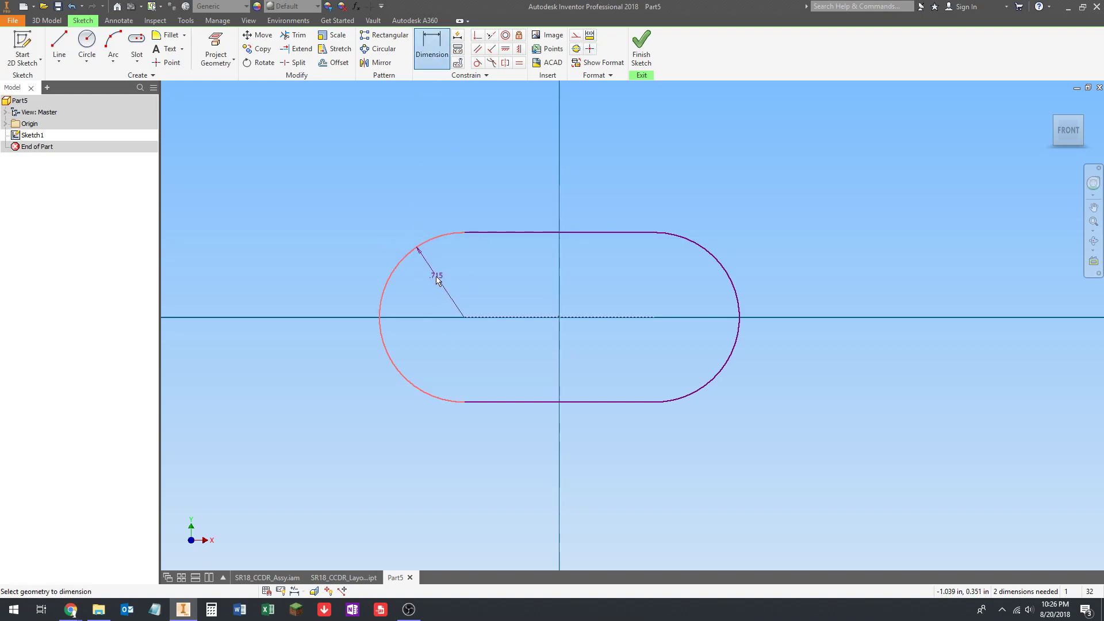
left_click(436, 285)
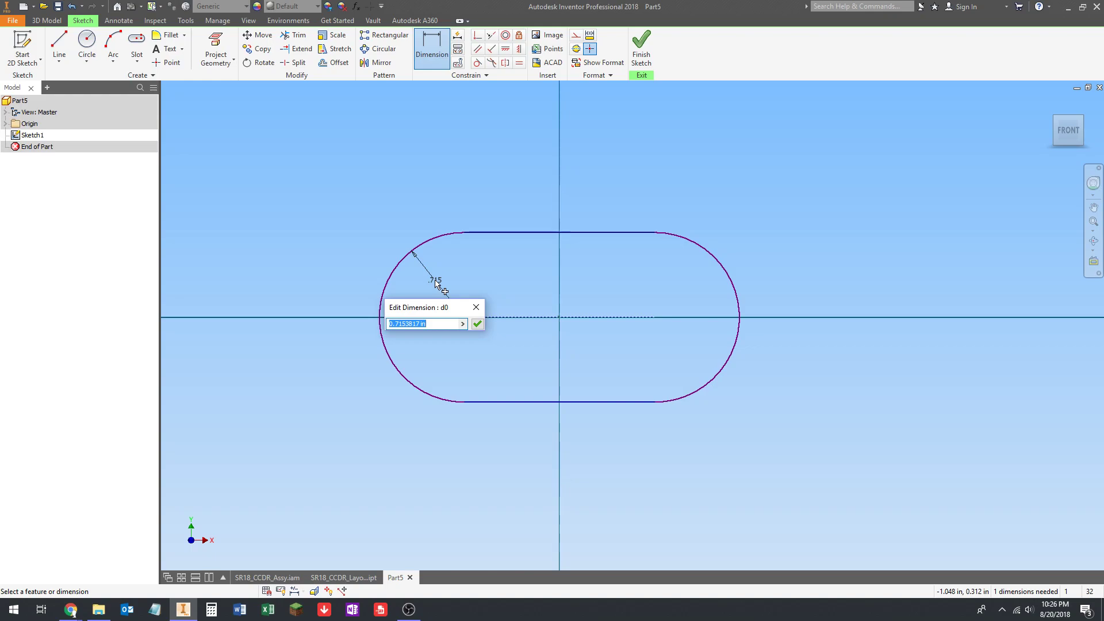
type(".662")
key("Return")
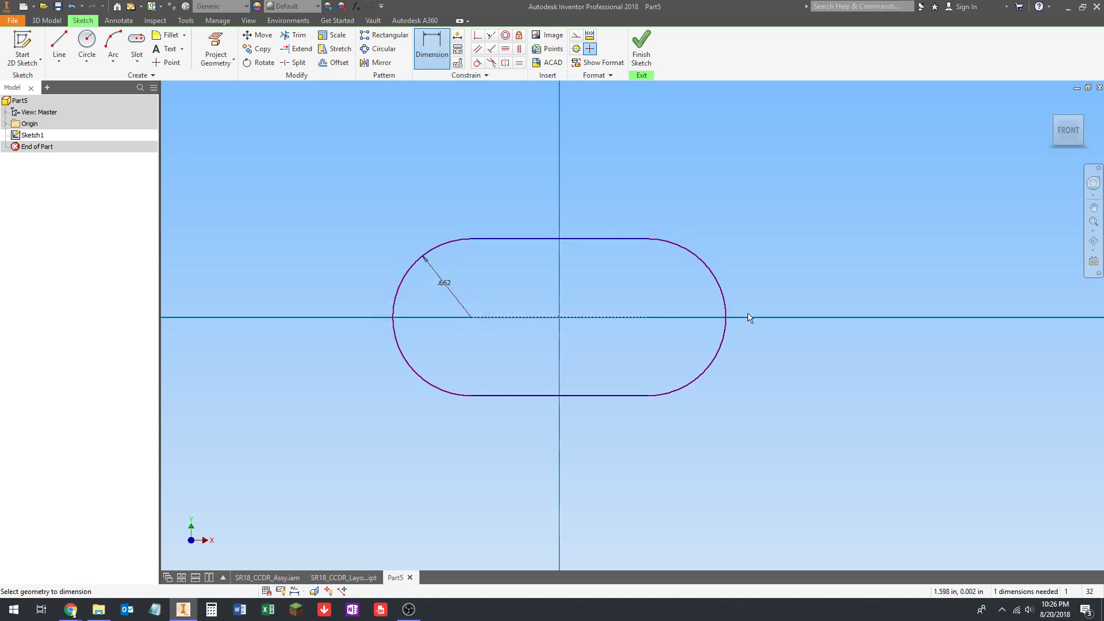
scroll(604, 251, "down", 2)
scroll(589, 239, "up", 3)
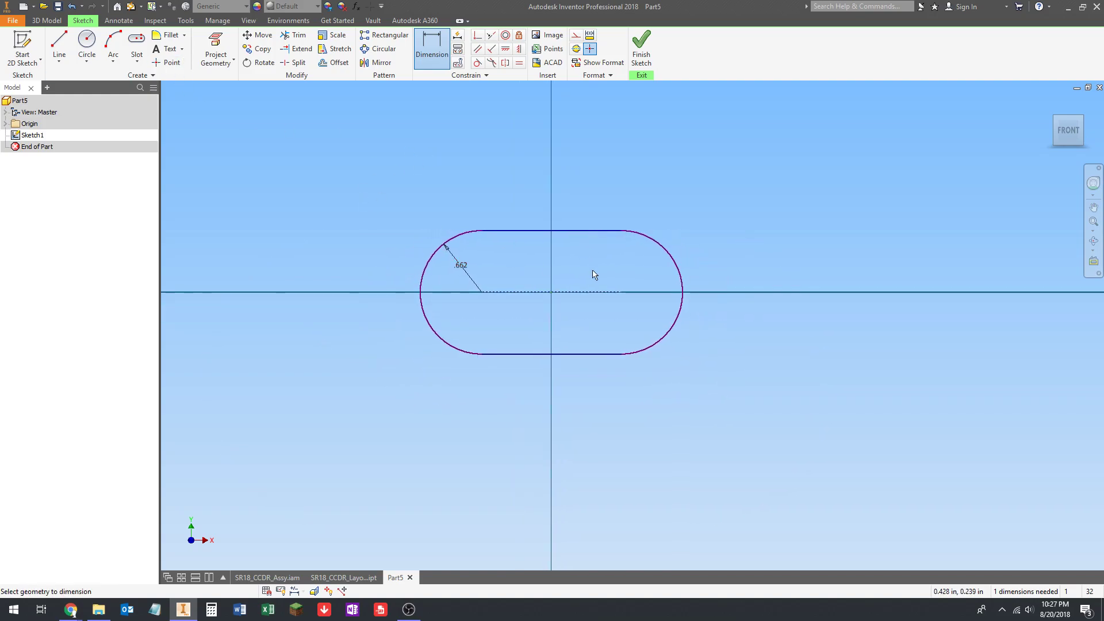
scroll(594, 275, "down", 3)
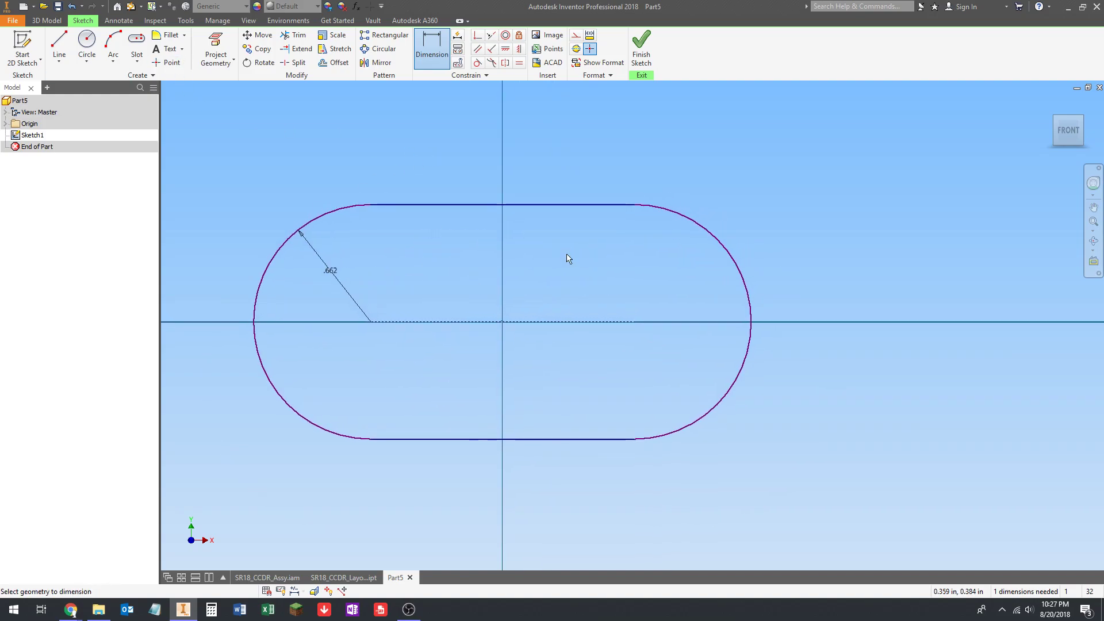
Test the slot's remaining freedom by selecting its edges and centreline and shortening it to about 1.3 in between arc centres
key("Escape")
left_click(558, 207)
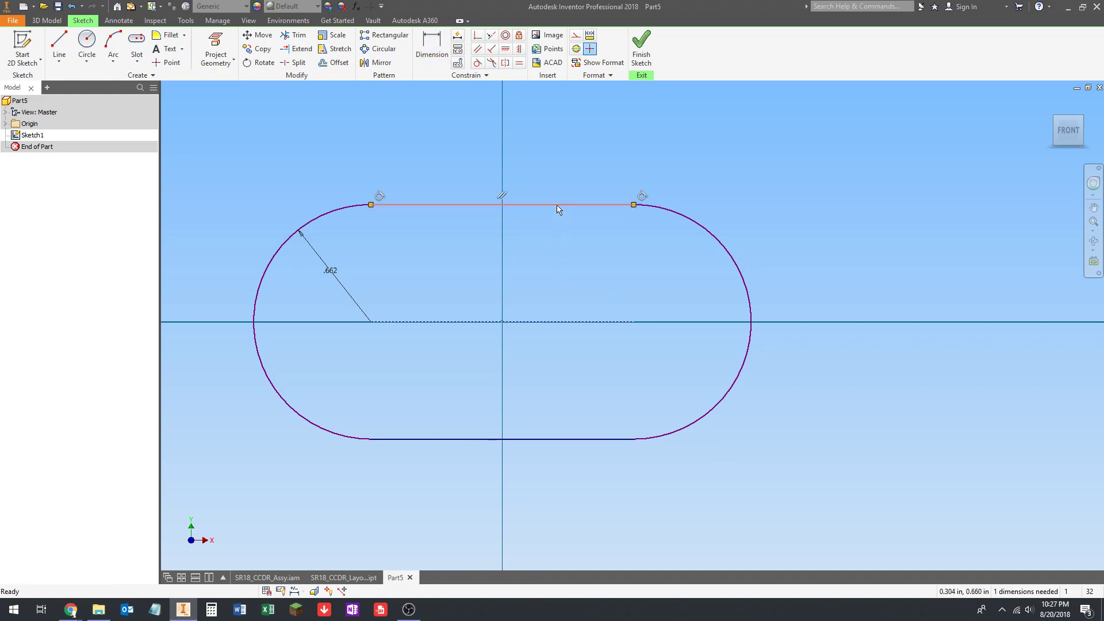
left_click(570, 446)
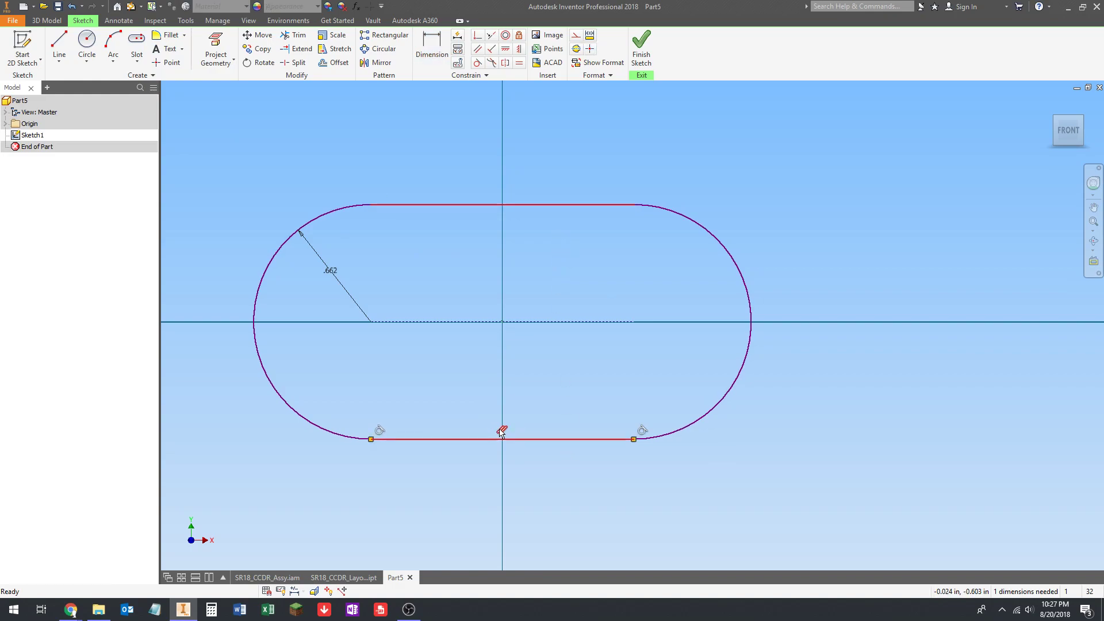
left_click(574, 244)
scroll(523, 295, "up", 2)
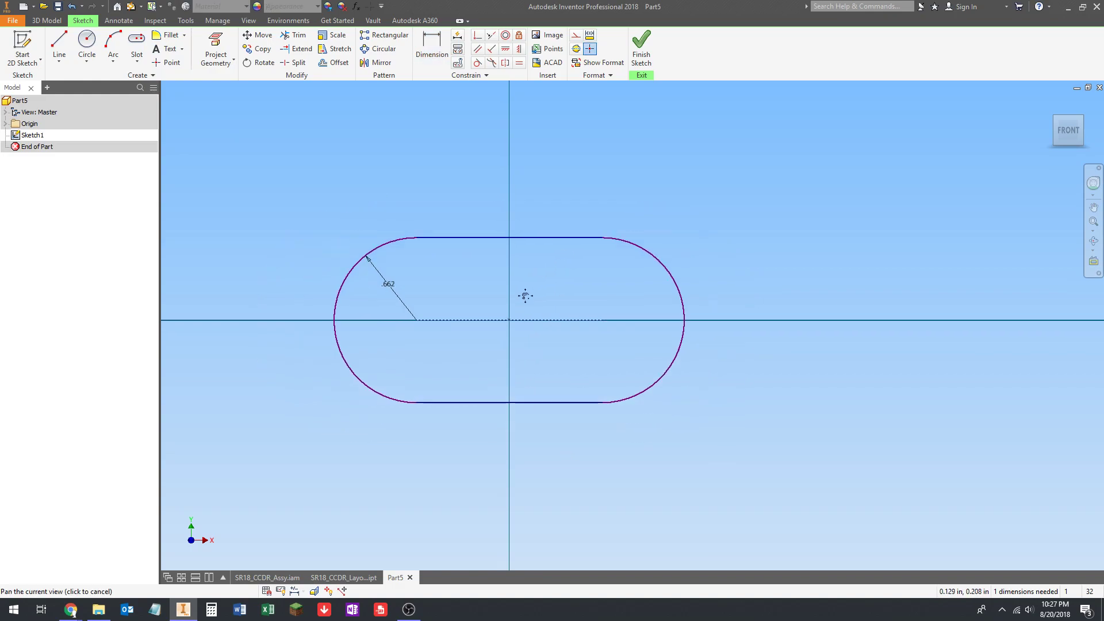
left_click(644, 251)
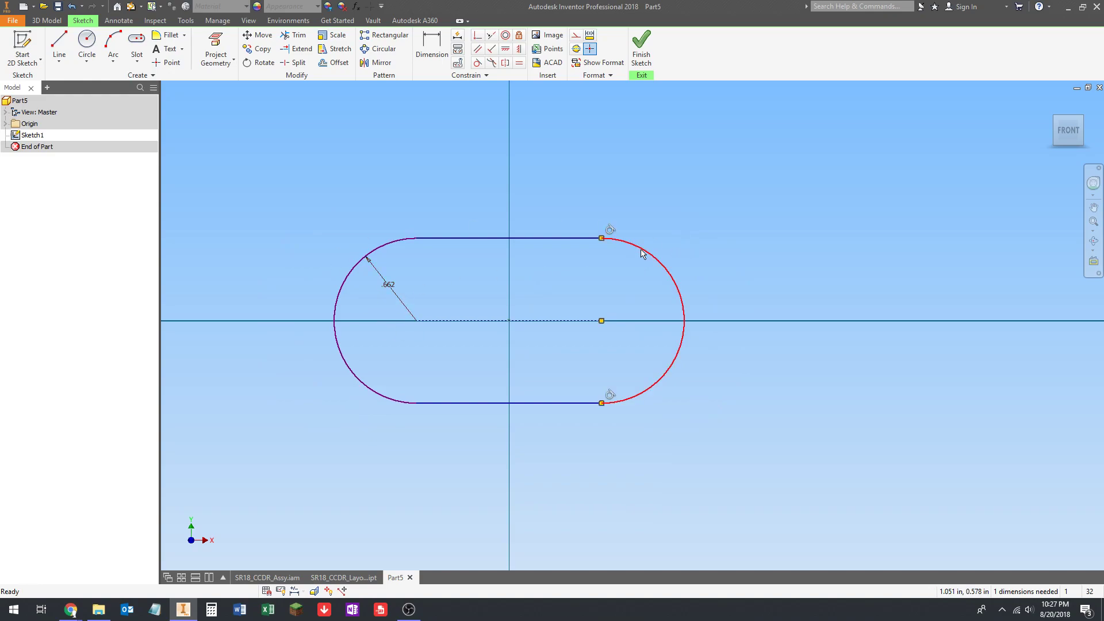
left_click(416, 292)
left_click_drag(604, 241, 550, 310)
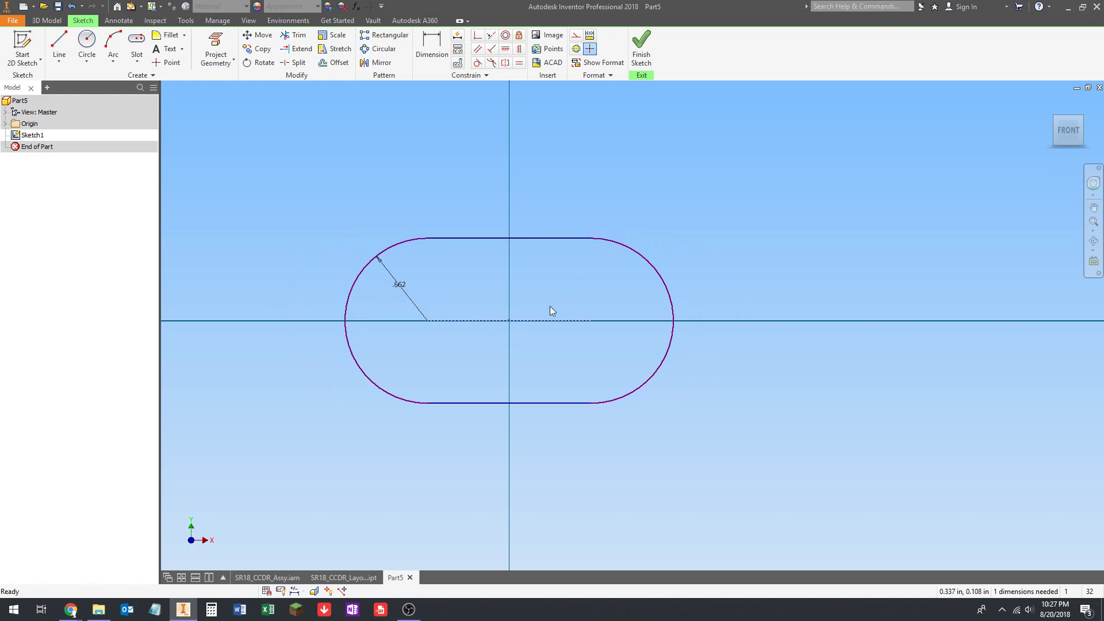
left_click(452, 326)
left_click(456, 325)
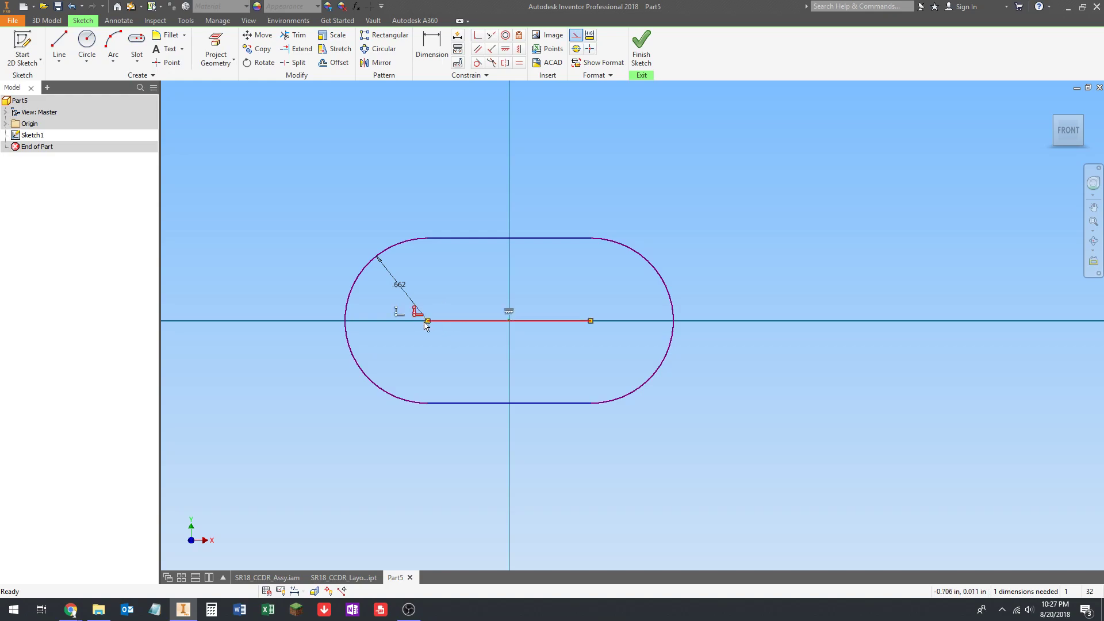
left_click(450, 278)
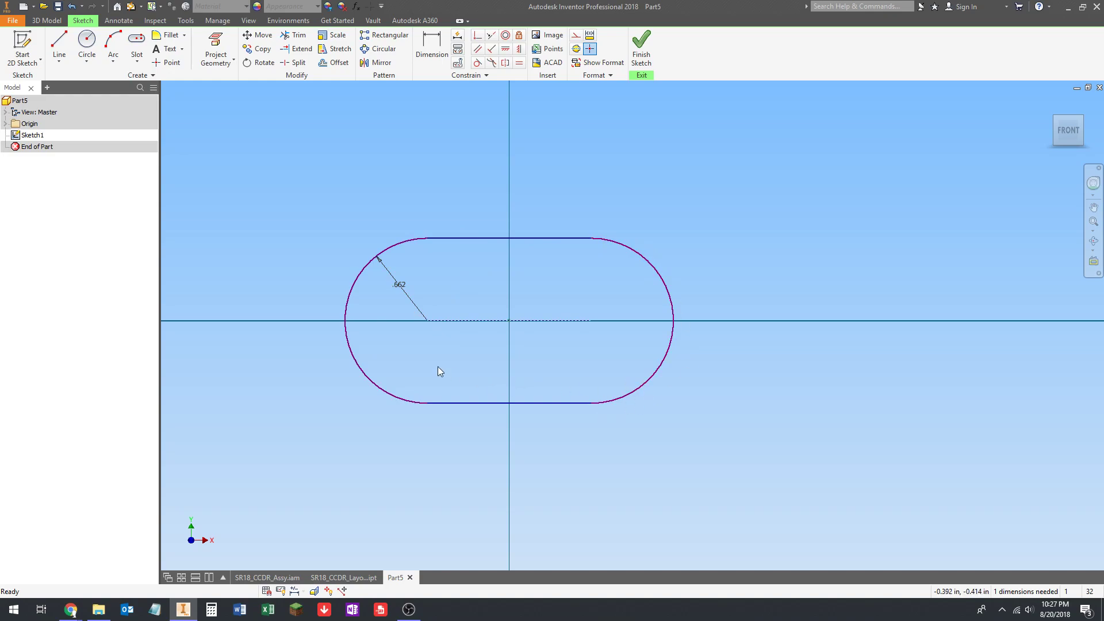
left_click(470, 326)
left_click(447, 279)
Dimension the distance between the slot's arc centres as 51 mm and place the dimension close above the slot
key("d")
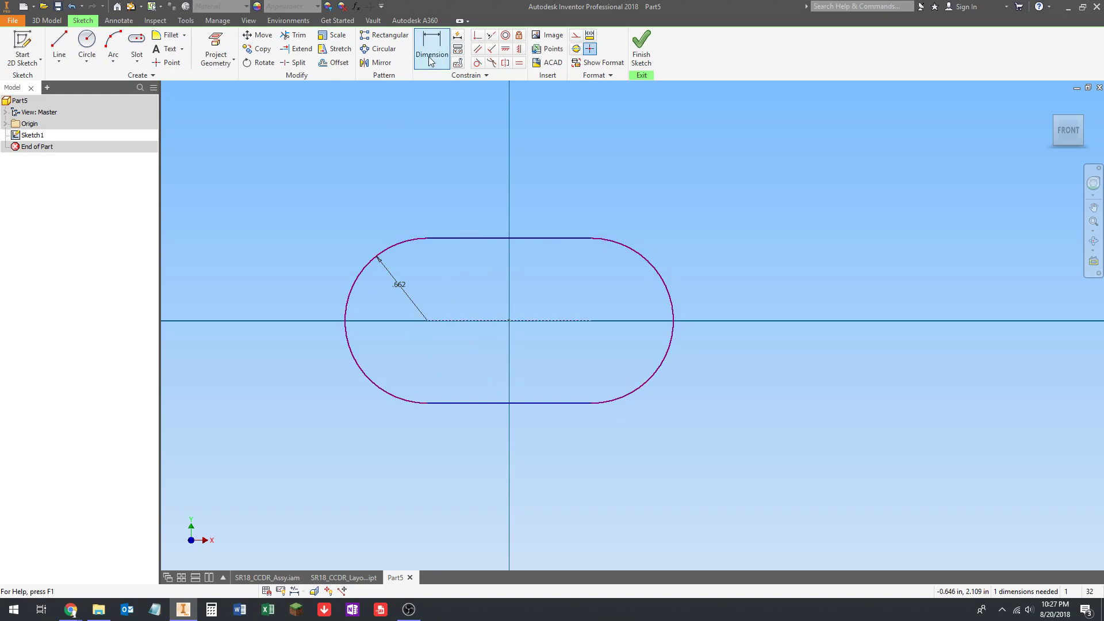
left_click(467, 320)
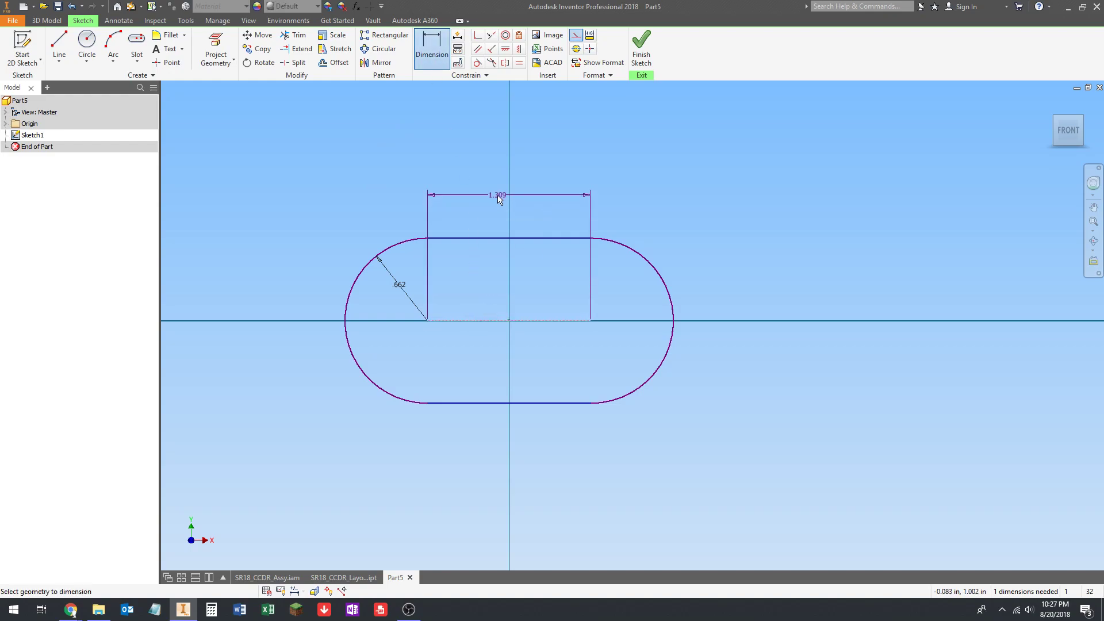
left_click(509, 198)
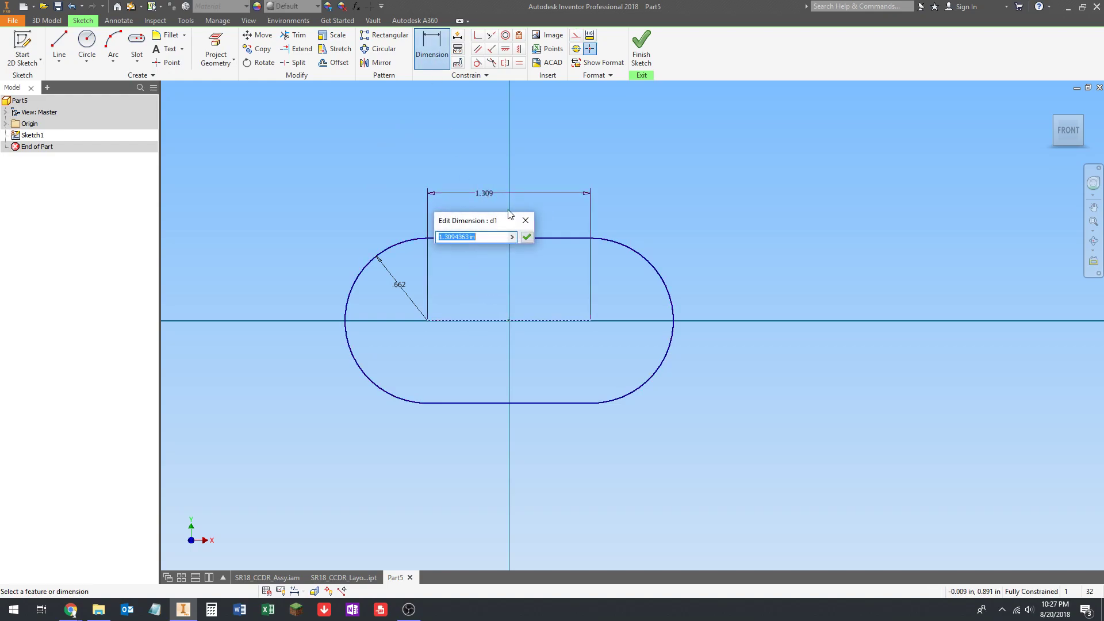
type("51mm")
left_click(527, 237)
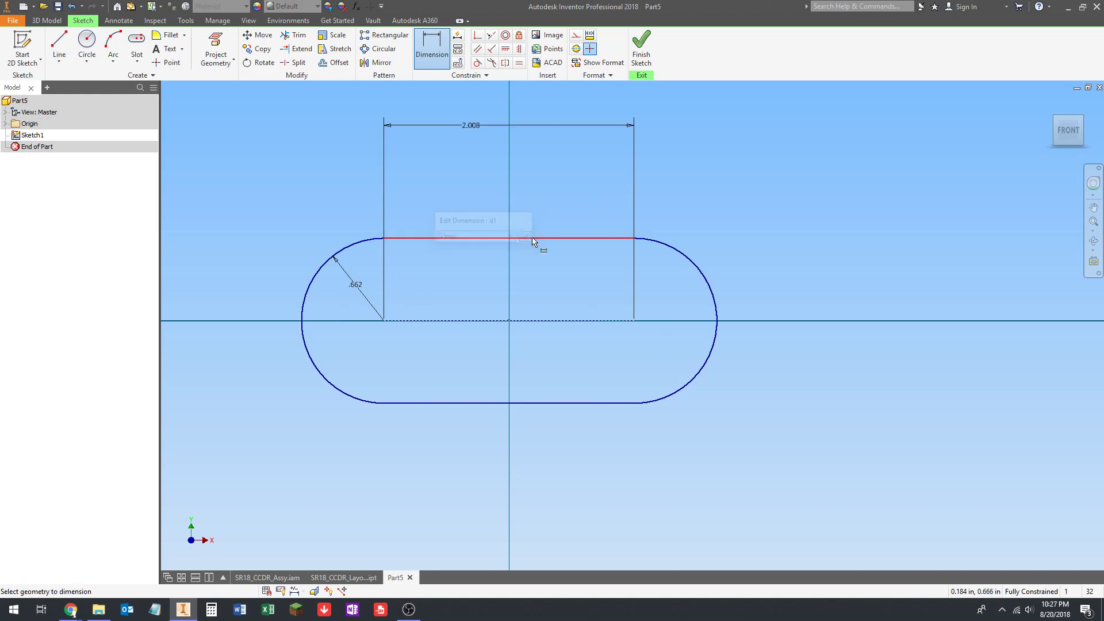
middle_click_drag(515, 267, 520, 246)
key("Escape")
left_click_drag(494, 167, 487, 230)
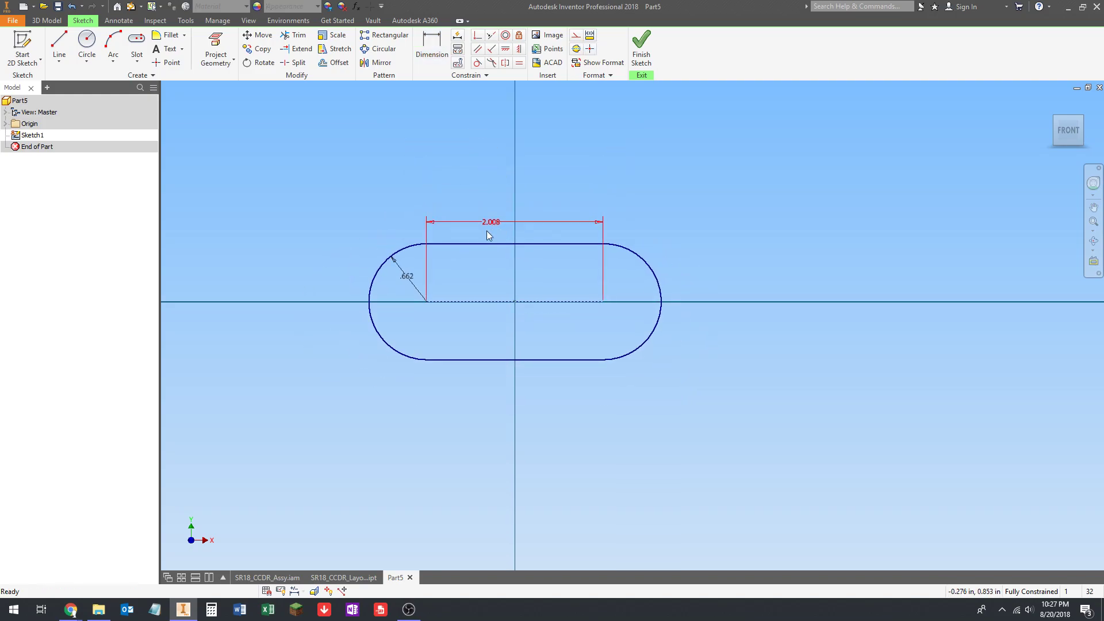
Offset the slot outline outward by 1 mm and finish the sketch
scroll(432, 259, "up", 3)
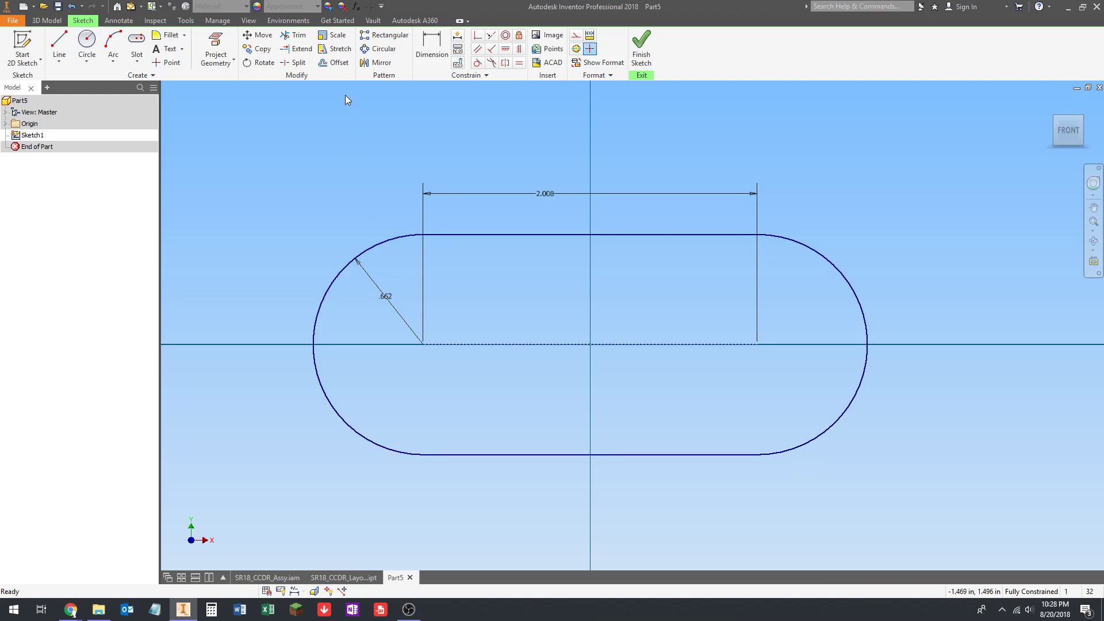
left_click(335, 63)
left_click(458, 235)
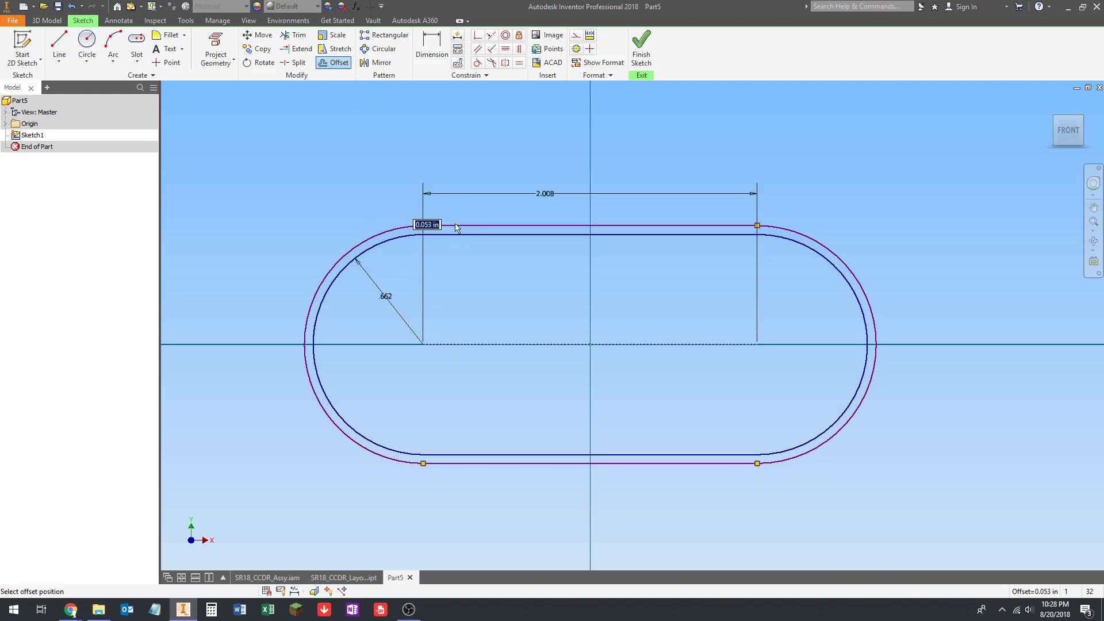
type("1m")
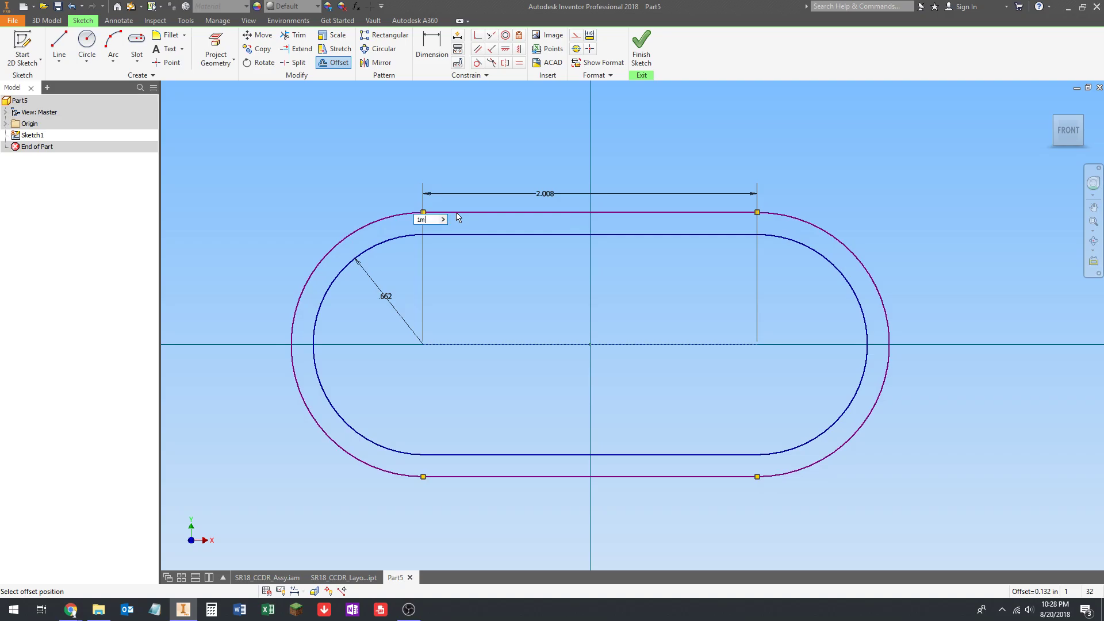
type("m")
key("Return")
scroll(493, 264, "down", 3)
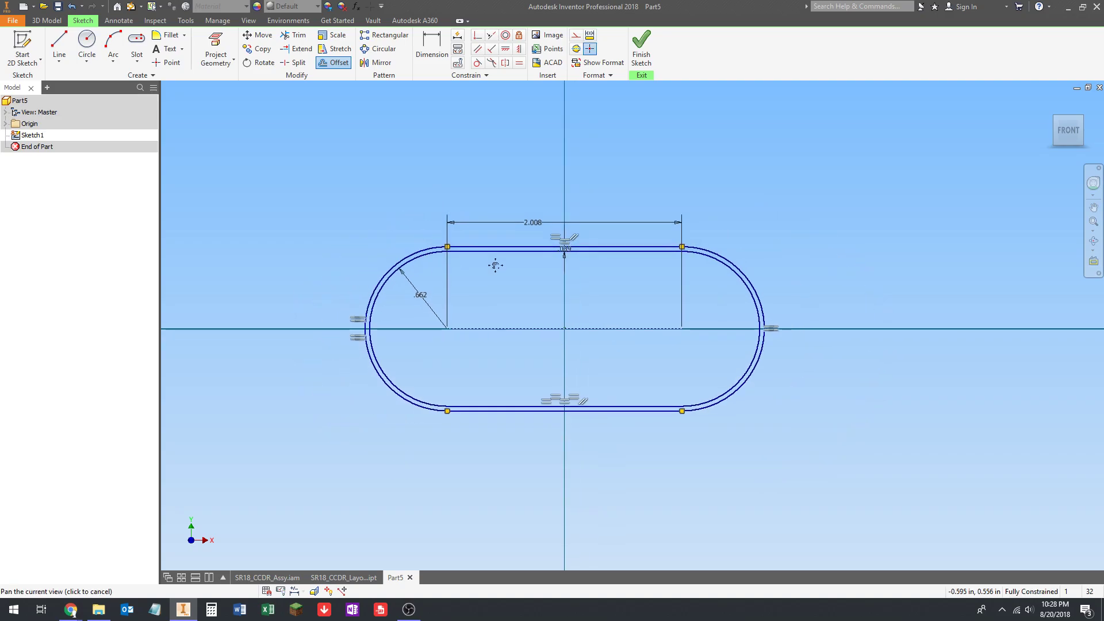
scroll(570, 250, "up", 3)
scroll(693, 266, "down", 2)
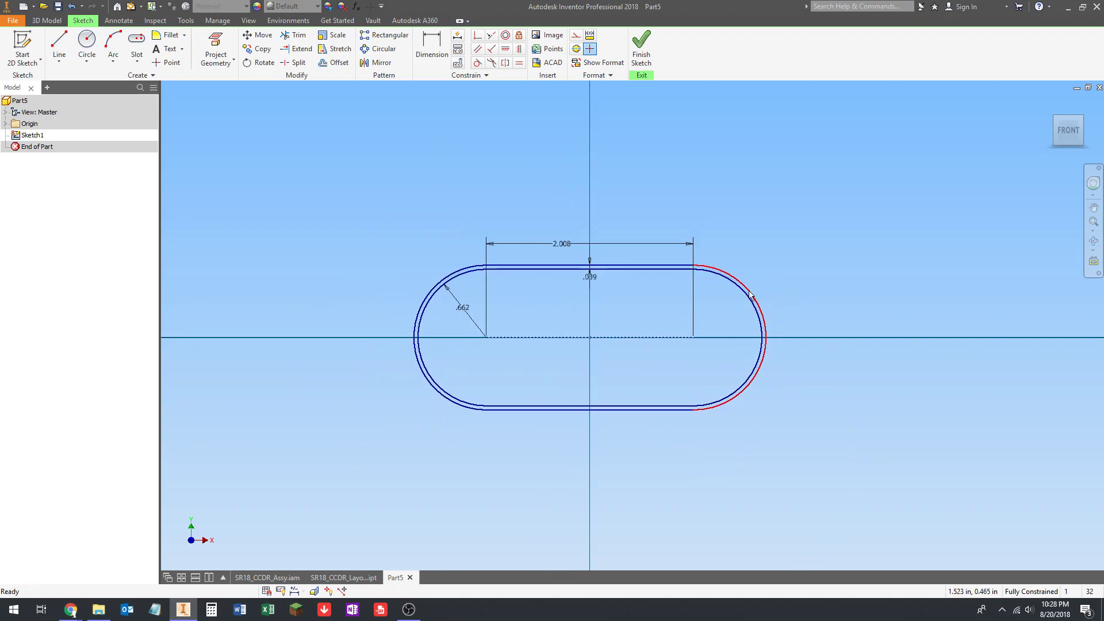
scroll(690, 327, "up", 3)
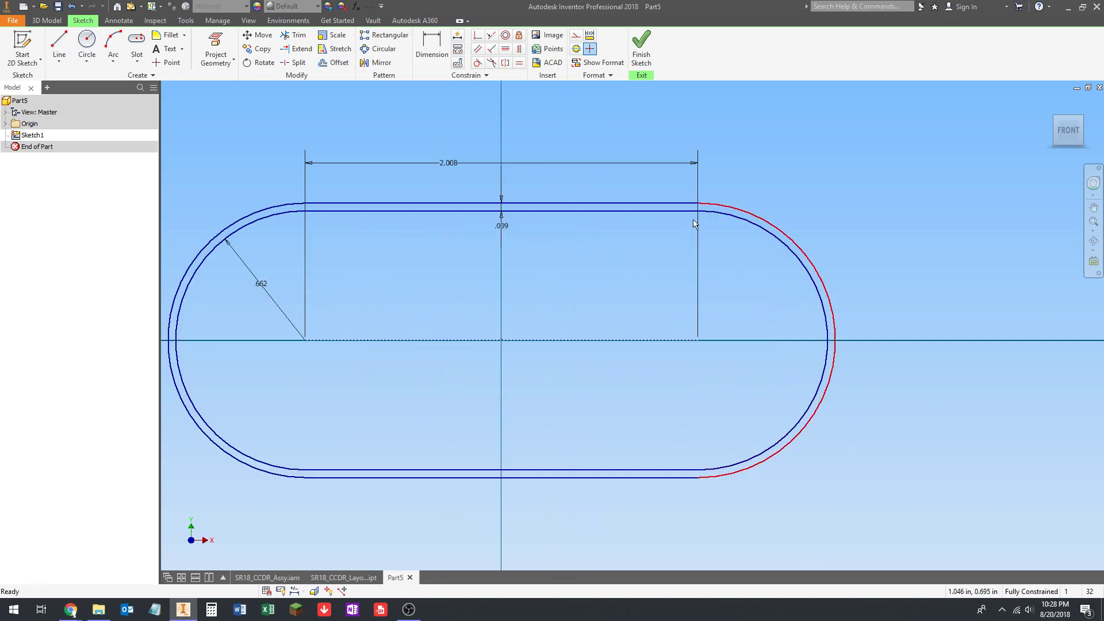
left_click(642, 57)
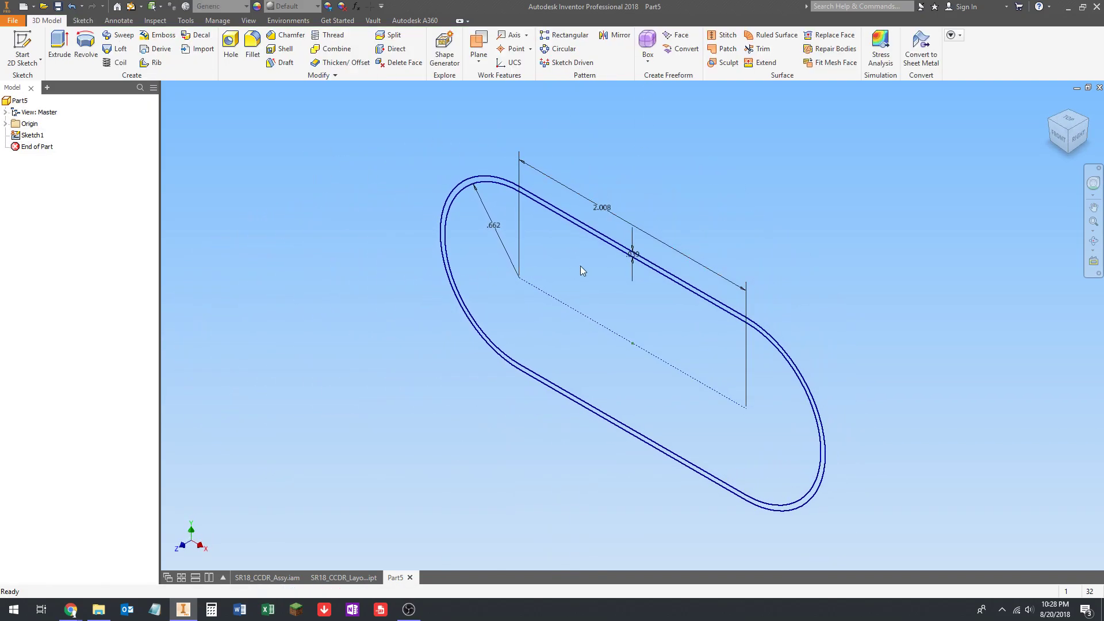
Extrude the thin band between the two slot outlines 9 mm, symmetrically about the sketch plane
scroll(499, 176, "up", 3)
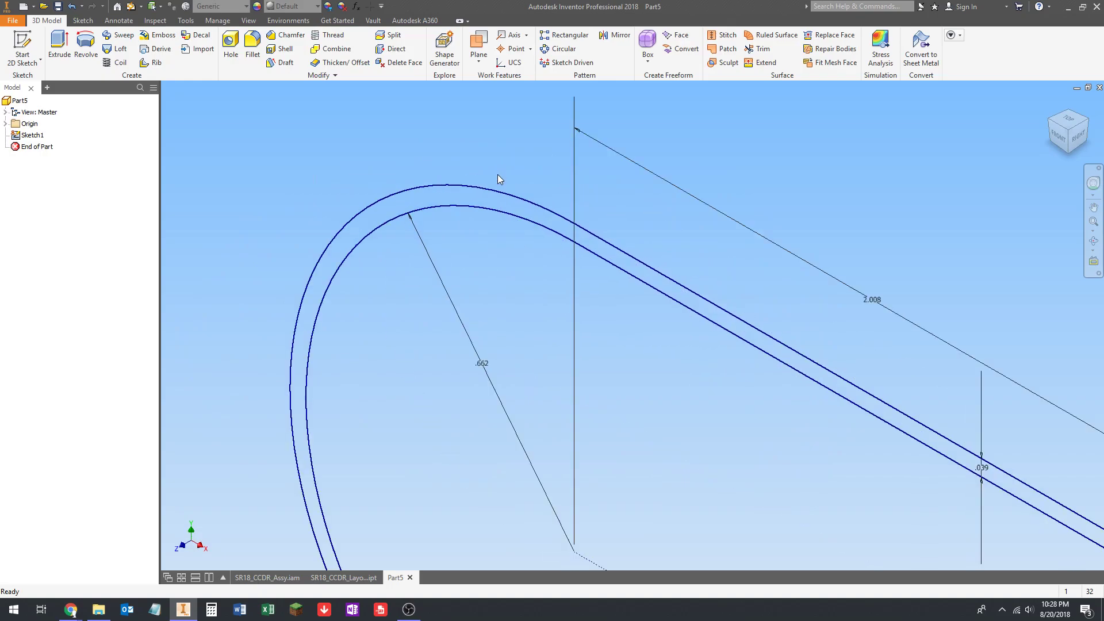
scroll(309, 240, "down", 4)
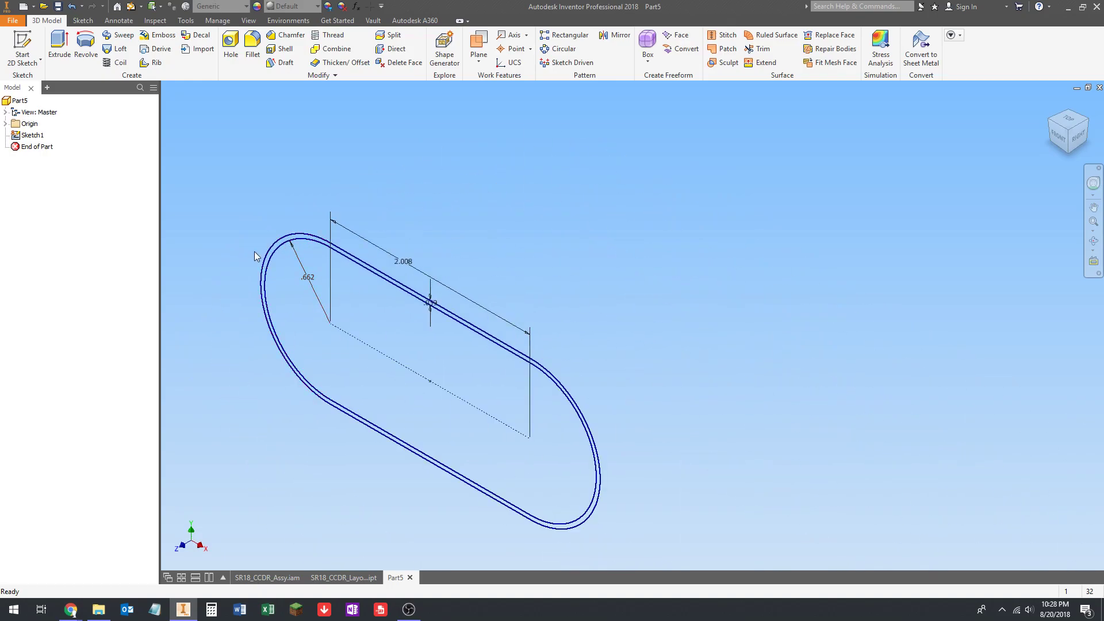
left_click(59, 49)
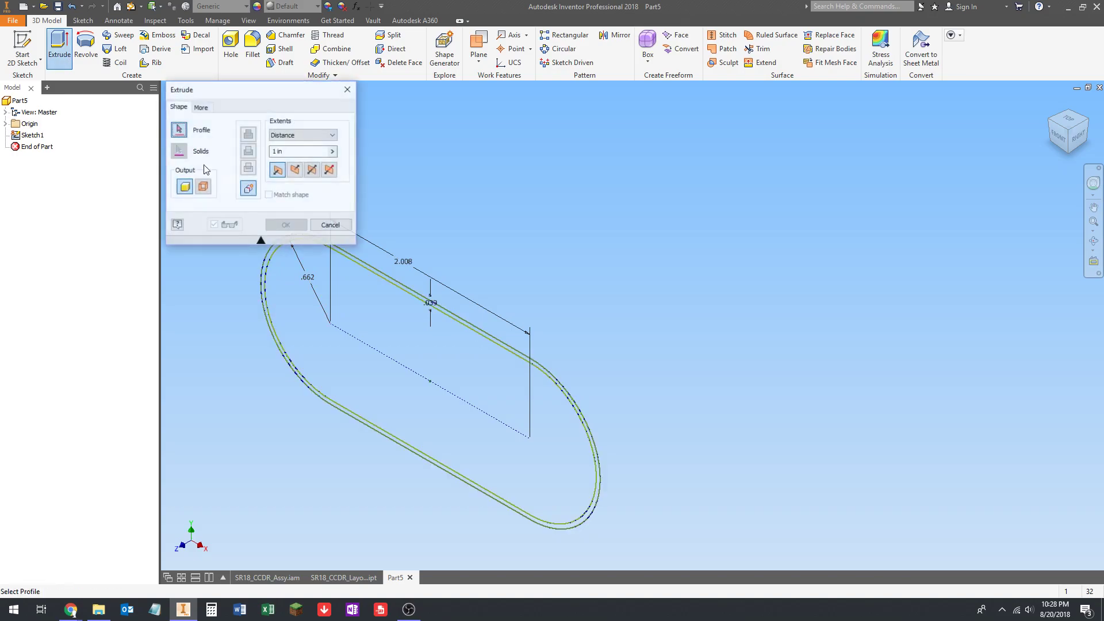
scroll(260, 321, "up", 3)
left_click(550, 274)
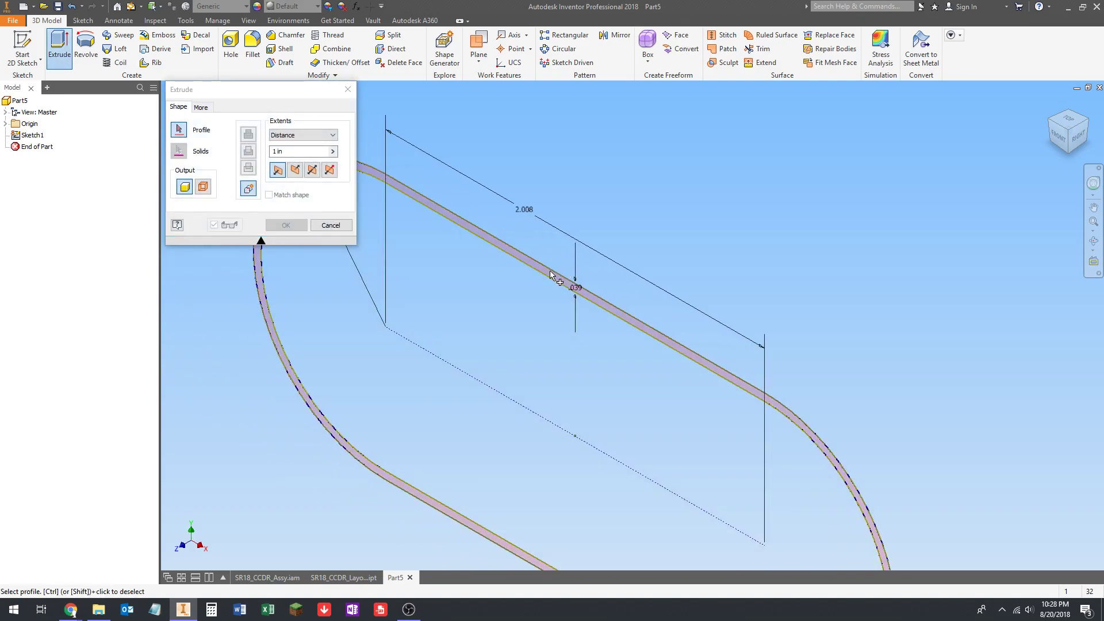
left_click(550, 271)
scroll(596, 226, "down", 3)
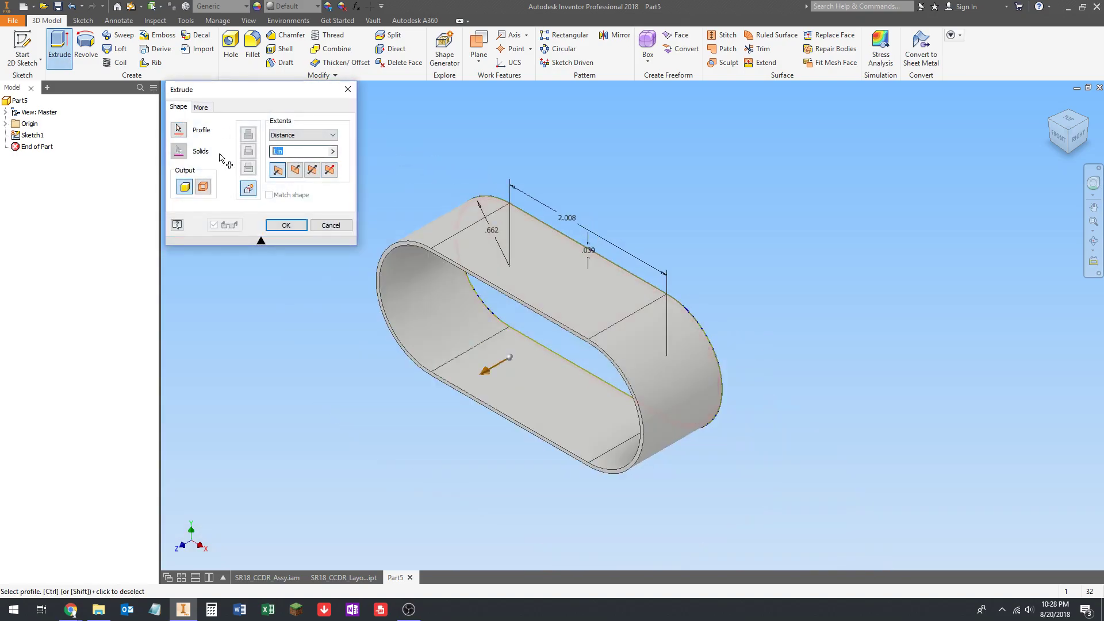
type("9")
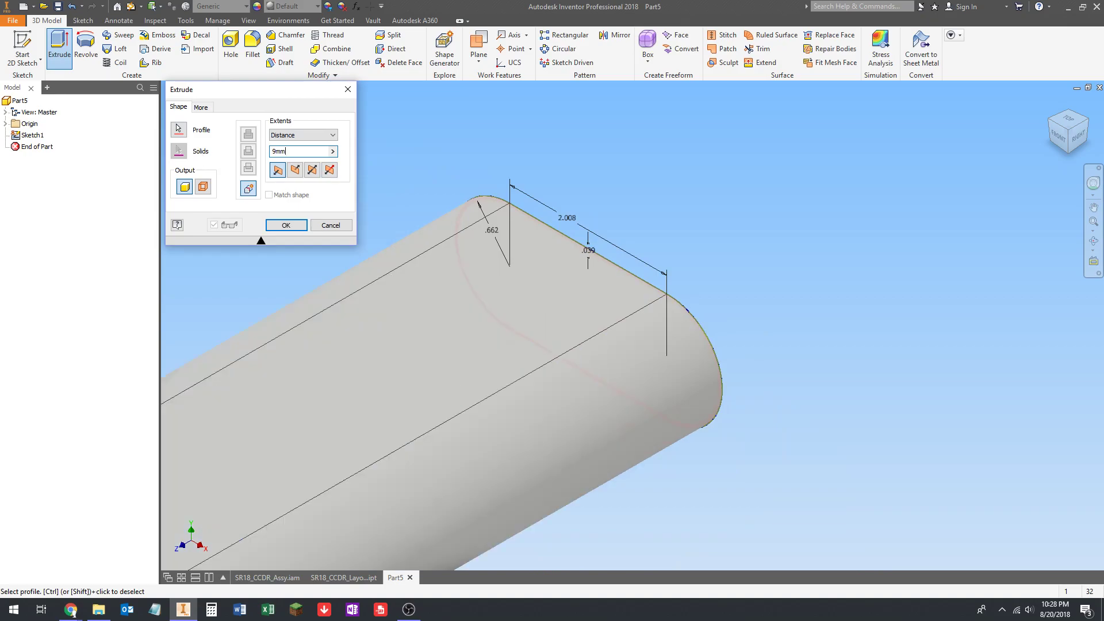
type("mm")
scroll(525, 239, "up", 2)
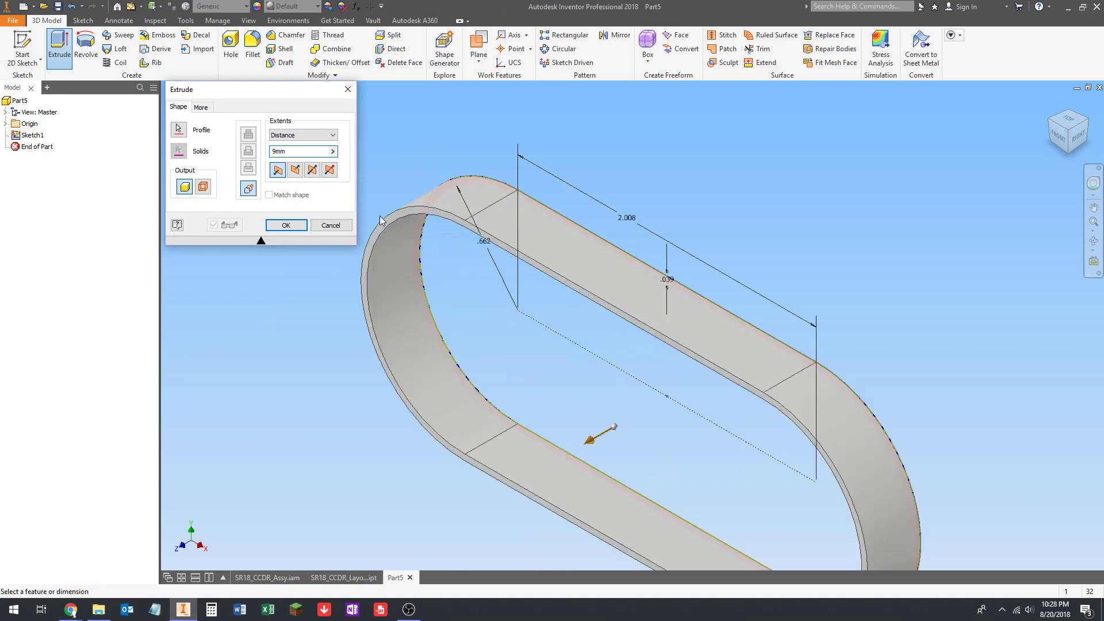
left_click(312, 170)
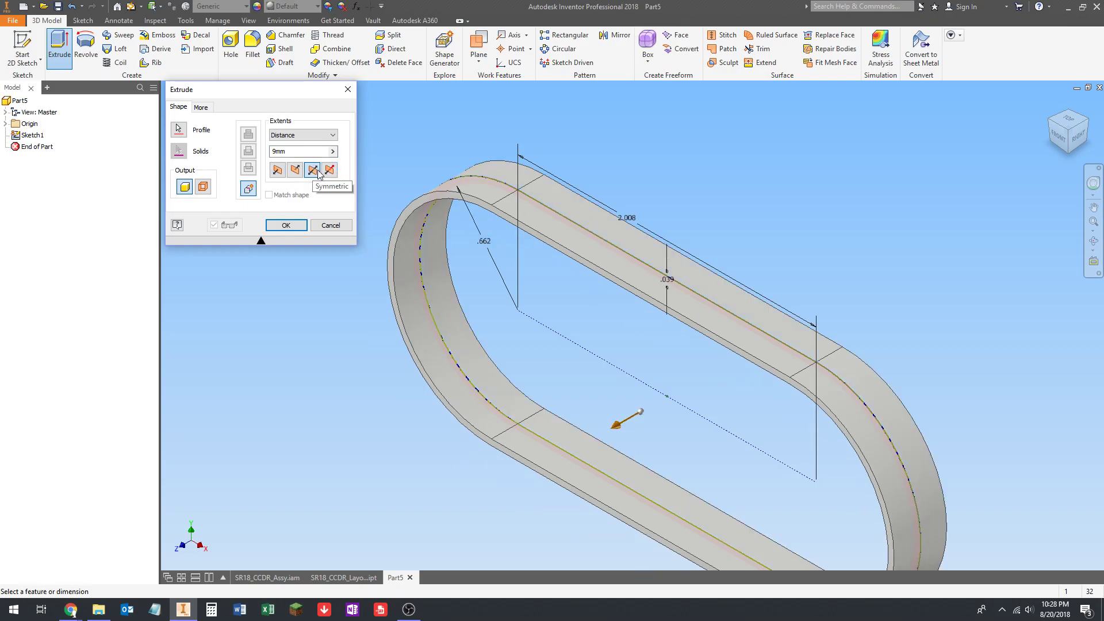
scroll(499, 226, "down", 2)
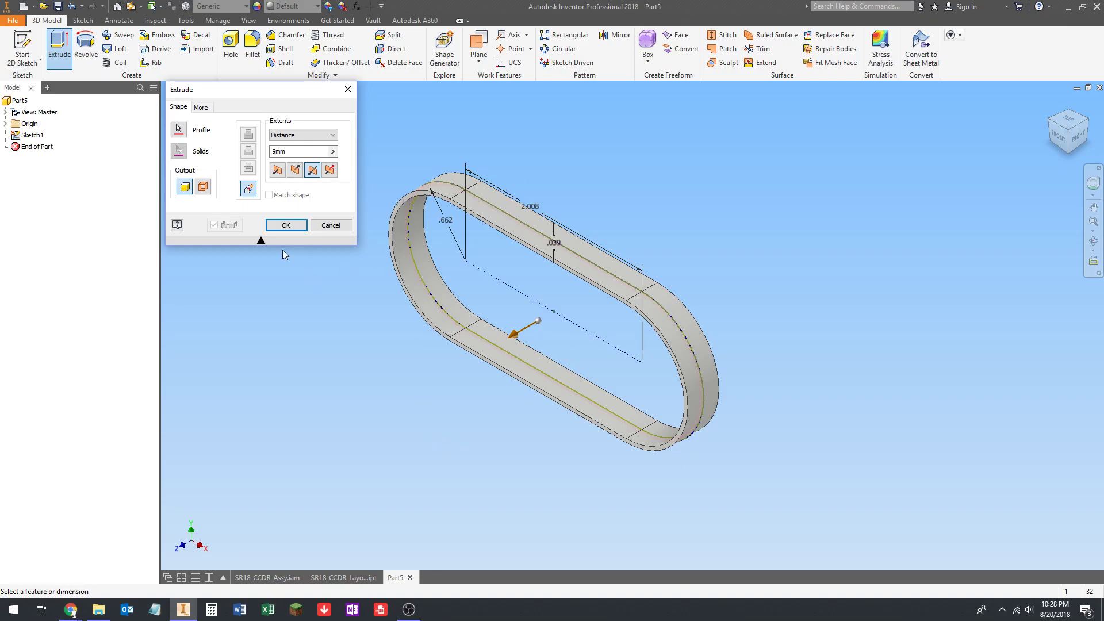
left_click(286, 225)
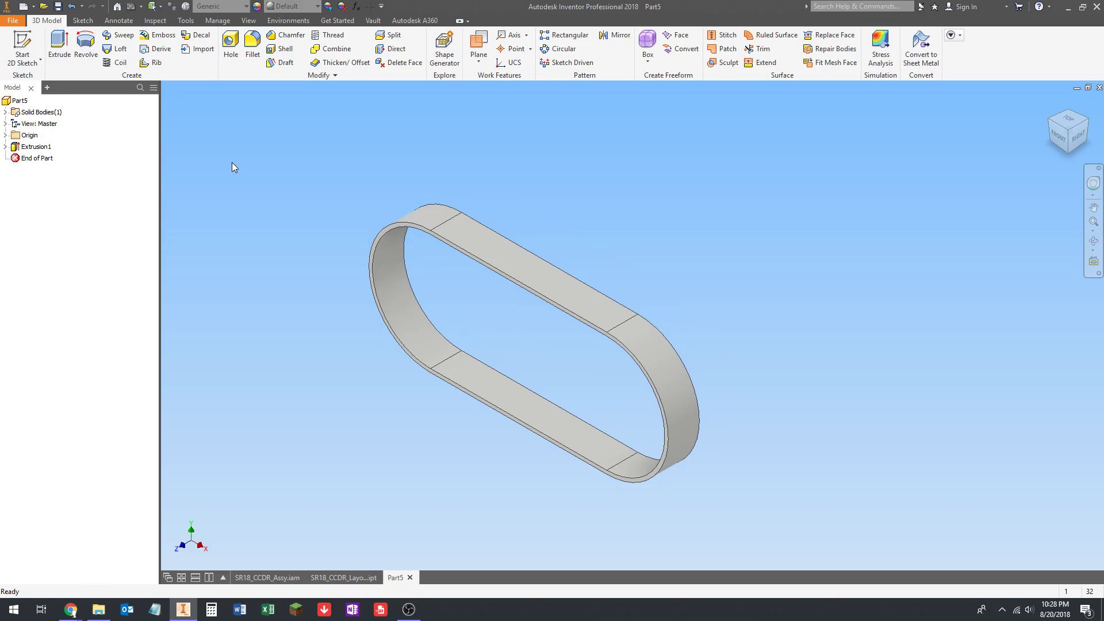
Assign the Rubber material from the Autodesk Material Library to the belt part
left_click(225, 8)
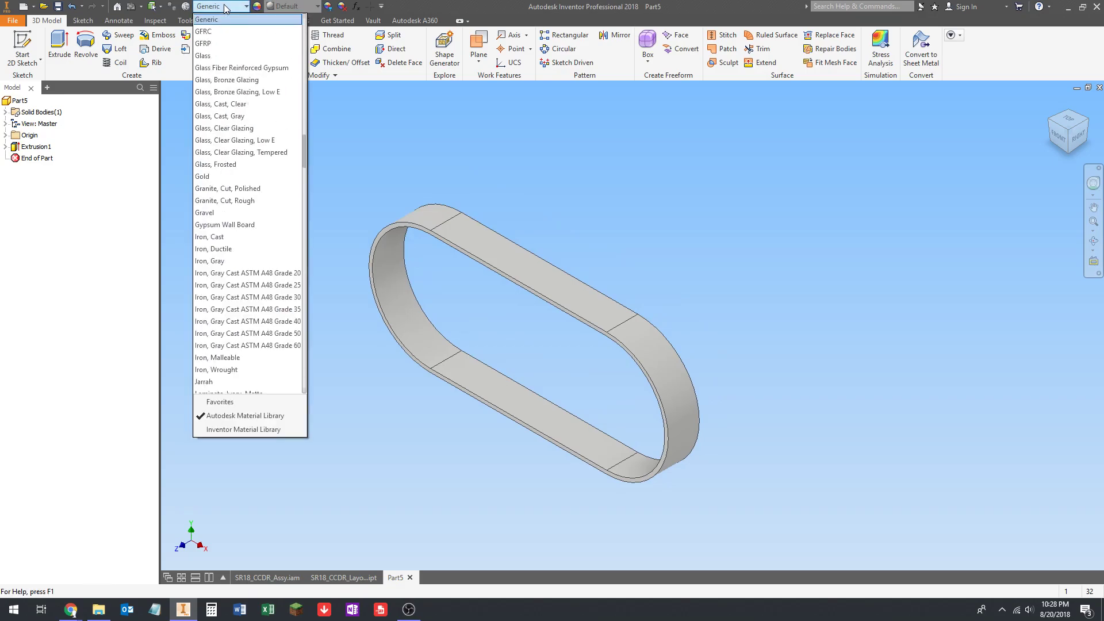
scroll(255, 224, "down", 15)
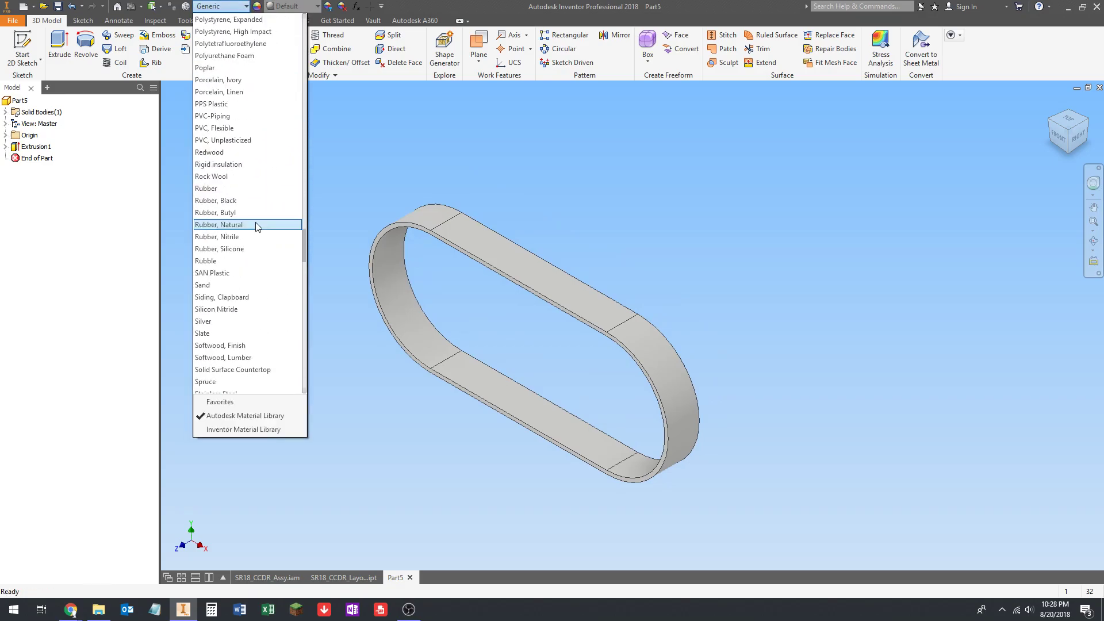
scroll(255, 224, "down", 7)
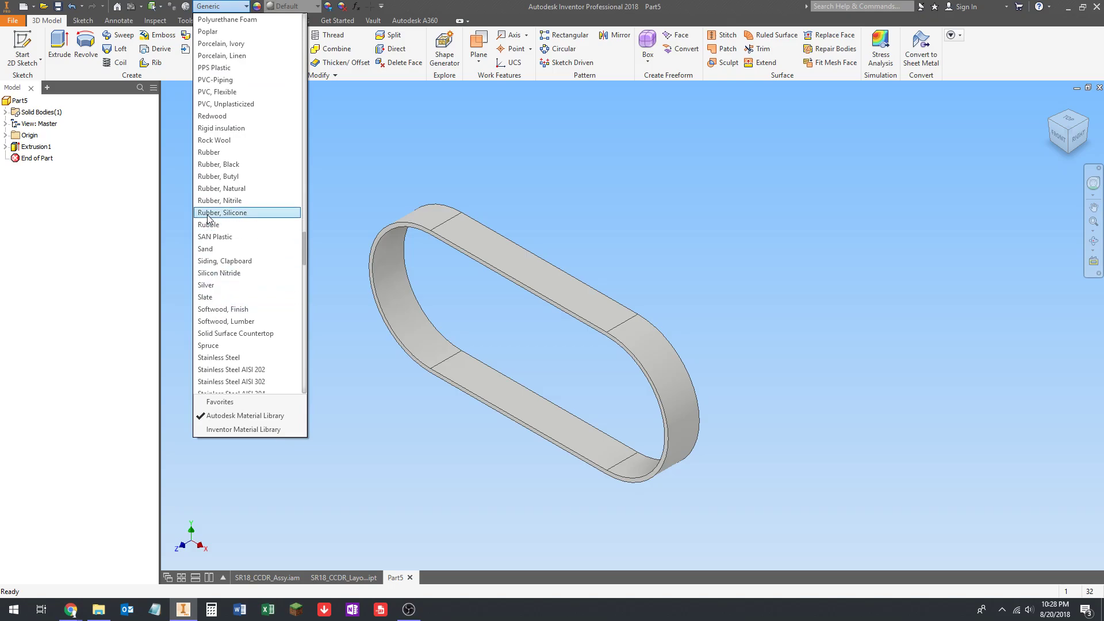
left_click(210, 153)
scroll(460, 282, "up", 3)
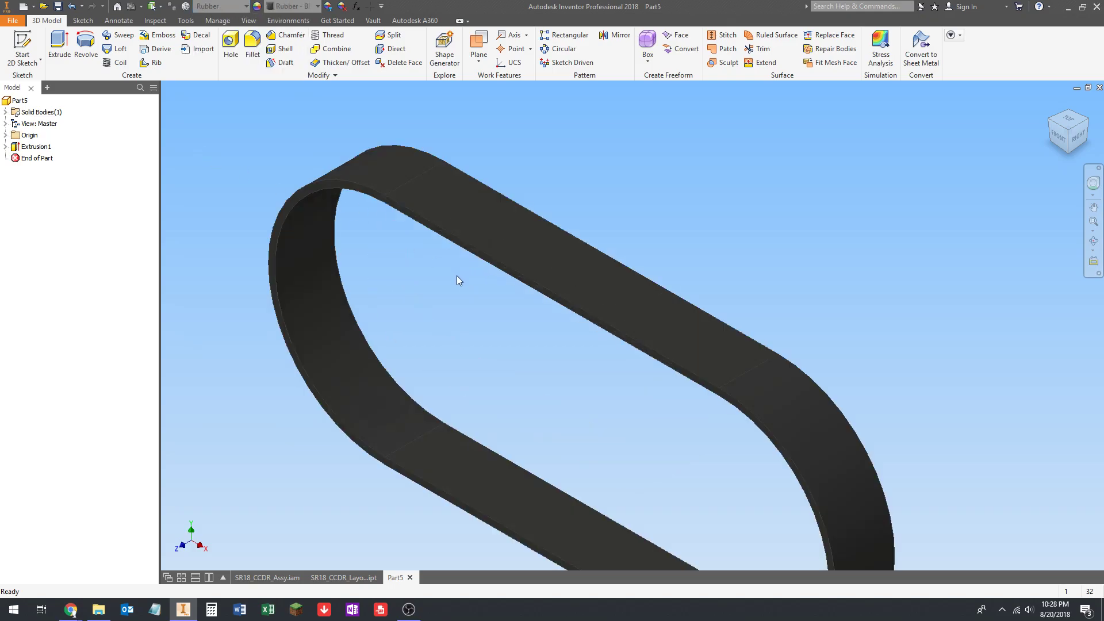
scroll(403, 248, "down", 3)
scroll(391, 245, "up", 2)
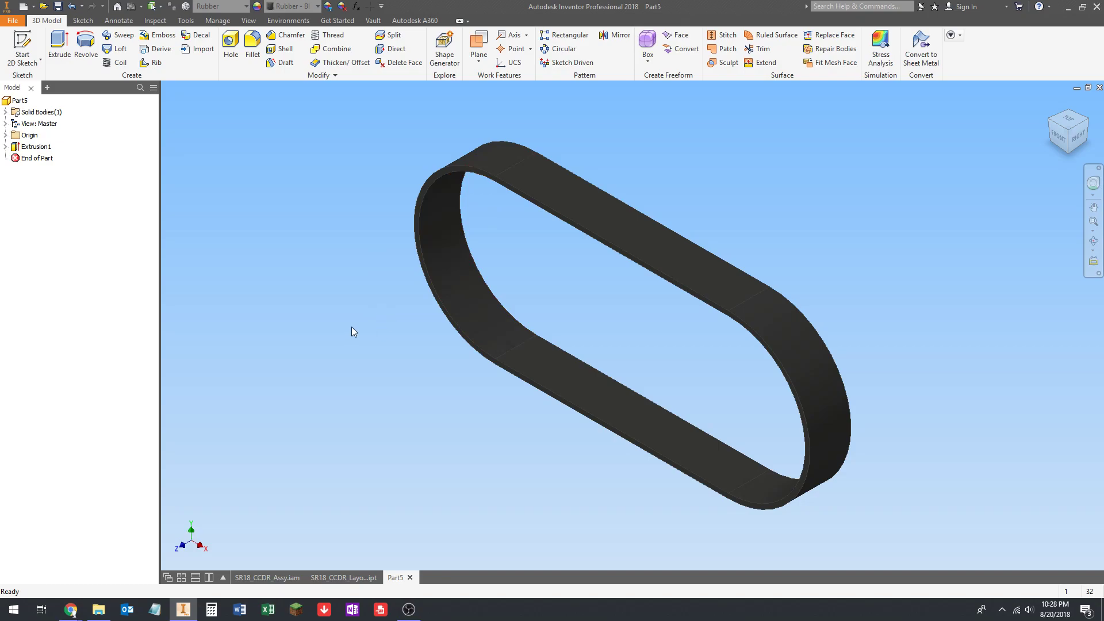
Save the belt part as GT2_3mm_x_9mmWide_70tLong_36t_to_36t in the CAD Class Drum Roller folder
left_click(57, 7)
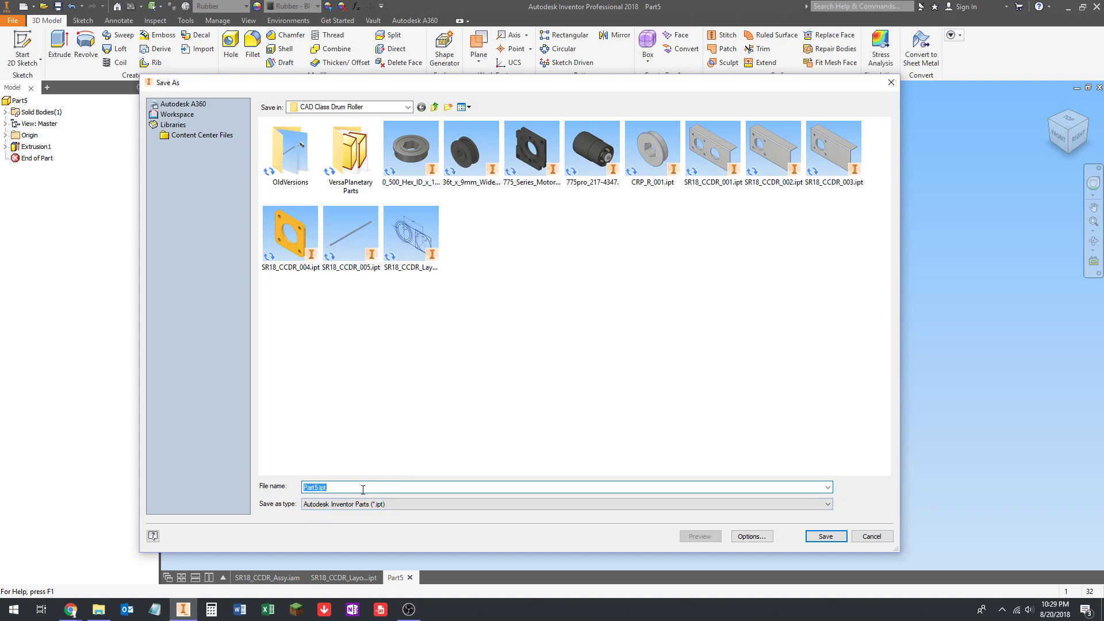
type("GT2_3mm_70tLong_36t_to_36t")
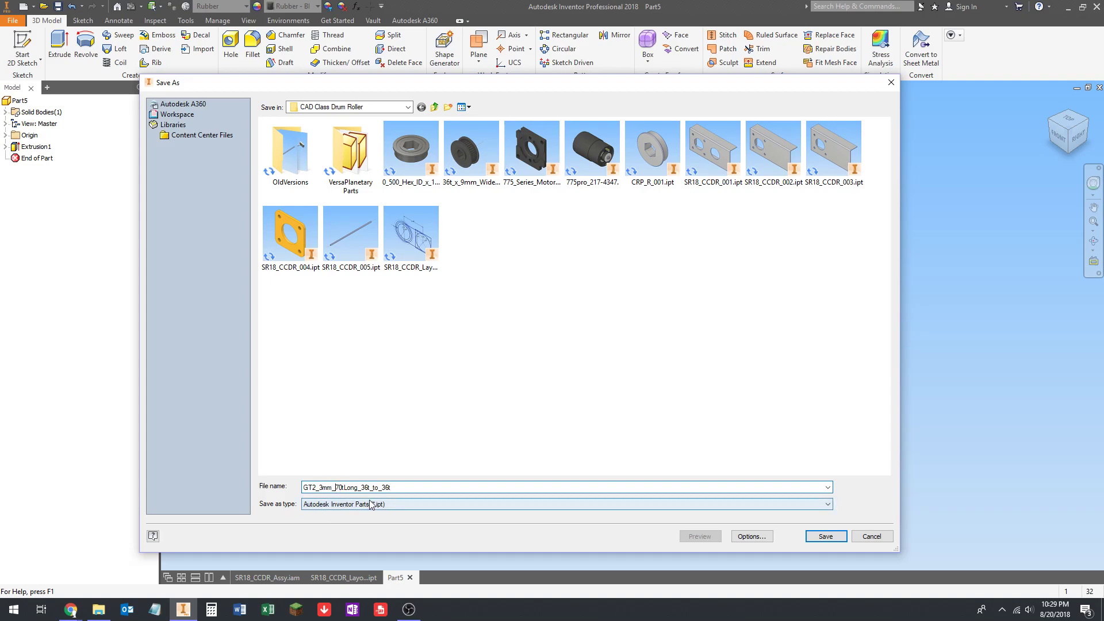
key("BackSpace")
type("x")
key("BackSpace")
type("_x_9mmWdie")
key("BackSpace")
key("BackSpace")
key("BackSpace")
type("ide_")
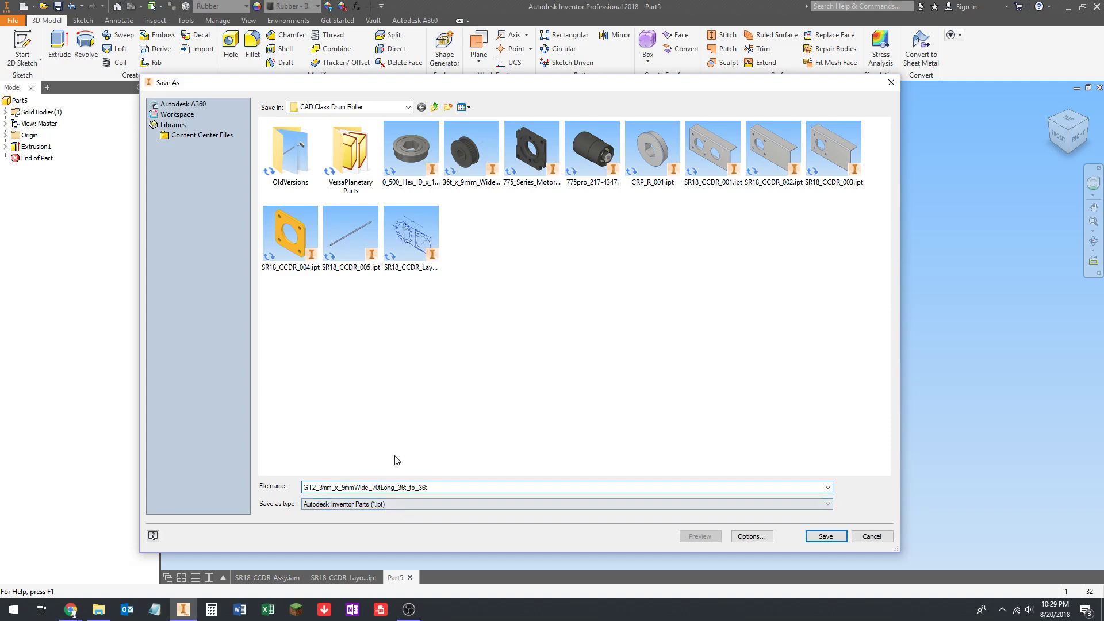
left_click(826, 536)
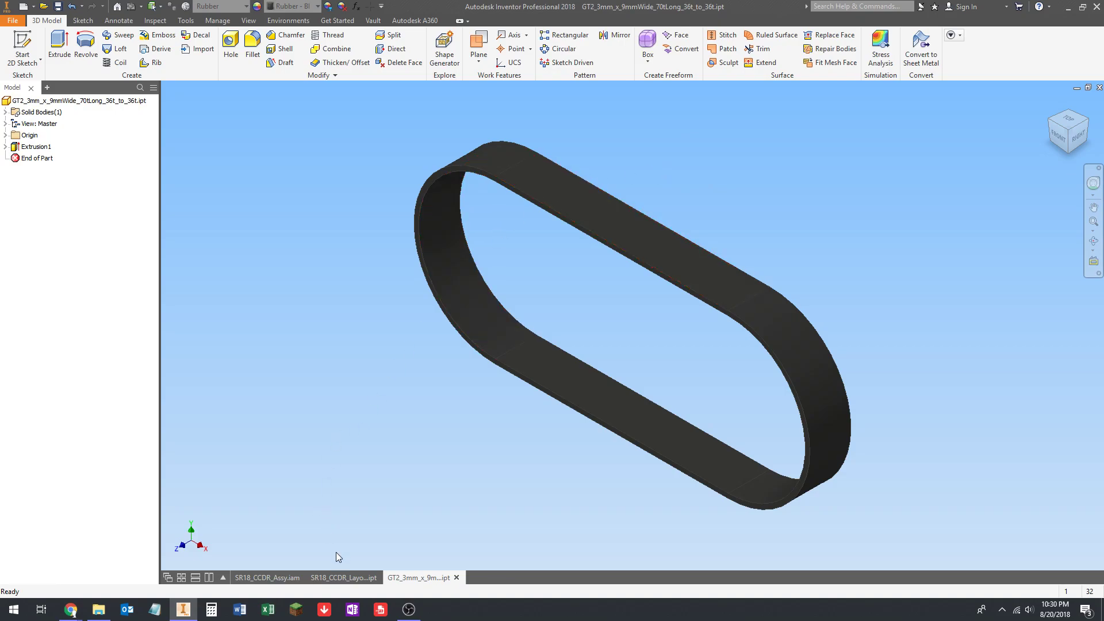
Close SR18_CCDR_Layout001 without saving its changes and close the belt part, returning to the assembly
mouse_move(327, 577)
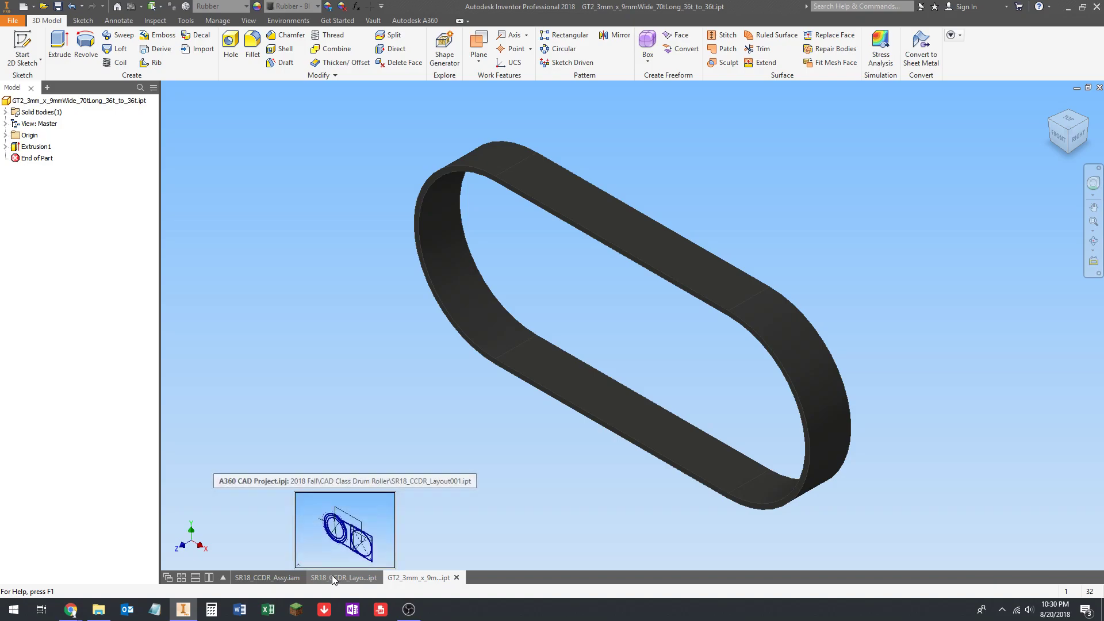
left_click(339, 577)
left_click(383, 577)
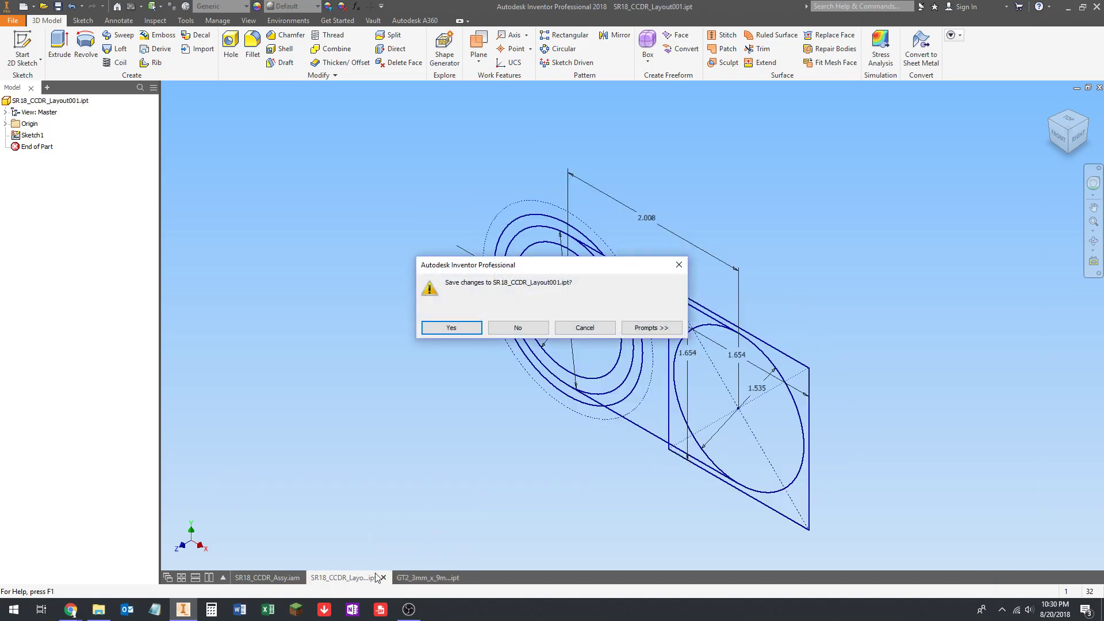
left_click(525, 330)
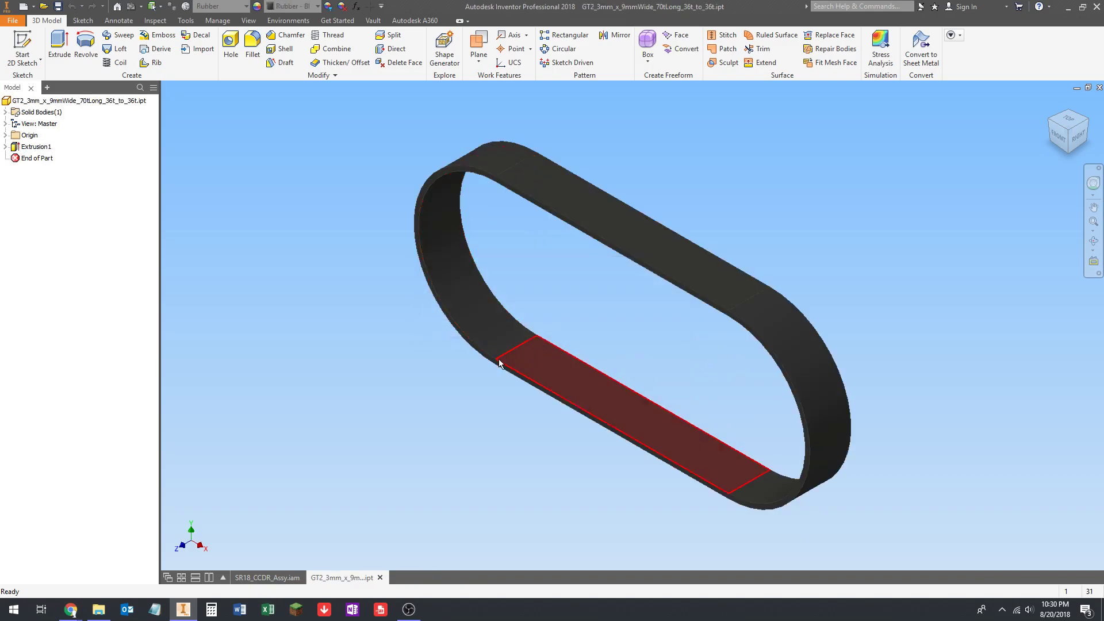
left_click(379, 577)
Measure the length of a tooth edge between the flanges of the pulley on the hex shaft
scroll(311, 337, "up", 2)
scroll(514, 366, "down", 3)
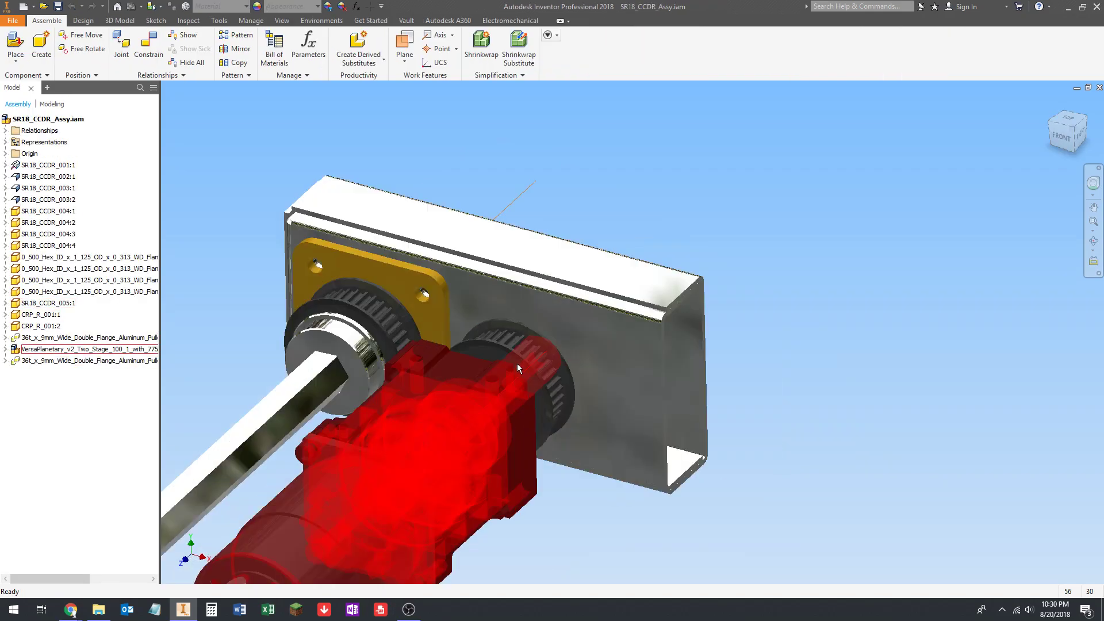
scroll(520, 336, "up", 2)
middle_click_drag(520, 336, 585, 304)
scroll(513, 274, "down", 5)
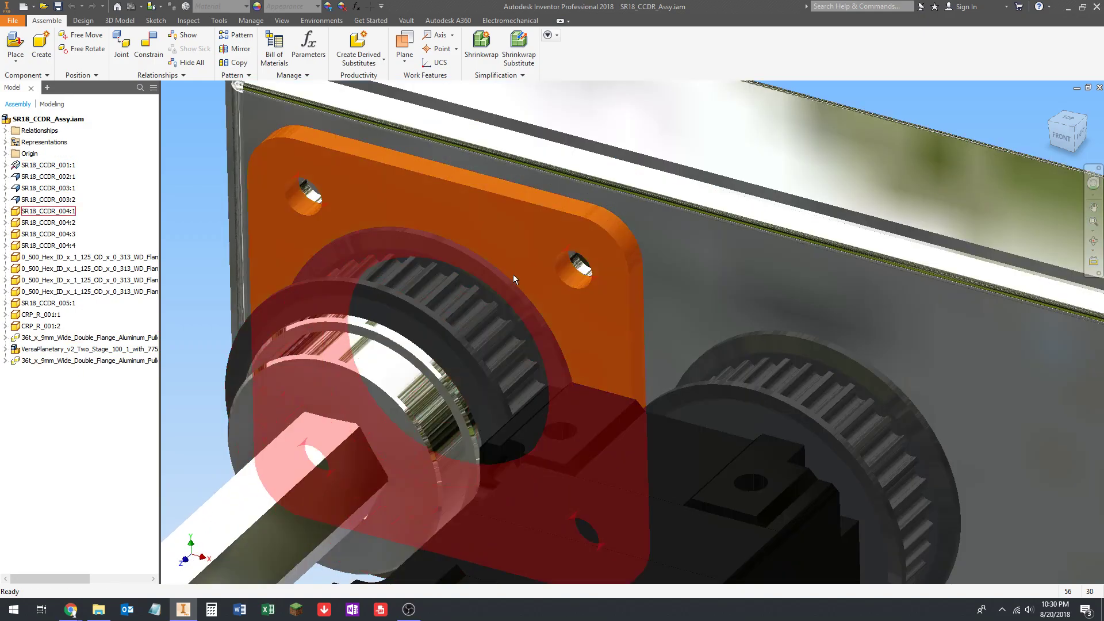
scroll(494, 306, "up", 1)
middle_click_drag(494, 306, 419, 261)
scroll(506, 298, "up", 3)
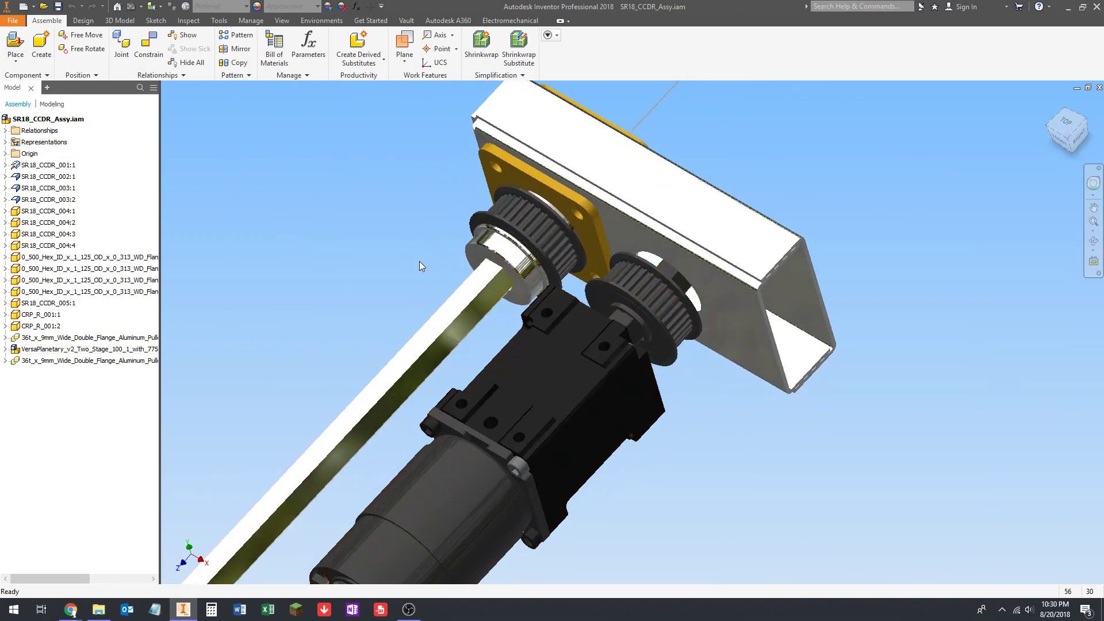
key("m")
scroll(520, 247, "up", 4)
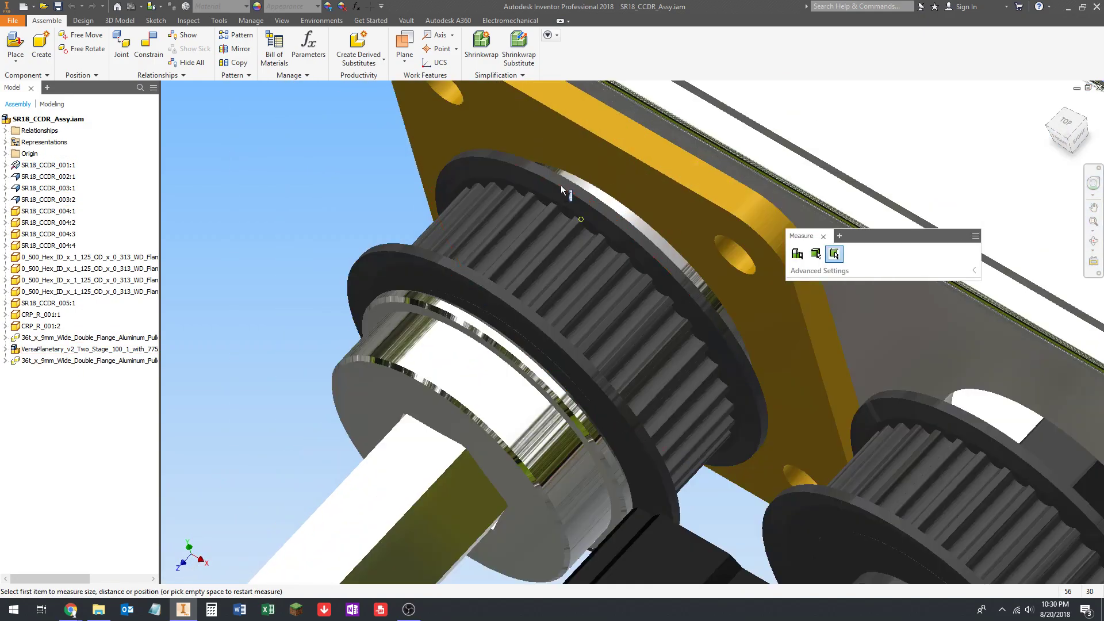
left_click(518, 254)
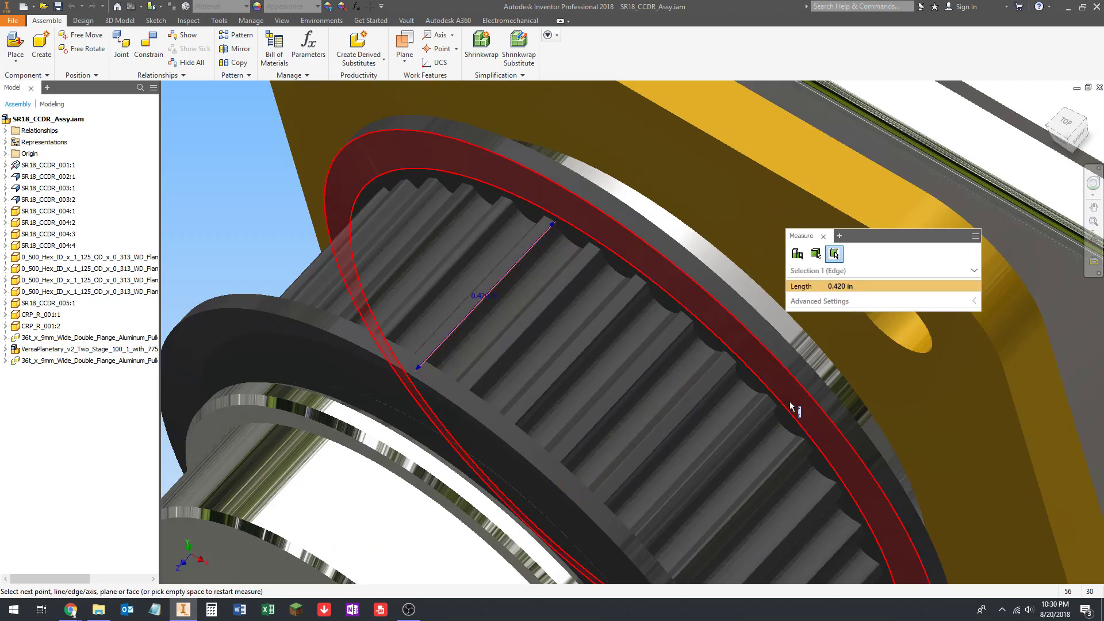
Show the tooth edge measurement in millimetres as dual units and finish measuring
left_click(975, 301)
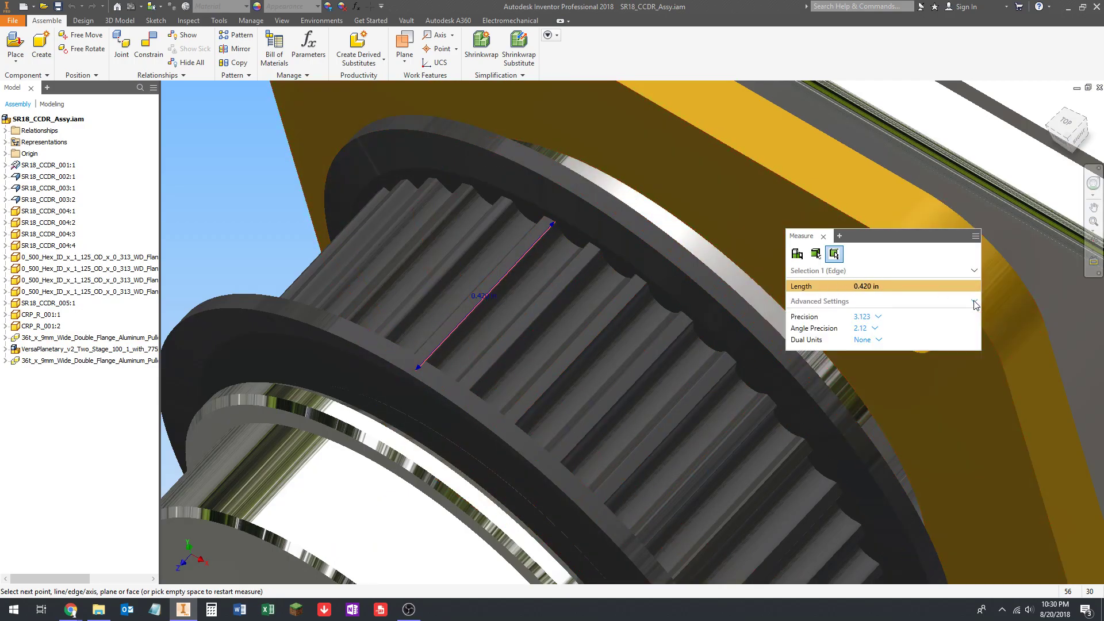
left_click(880, 341)
left_click(868, 404)
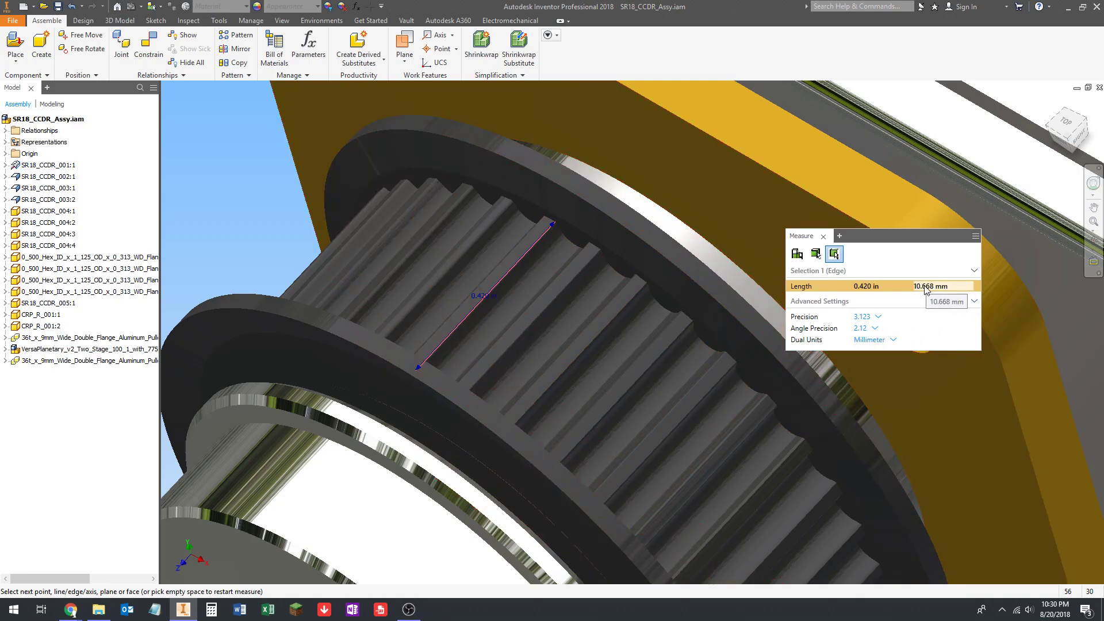
scroll(466, 285, "down", 5)
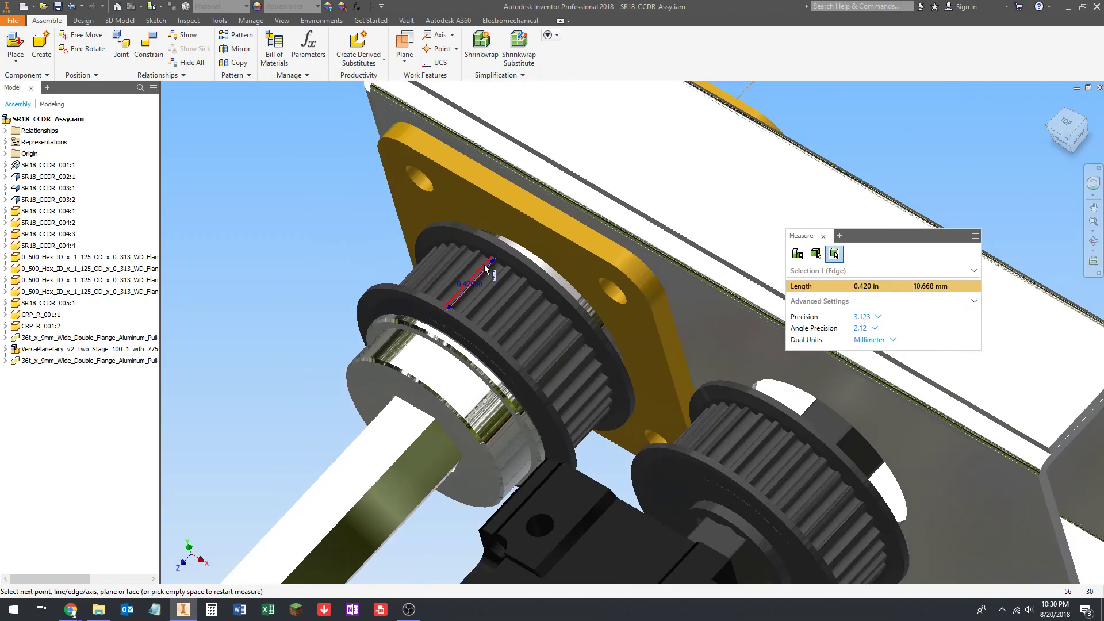
scroll(483, 264, "up", 5)
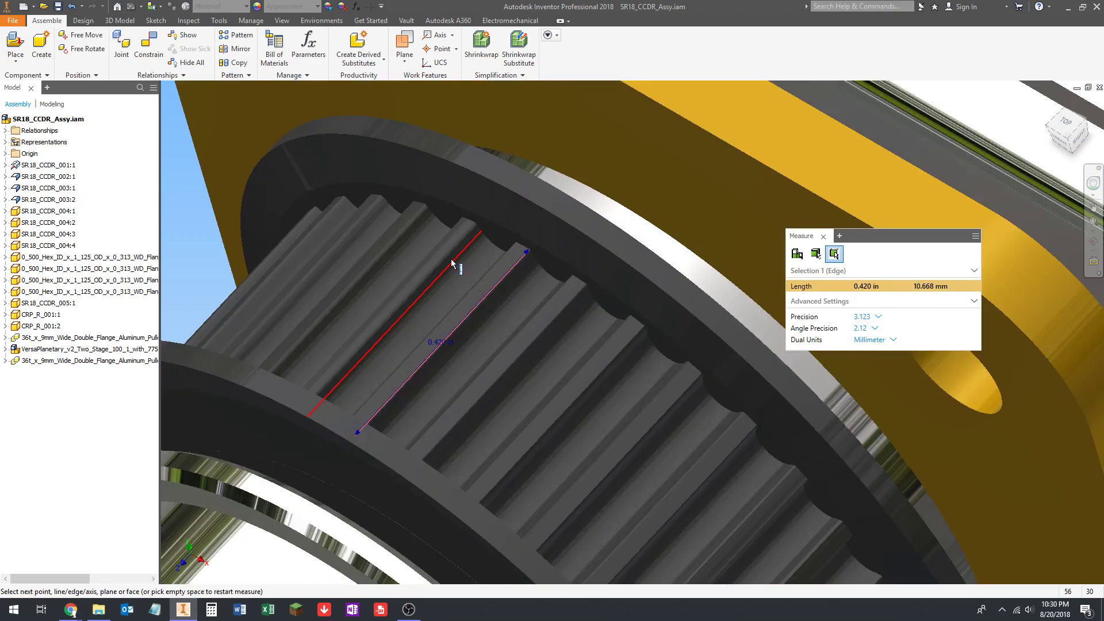
scroll(375, 291, "down", 3)
key("Escape")
Examine both pulleys and the gap between their flanges from several angles in the assembly
middle_click_drag(395, 283, 499, 219)
scroll(500, 219, "down", 2)
middle_click_drag(499, 219, 499, 269, "shift")
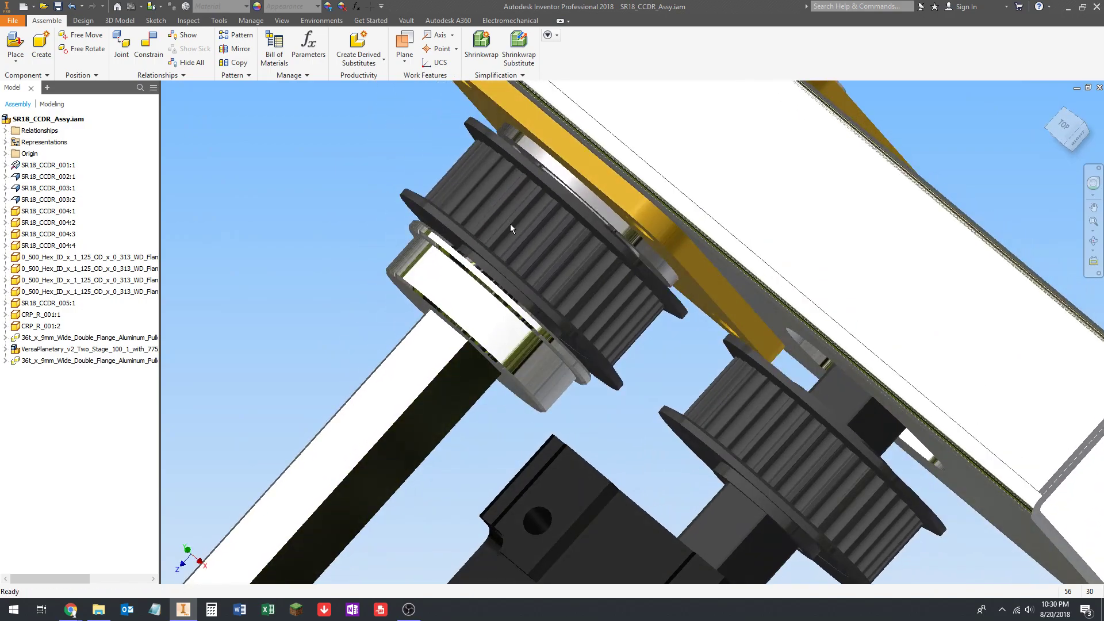
scroll(510, 225, "down", 4)
mouse_move(510, 225)
middle_mouse_down("shift")
mouse_move(514, 235)
mouse_move(542, 206)
mouse_move(500, 209)
mouse_move(506, 224)
middle_mouse_up("shift")
scroll(525, 330, "up", 4)
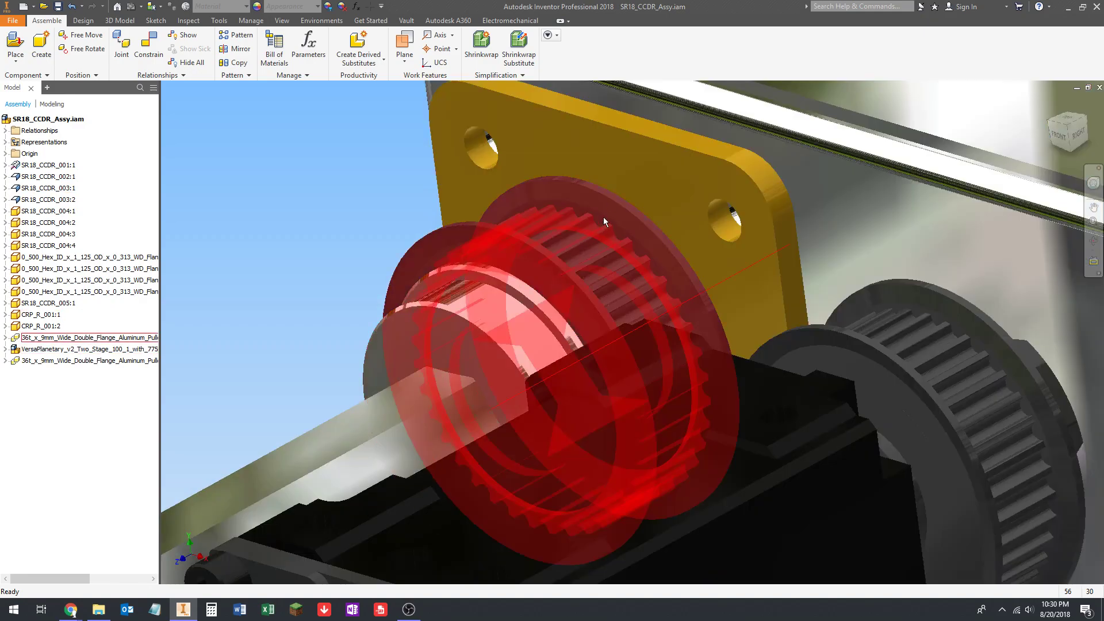
scroll(606, 221, "down", 5)
middle_click_drag(605, 221, 606, 248, "shift")
scroll(605, 195, "up", 5)
middle_click_drag(605, 194, 567, 253, "shift")
scroll(608, 238, "down", 4)
scroll(567, 258, "up", 6)
scroll(475, 292, "down", 6)
middle_click_drag(486, 282, 517, 290, "shift")
scroll(517, 290, "up", 5)
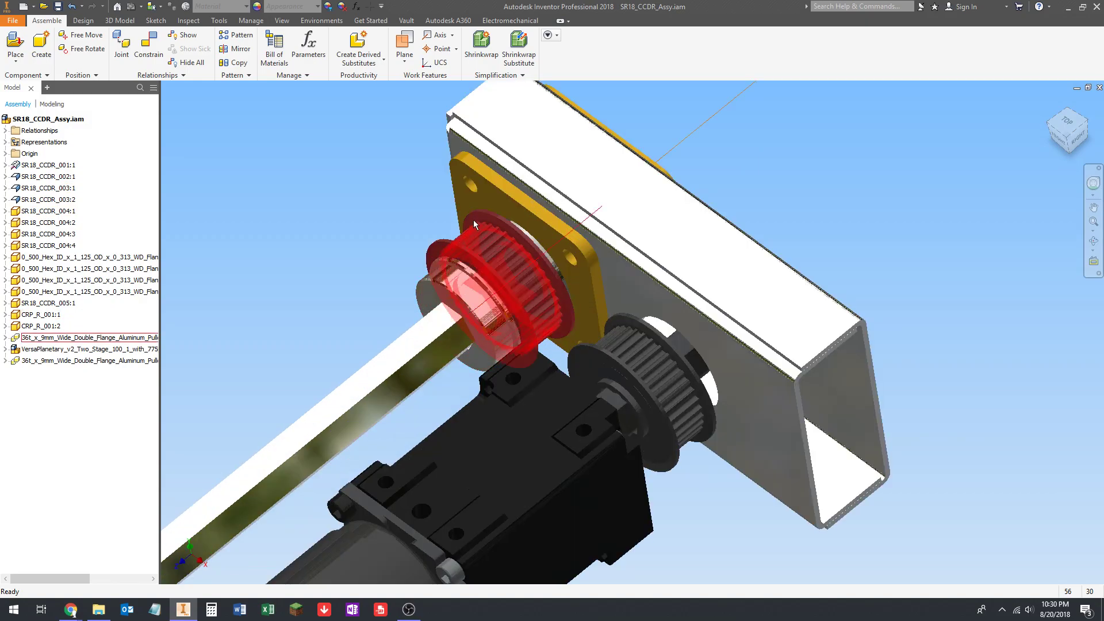
middle_click_drag(474, 234, 501, 287, "shift")
scroll(523, 223, "down", 5)
middle_click_drag(506, 223, 496, 221, "shift")
scroll(496, 221, "up", 5)
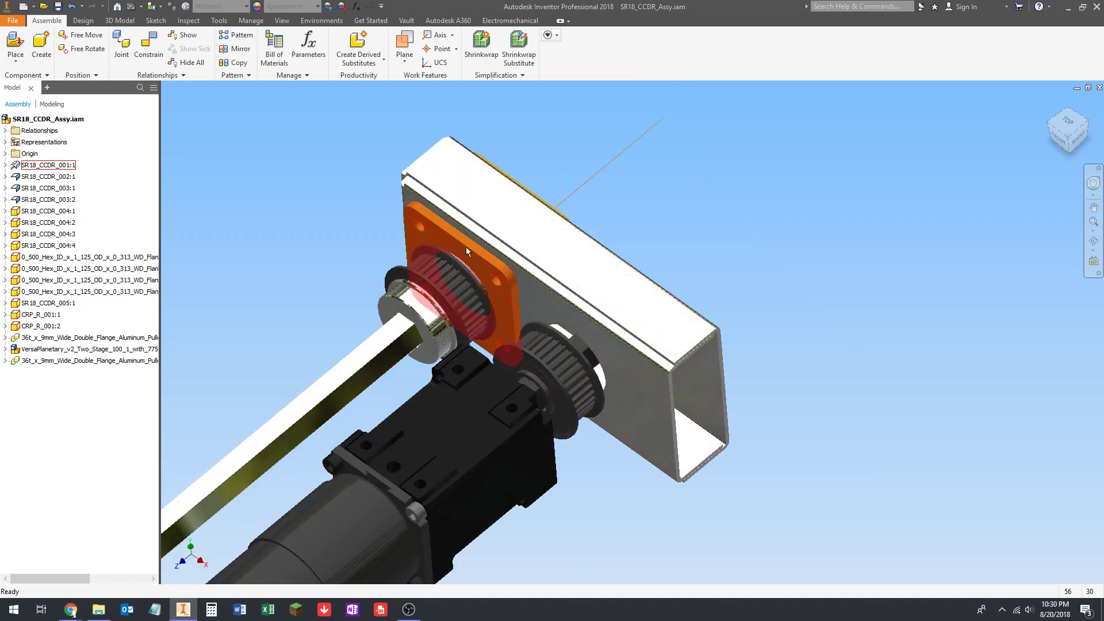
Open the hex shaft's pulley as its own part and inspect its side profile and solid bodies
left_click(422, 266)
right_click(422, 266)
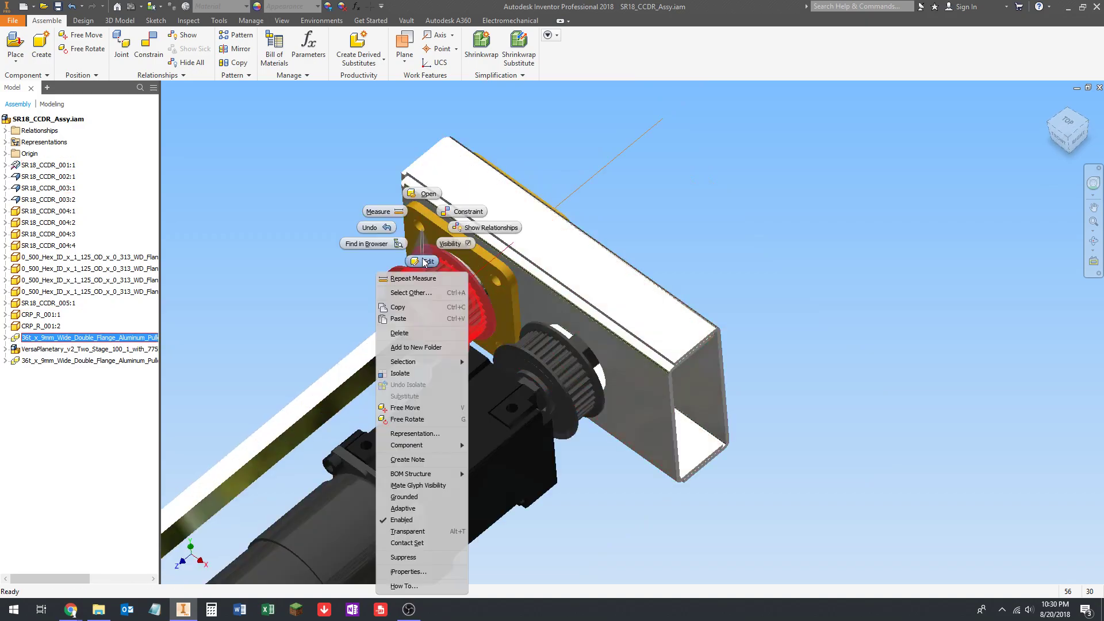
left_click(461, 358)
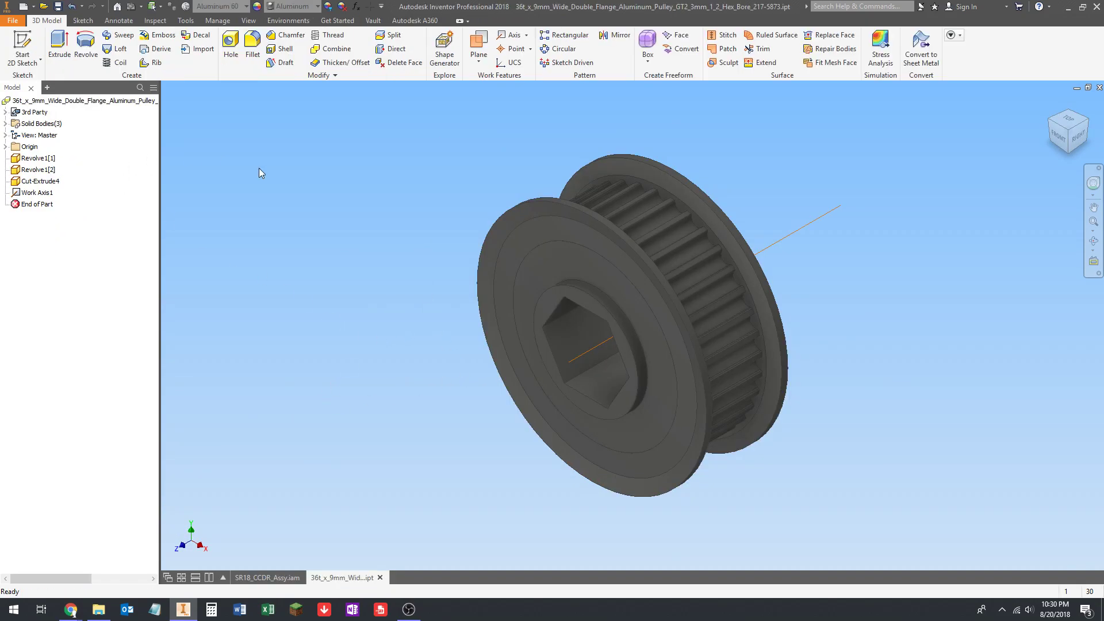
middle_click_drag(259, 168, 434, 239, "shift")
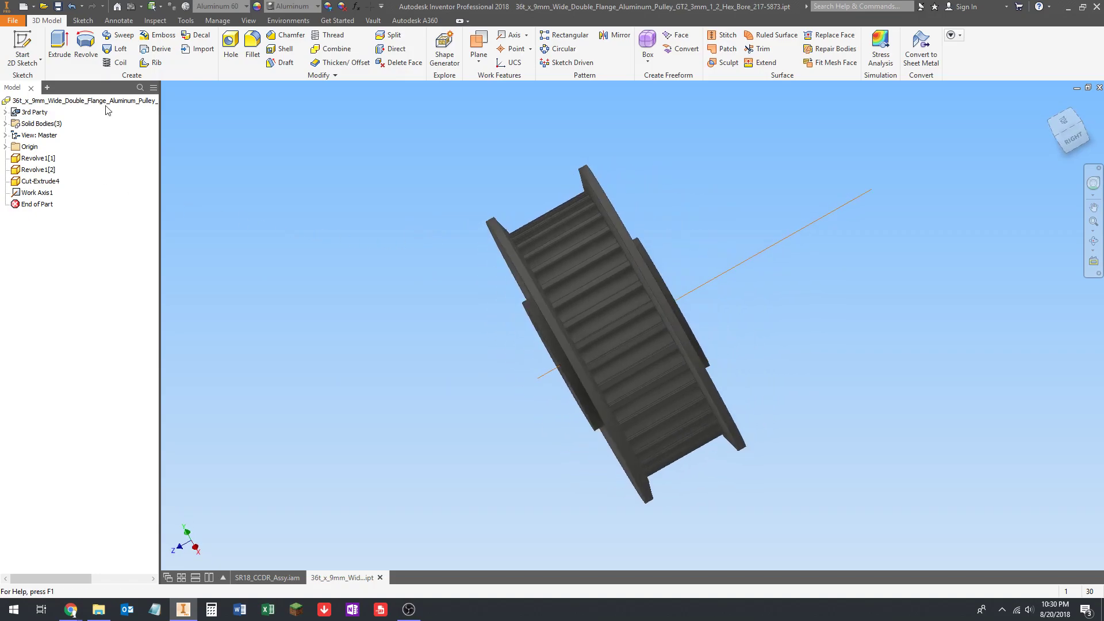
left_click(5, 123)
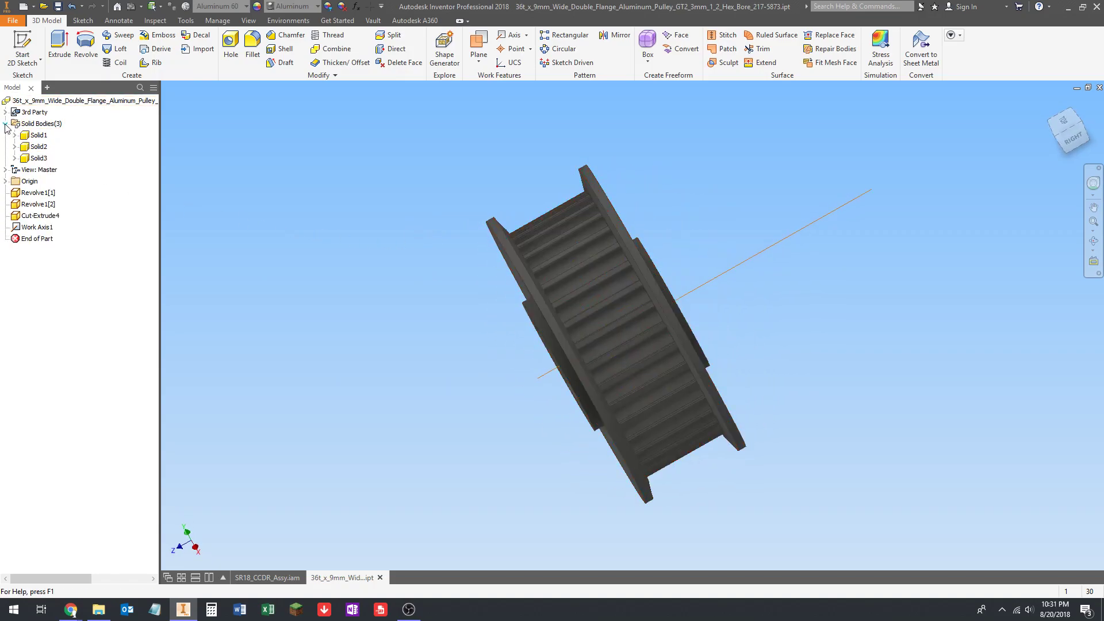
left_click(6, 124)
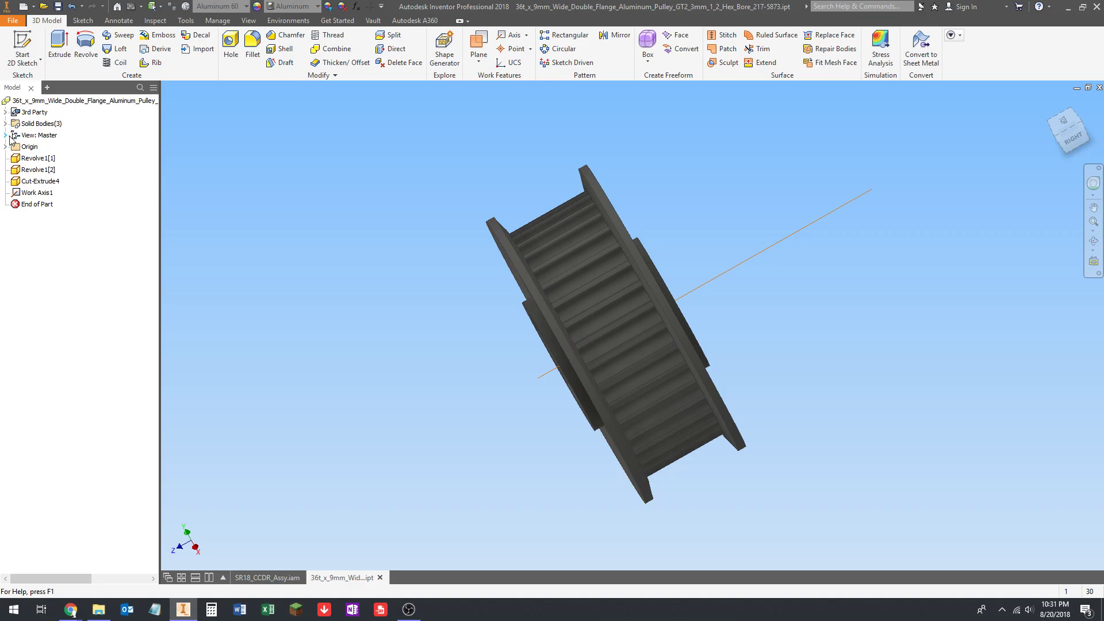
Make the pulley's XY origin plane through the middle of the teeth visible and return to SR18_CCDR_Assy
left_click(6, 146)
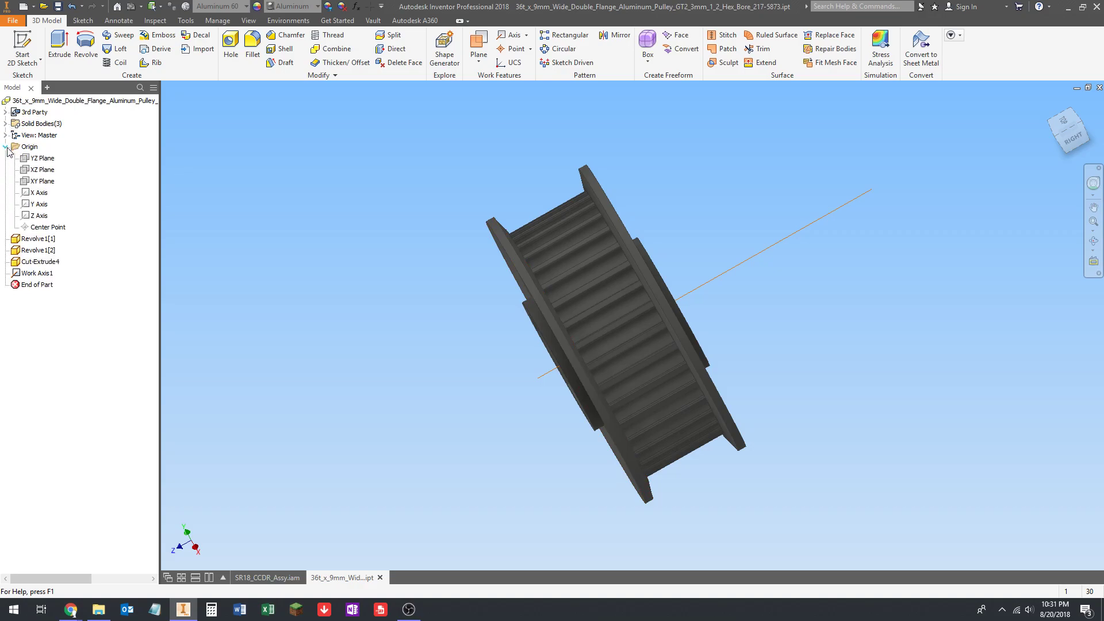
left_click(42, 181)
middle_click_drag(414, 229, 428, 205, "shift")
left_click_drag(428, 203, 374, 236)
key("Escape")
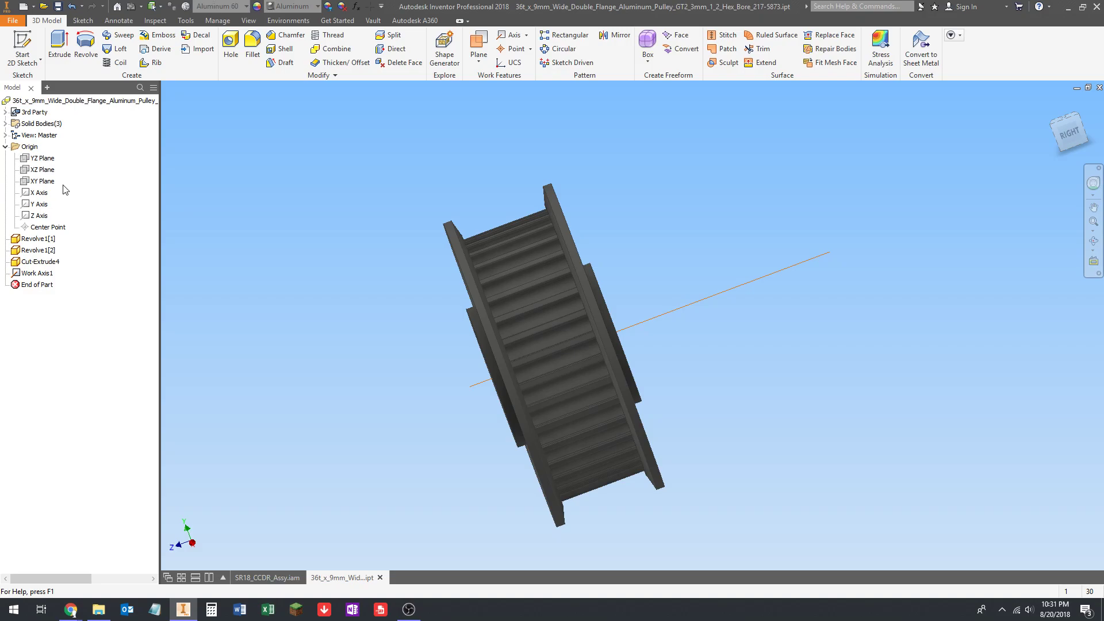
right_click(39, 184)
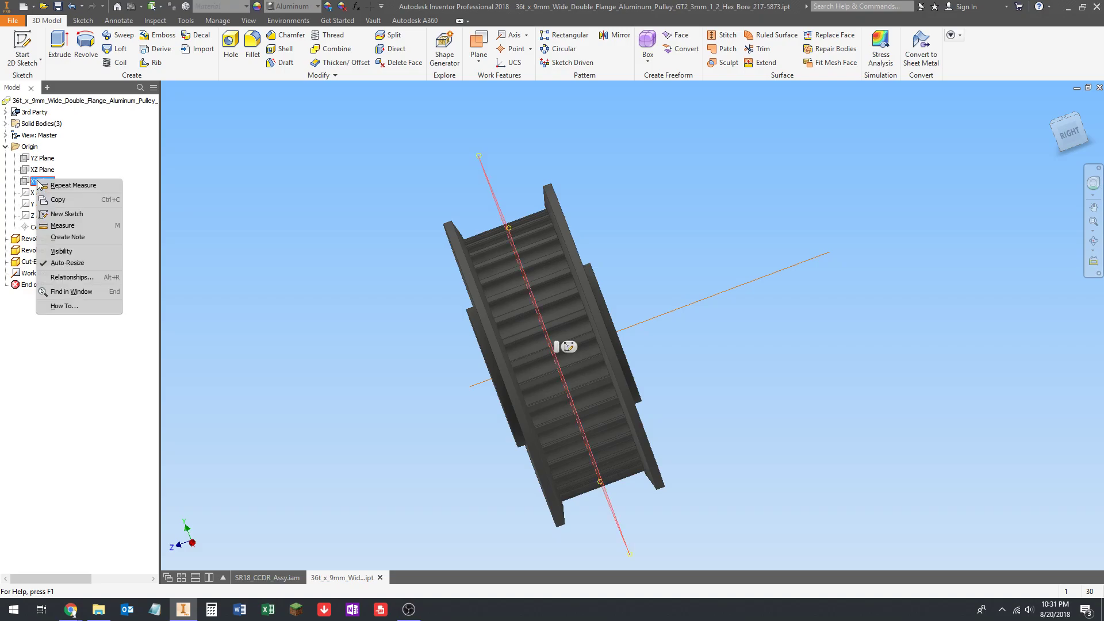
left_click(61, 251)
key("F6")
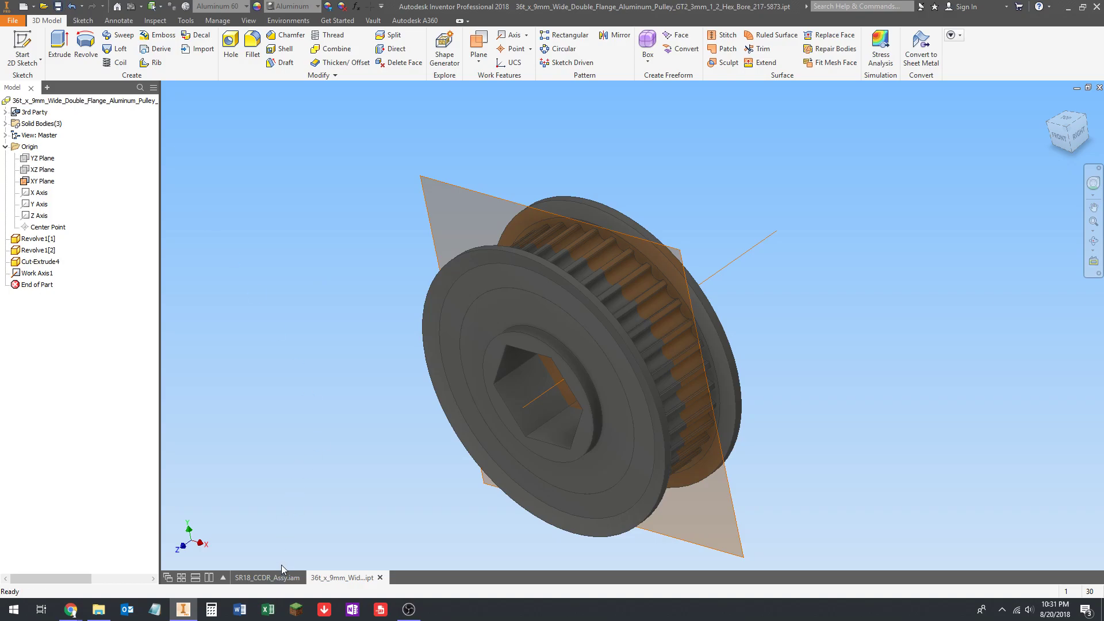
left_click(268, 578)
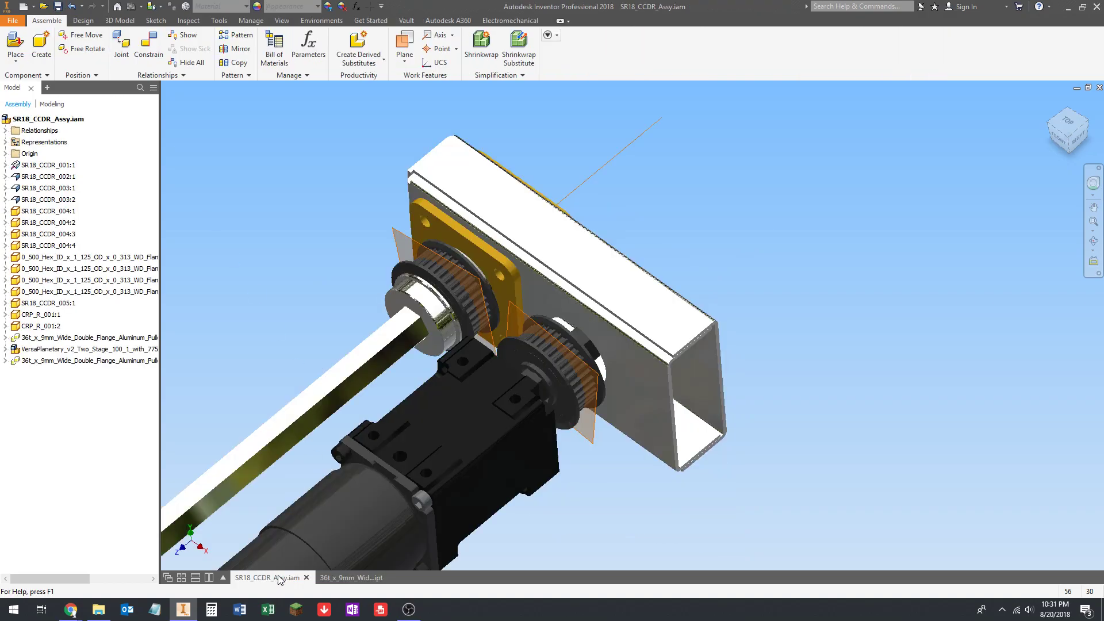
Examine the visible mid-planes on both pulleys in the assembly and compare them with the plane in the pulley part
scroll(461, 267, "up", 5)
middle_click_drag(484, 292, 579, 271, "shift")
scroll(489, 276, "down", 7)
scroll(540, 302, "up", 4)
scroll(552, 333, "up", 3)
middle_click_drag(587, 314, 573, 333, "shift")
scroll(574, 331, "down", 5)
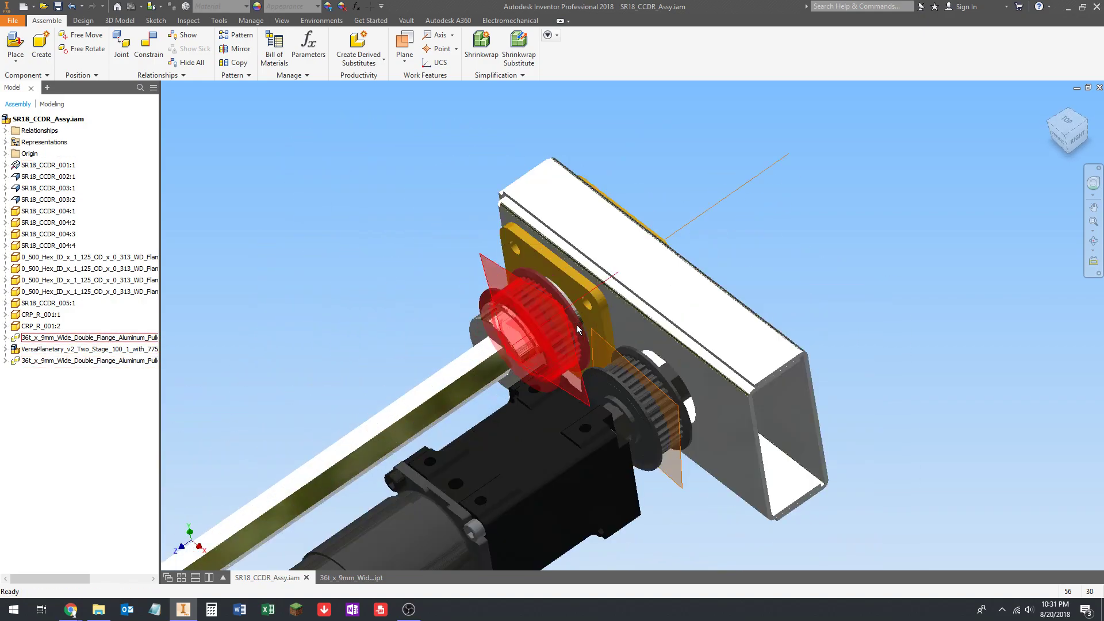
left_click(350, 577)
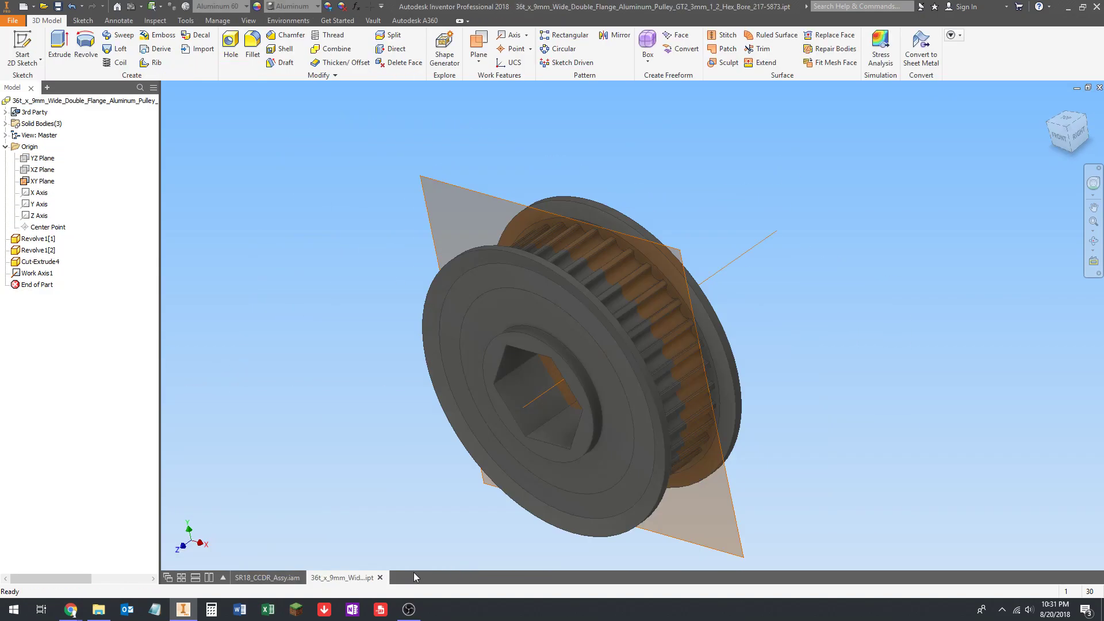
left_click(275, 577)
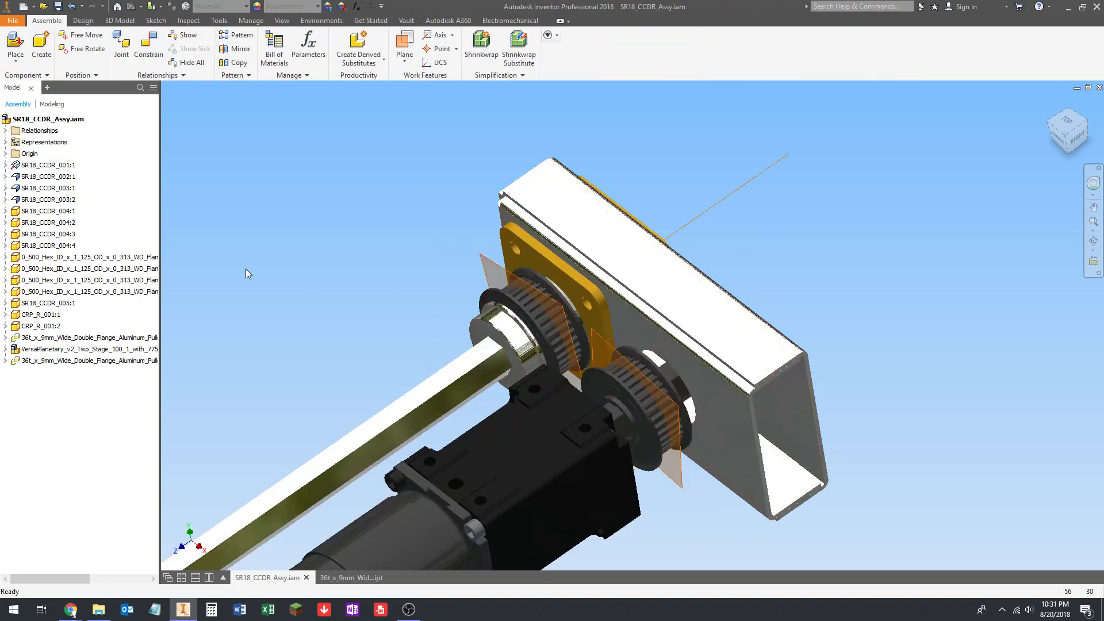
Open GT2_3mm_x_9mmWide_70tLong_36t_to_36t.ipt and make its XY origin plane visible
left_click(44, 7)
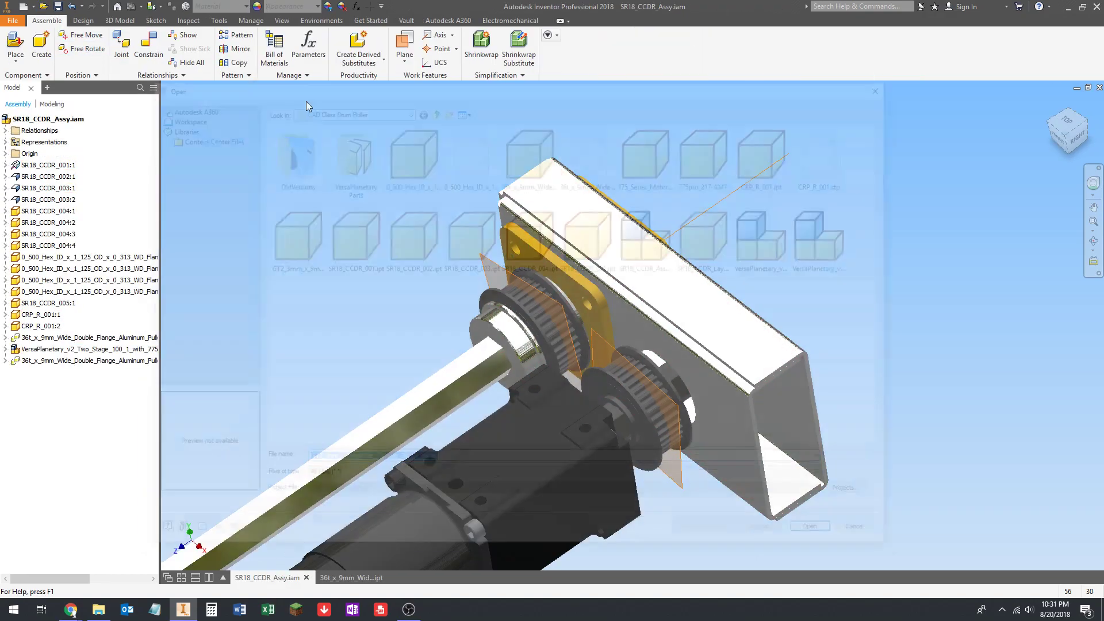
left_click(314, 236)
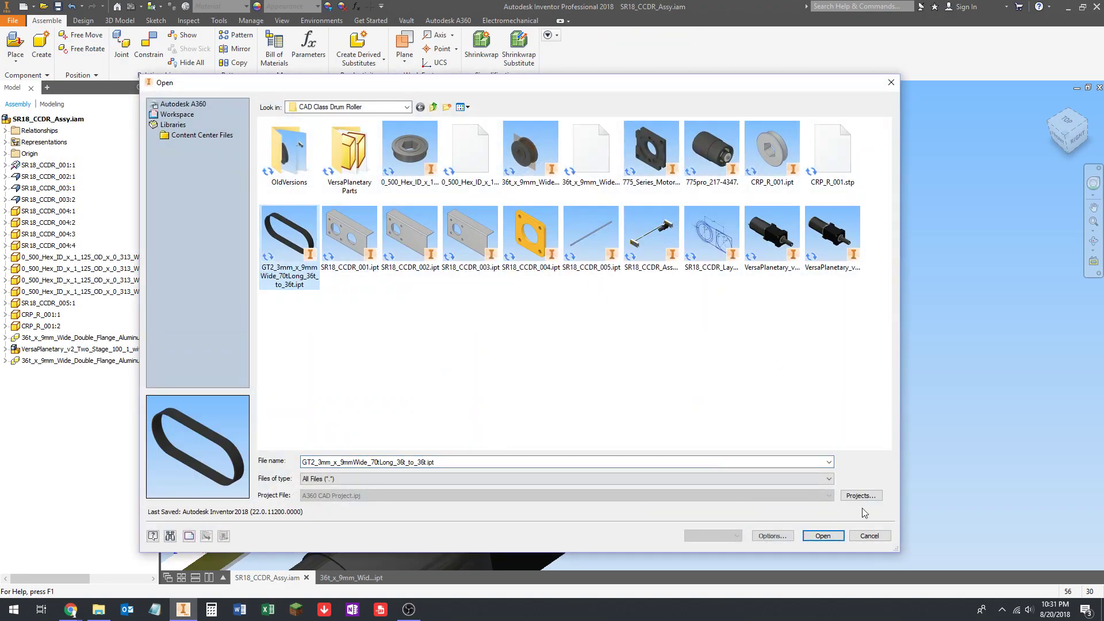
left_click(822, 536)
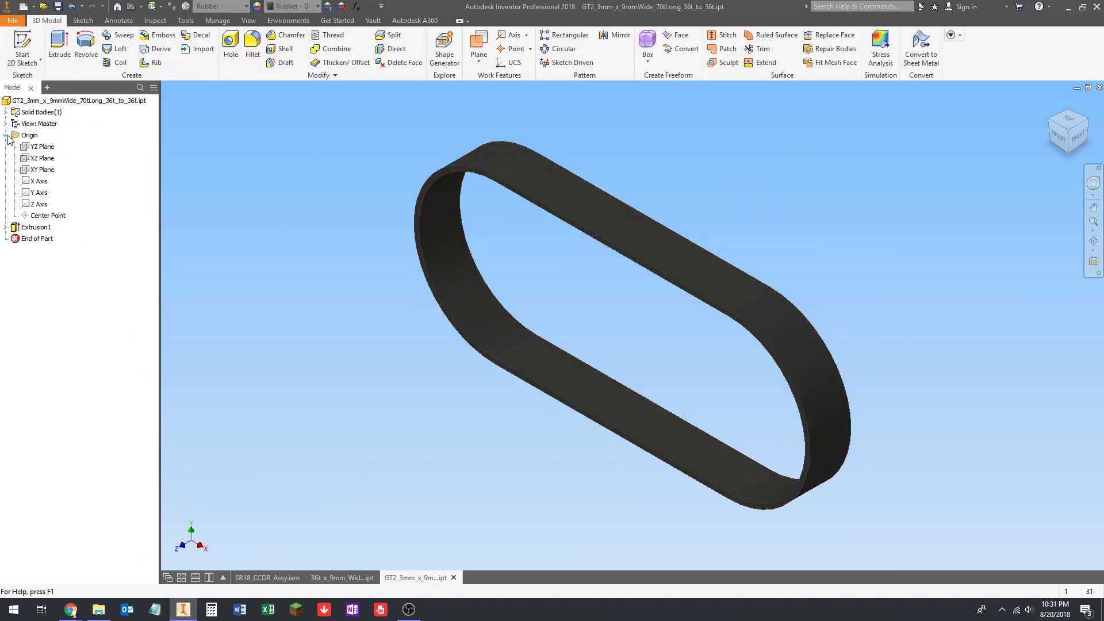
right_click(34, 168)
left_click(69, 279)
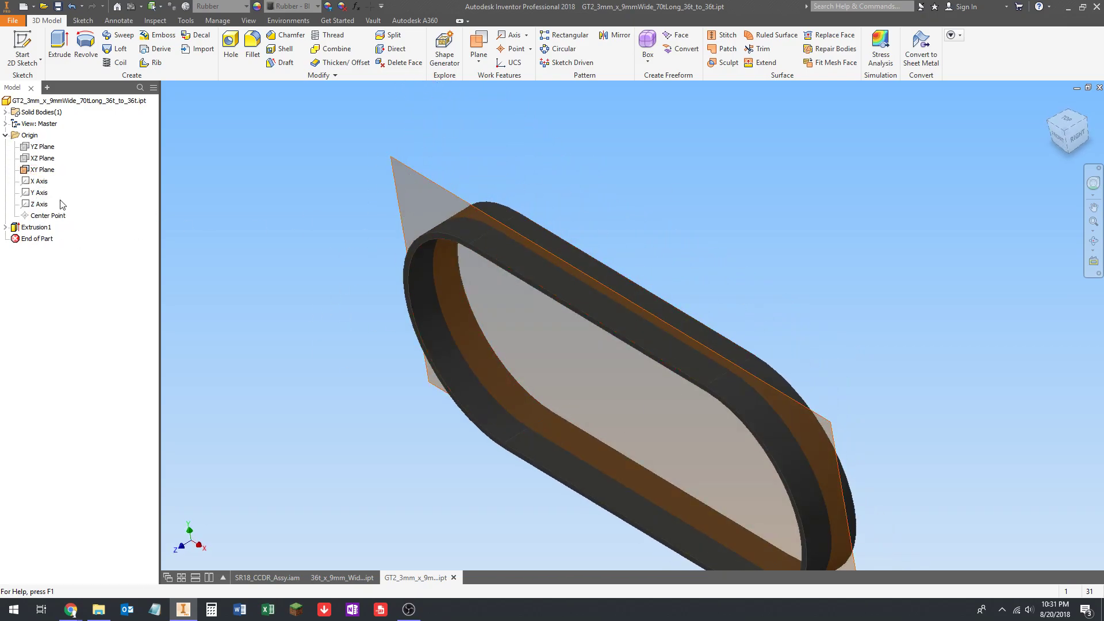
Review the belt extrusion's distance and direction settings and inspect where the XY plane passes through the belt
double_click(32, 228)
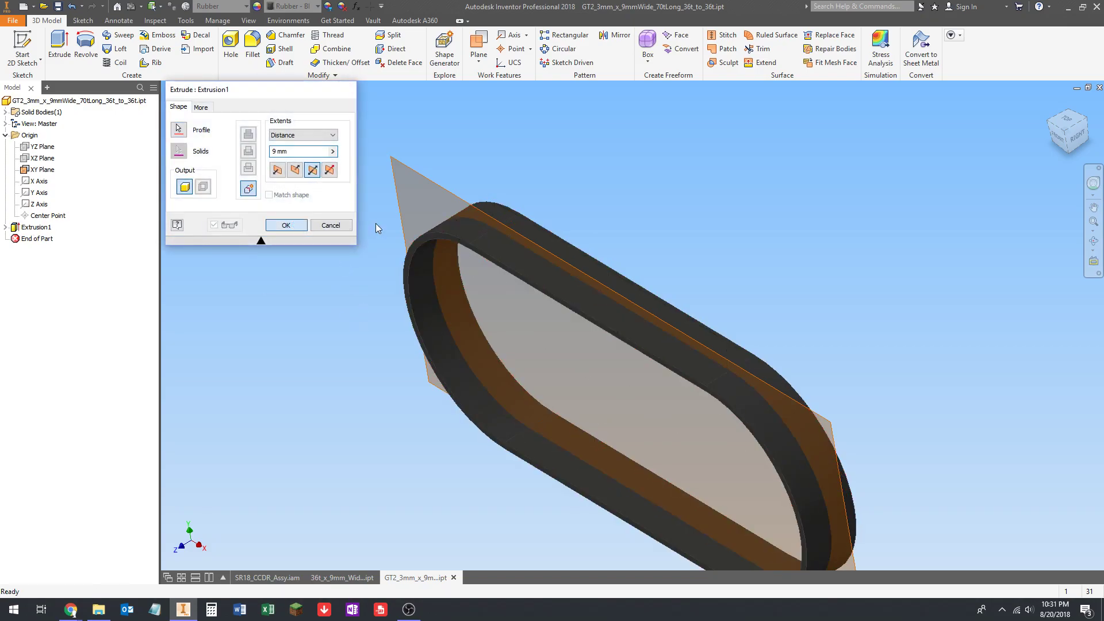
left_click(286, 224)
scroll(471, 194, "up", 5)
scroll(503, 283, "down", 5)
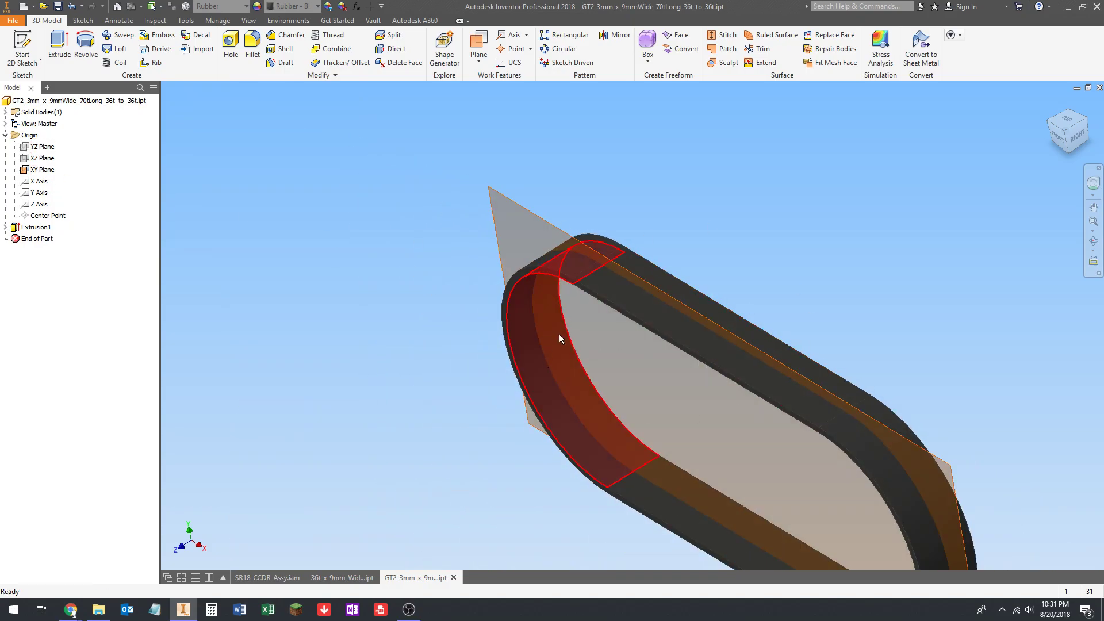
scroll(587, 213, "down", 3)
middle_click_drag(587, 213, 501, 244)
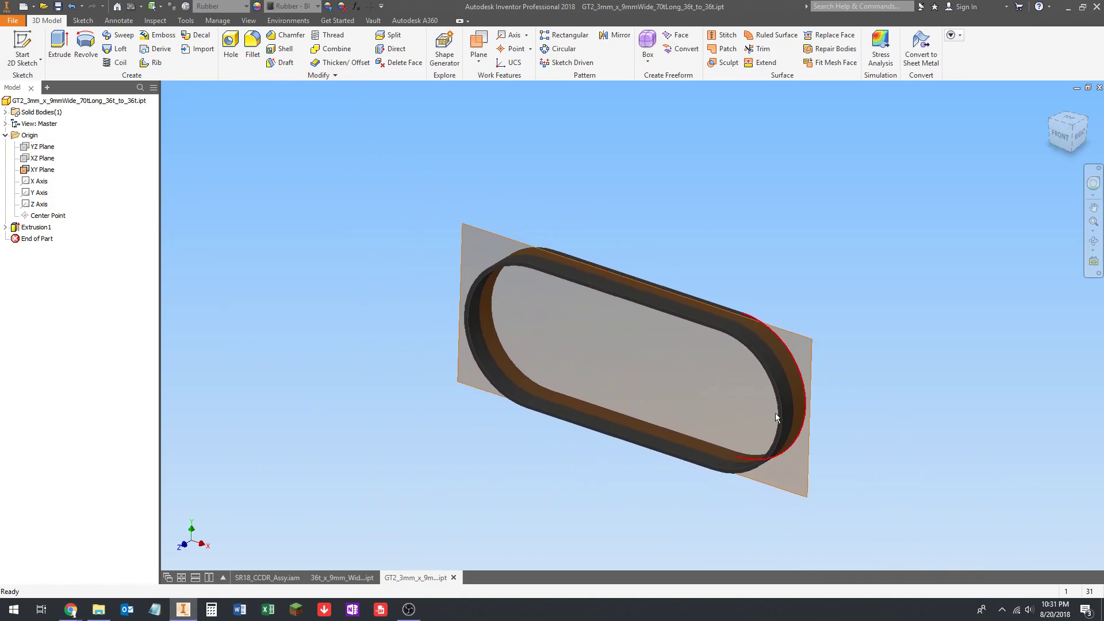
middle_click_drag(564, 345, 571, 344, "shift")
middle_click_drag(478, 333, 523, 340, "shift")
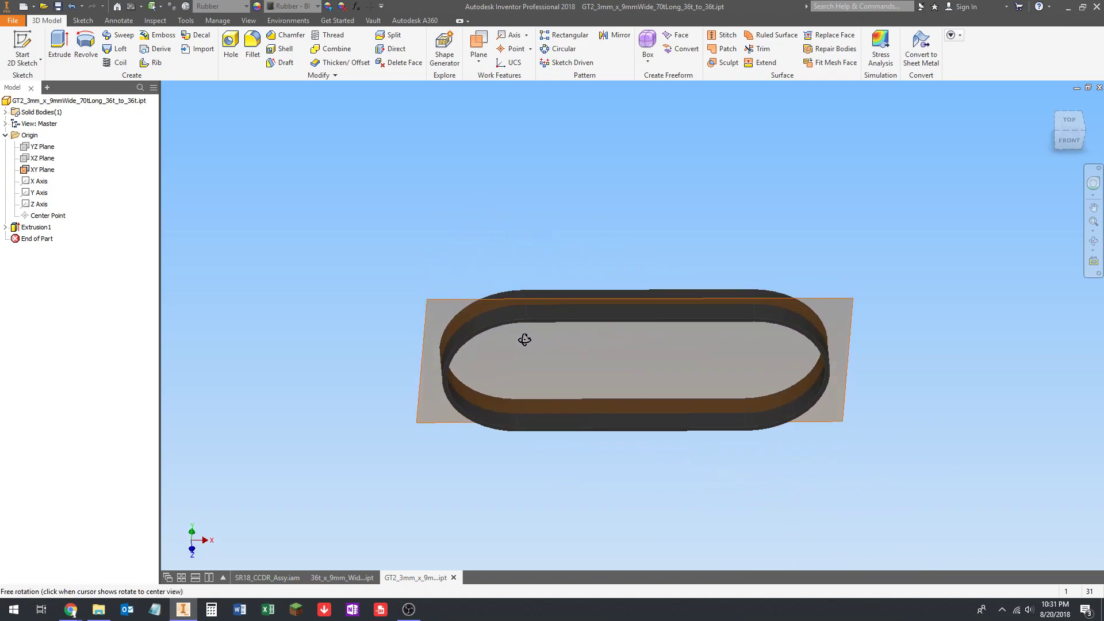
scroll(532, 341, "down", 2)
scroll(535, 316, "up", 4)
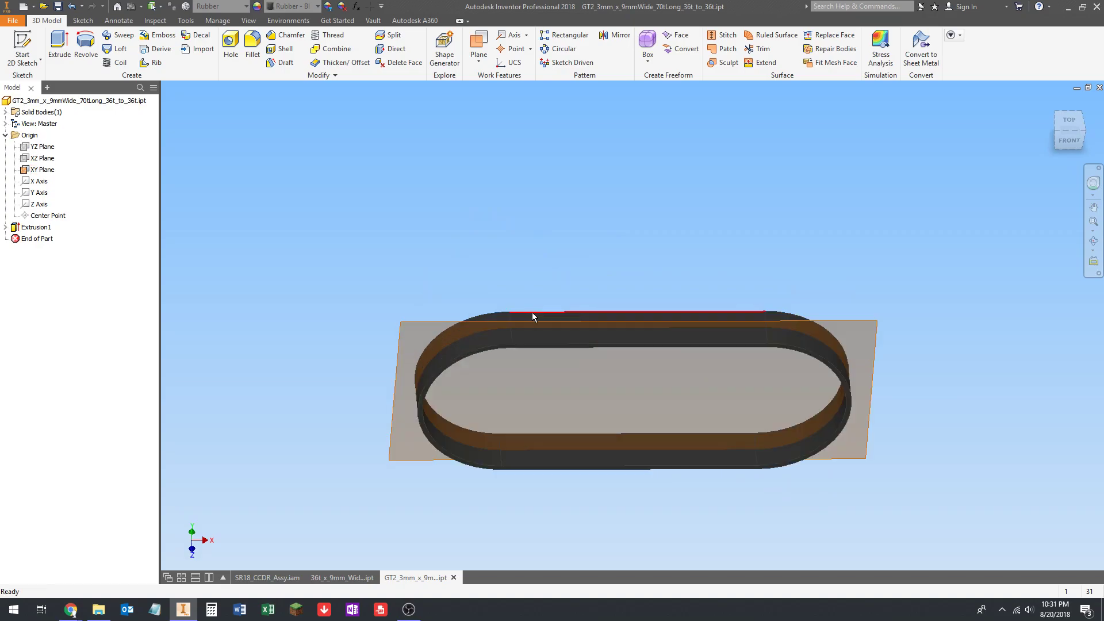
middle_click_drag(542, 300, 495, 329, "shift")
scroll(494, 329, "down", 3)
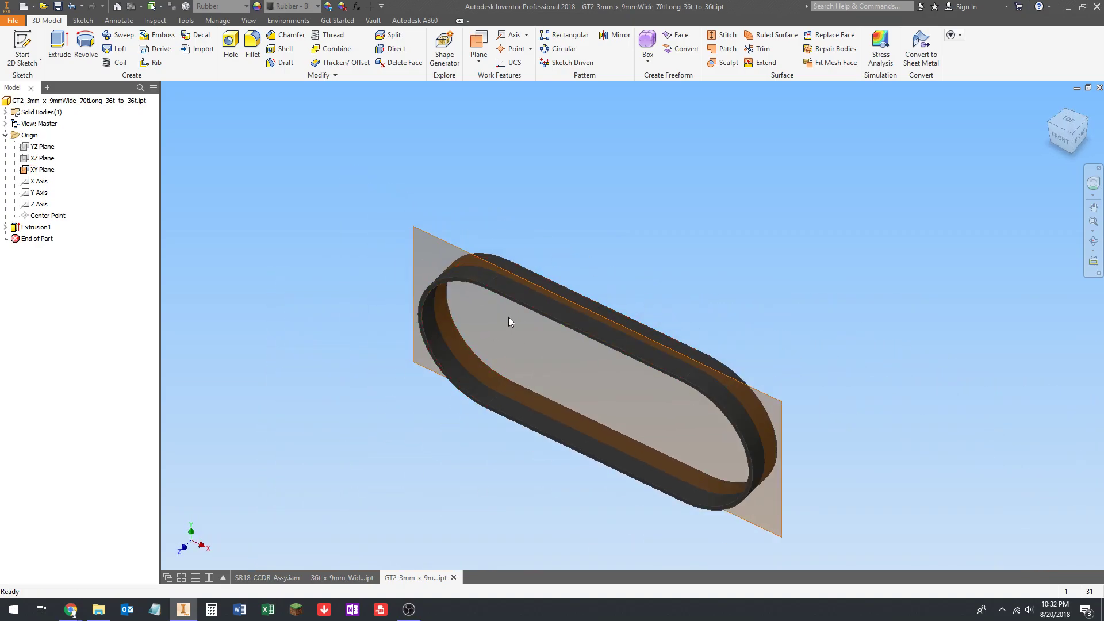
Return to SR18_CCDR_Assy and place one GT2_3mm_x_9mmWide_70tLong_36t_to_36t belt near the gearbox end of the shaft
left_click(272, 577)
middle_click_drag(471, 364, 476, 353, "shift")
scroll(345, 439, "down", 4)
middle_click_drag(393, 403, 396, 380, "shift")
middle_click_drag(322, 419, 584, 336)
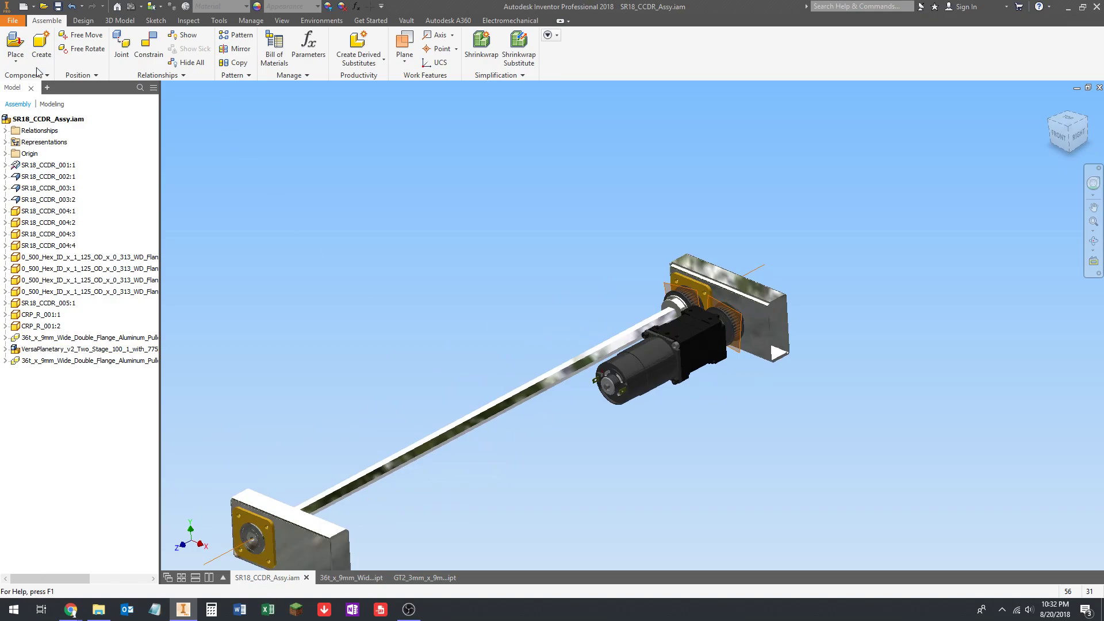
left_click(17, 43)
left_click(709, 158)
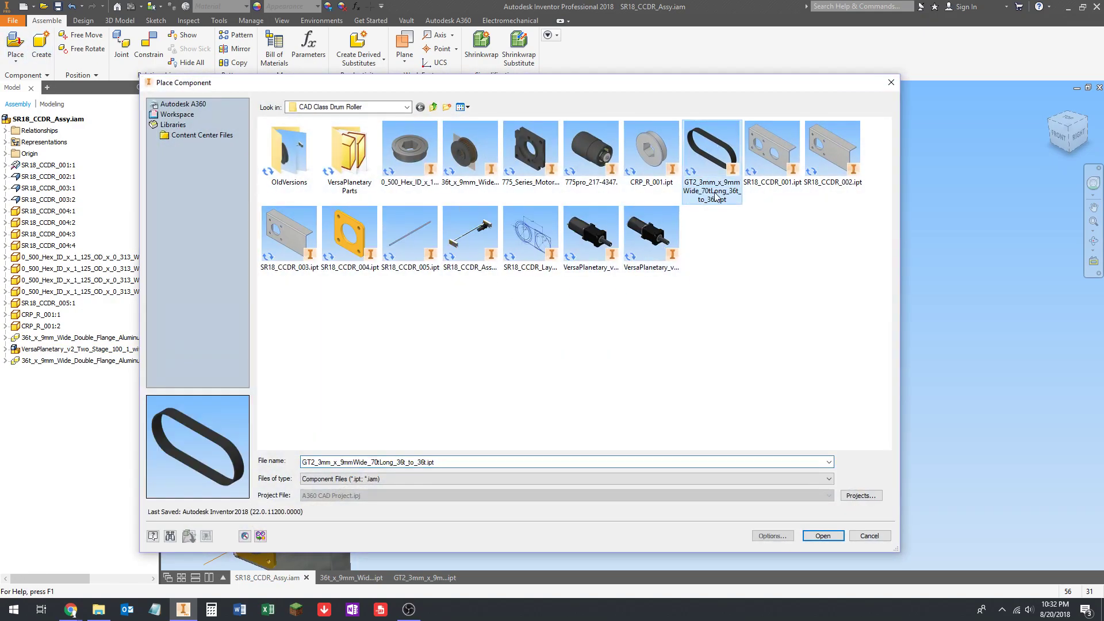
left_click(822, 536)
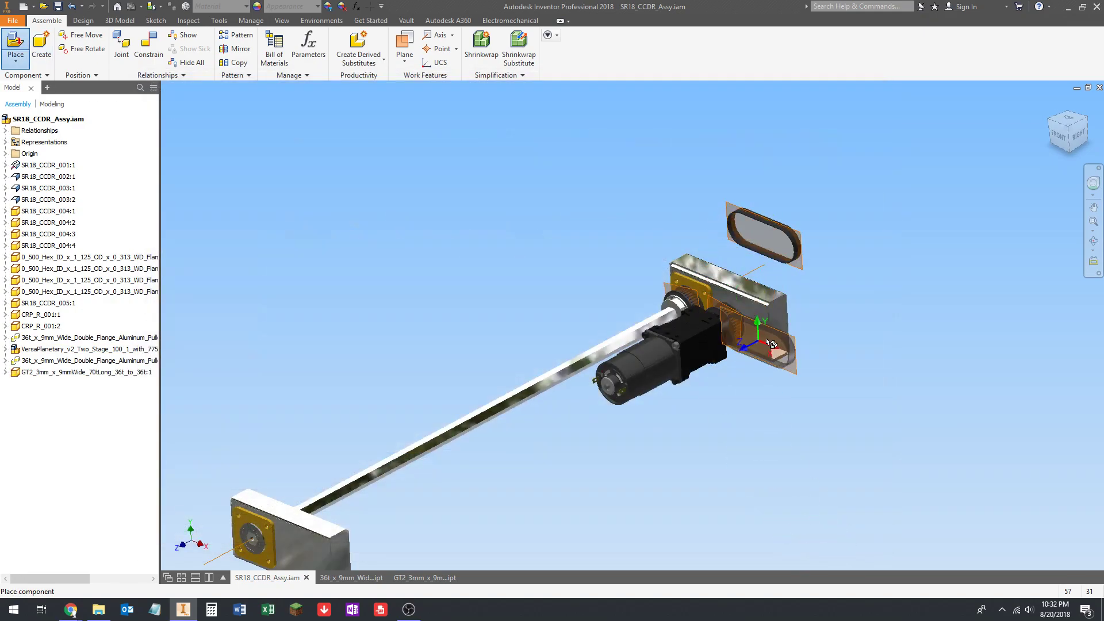
scroll(797, 265, "down", 5)
key("Escape")
Examine the placed belt, its mid-plane and both pulleys from several angles and distances
scroll(795, 261, "up", 1)
middle_click_drag(795, 262, 729, 336)
middle_click_drag(774, 369, 773, 298)
scroll(582, 195, "up", 4)
middle_click_drag(582, 195, 567, 259, "shift")
left_click(611, 222)
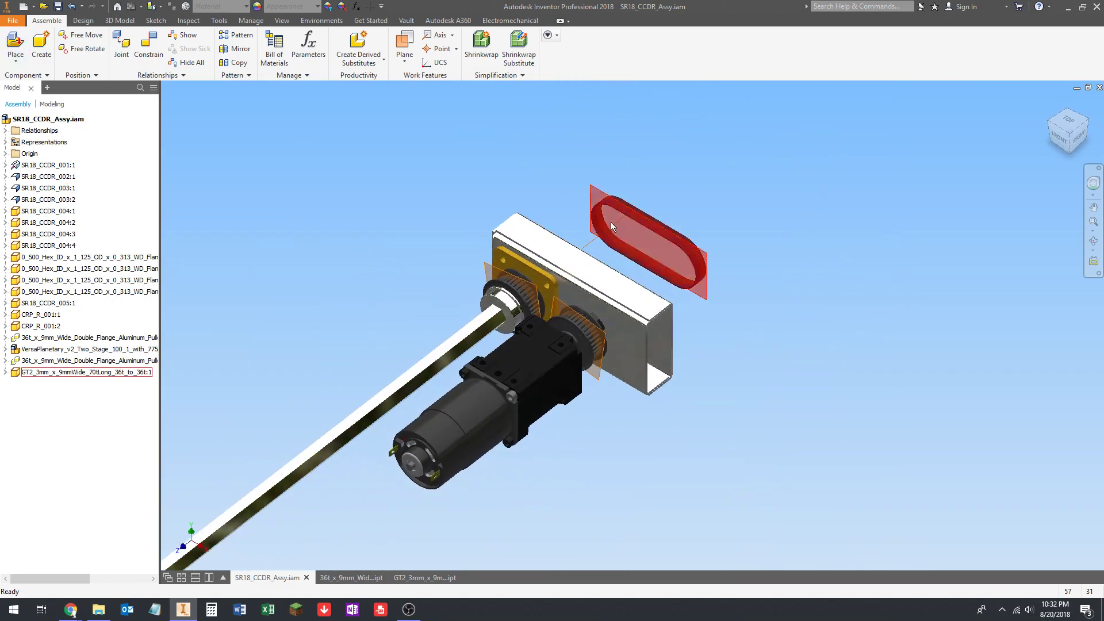
scroll(603, 199, "down", 5)
scroll(556, 344, "up", 5)
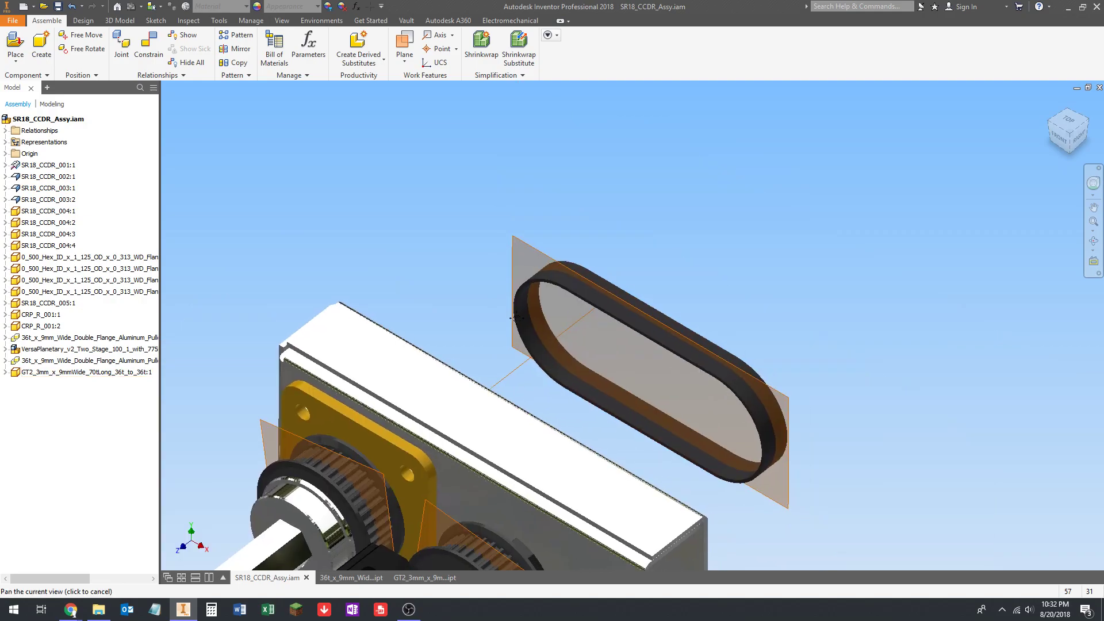
scroll(574, 275, "down", 4)
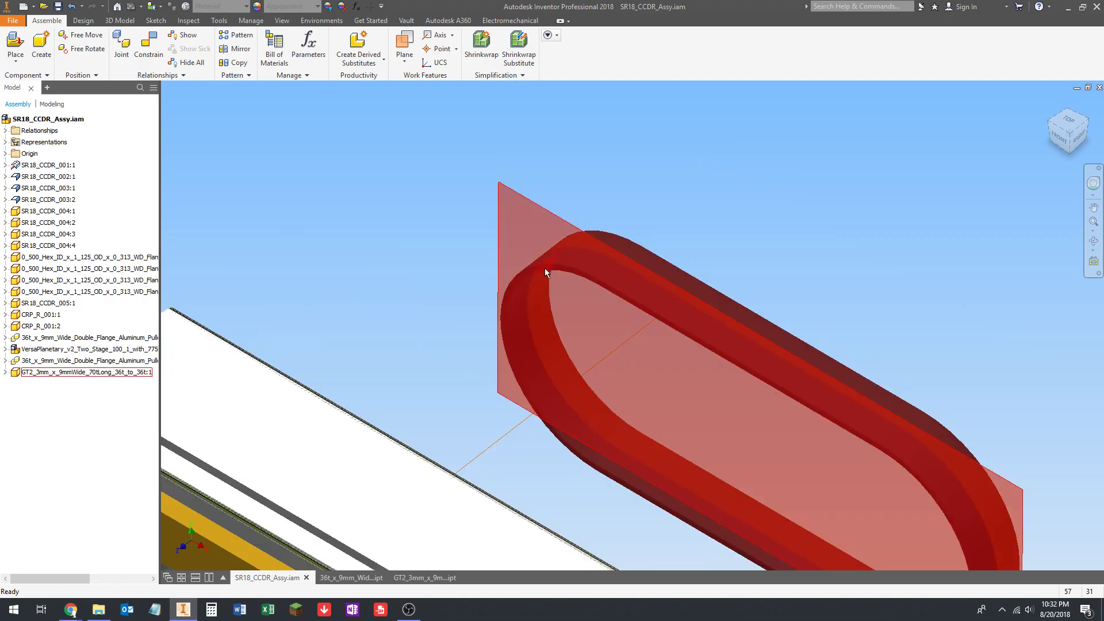
scroll(544, 268, "up", 5)
middle_click_drag(594, 267, 616, 305, "shift")
scroll(553, 290, "up", 4)
scroll(632, 305, "down", 6)
scroll(622, 253, "up", 4)
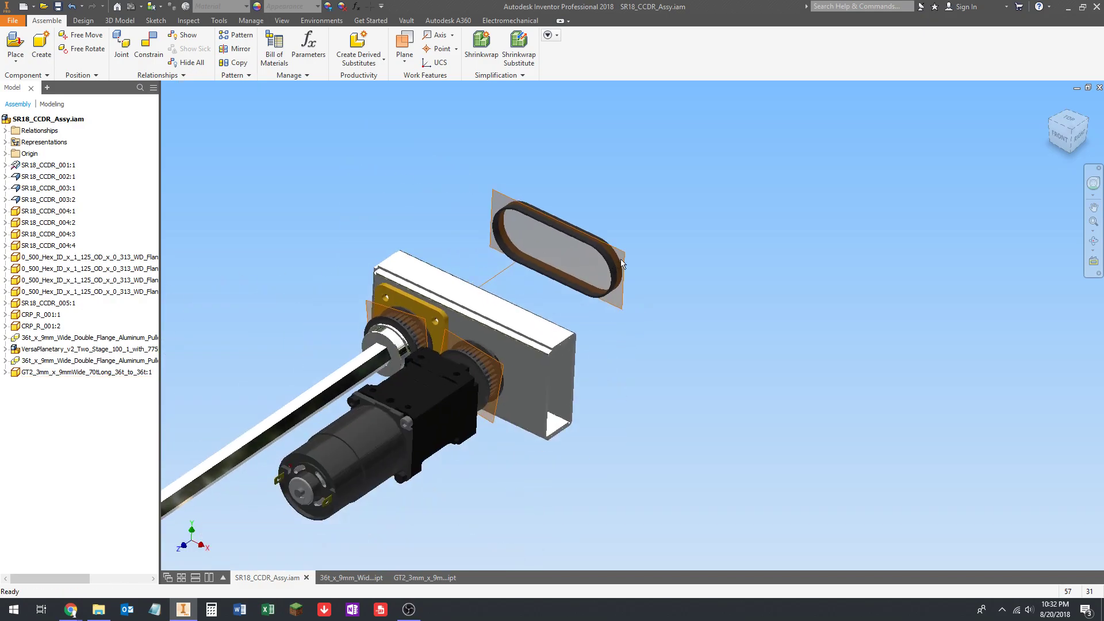
middle_click_drag(622, 263, 477, 299, "shift")
middle_click_drag(446, 356, 540, 247, "shift")
scroll(509, 195, "down", 3)
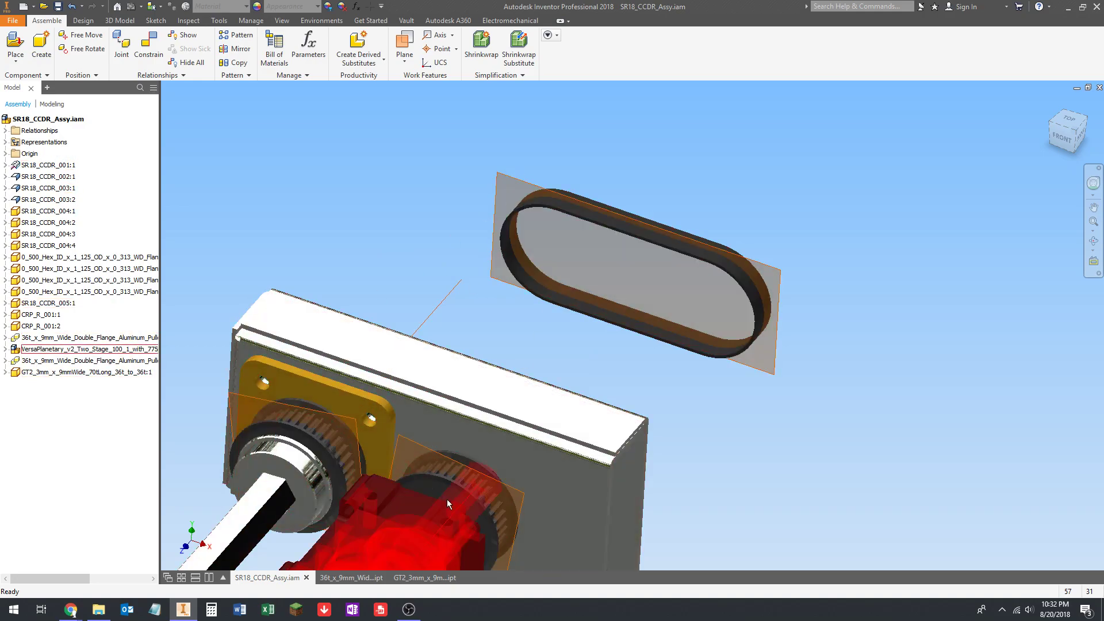
scroll(527, 374, "up", 3)
middle_click_drag(527, 375, 523, 366, "shift")
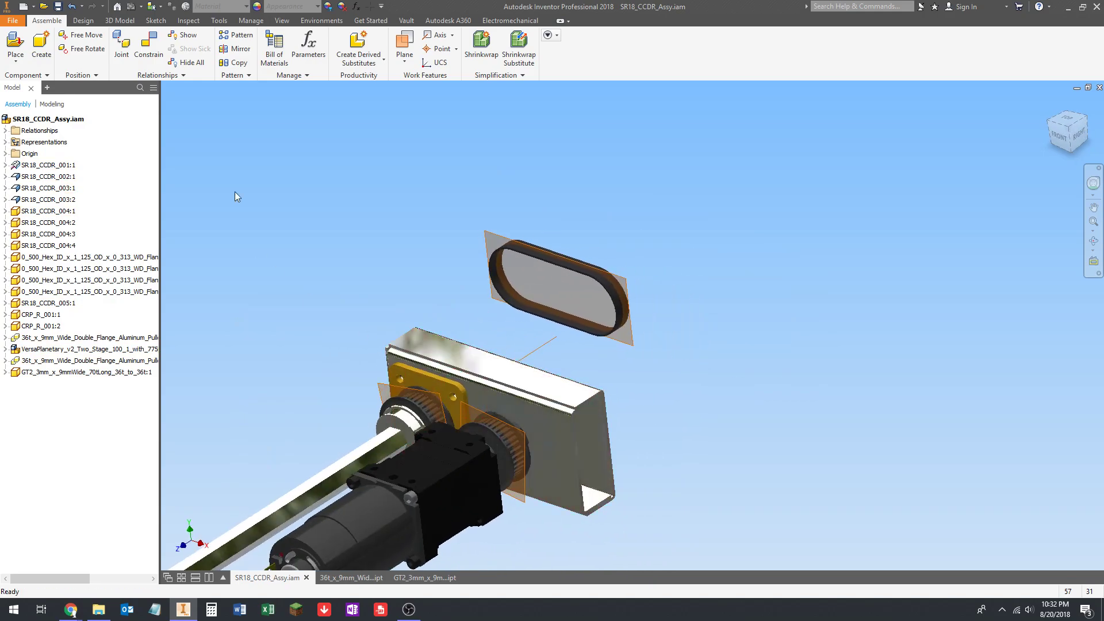
Mate the axis of the belt's rounded end nearest the hex shaft to the shaft pulley's work axis with 0.000 in offset
left_click(136, 49)
middle_click_drag(551, 254, 609, 287, "shift")
scroll(603, 280, "down", 4)
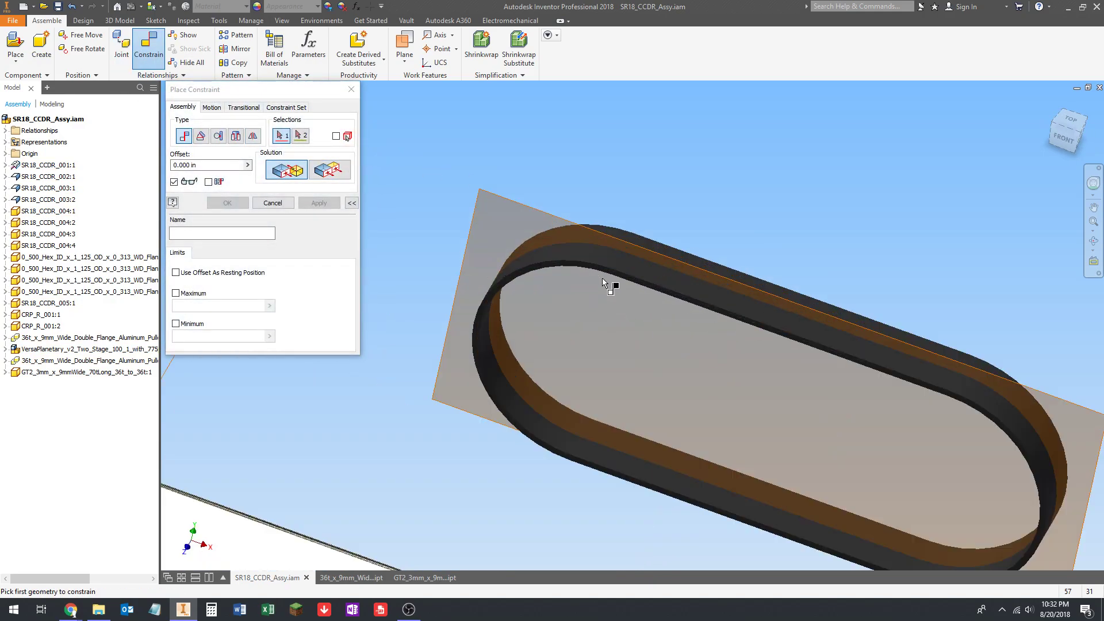
left_click(571, 253)
scroll(571, 253, "up", 4)
middle_click_drag(572, 253, 611, 198)
middle_click_drag(611, 198, 601, 243, "shift")
left_click(439, 215)
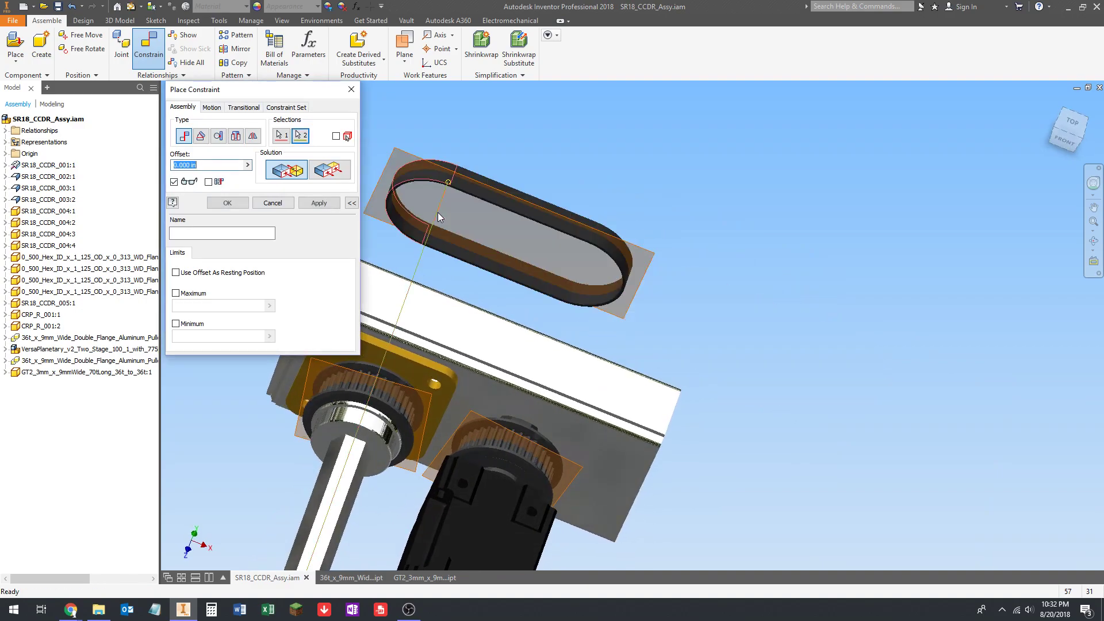
left_click(325, 205)
middle_click_drag(794, 340, 757, 330, "shift")
scroll(661, 296, "down", 4)
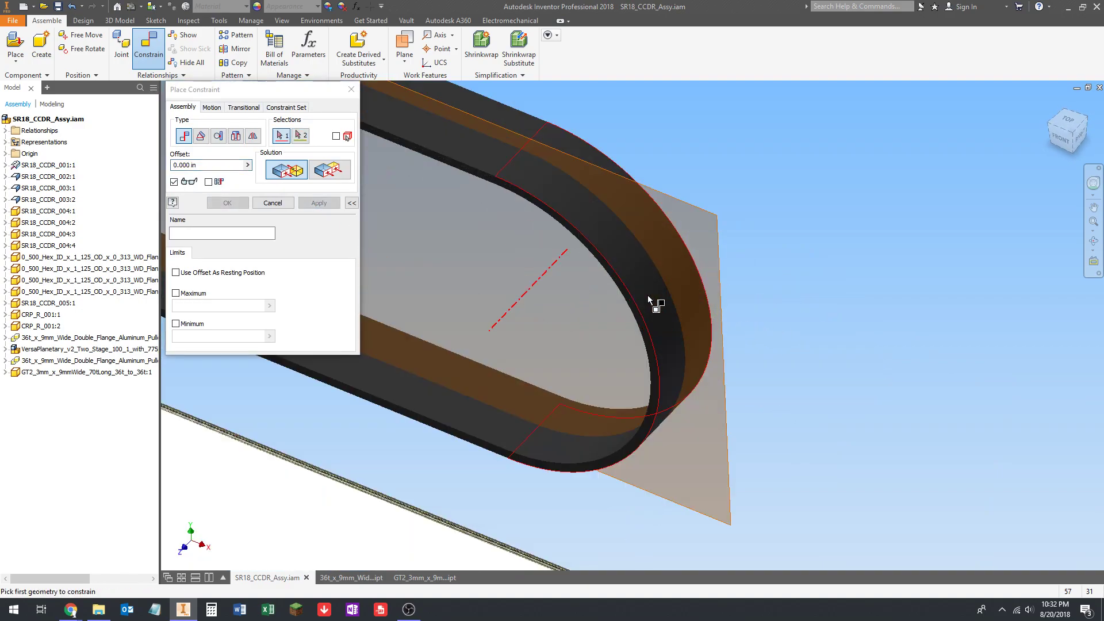
scroll(651, 293, "up", 5)
scroll(722, 314, "down", 3)
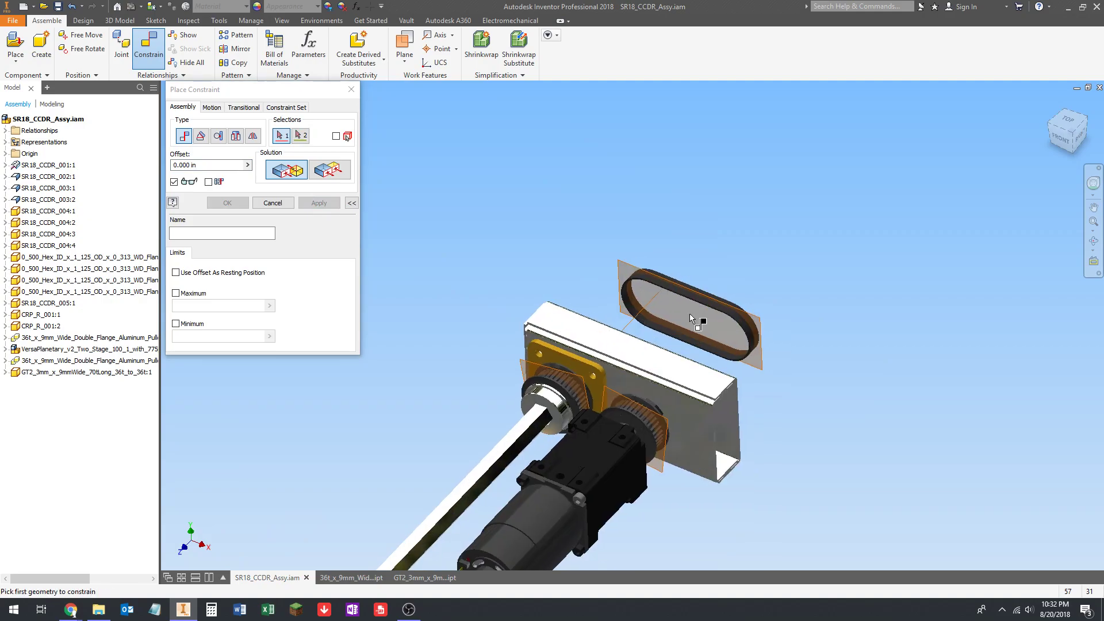
key("Escape")
Swing the belt around the hex shaft's axis to test its remaining freedom and view it against the motor pulley
left_click_drag(737, 375, 768, 288)
scroll(784, 260, "down", 5)
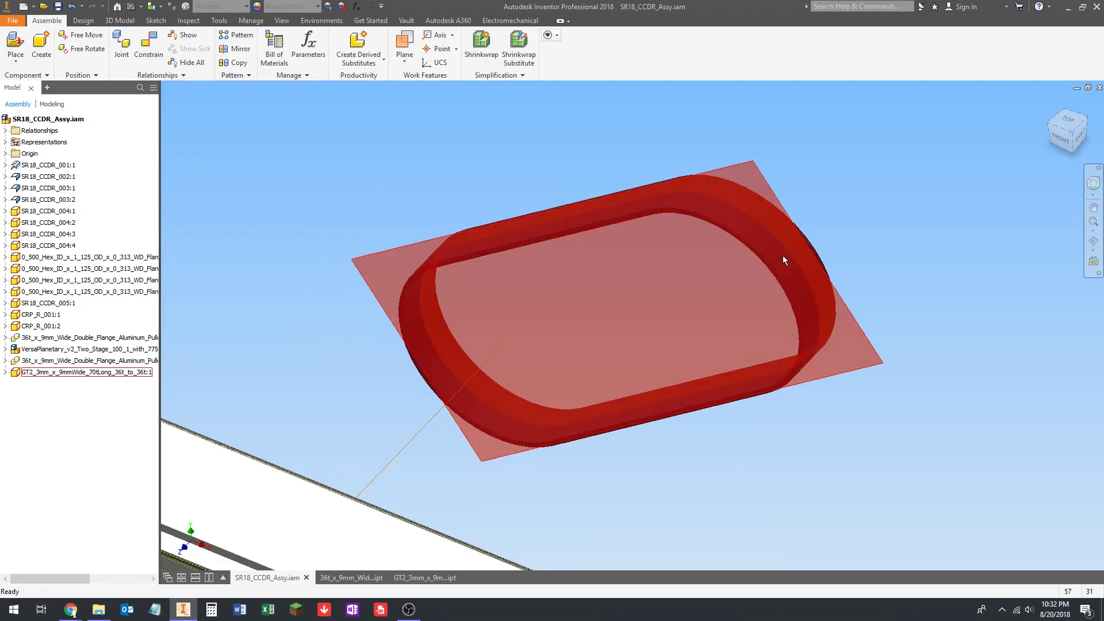
scroll(733, 222, "up", 4)
middle_click_drag(732, 222, 707, 338, "shift")
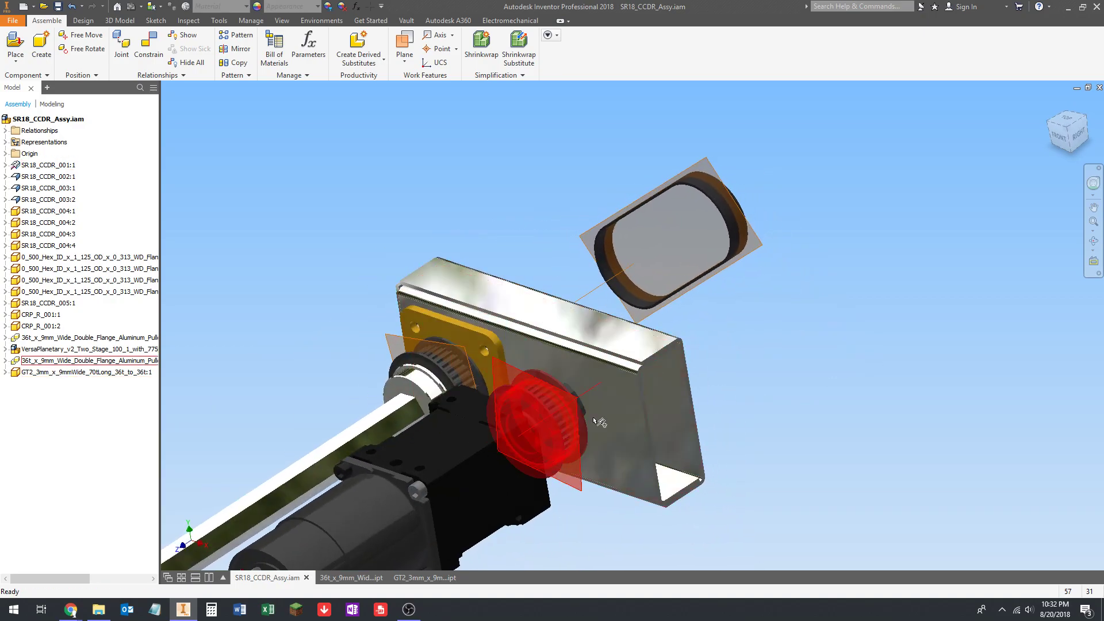
scroll(618, 351, "up", 4)
middle_click_drag(618, 356, 345, 294, "shift")
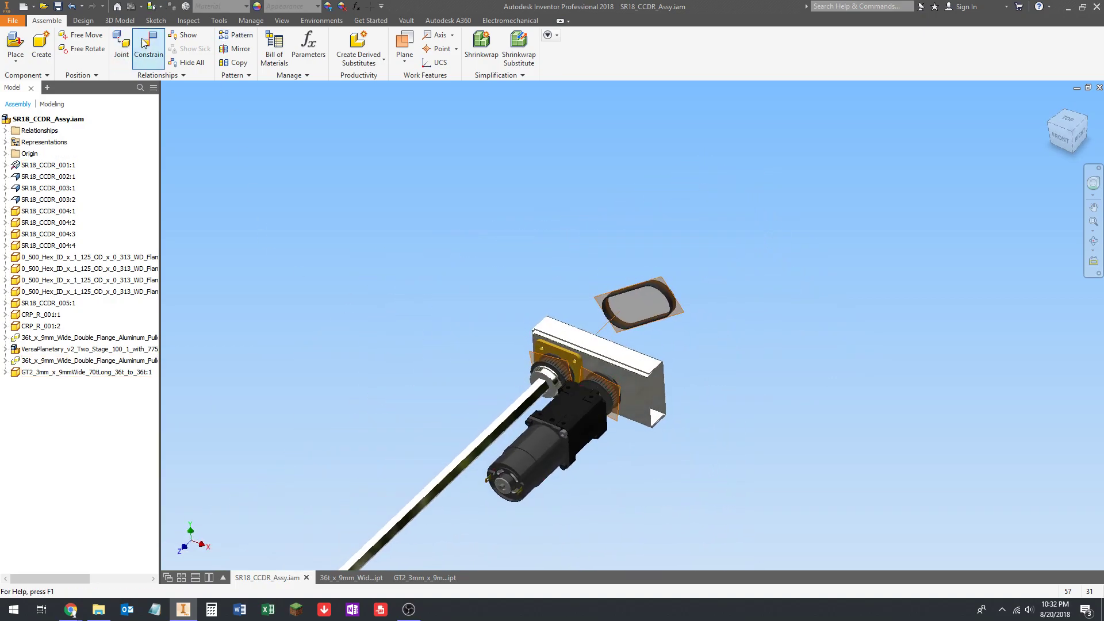
Mate the axis of the belt's other rounded end to the gearbox pulley's work axis with 0.000 in offset
scroll(685, 309, "down", 5)
left_click(595, 220)
scroll(595, 226, "up", 6)
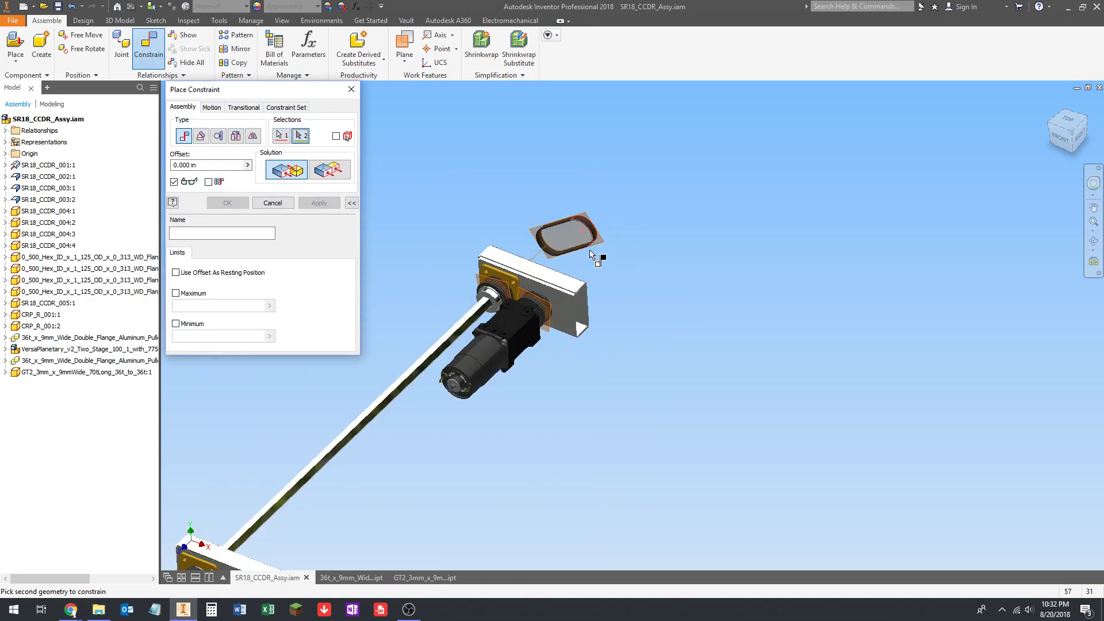
middle_click_drag(594, 254, 496, 300, "shift")
scroll(496, 300, "down", 2)
scroll(499, 307, "down", 5)
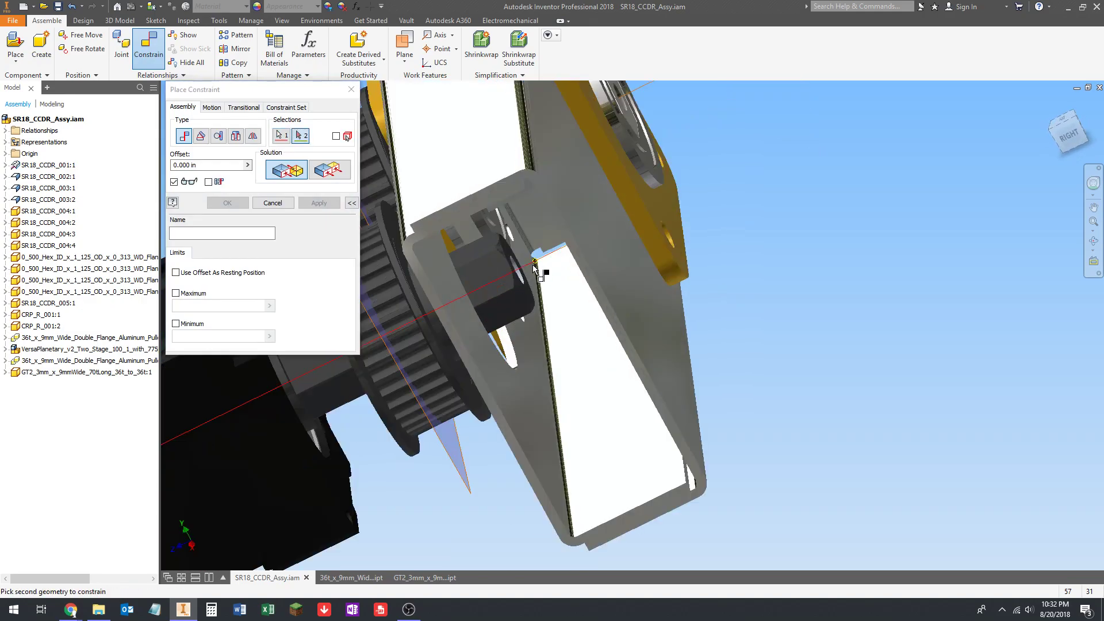
left_click(533, 266)
scroll(569, 338, "up", 6)
middle_click_drag(570, 337, 687, 345, "shift")
left_click(317, 203)
scroll(620, 330, "up", 2)
key("Escape")
Check the belt's alignment and its mid-plane against the planes of both pulleys
scroll(719, 233, "down", 5)
scroll(688, 244, "up", 5)
scroll(598, 256, "down", 2)
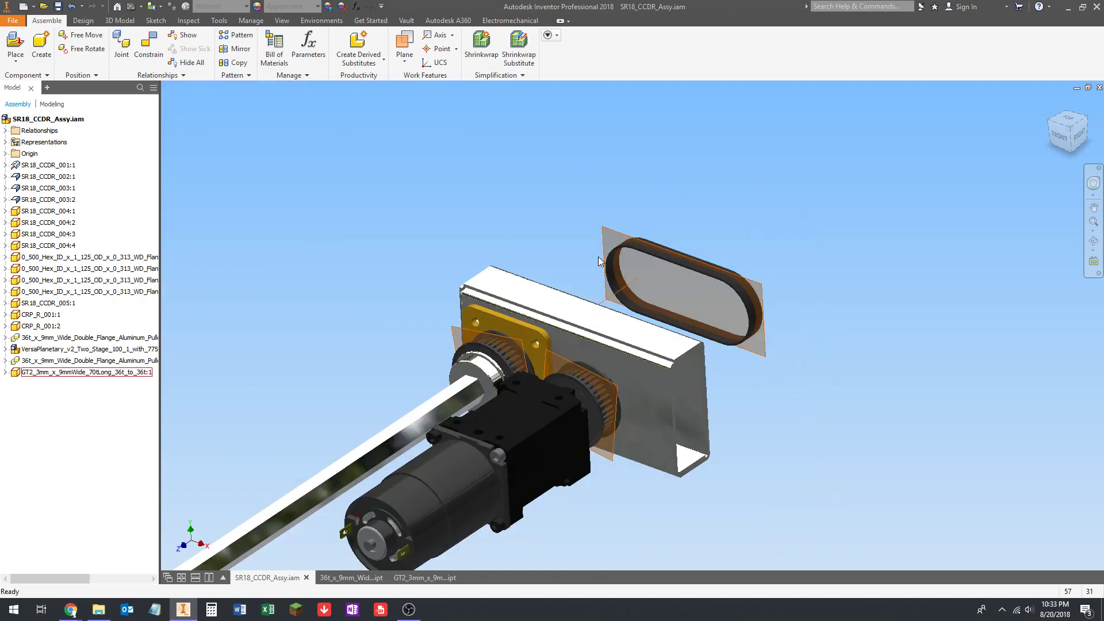
left_click(766, 322)
scroll(742, 305, "down", 4)
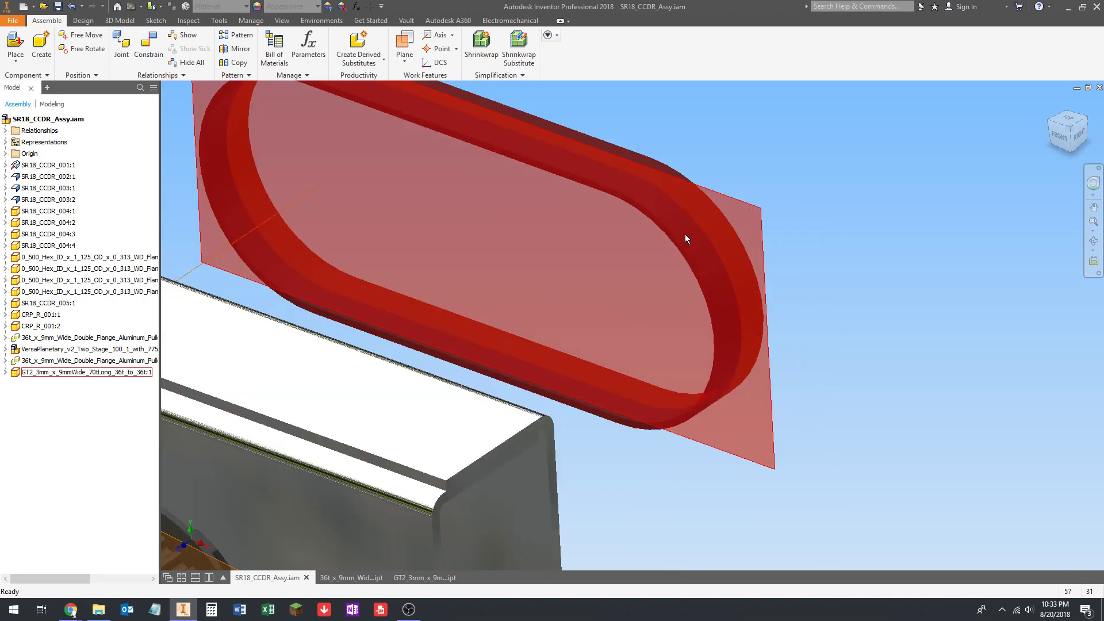
scroll(714, 271, "up", 4)
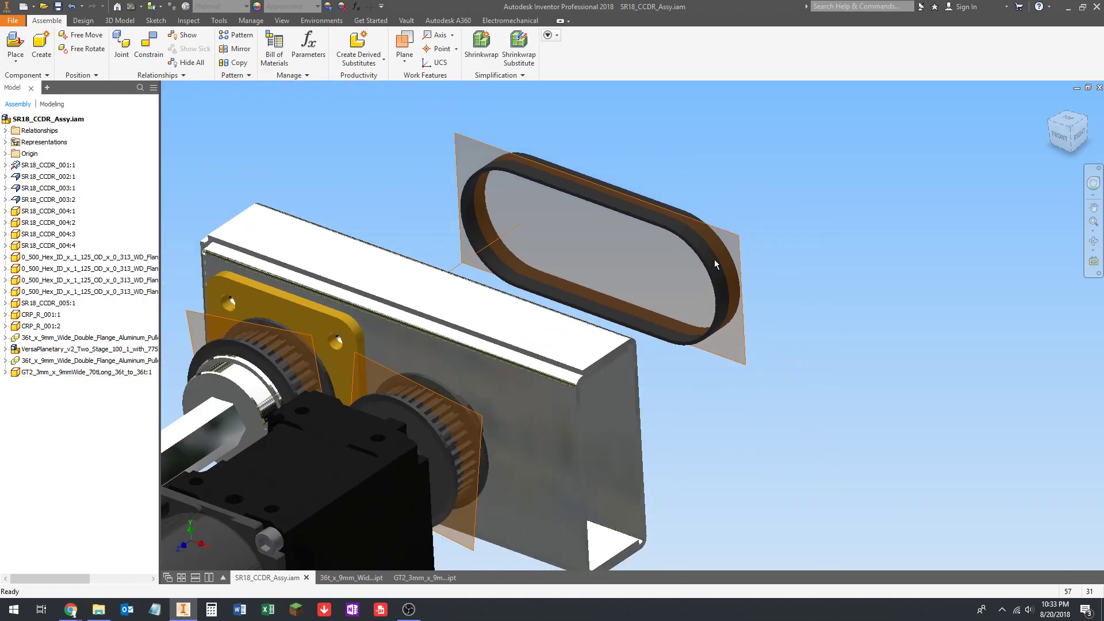
scroll(544, 380, "up", 3)
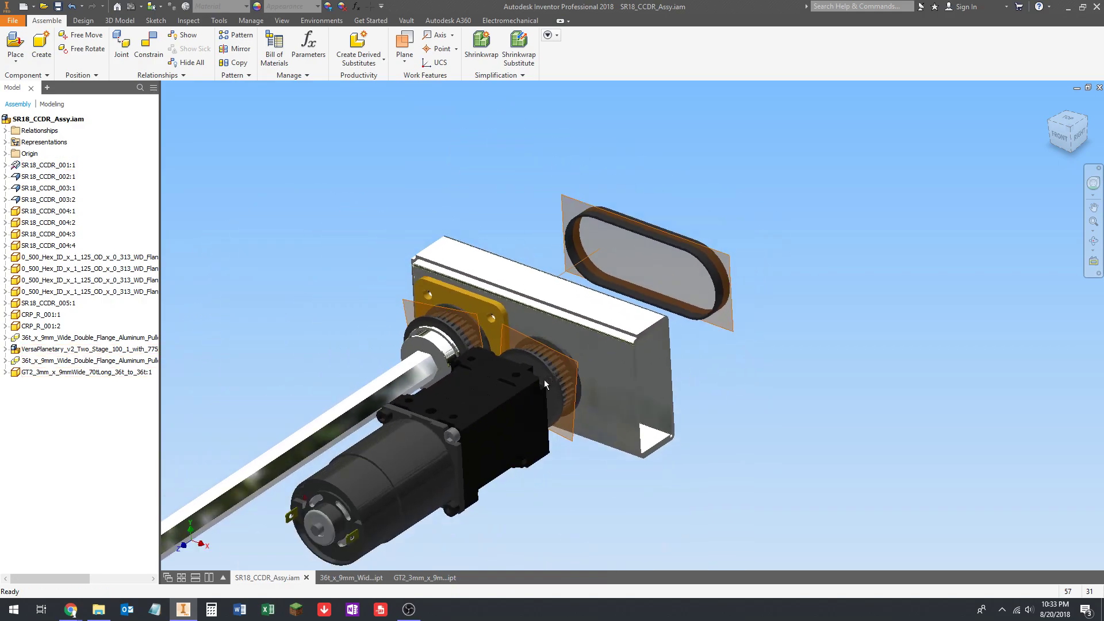
scroll(573, 382, "up", 3)
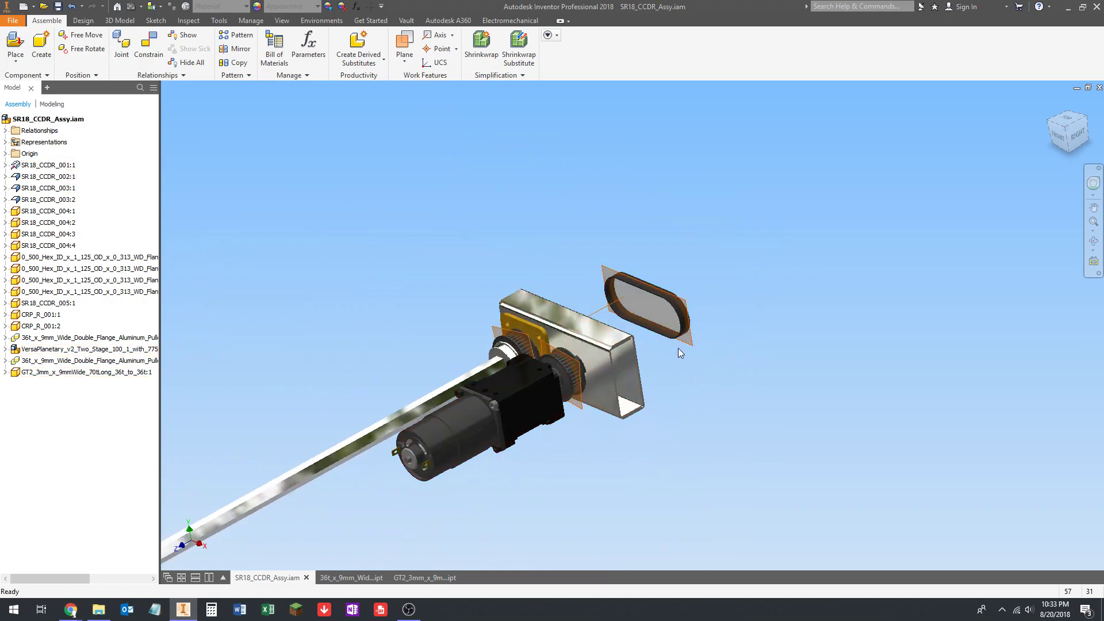
middle_click_drag(678, 348, 560, 268, "shift")
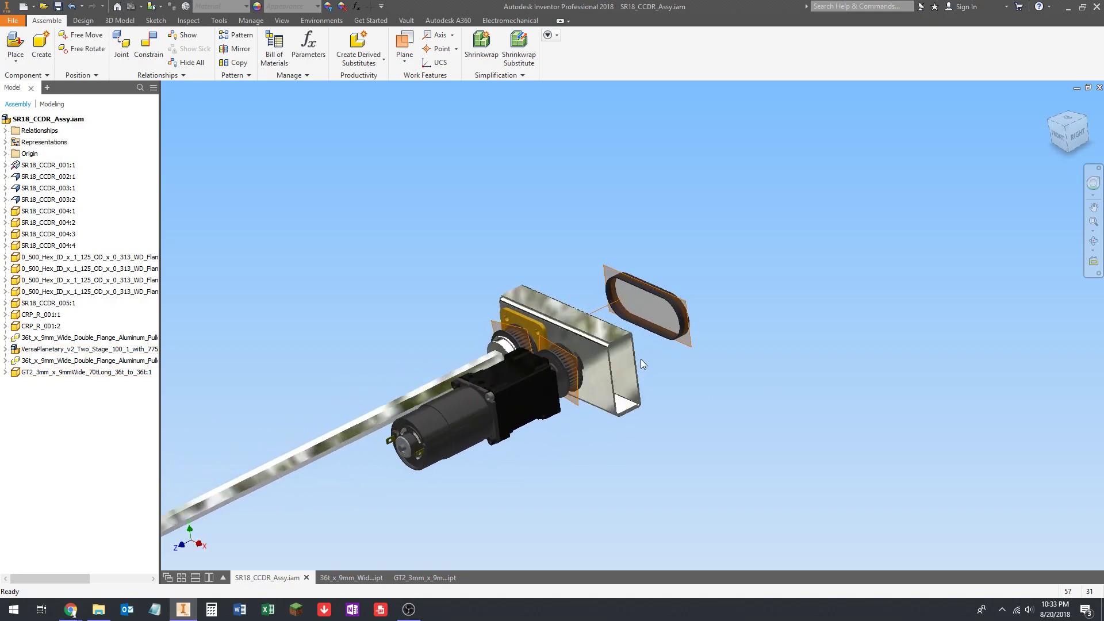
scroll(559, 360, "down", 5)
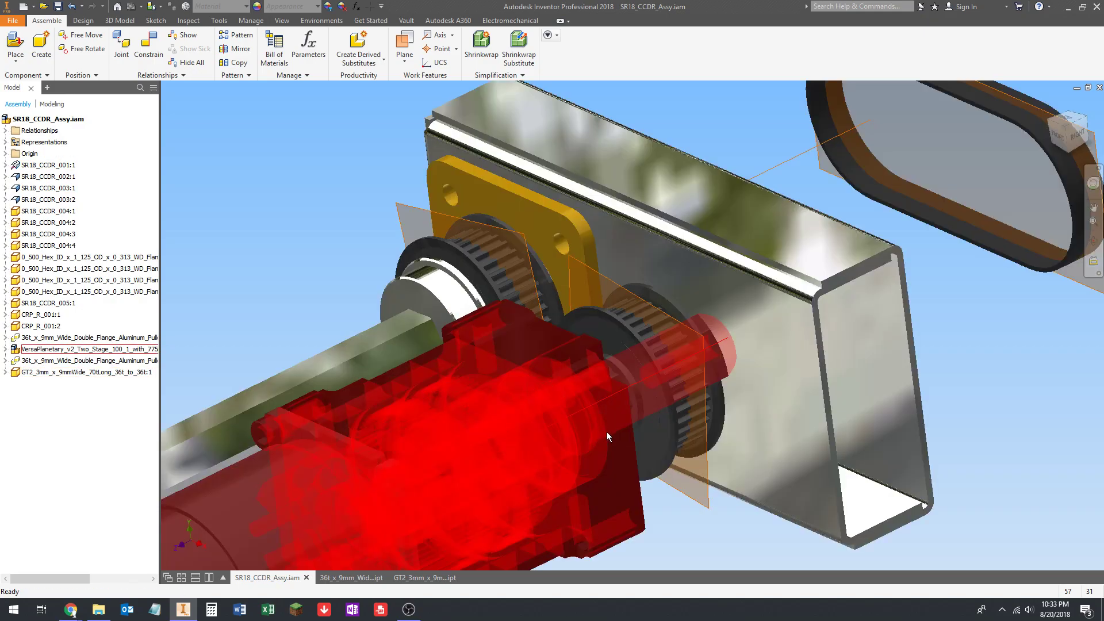
scroll(606, 432, "up", 5)
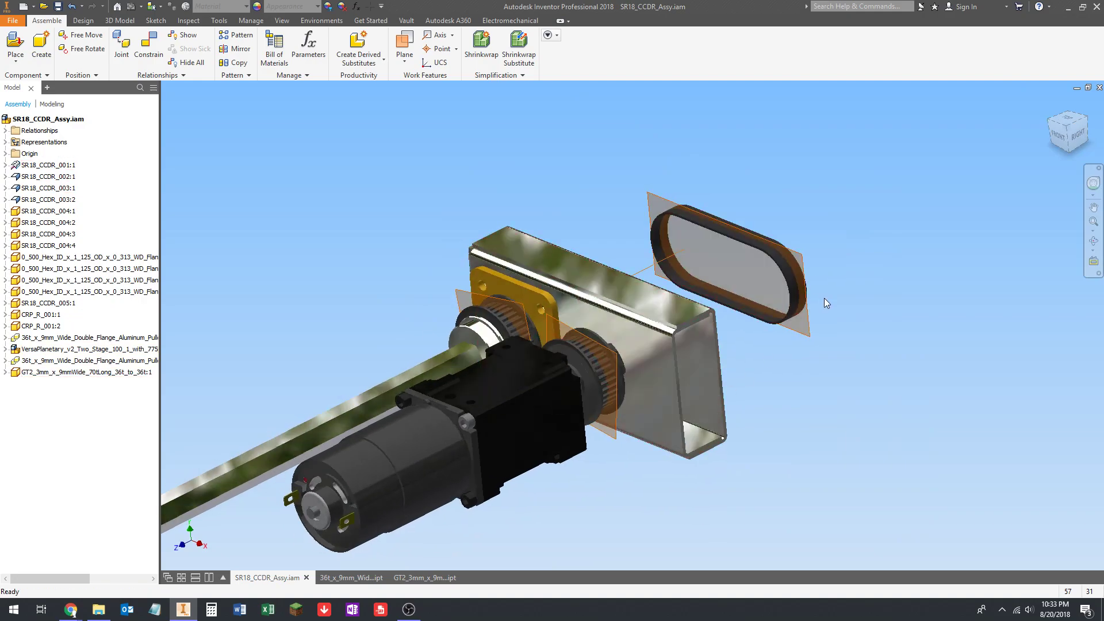
scroll(823, 298, "down", 4)
scroll(681, 313, "up", 2)
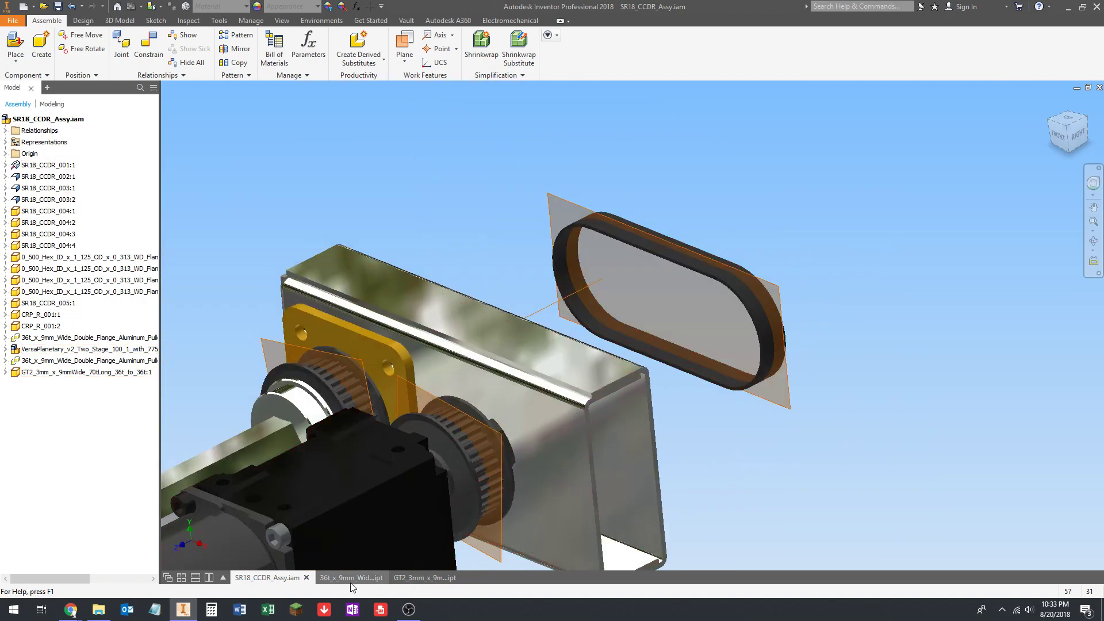
Turn on the XZ plane's visibility in the belt part and inspect it on the belt in the SR18_CCDR_Assy assembly
left_click(351, 577)
left_click(414, 578)
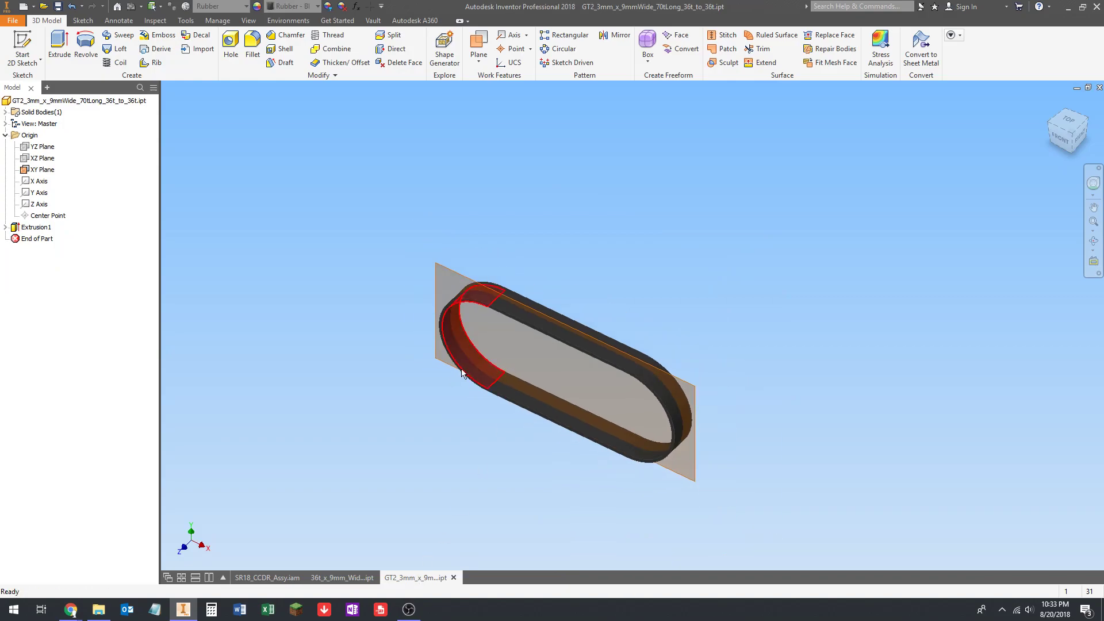
right_click(43, 158)
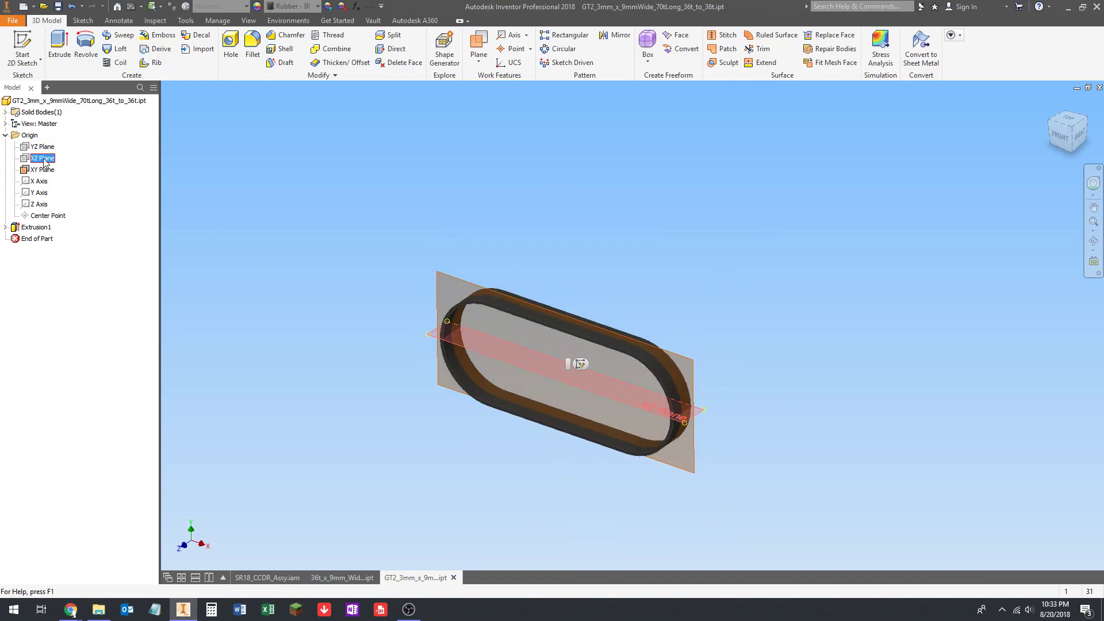
left_click(67, 230)
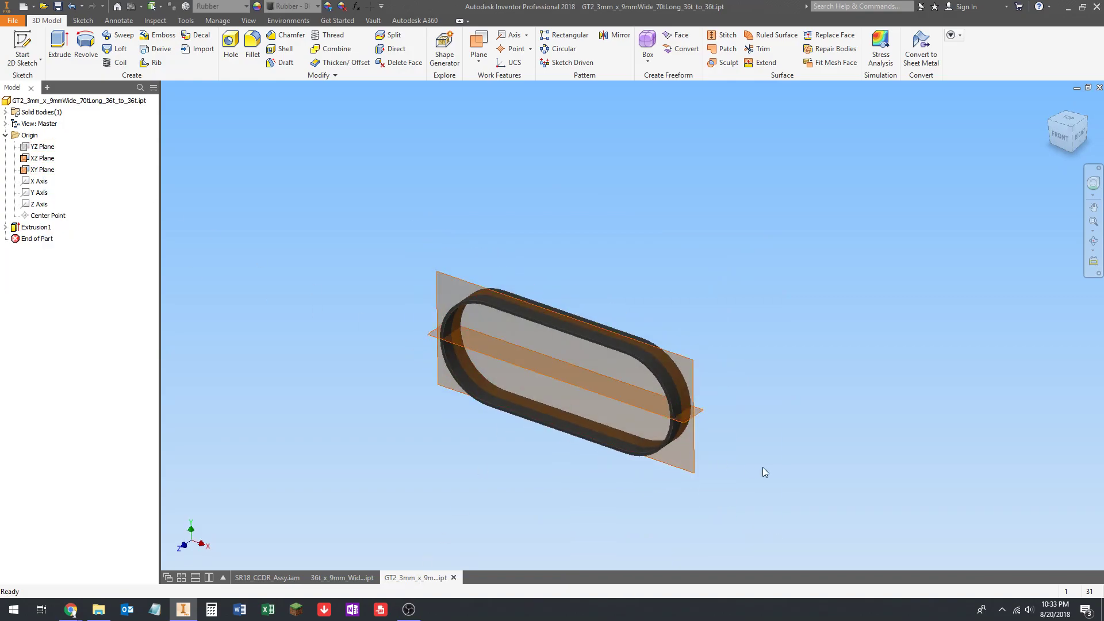
scroll(681, 412, "up", 5)
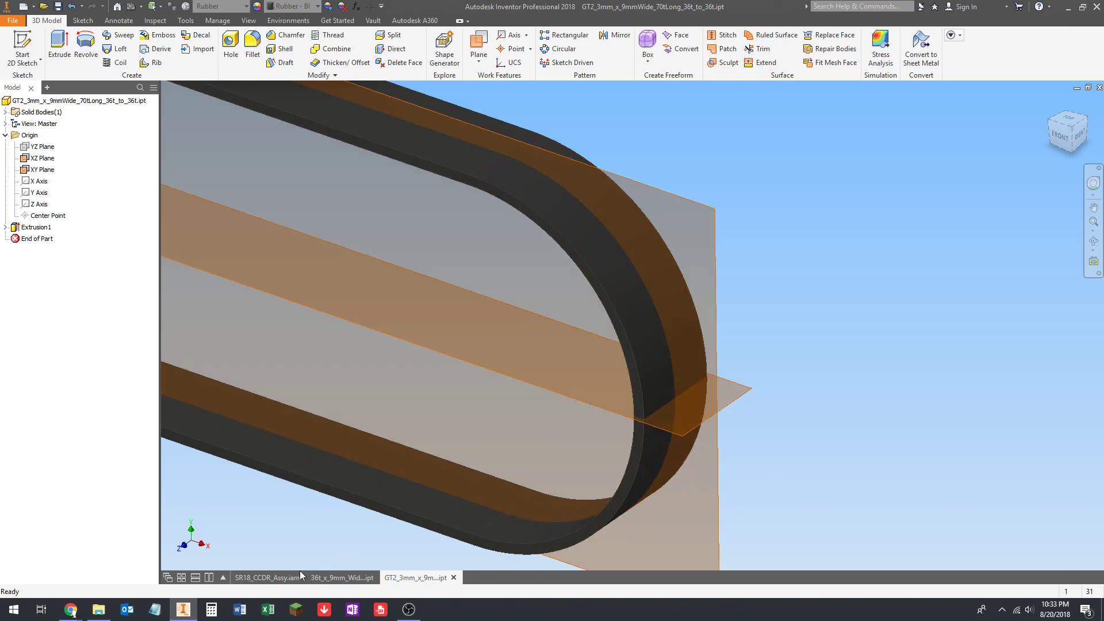
left_click(297, 575)
key("F2")
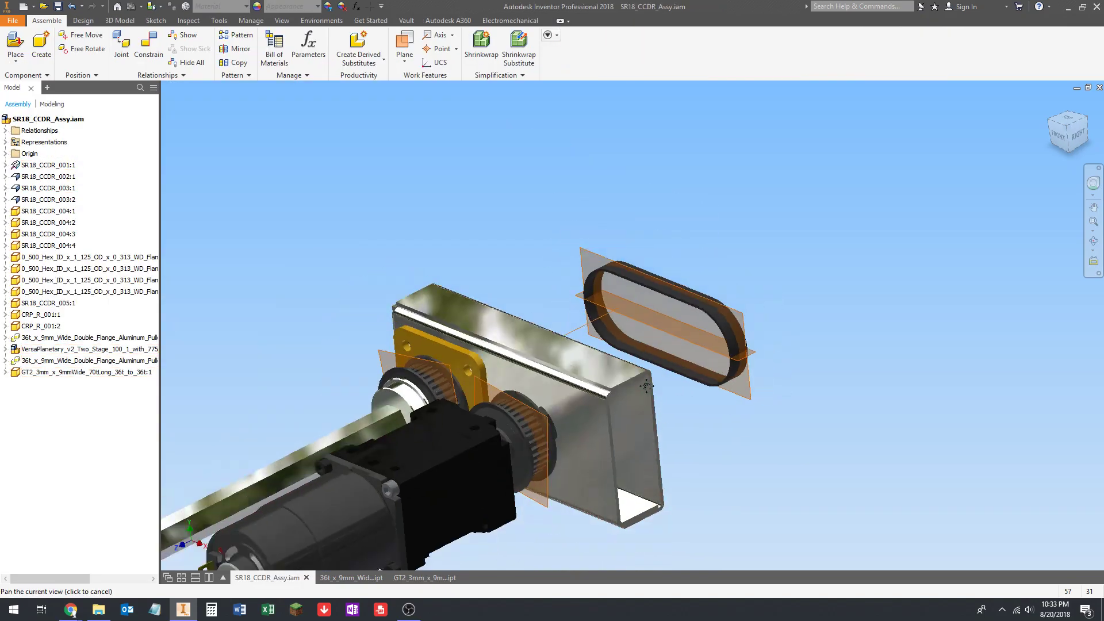
scroll(647, 386, "up", 1)
scroll(703, 358, "down", 9)
scroll(745, 344, "up", 8)
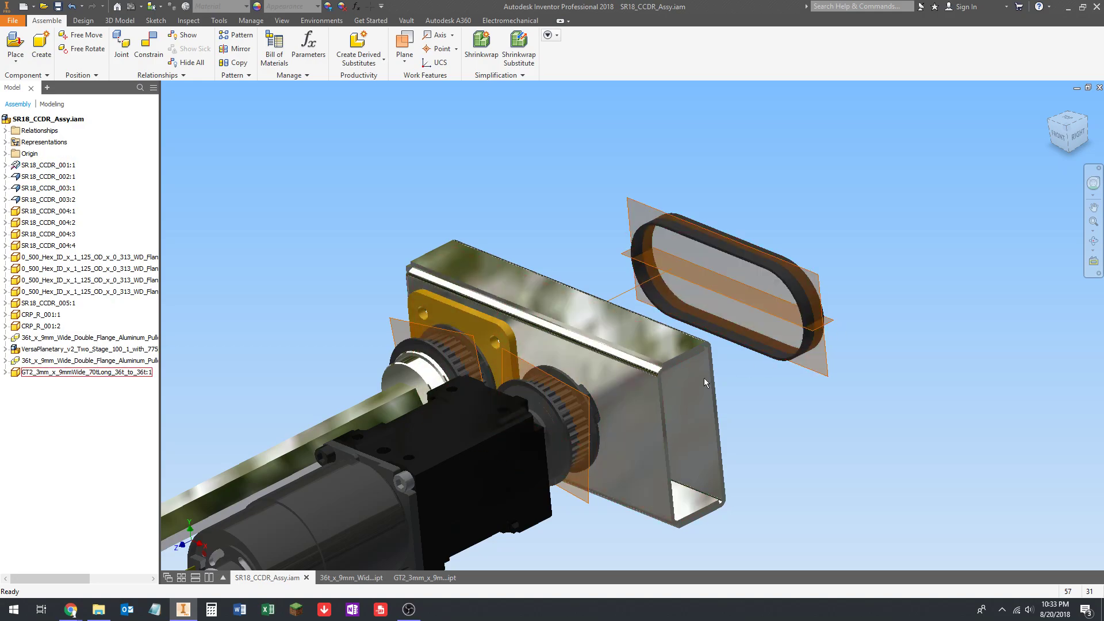
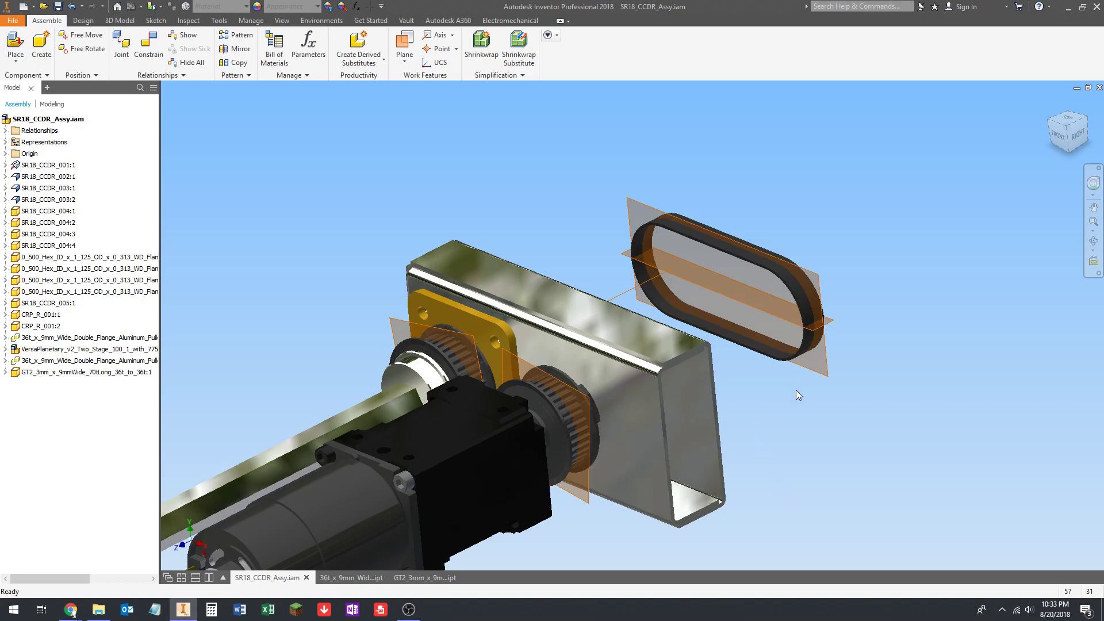
Turn off the XZ plane's visibility in the GT2 belt part
left_click(431, 578)
right_click(47, 169)
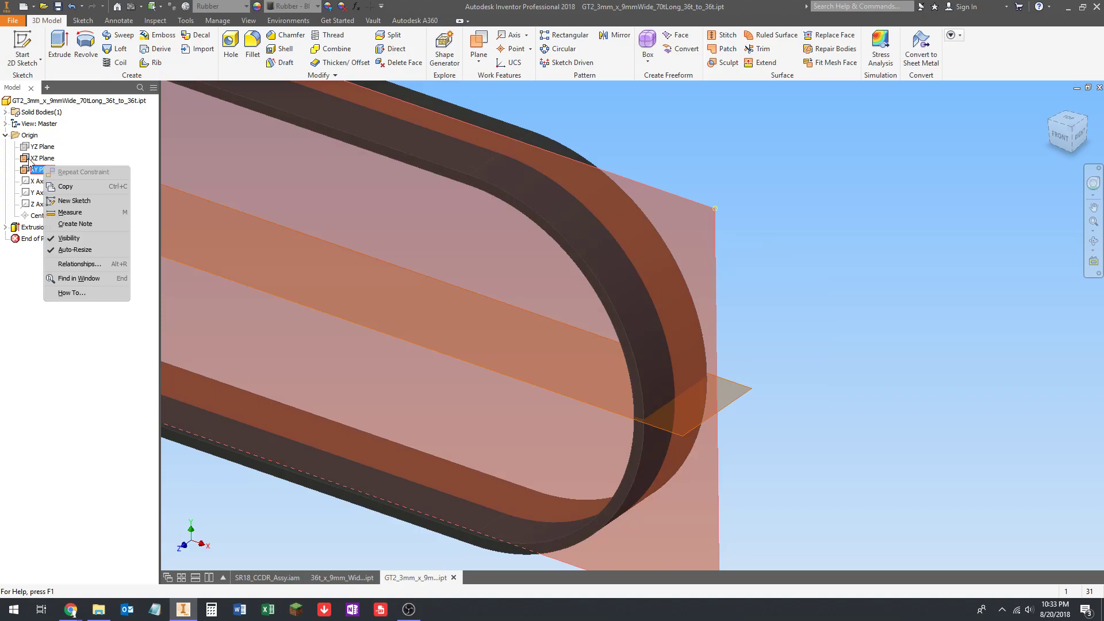
right_click(30, 161)
left_click(56, 230)
scroll(651, 292, "up", 4)
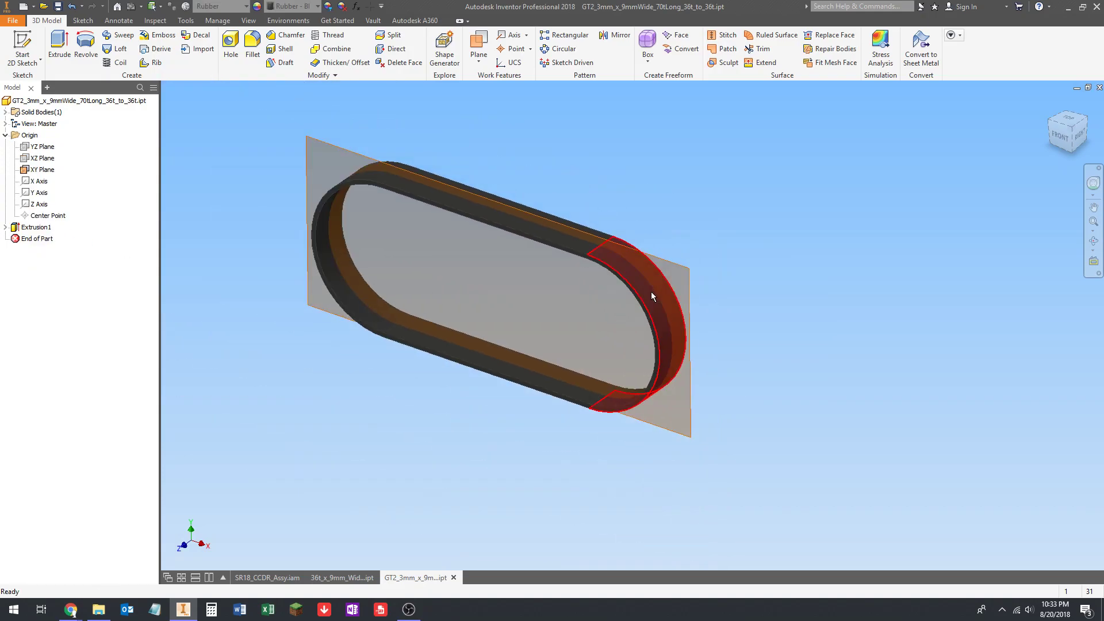
scroll(363, 357, "up", 1)
middle_click_drag(364, 357, 406, 392)
scroll(357, 407, "down", 3)
scroll(374, 444, "down", 3)
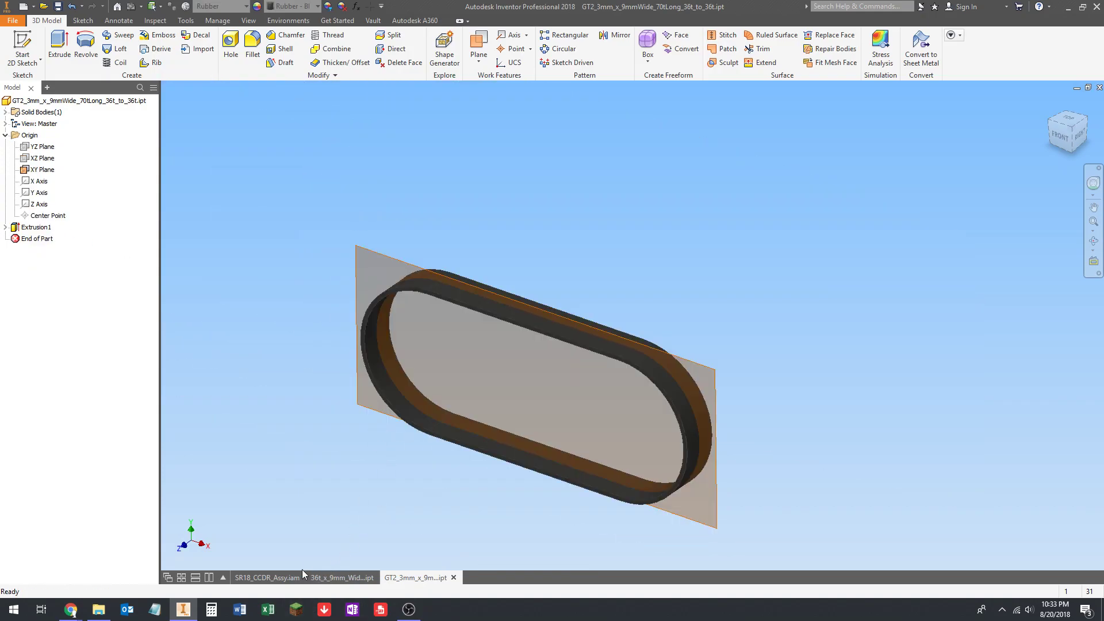
In SR18_CCDR_Assy, apply a flush constraint between the belt's mid-plane and the shaft pulley's mid-plane with 0.000 in offset
left_click(270, 577)
middle_click_drag(518, 277, 629, 205, "shift")
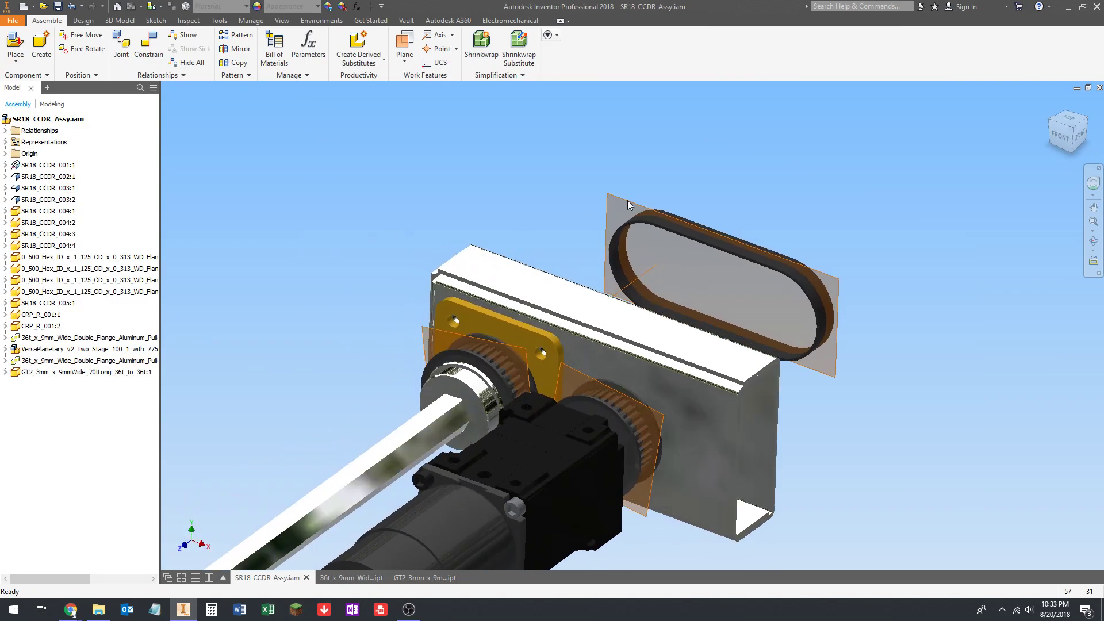
left_click(150, 51)
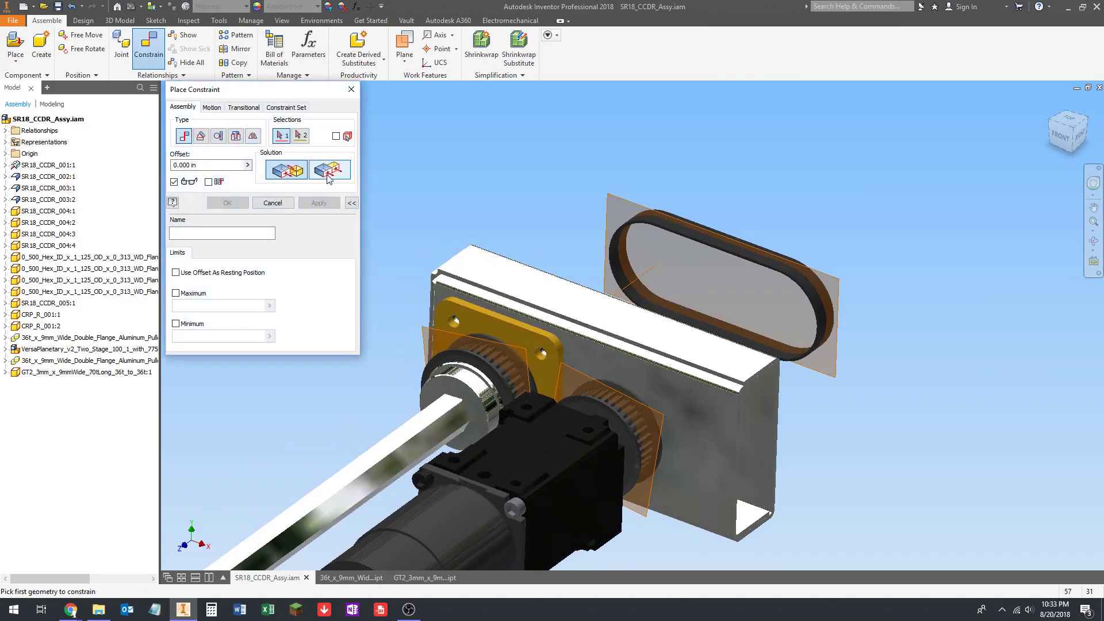
scroll(373, 211, "up", 3)
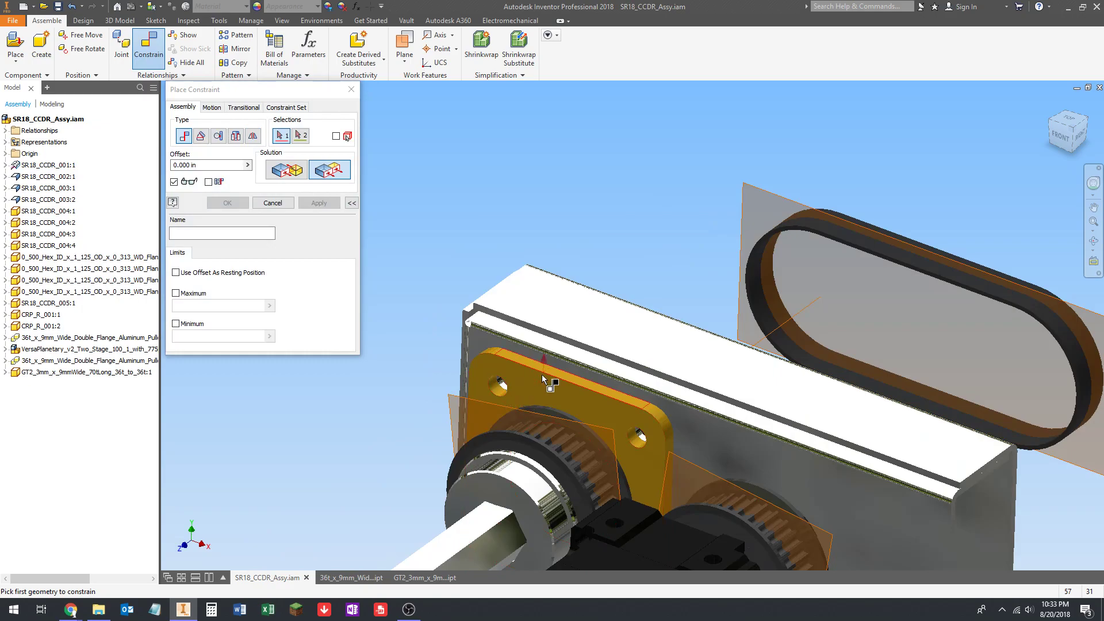
scroll(783, 212, "down", 2)
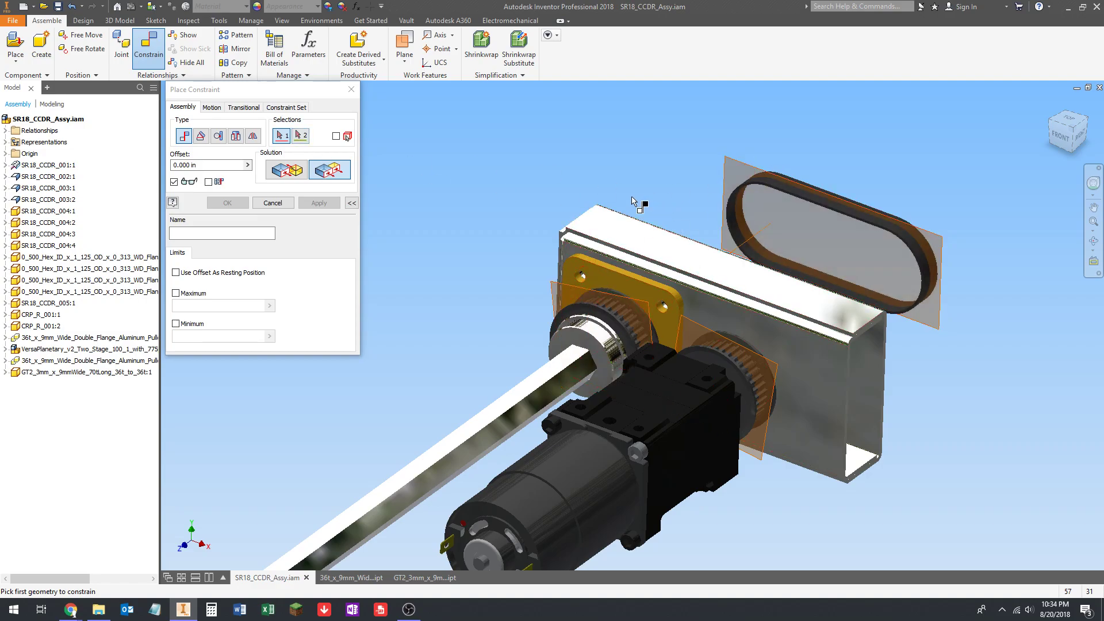
left_click(741, 163)
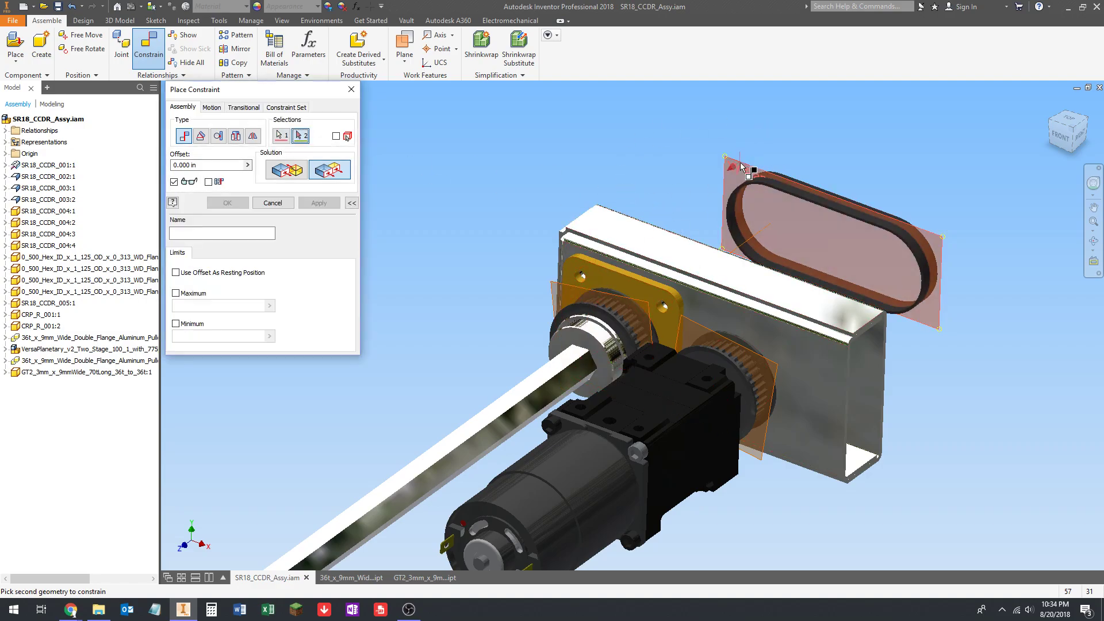
middle_click_drag(684, 219, 704, 193, "shift")
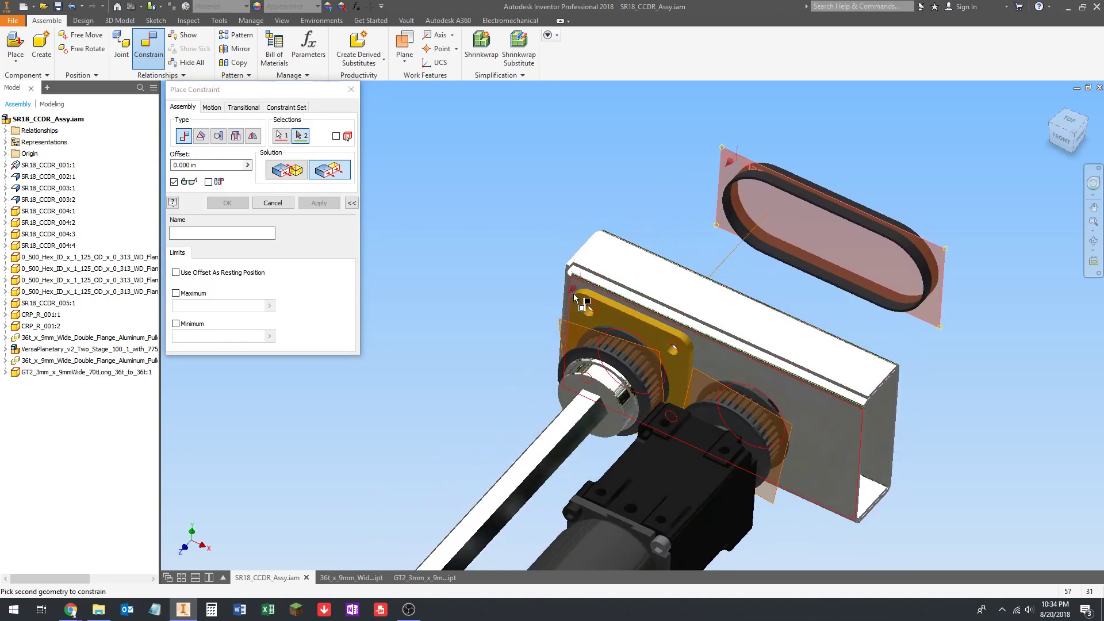
left_click(578, 326)
left_click(317, 207)
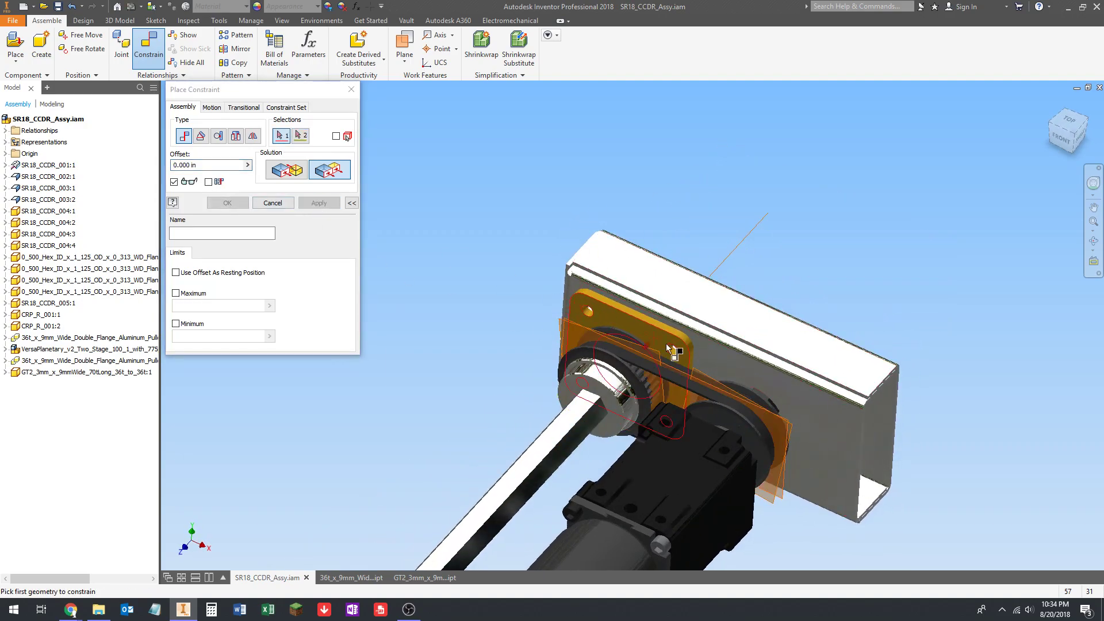
middle_click_drag(667, 350, 705, 386, "shift")
key("Escape")
scroll(647, 386, "down", 4)
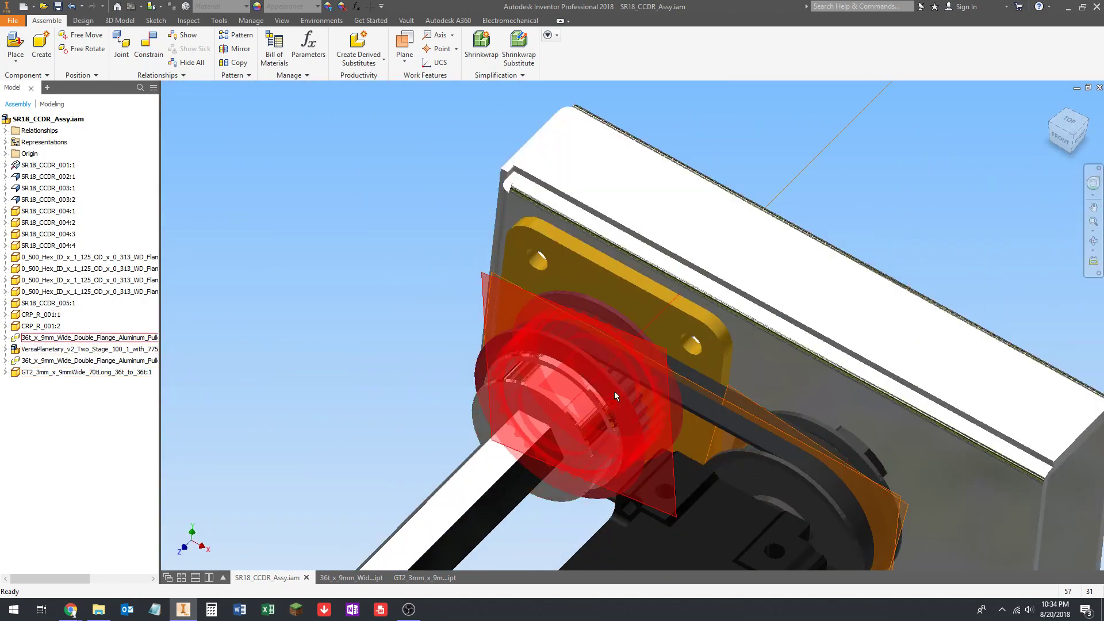
Hide the XY plane in the 36t x 9mm pulley part, collapse its Origin folder and close the part
left_click(353, 576)
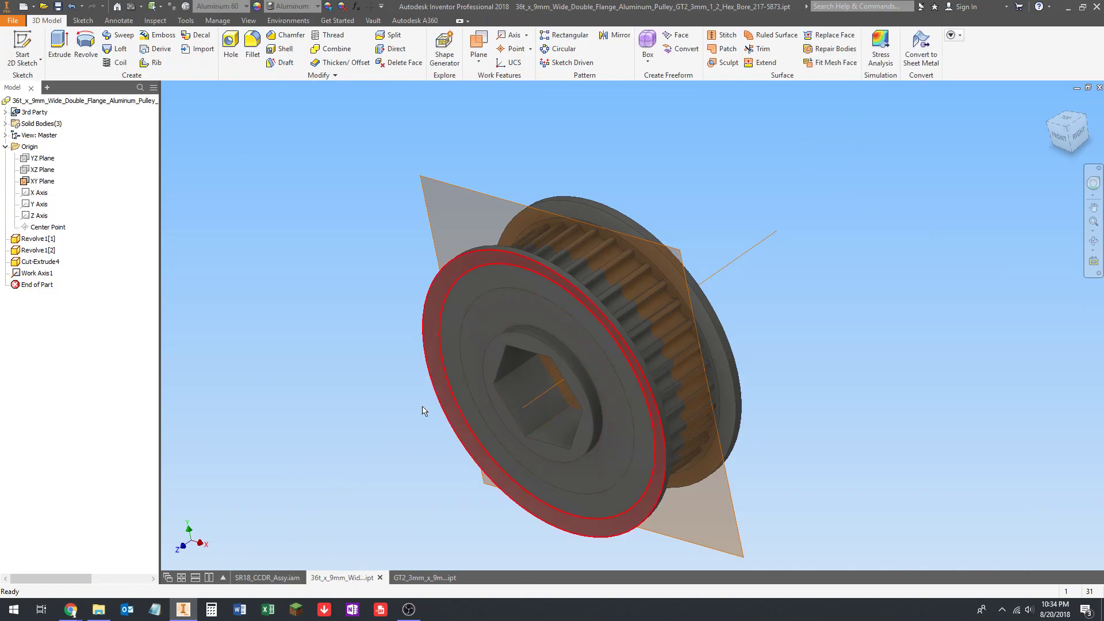
right_click(35, 182)
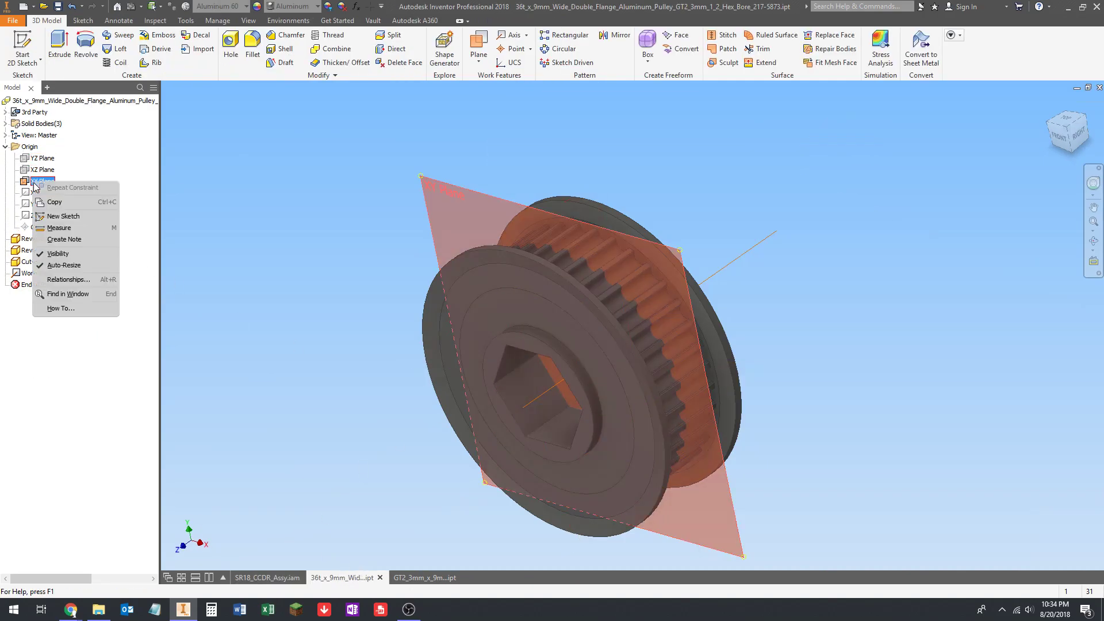
left_click(44, 253)
left_click(5, 147)
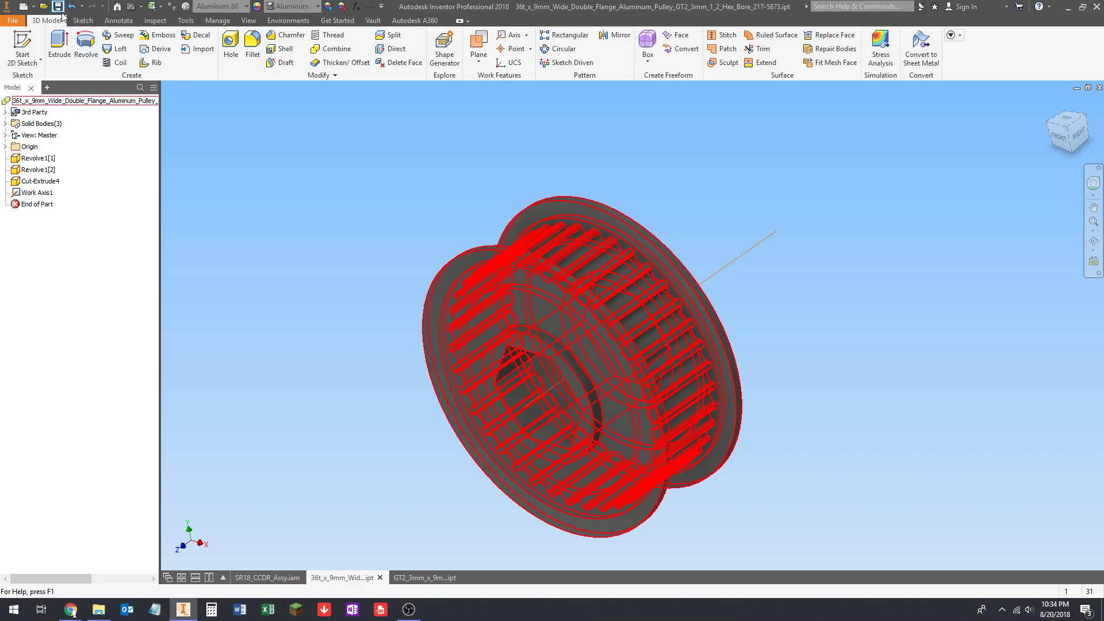
left_click(379, 577)
Hide the XY plane in the GT2 belt part, collapse its Origin folder and close the part
left_click(343, 578)
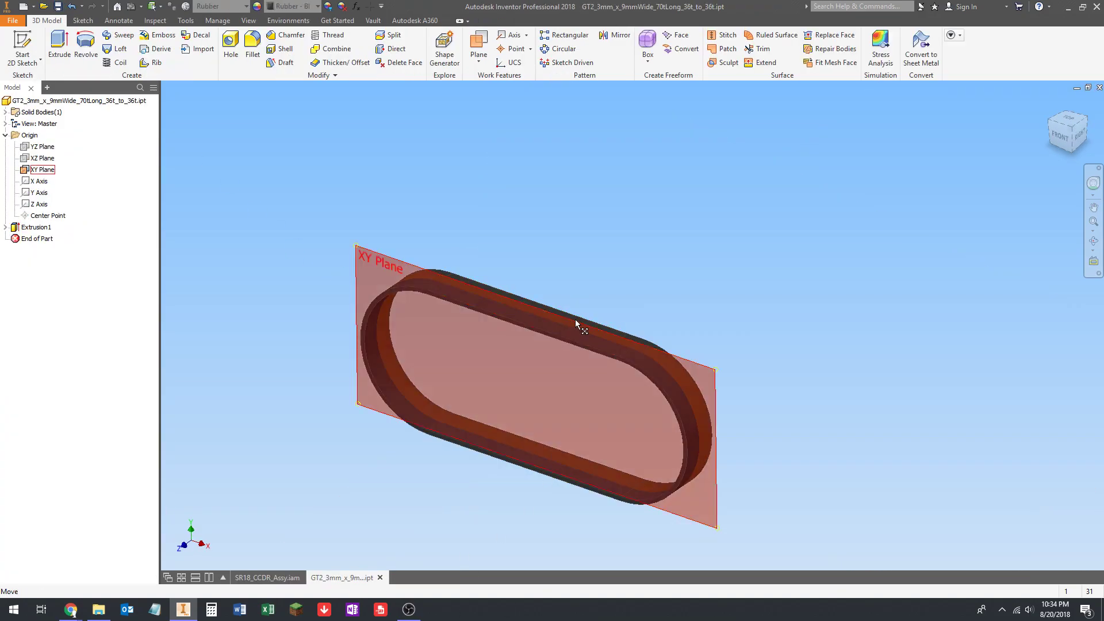
right_click(26, 170)
key("Escape")
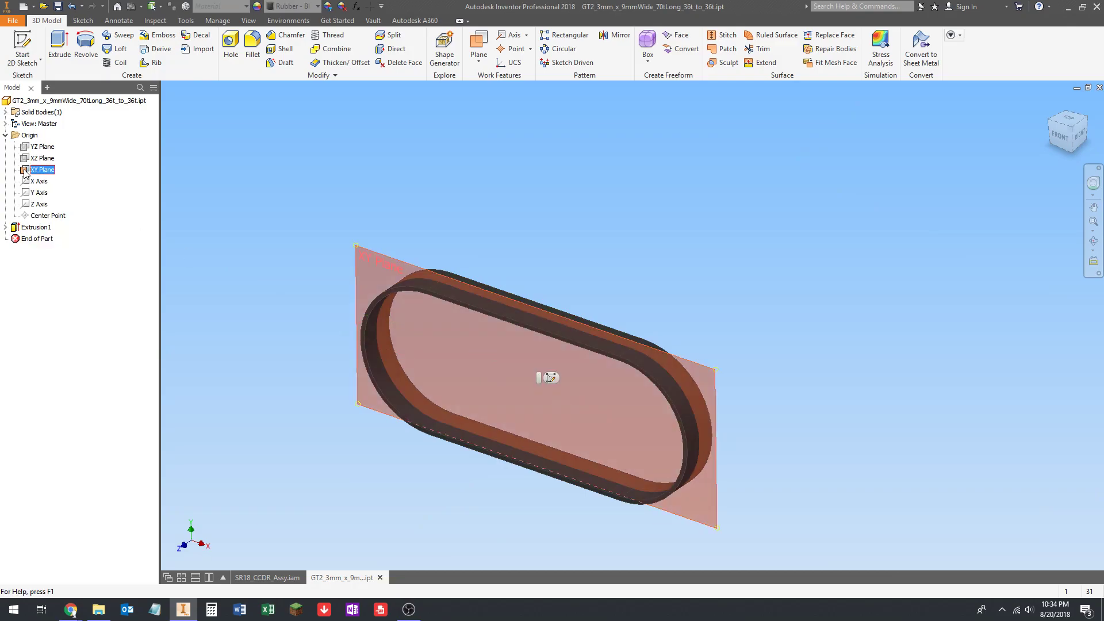
right_click(26, 171)
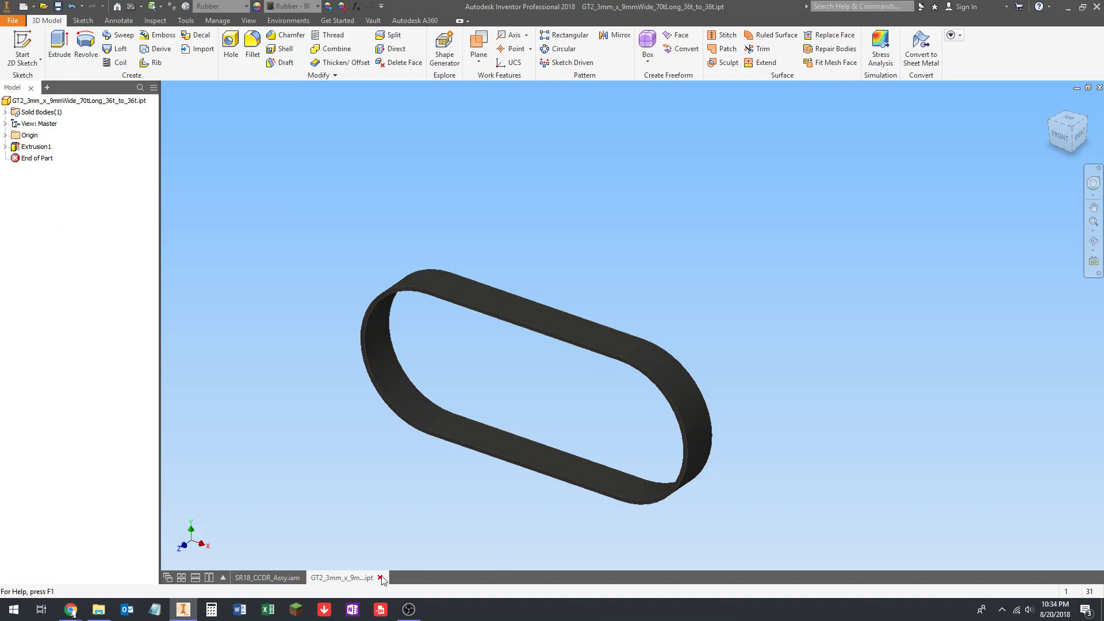
left_click(381, 578)
Examine from the side, front and close up how the belt sits between the flanges of both pulleys
mouse_move(620, 375)
middle_mouse_down("shift")
mouse_move(609, 385)
mouse_move(598, 375)
mouse_move(618, 388)
middle_mouse_up("shift")
scroll(594, 374, "up", 4)
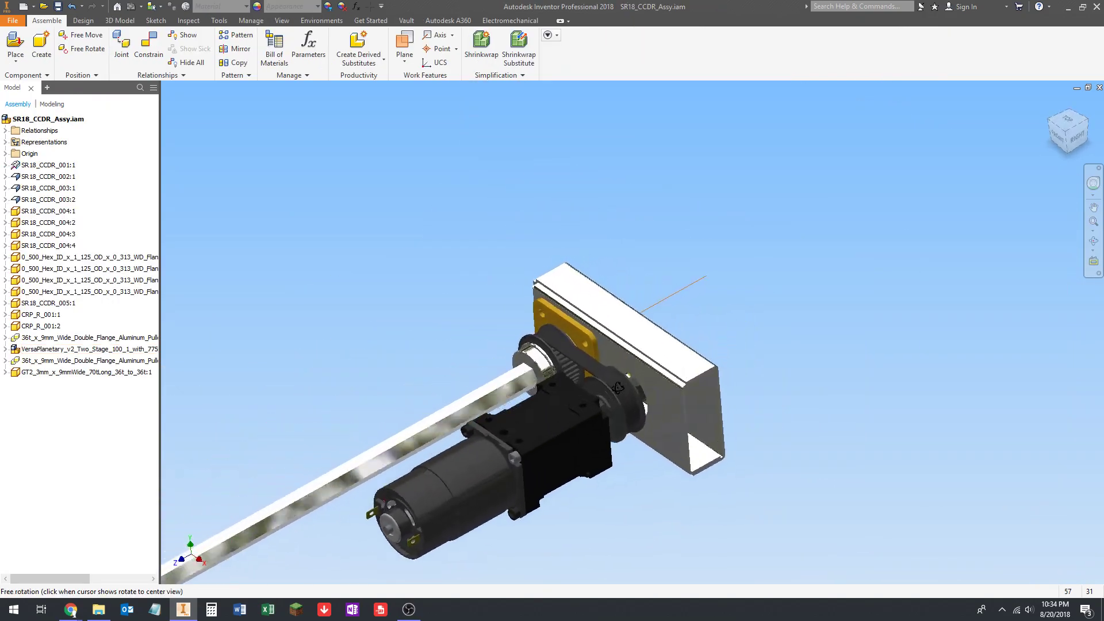
scroll(533, 343, "down", 5)
scroll(566, 419, "up", 3)
middle_click_drag(566, 420, 460, 253)
middle_click_drag(535, 310, 504, 292, "shift")
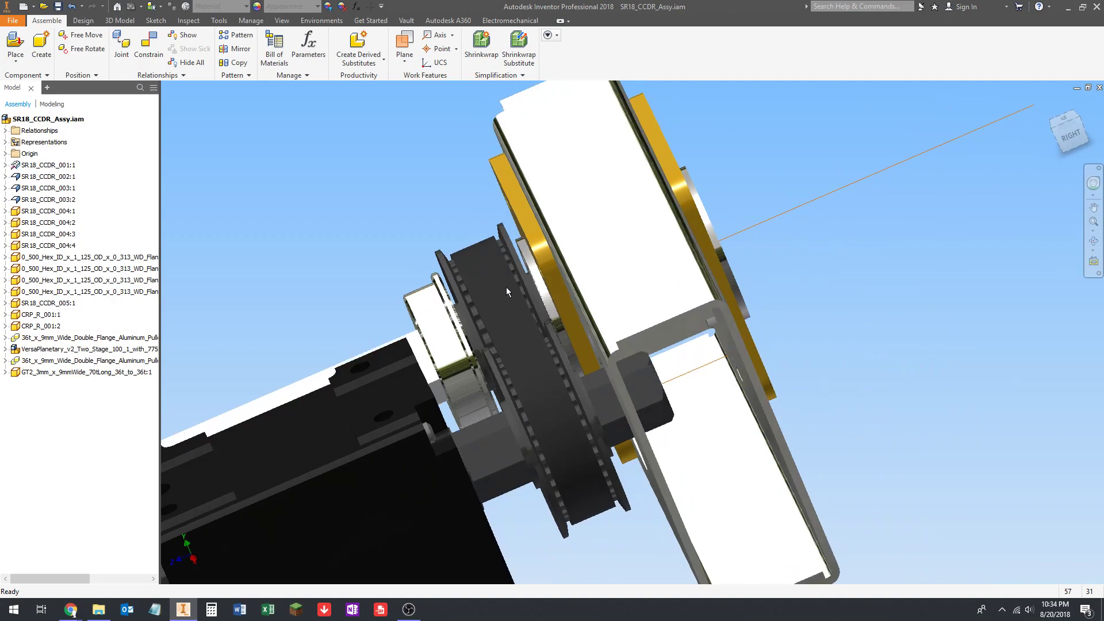
scroll(500, 265, "up", 3)
scroll(381, 320, "down", 10)
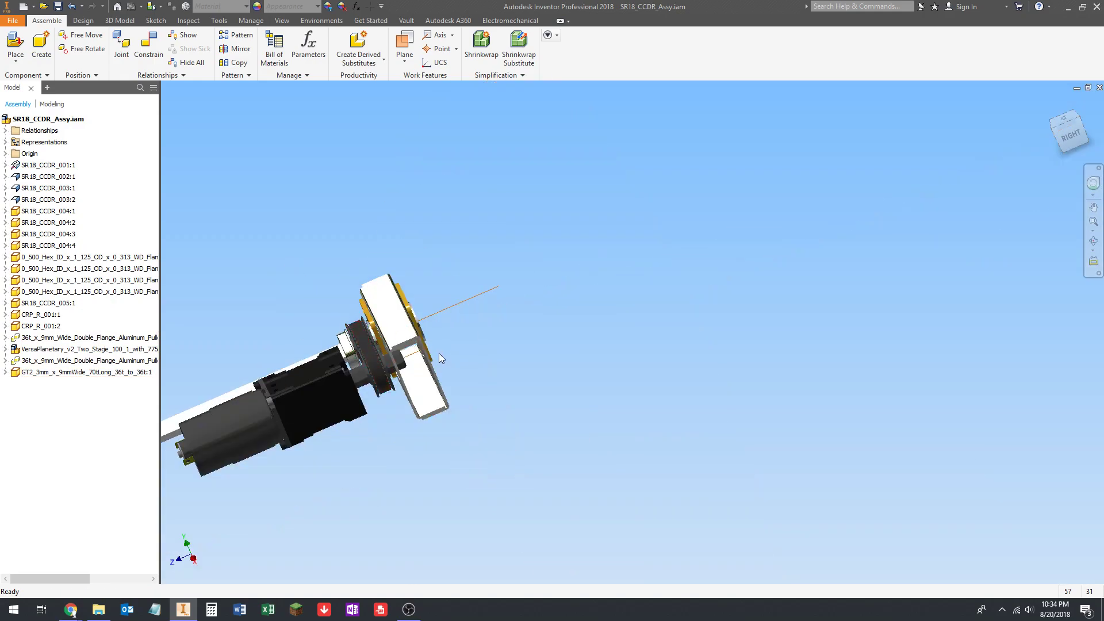
middle_click_drag(439, 353, 475, 352, "shift")
scroll(382, 360, "down", 5)
middle_click_drag(381, 360, 606, 326, "shift")
scroll(460, 358, "down", 5)
scroll(644, 336, "up", 6)
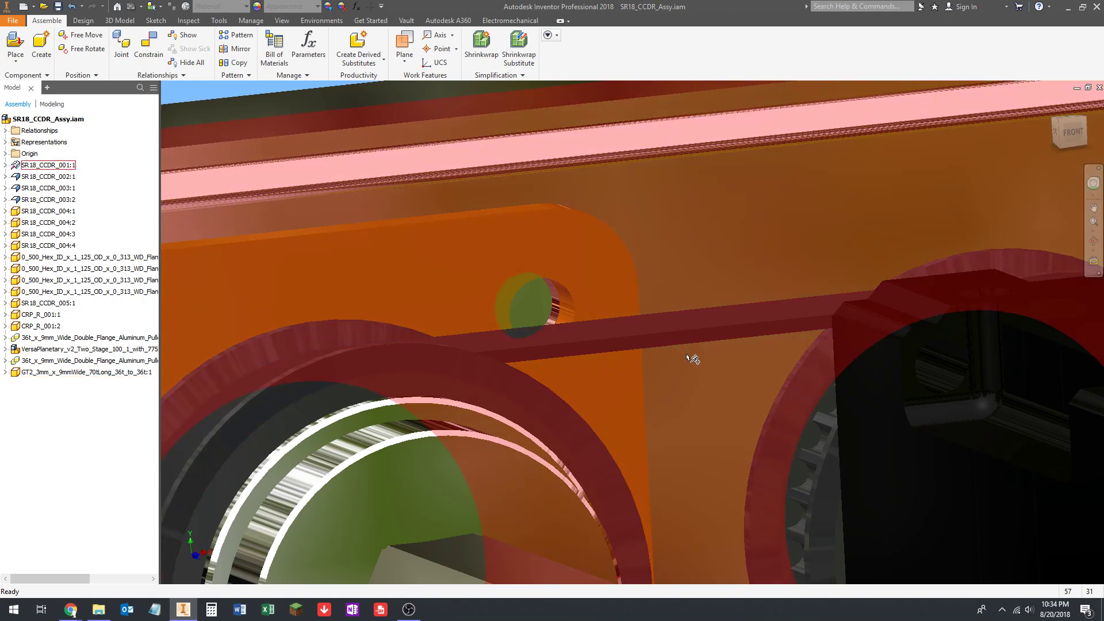
scroll(693, 353, "down", 6)
middle_click_drag(694, 354, 609, 384, "shift")
scroll(546, 411, "up", 4)
scroll(522, 471, "up", 4)
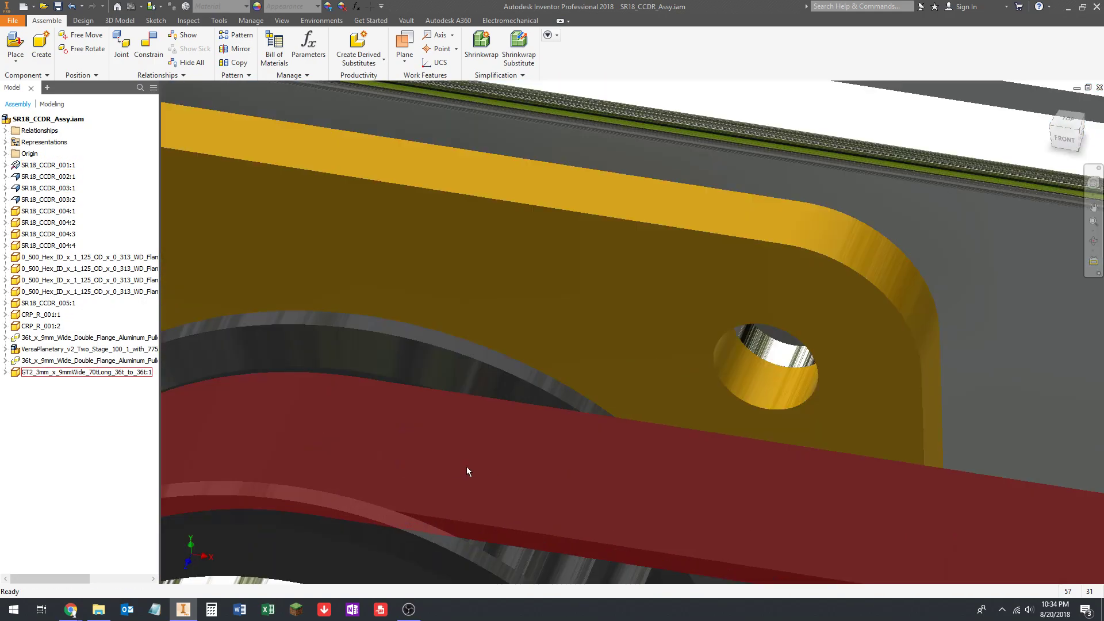
scroll(467, 467, "down", 6)
scroll(418, 310, "up", 6)
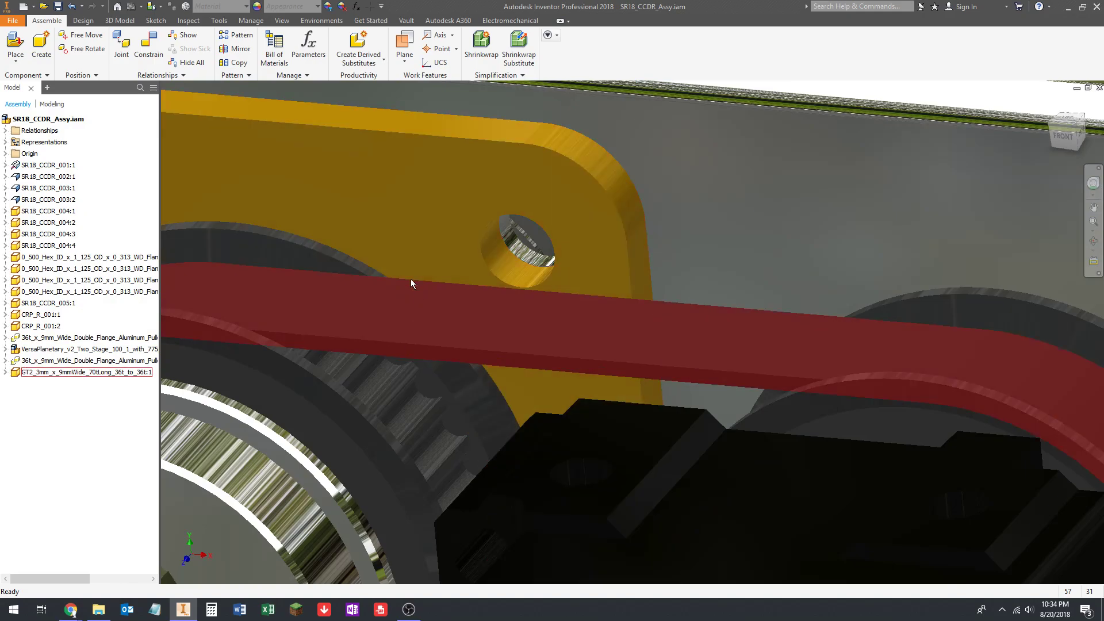
Slide the VersaPlanetary gearbox with its motor a short distance along its shaft axis, away from the tube and pulley
scroll(458, 317, "down", 6)
middle_click_drag(477, 325, 591, 373, "shift")
scroll(638, 334, "down", 6)
scroll(534, 426, "up", 5)
scroll(531, 415, "down", 3)
scroll(591, 373, "up", 3)
left_click(551, 387)
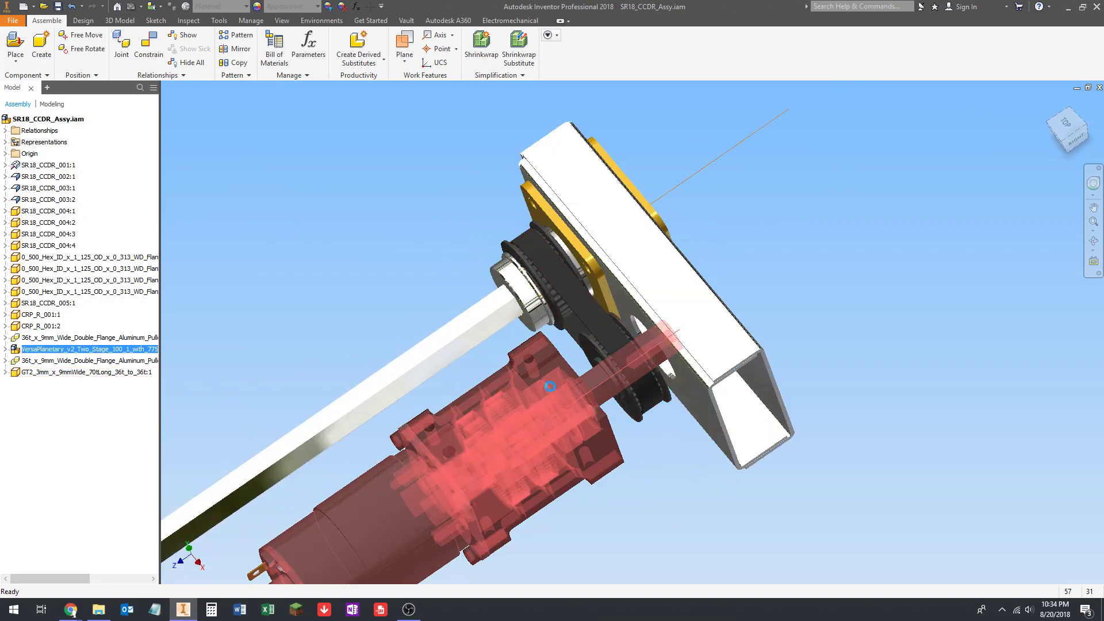
left_click_drag(550, 386, 550, 426)
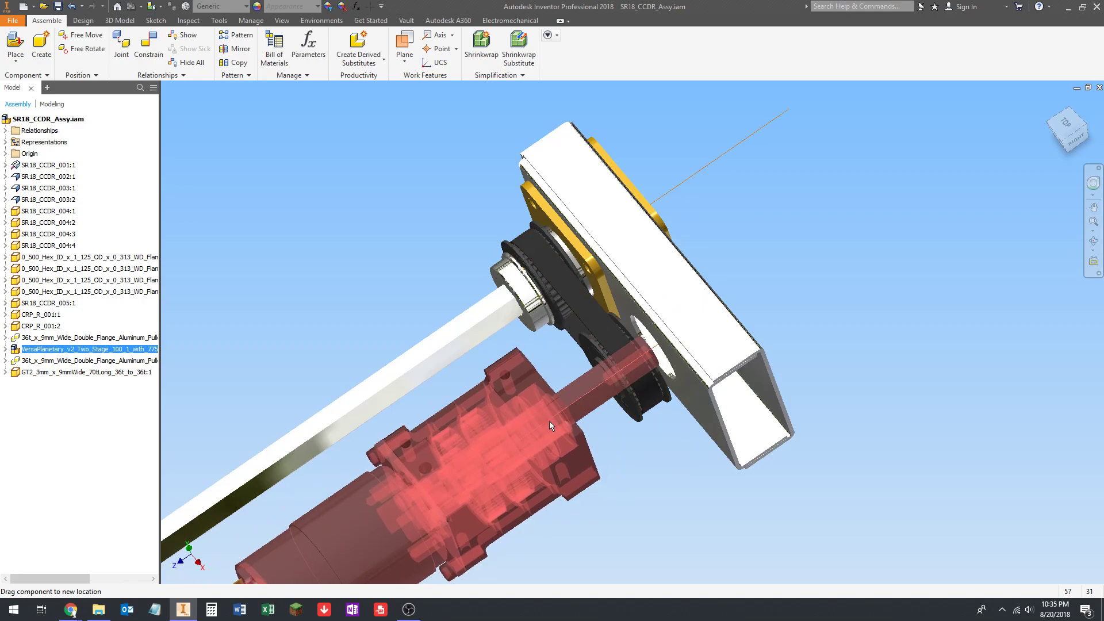
left_click(332, 370)
Restore the home view and save SR18_CCDR_Assy.iam, keeping the proposed save choices for its dependents
scroll(525, 370, "down", 4)
middle_click_drag(525, 370, 618, 405, "shift")
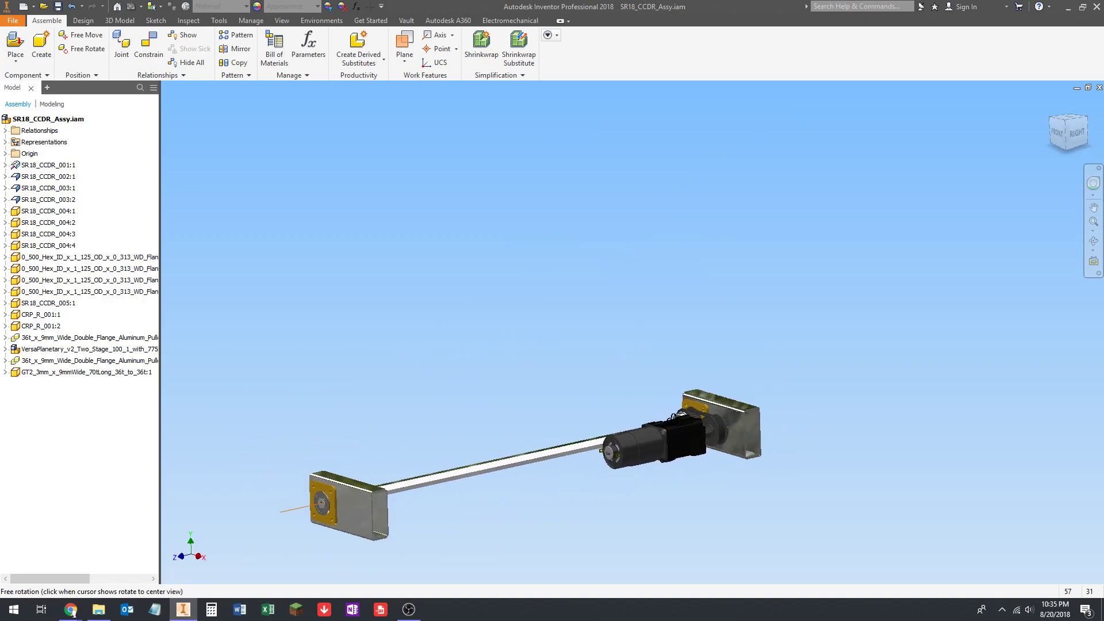
key("F6")
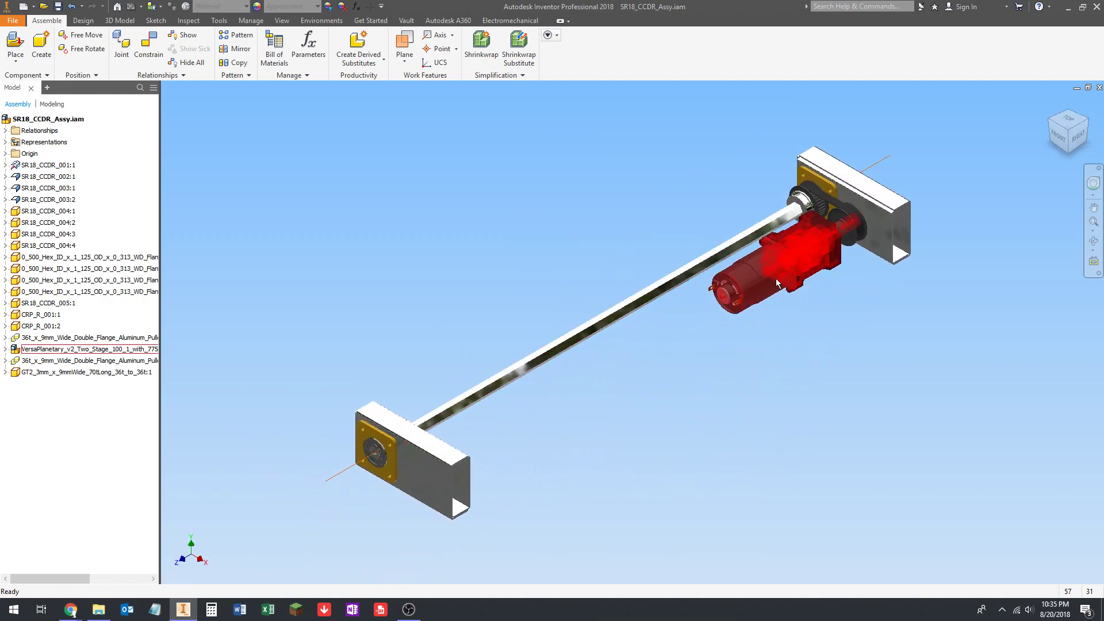
key("ctrl+s")
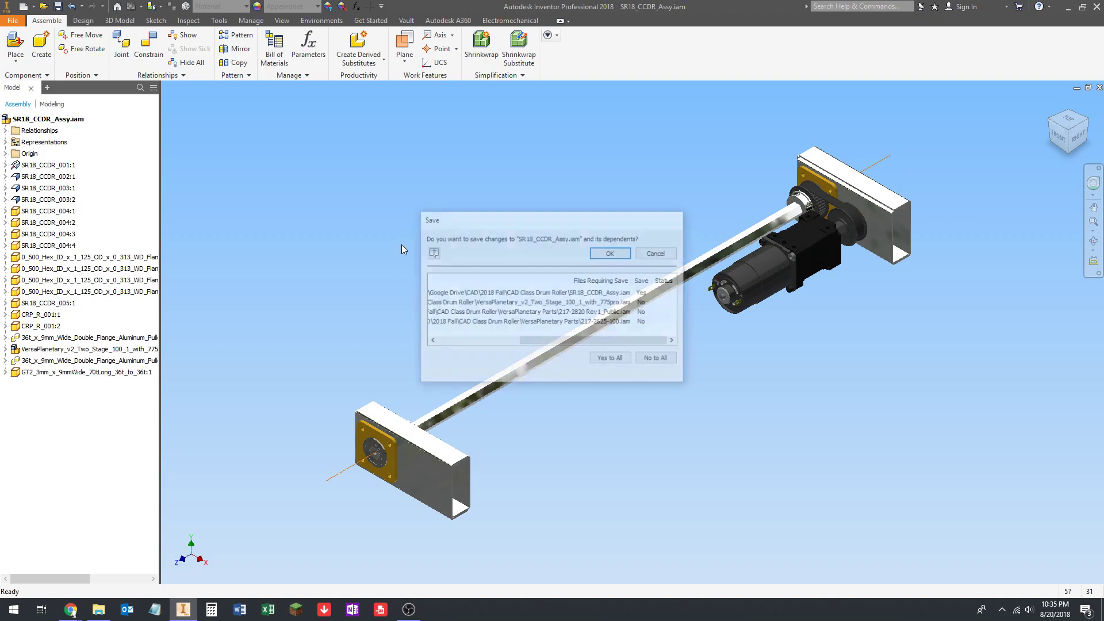
left_click(614, 256)
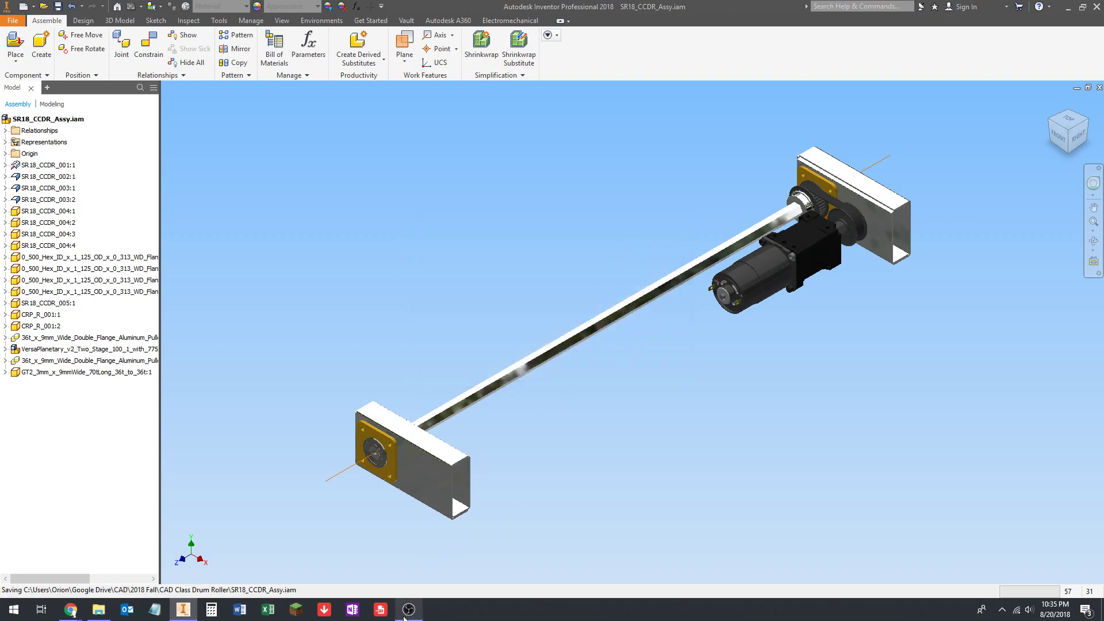